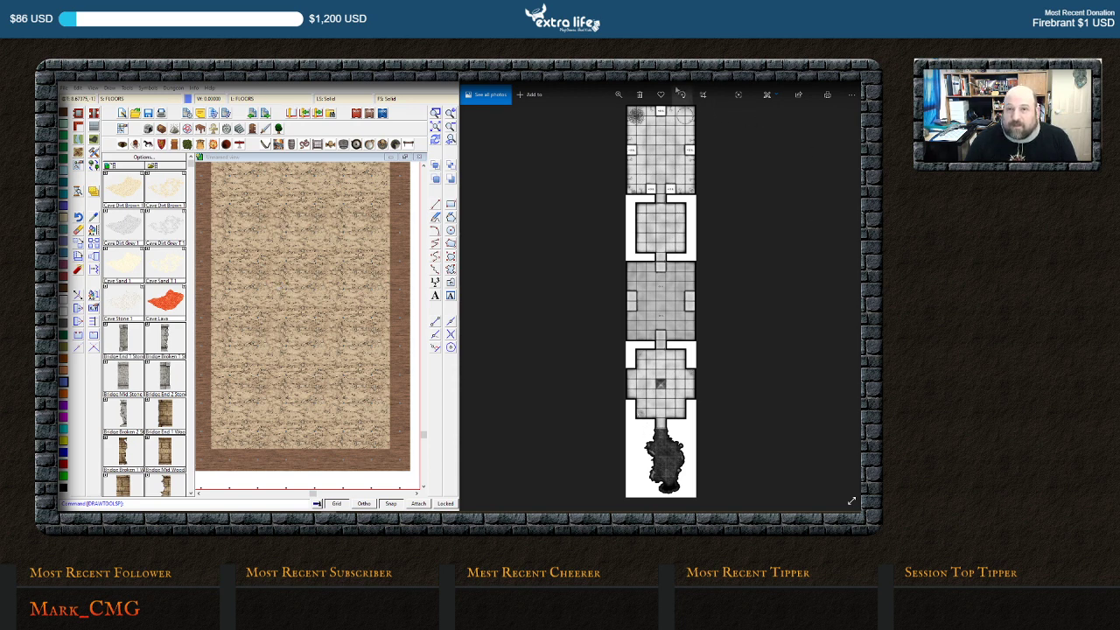
Draw an irregular cave floor at the map's south end with the Cave Dirt Grey 1 tool, following the cave in the reference image
left_click(618, 93)
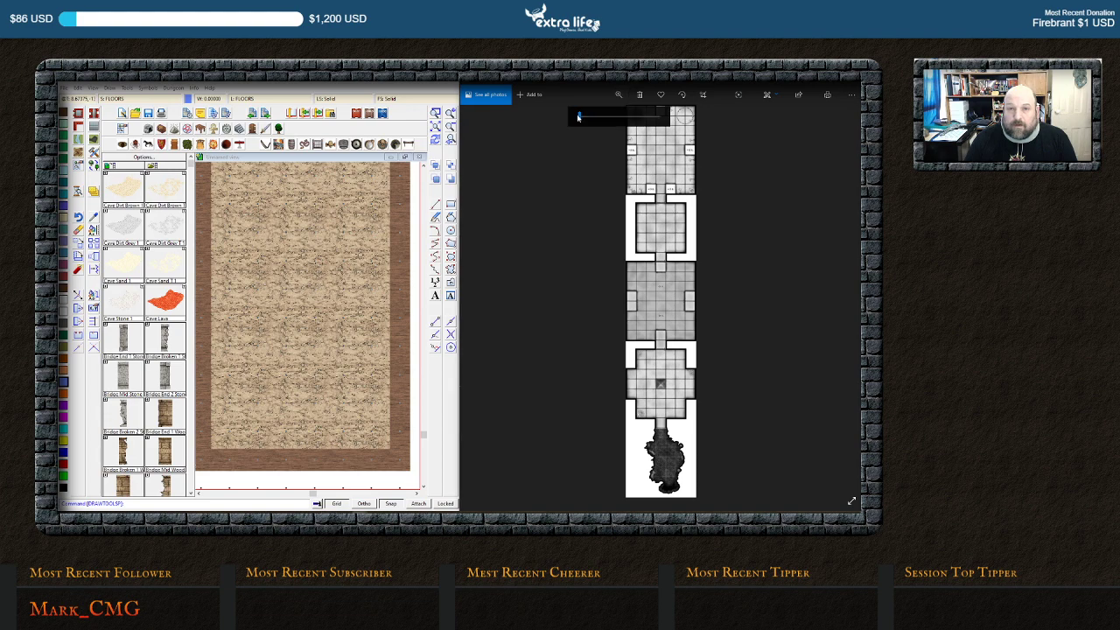
mouse_move(580, 116)
left_mouse_down()
mouse_move(595, 117)
mouse_move(583, 116)
left_mouse_up()
scroll(660, 376, "down", 10)
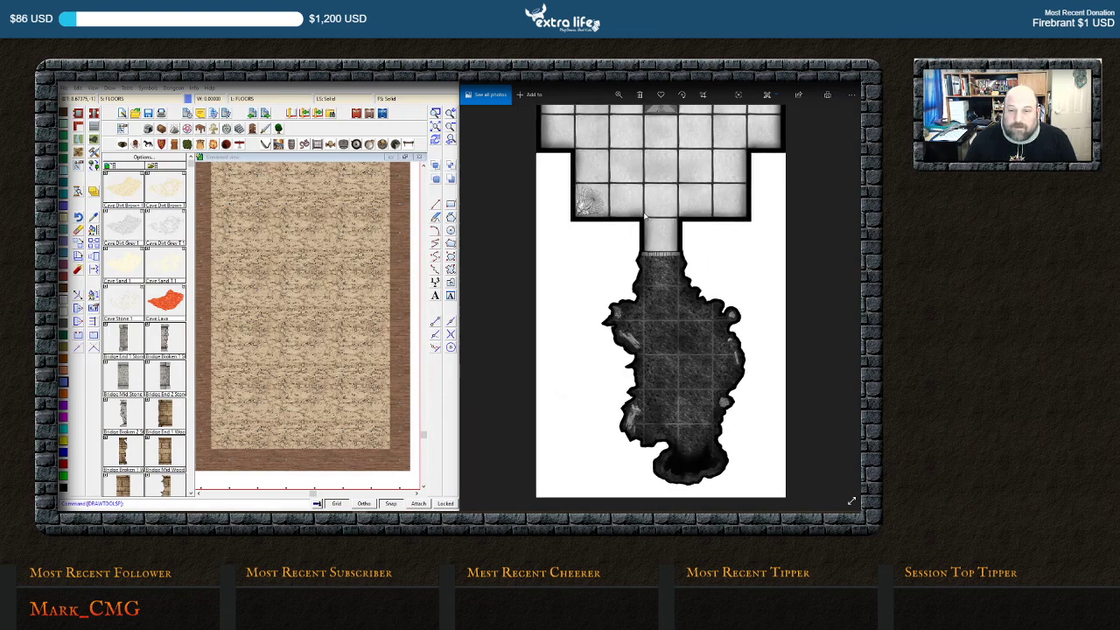
mouse_move(651, 212)
left_mouse_down()
mouse_move(615, 192)
mouse_move(621, 185)
mouse_move(636, 205)
left_mouse_up()
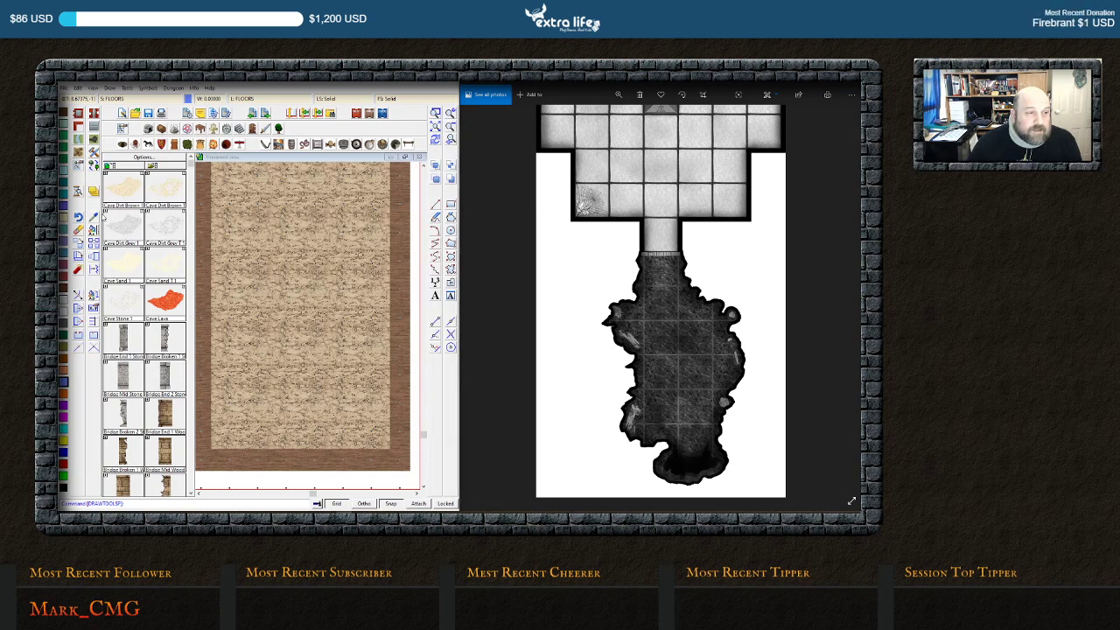
left_click(130, 230)
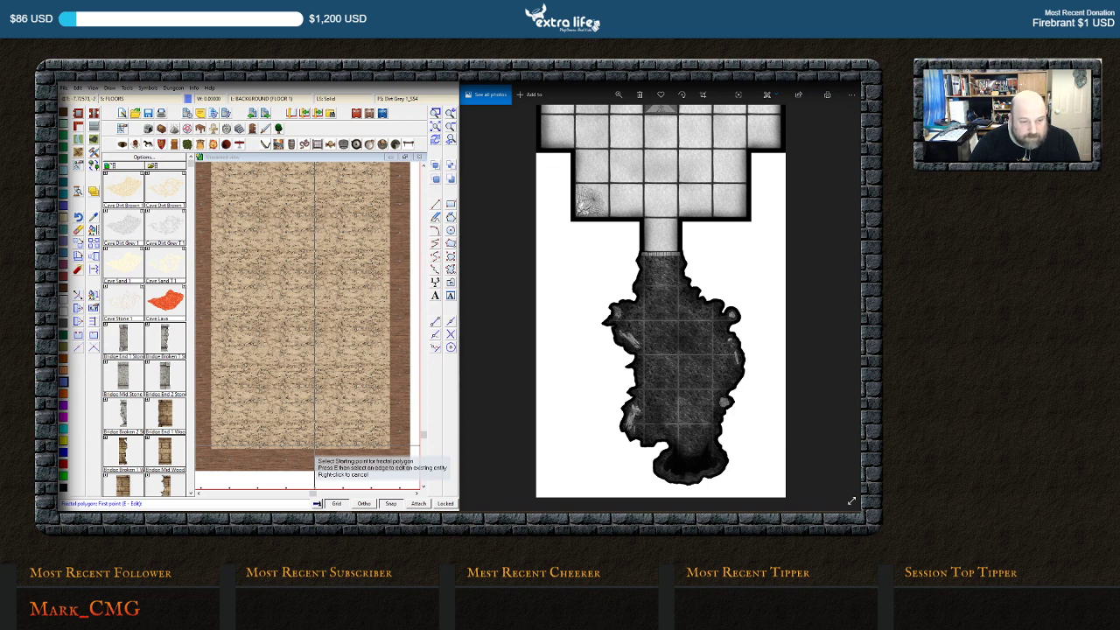
left_click(327, 450)
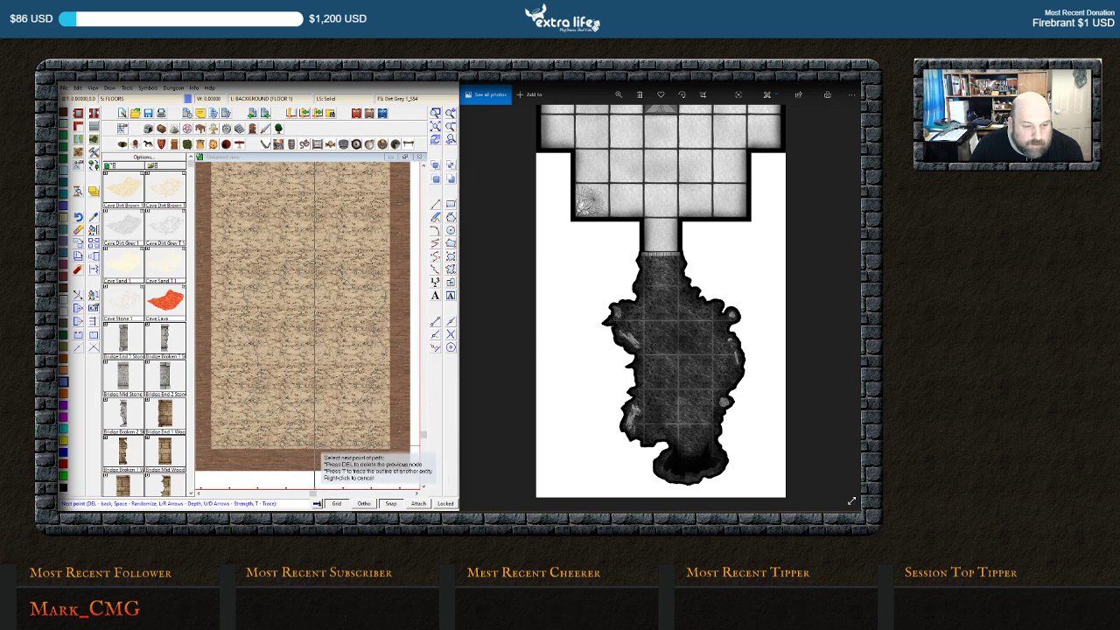
right_click(332, 453)
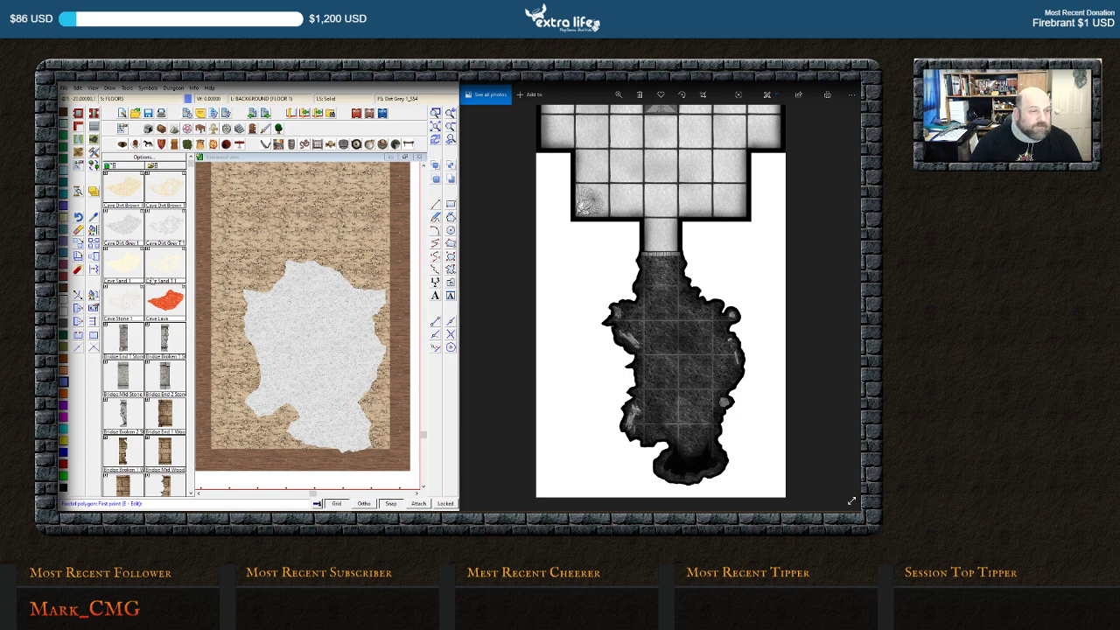
scroll(141, 344, "down", 2)
scroll(141, 344, "down", 2)
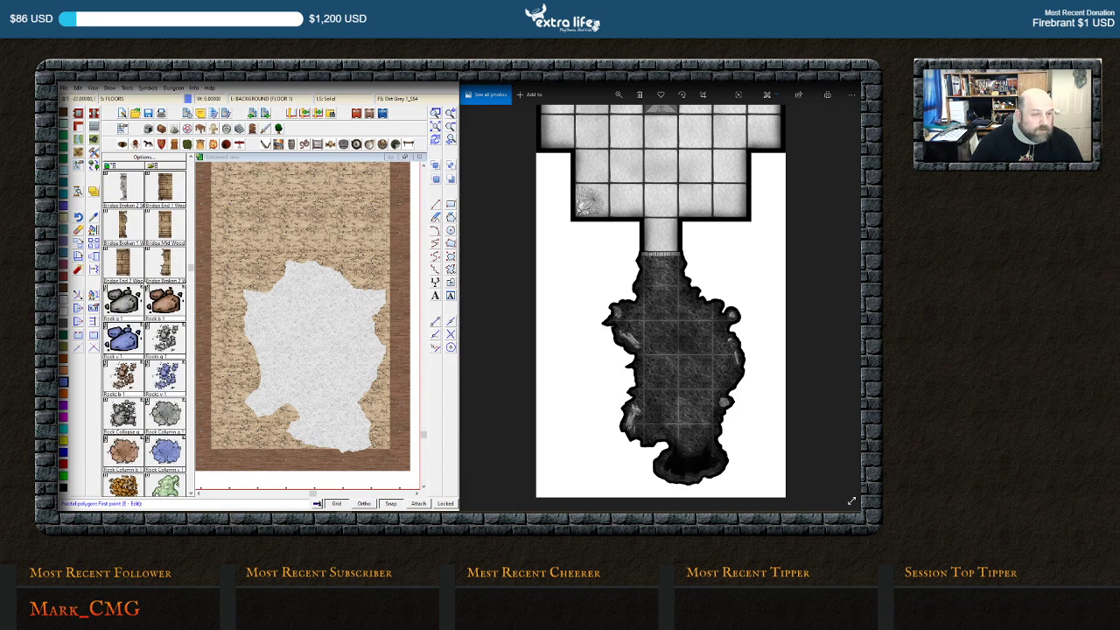
scroll(137, 288, "up", 3)
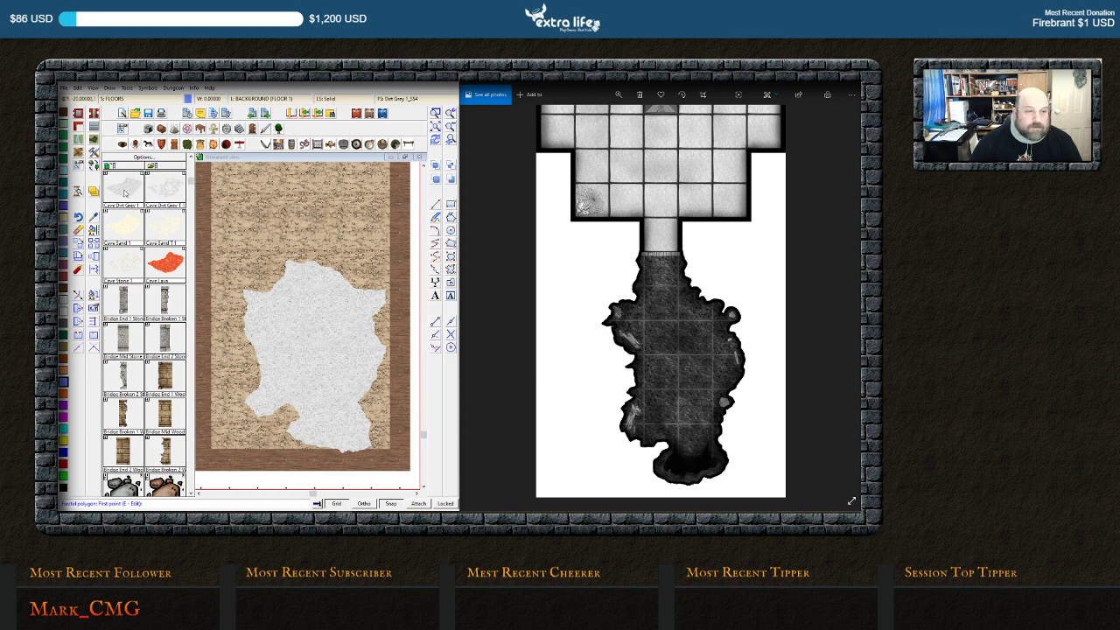
left_click(423, 167)
left_click(423, 167)
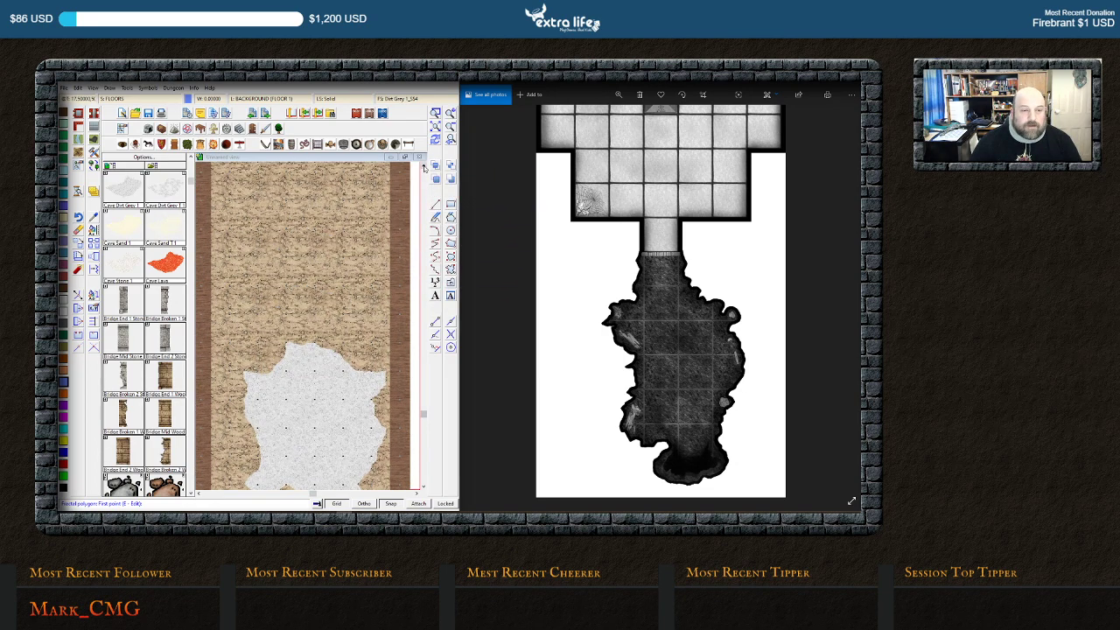
left_click(423, 167)
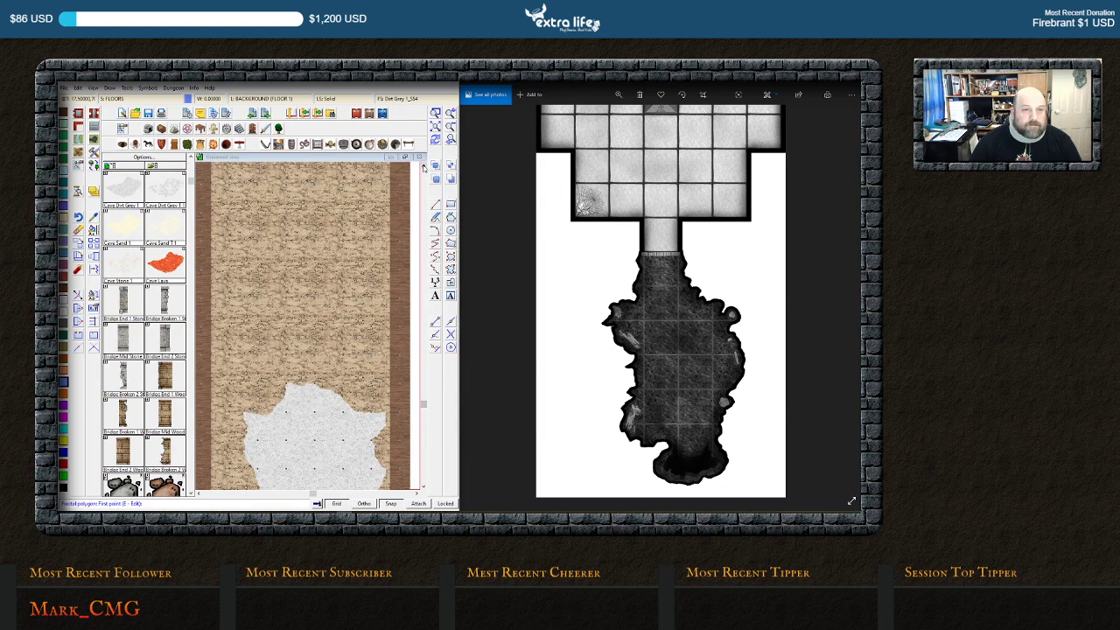
left_click(423, 167)
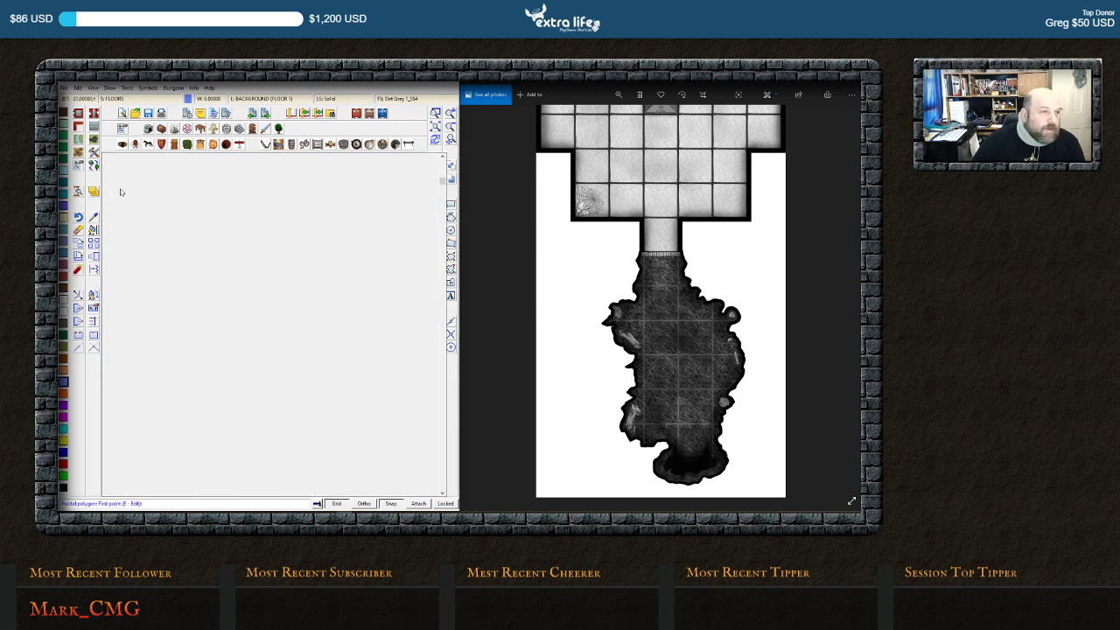
mouse_move(123, 192)
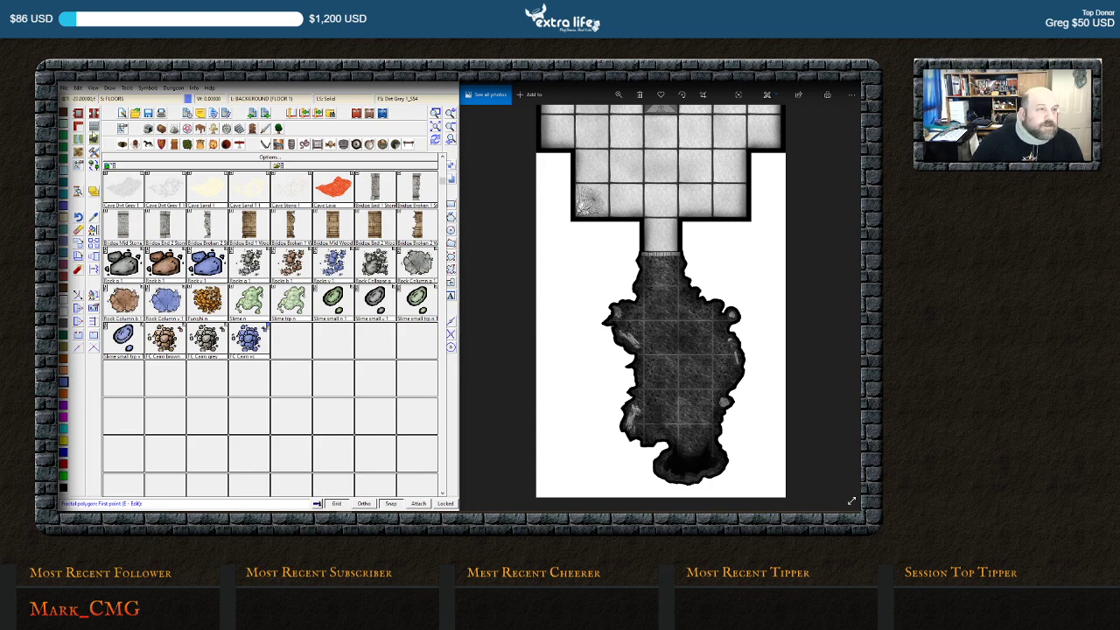
left_click(93, 127)
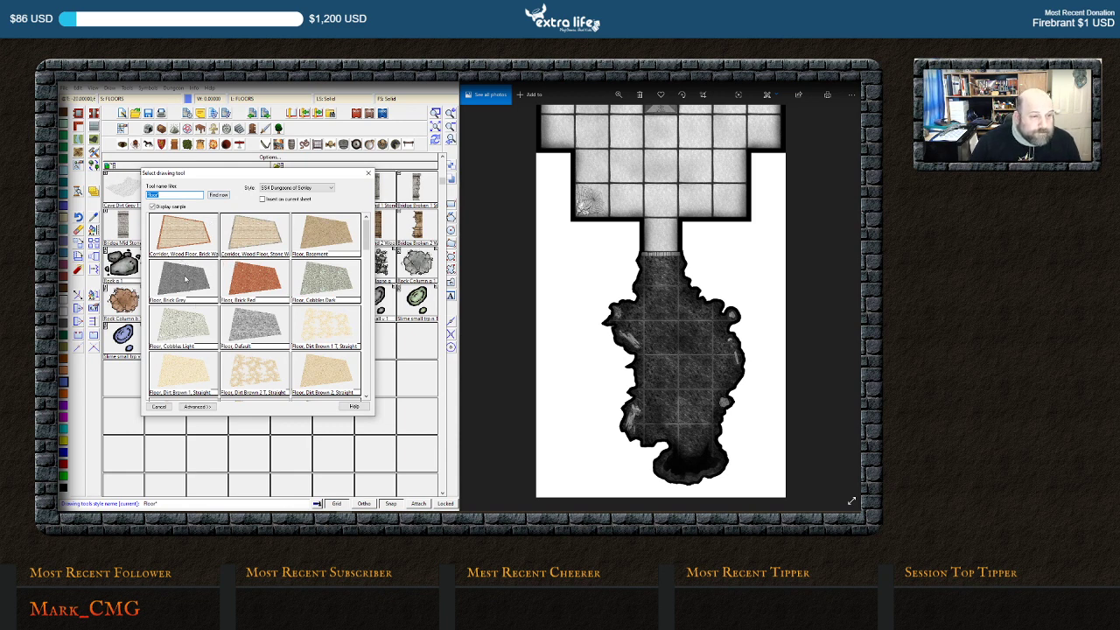
double_click(257, 332)
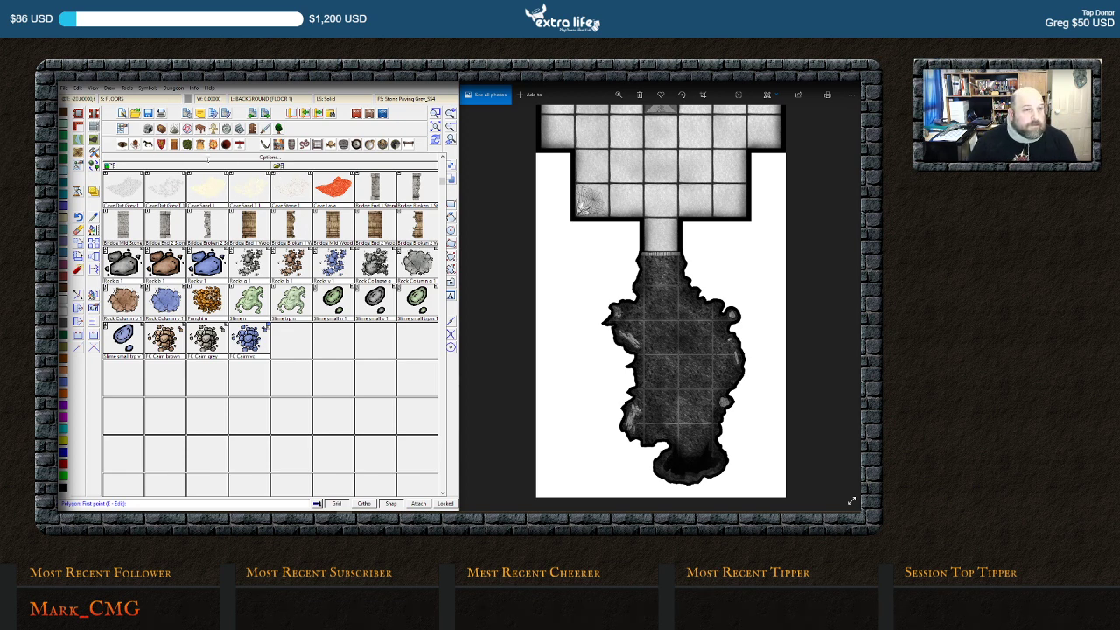
left_click(97, 131)
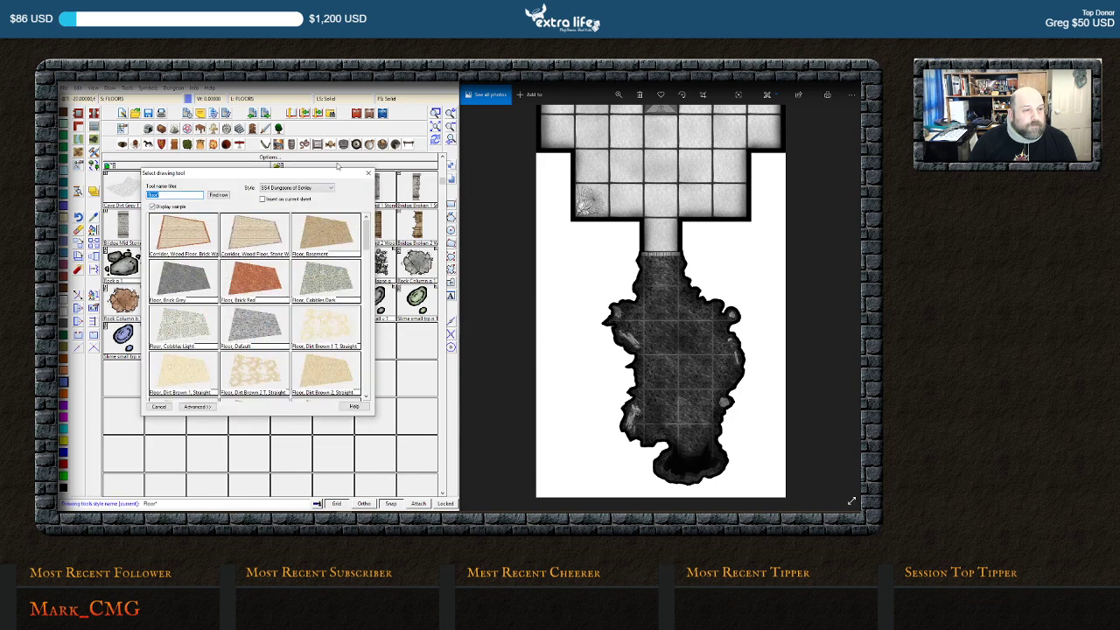
left_click(369, 173)
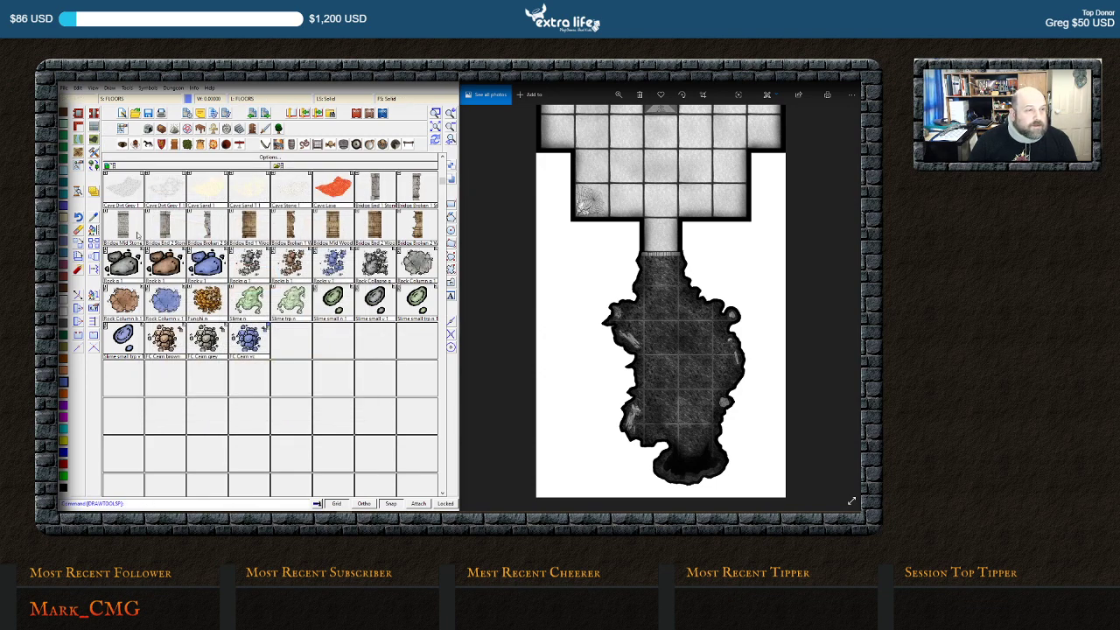
left_click(124, 189)
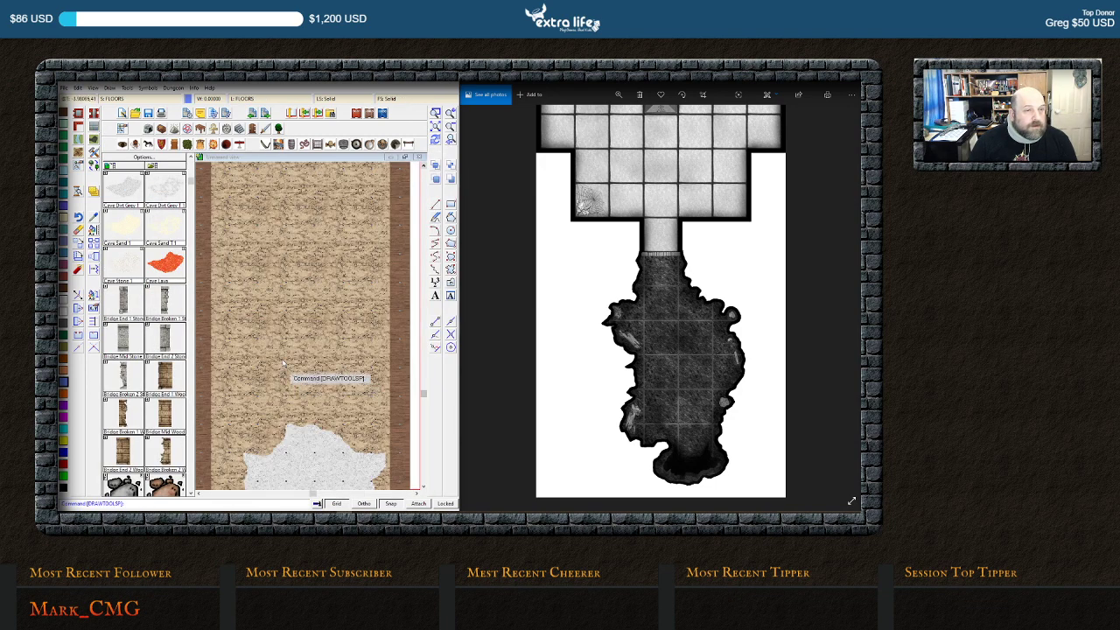
Draw the cross-shaped room with its north and south corridors above the cave using the Floor, Default tool, matching the reference map
right_click(288, 425)
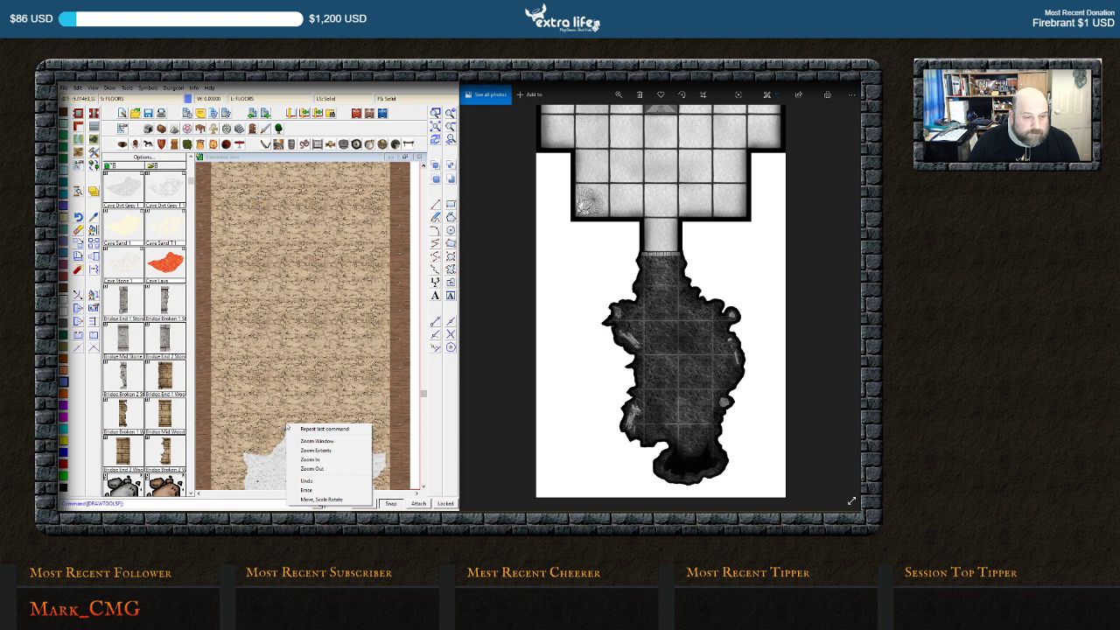
left_click(322, 428)
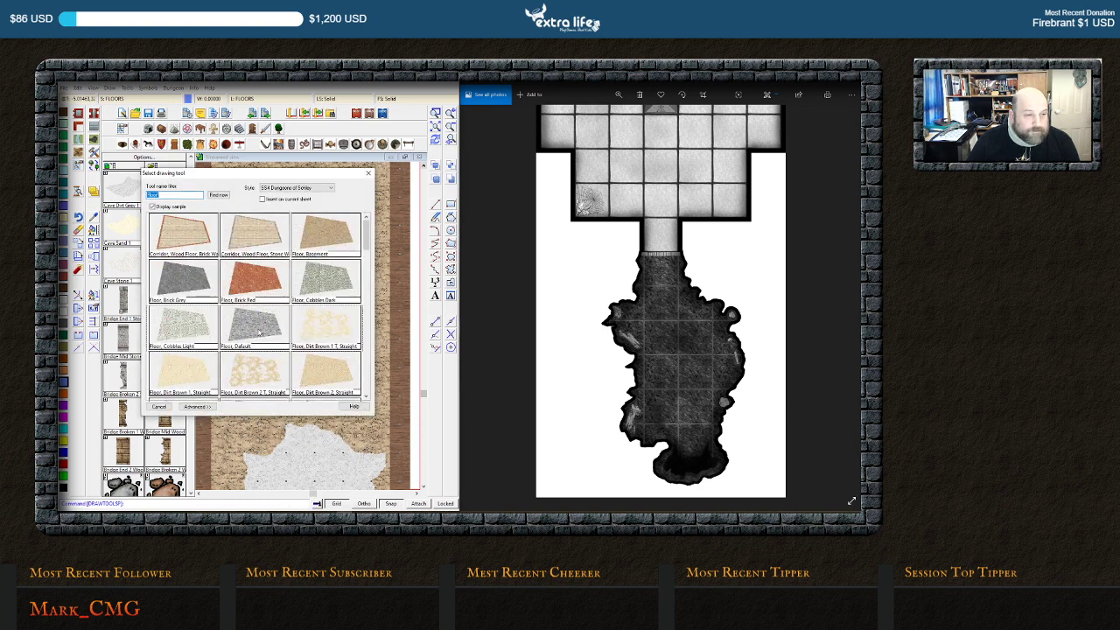
double_click(259, 331)
left_click(302, 428)
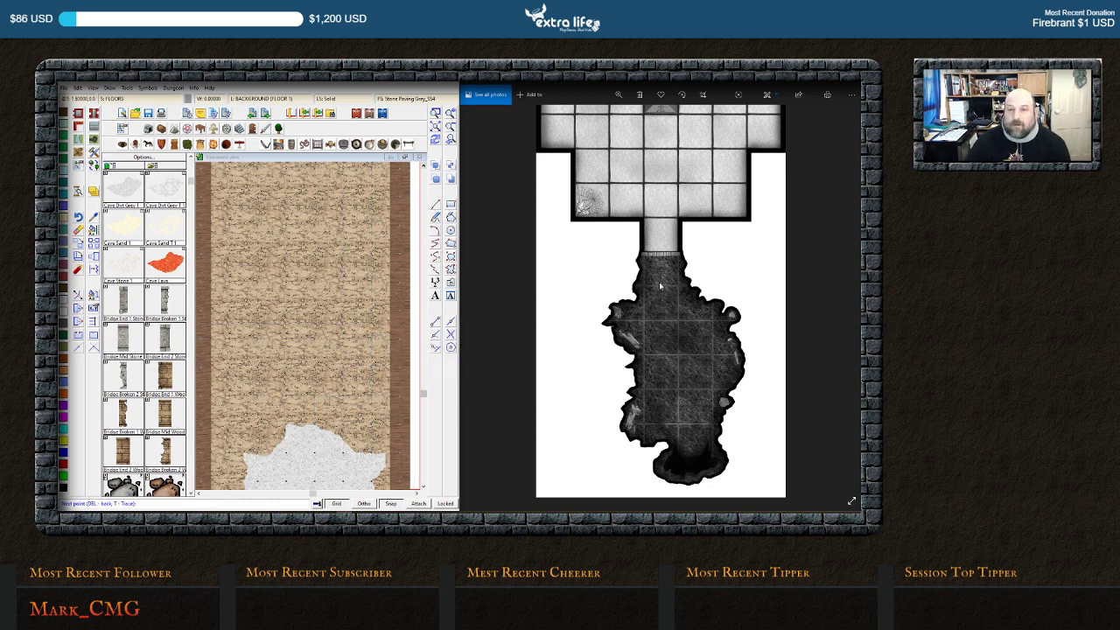
left_click_drag(637, 243, 655, 461)
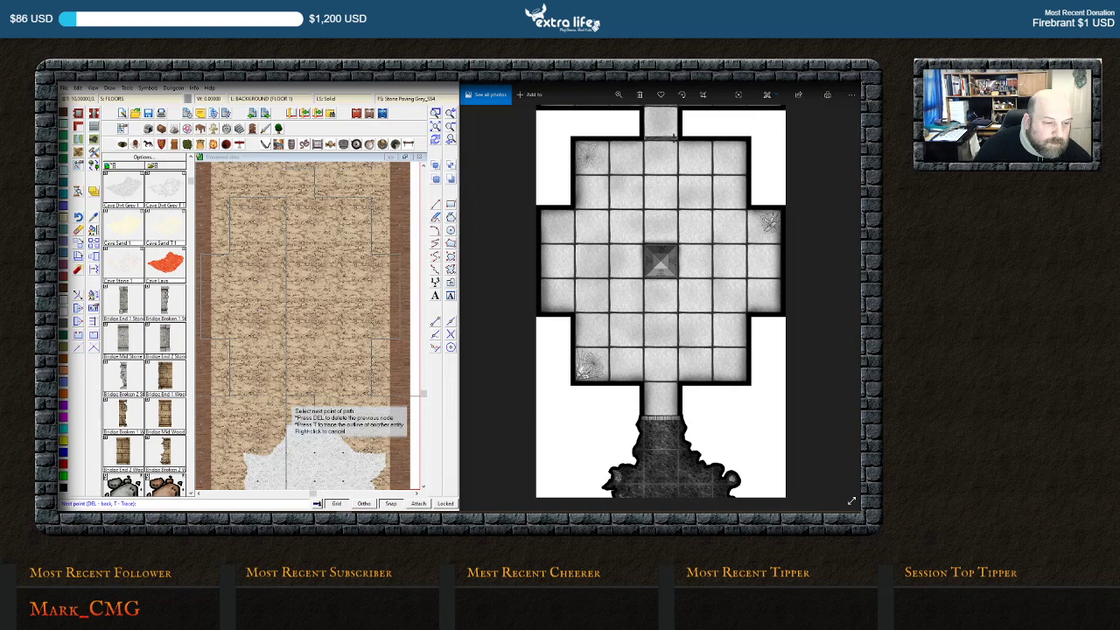
right_click(287, 433)
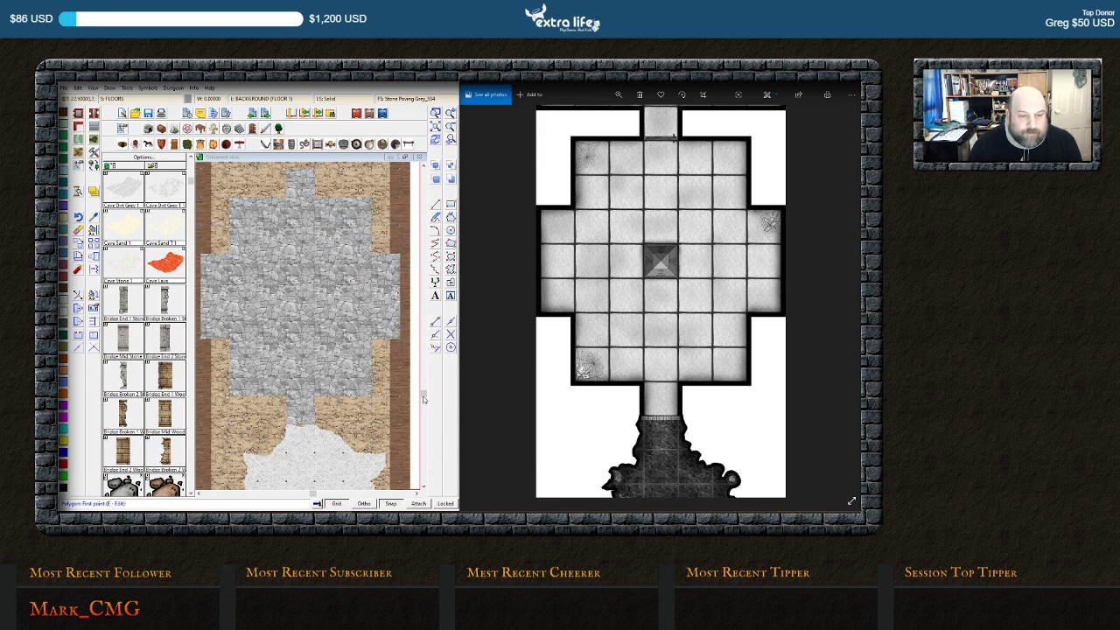
Compare the next room in the reference image with the map space and resize the drawing area to a width of 45
left_click_drag(423, 392, 423, 325)
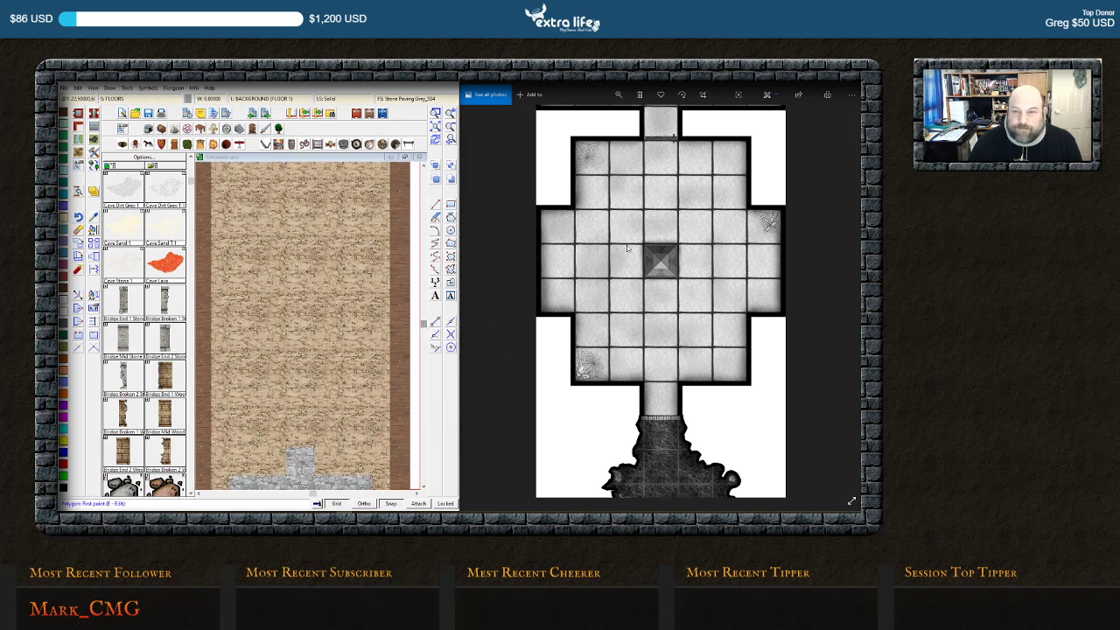
left_click_drag(655, 204, 633, 524)
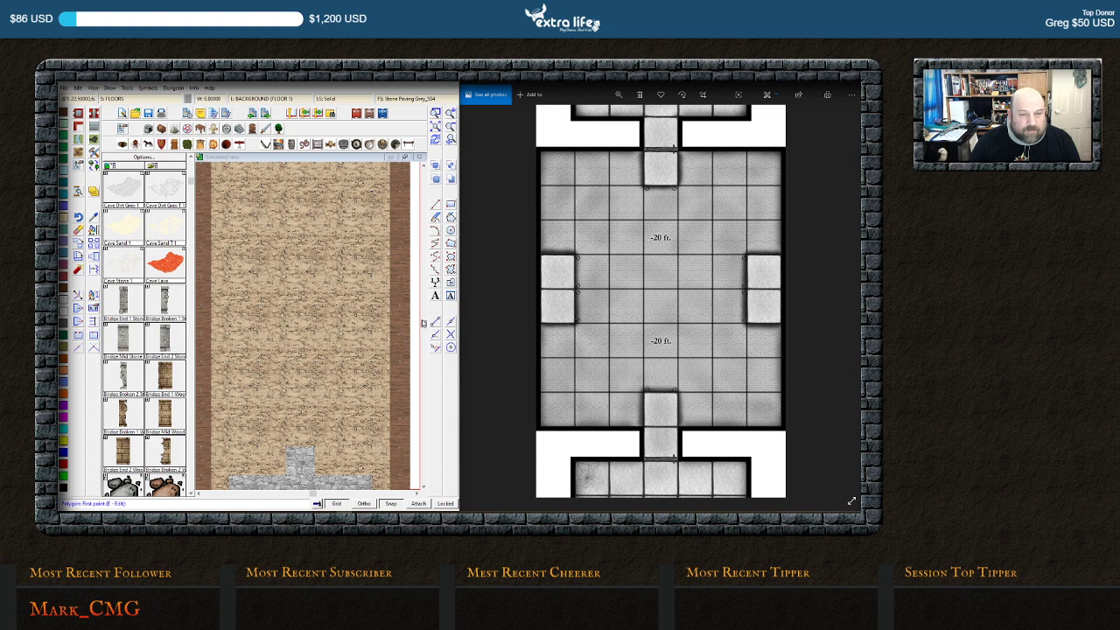
left_click_drag(423, 327, 422, 378)
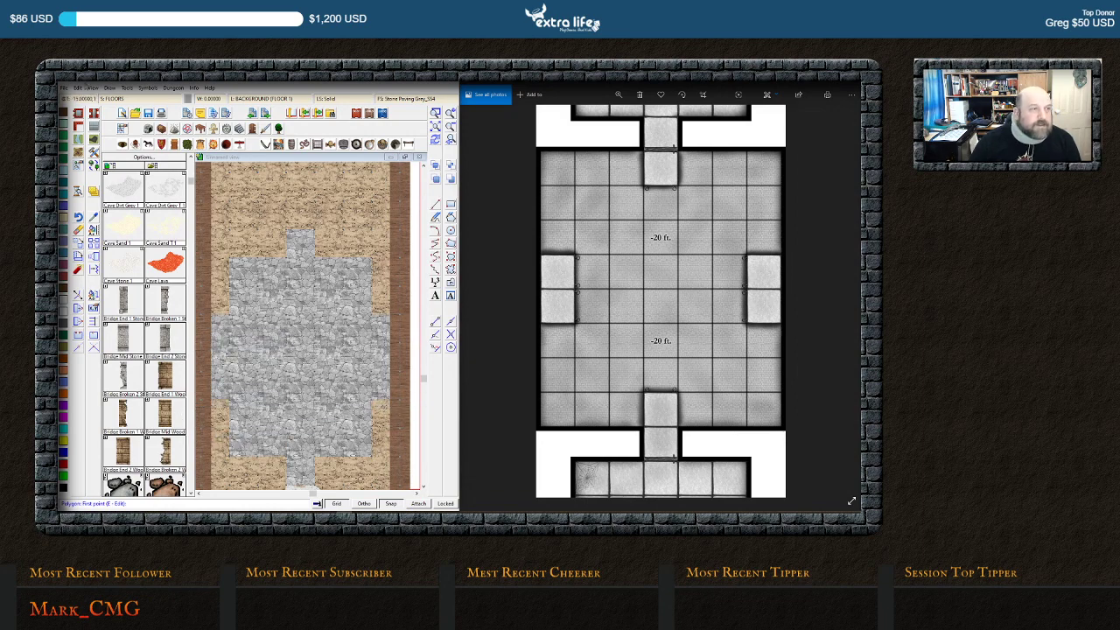
left_click(64, 88)
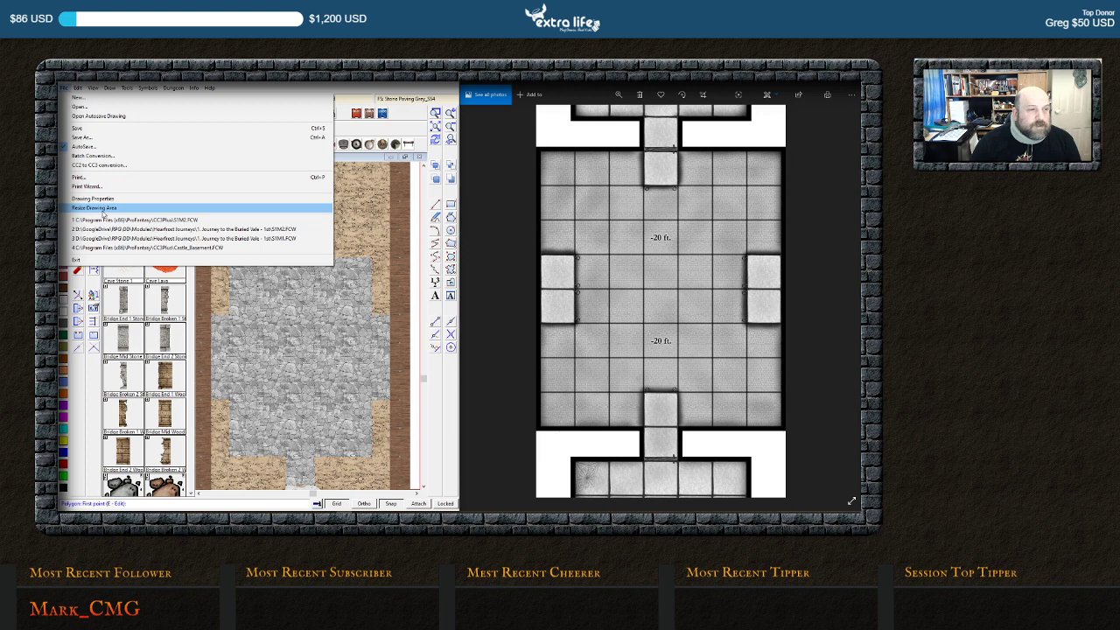
left_click(103, 208)
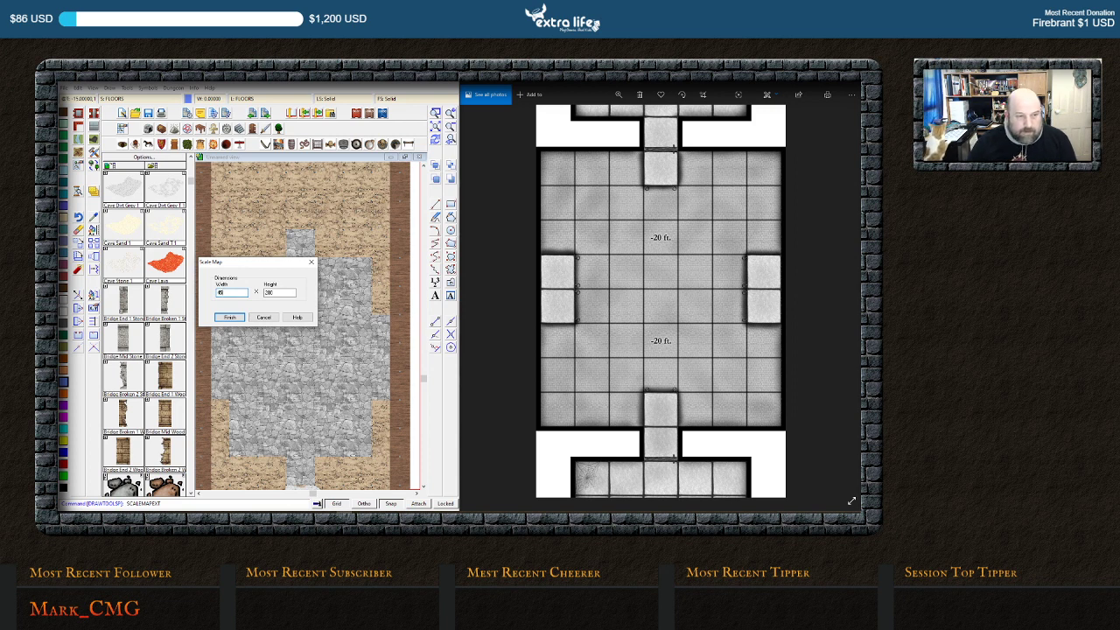
key("Tab")
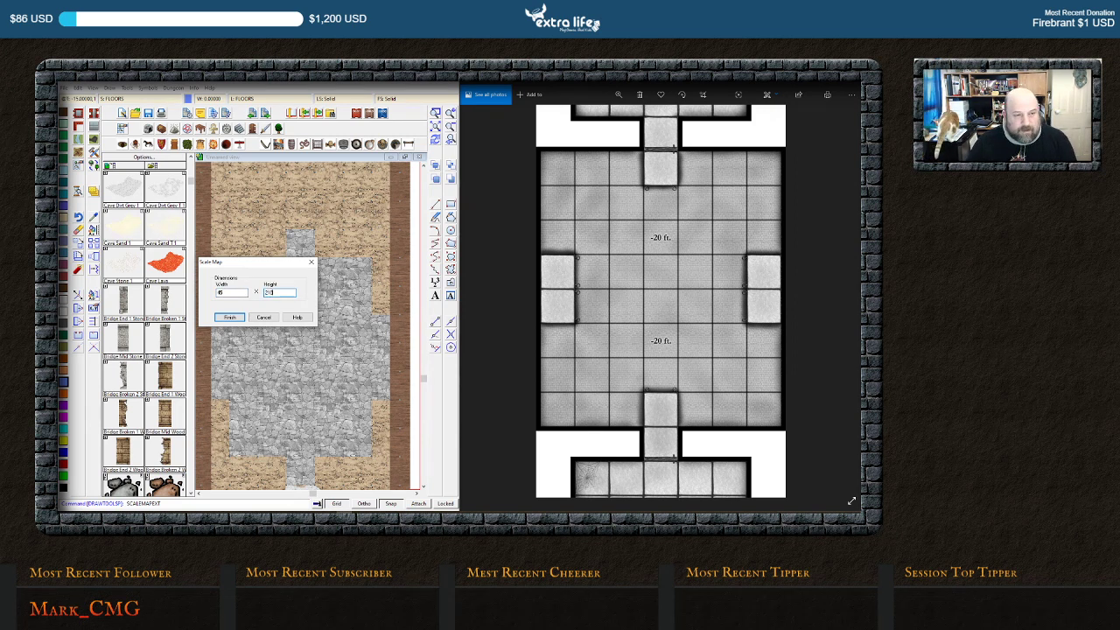
key("Tab")
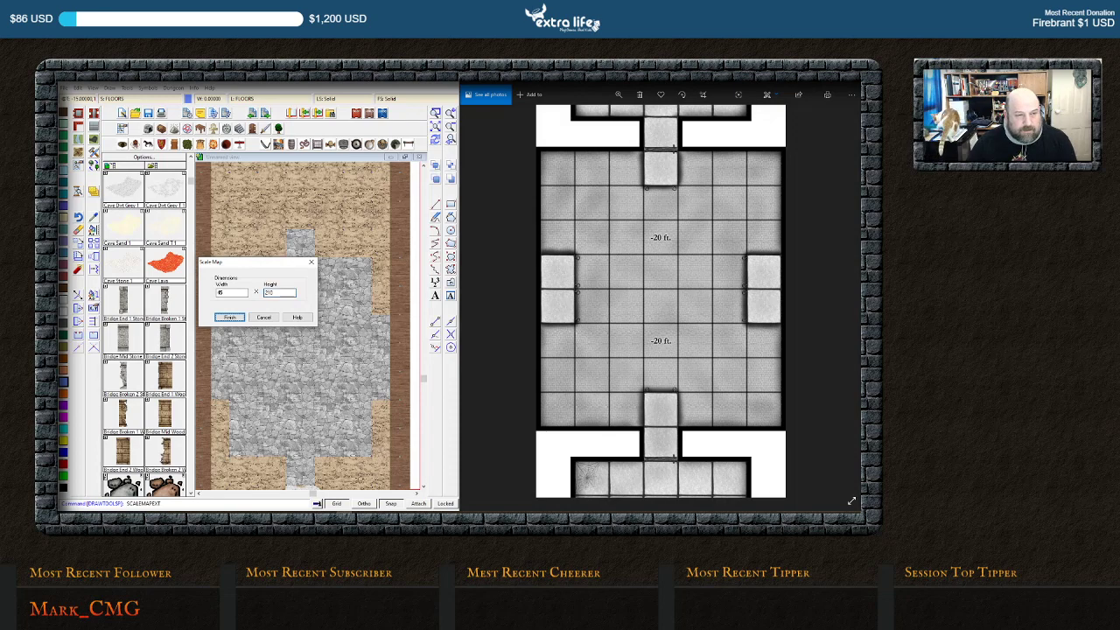
left_click(226, 318)
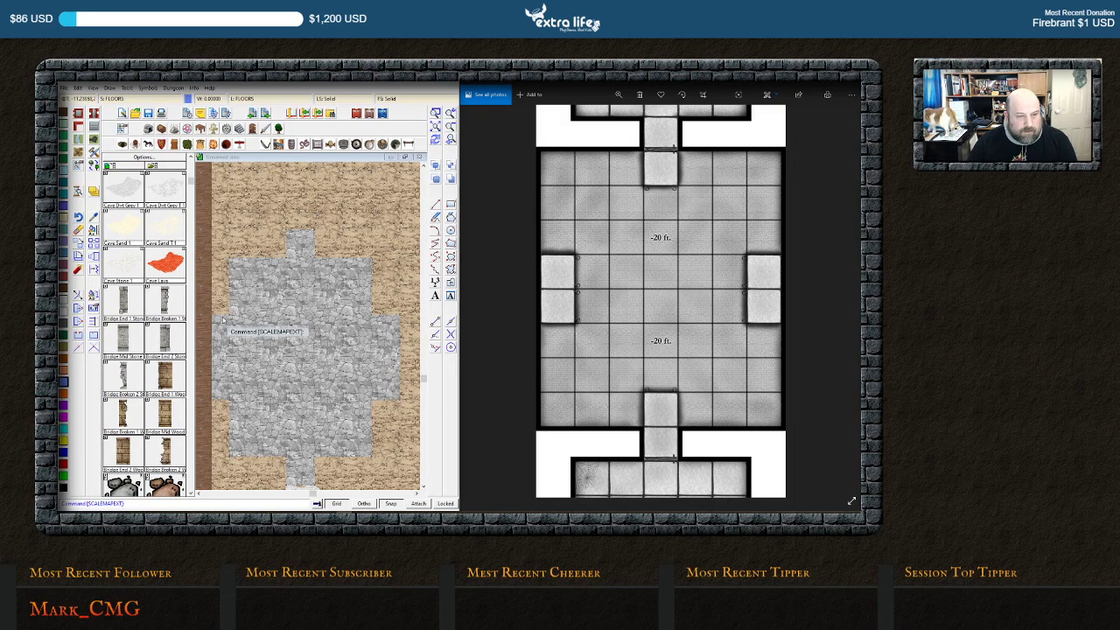
Move the cross-shaped room and the cave floor together one grid square east to centre them on the map, and redraw the view
scroll(342, 308, "down", 3)
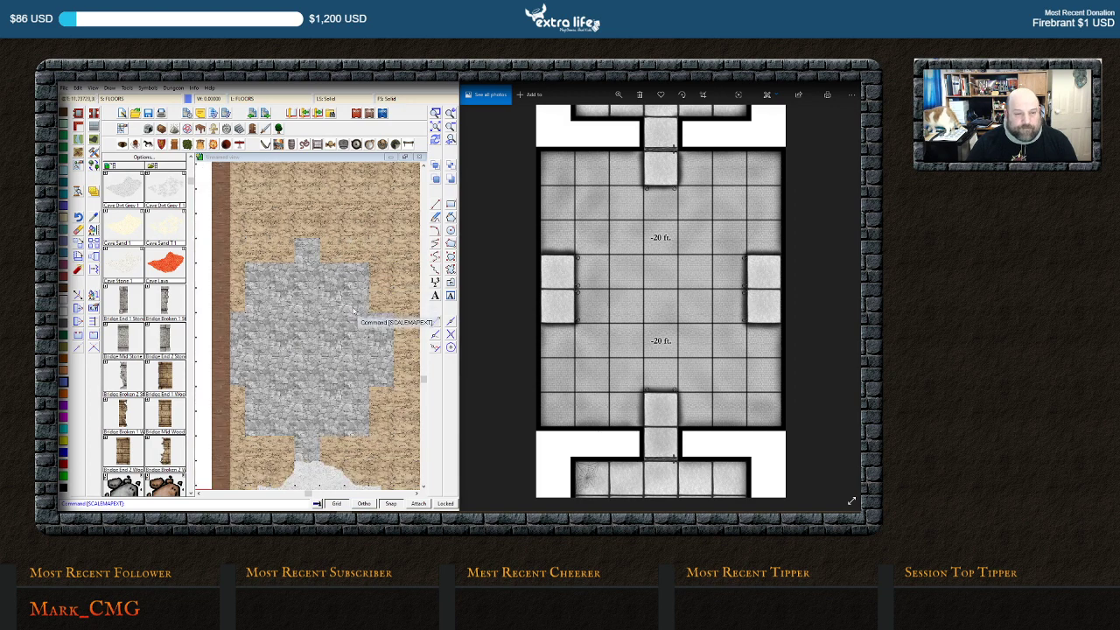
scroll(351, 338, "up", 2)
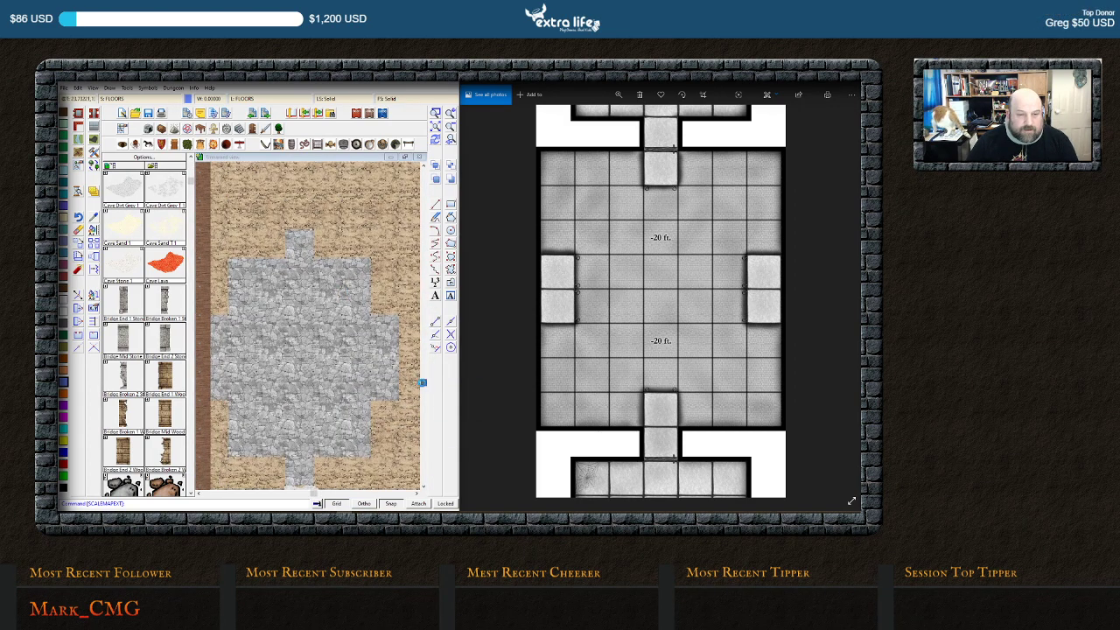
left_click_drag(423, 378, 423, 416)
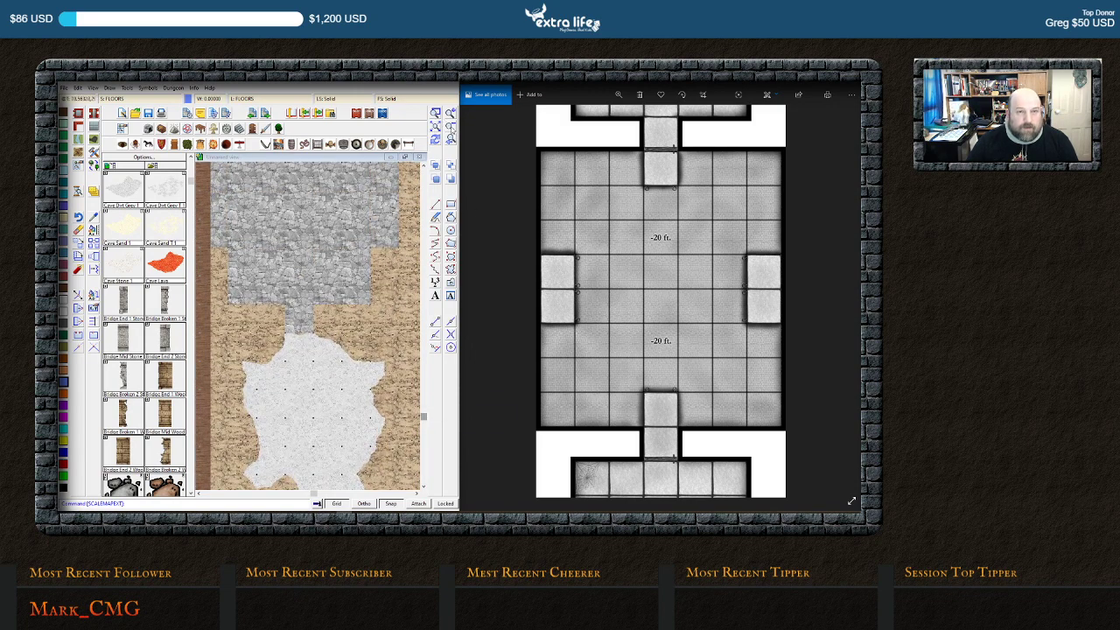
left_click(450, 127)
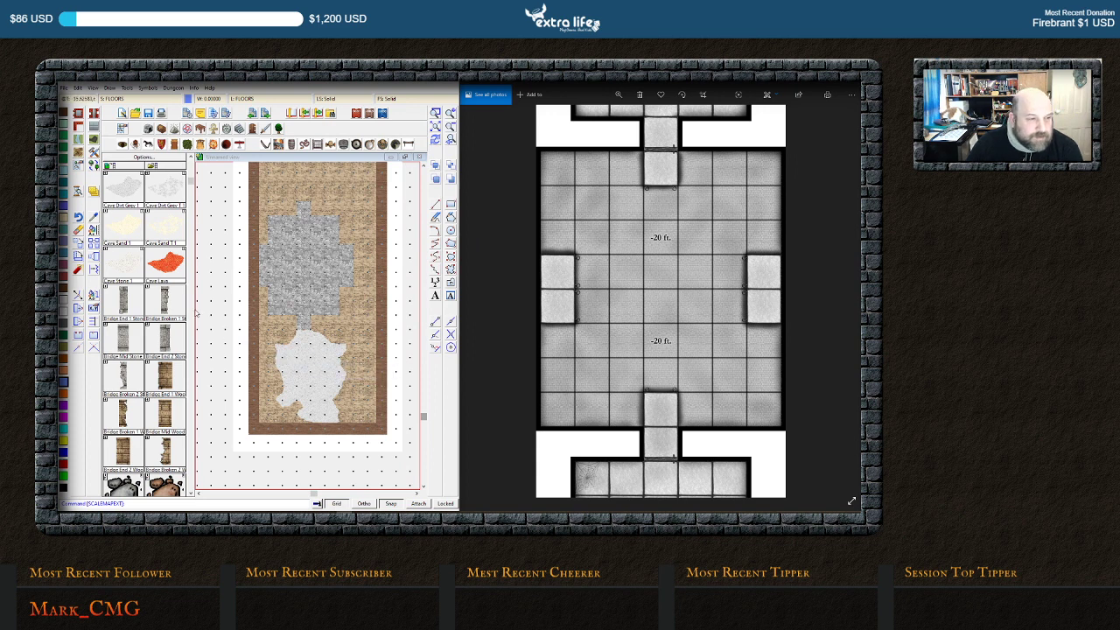
right_click(300, 337)
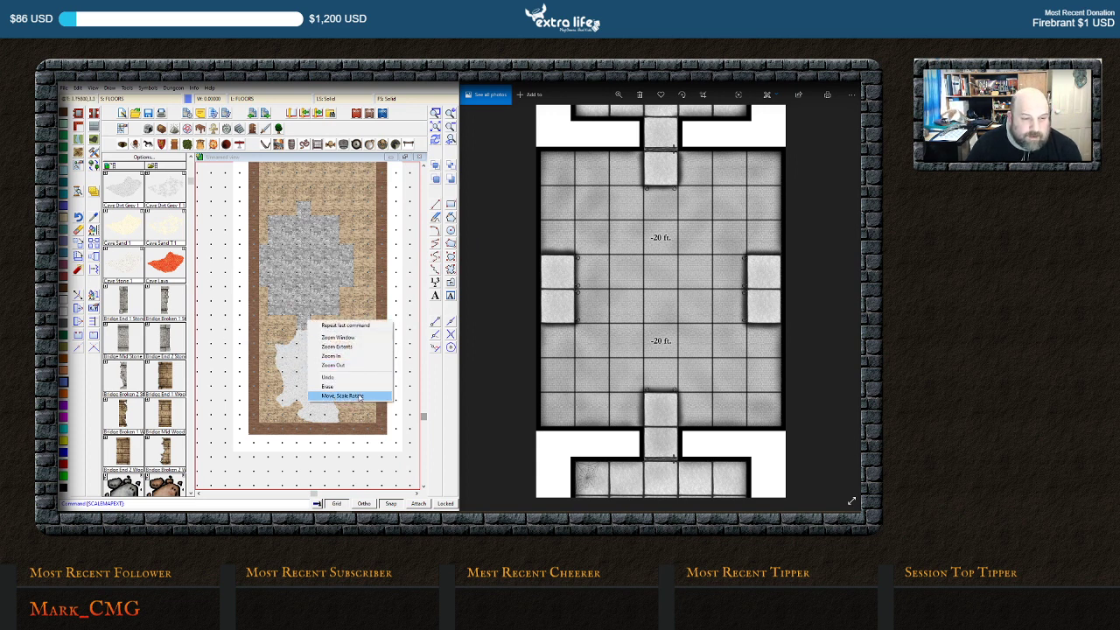
left_click(346, 396)
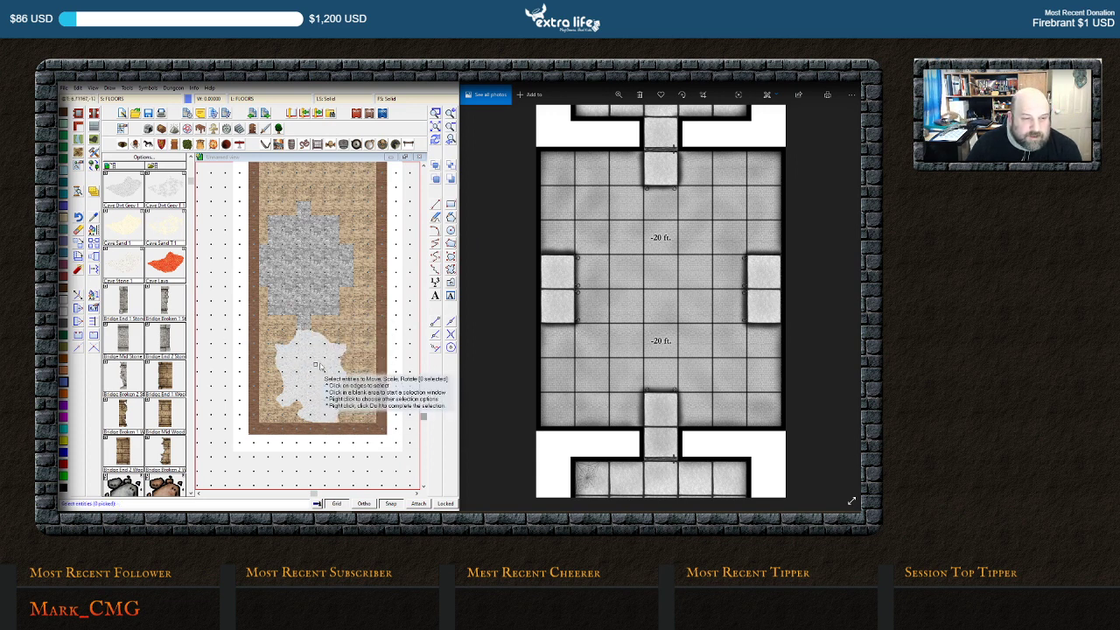
left_click(328, 318)
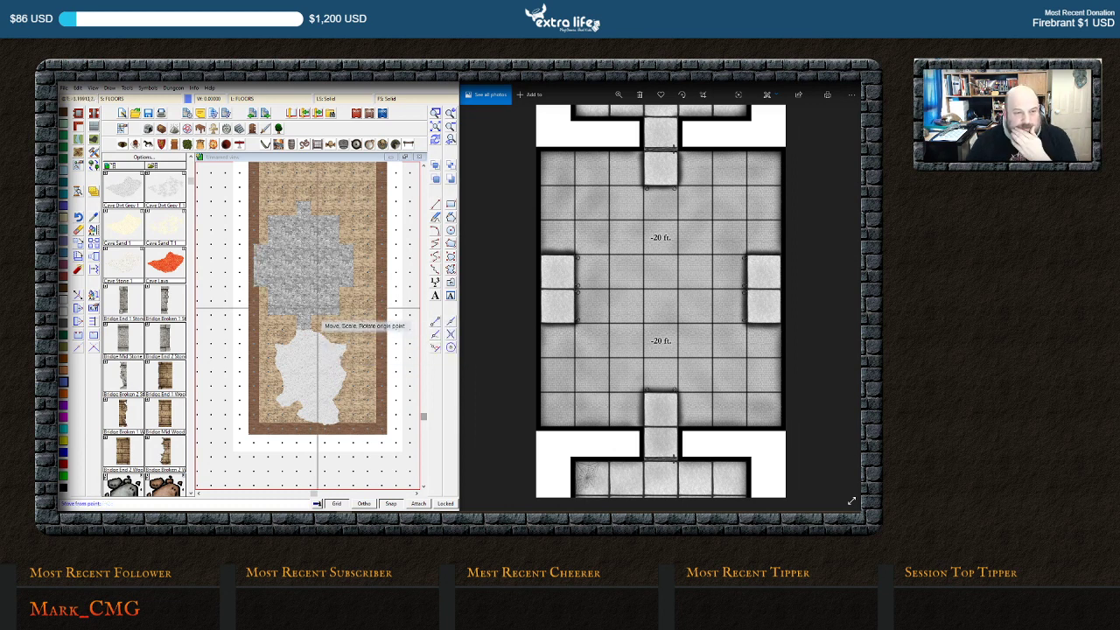
right_click(311, 302)
left_click(304, 288)
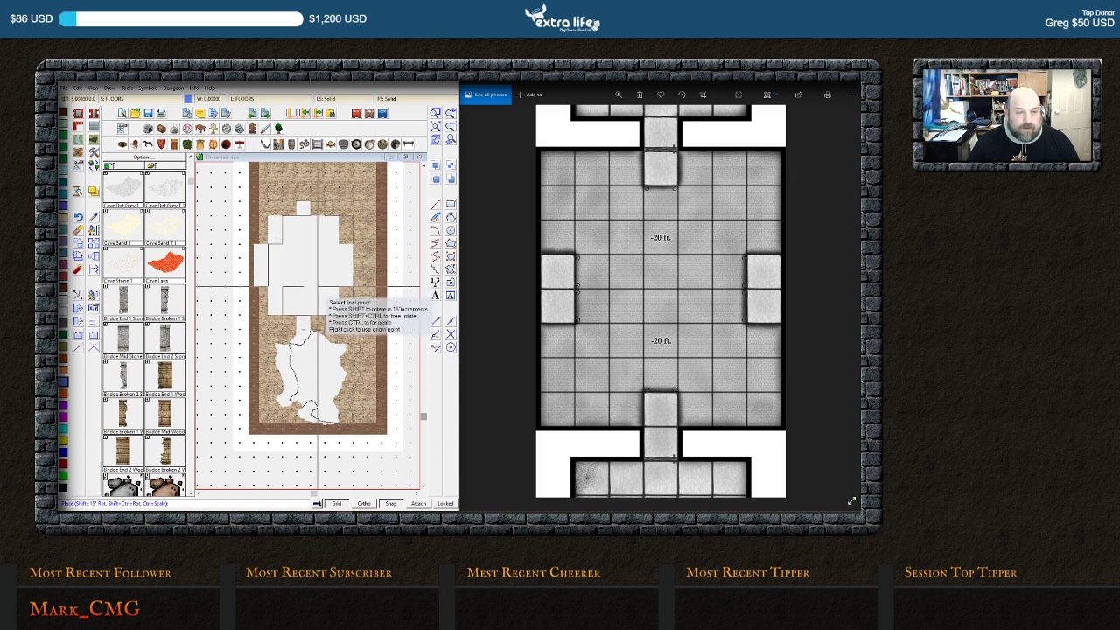
left_click(318, 288)
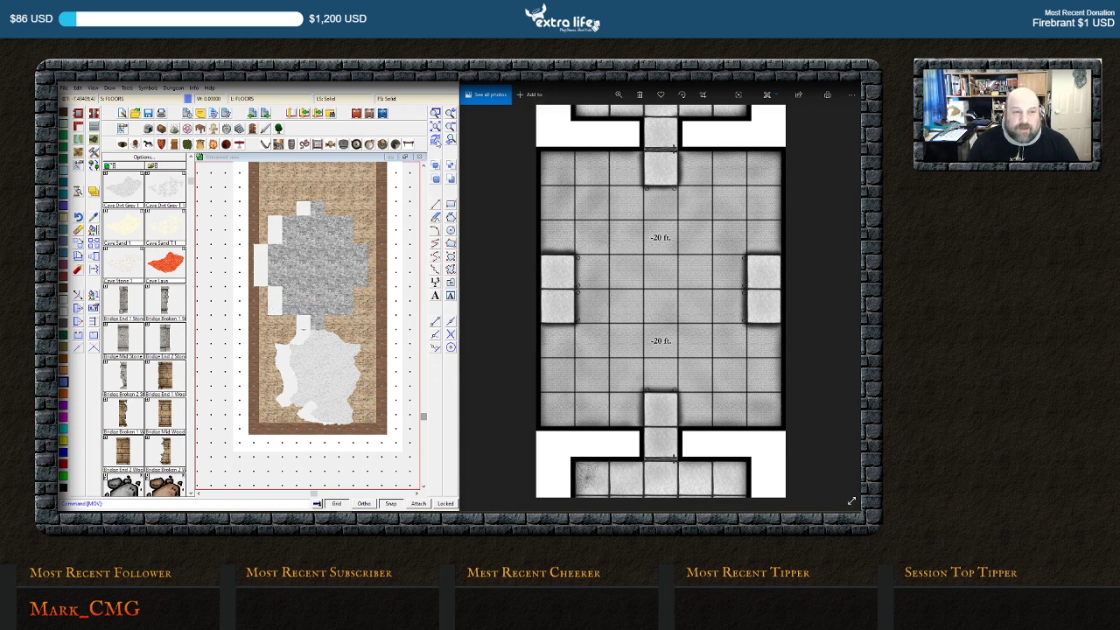
left_click(435, 139)
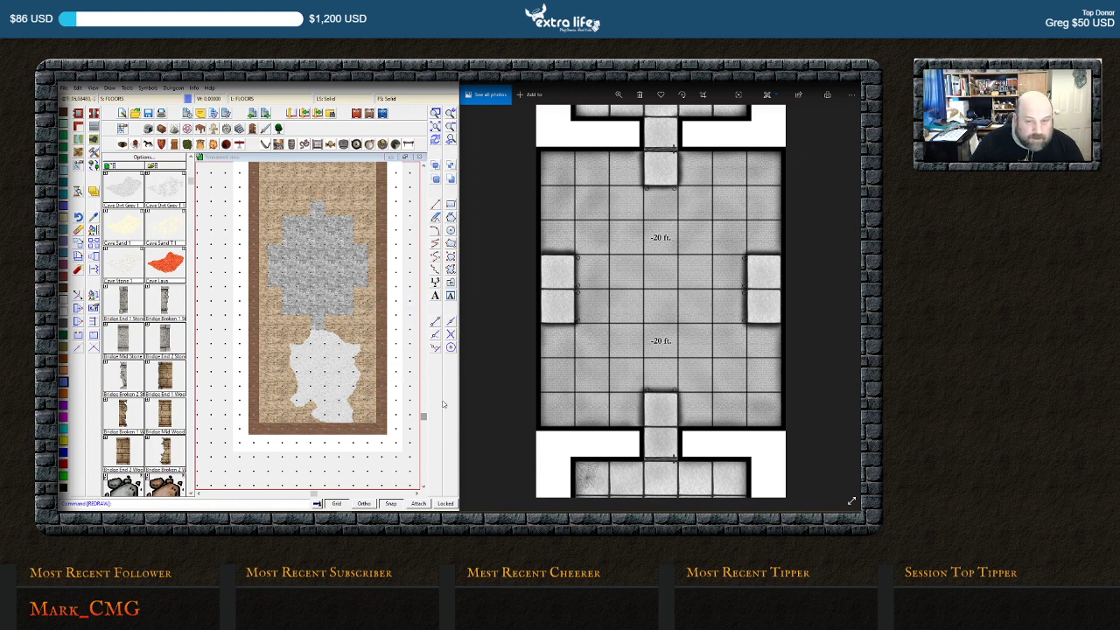
Examine the sunken room in the reference image and compare it with the free map space north of the cross-shaped room
left_click_drag(649, 444, 651, 204)
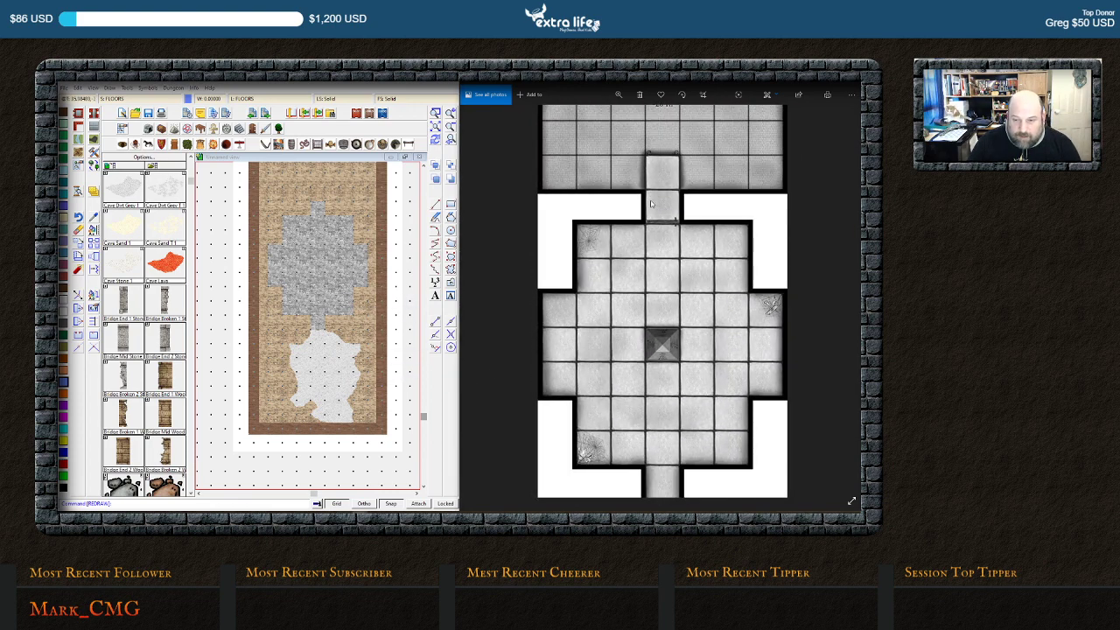
left_click_drag(651, 203, 643, 453)
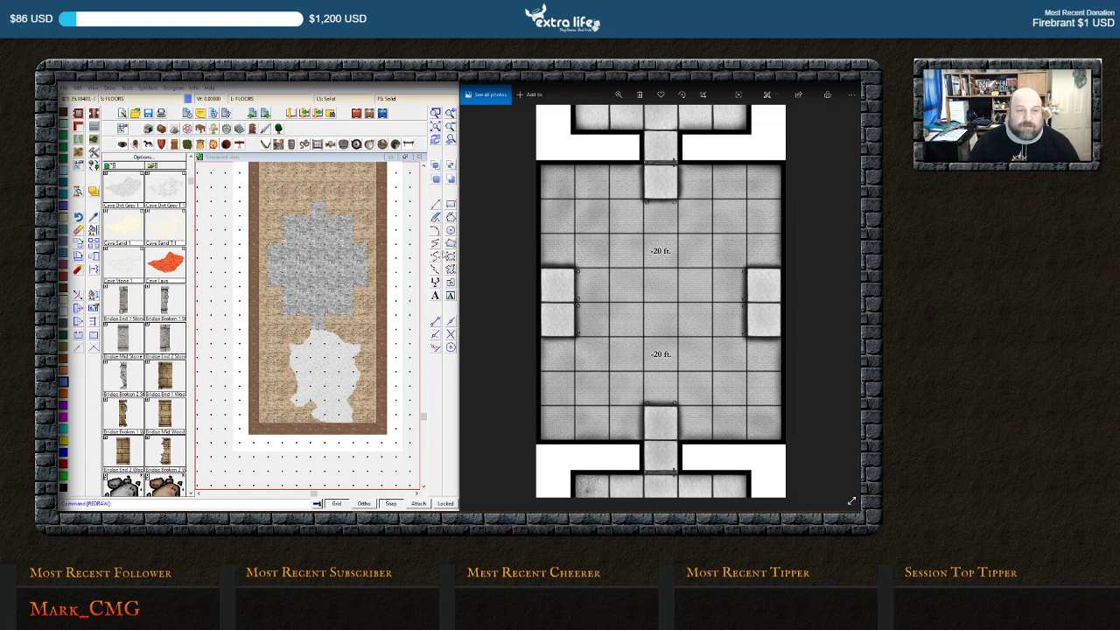
left_click(423, 165)
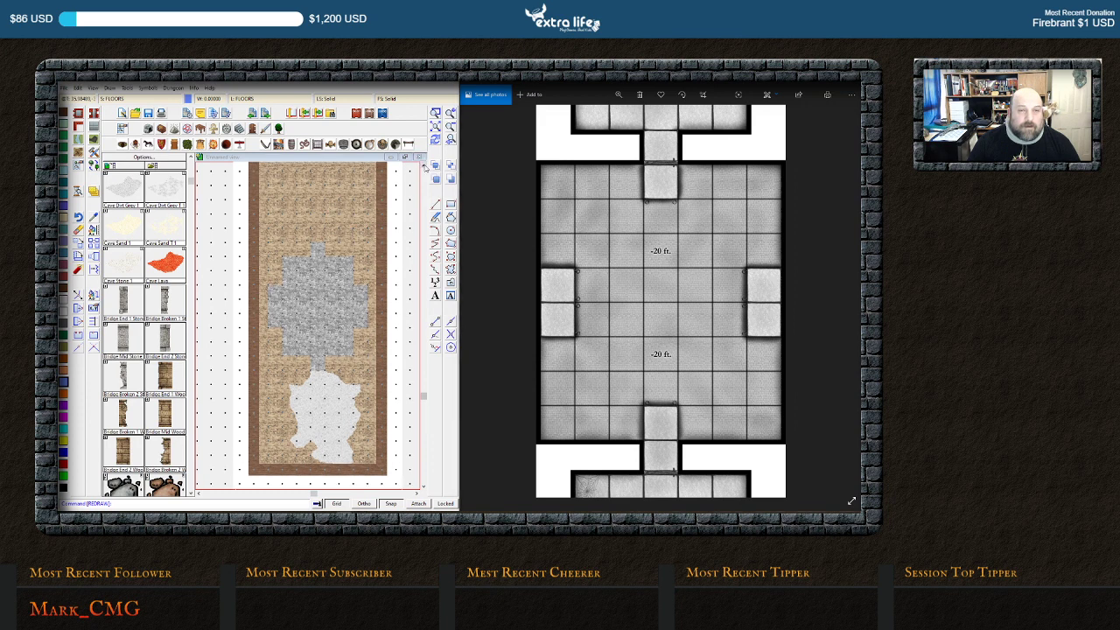
left_click(424, 165)
left_click(424, 166)
left_click(423, 165)
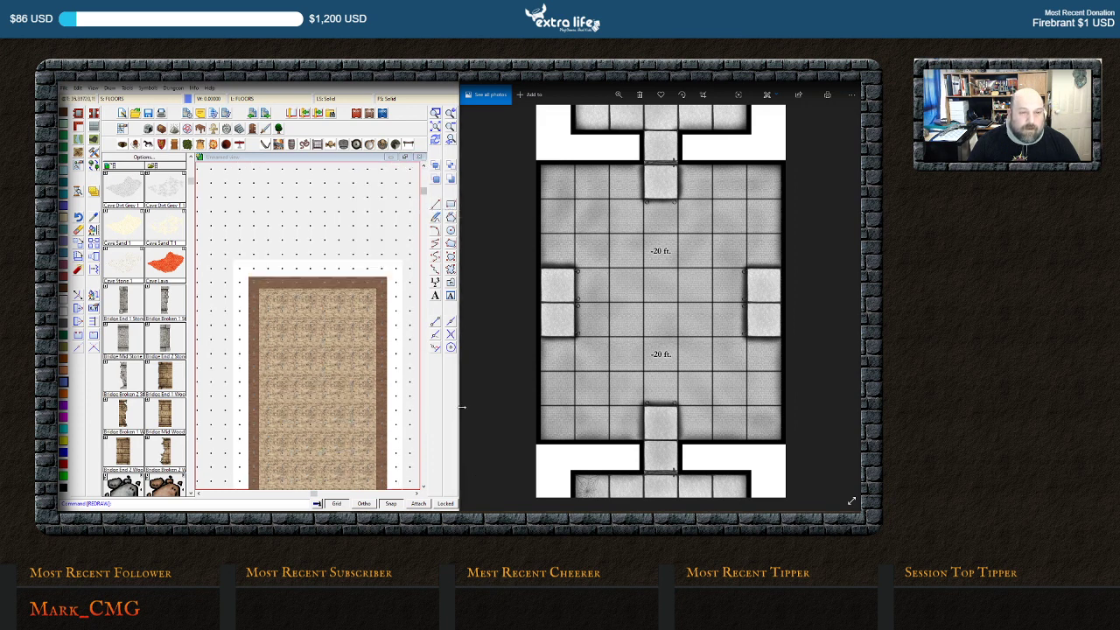
left_click(423, 488)
left_click(423, 487)
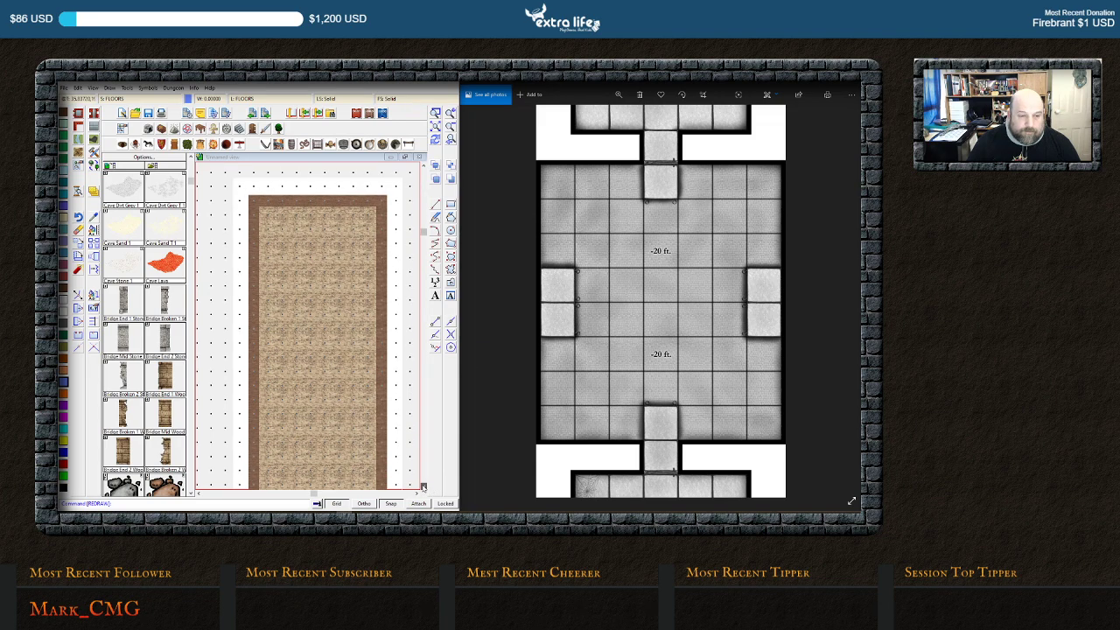
left_click(424, 488)
left_click(423, 488)
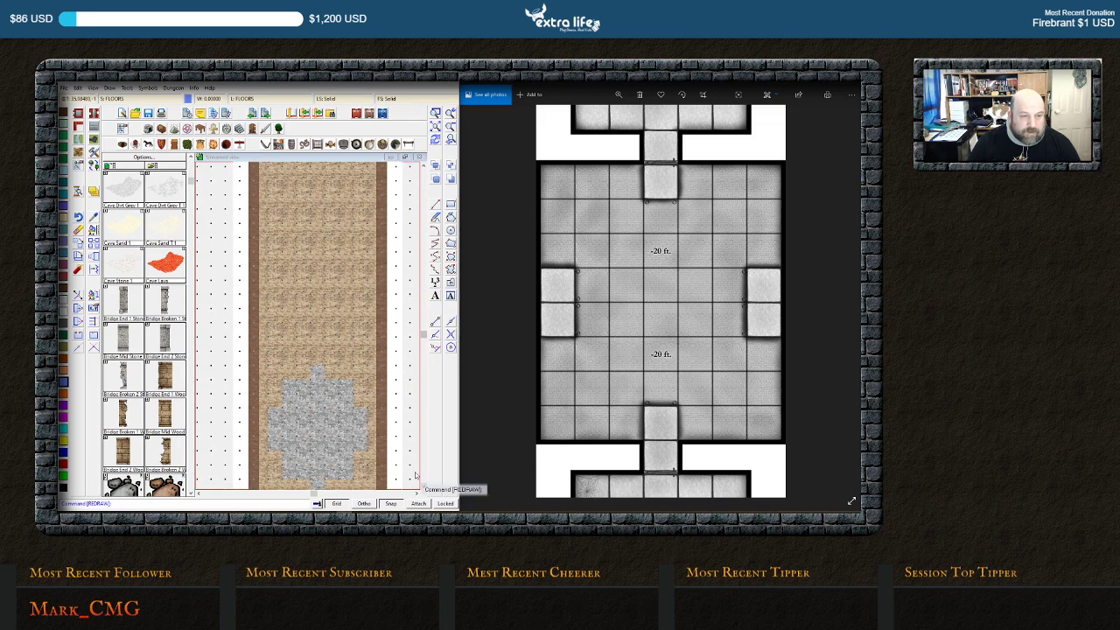
scroll(335, 388, "up", 1)
scroll(335, 388, "up", 1)
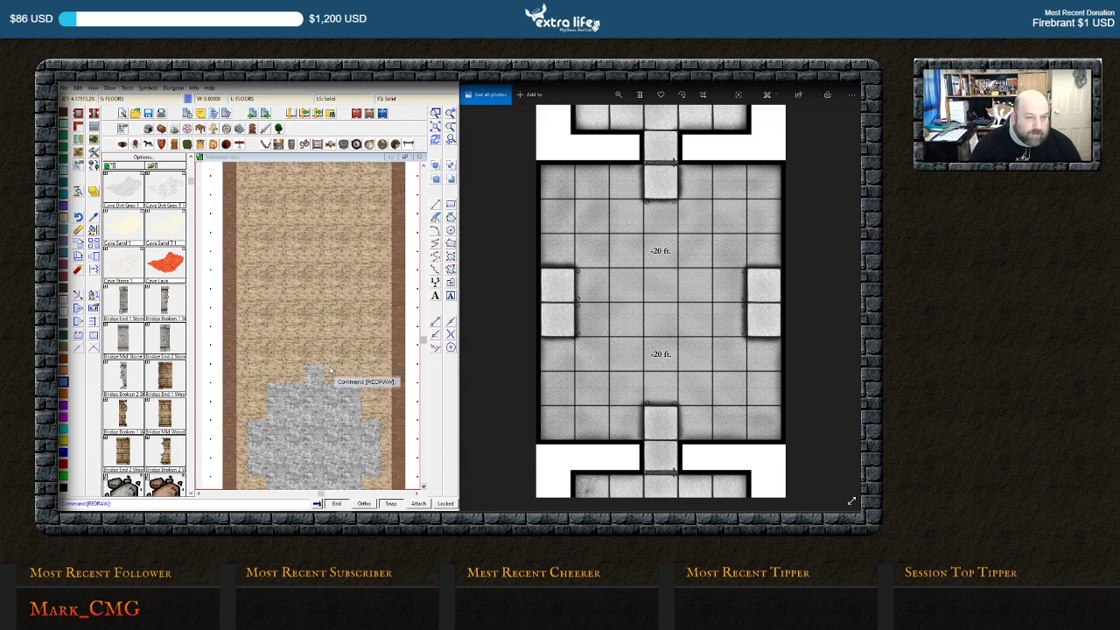
scroll(331, 370, "up", 1)
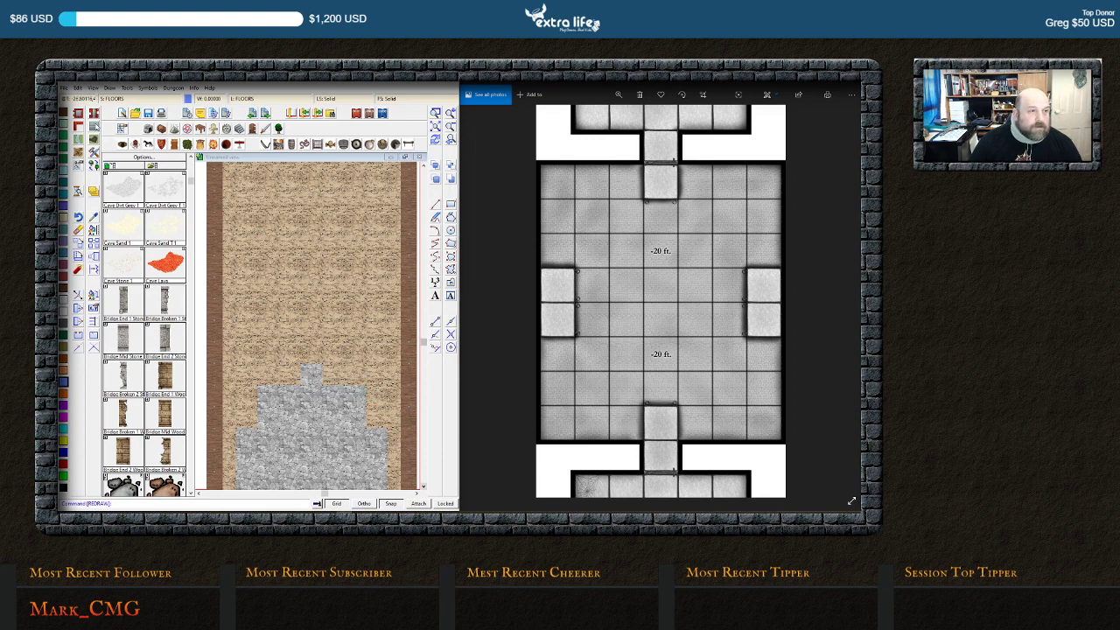
Extend the cross-shaped room's north corridor by one square using the Floor, Default tool
left_click(123, 131)
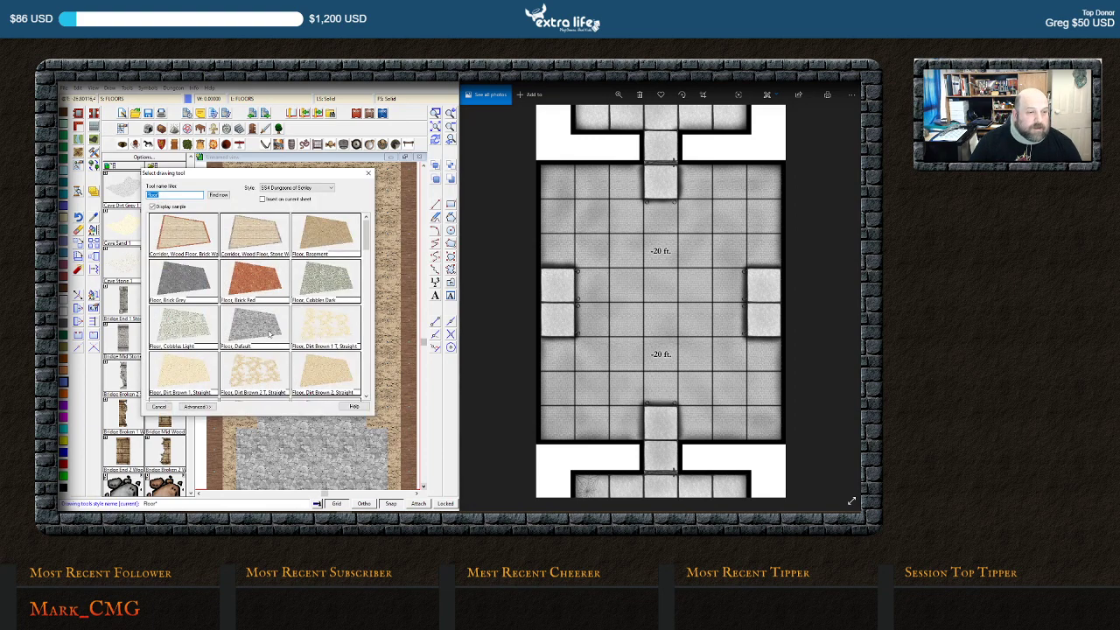
double_click(266, 330)
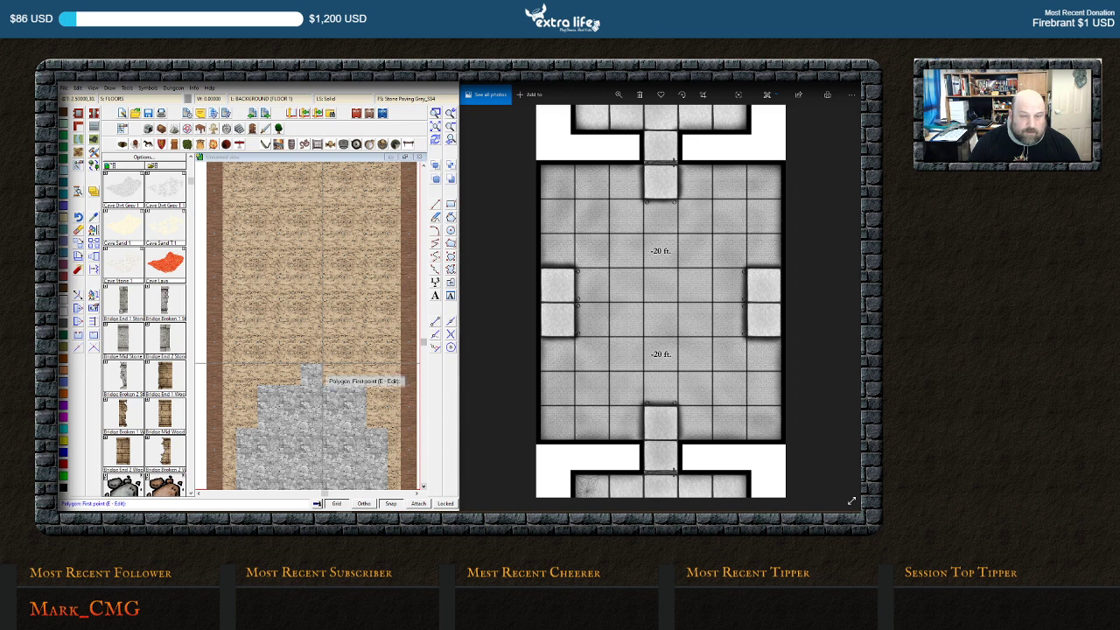
left_click(312, 366)
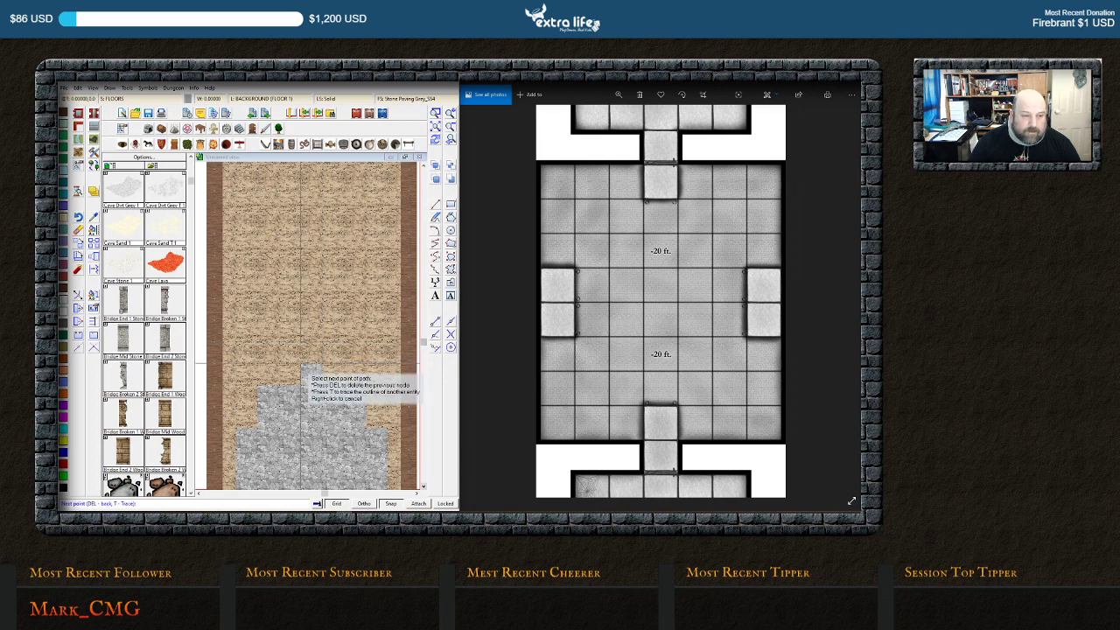
right_click(325, 374)
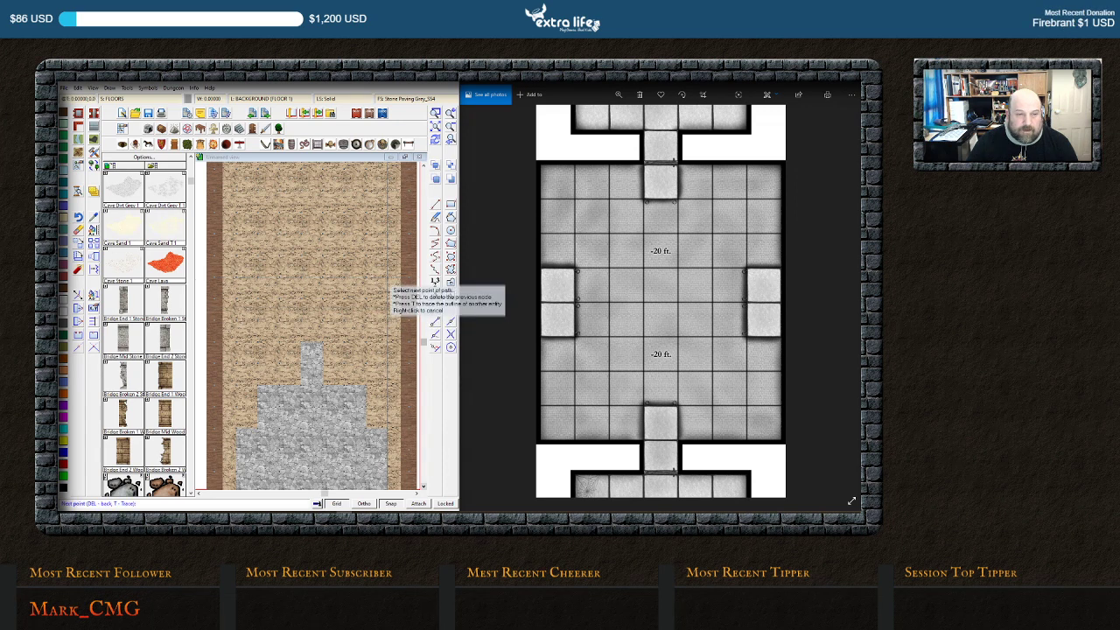
Draw the sunken room's east and west platforms, each one square wide and two squares long, with the same floor tool
left_click(373, 281)
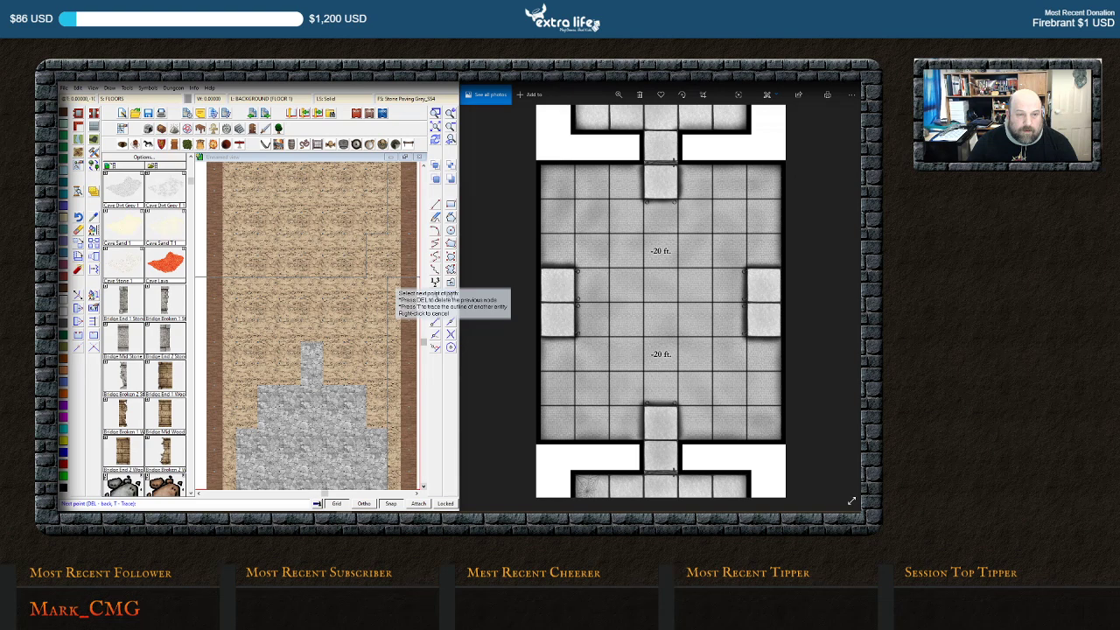
right_click(393, 287)
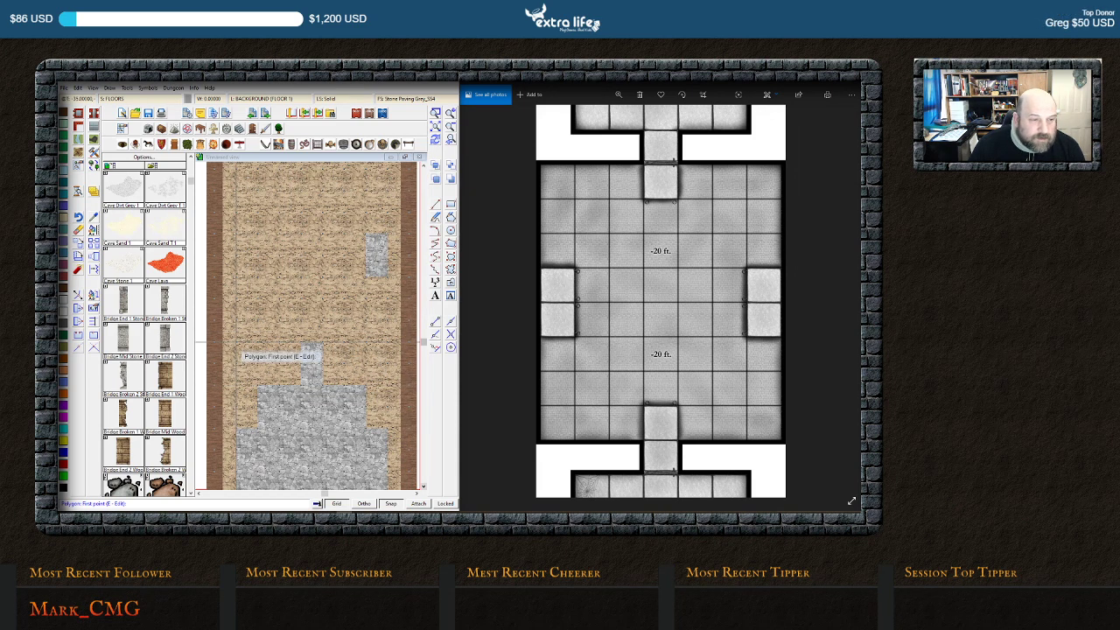
left_click(238, 292)
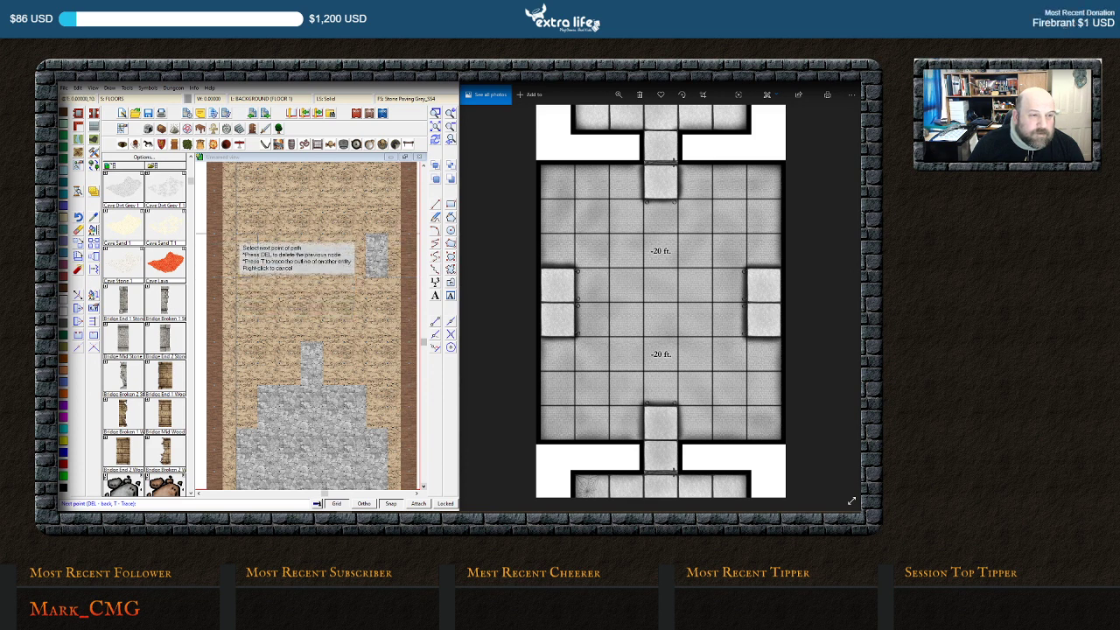
left_click(234, 278)
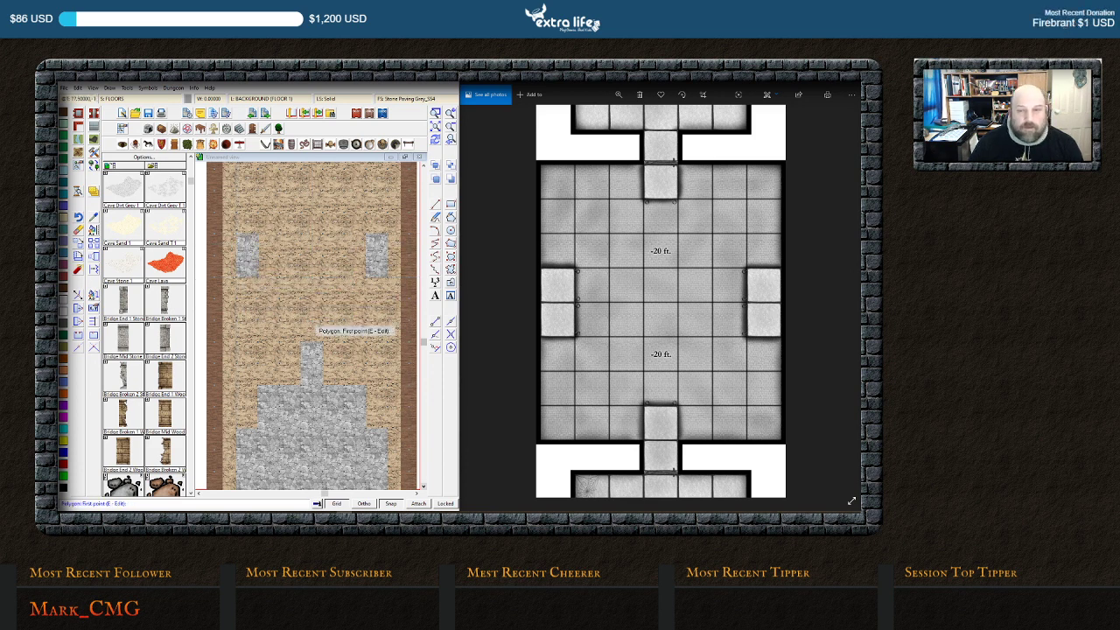
Draw the one-square platform at the sunken room's north edge, in line with the corridor
left_click(424, 166)
left_click(425, 167)
left_click(424, 166)
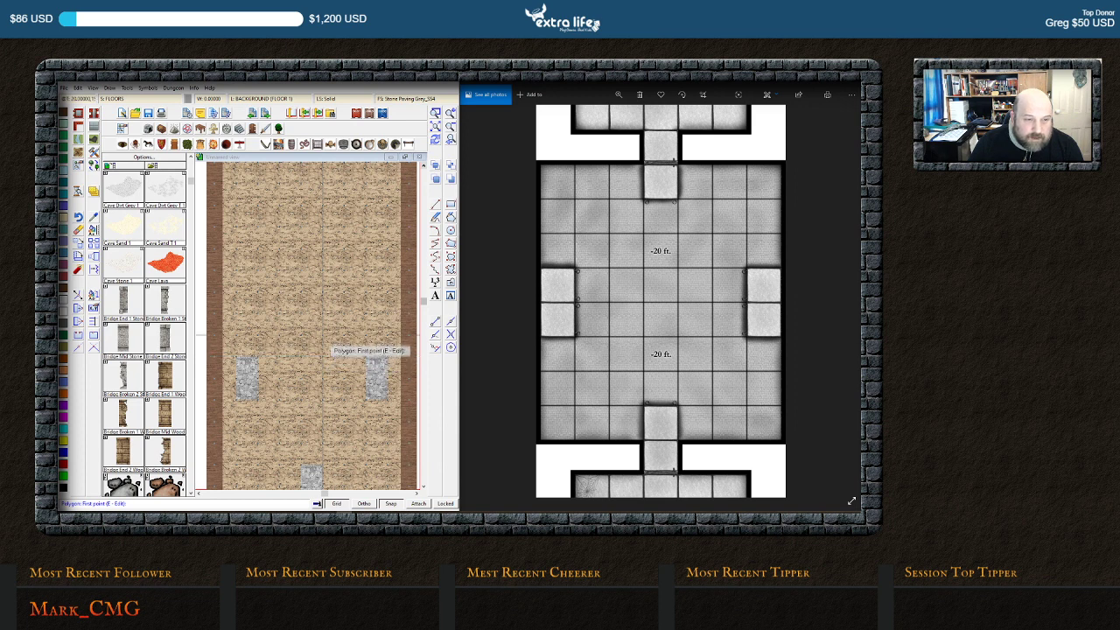
left_click(340, 315)
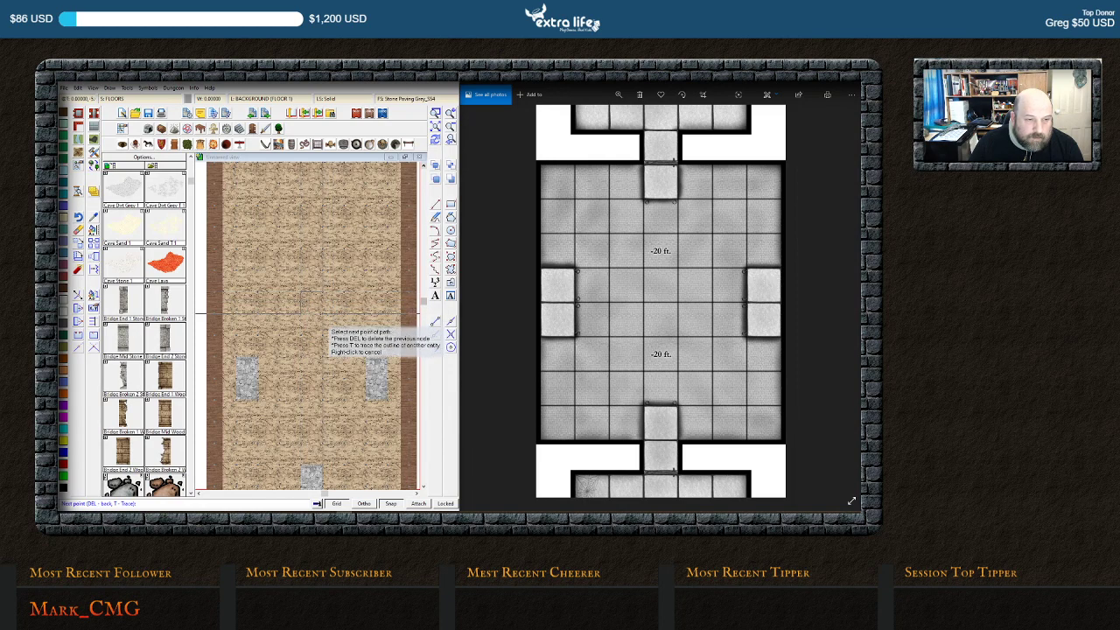
right_click(323, 313)
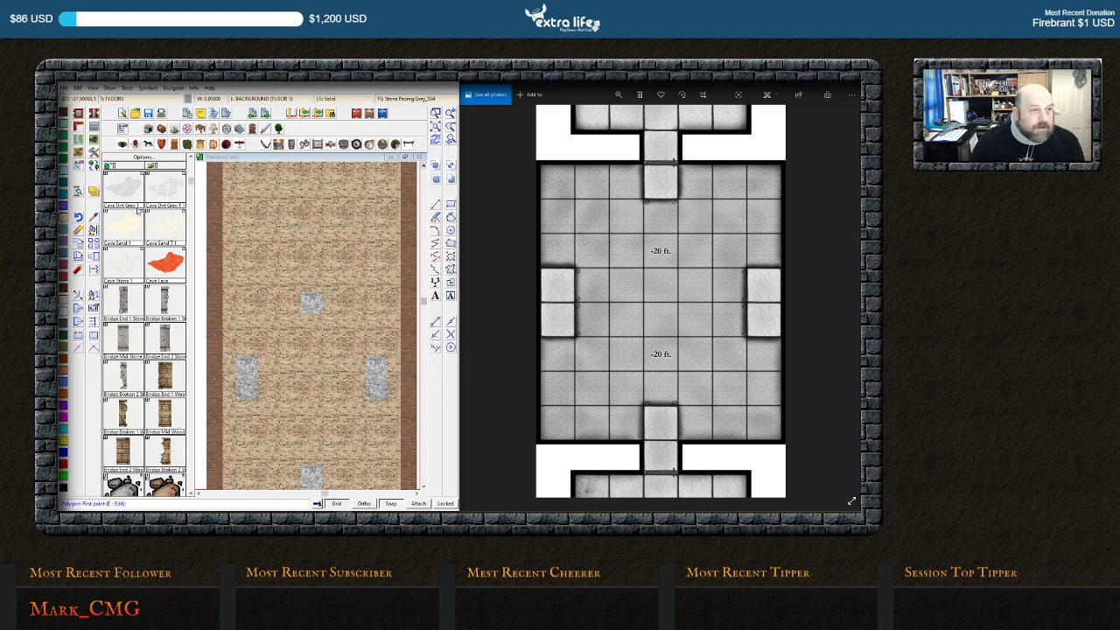
Draw the sunken room's floor, seven by eight squares, around the platforms with the Floor, Dirt Grey 5, Straight tool
left_click(94, 126)
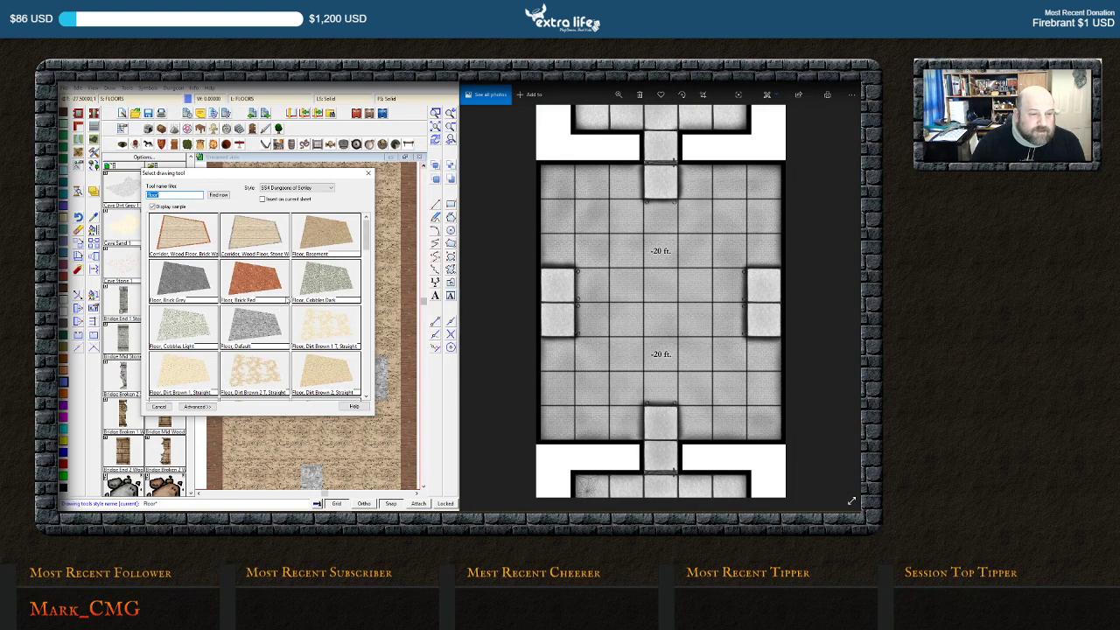
scroll(243, 289, "down", 3)
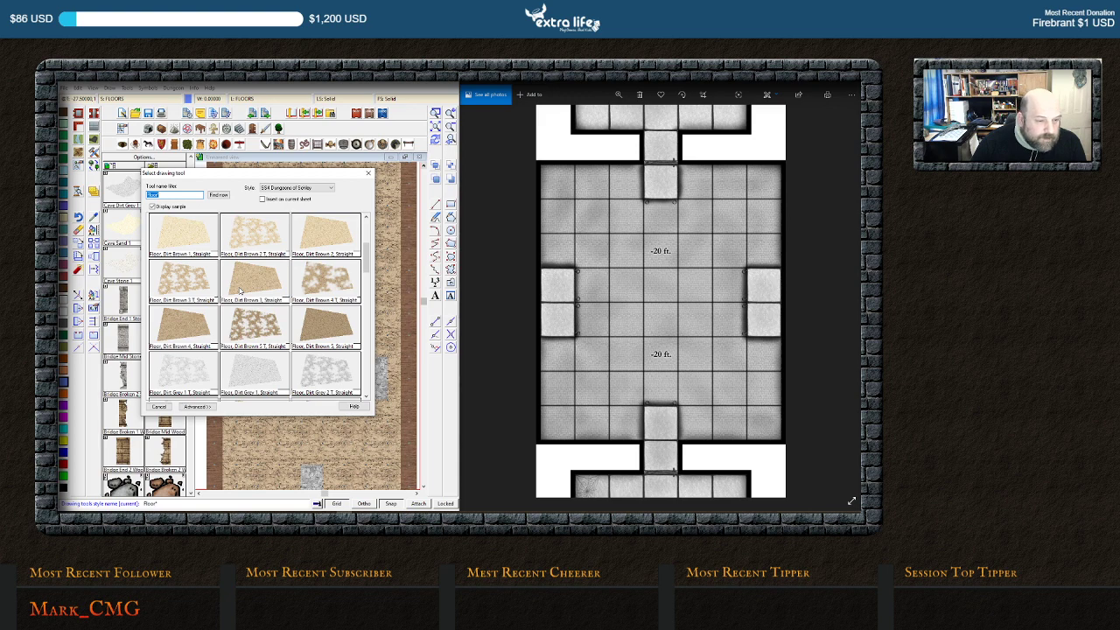
scroll(240, 291, "down", 5)
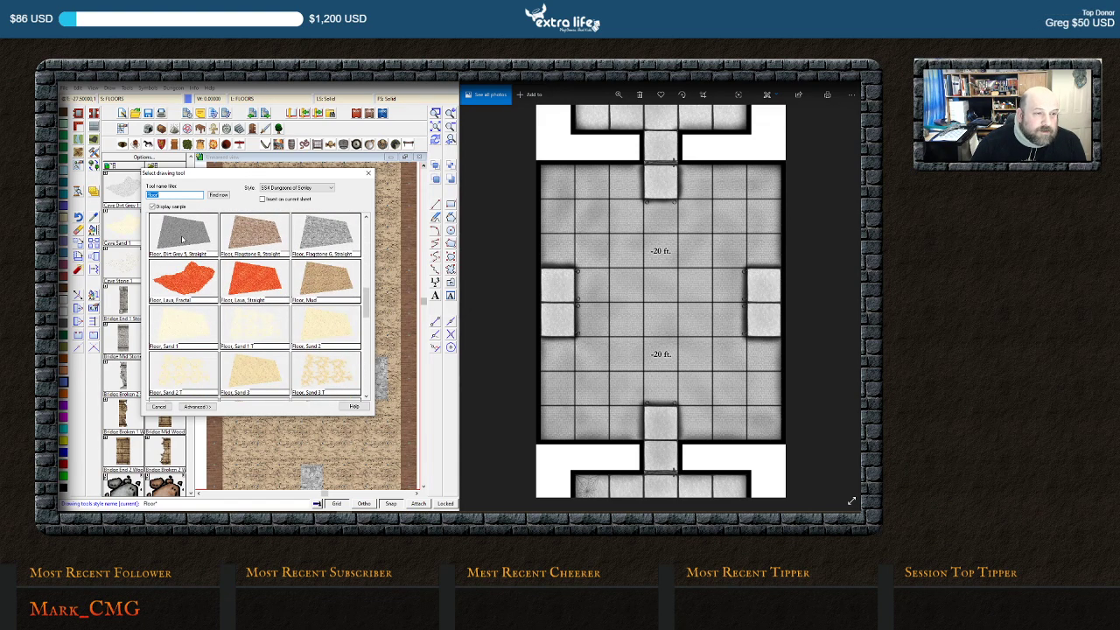
double_click(182, 238)
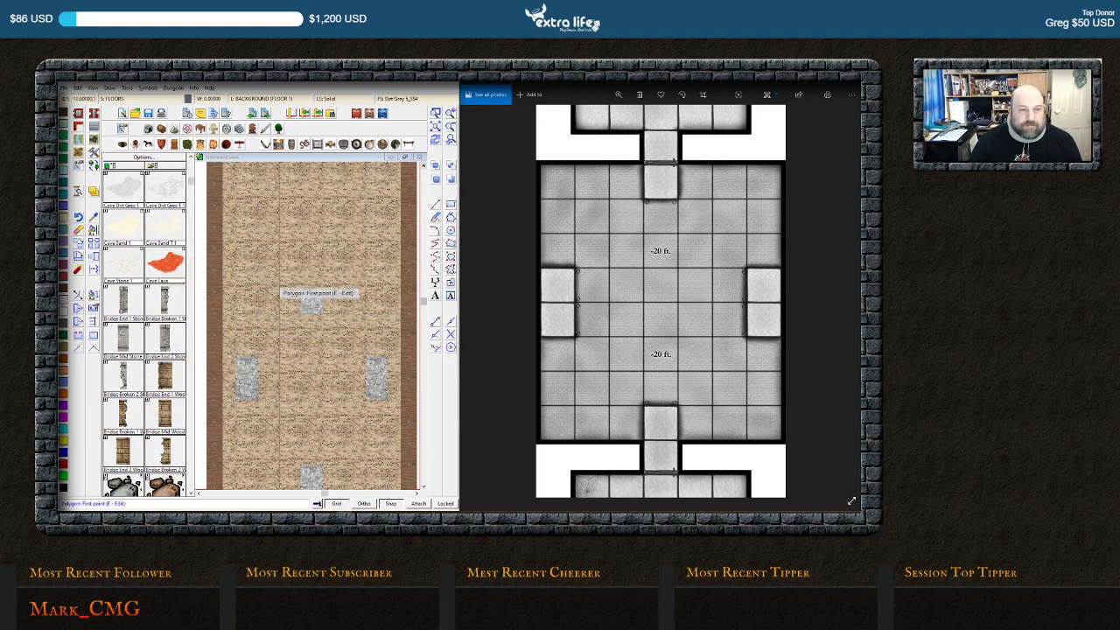
left_click(300, 292)
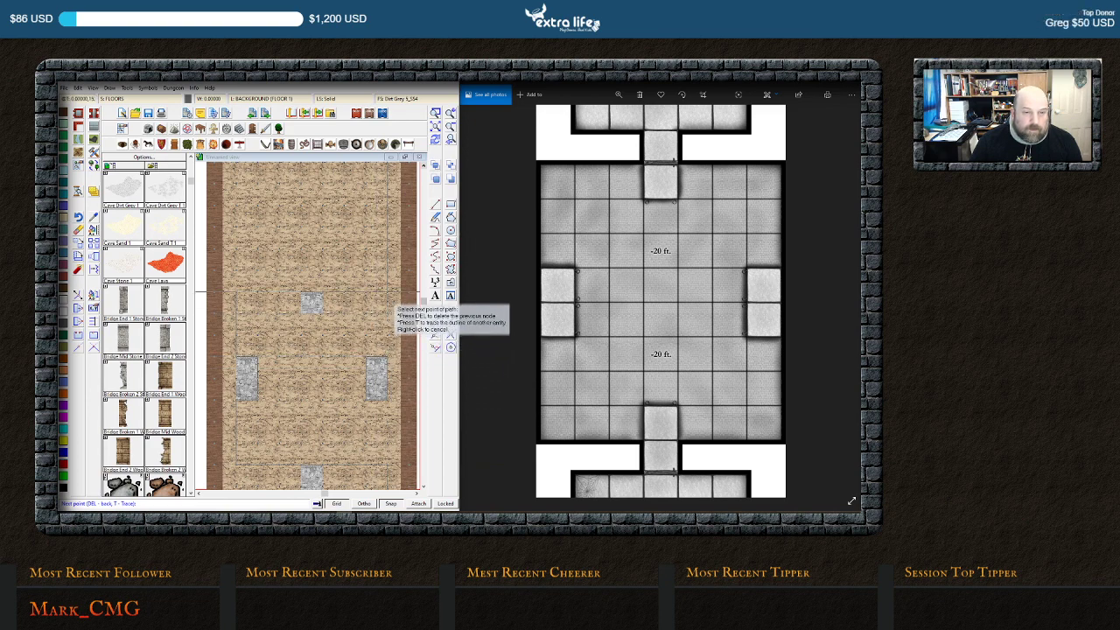
left_click(301, 292)
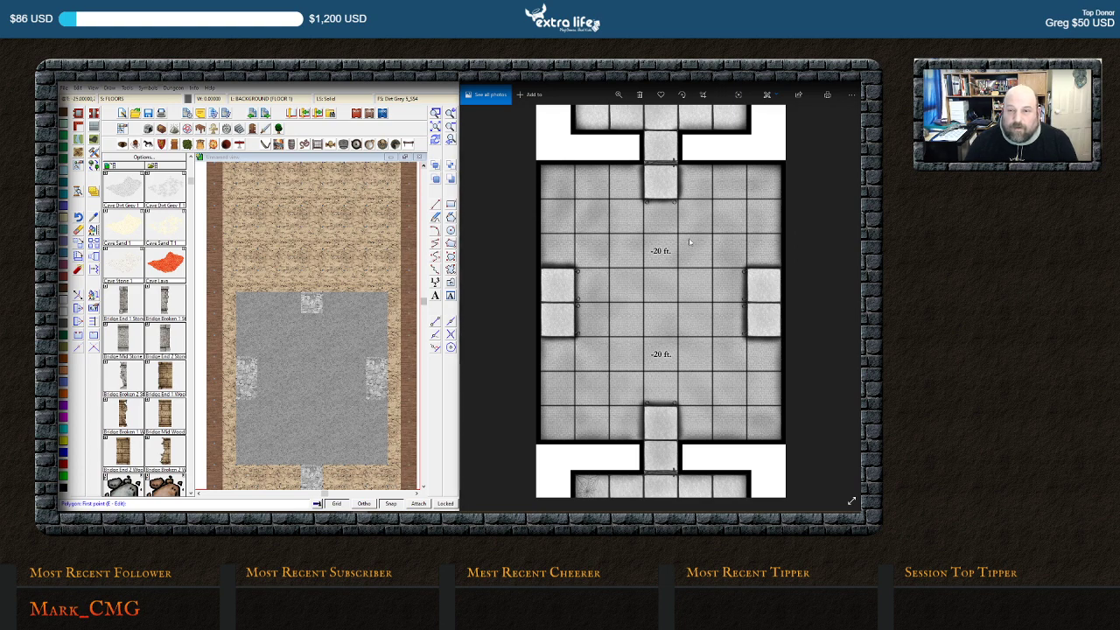
Draw the five-by-five-square room north of the sunken room, with its one-square south corridor, using the Room, Default Stone tool
left_click_drag(693, 251, 710, 527)
left_click_drag(706, 485, 697, 458)
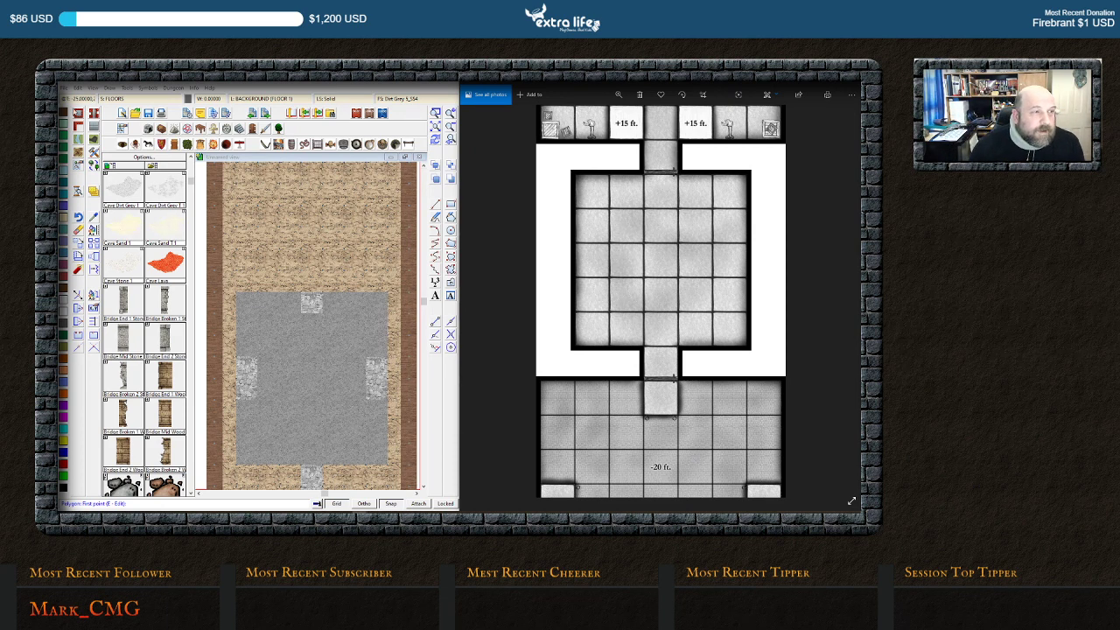
left_click(78, 114)
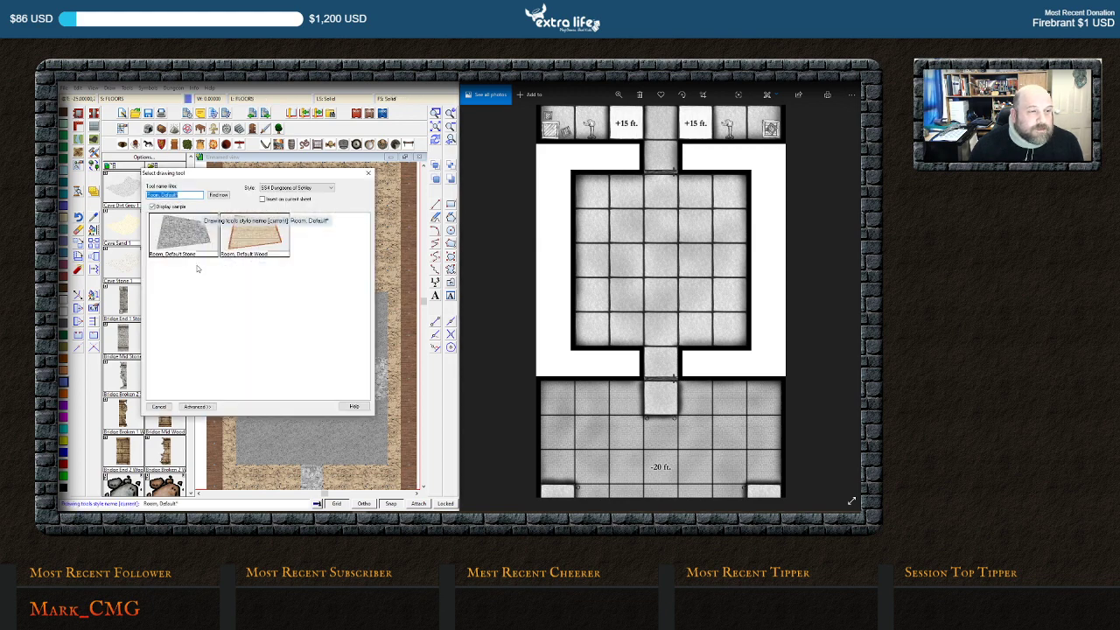
double_click(181, 238)
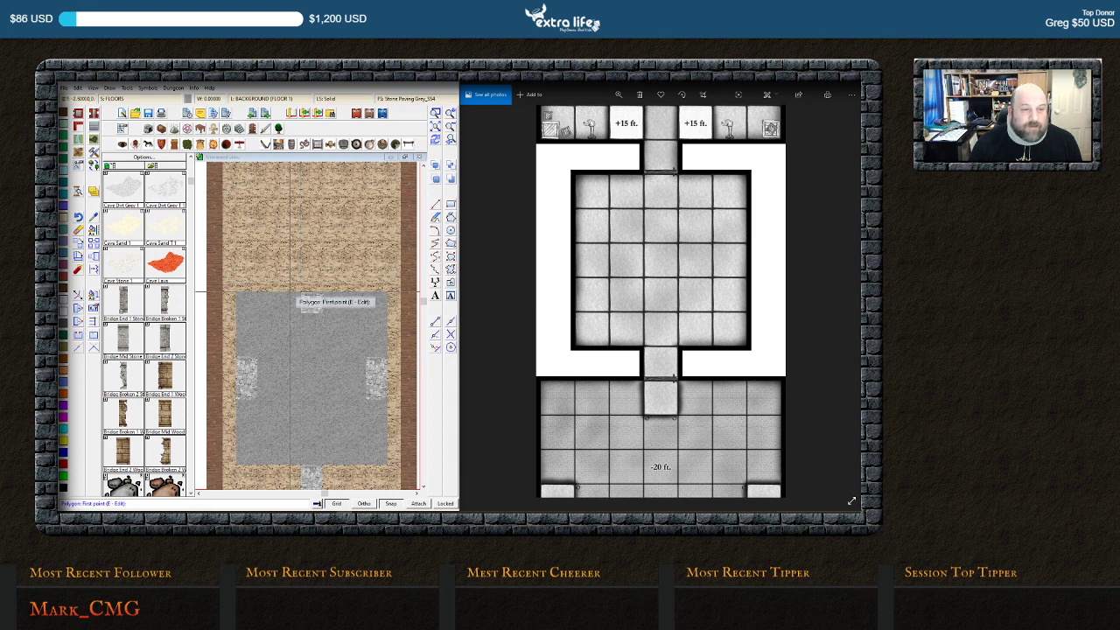
left_click(290, 292)
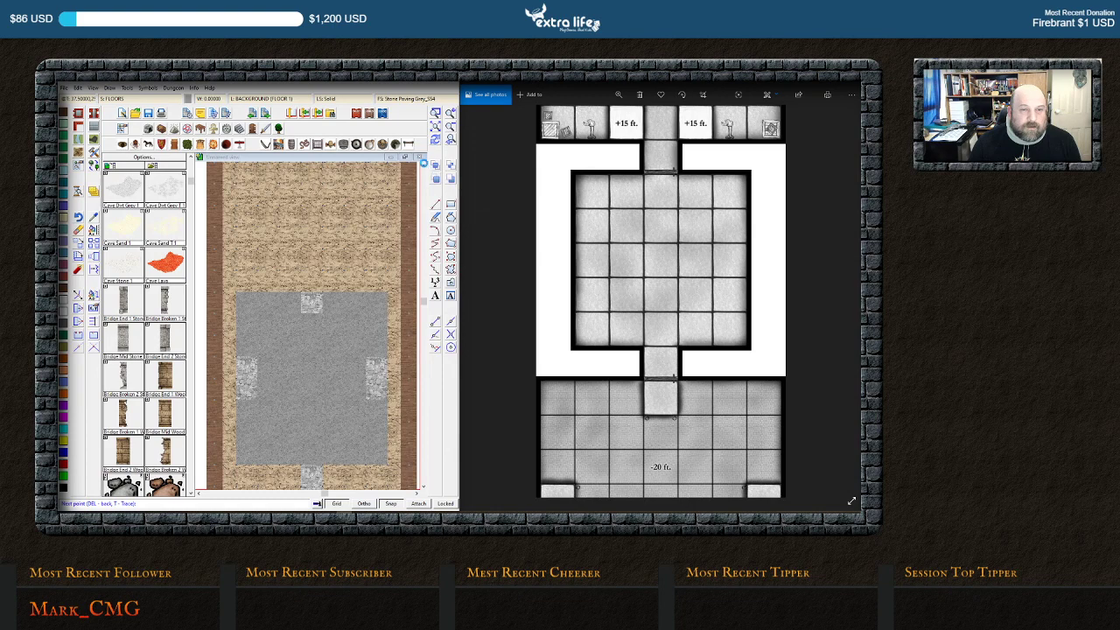
left_click(423, 164)
left_click(424, 166)
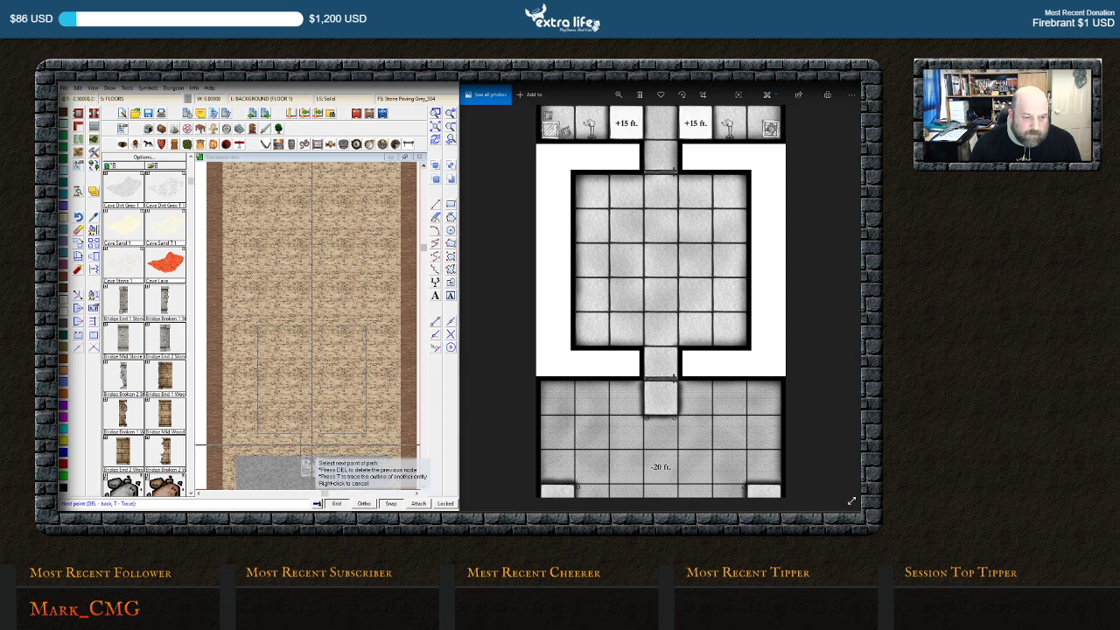
right_click(309, 462)
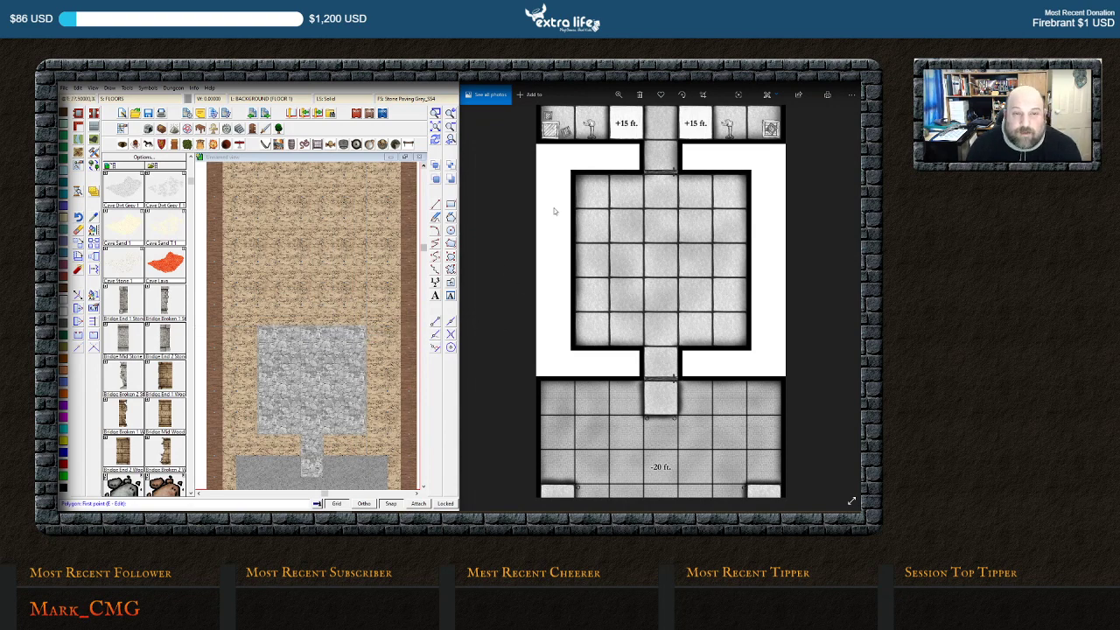
Draw the northernmost room, seven by nine squares, with its one-square south corridor joining the five-by-five room, using the same room tool
scroll(676, 303, "up", 2)
scroll(676, 302, "up", 3)
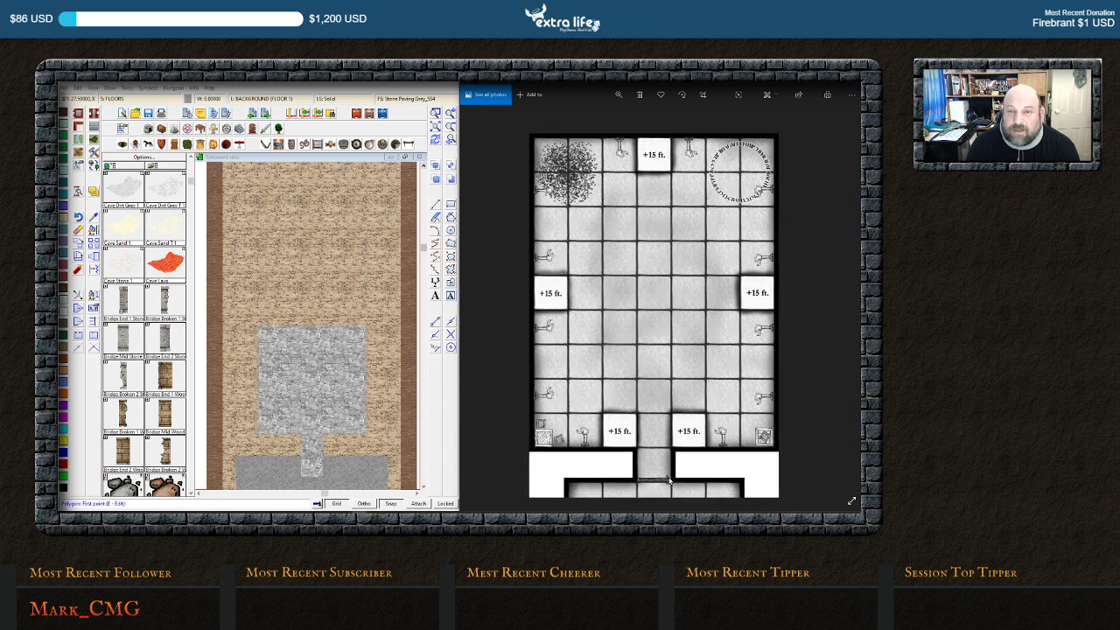
scroll(651, 338, "up", 2)
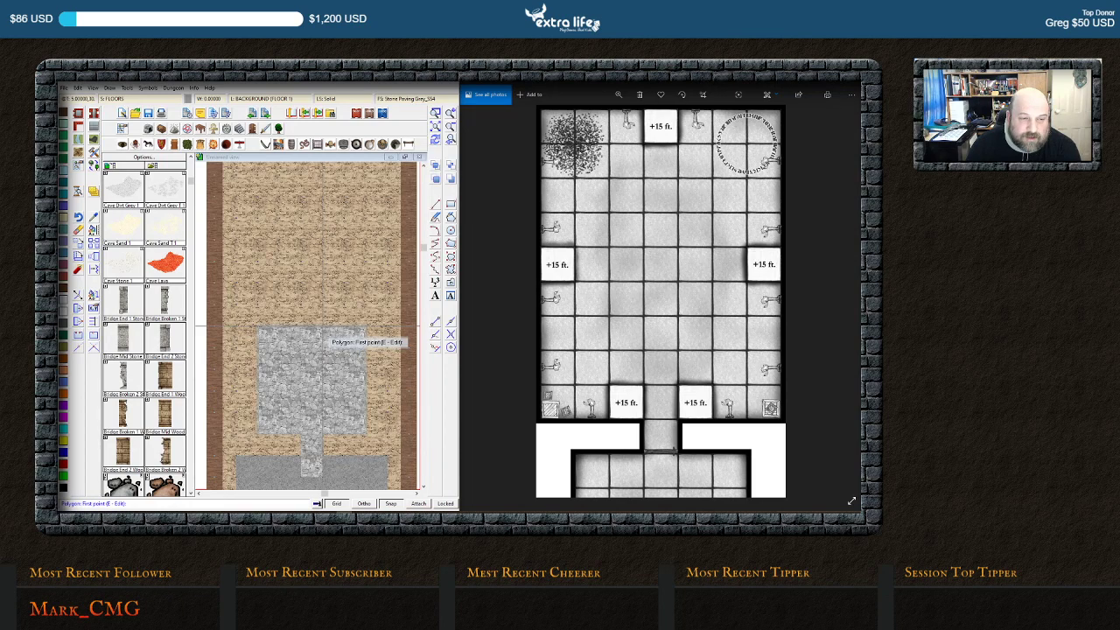
left_click(328, 328)
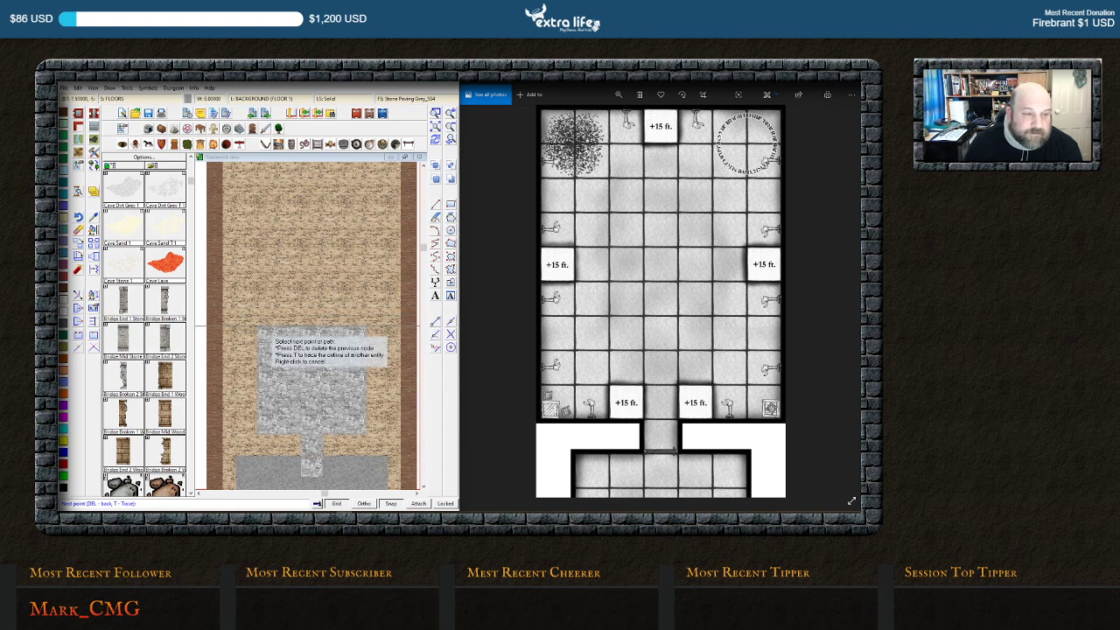
left_click(423, 165)
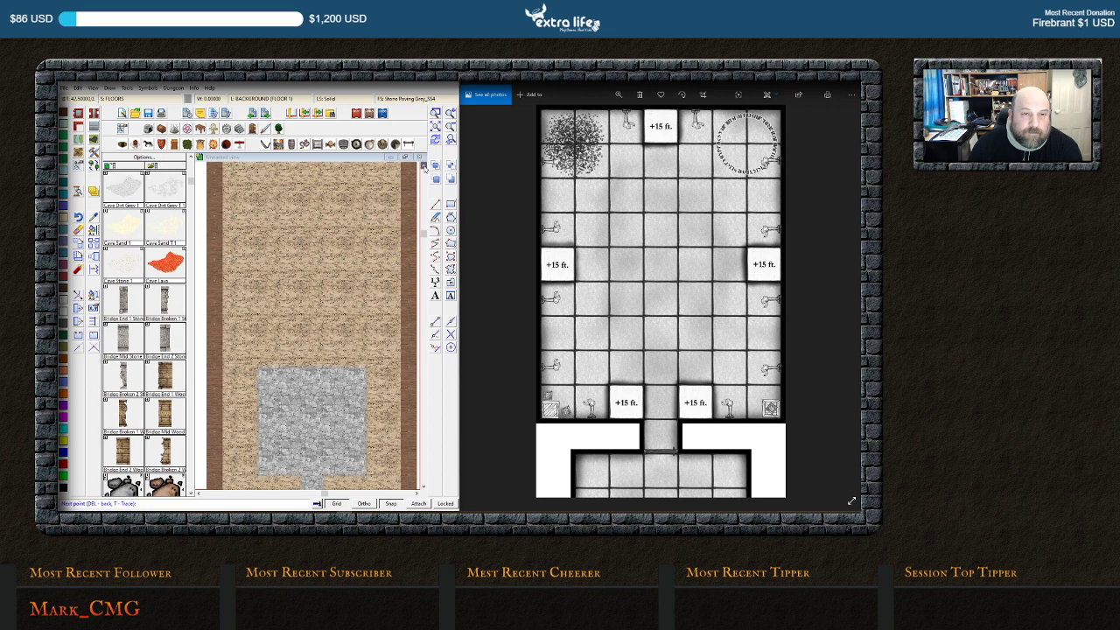
left_click(424, 166)
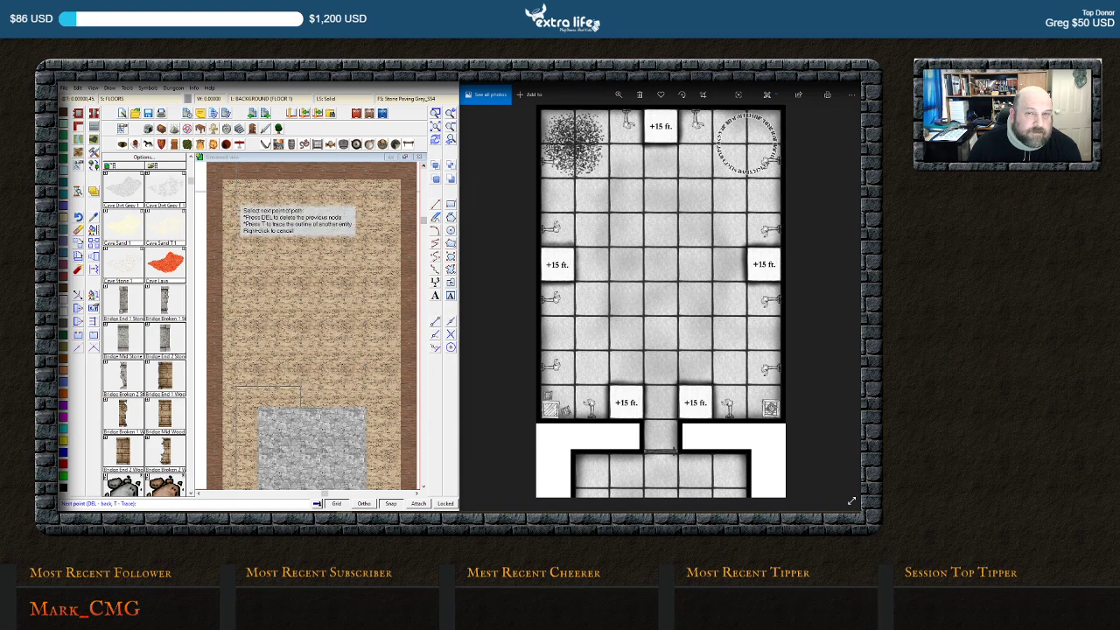
left_click(236, 186)
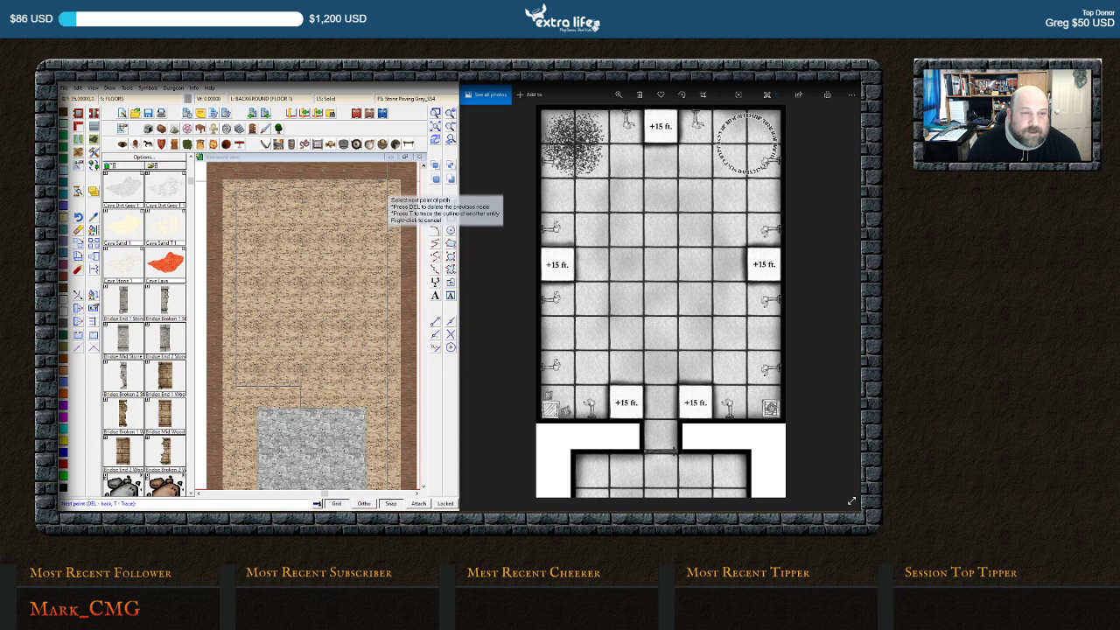
left_click(388, 185)
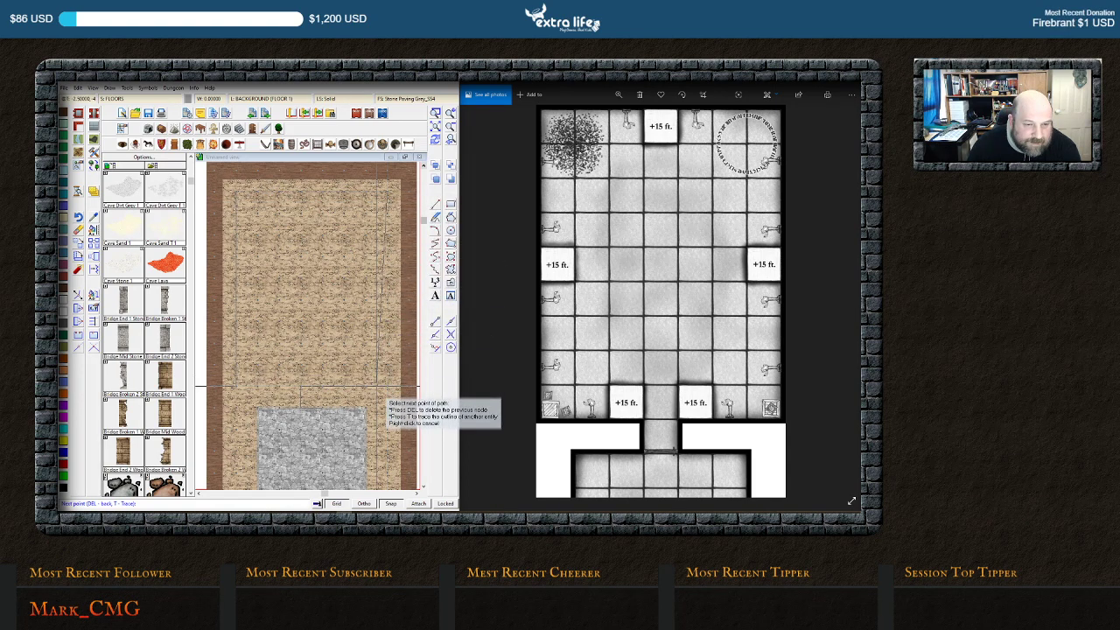
left_click(388, 386)
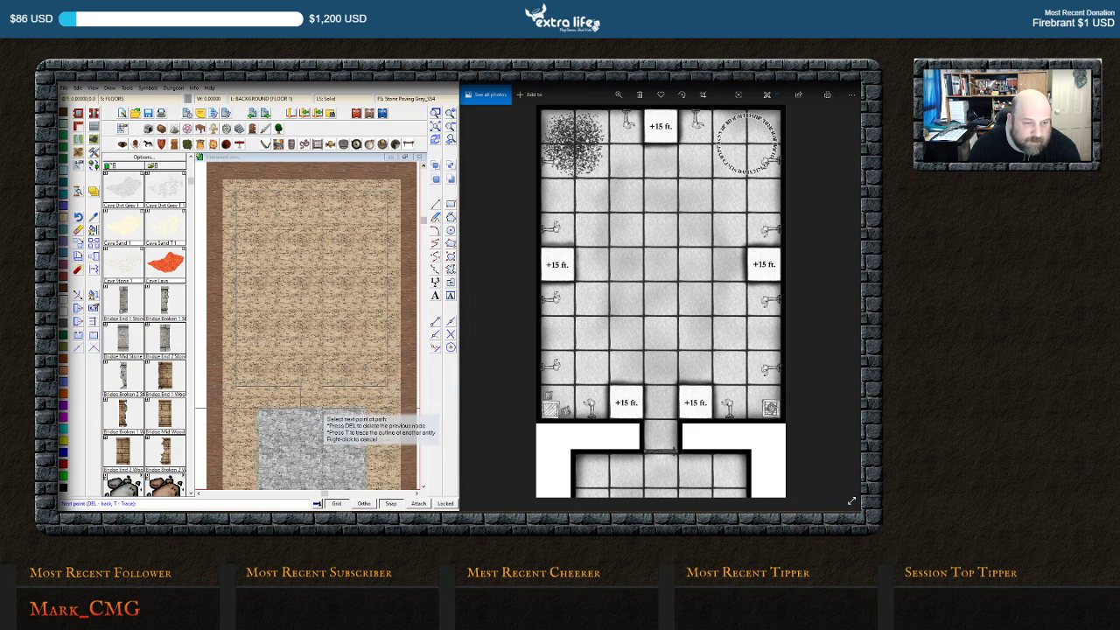
right_click(321, 419)
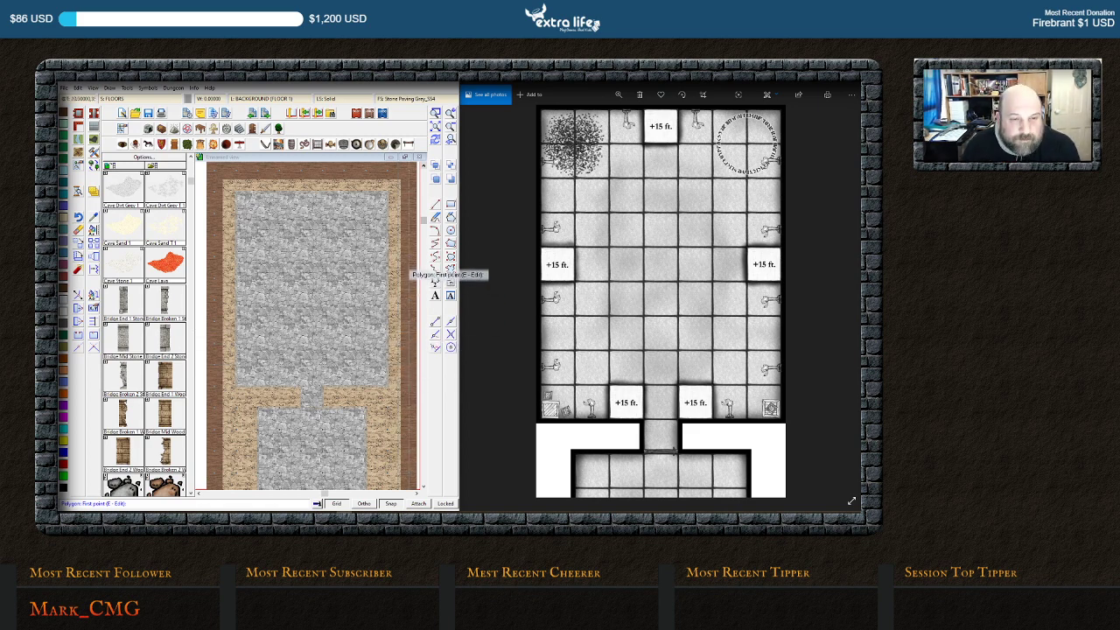
Draw stone walls along the sunken room's edges, leaving the corridors open, with the Wall, Width 1, Stone 5 tool
left_click_drag(424, 220, 425, 320)
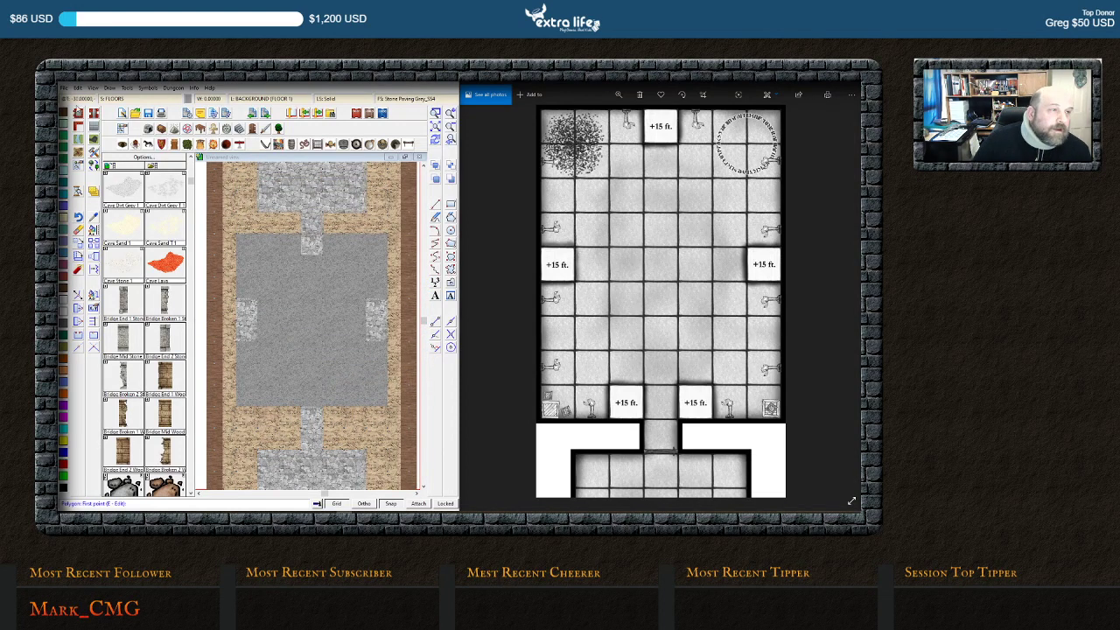
left_click(79, 127)
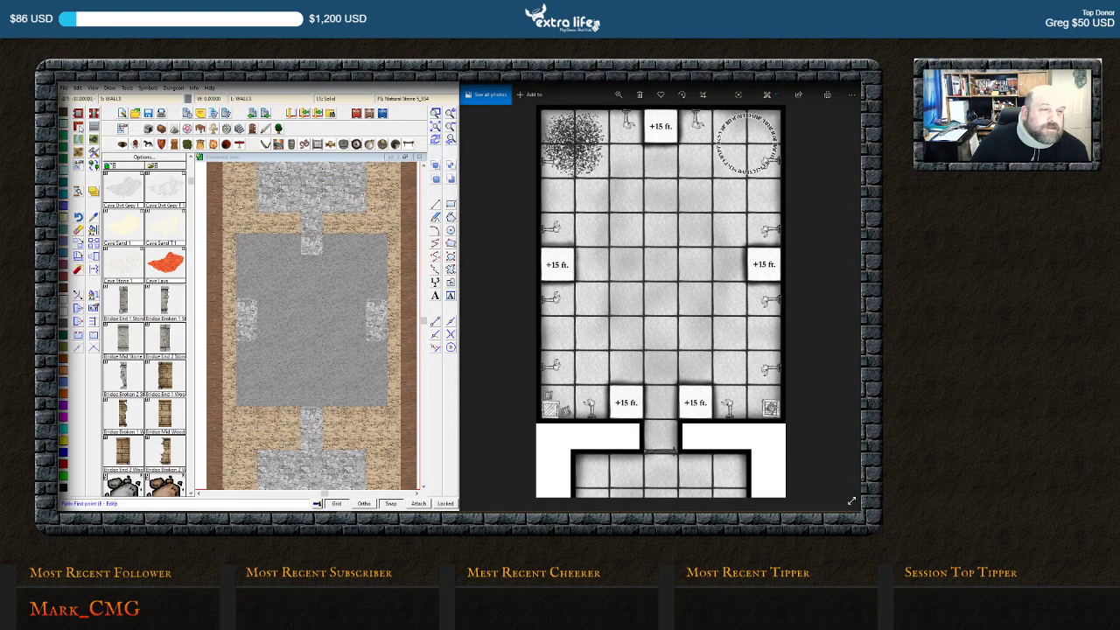
right_click(80, 127)
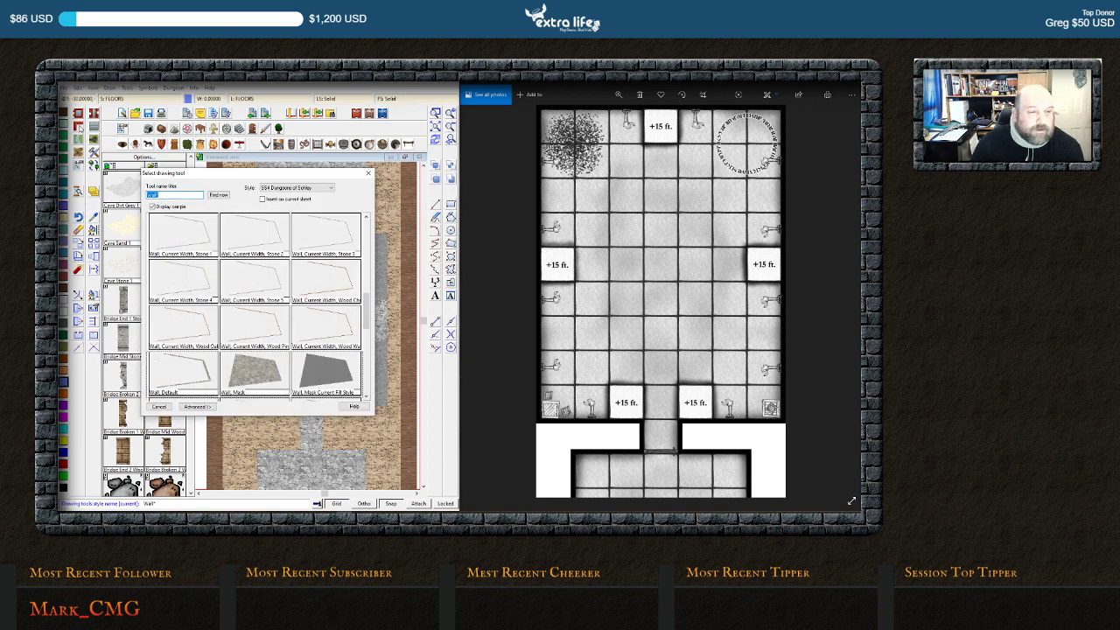
scroll(230, 317, "down", 5)
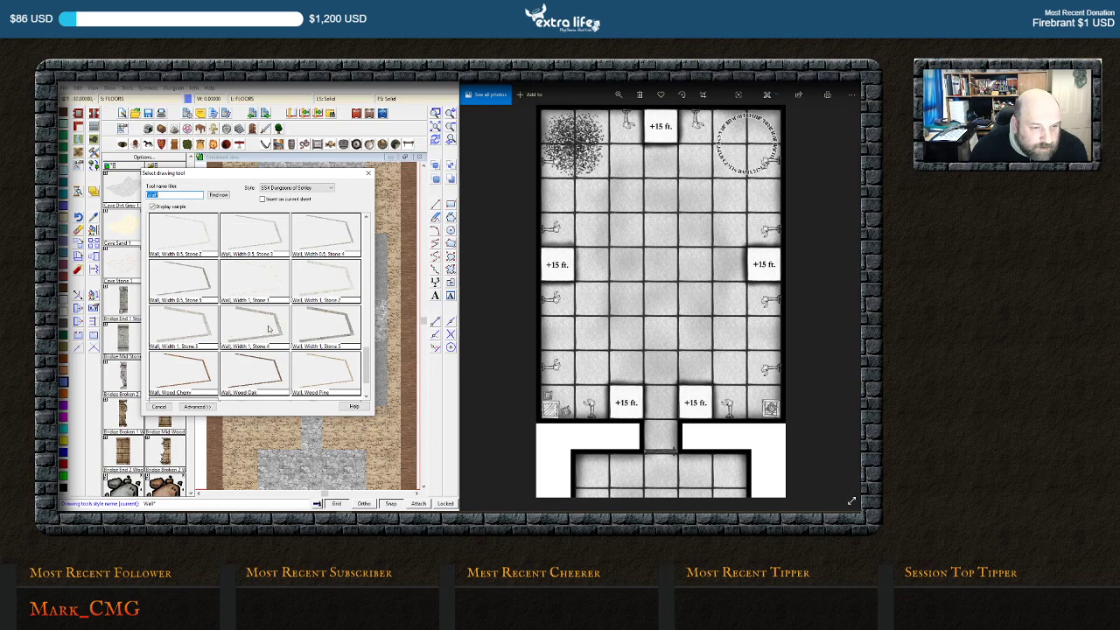
double_click(325, 341)
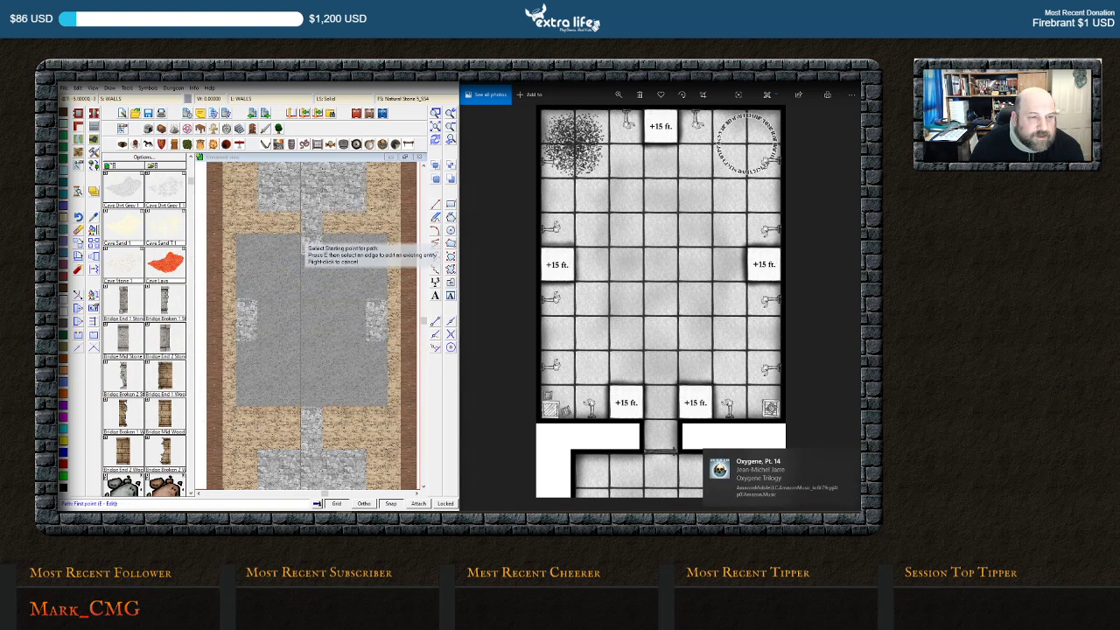
left_click(236, 243)
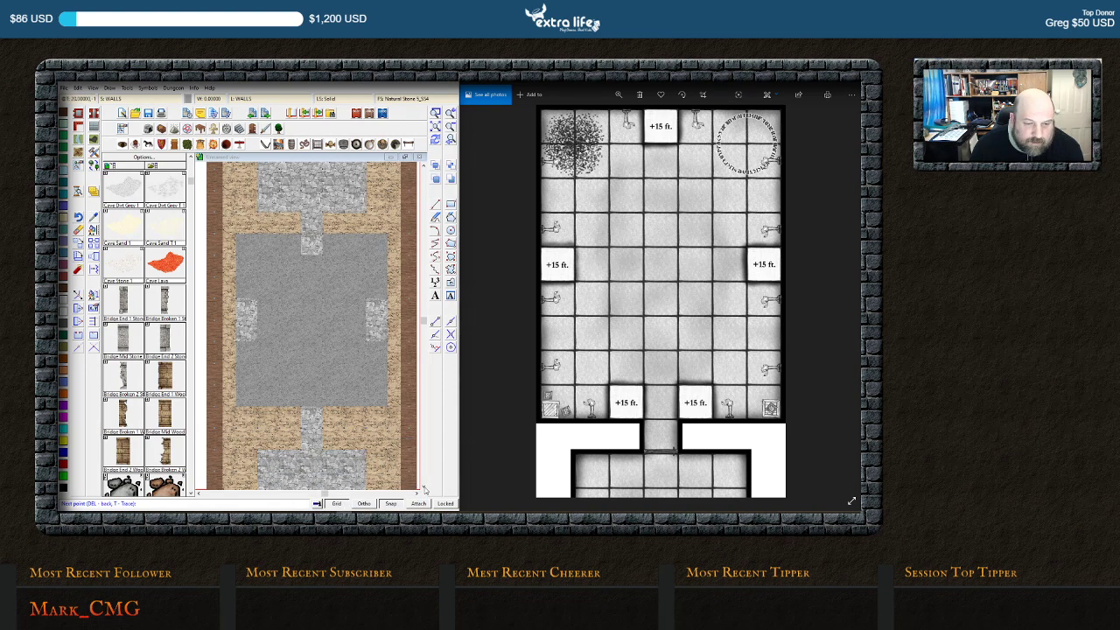
left_click(424, 488)
left_click(424, 489)
left_click(424, 488)
left_click(424, 488)
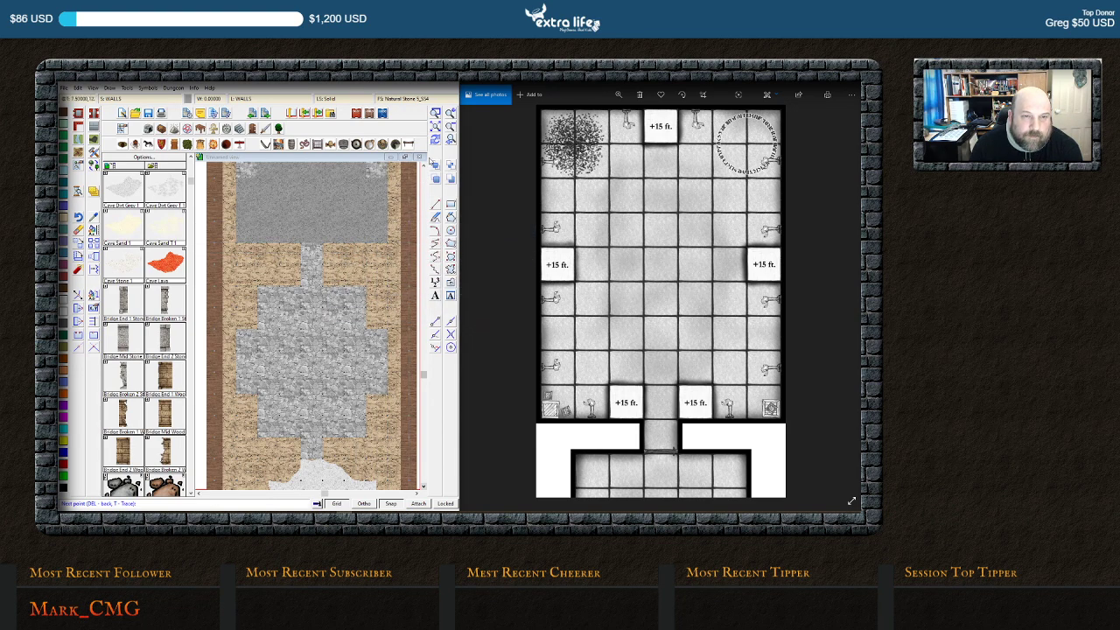
scroll(426, 170, "up", 5)
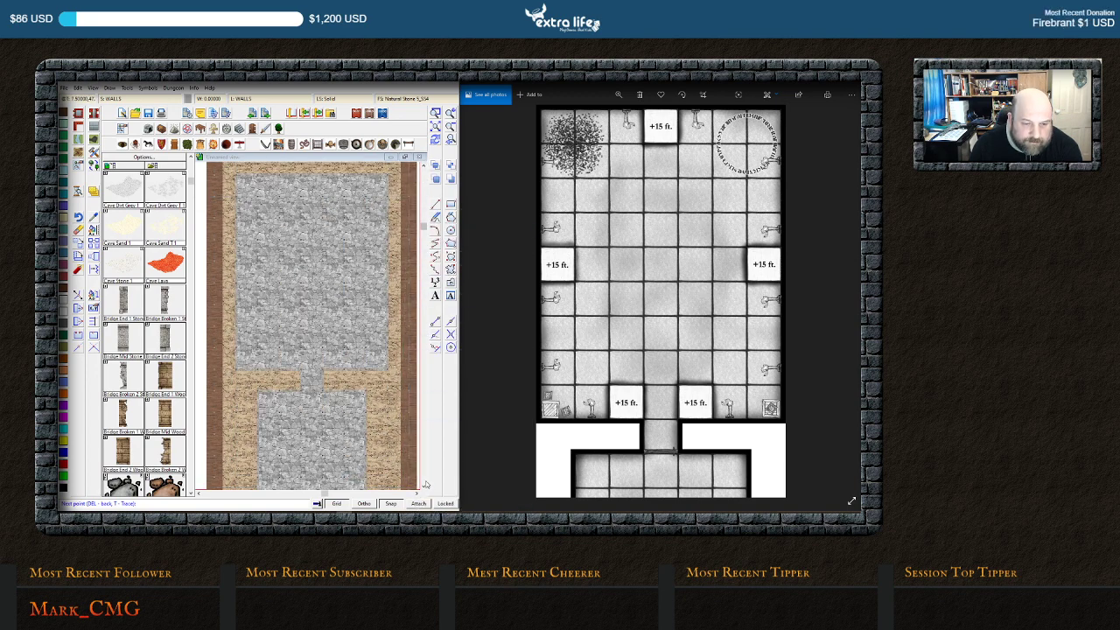
scroll(423, 487, "down", 3)
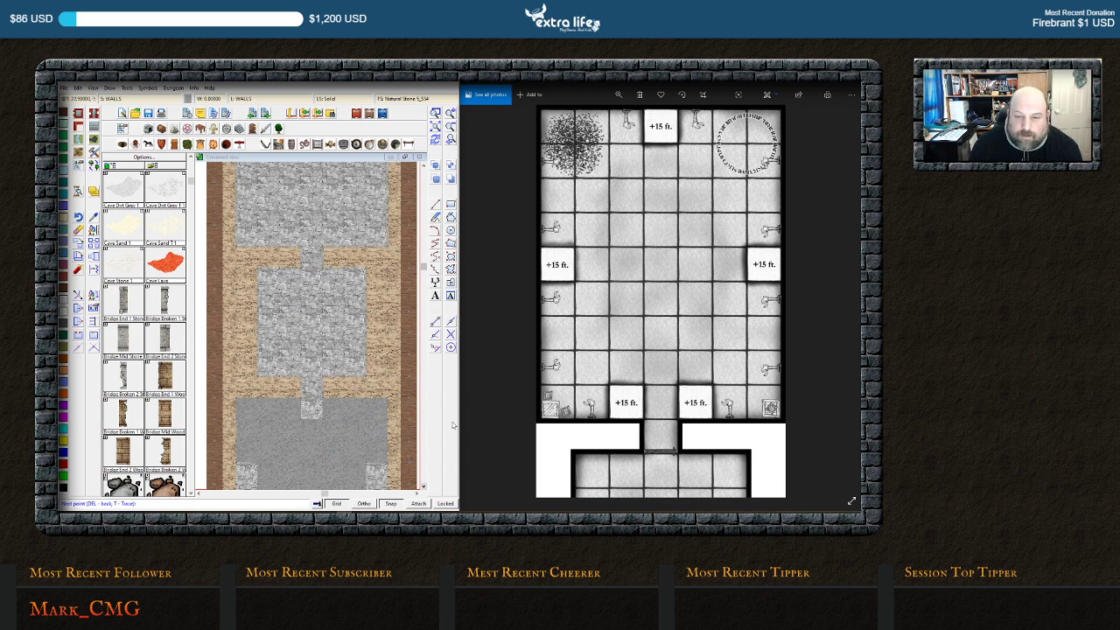
scroll(727, 297, "down", 5)
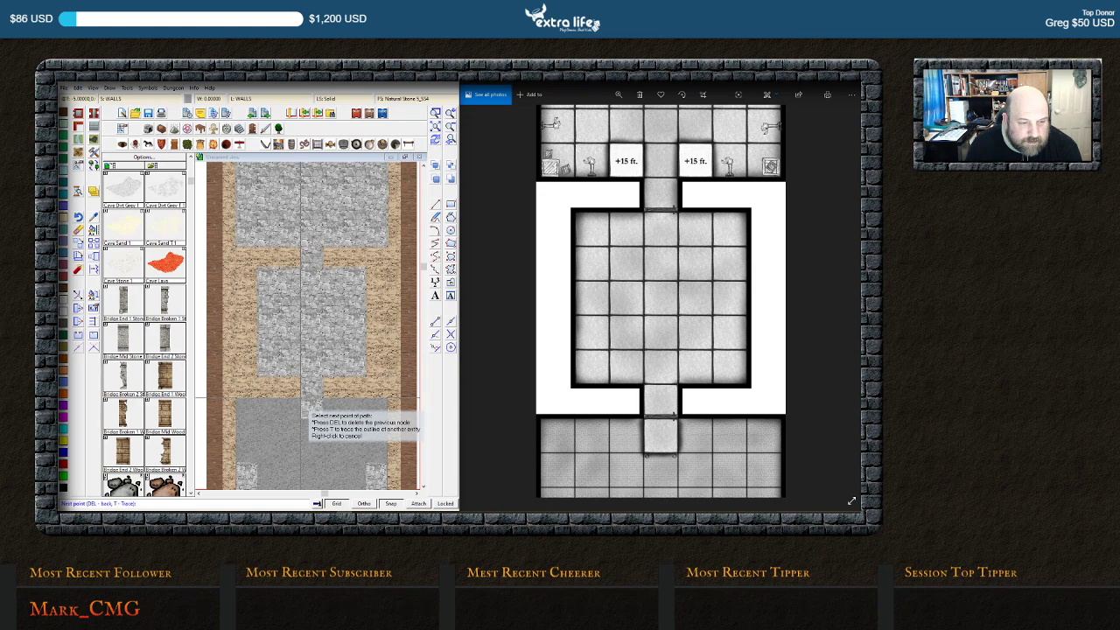
right_click(308, 361)
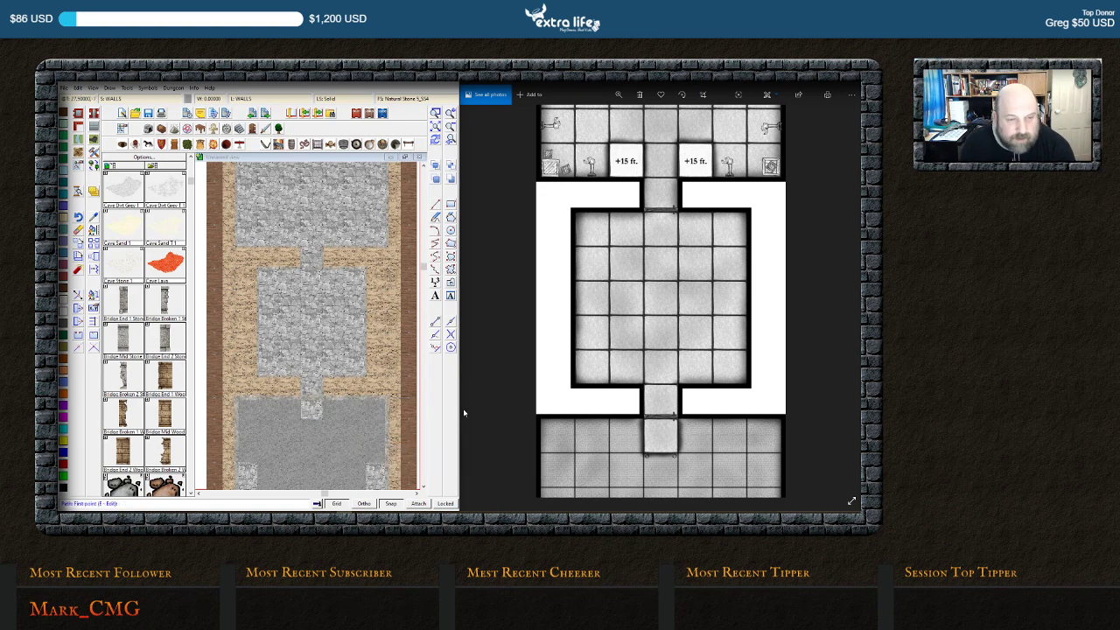
scroll(372, 301, "down", 1)
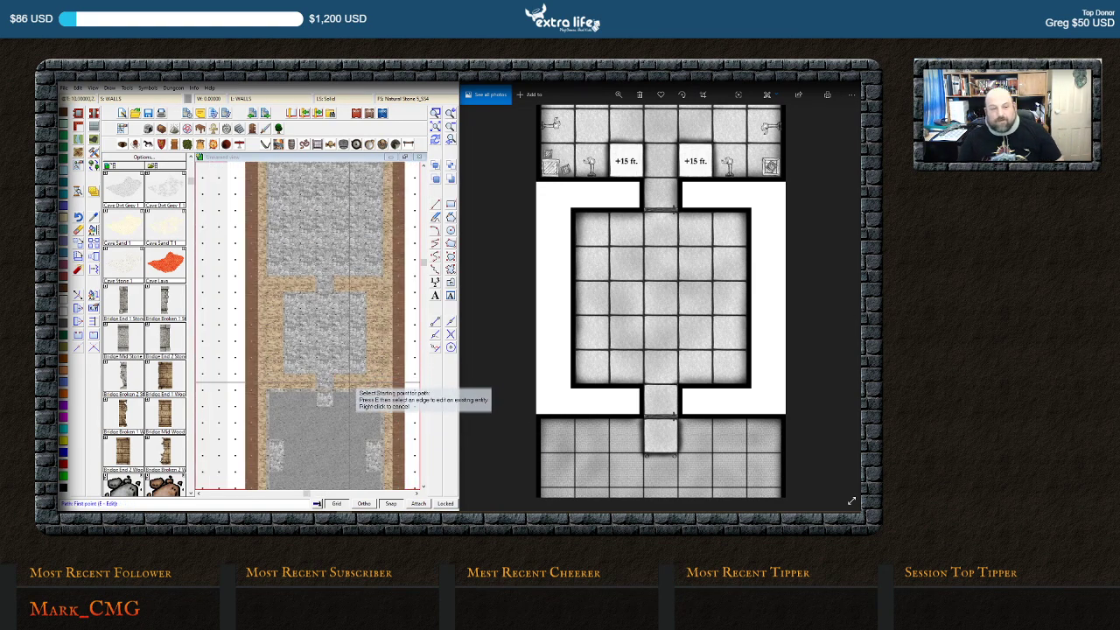
left_click(423, 487)
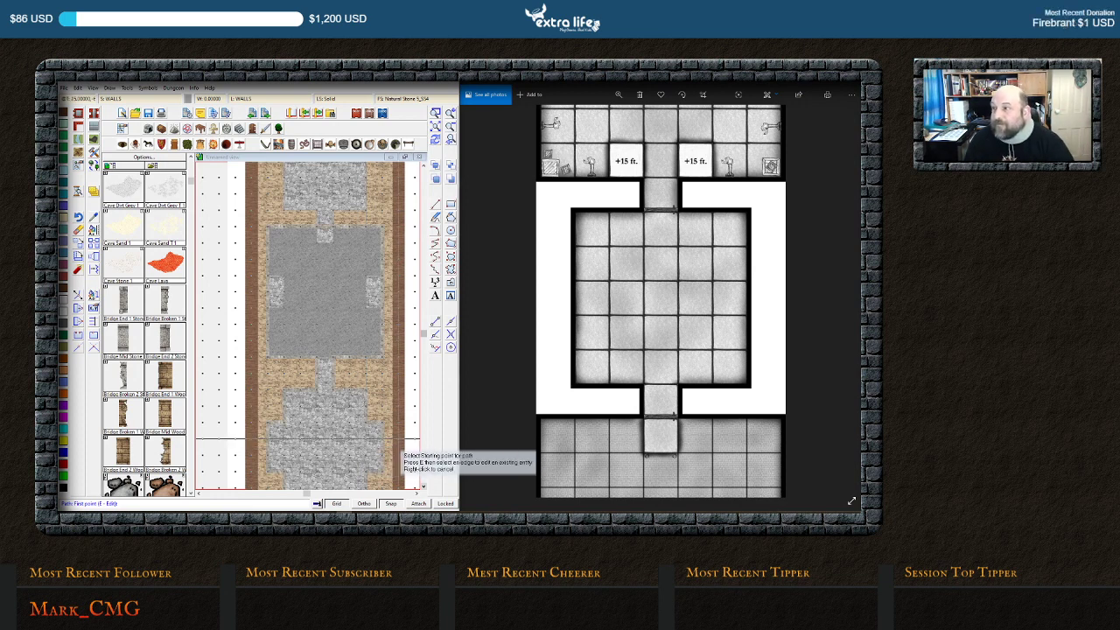
right_click(342, 366)
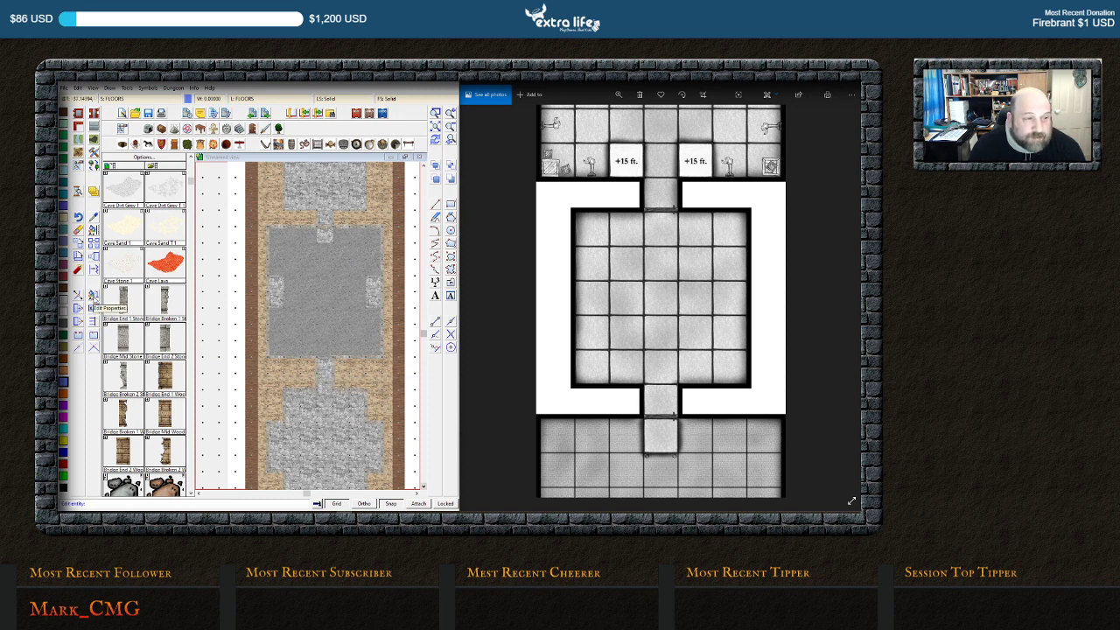
right_click(338, 362)
right_click(342, 359)
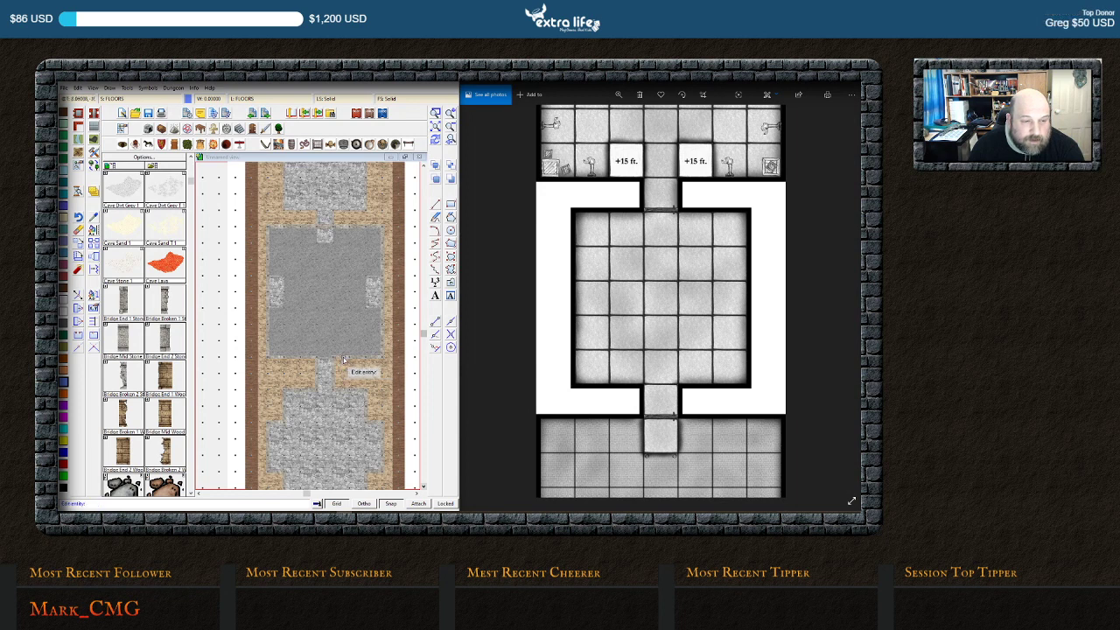
right_click(349, 359)
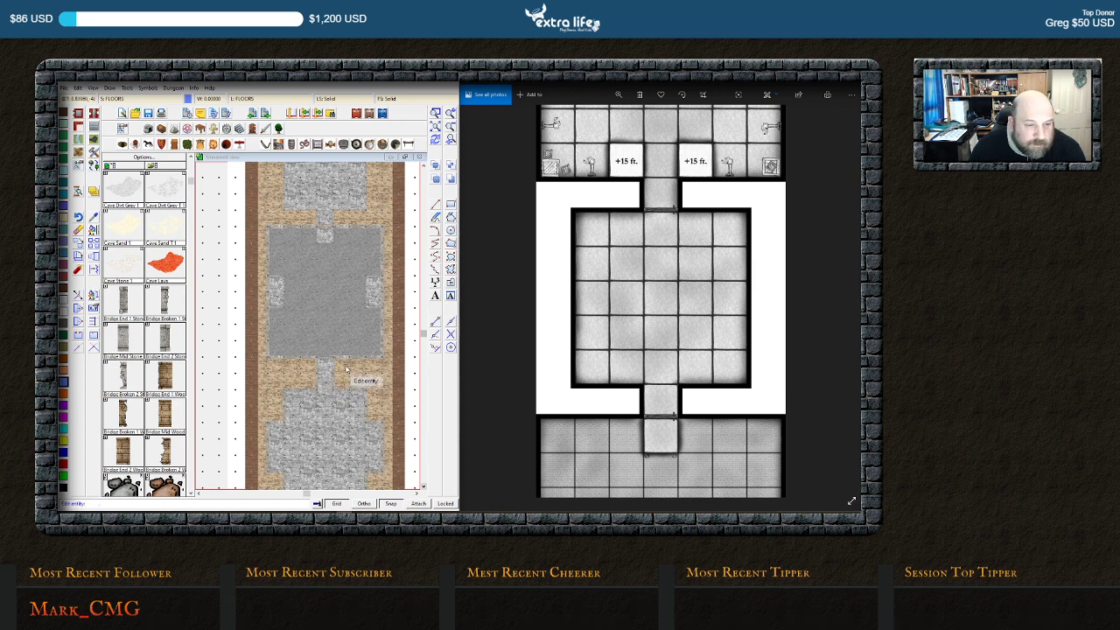
right_click(354, 373)
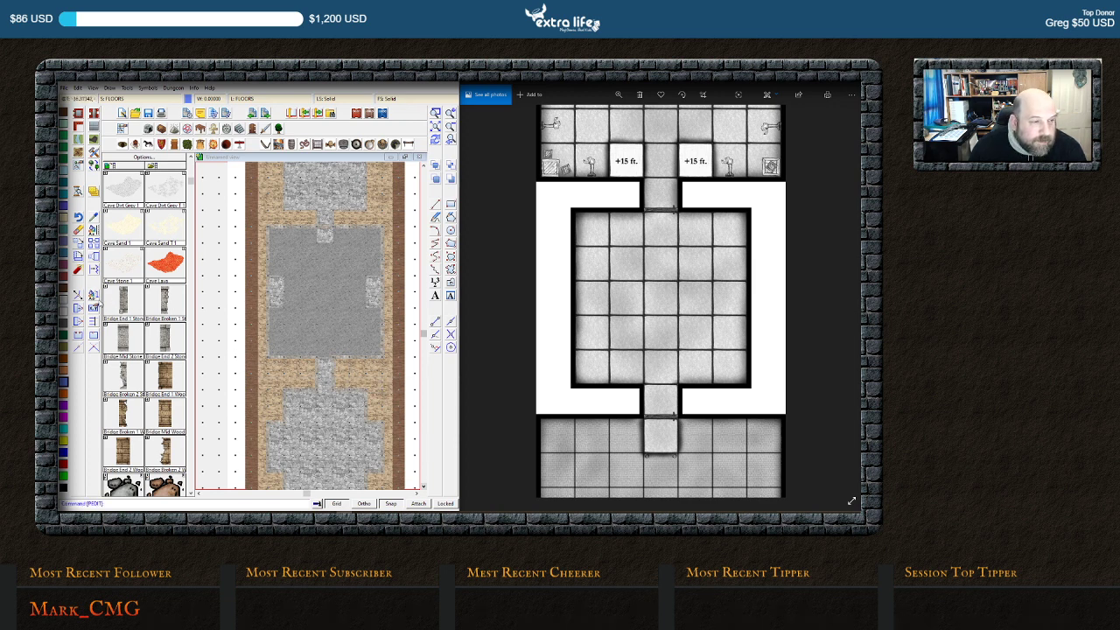
right_click(337, 358)
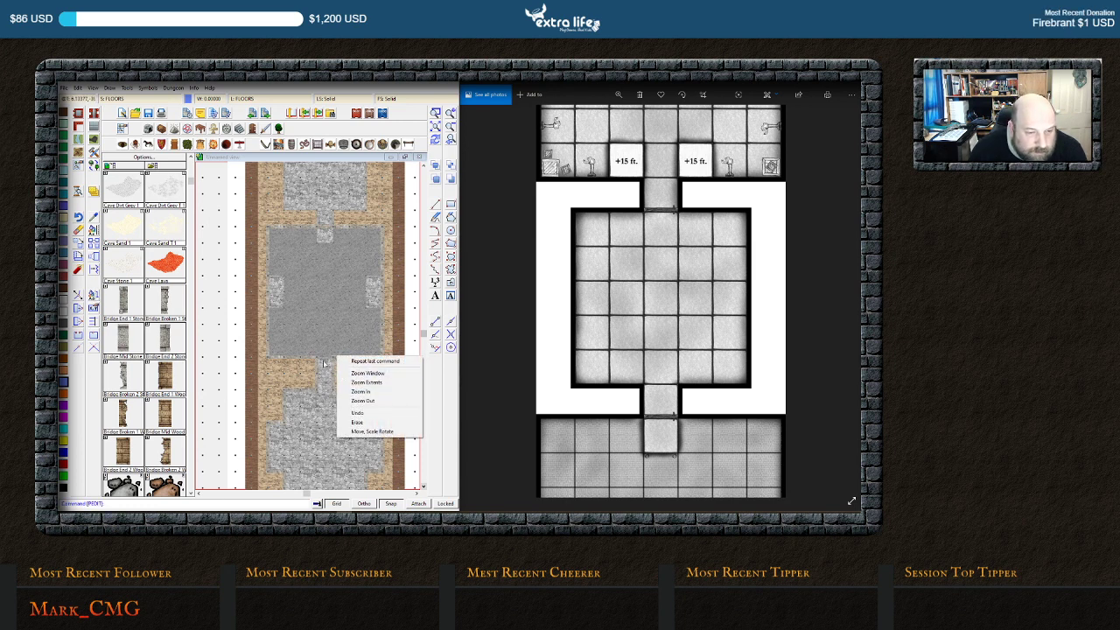
key("Escape")
scroll(336, 376, "up", 6)
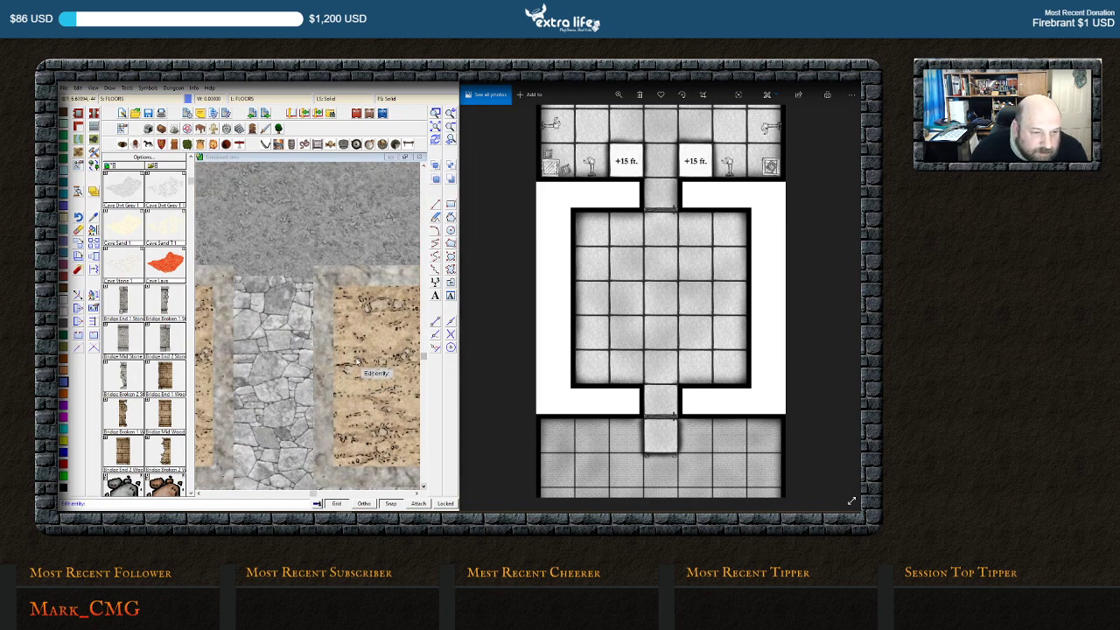
key("Escape")
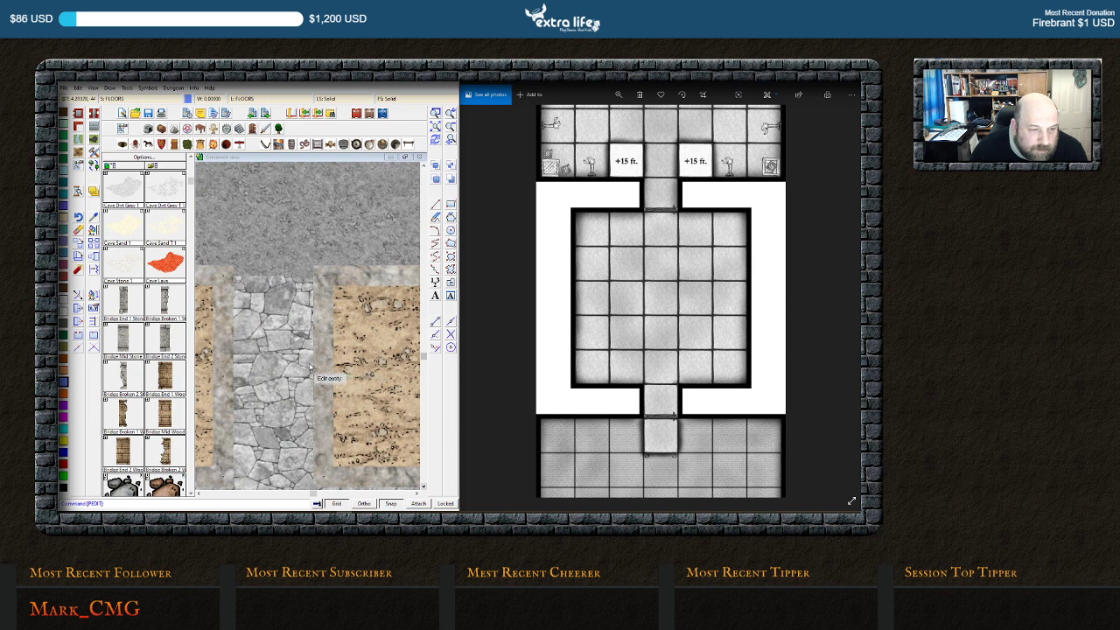
key("Escape")
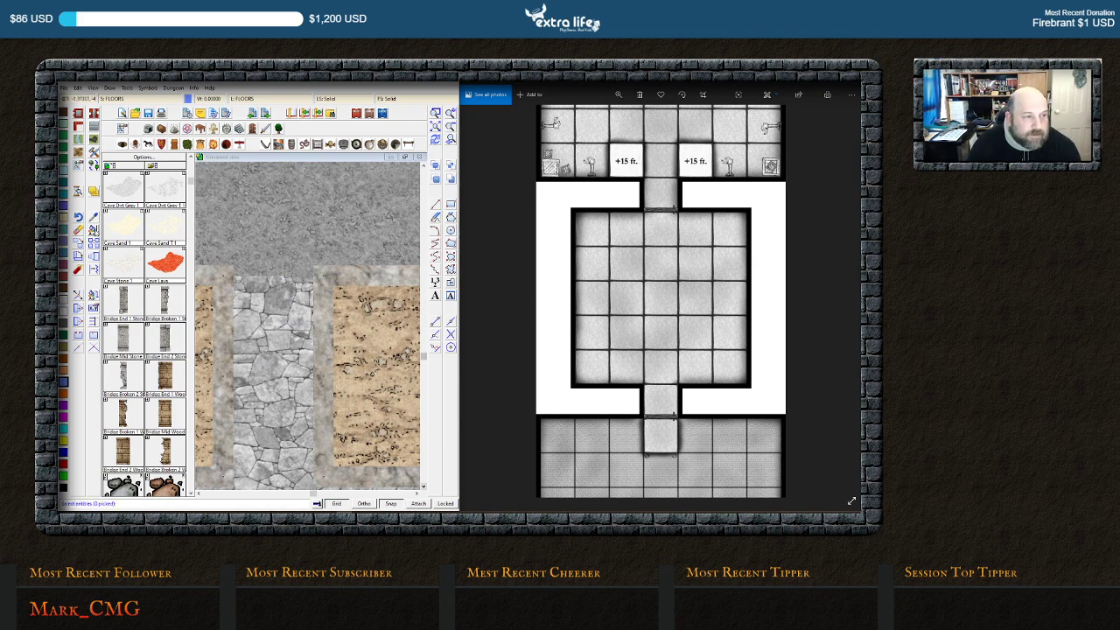
Try to change the properties of the stone wall beside the sunken room's south corridor, checking the available line styles
left_click(320, 367)
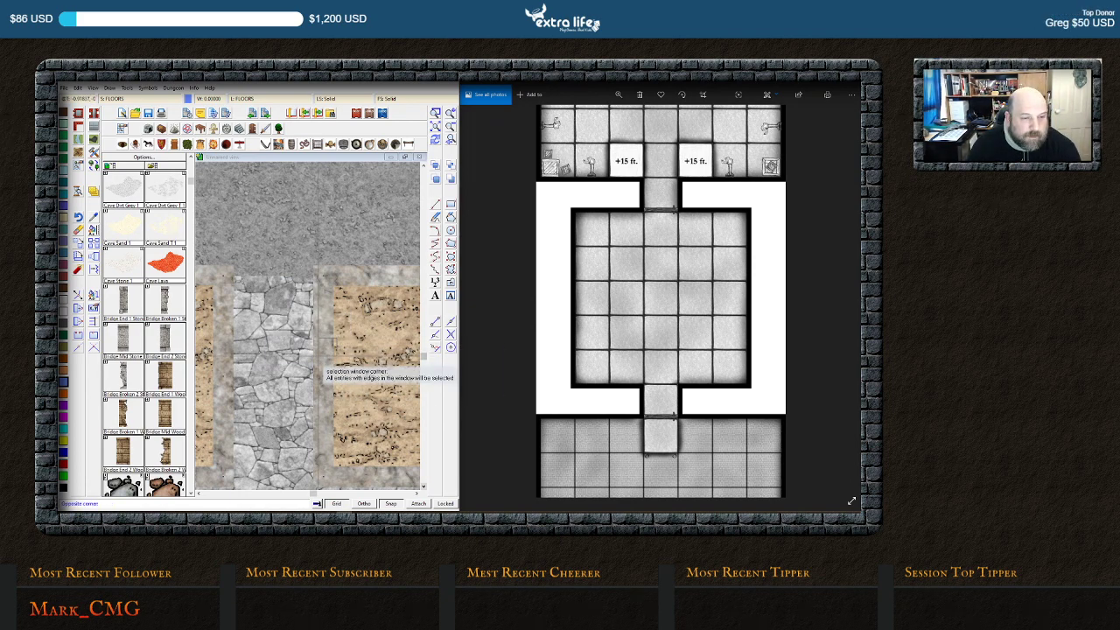
left_click(296, 357)
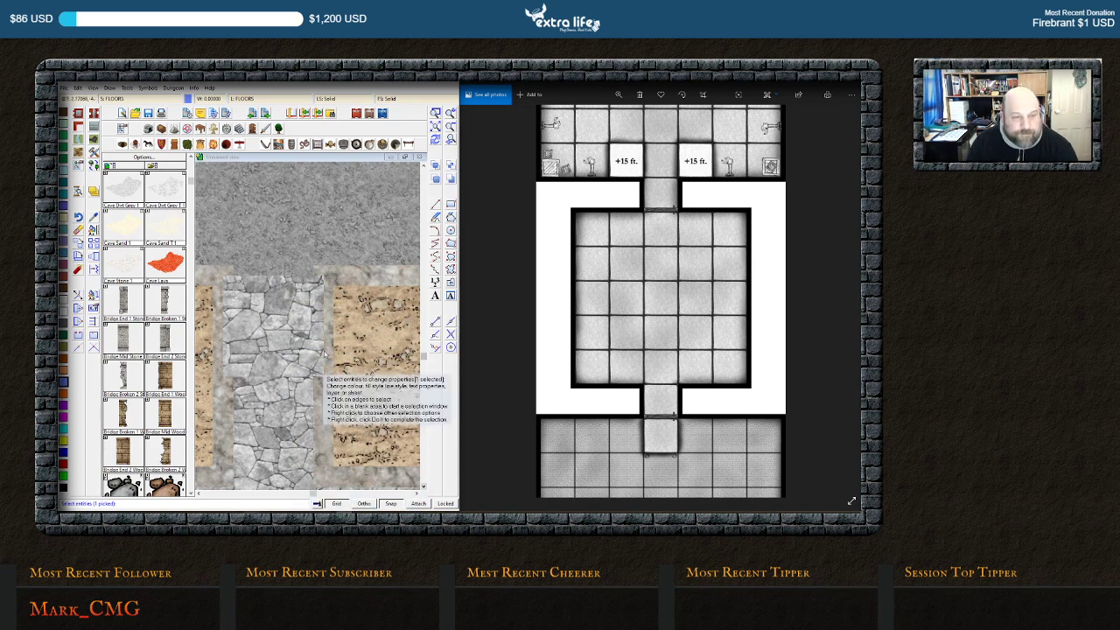
right_click(331, 273)
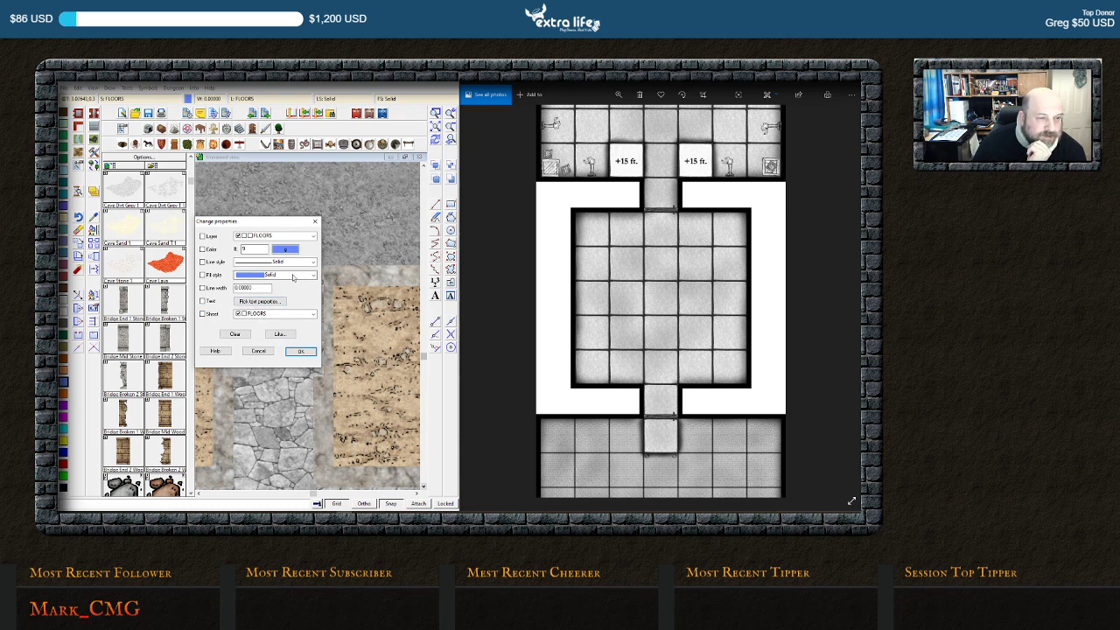
left_click(314, 262)
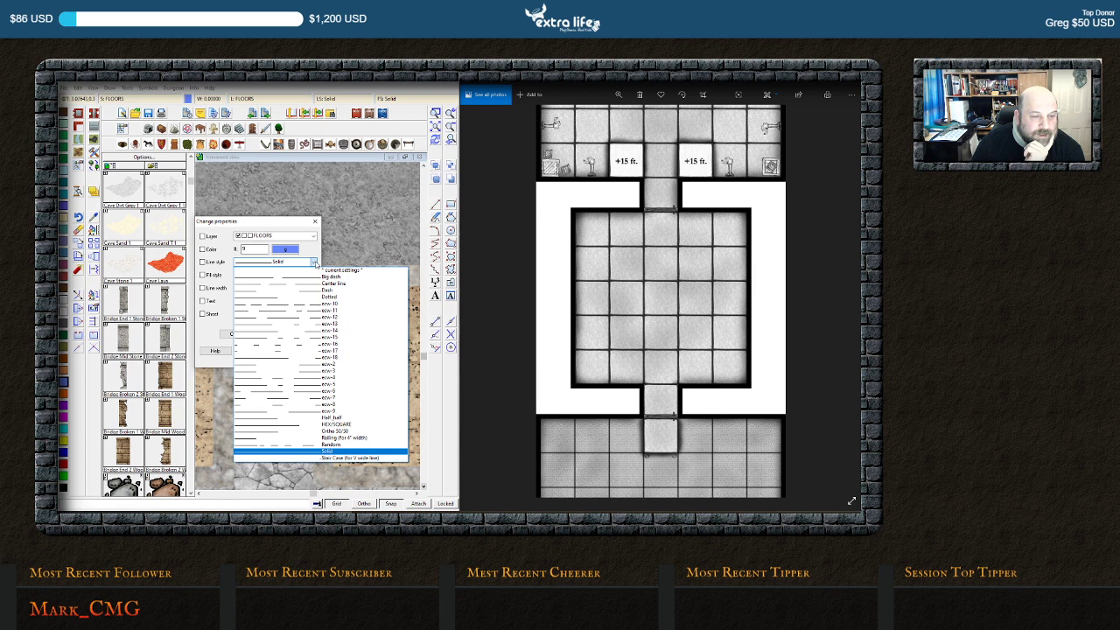
left_click(314, 263)
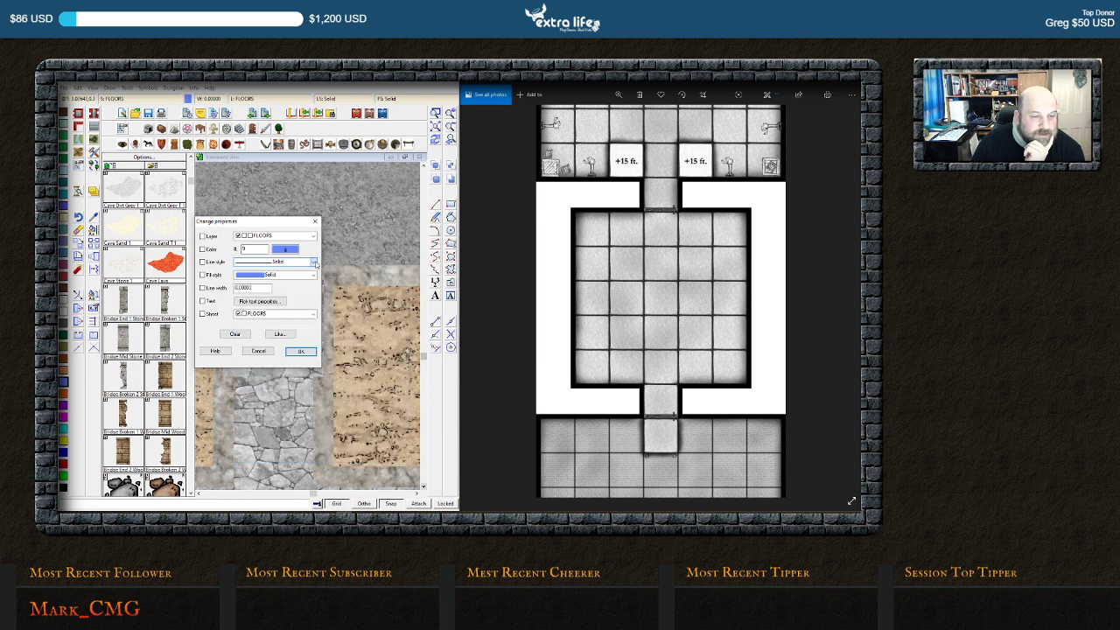
left_click(258, 351)
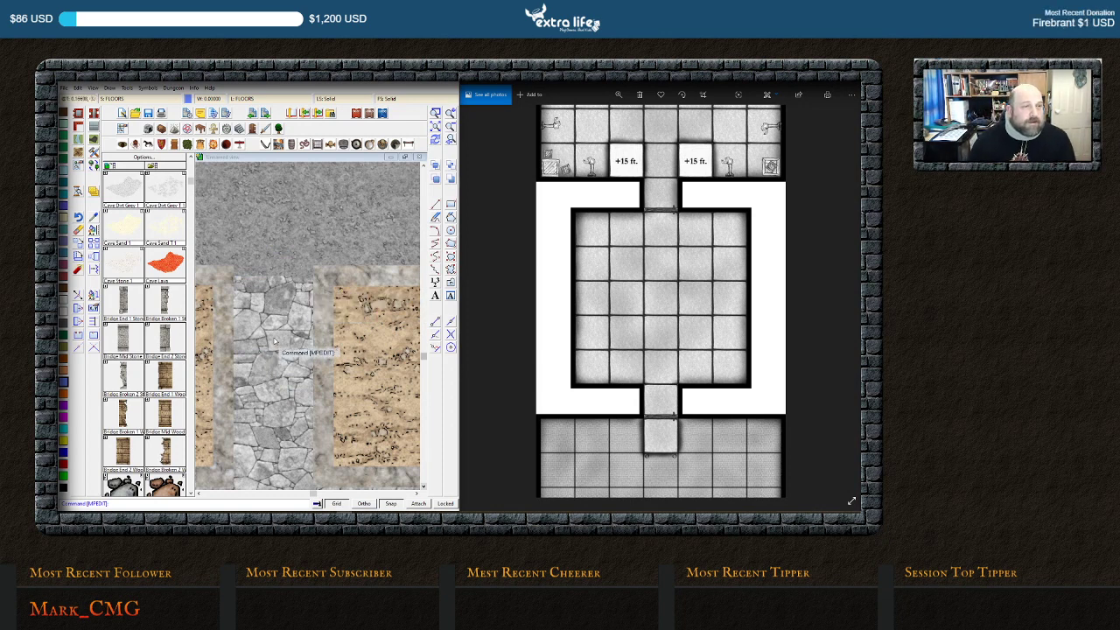
right_click(332, 330)
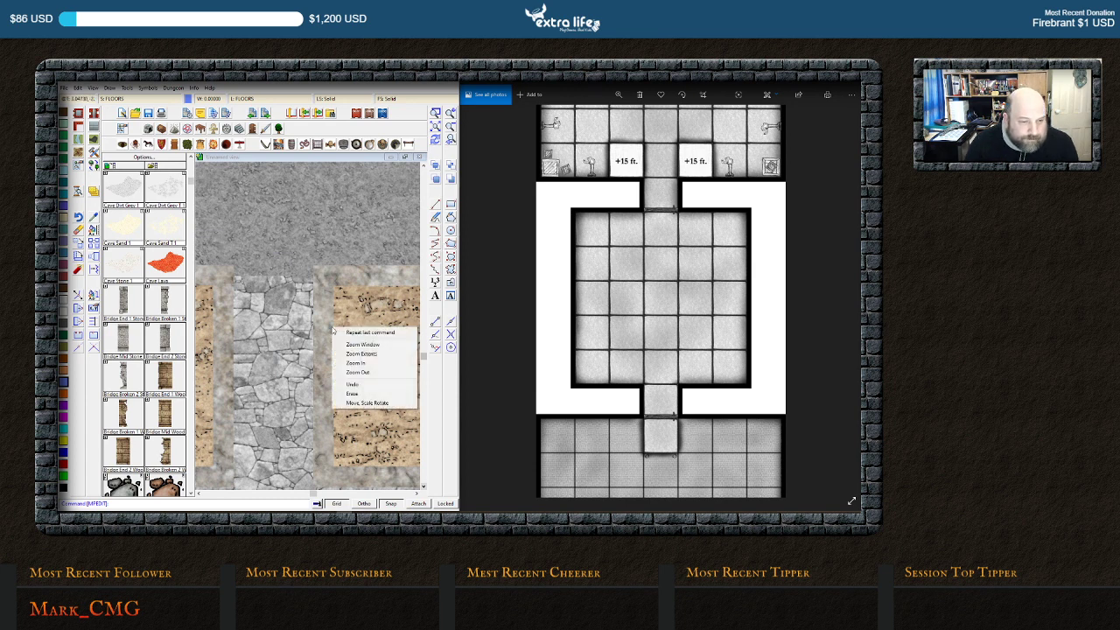
key("Return")
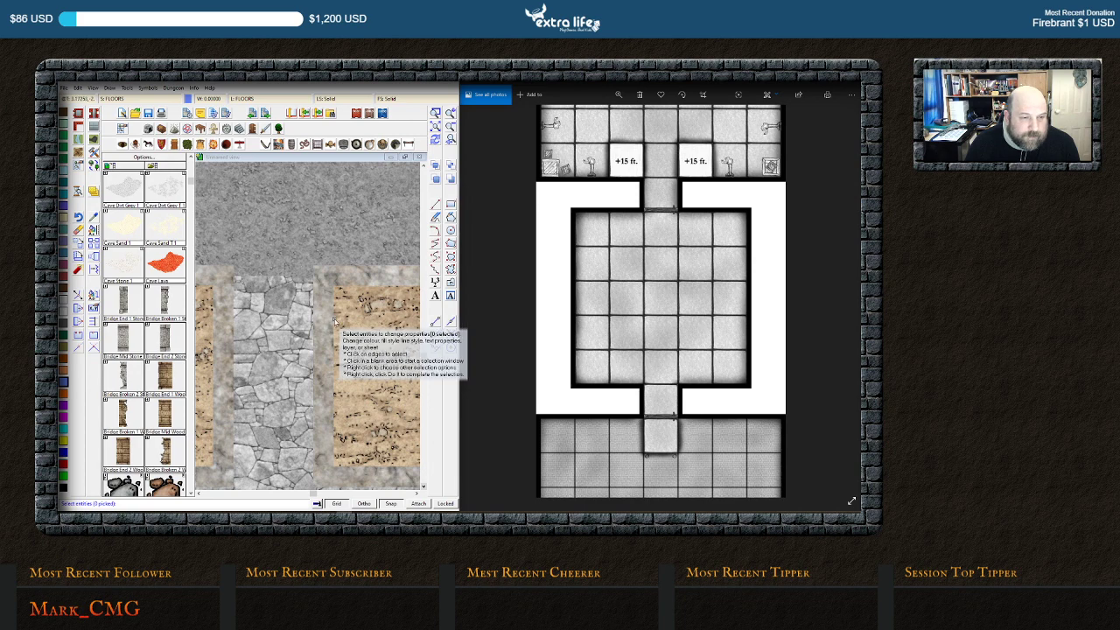
left_click(333, 323)
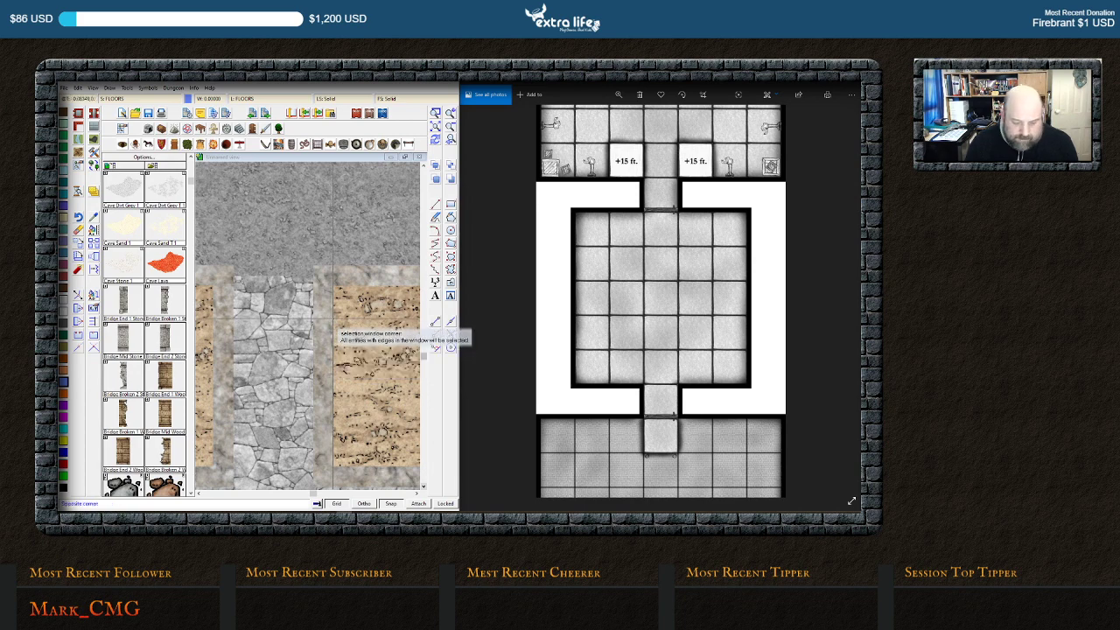
left_click(376, 339)
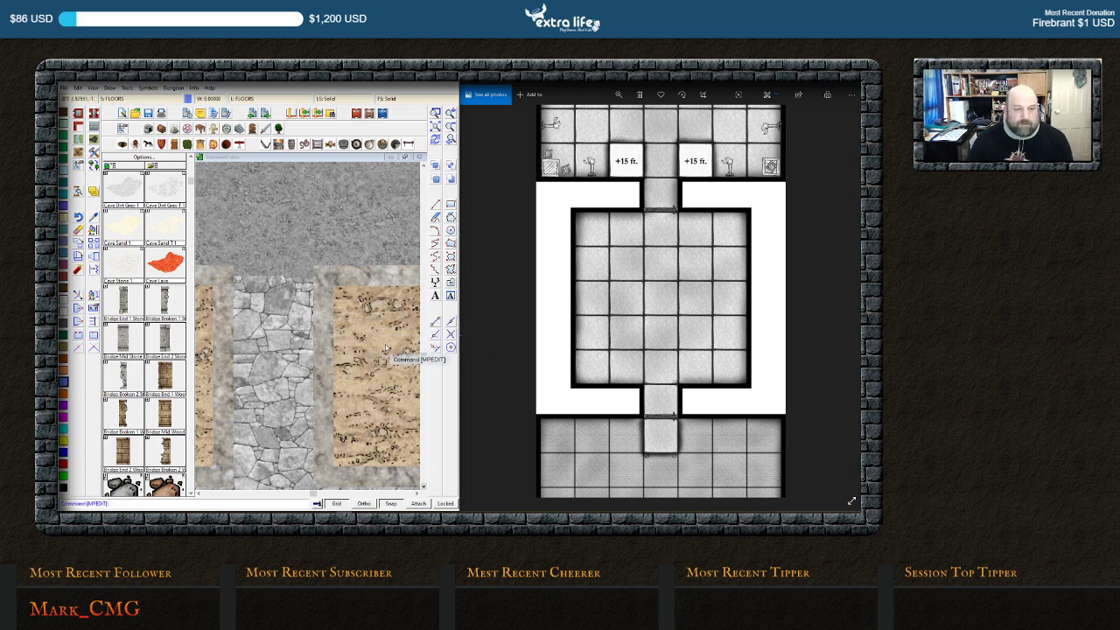
Erase the stone wall running along the sunken room's south edge and south corridor, leaving the floors in place
right_click(351, 344)
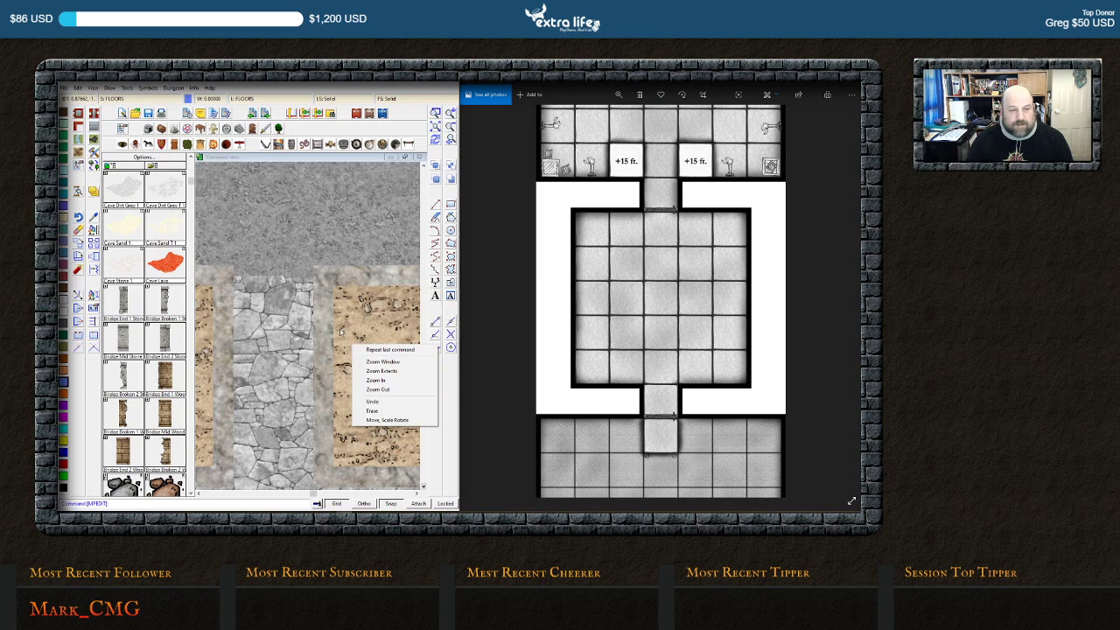
left_click(374, 412)
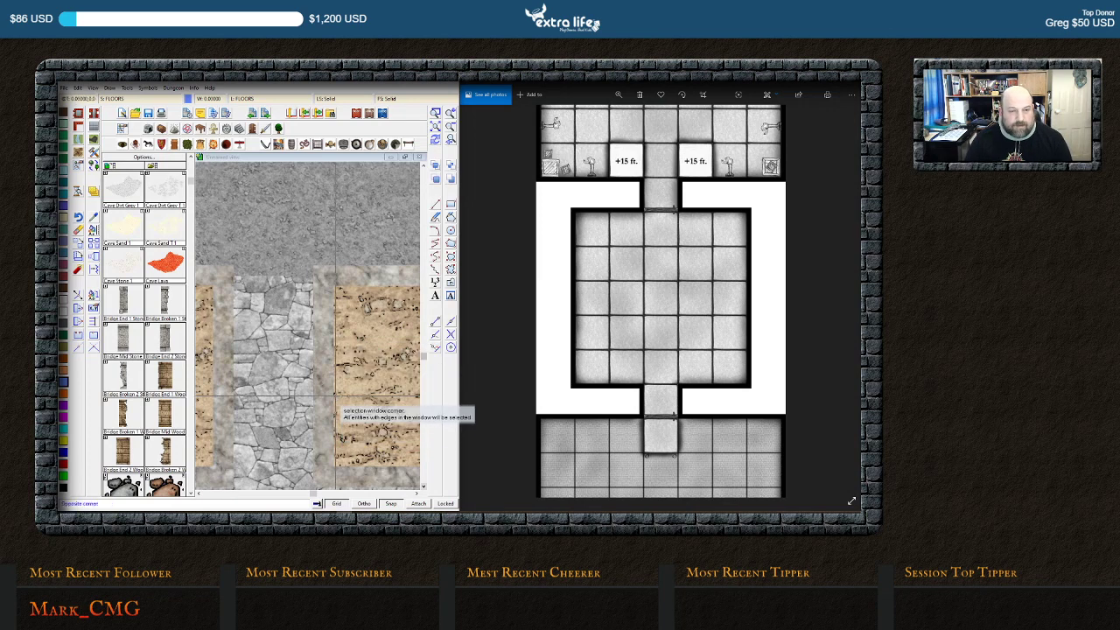
left_click(336, 405)
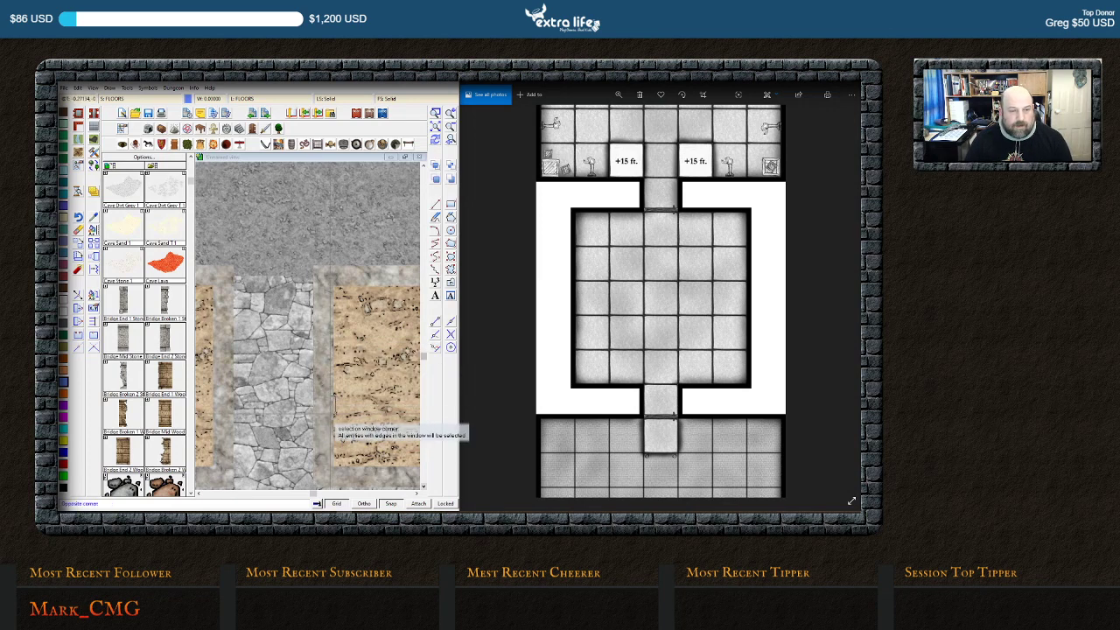
left_click(324, 413)
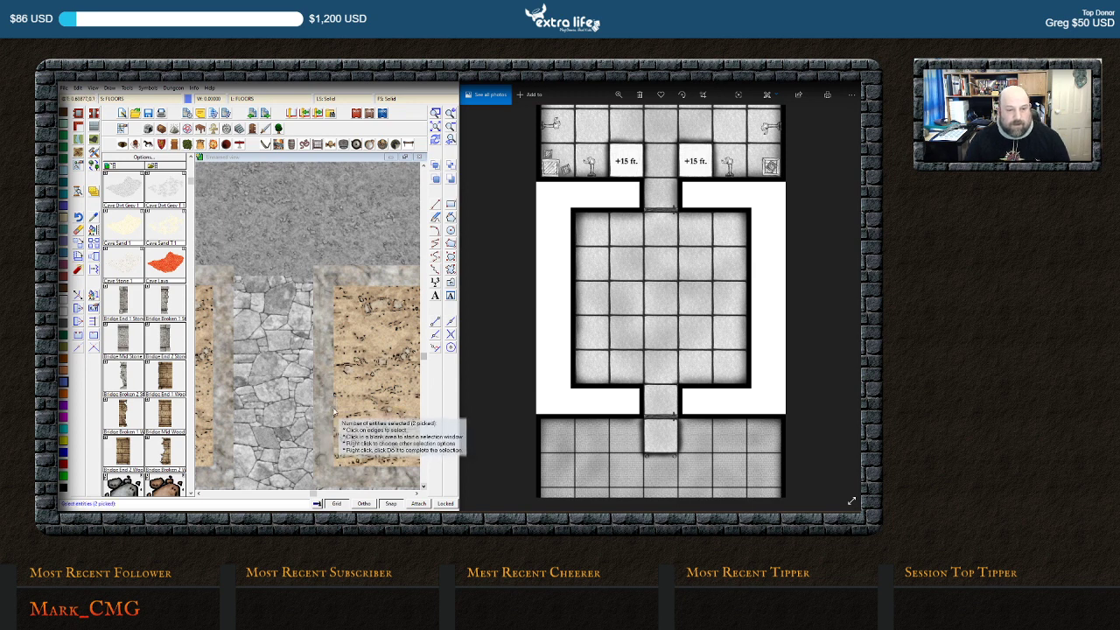
left_click(271, 376)
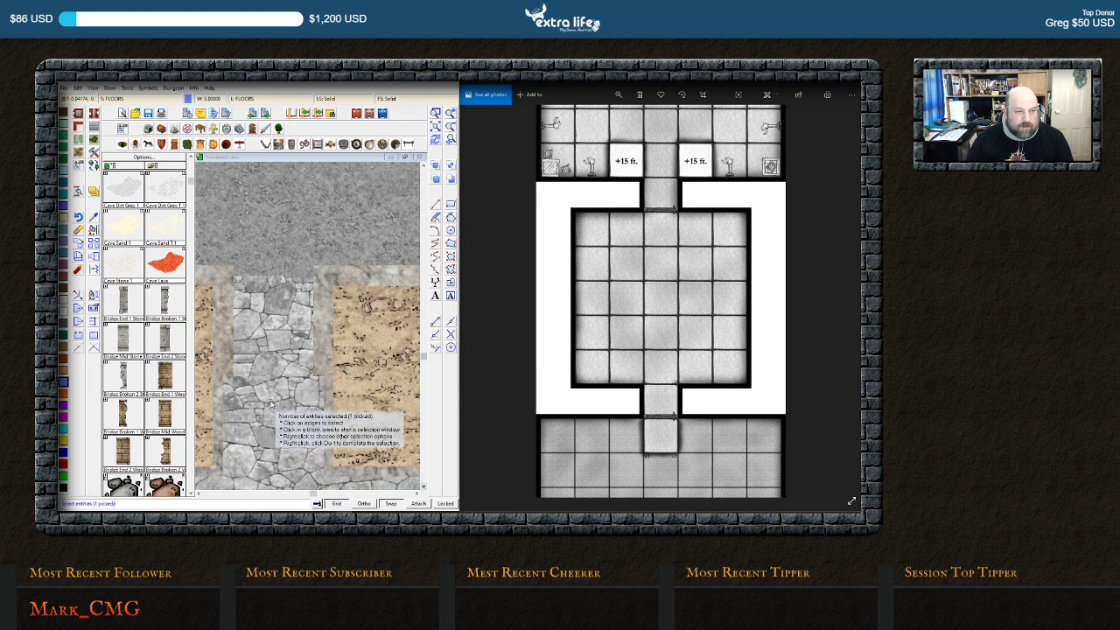
left_click(325, 389)
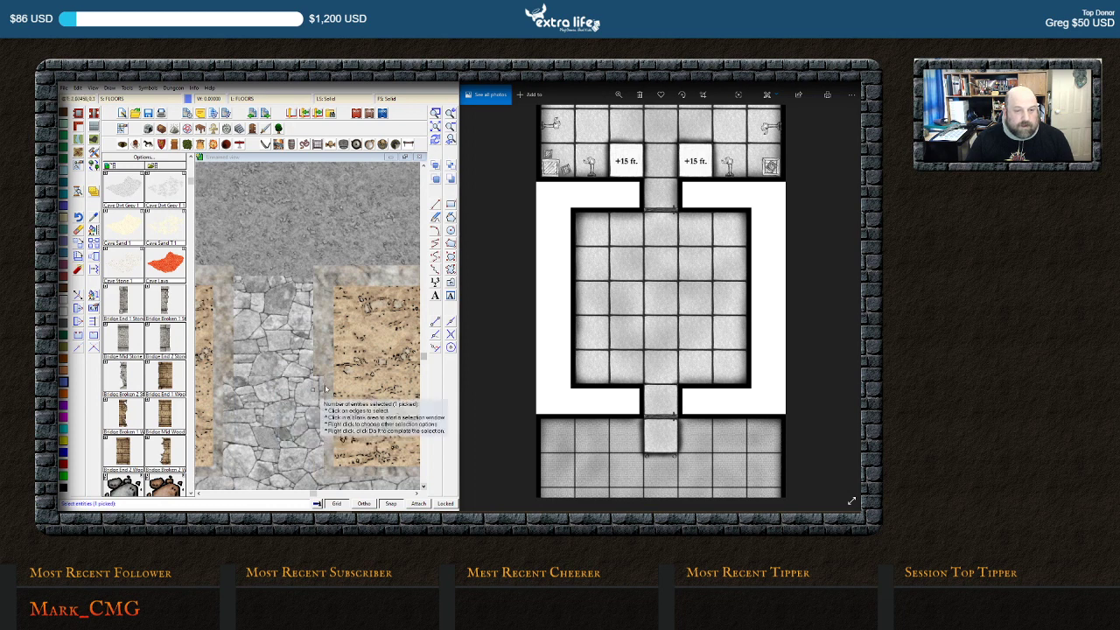
right_click(328, 348)
left_click(340, 356)
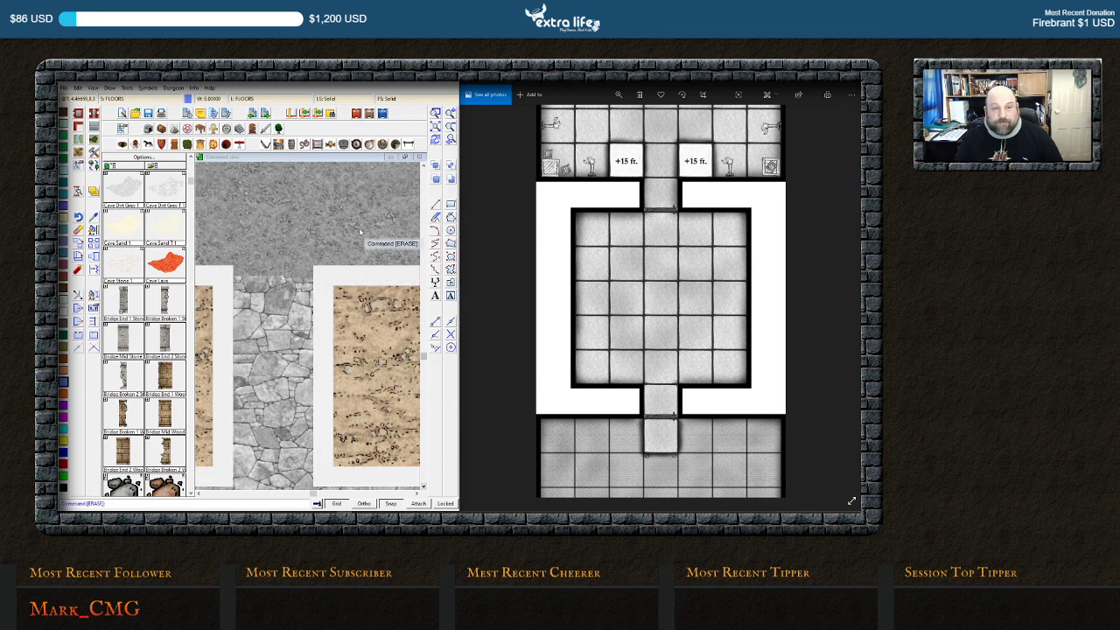
left_click(450, 127)
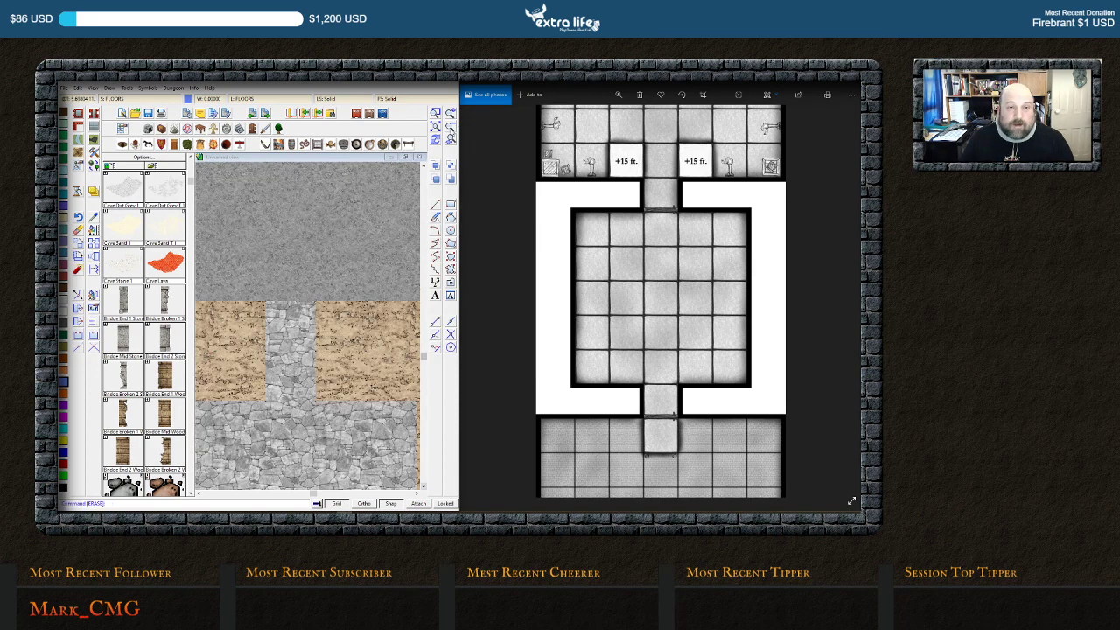
left_click(450, 126)
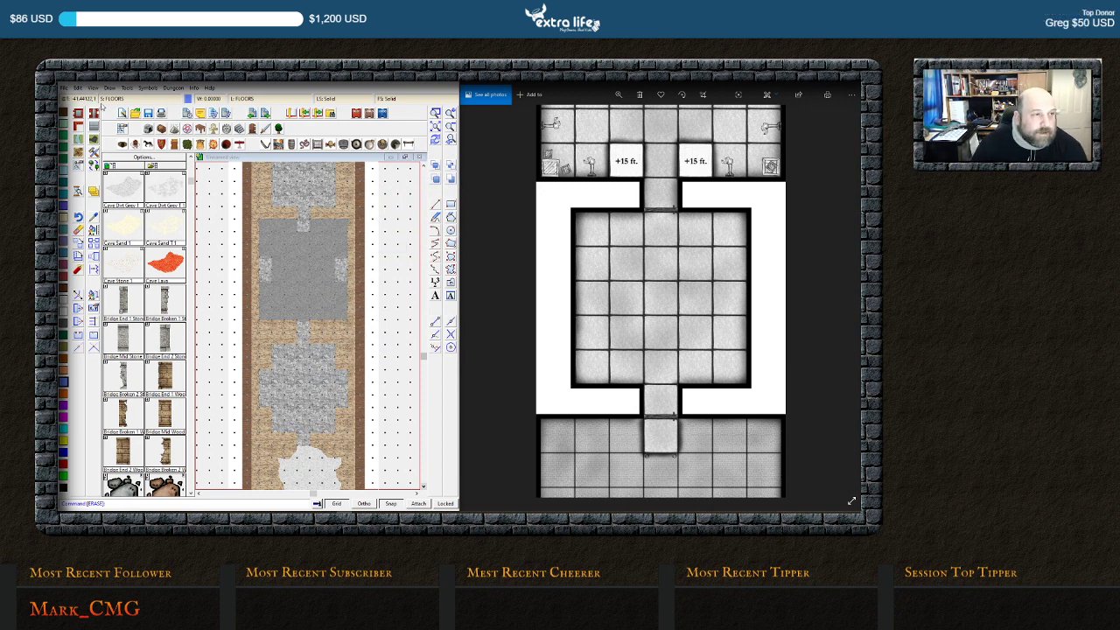
right_click(78, 126)
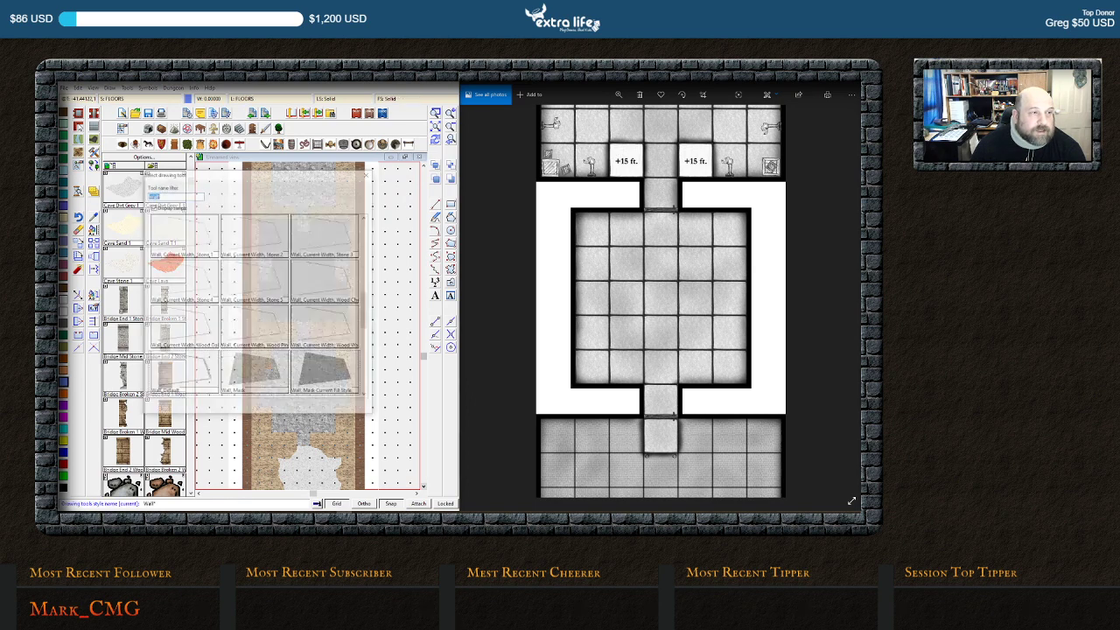
scroll(254, 323, "down", 5)
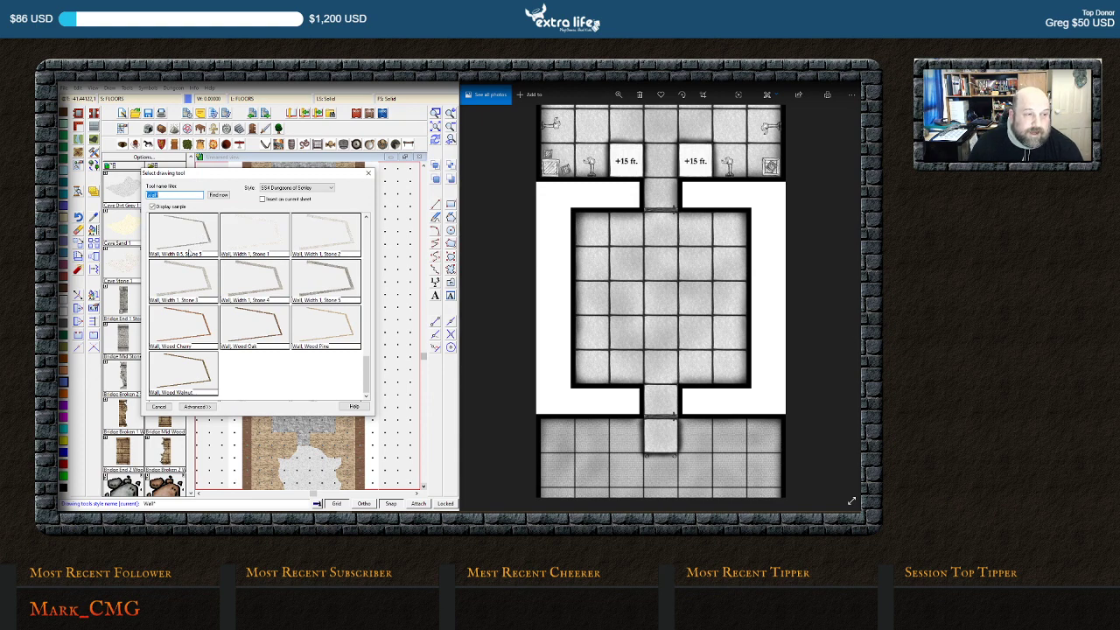
double_click(201, 245)
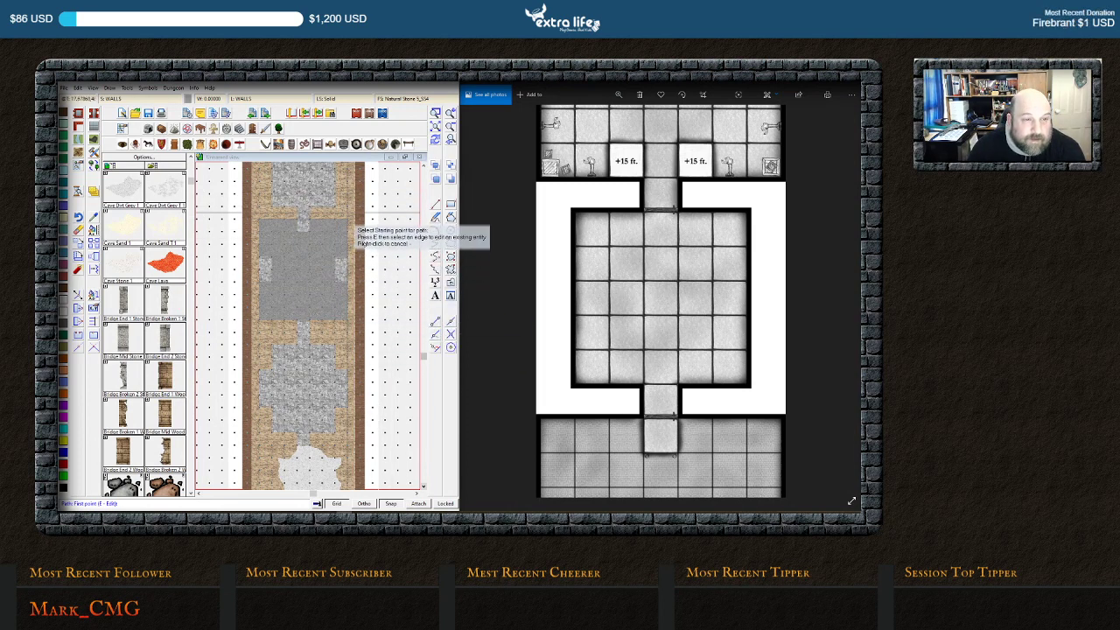
left_click(344, 217)
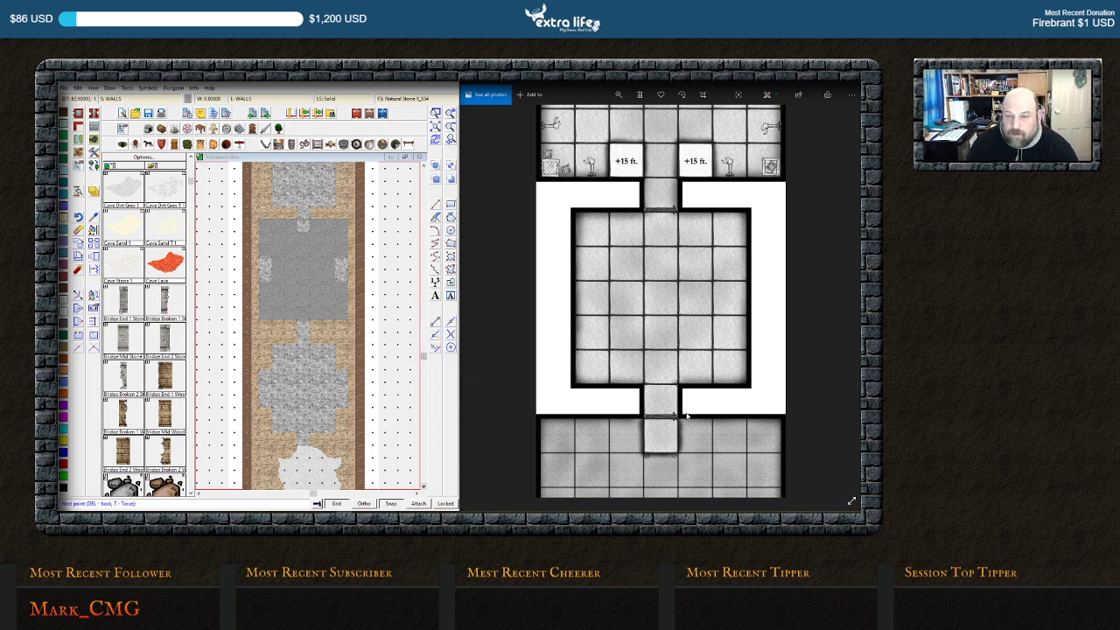
scroll(687, 418, "down", 5)
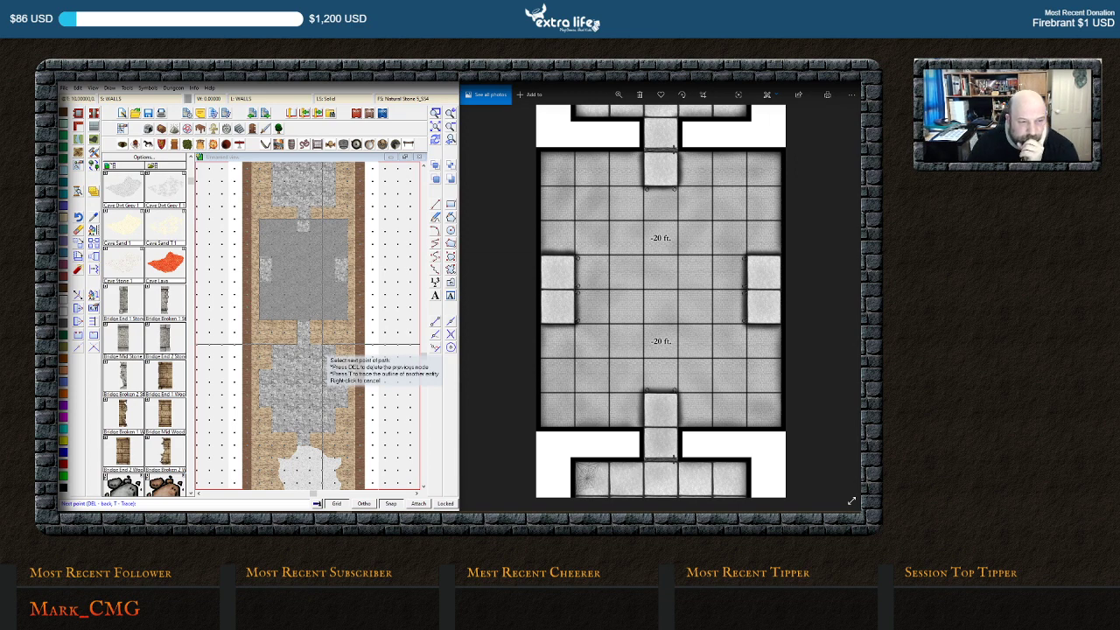
left_click_drag(700, 470, 694, 365)
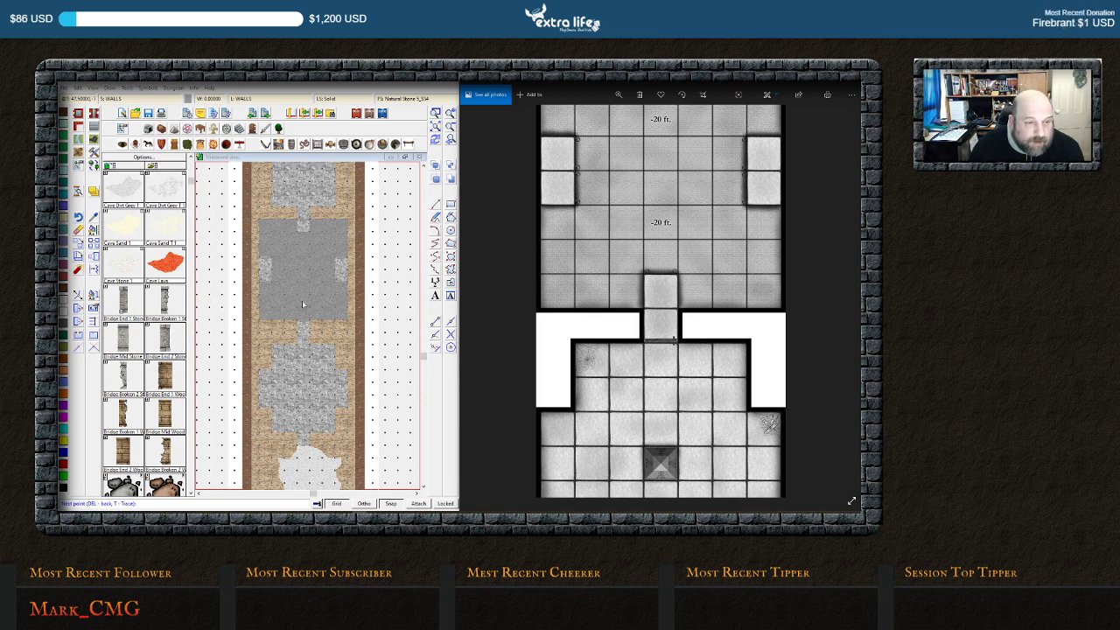
key("Escape")
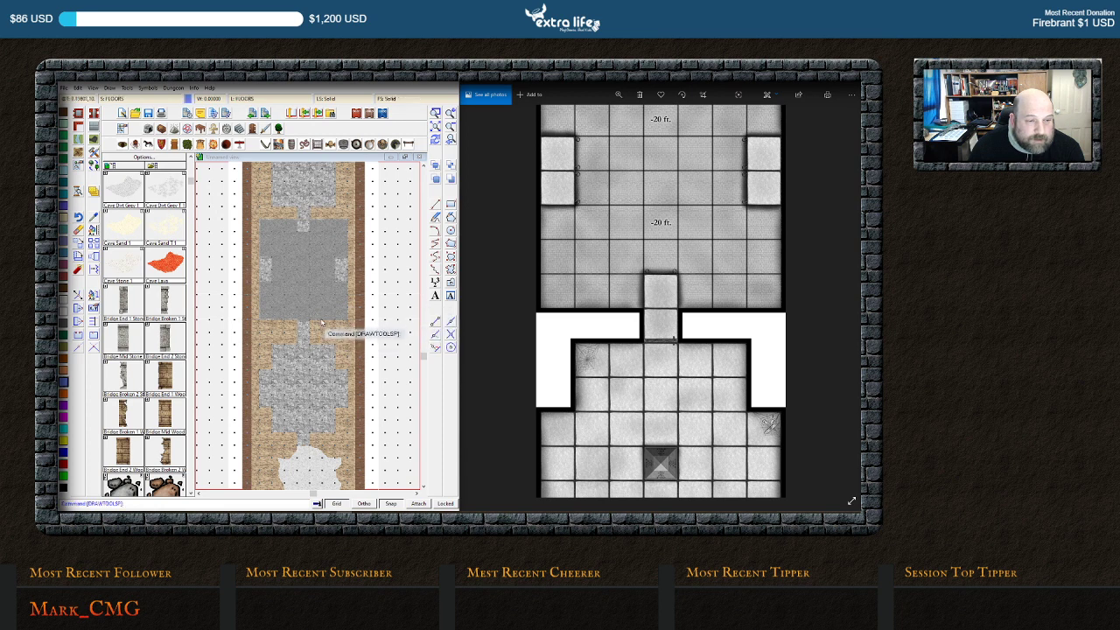
Move the sunken floor and the rooms and corridors north of it one square south, leaving the side platforms in place
right_click(326, 319)
left_click(363, 392)
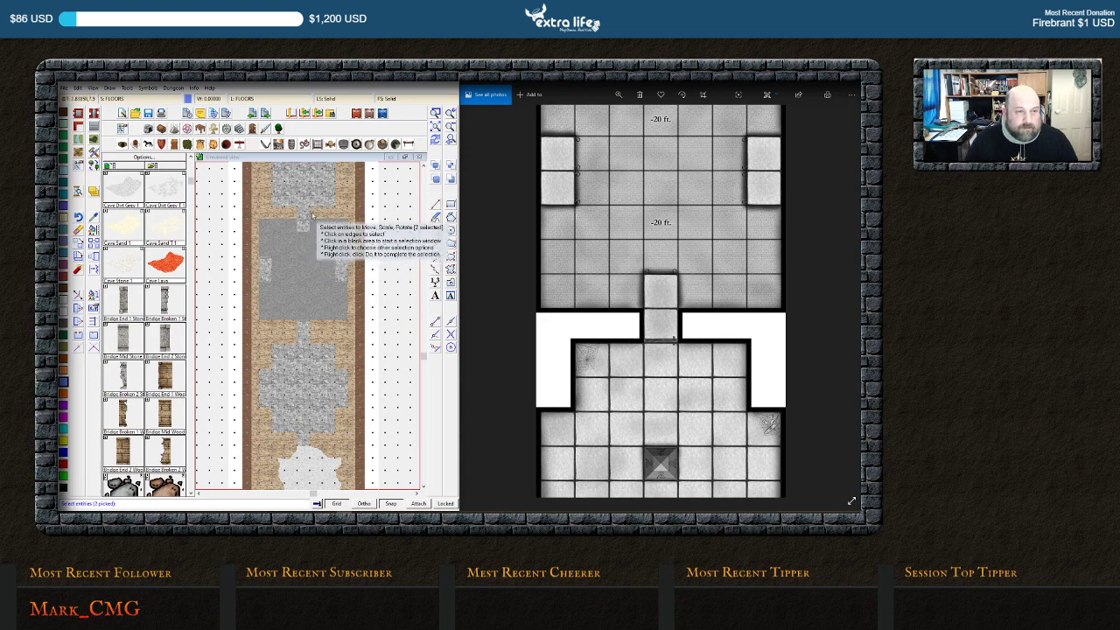
left_click(423, 166)
left_click(424, 165)
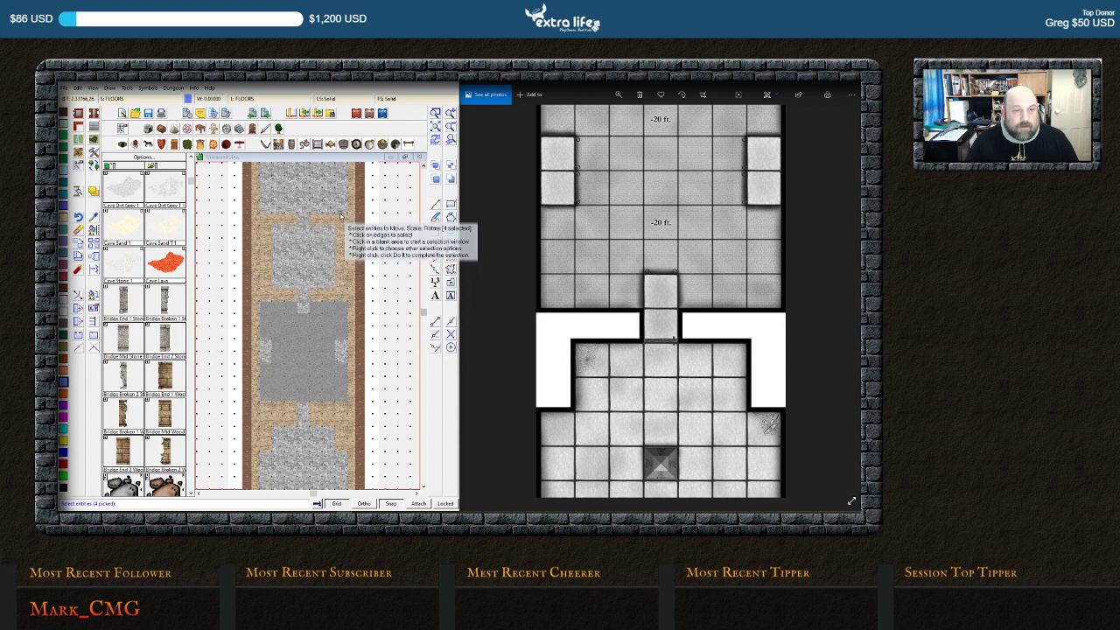
left_click(423, 166)
left_click(423, 166)
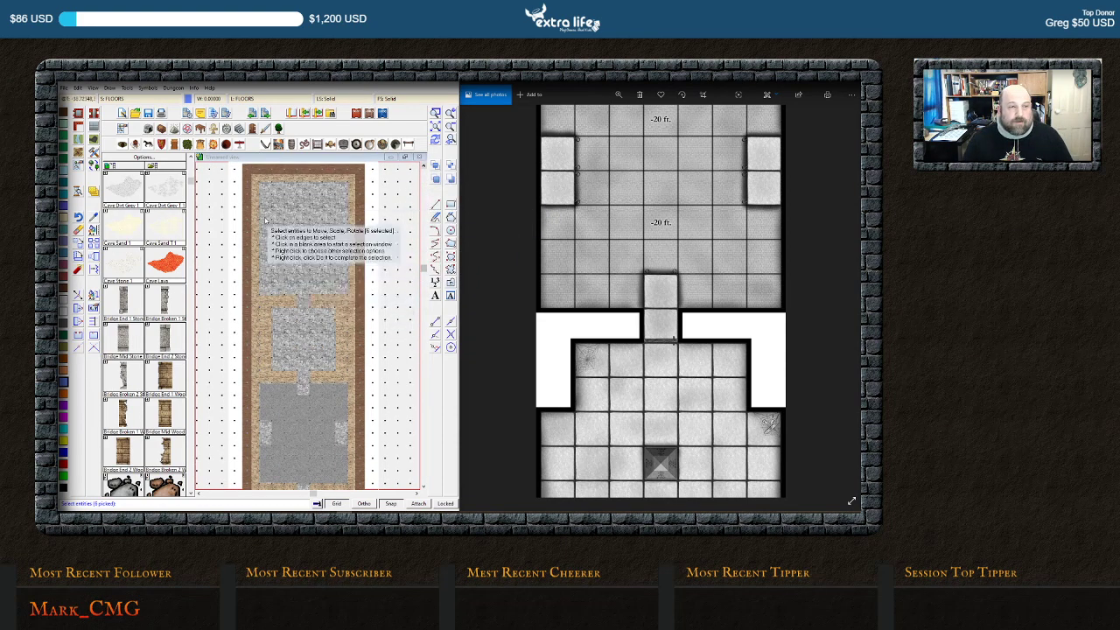
left_click(424, 486)
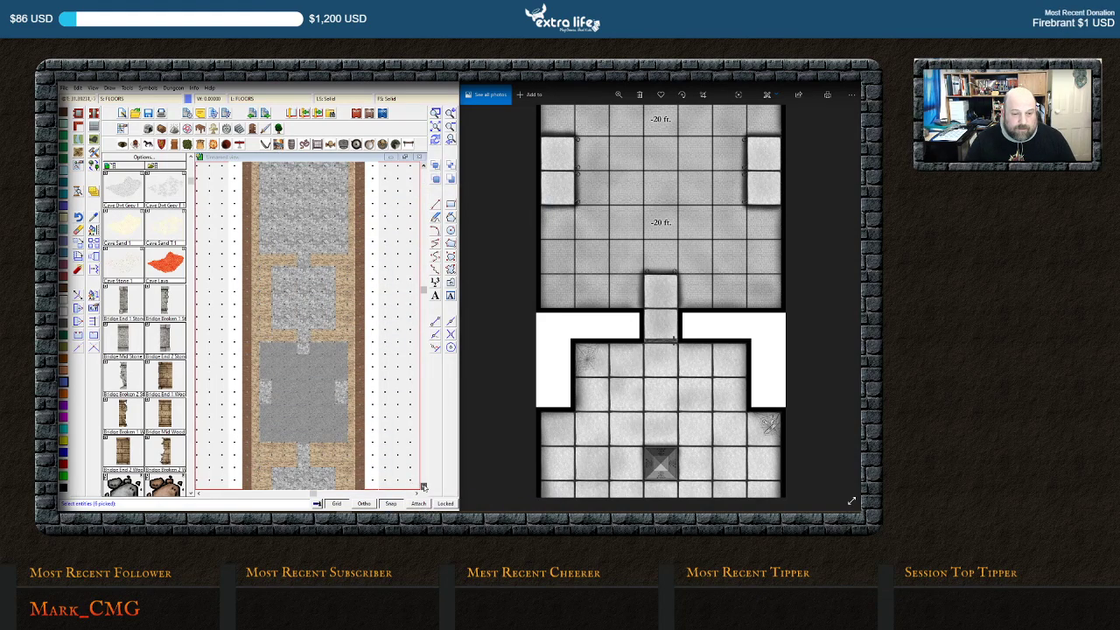
key("d")
left_click(323, 405)
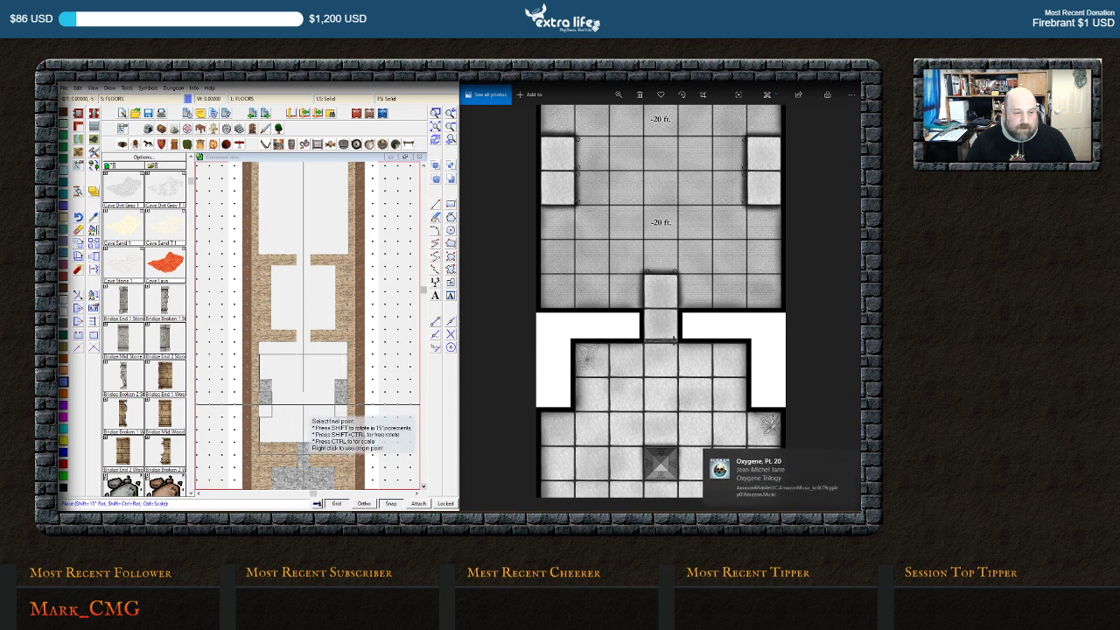
left_click(304, 409)
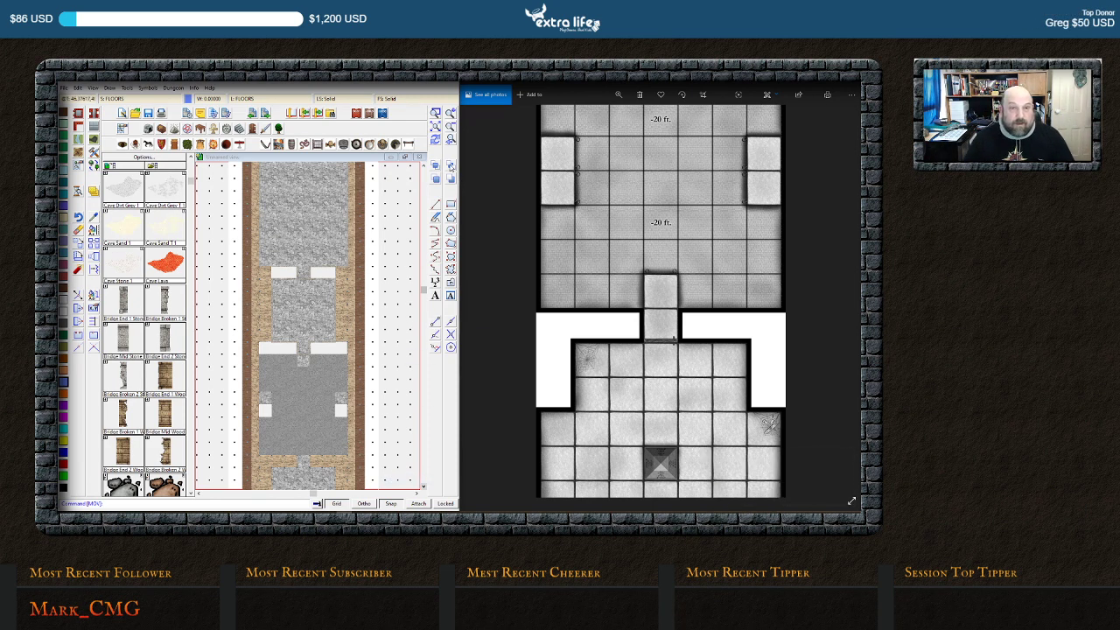
left_click(437, 140)
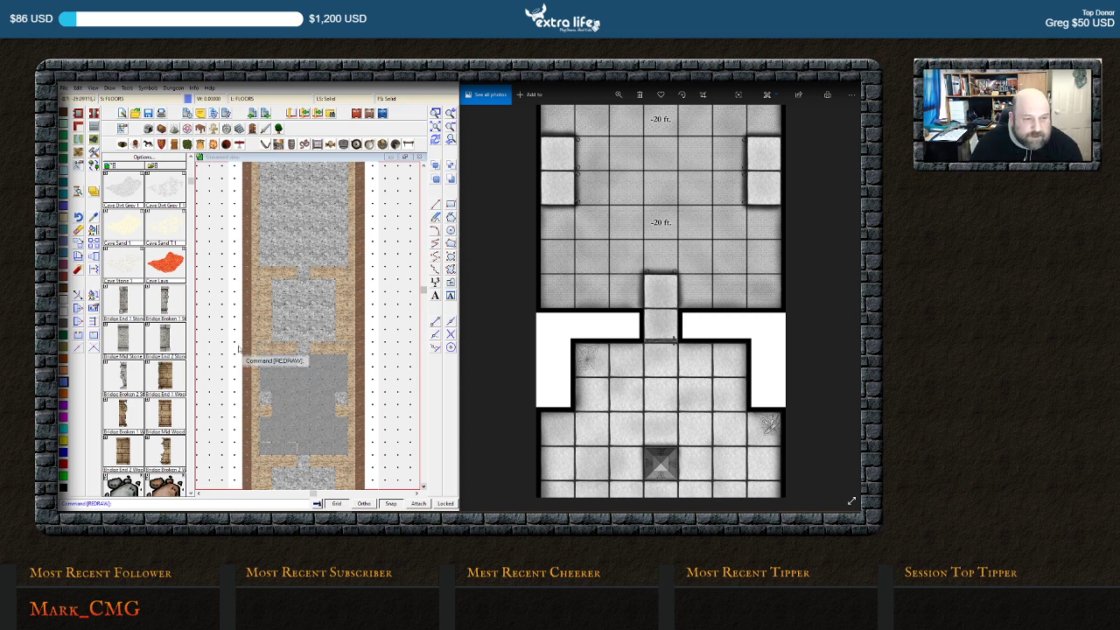
Try to erase the leftover stone wall beside the sunken room, and undo the erasure
right_click(260, 340)
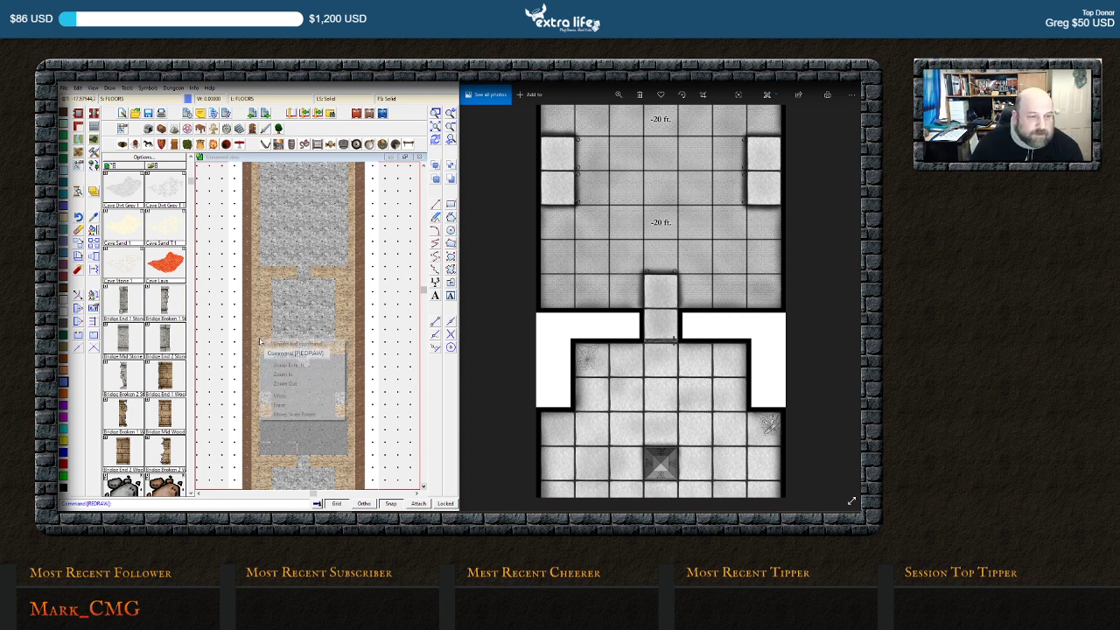
left_click(282, 405)
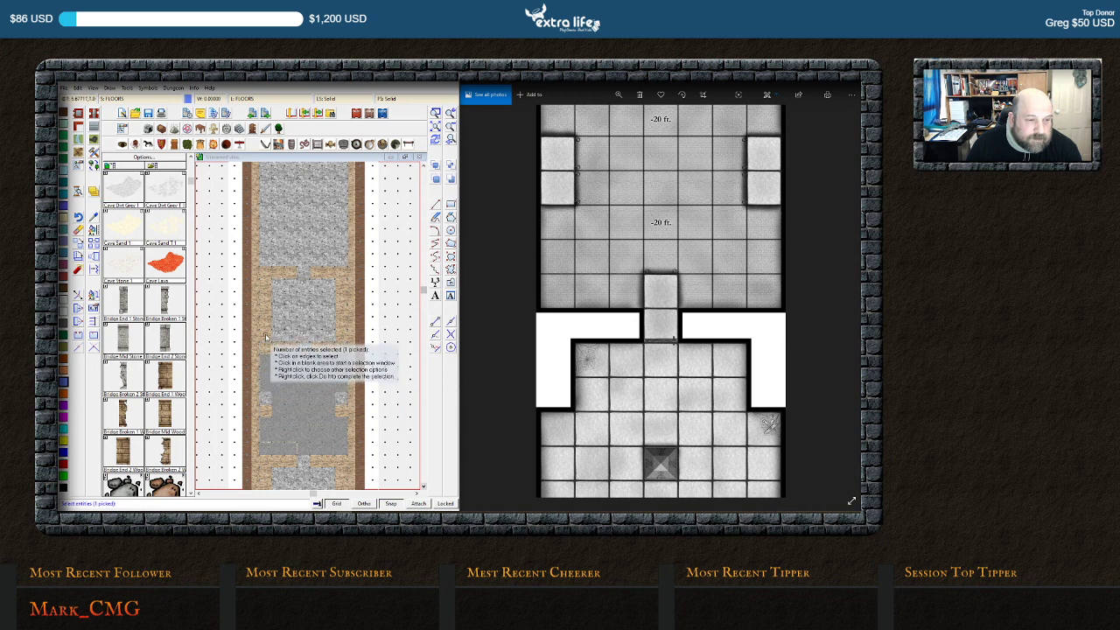
key("Return")
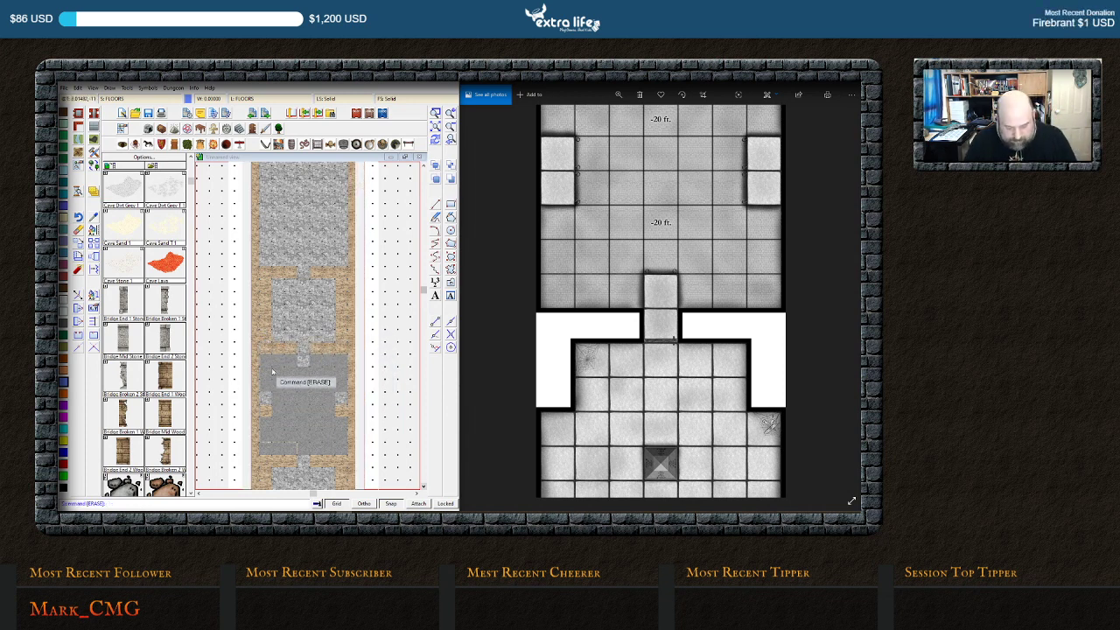
key("ctrl+z")
Erase the leftover stone wall running along the sunken room's north and west edges and its south corridor
right_click(262, 341)
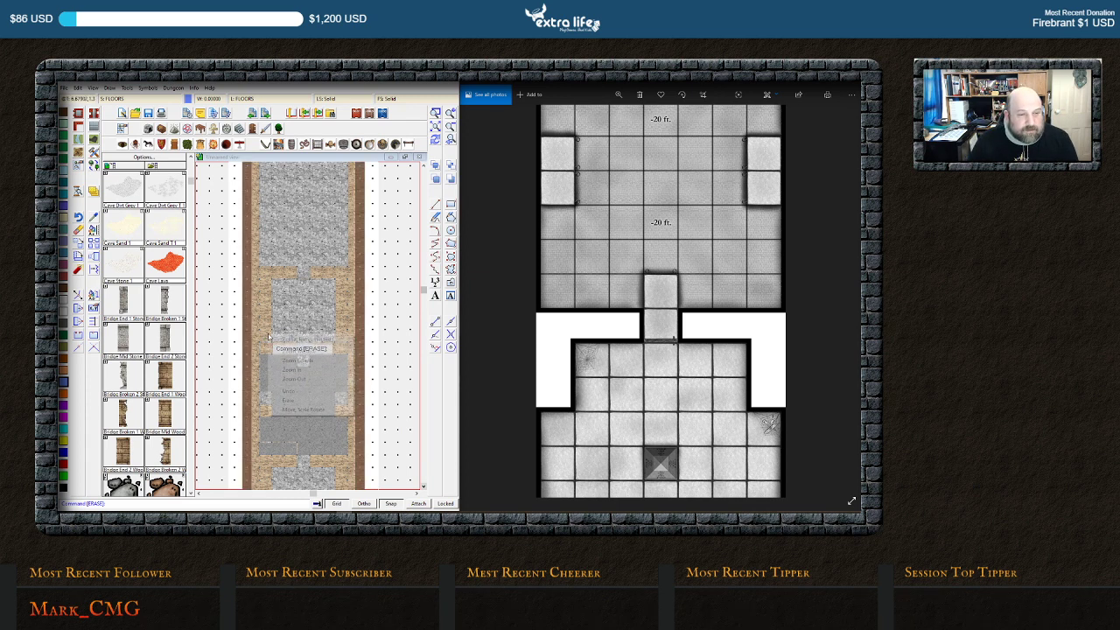
left_click(288, 396)
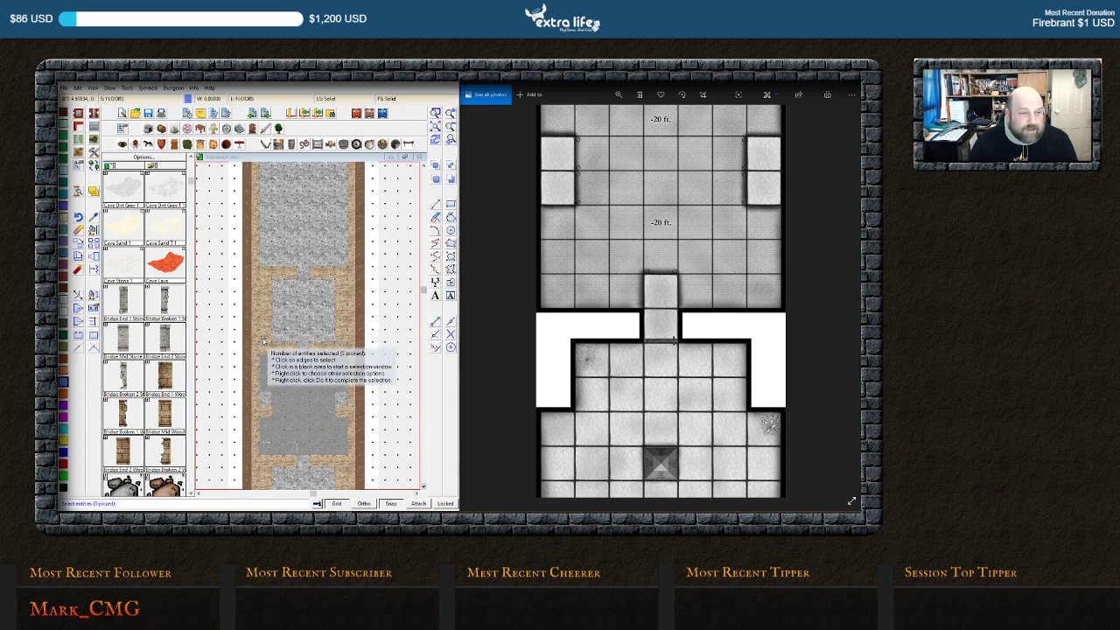
left_click(262, 349)
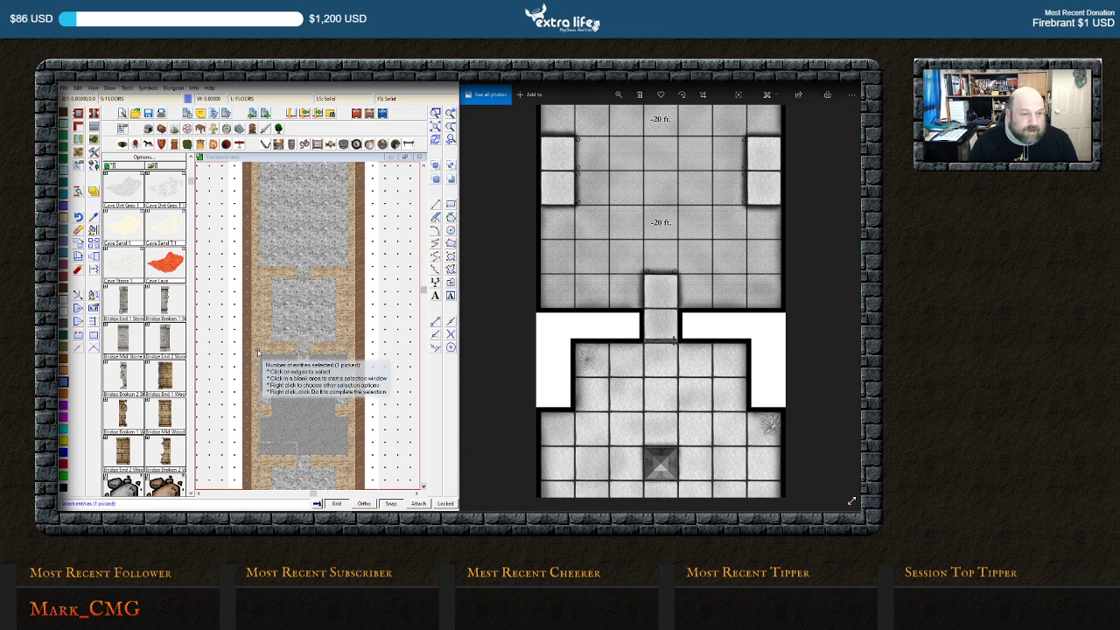
left_click(262, 348)
right_click(261, 348)
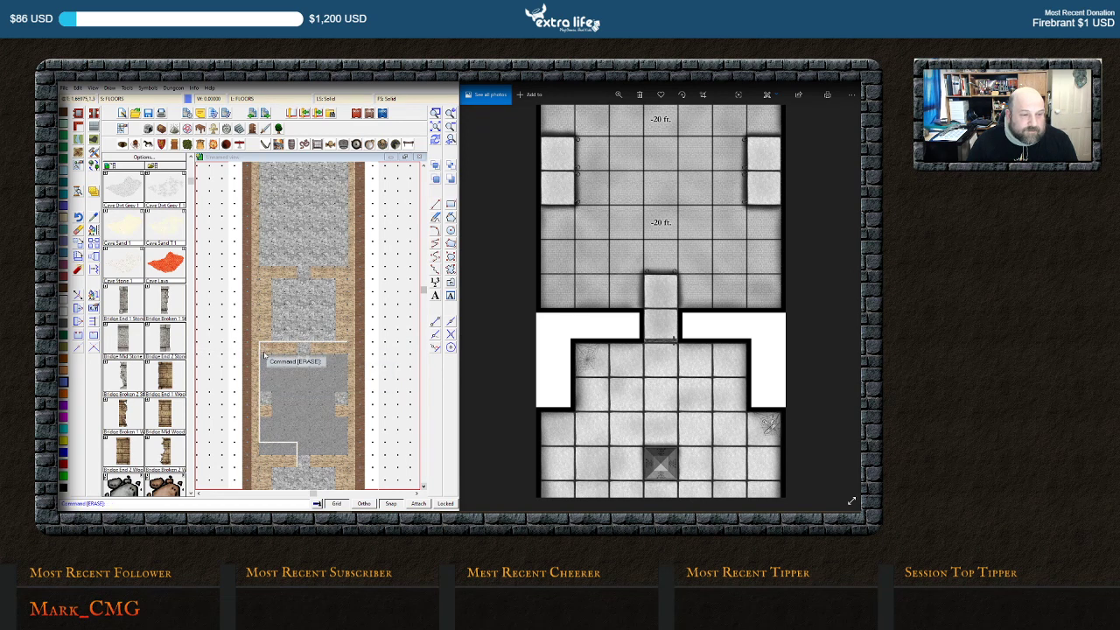
left_click(436, 140)
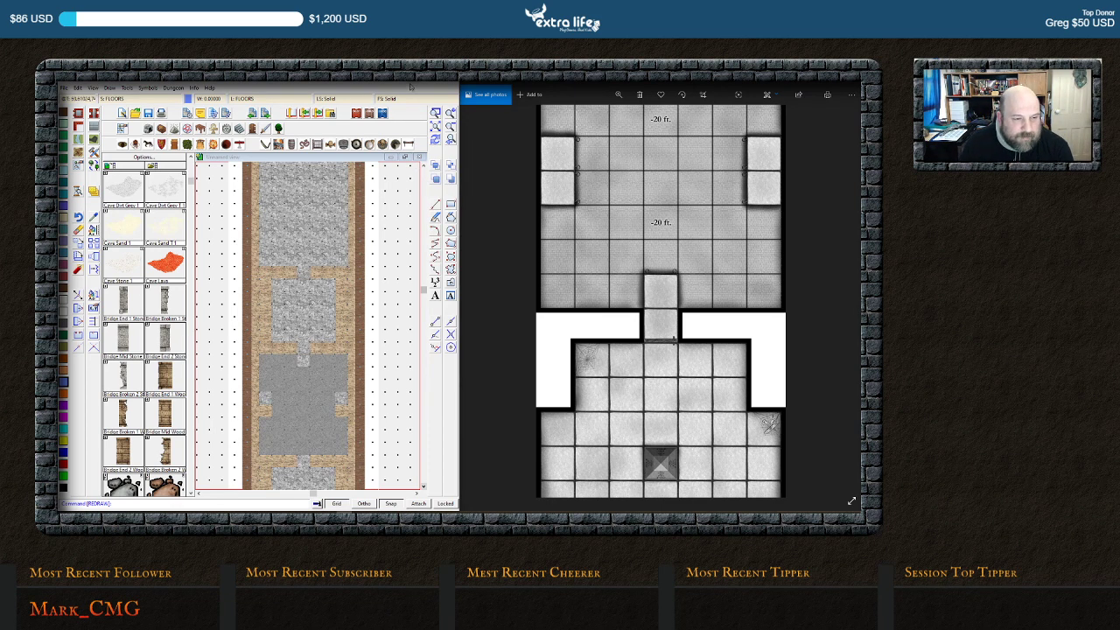
Move the sunken room's west and east side platforms together one square south
right_click(343, 403)
left_click(375, 474)
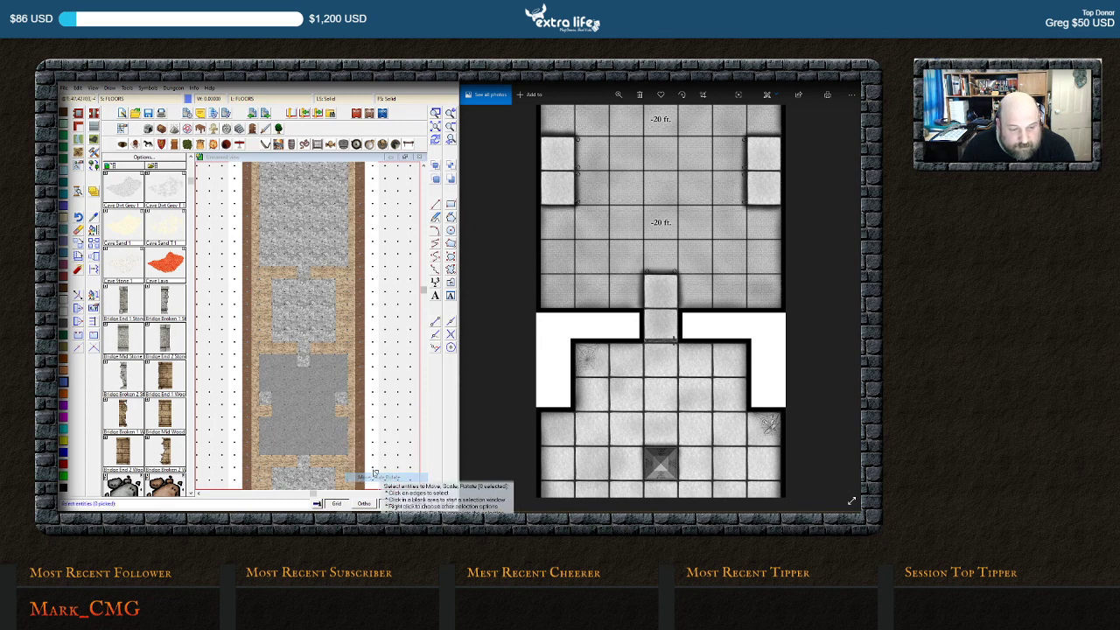
left_click(263, 399)
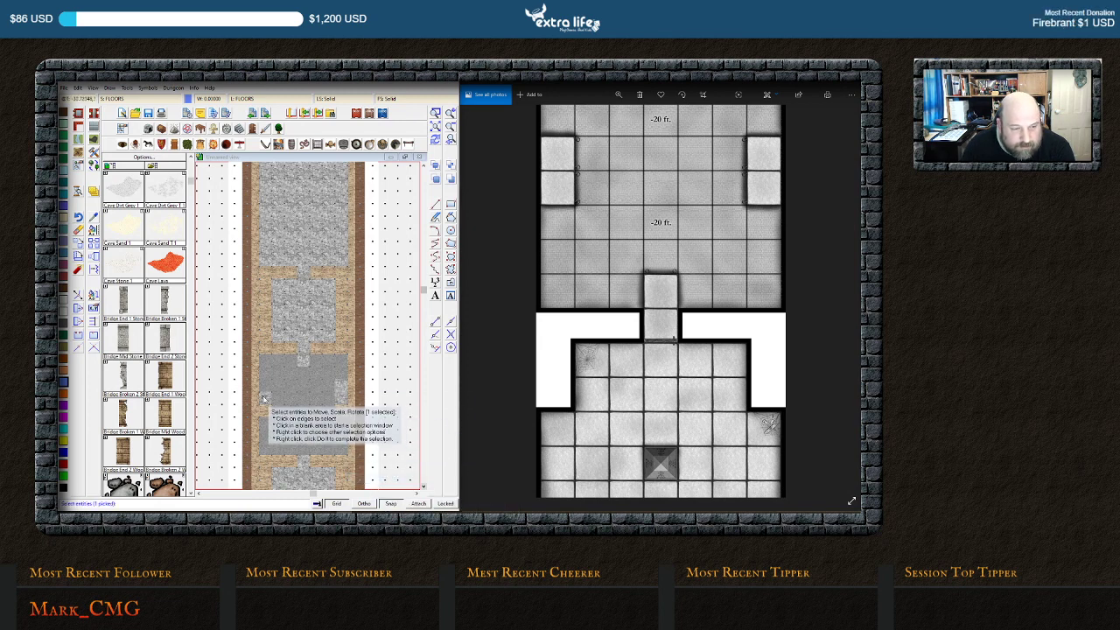
left_click(266, 406)
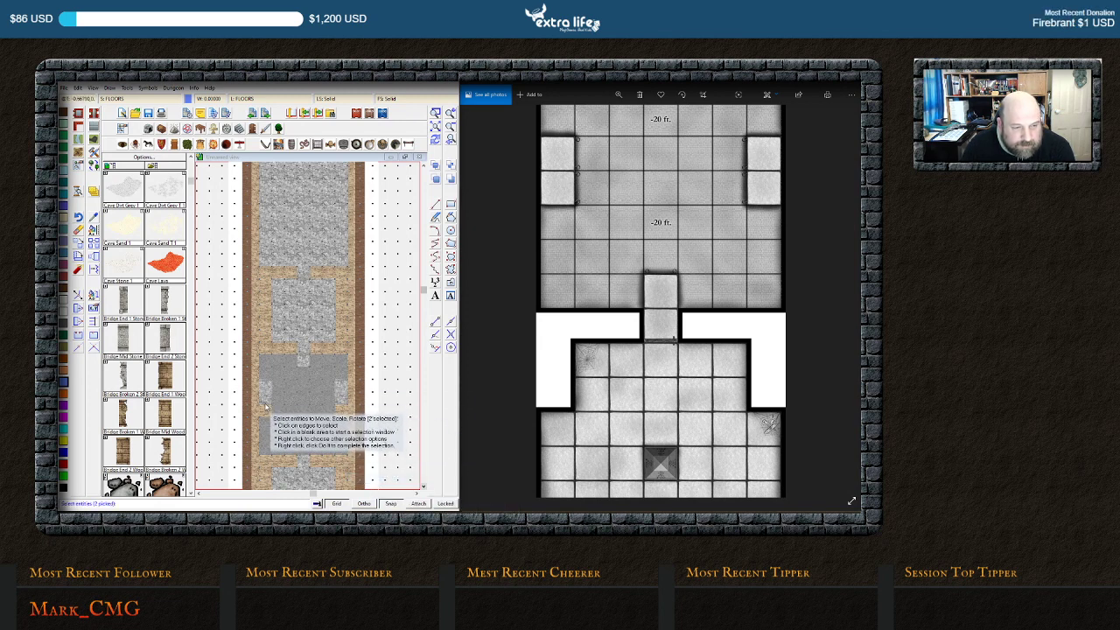
right_click(265, 394)
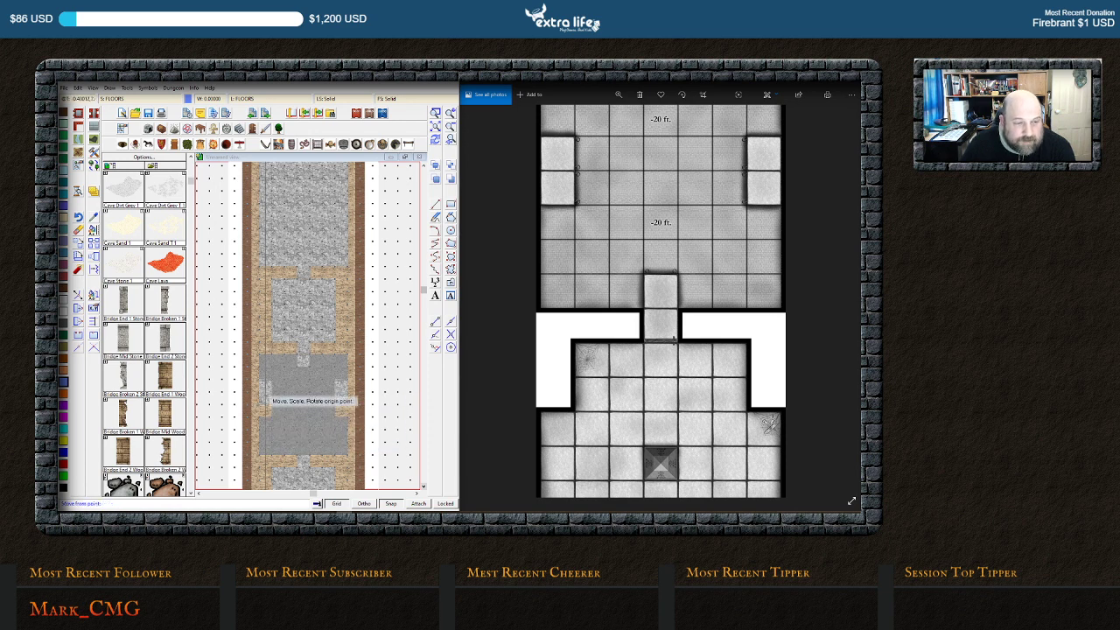
left_click(266, 396)
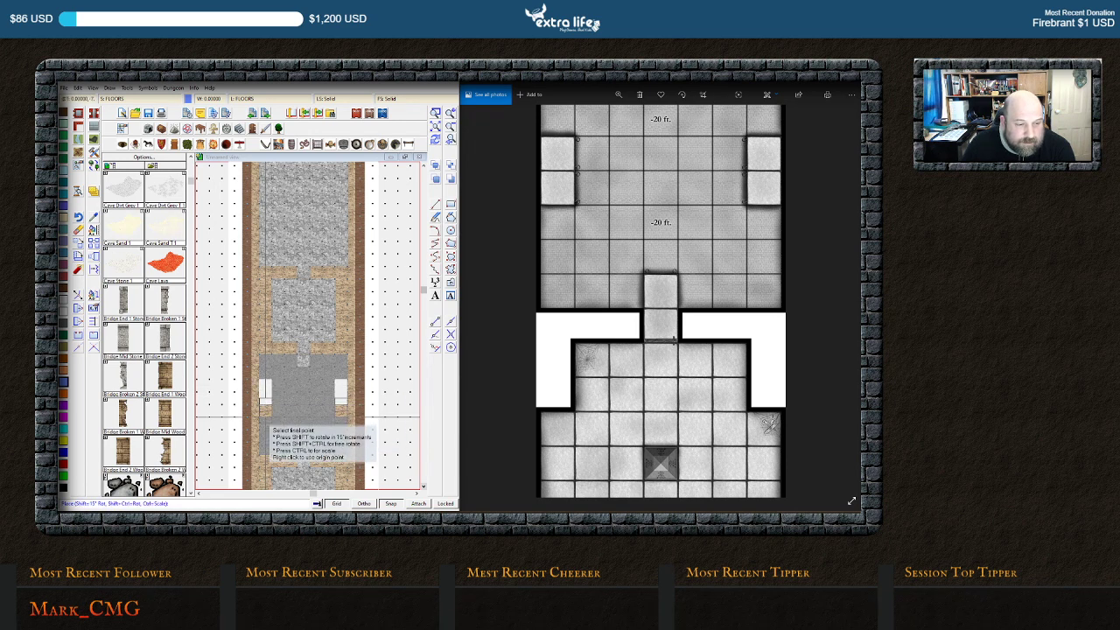
left_click(266, 390)
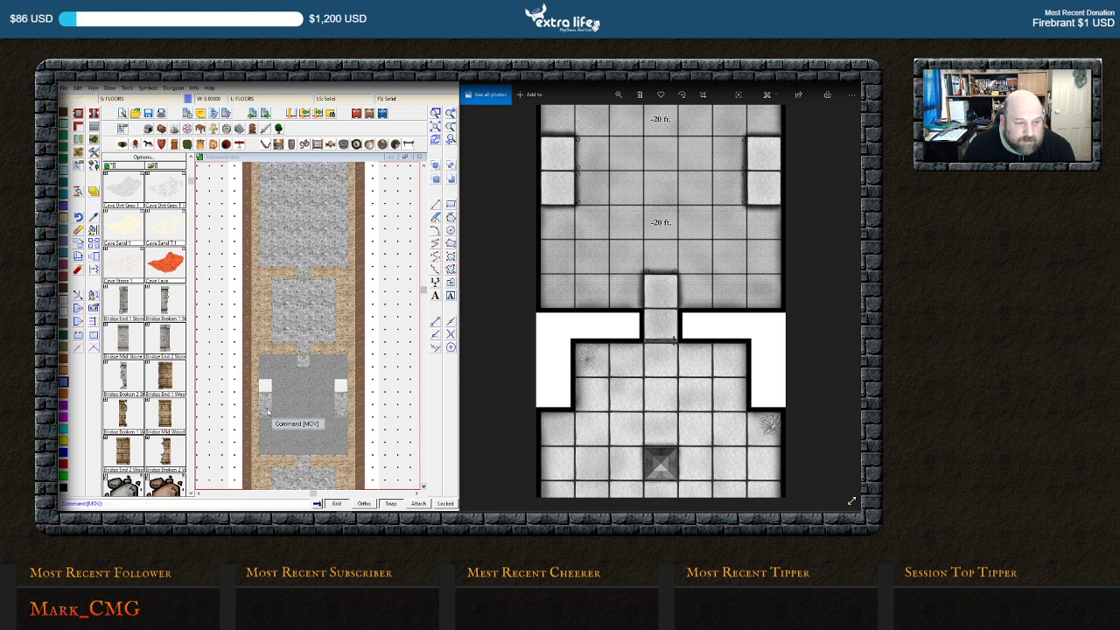
left_click(436, 139)
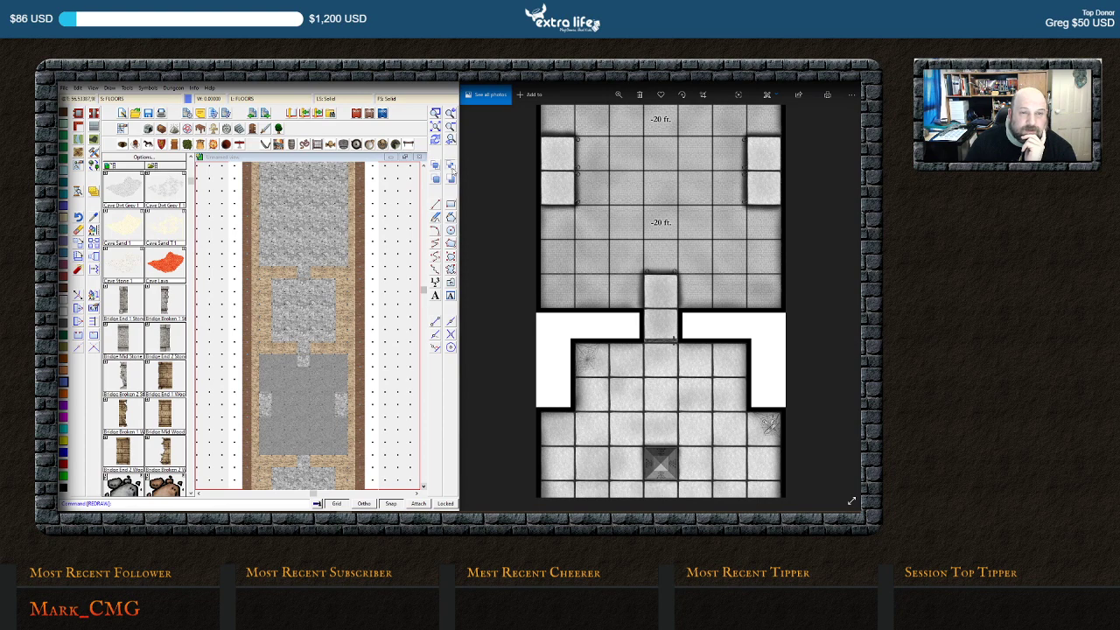
Send the sunken room's floor to the back, behind the south corridor's end
left_click(450, 165)
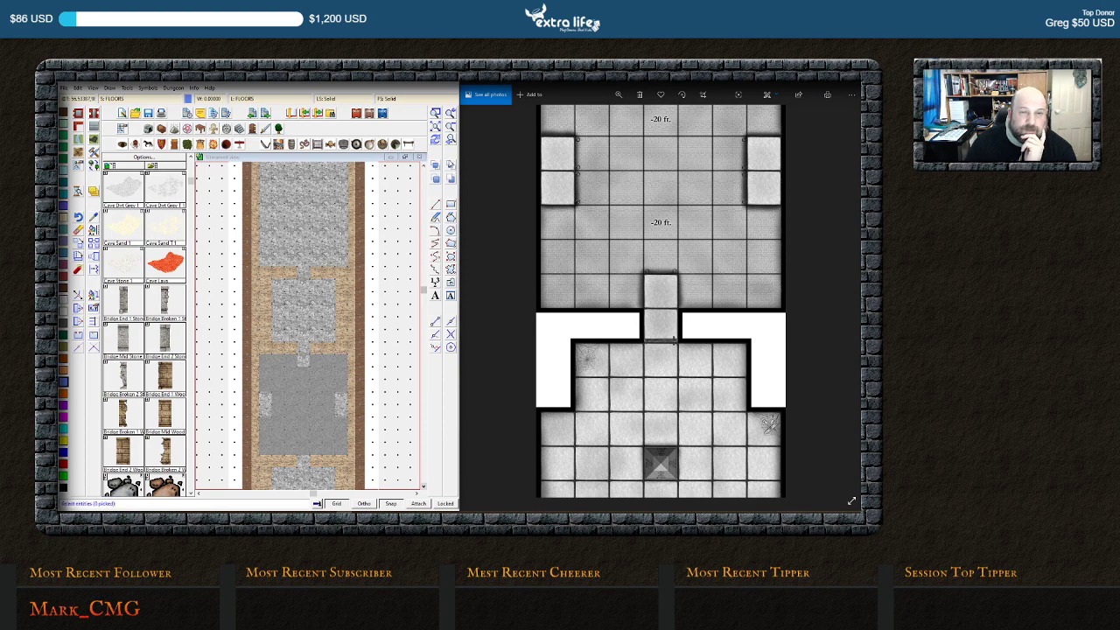
right_click(328, 453)
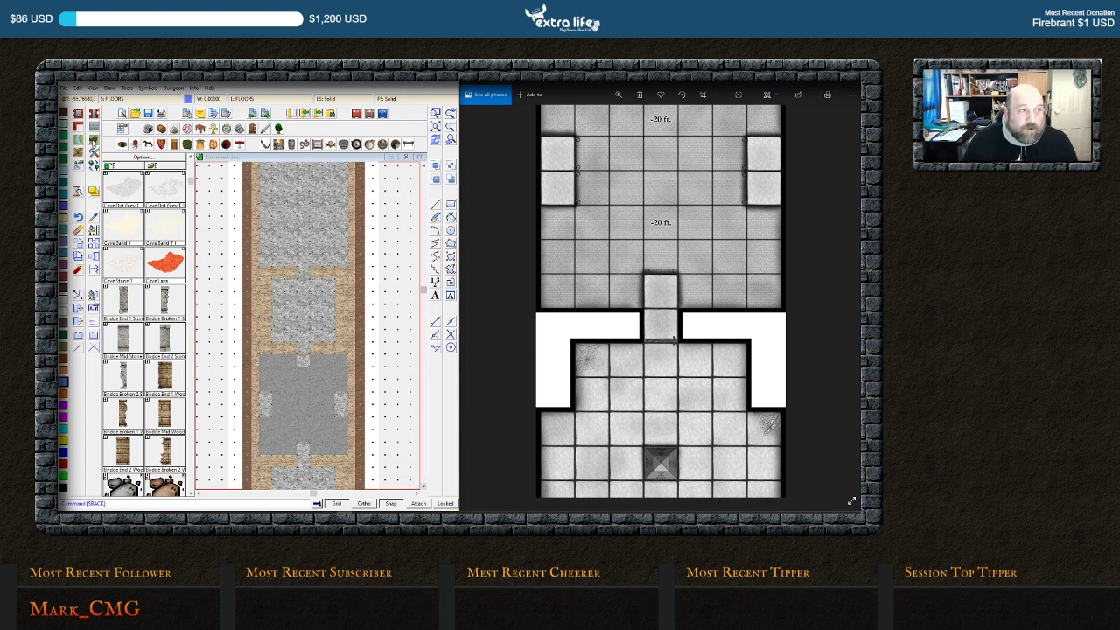
left_click(423, 488)
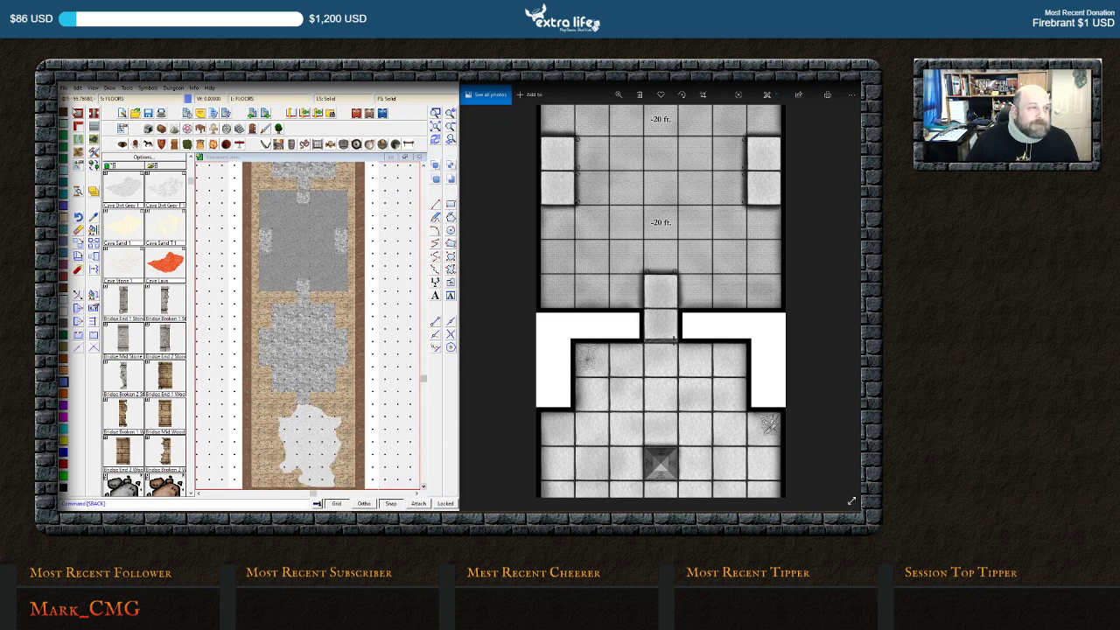
left_click(78, 127)
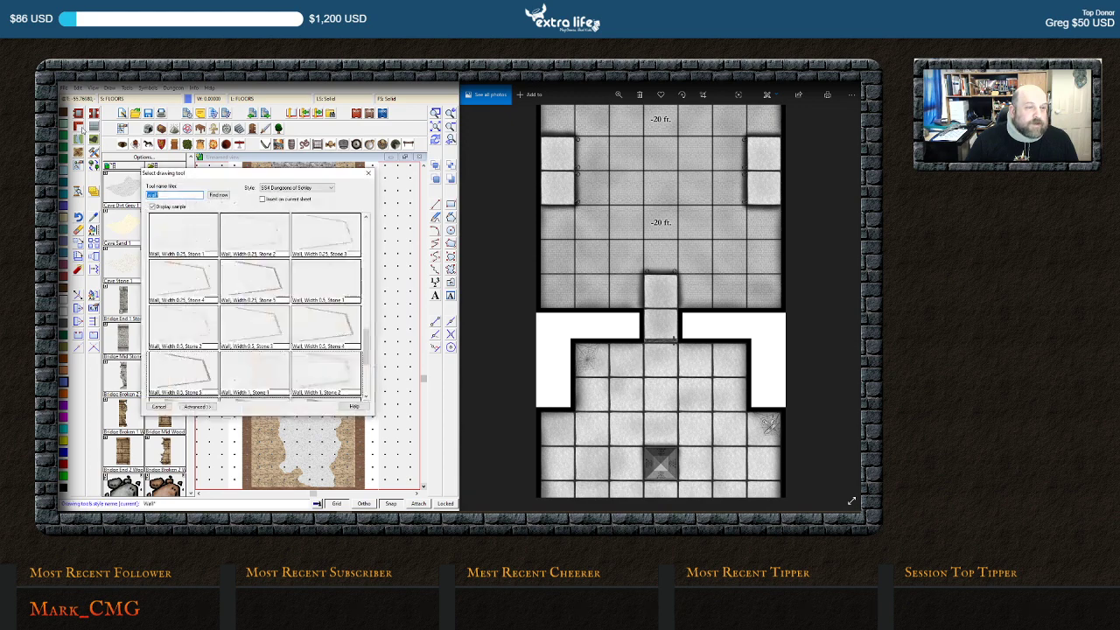
double_click(189, 360)
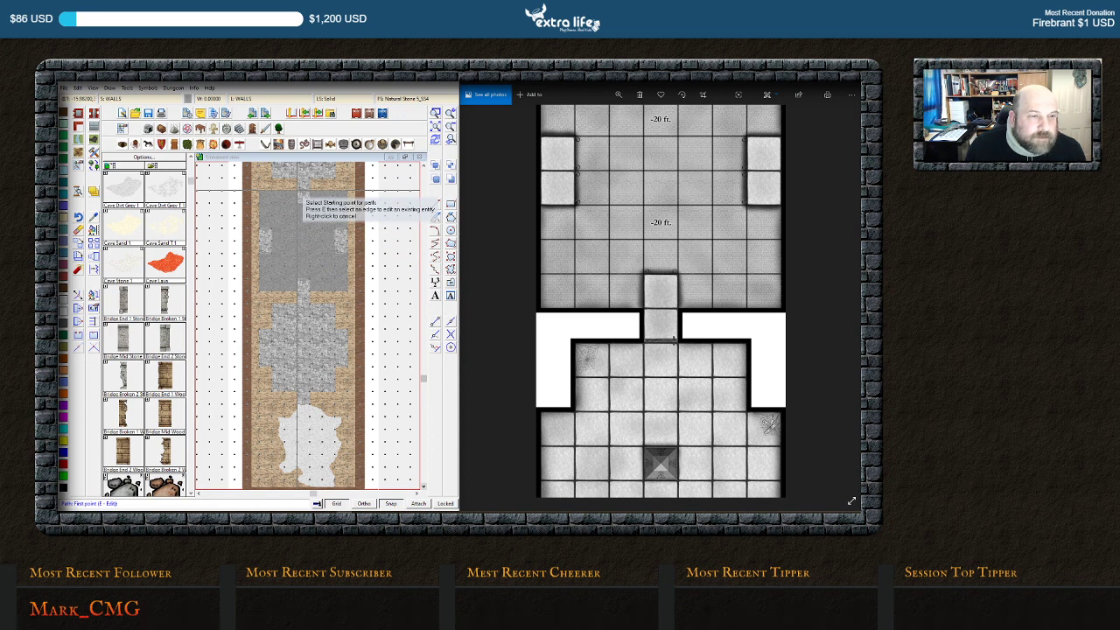
left_click(263, 198)
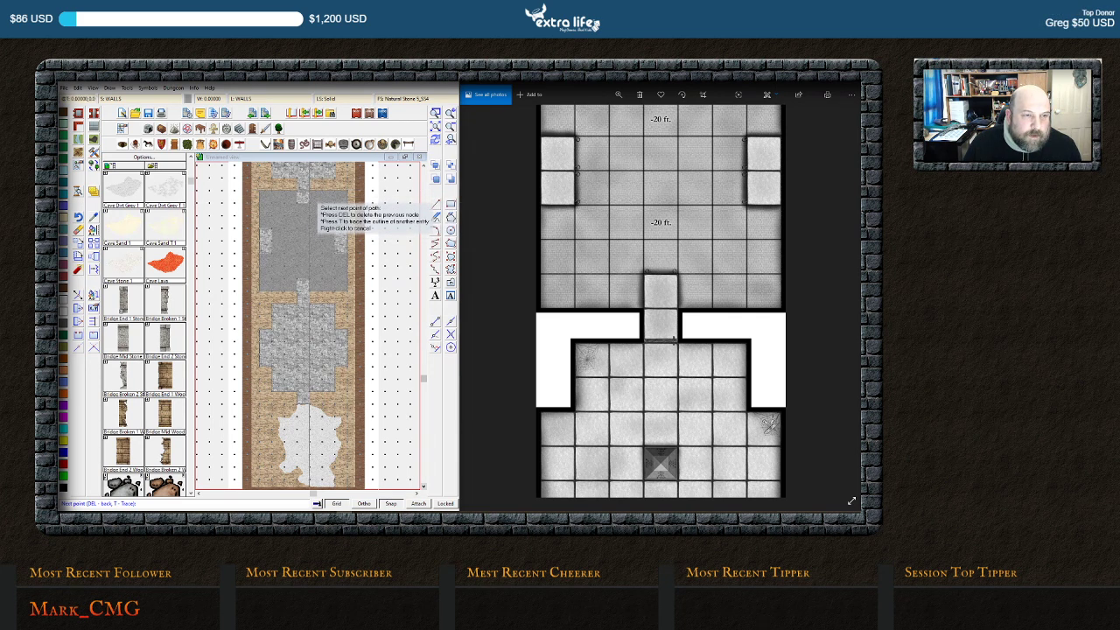
right_click(378, 235)
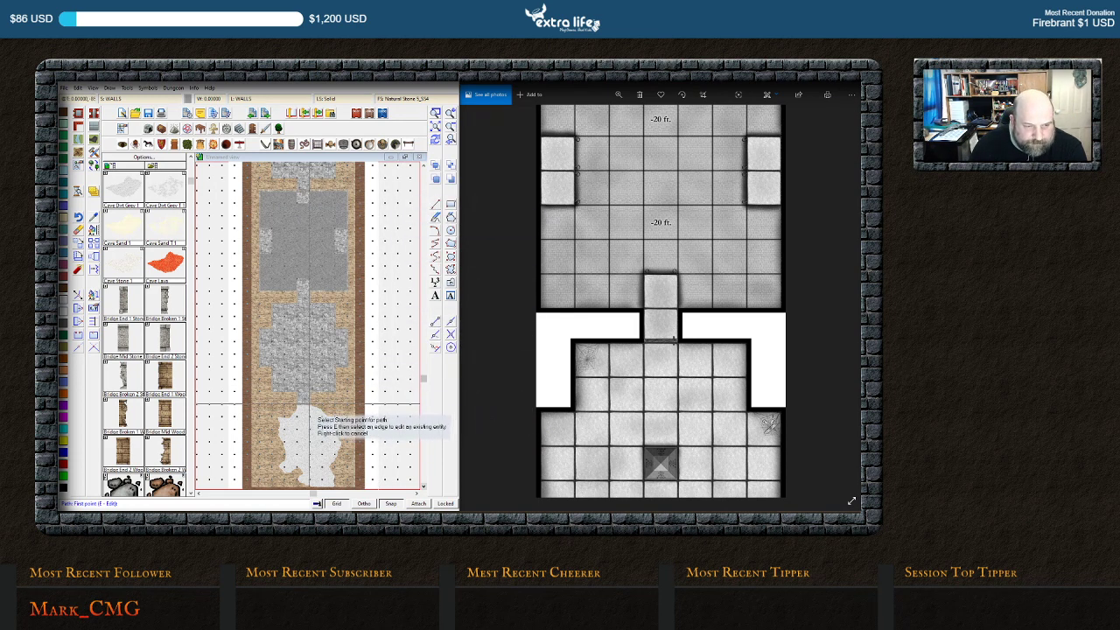
Browse the available stone, wood, brick and current-width wall drawing tools without choosing one
left_click(422, 488)
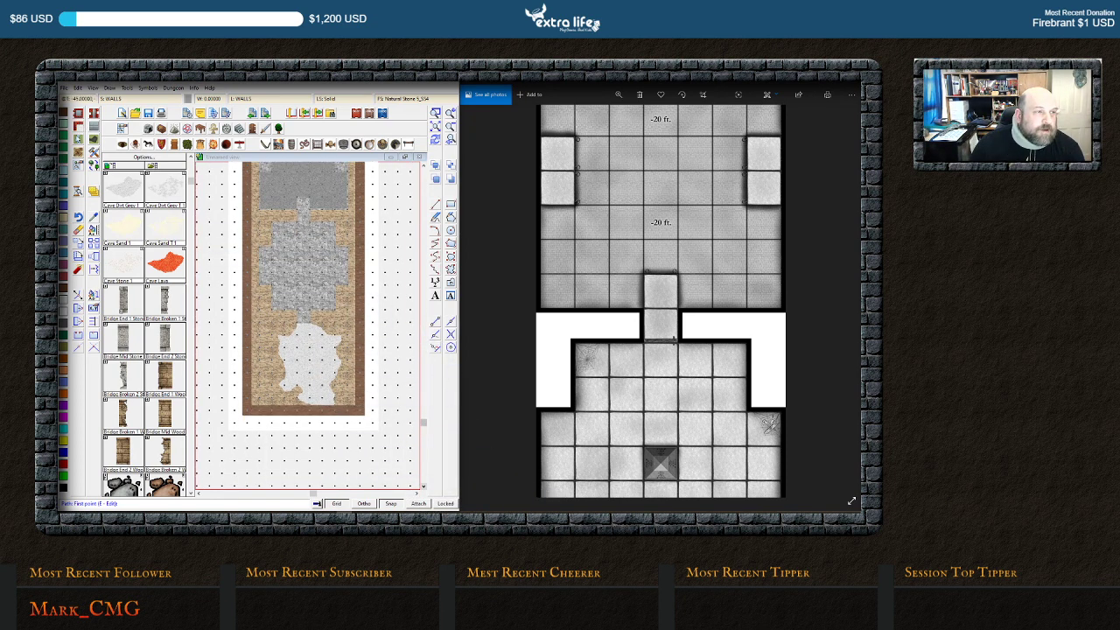
right_click(77, 126)
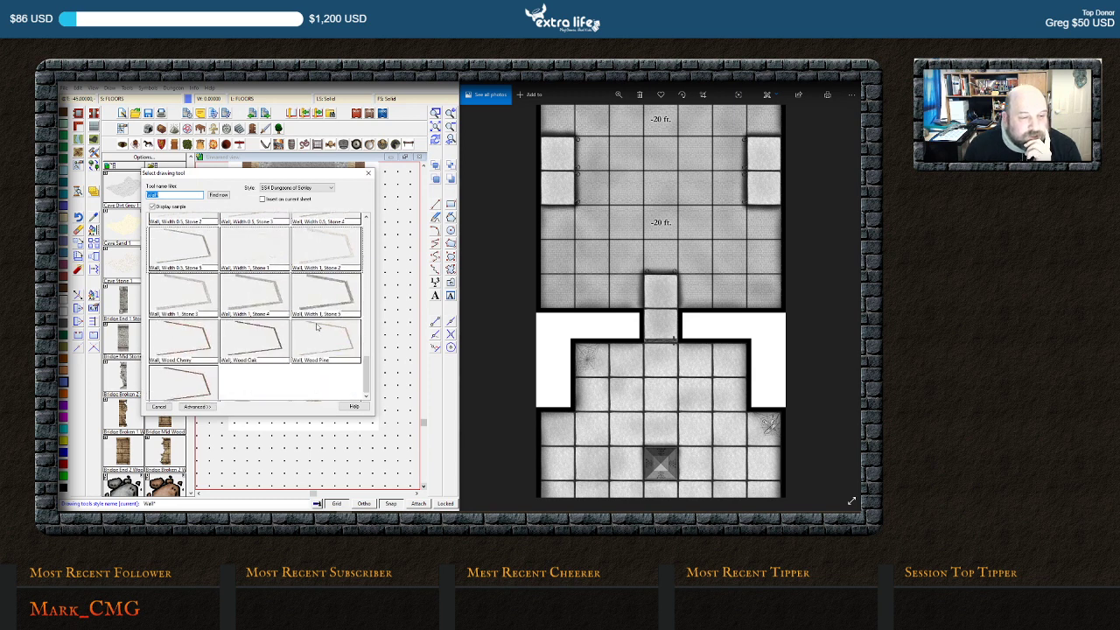
scroll(317, 327, "down", 1)
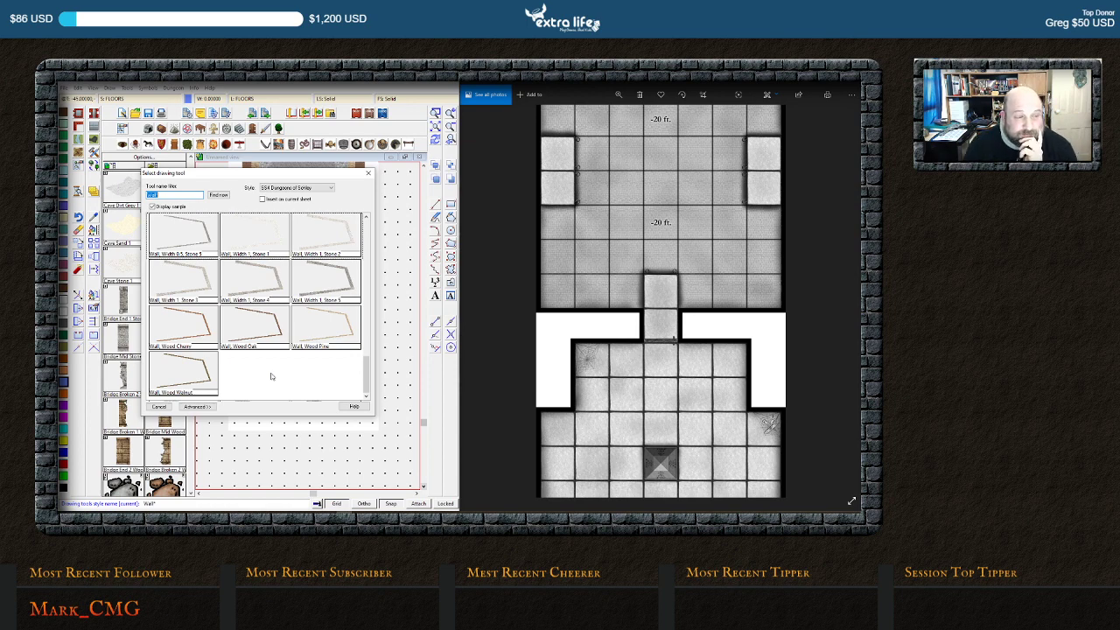
scroll(270, 376, "up", 5)
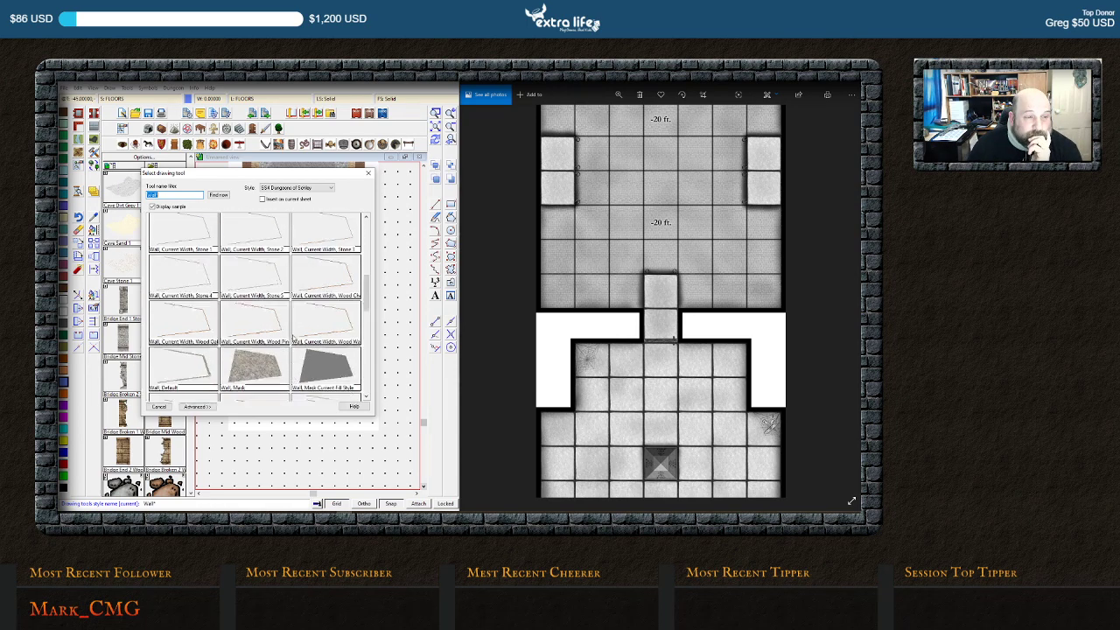
scroll(295, 341, "up", 2)
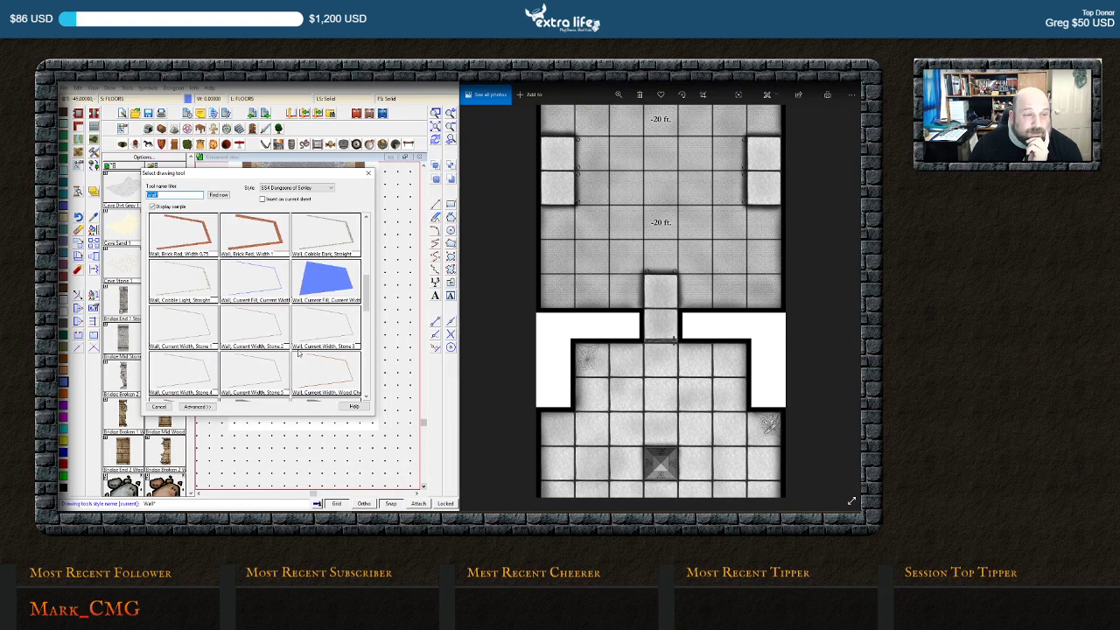
left_click(368, 173)
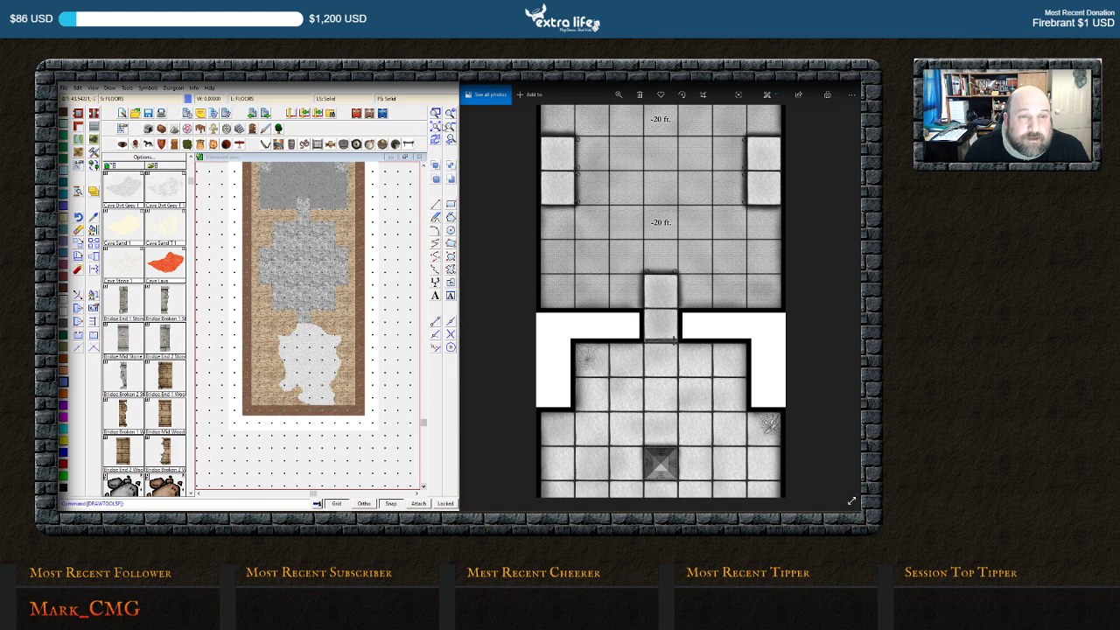
Examine the rooms and corridors from the cave to the sunken room closely against the reference map
left_click(450, 113)
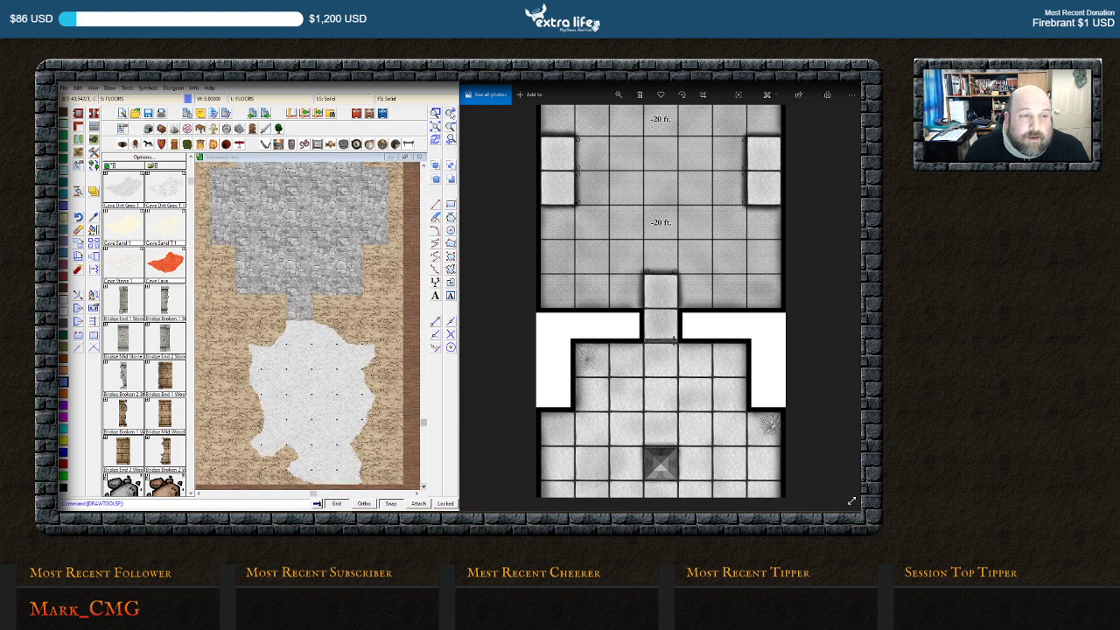
scroll(333, 254, "down", 4)
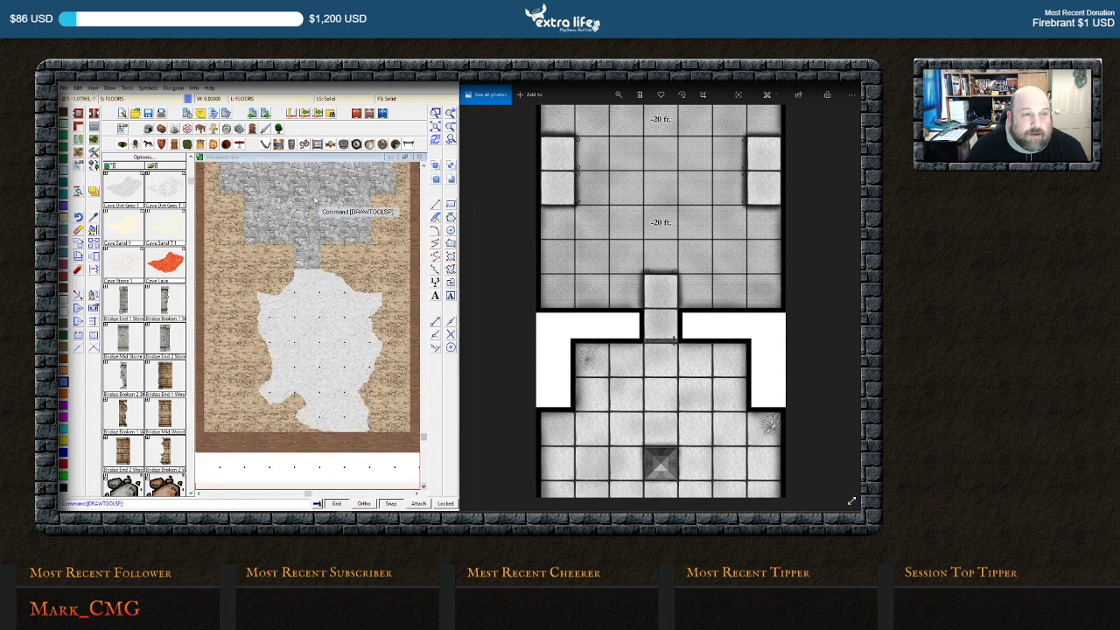
right_click(333, 245)
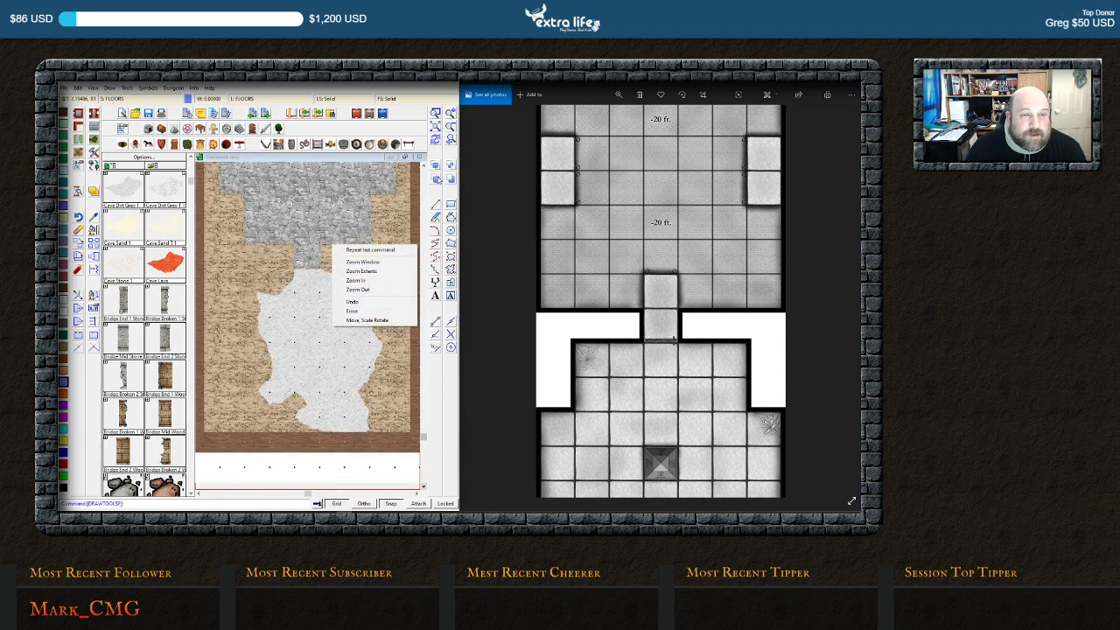
left_click(424, 165)
left_click(424, 165)
left_click(424, 165)
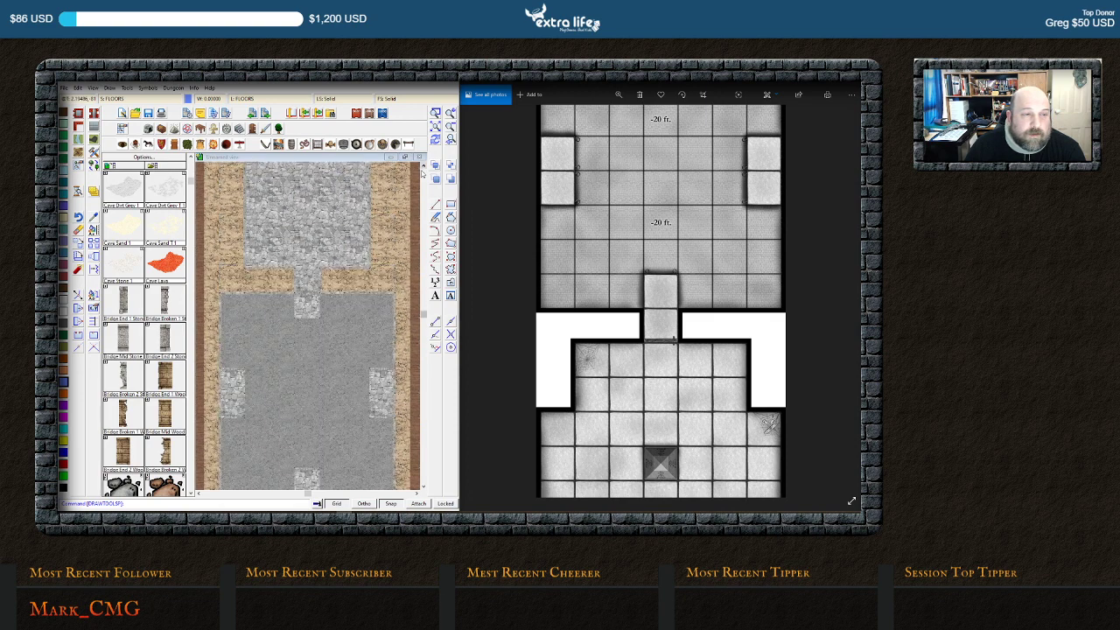
left_click(423, 486)
left_click(422, 487)
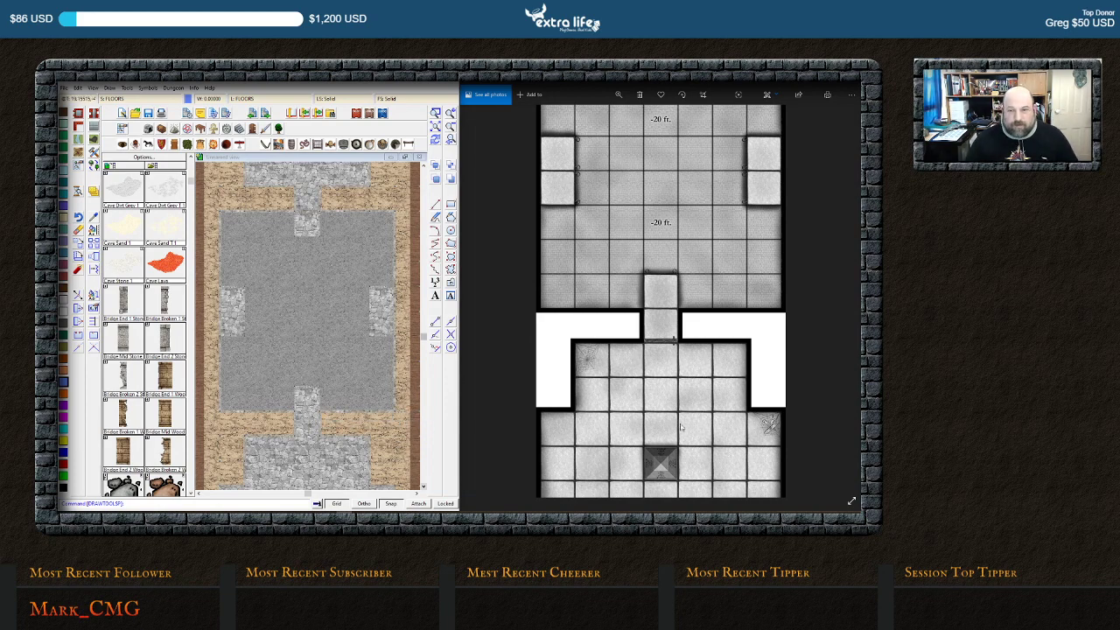
left_click_drag(681, 427, 707, 369)
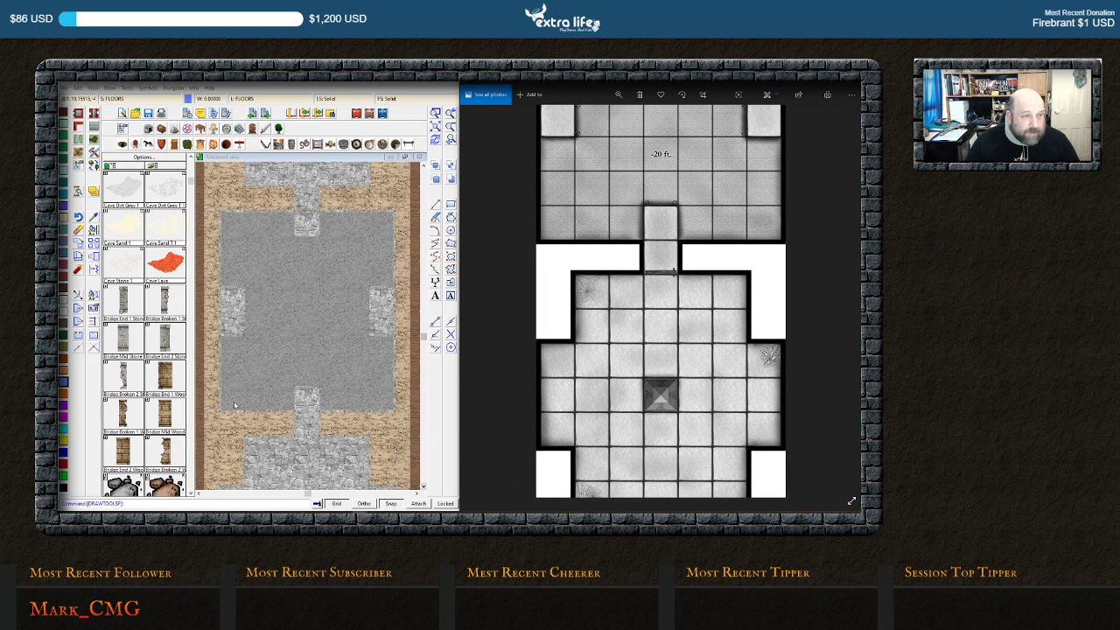
left_click(79, 129)
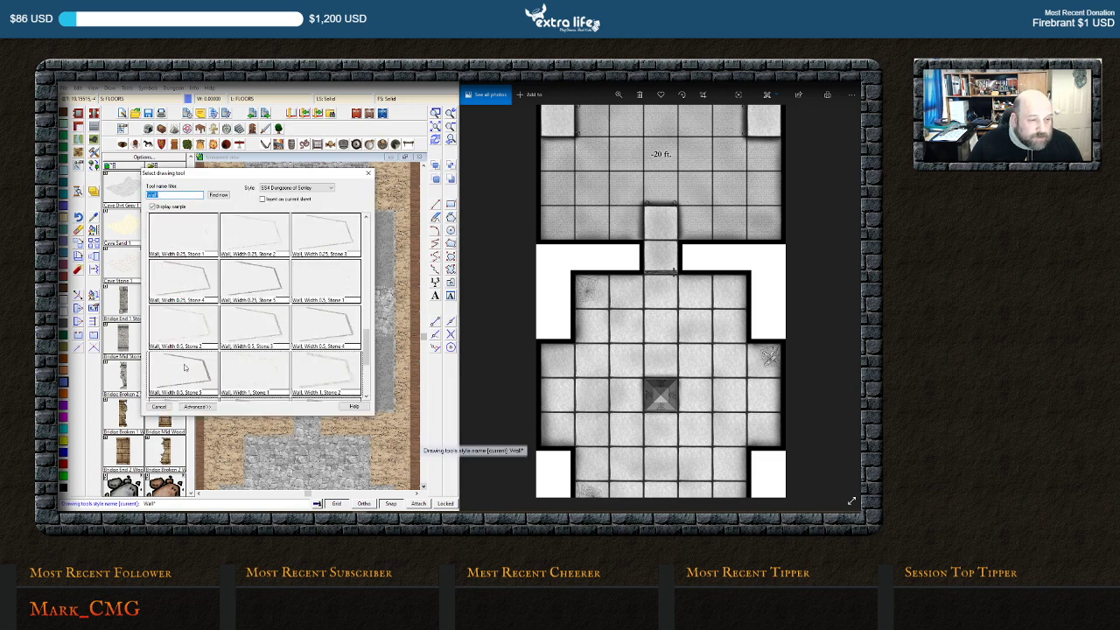
double_click(185, 367)
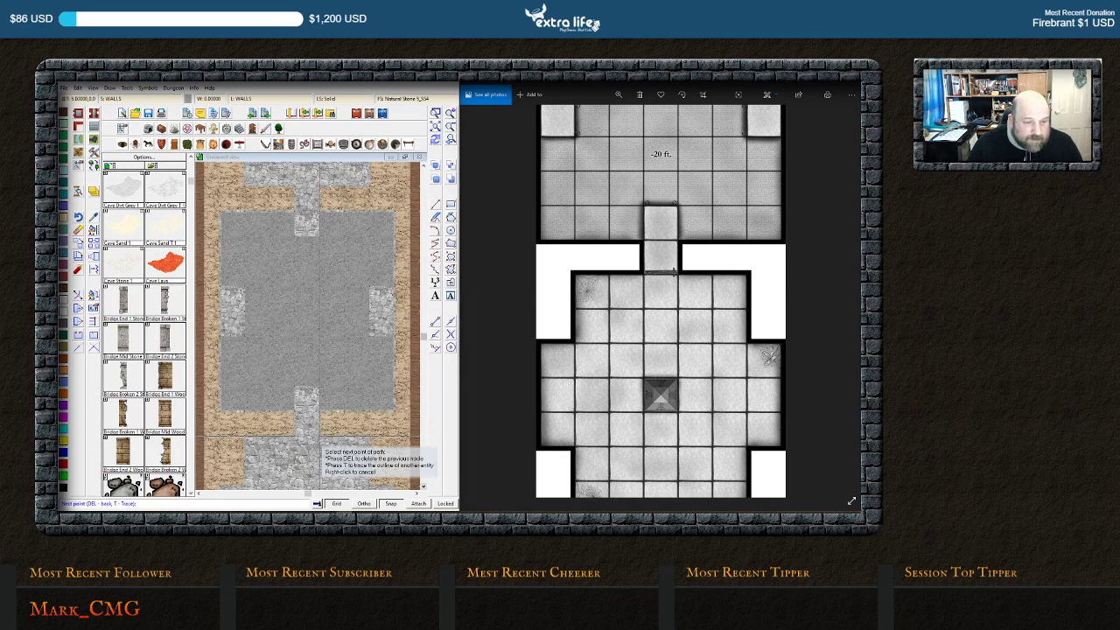
right_click(320, 446)
mouse_move(328, 515)
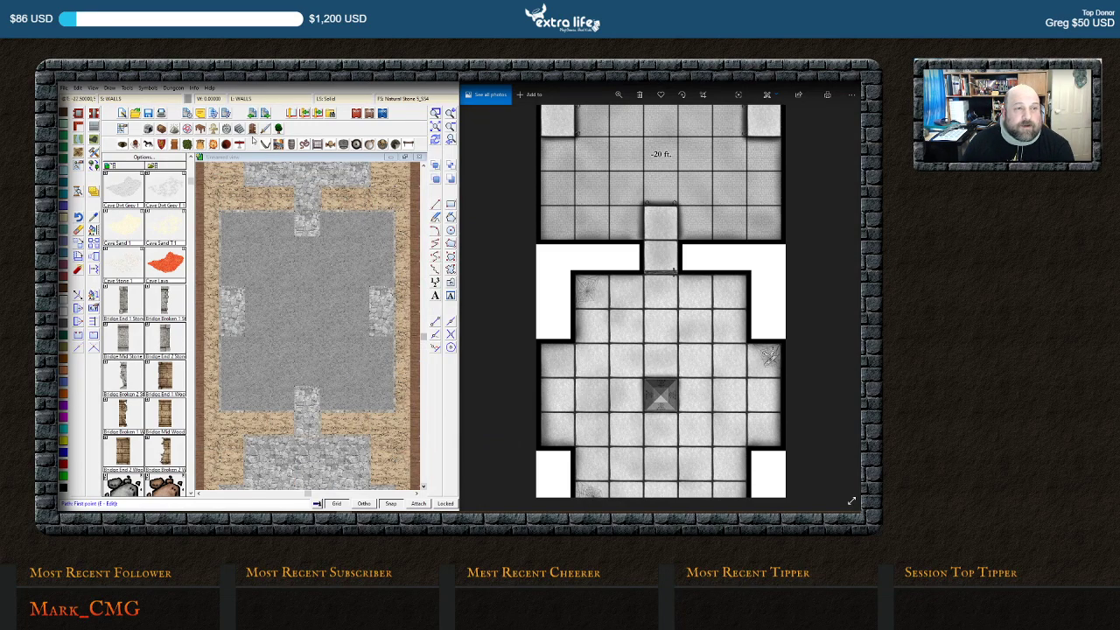
Place a single stone door symbol from the wall features catalog across the corridor's end at the cave entrance
left_click(213, 144)
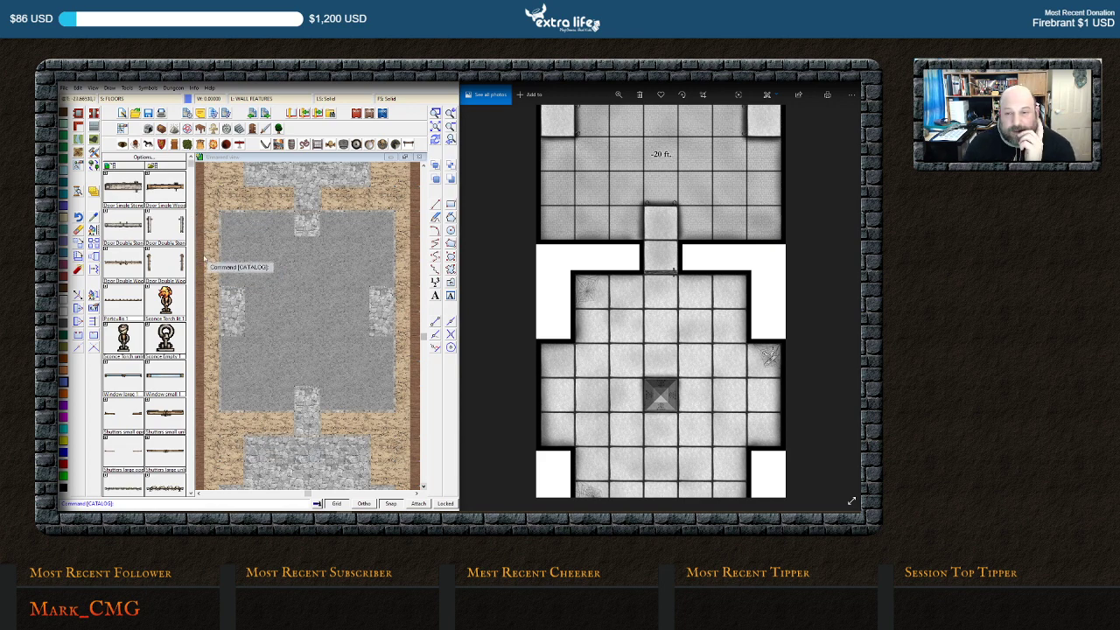
scroll(652, 399, "down", 5)
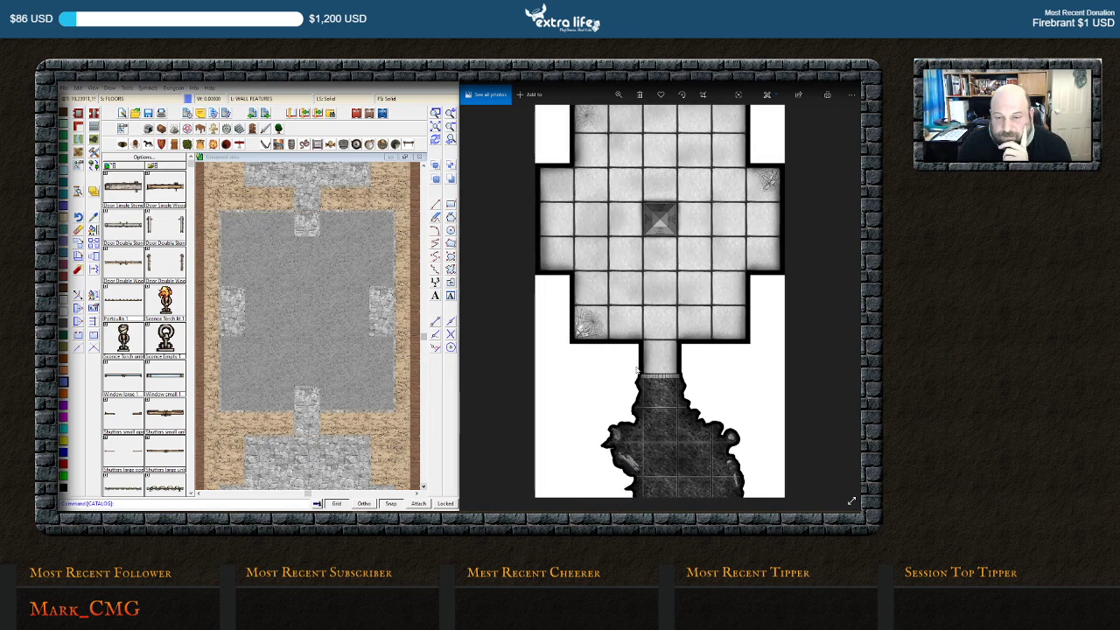
left_click(424, 487)
left_click(424, 486)
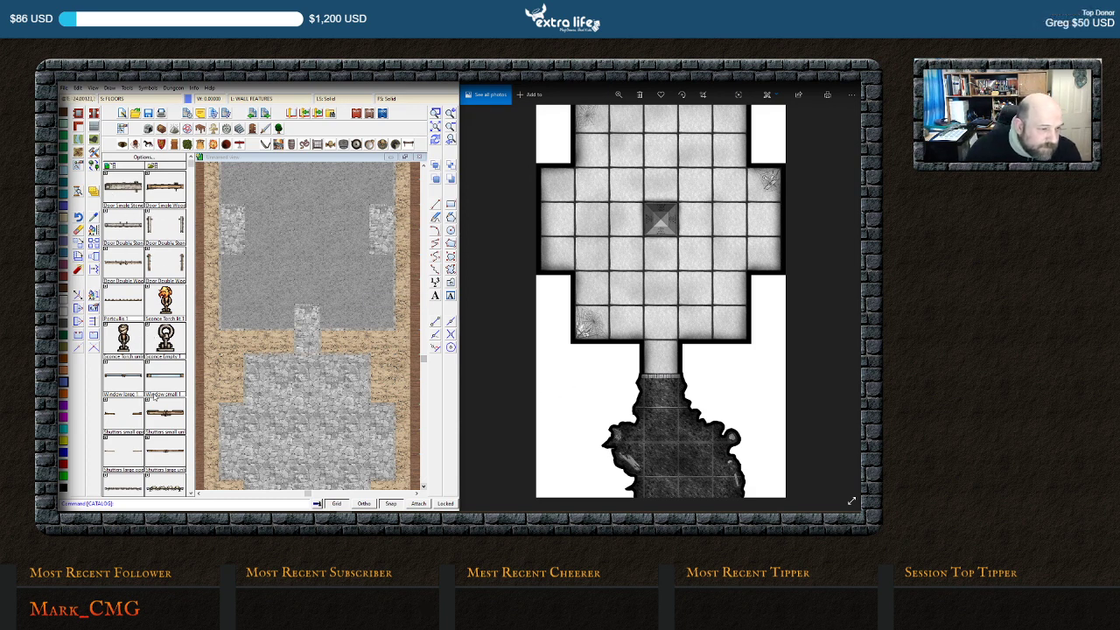
scroll(140, 368, "down", 2)
scroll(140, 366, "down", 4)
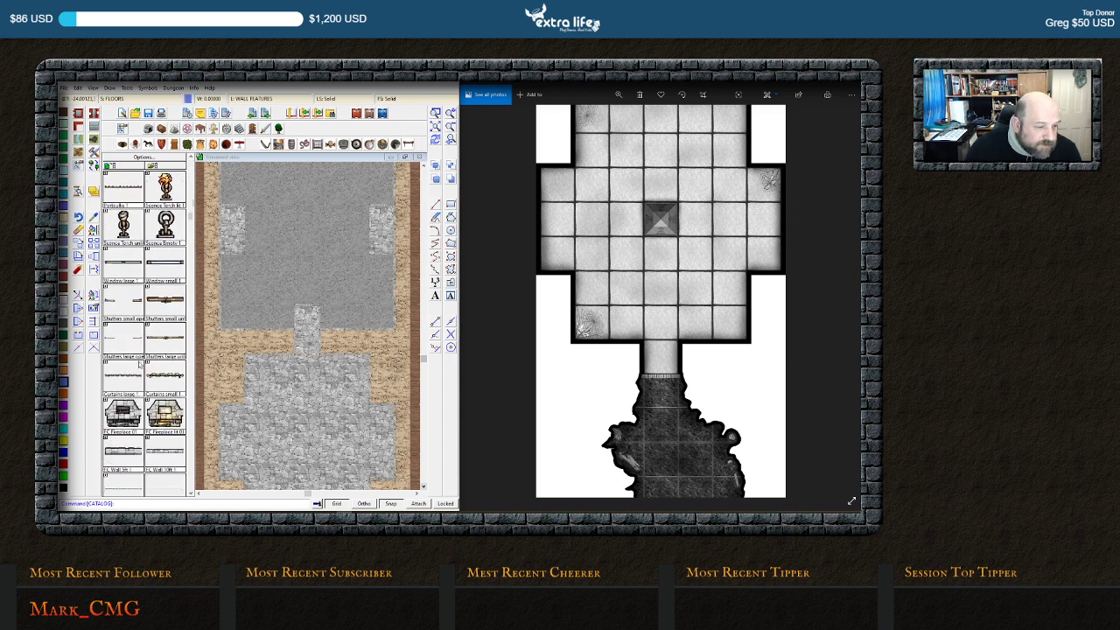
scroll(140, 366, "down", 5)
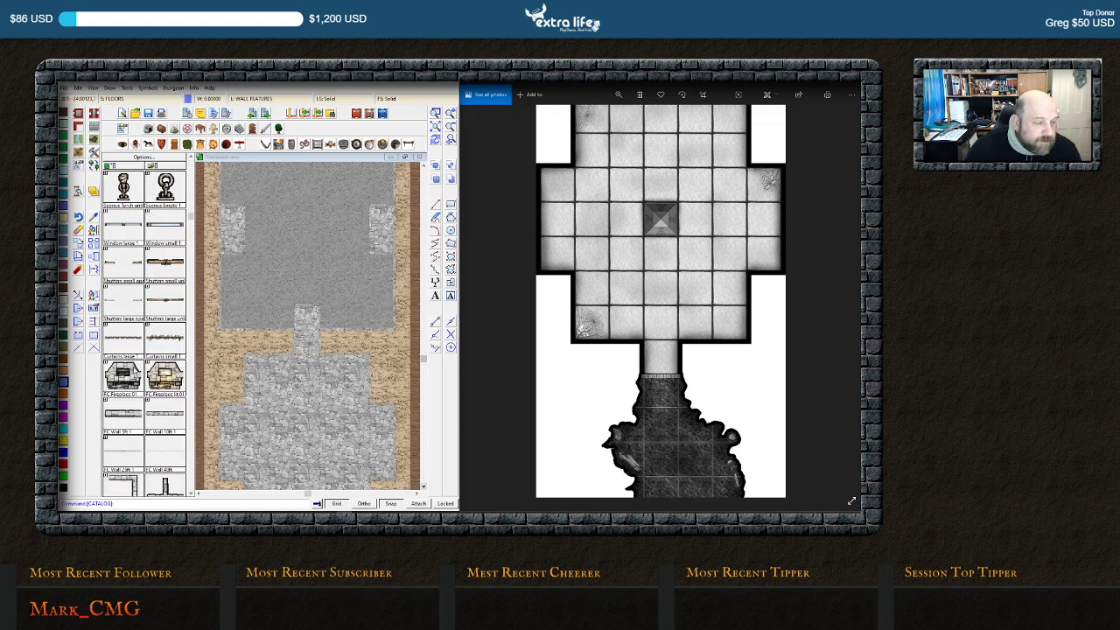
scroll(138, 357, "down", 5)
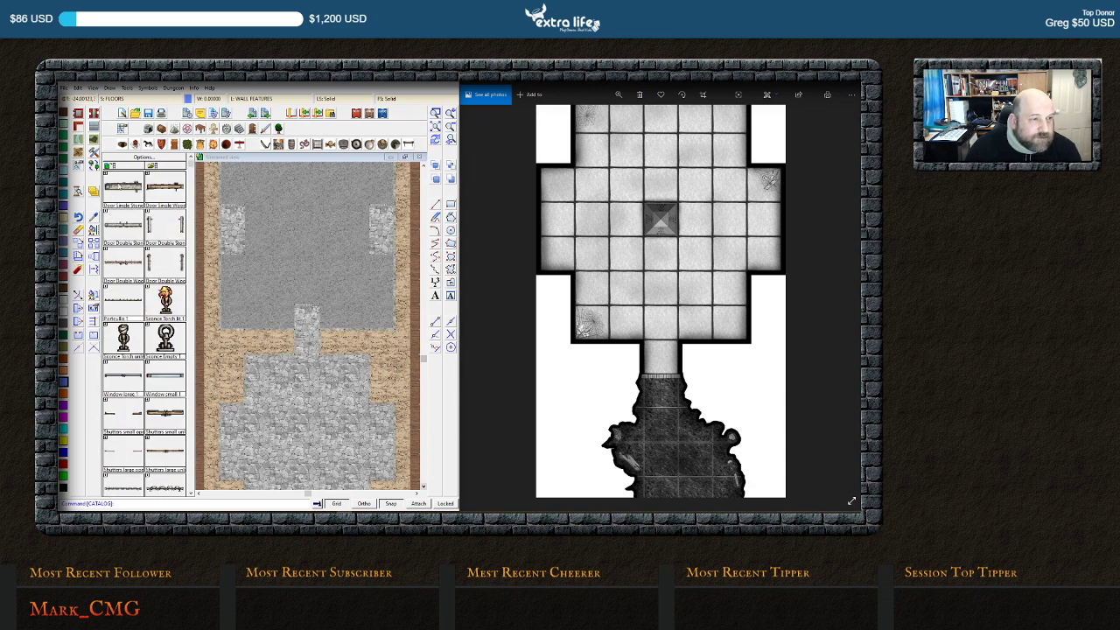
left_click(122, 191)
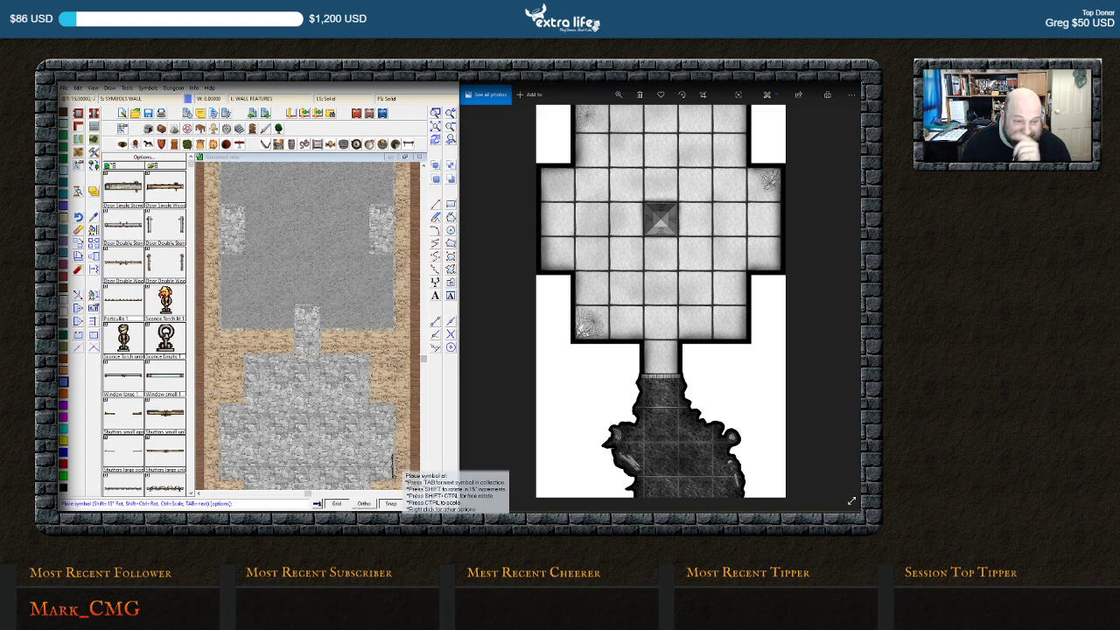
left_click(423, 485)
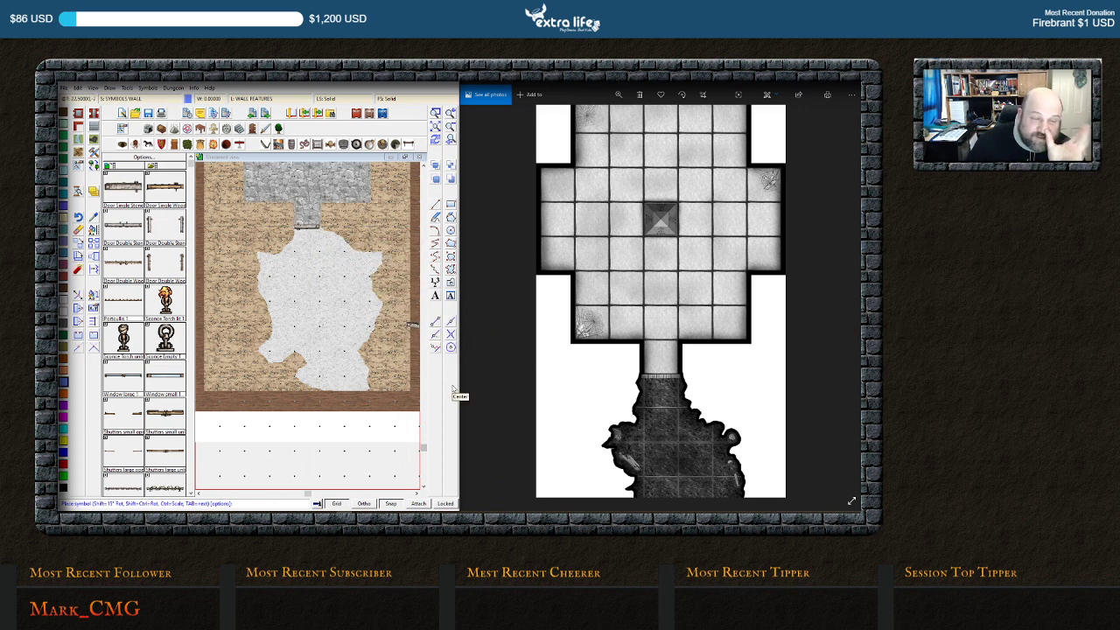
Place a single stone door across the south end of the sunken room's south corridor, matching the reference map
left_click(424, 166)
left_click(424, 165)
left_click(423, 165)
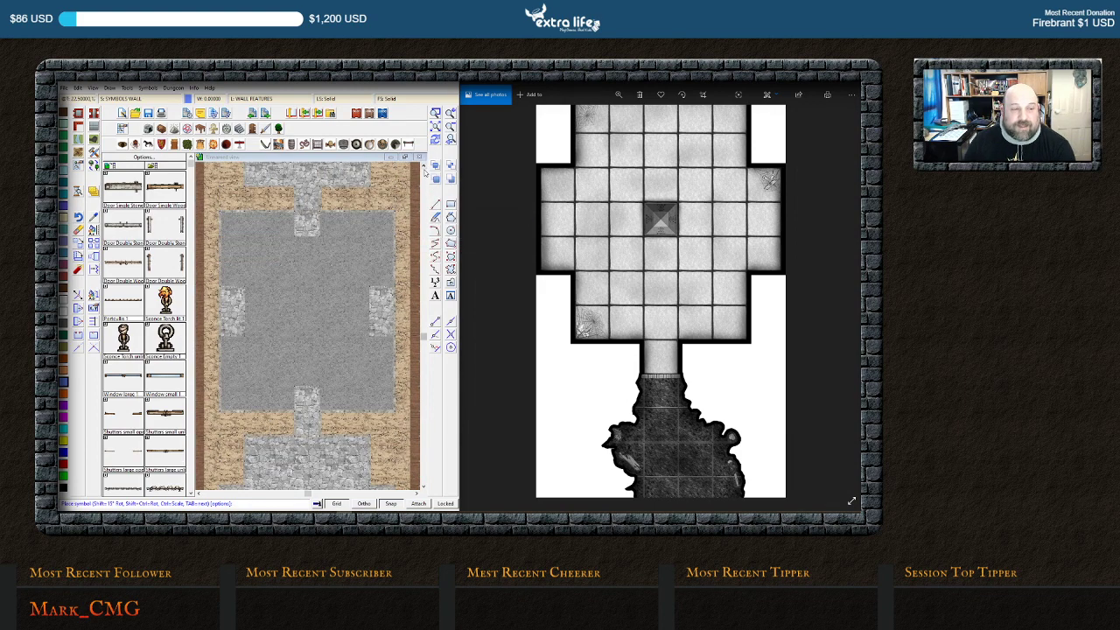
left_click(424, 489)
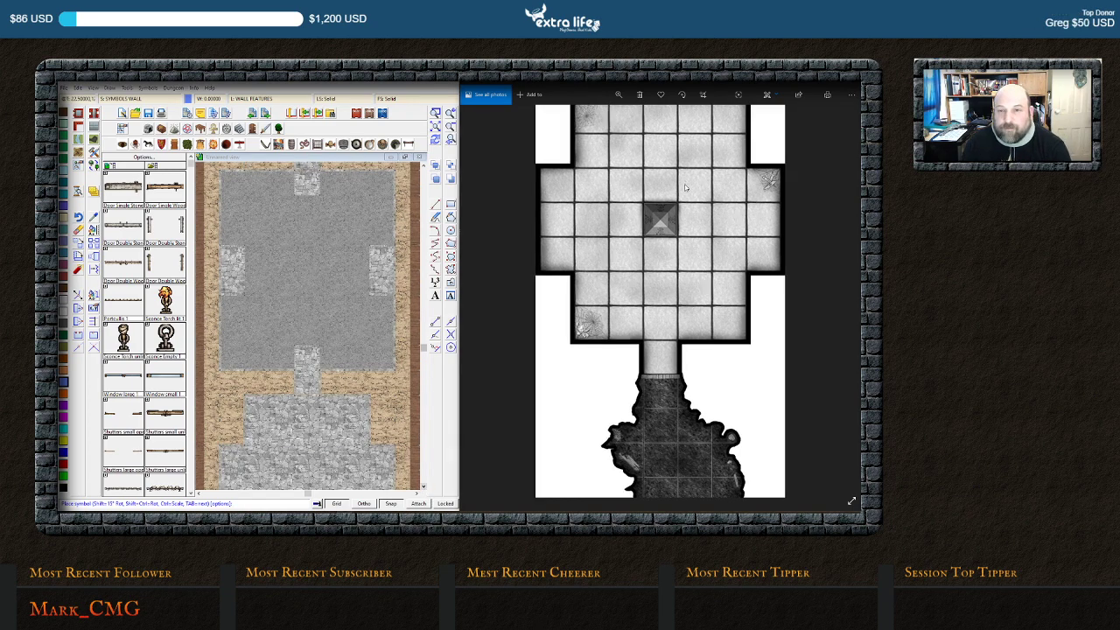
scroll(685, 187, "down", 3)
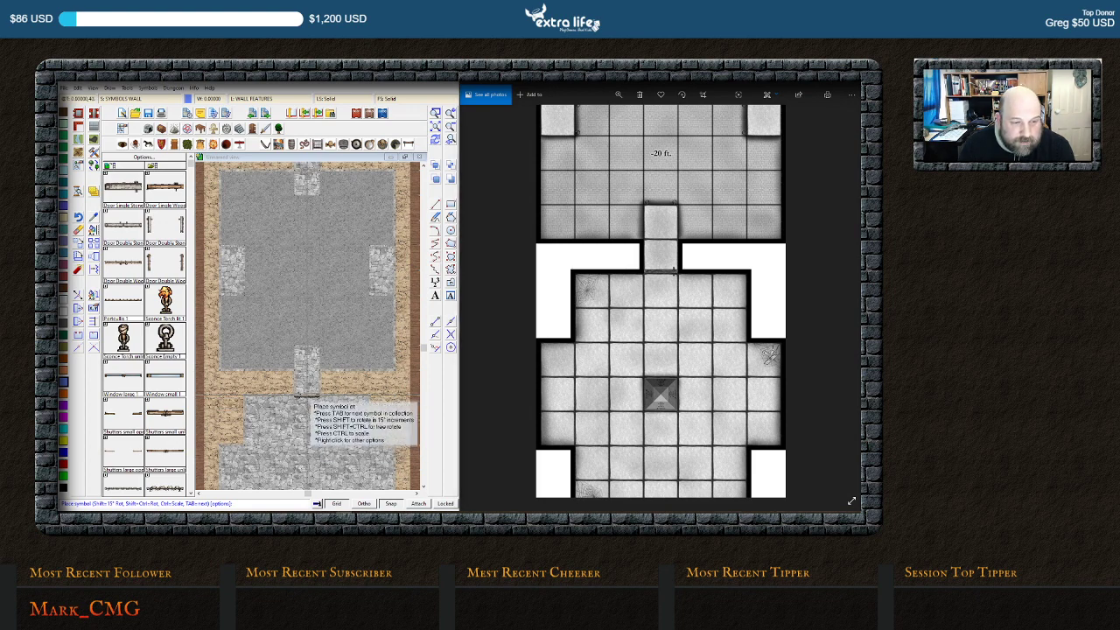
left_click(306, 395)
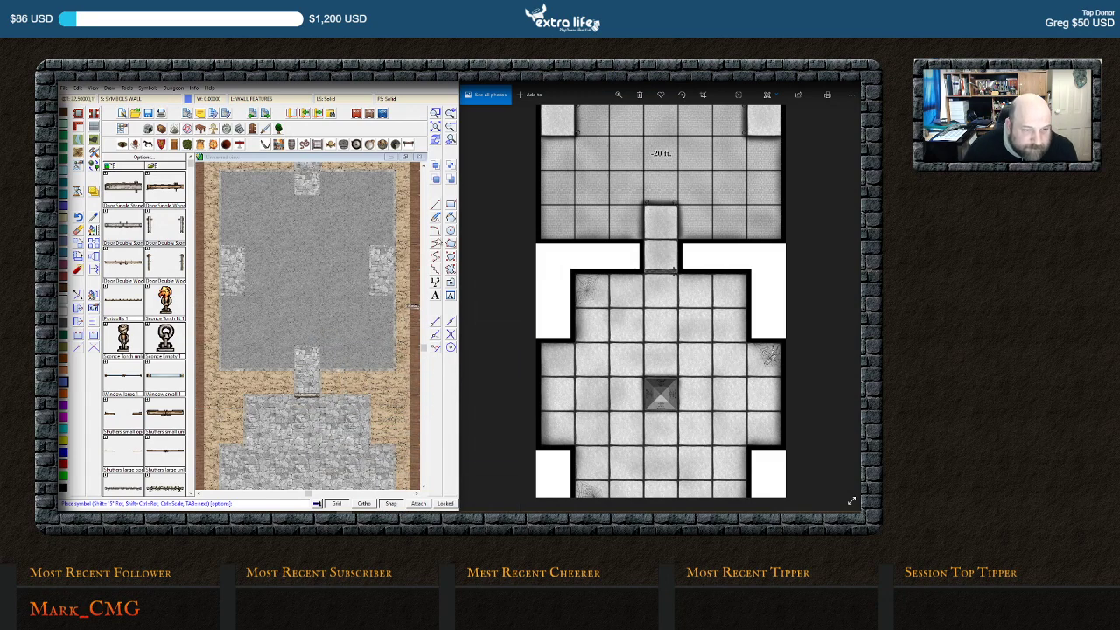
Place a single stone door across the north corridor where it meets the sunken room's north edge
left_click(425, 167)
left_click(424, 167)
left_click(424, 167)
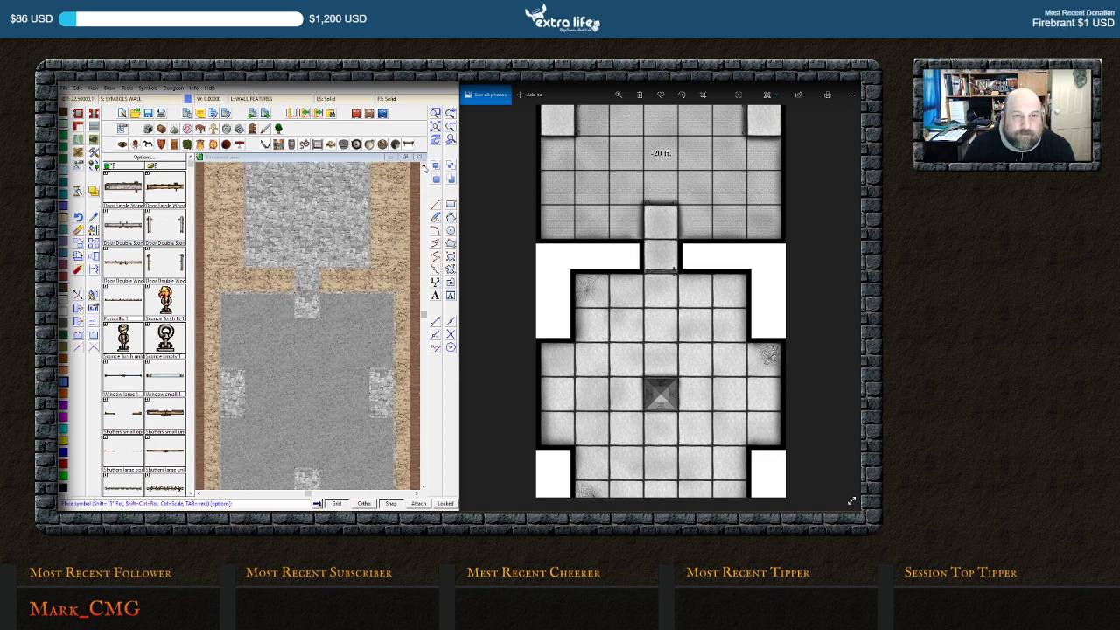
left_click(424, 167)
left_click(425, 167)
left_click(425, 167)
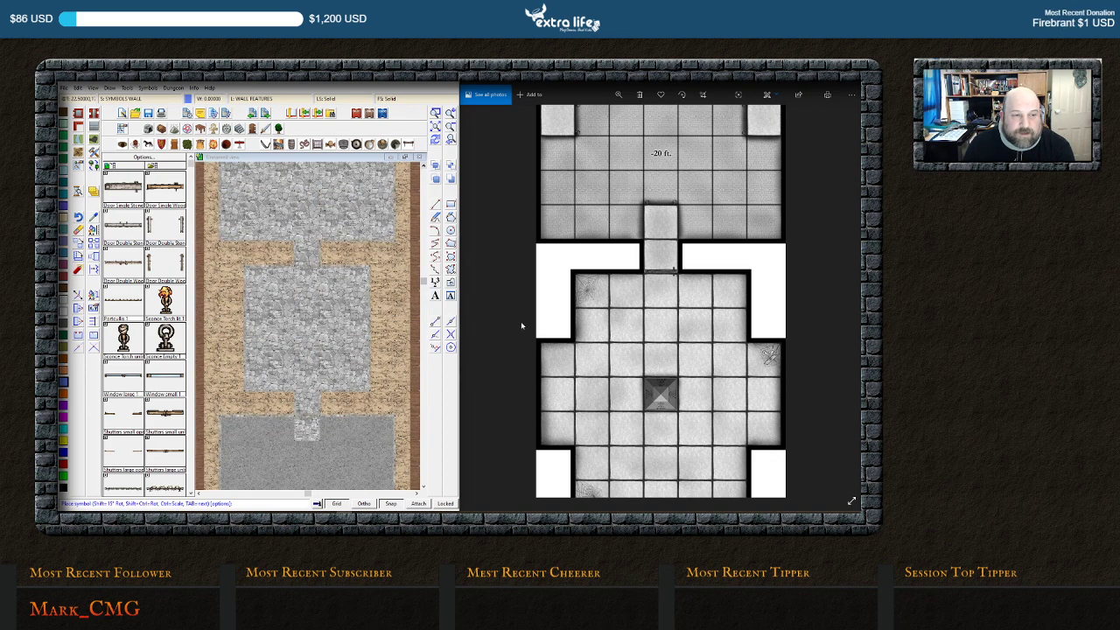
scroll(661, 169, "up", 5)
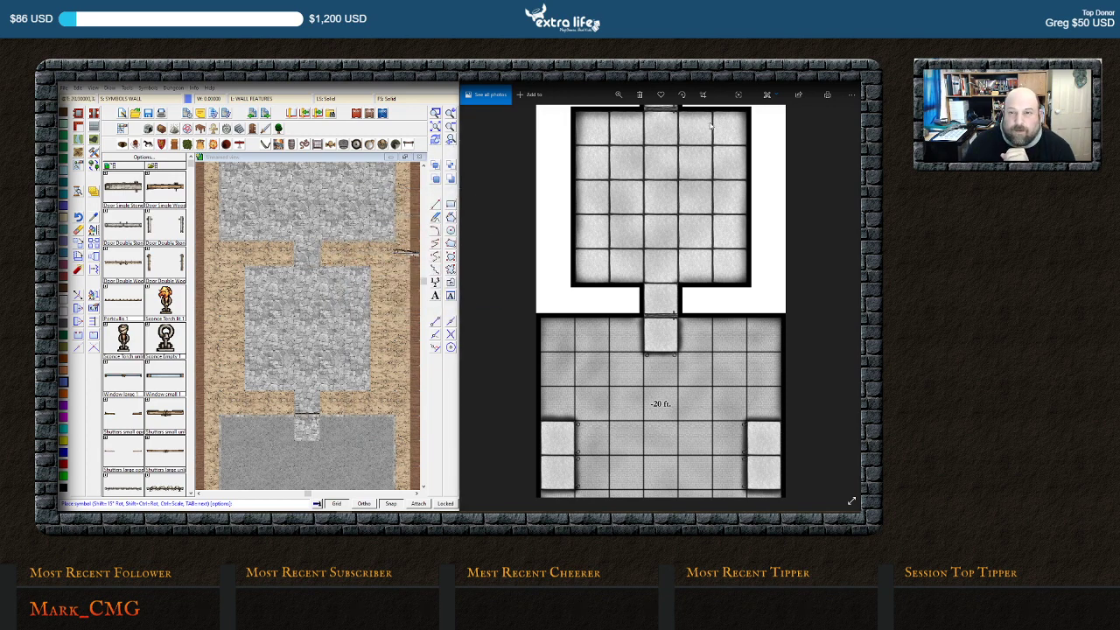
Place a single stone door where the square middle room's north corridor meets its north edge, matching the reference map
scroll(687, 443, "up", 5)
mouse_move(686, 443)
left_mouse_down()
mouse_move(671, 507)
mouse_move(676, 439)
left_mouse_up()
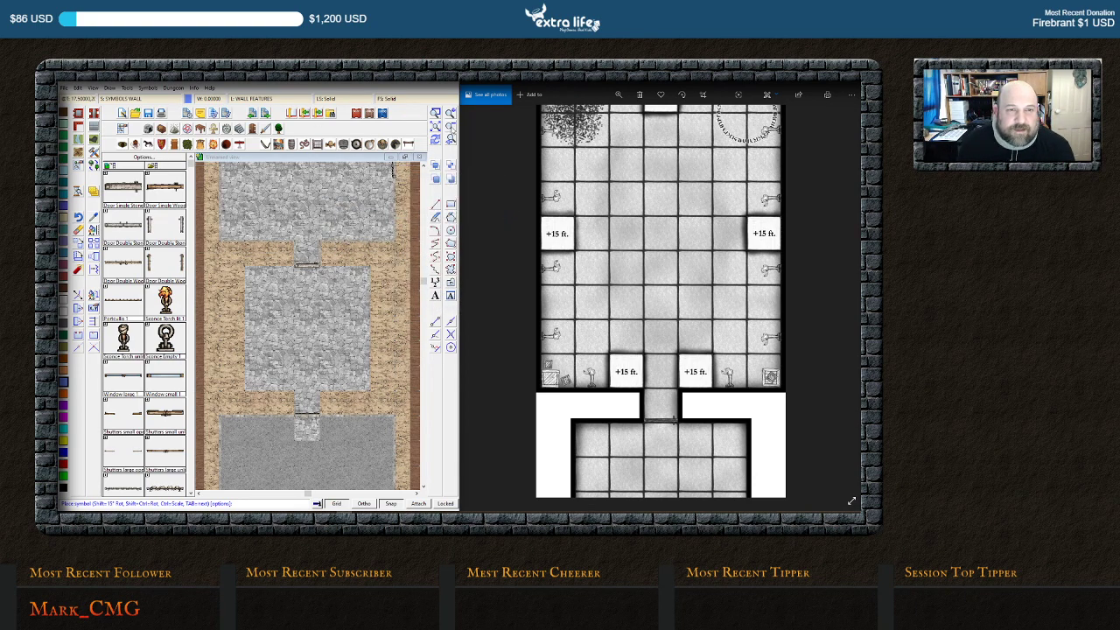
left_click(450, 129)
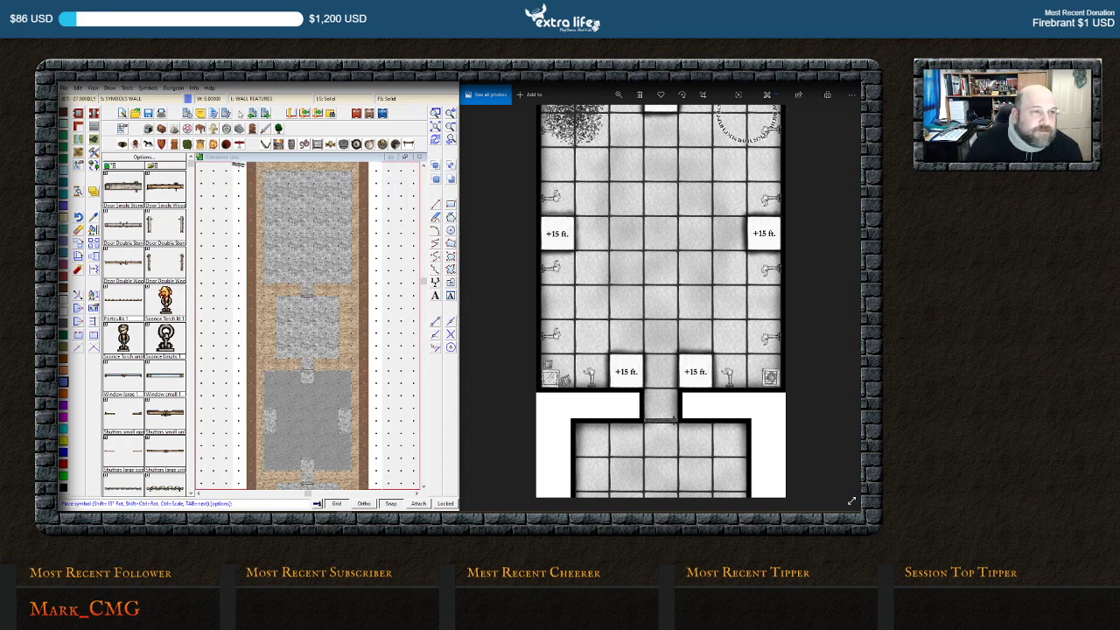
left_click(286, 99)
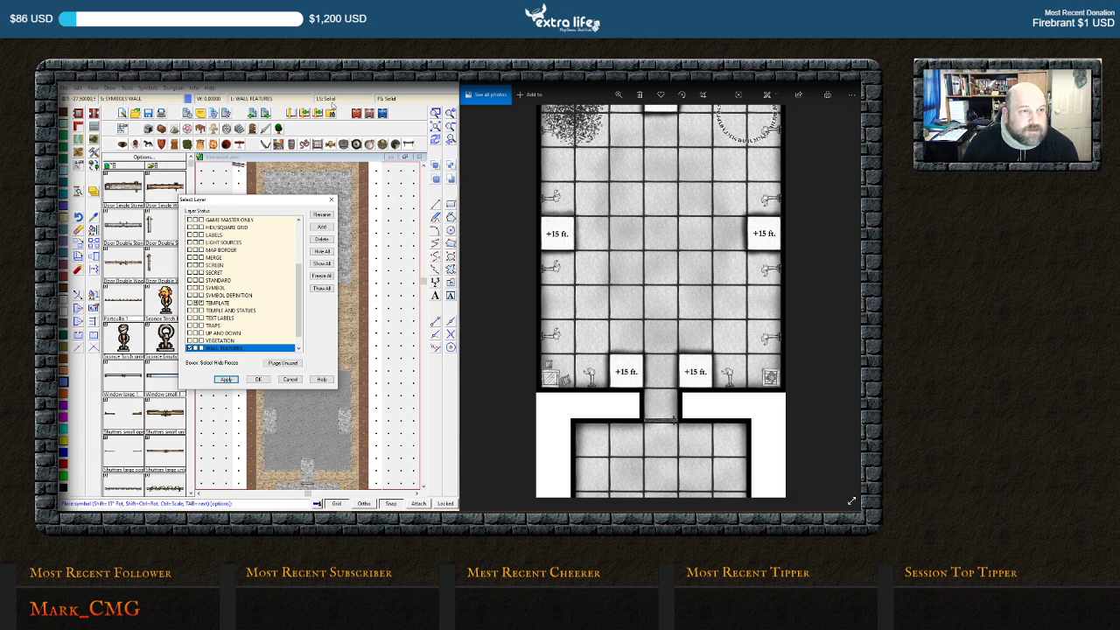
left_click(289, 378)
left_click(346, 102)
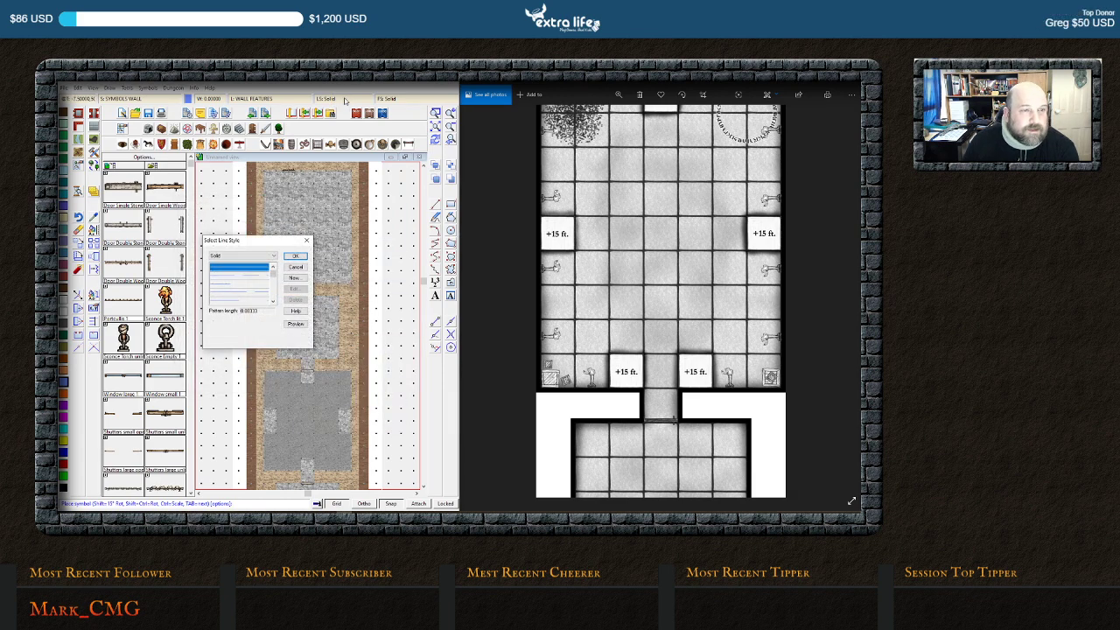
left_click(294, 267)
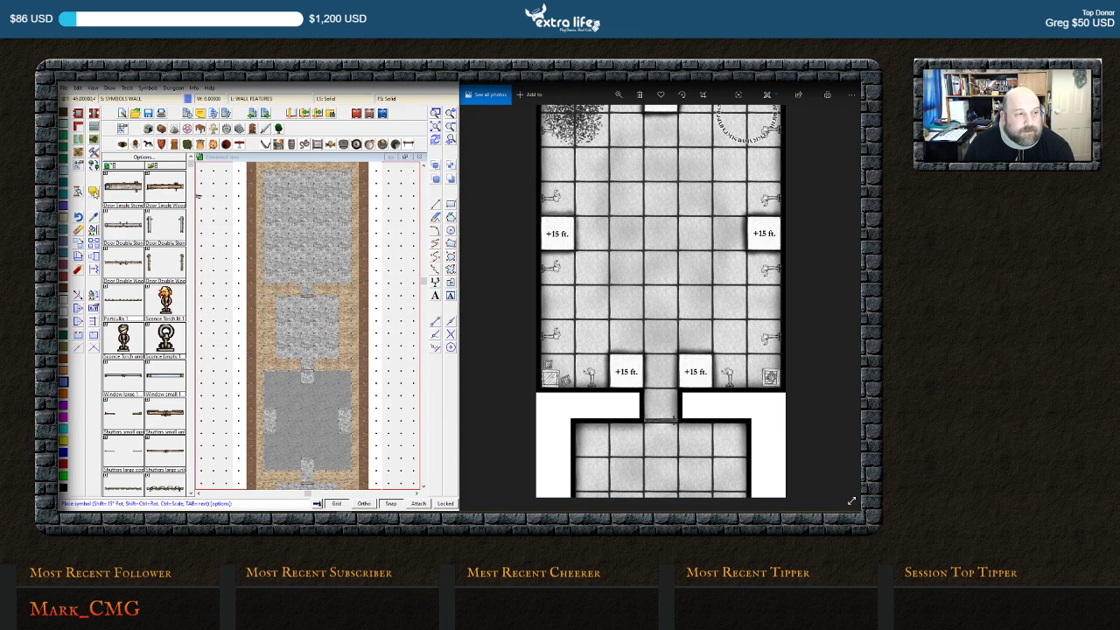
Activate the sheet effects for the drawing and apply them to the map
right_click(93, 192)
left_click(115, 197)
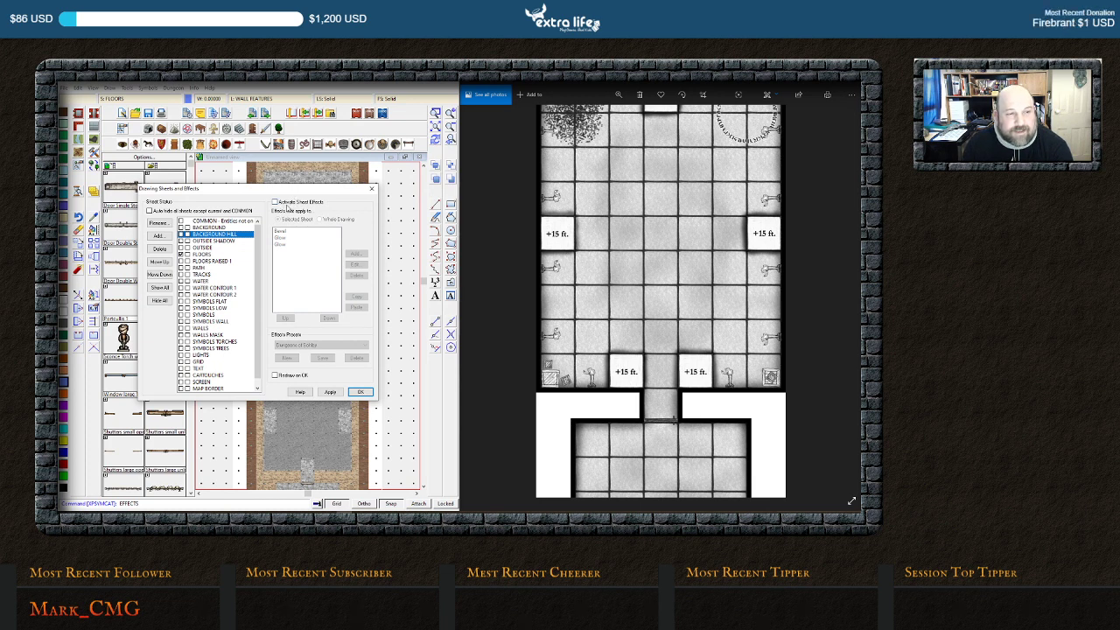
left_click(275, 202)
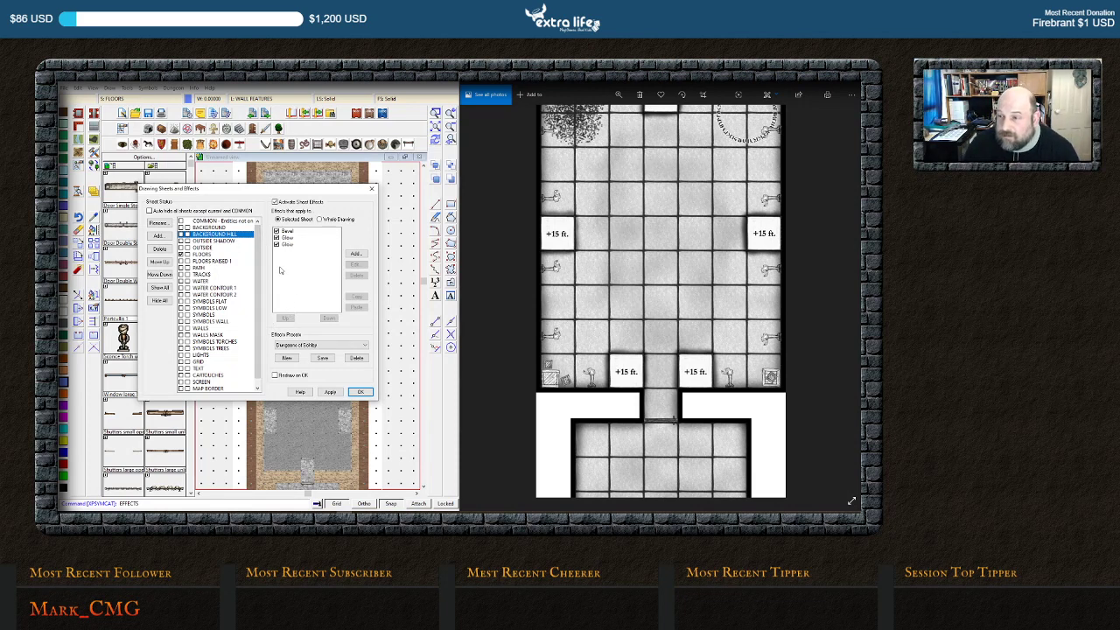
left_click(330, 392)
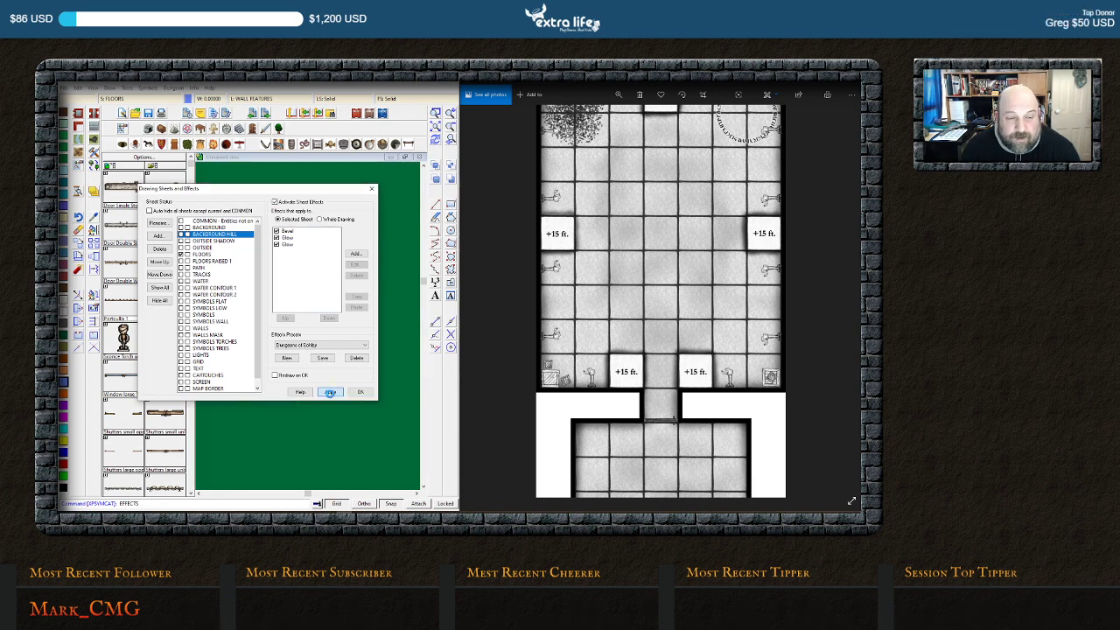
left_click(360, 391)
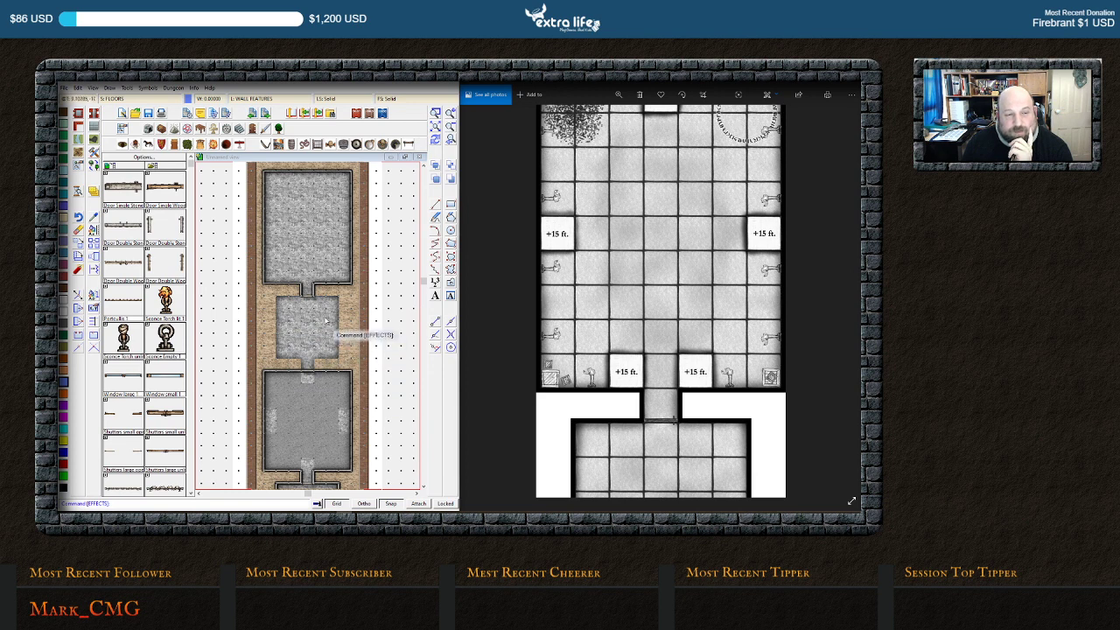
Examine the walls and shading of the rooms with effects on, closing in on the square middle room
left_click(423, 487)
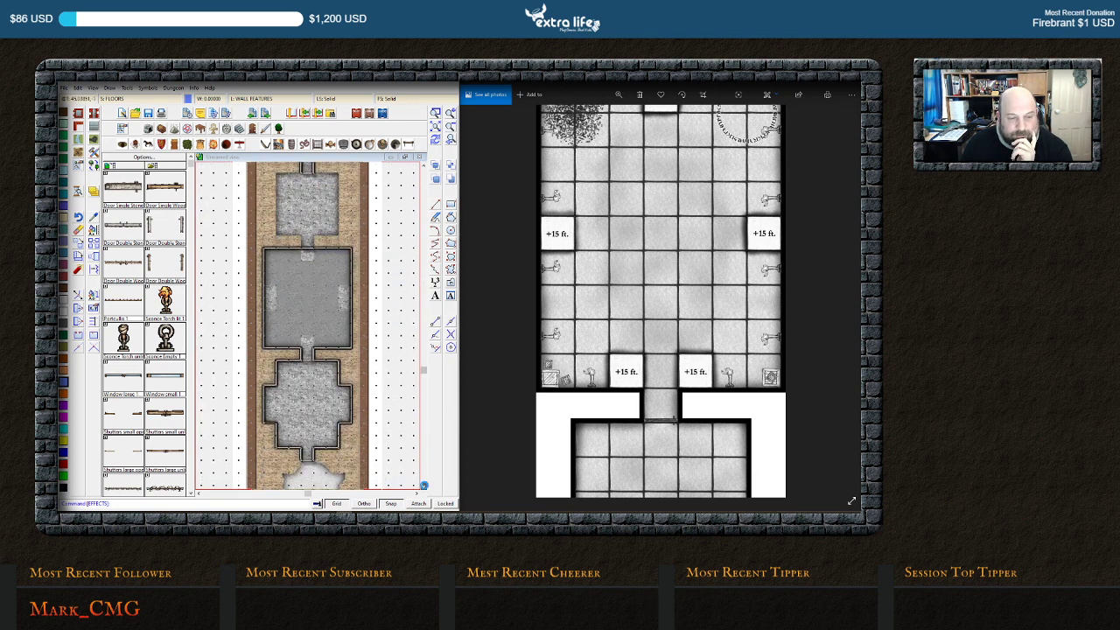
left_click(423, 166)
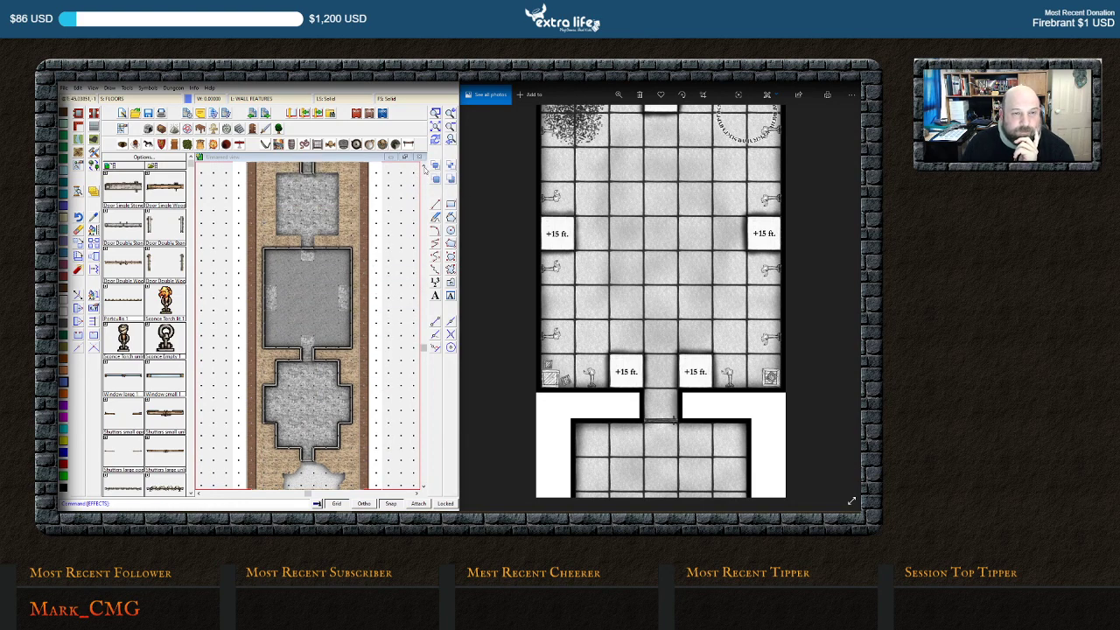
left_click(424, 166)
left_click(424, 166)
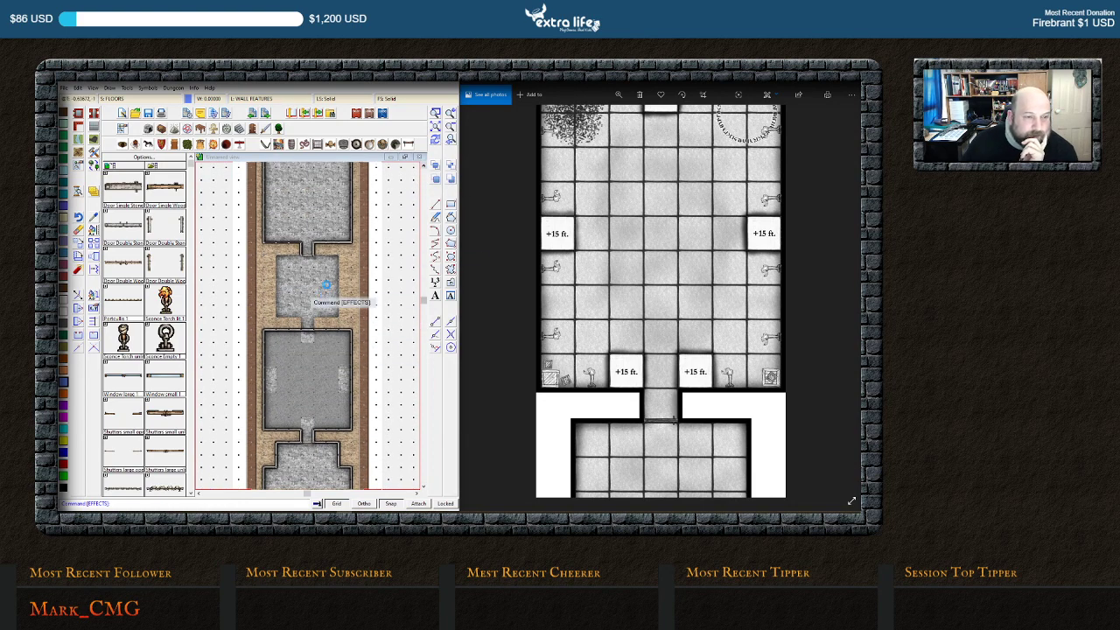
scroll(325, 284, "up", 4)
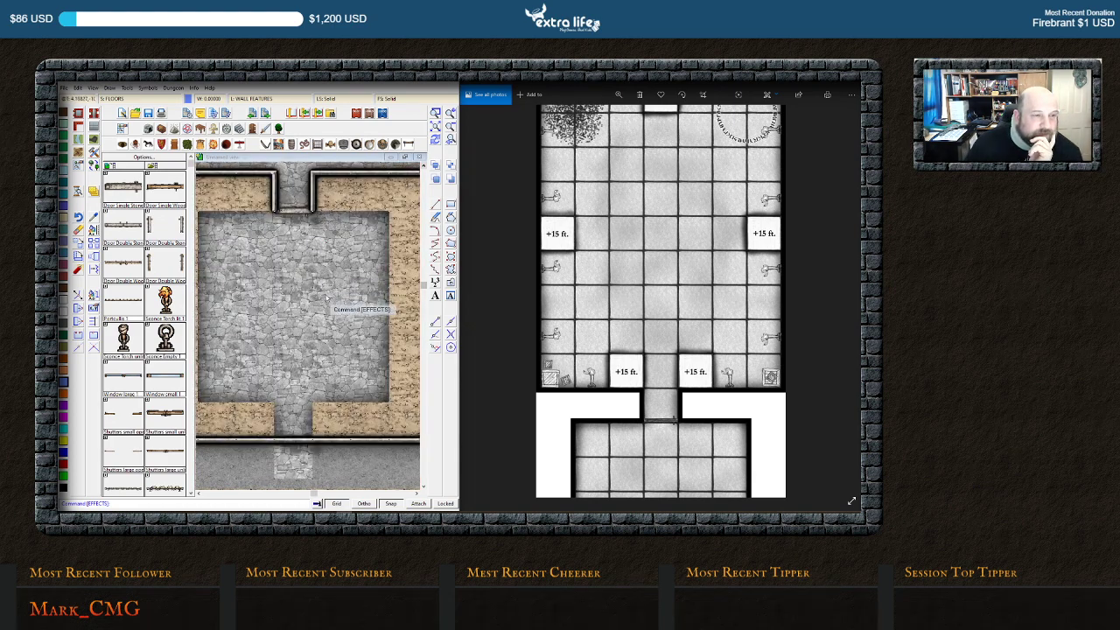
scroll(331, 298, "down", 1)
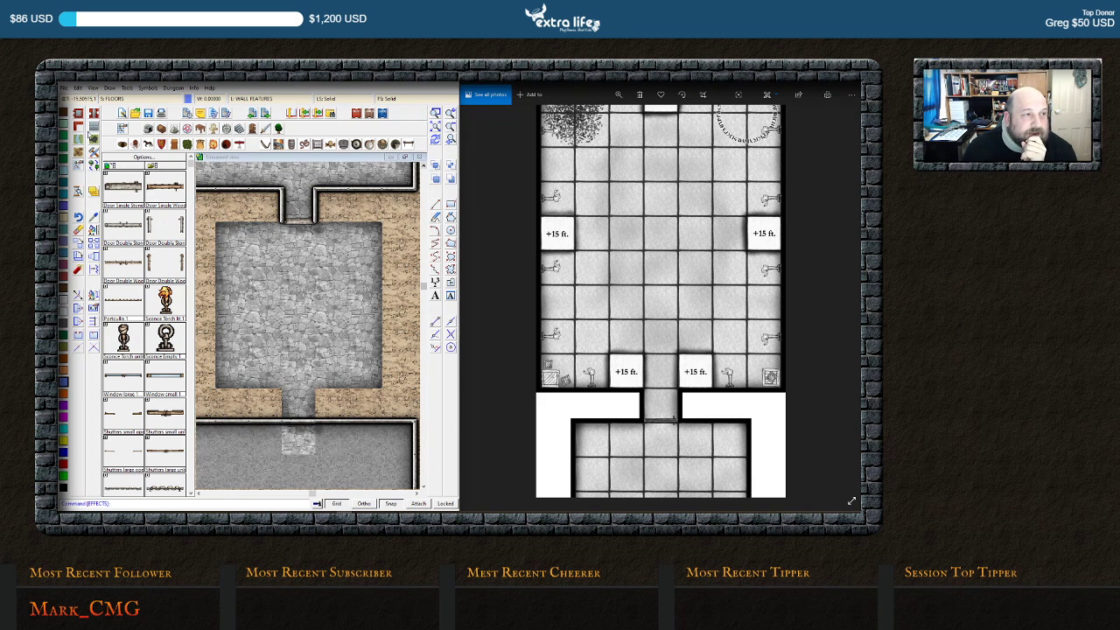
right_click(308, 290)
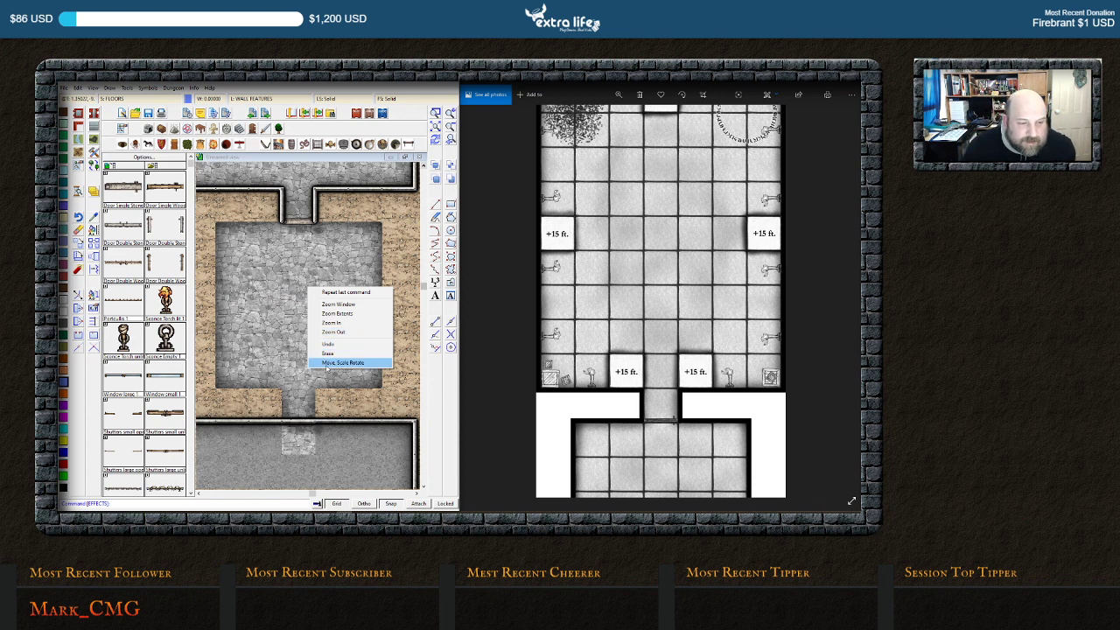
left_click(330, 362)
left_click(349, 409)
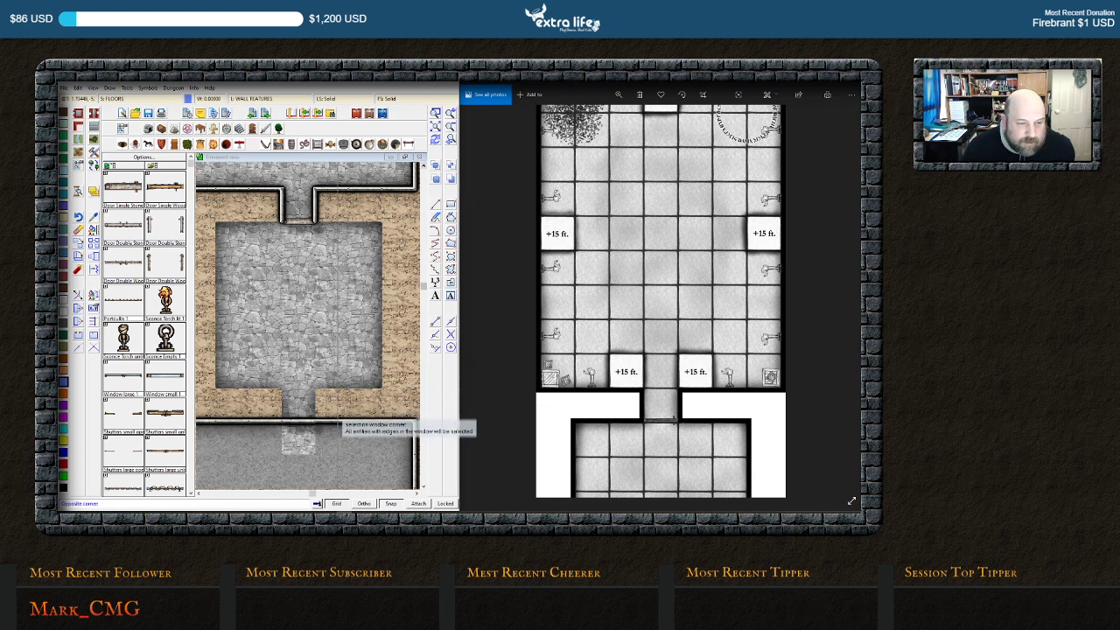
left_click(348, 411)
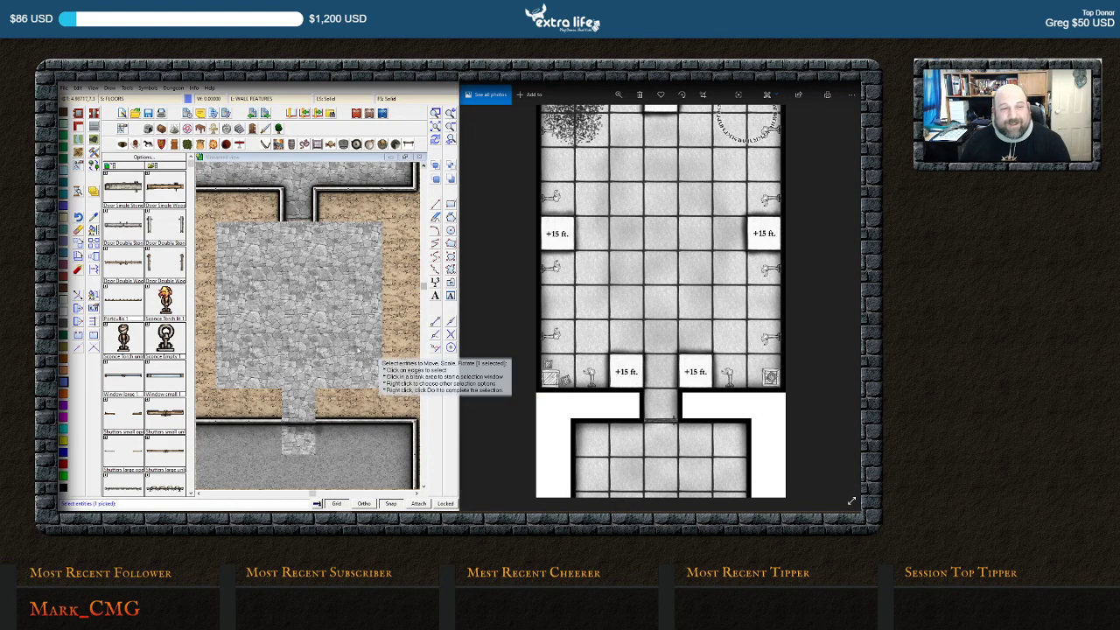
key("Escape")
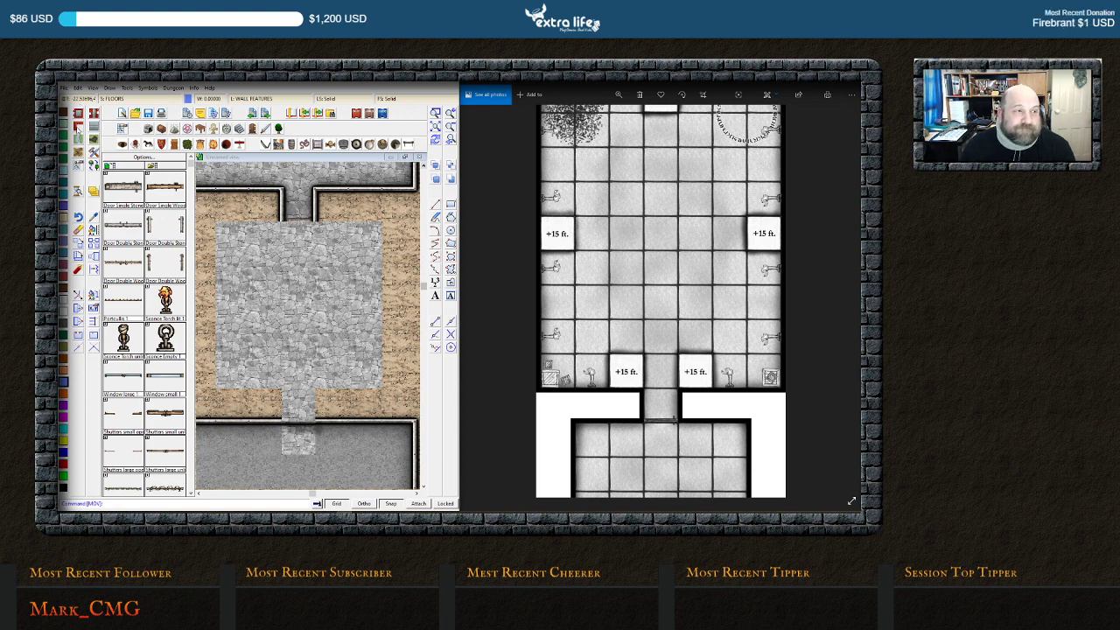
Draw walls along both sides of the square middle room and its corridors using the Wall, Width 0.5, Stone 5 tool
left_click(77, 126)
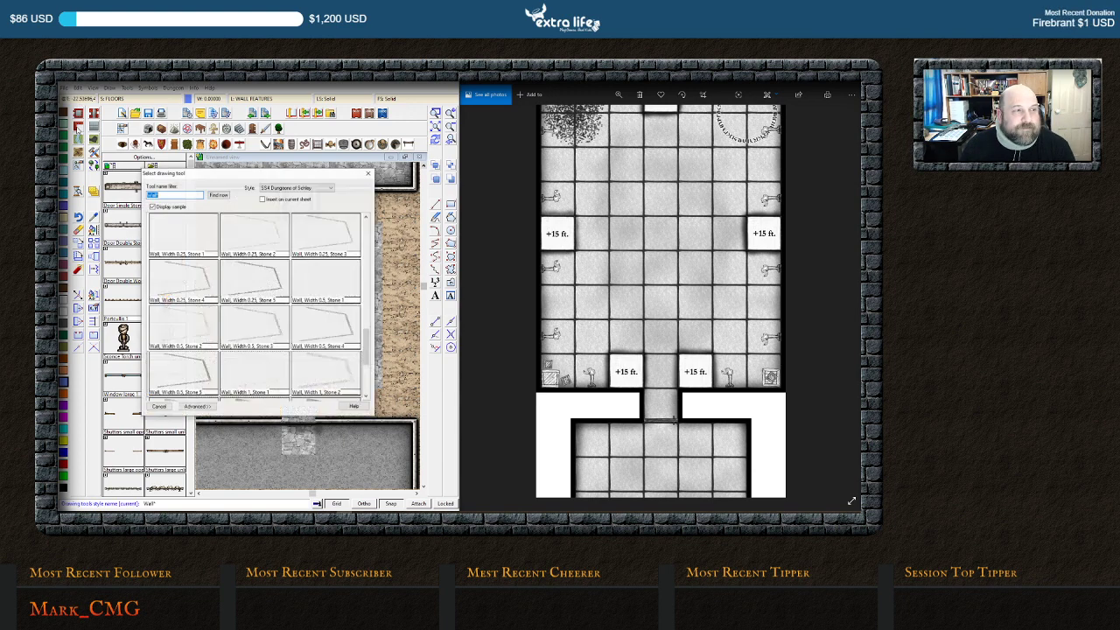
double_click(201, 370)
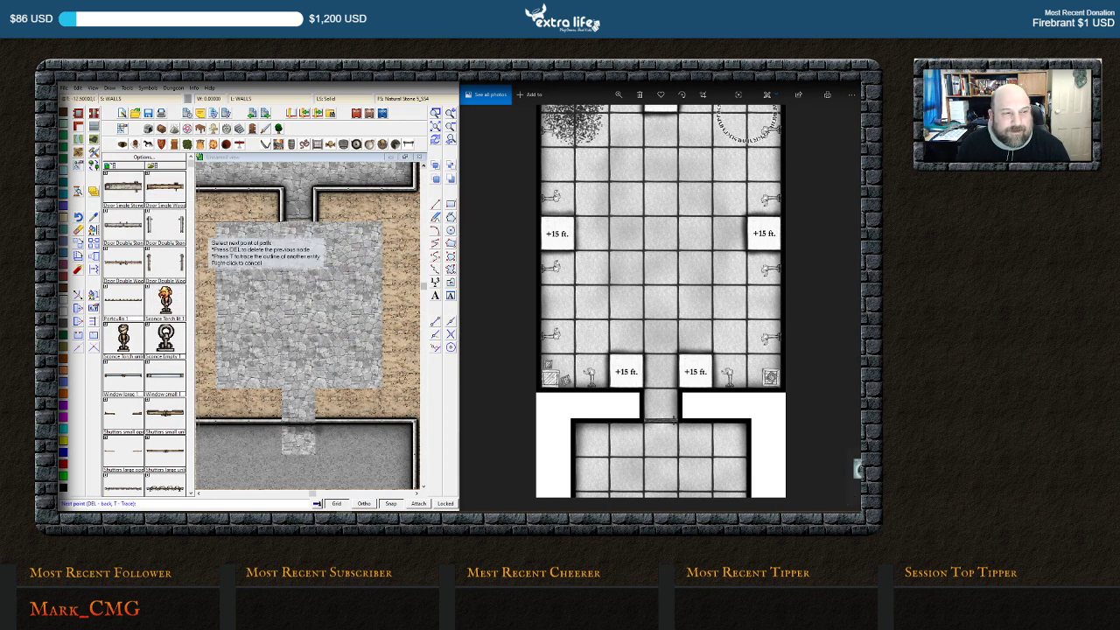
left_click(236, 347)
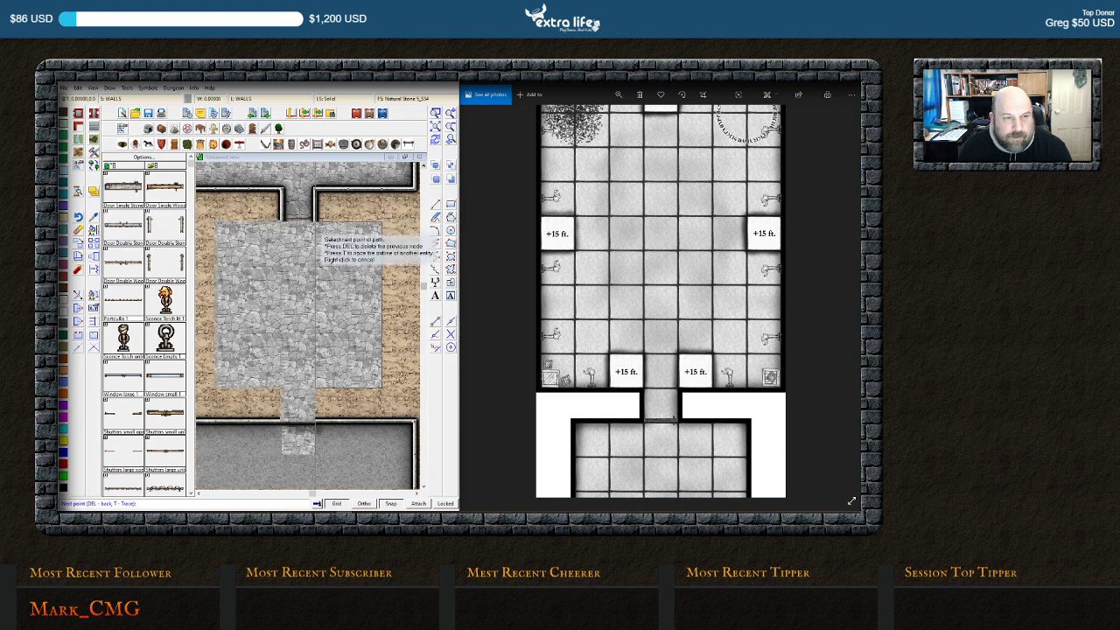
right_click(348, 269)
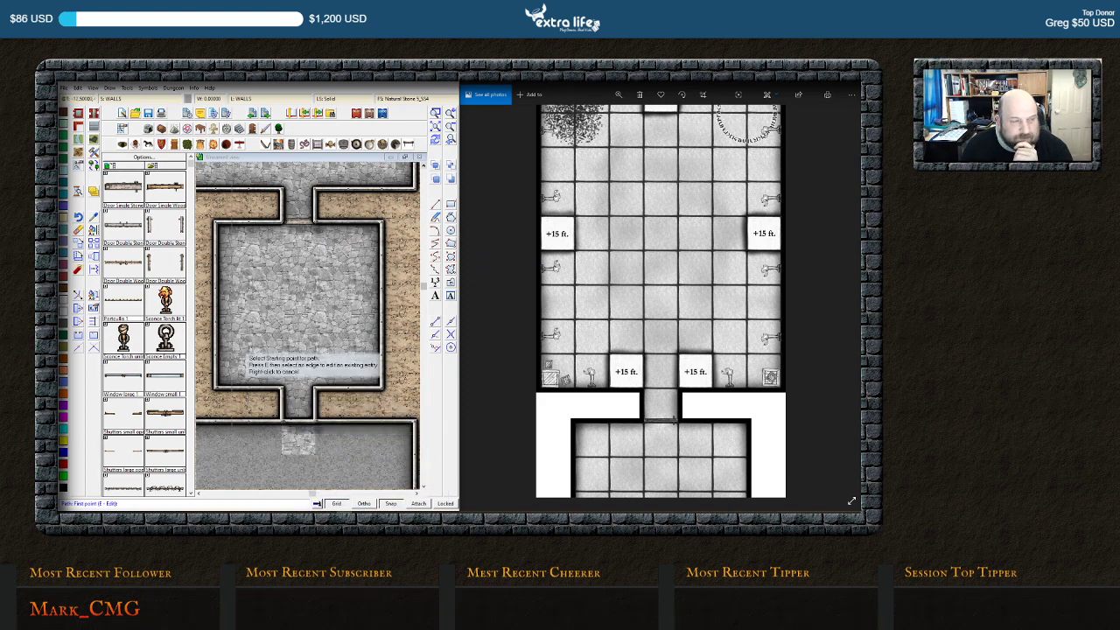
left_click(129, 187)
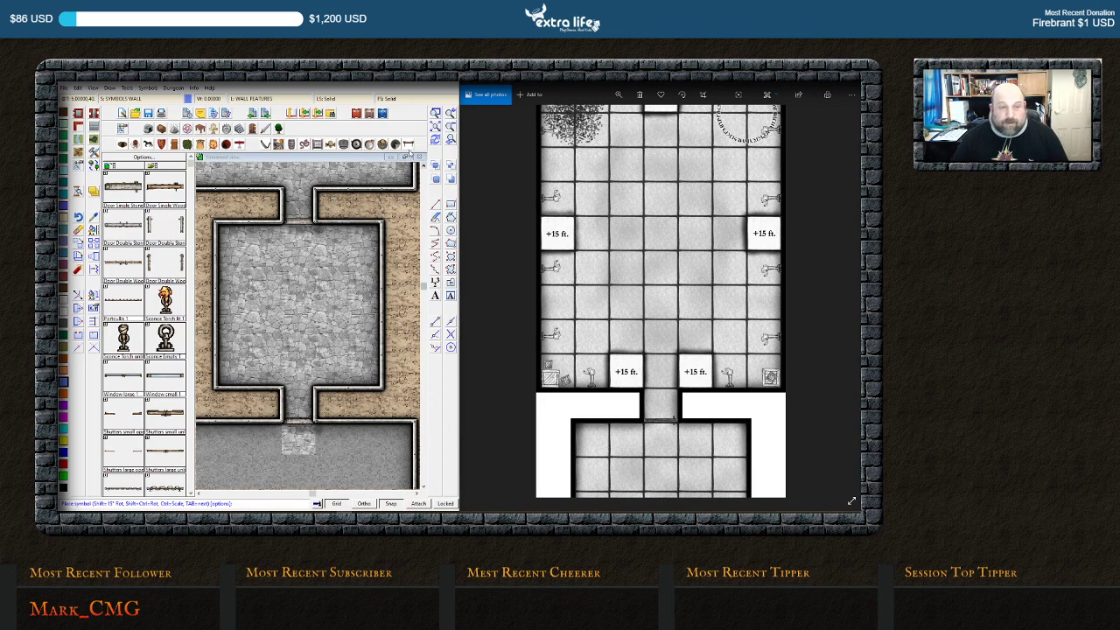
scroll(293, 302, "down", 3)
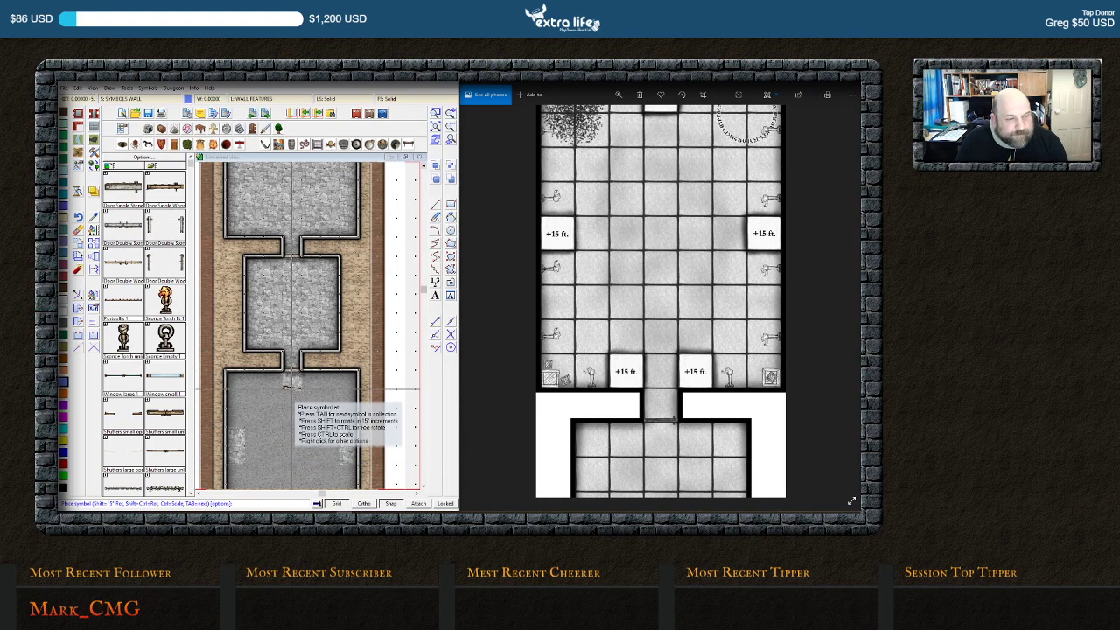
scroll(291, 385, "down", 1)
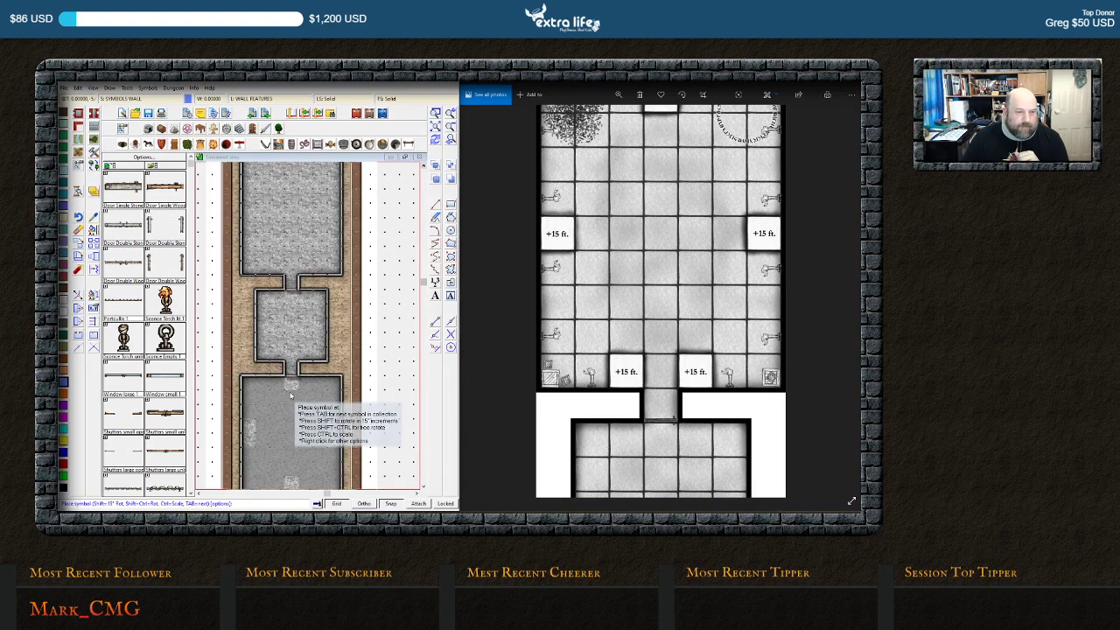
scroll(291, 395, "down", 1)
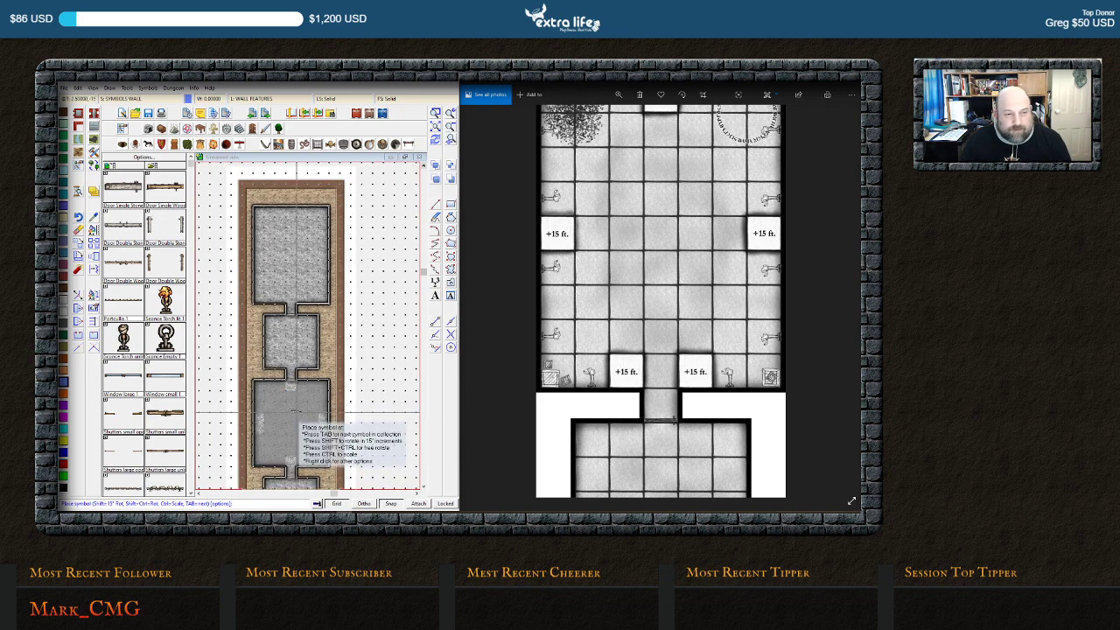
right_click(333, 325)
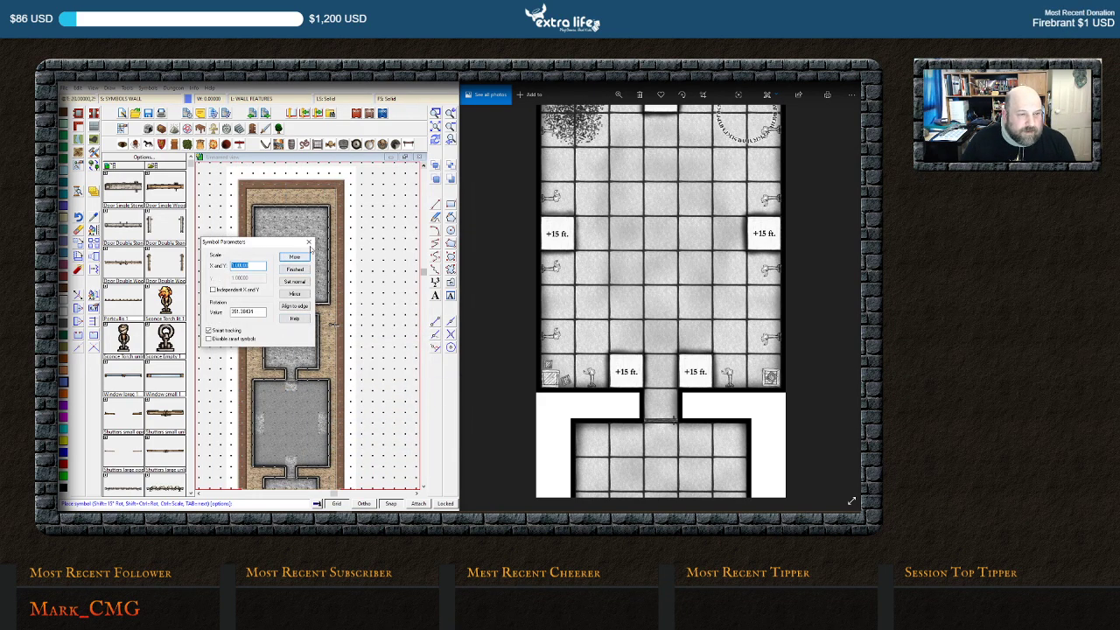
left_click(308, 242)
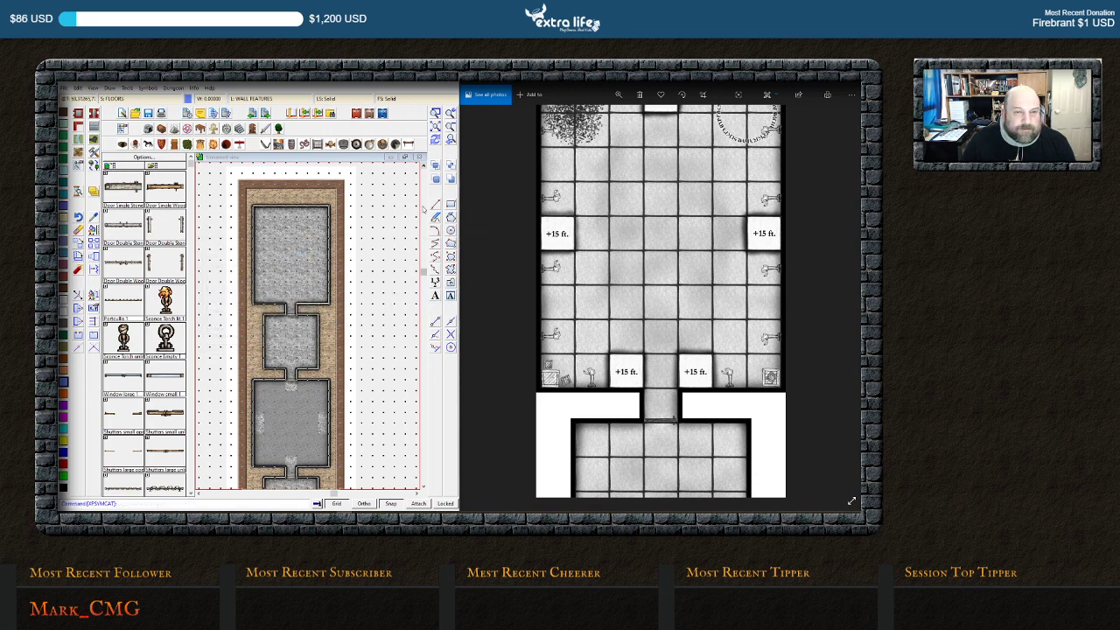
Examine the south end of the map around the cross-shaped room and the cave
left_click(422, 489)
left_click(422, 487)
left_click(423, 486)
left_click(423, 484)
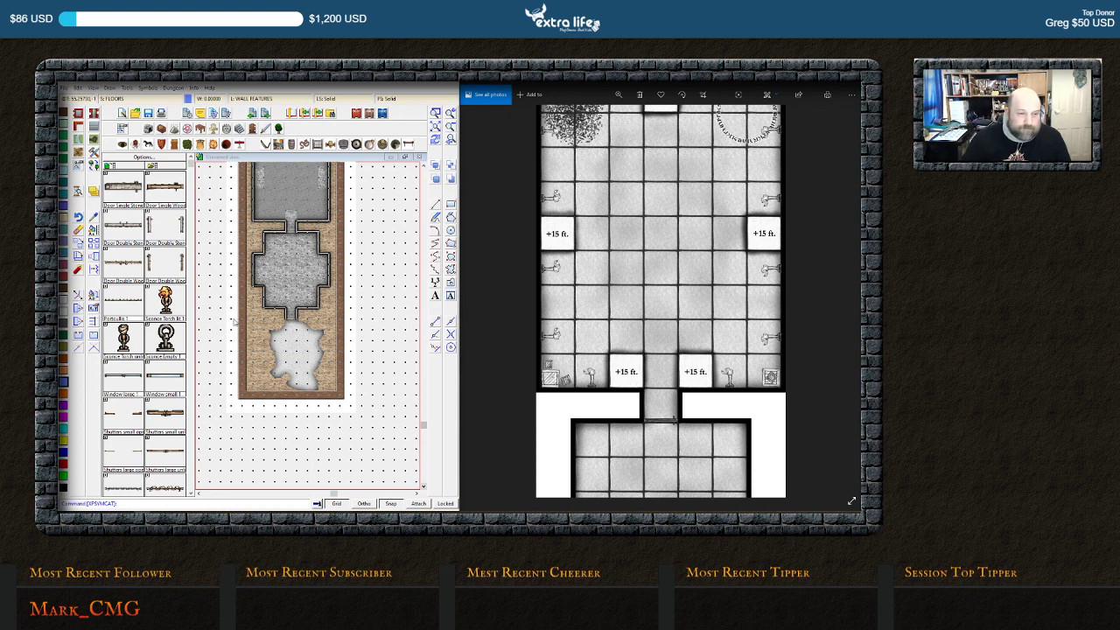
key("Escape")
right_click(286, 353)
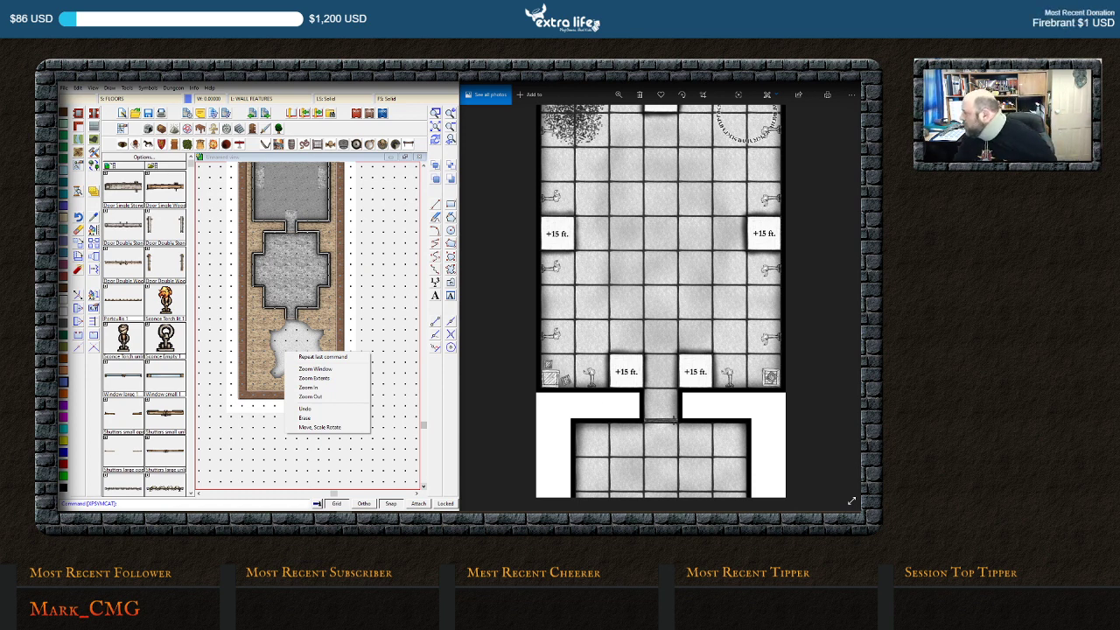
key("Escape")
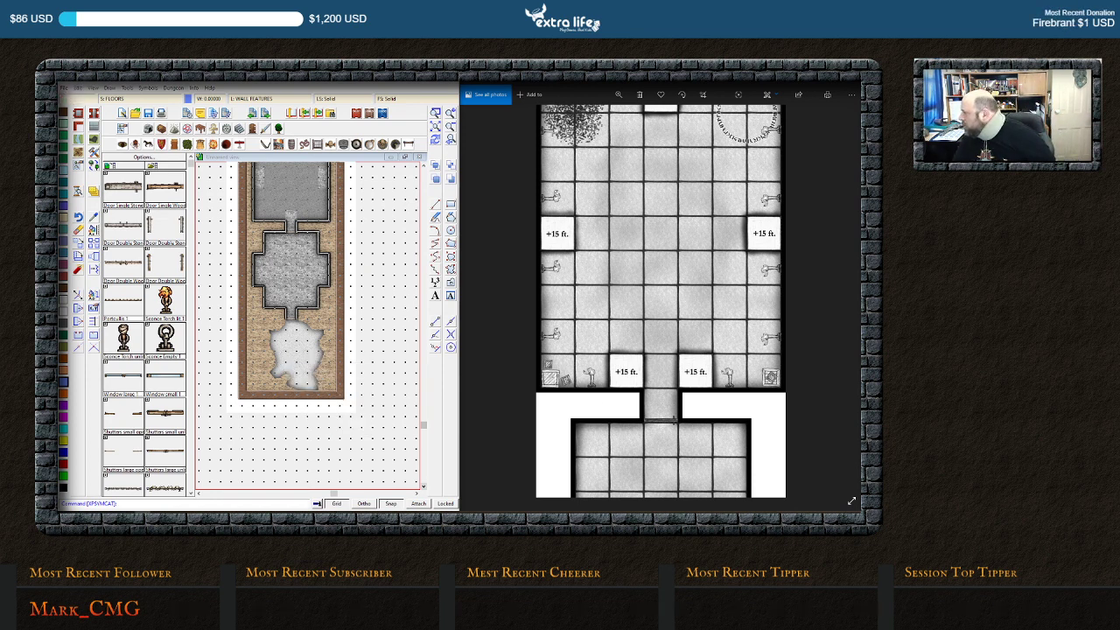
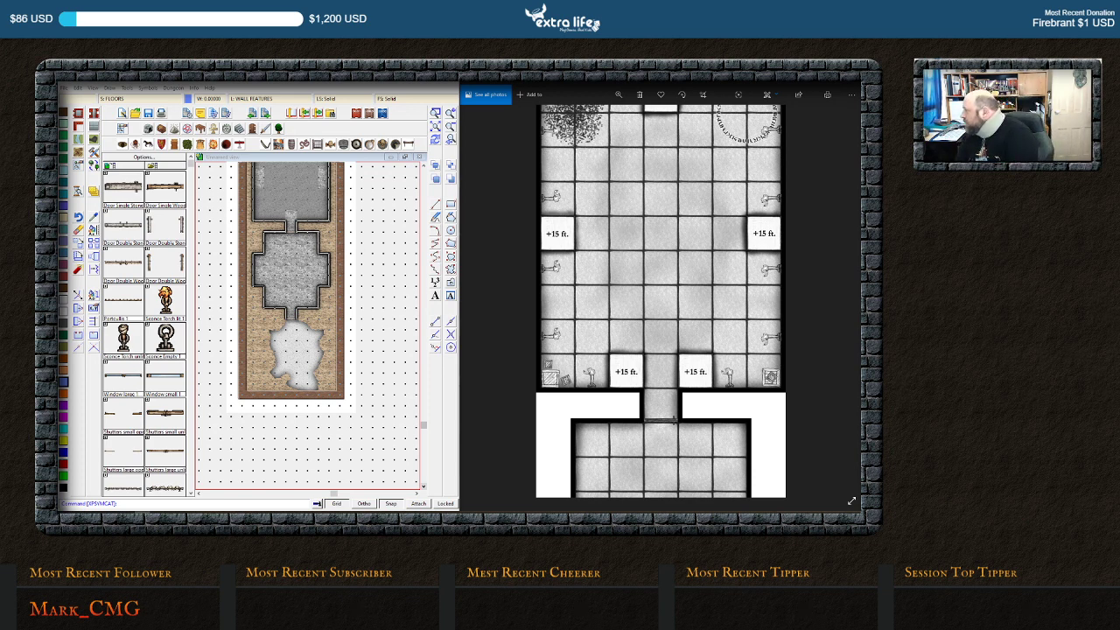
Switch to the browser and read the ProFantasy forum thread on drawing cave walls, including its cave screenshot and the replies
key("alt+Tab")
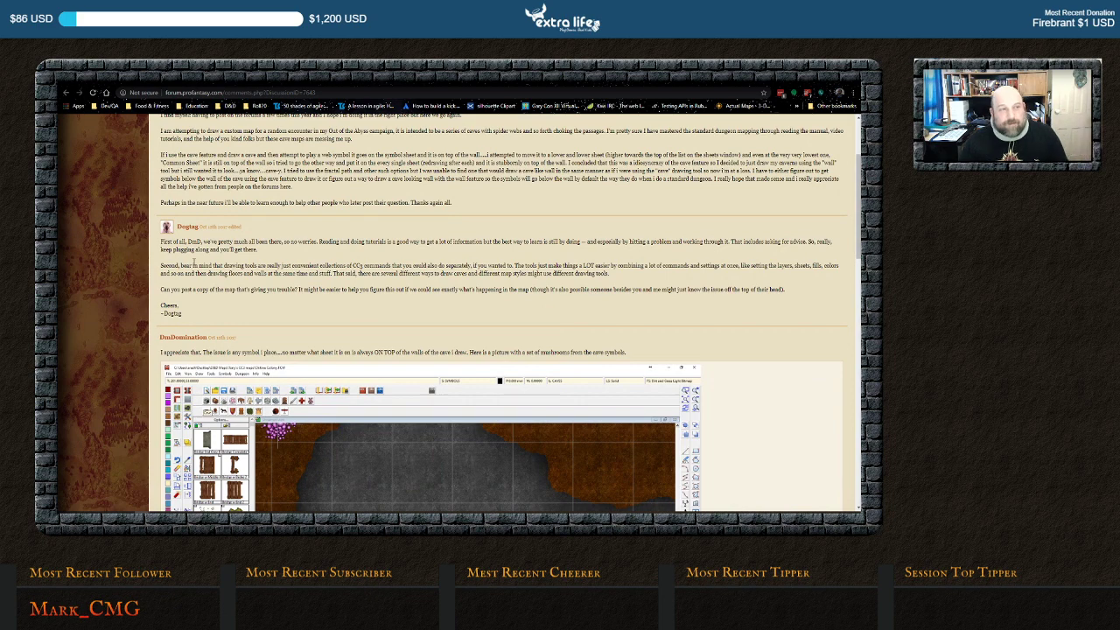
scroll(438, 175, "down", 5)
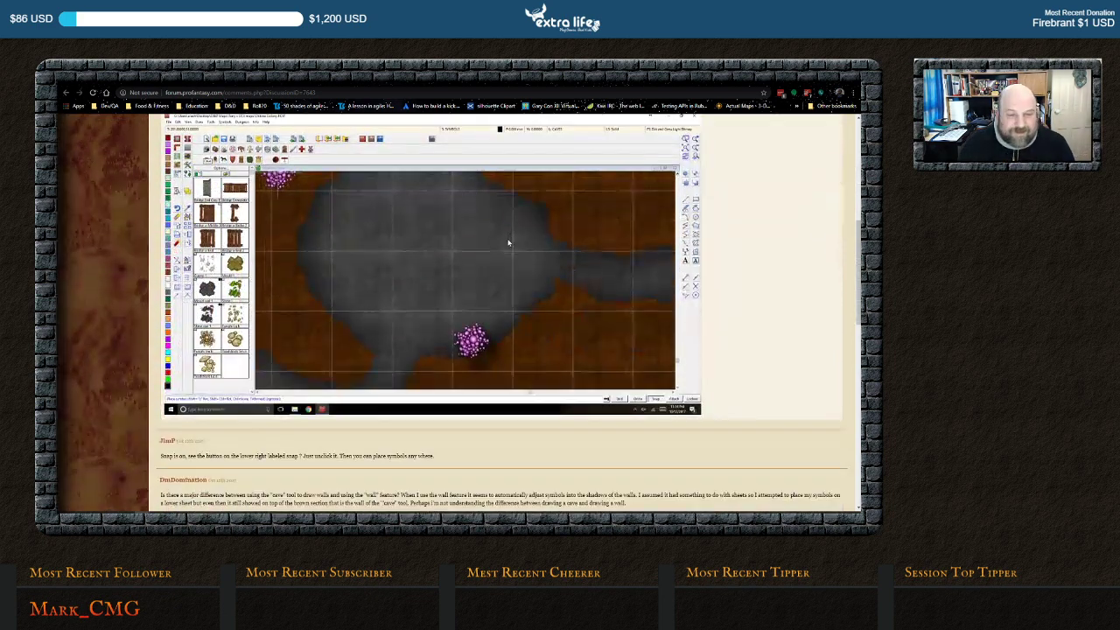
scroll(477, 284, "up", 3)
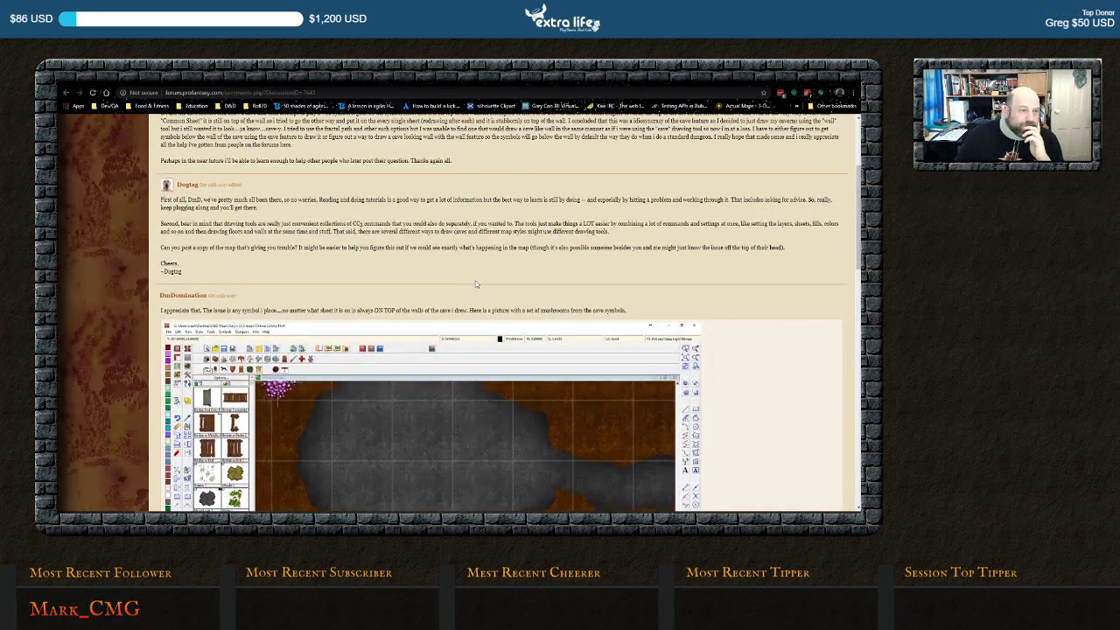
scroll(479, 264, "down", 6)
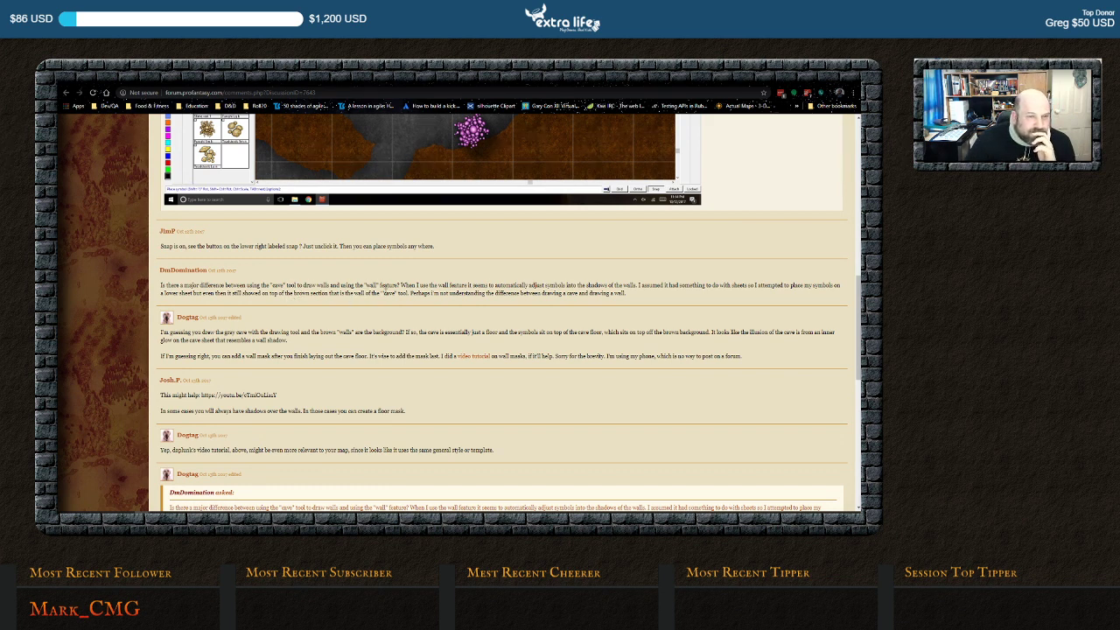
scroll(423, 293, "down", 5)
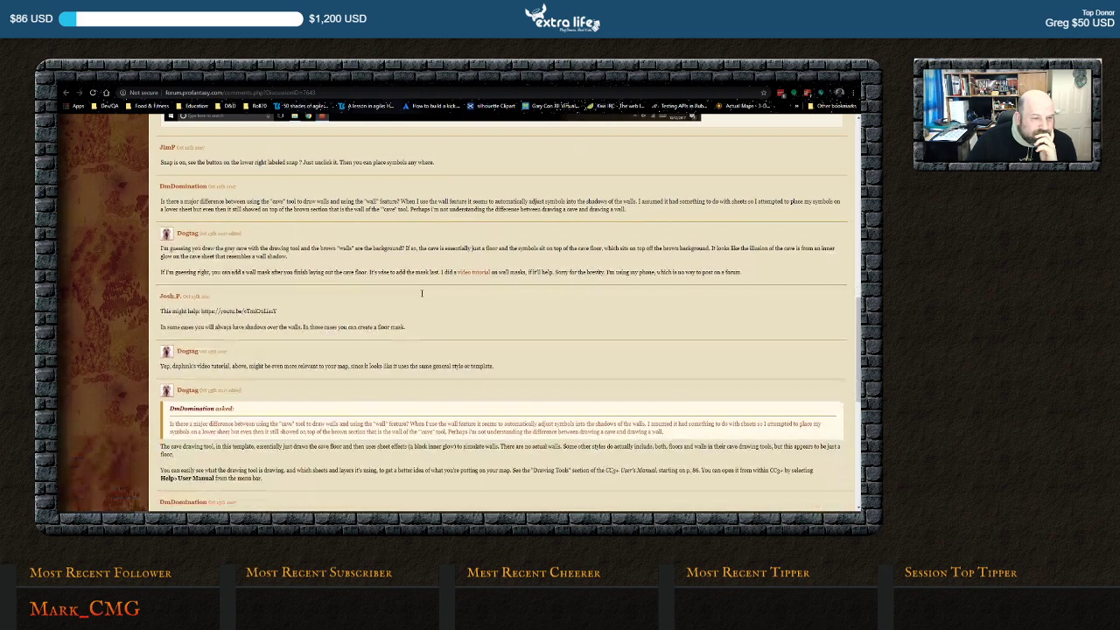
scroll(393, 296, "down", 2)
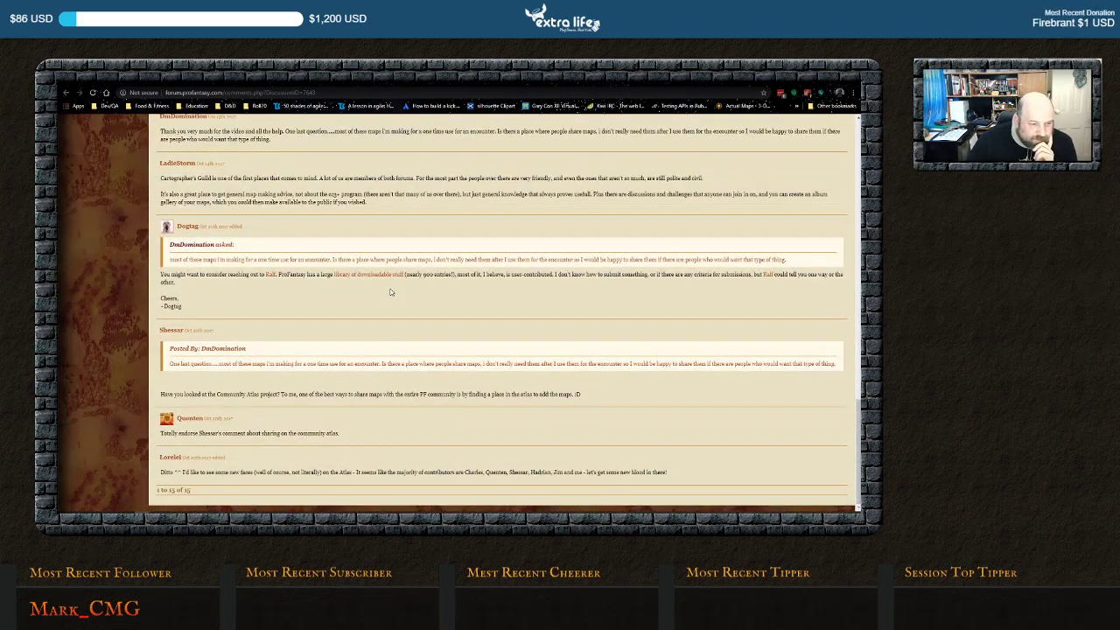
scroll(391, 292, "up", 5)
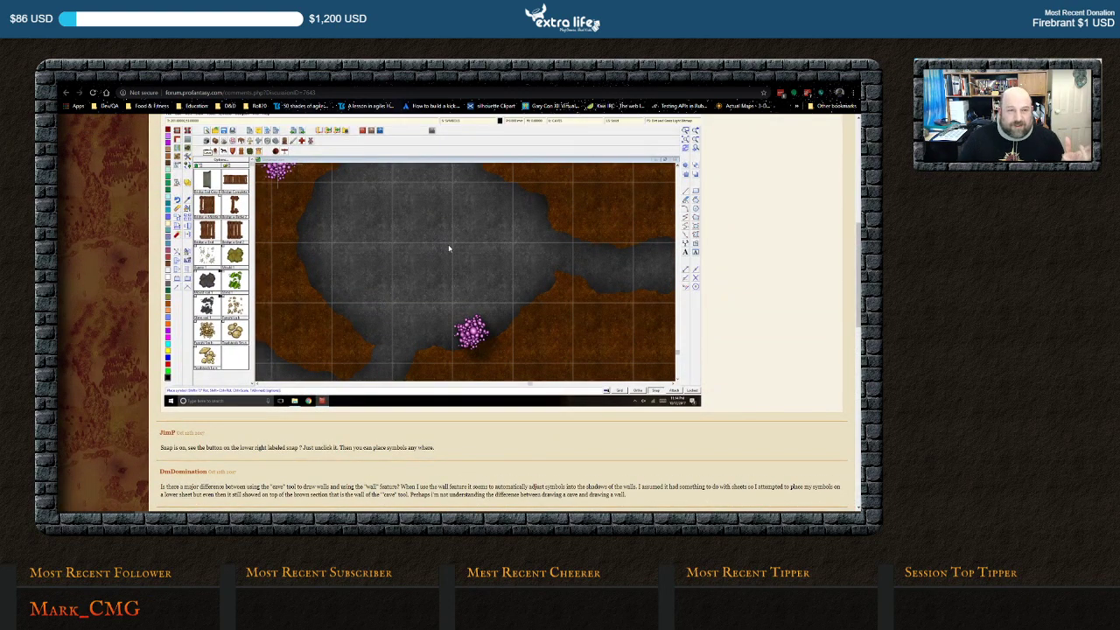
scroll(469, 285, "up", 3)
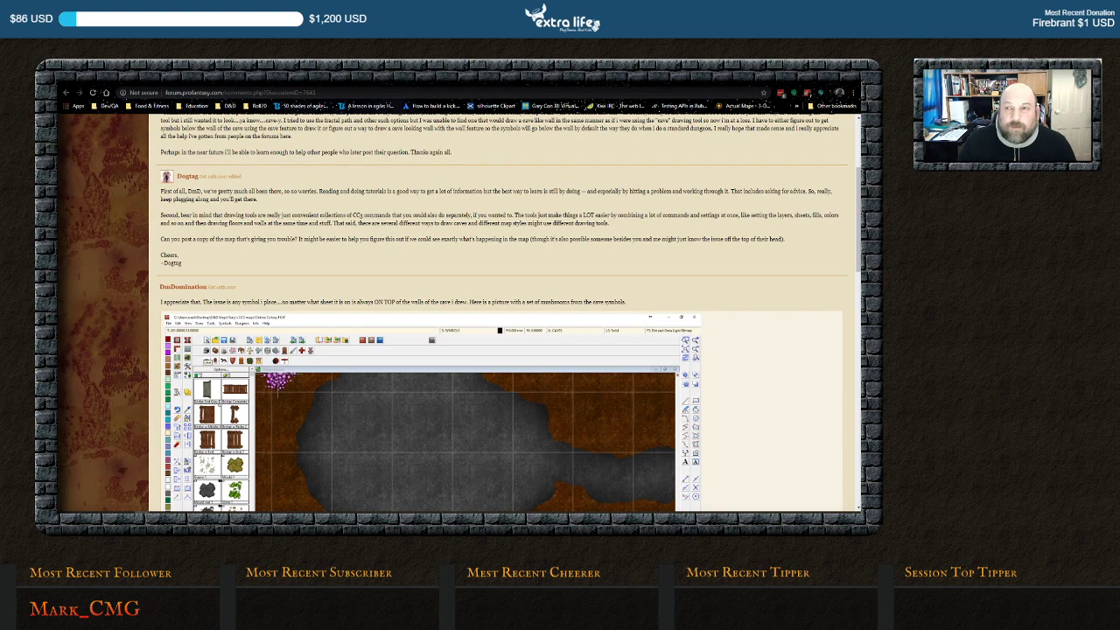
key("alt+Tab")
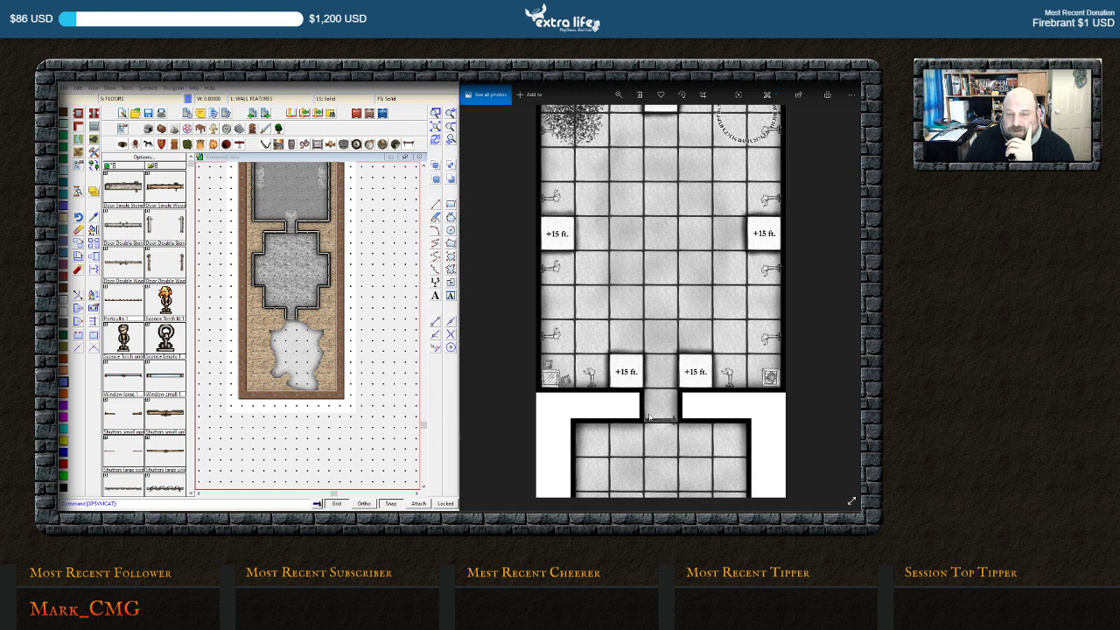
Place grey rock symbols from the cave symbol catalog along the edges of the cave, following the reference map's cave
scroll(651, 452, "down", 3)
scroll(650, 452, "down", 4)
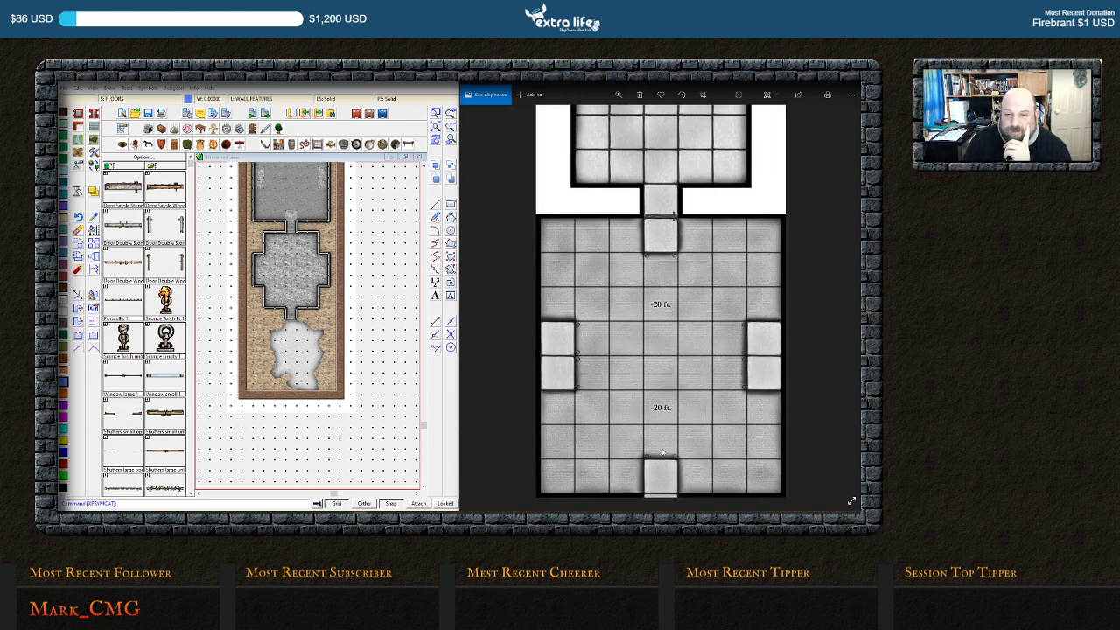
scroll(671, 421, "down", 2)
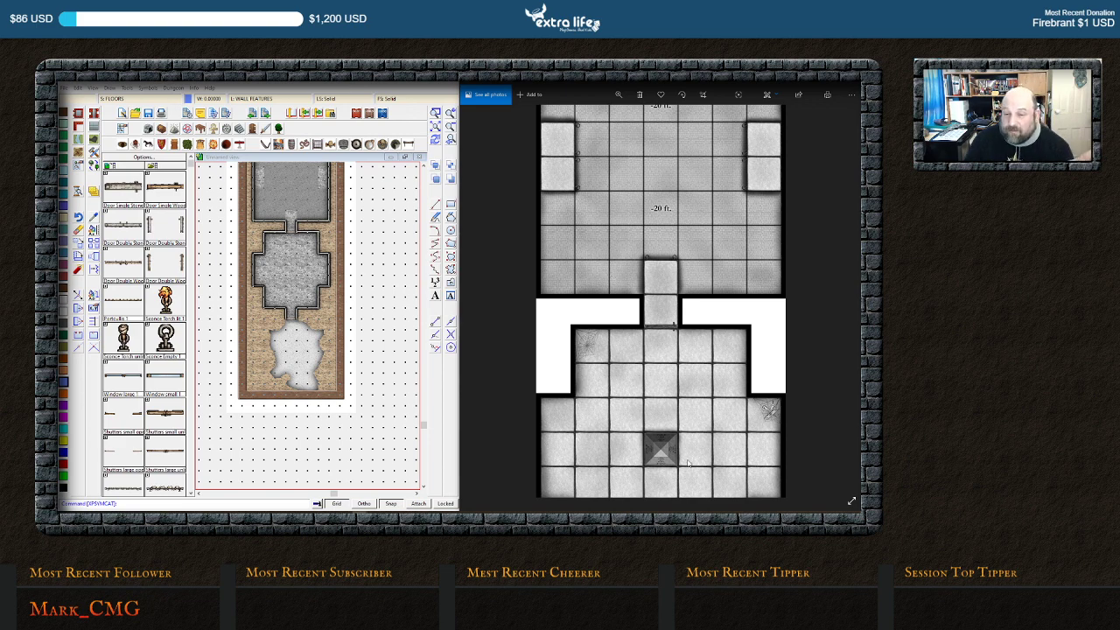
scroll(689, 464, "down", 4)
scroll(705, 426, "down", 3)
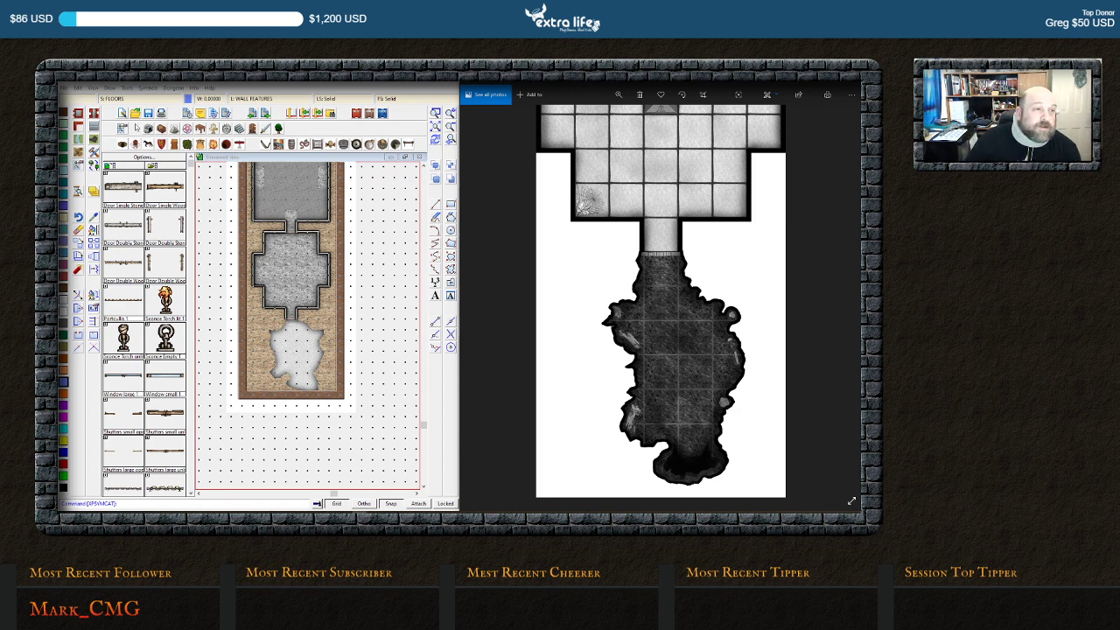
left_click(149, 131)
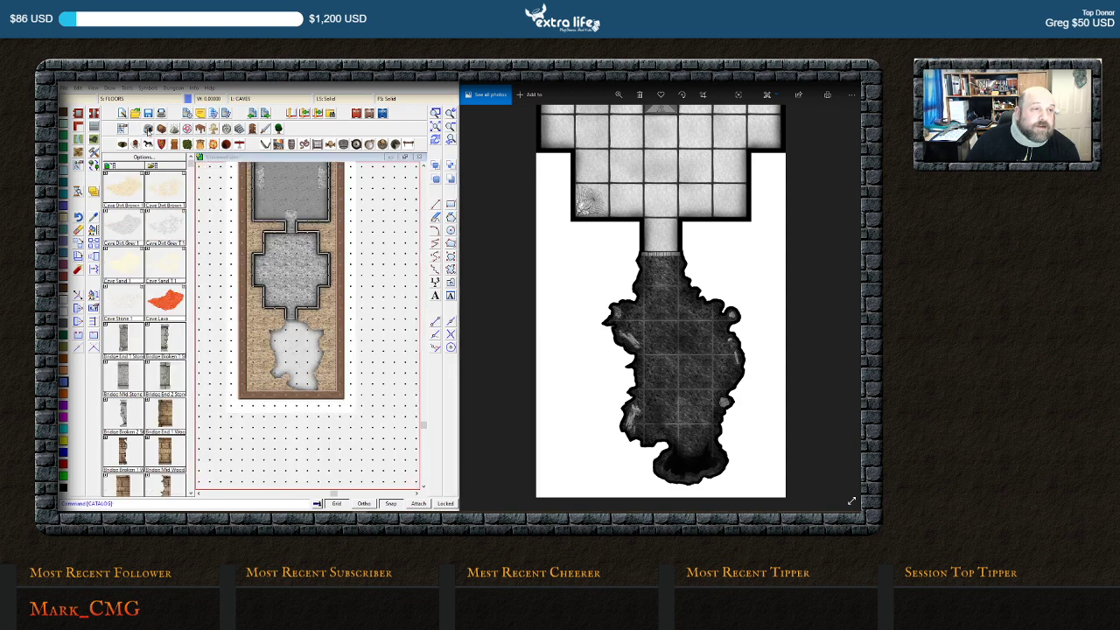
scroll(140, 260, "down", 5)
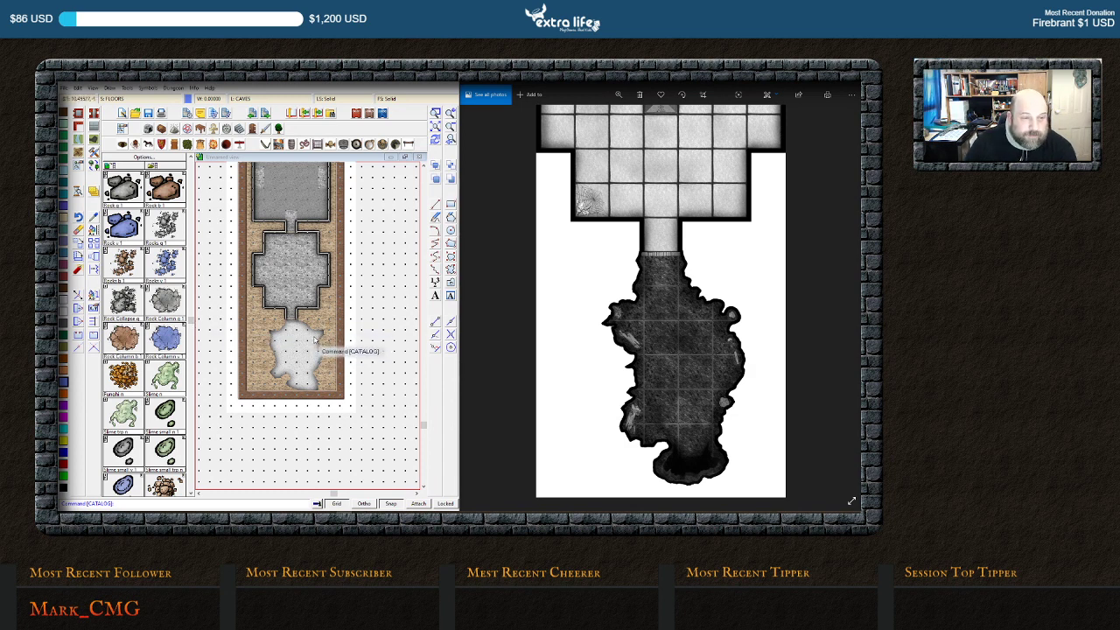
left_click(167, 312)
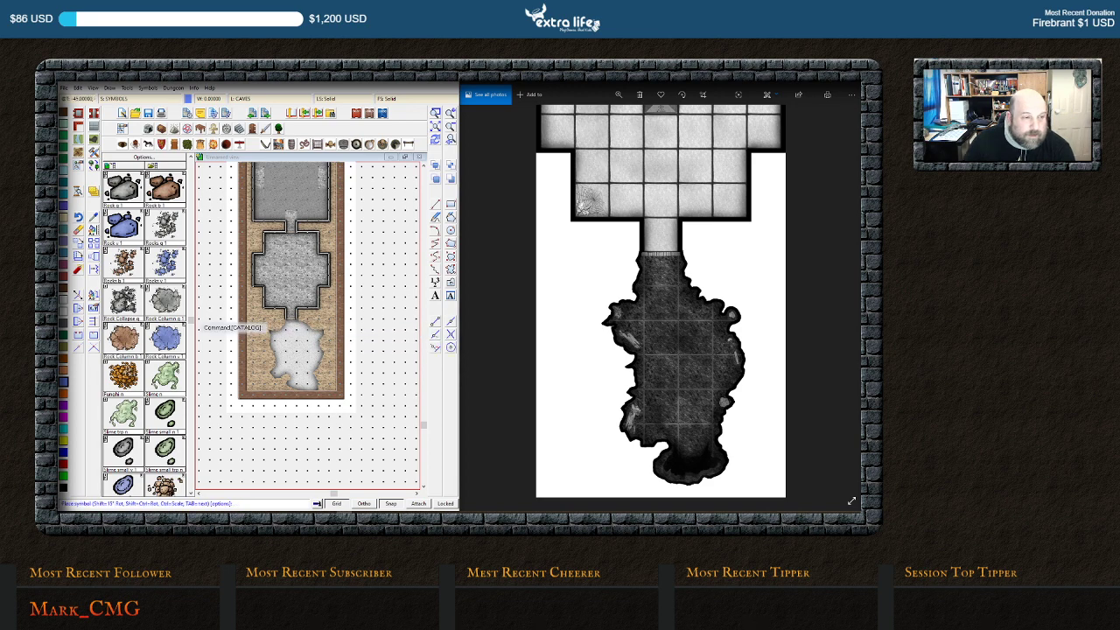
left_click(190, 320)
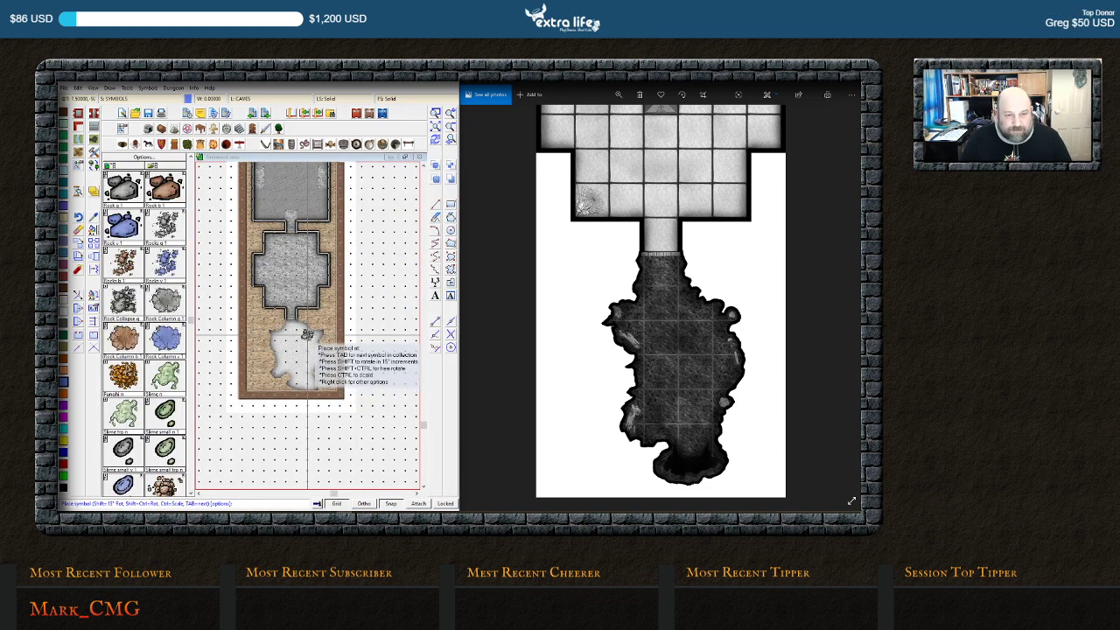
key("super")
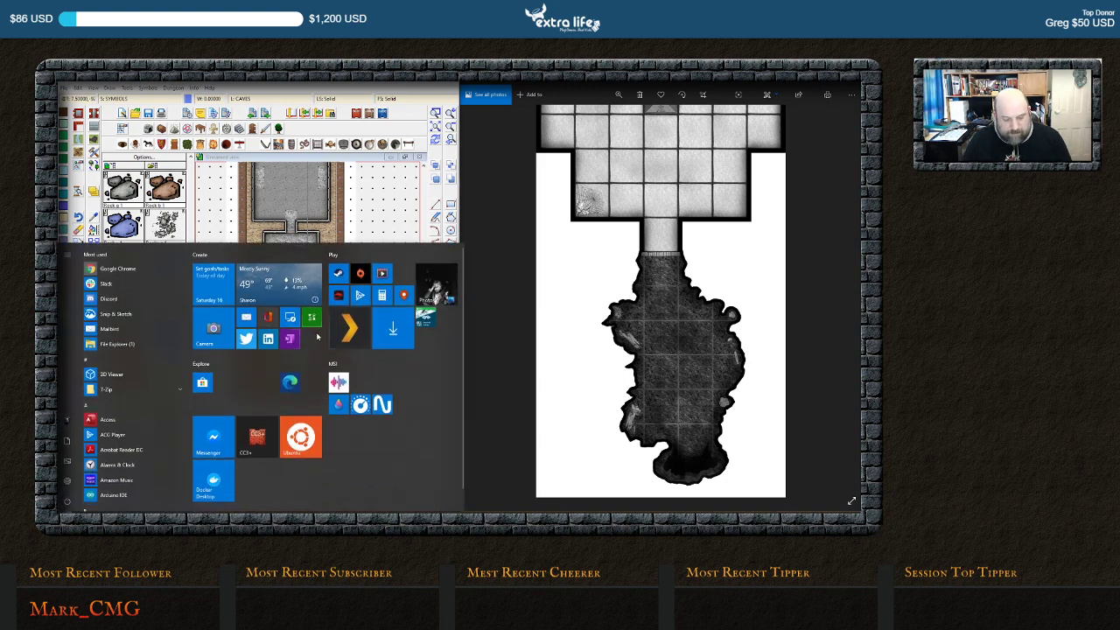
key("super")
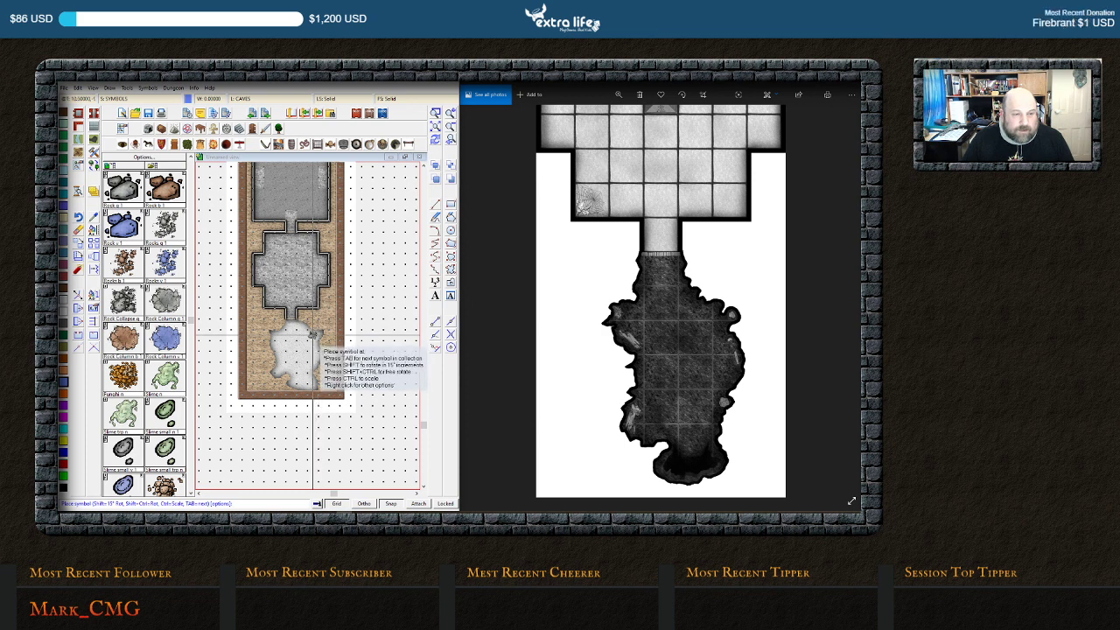
left_click(293, 352)
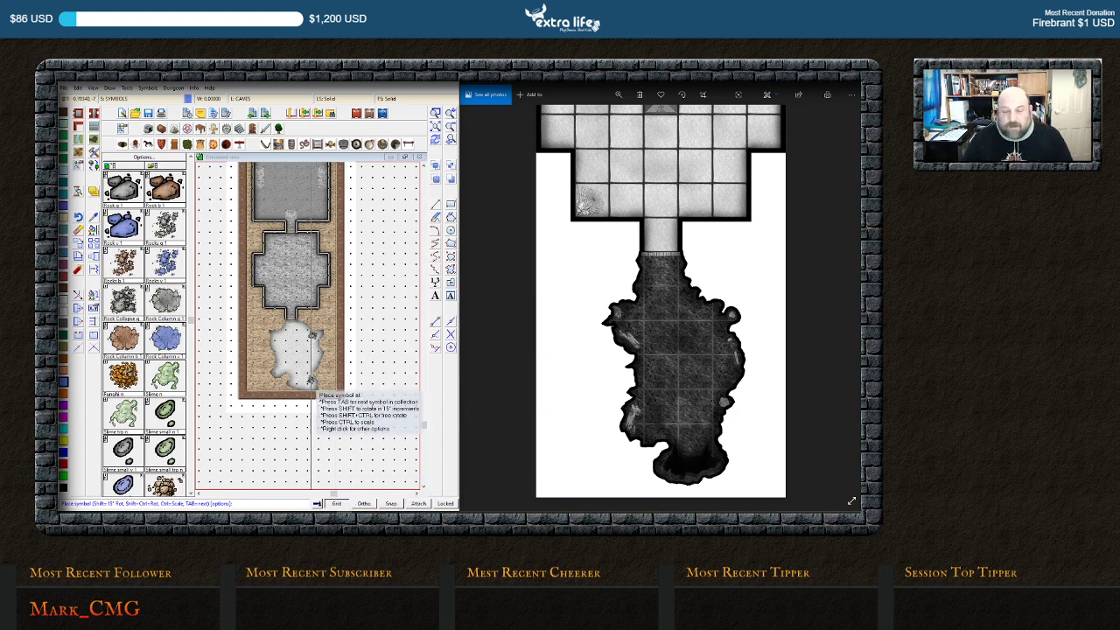
left_click(315, 363)
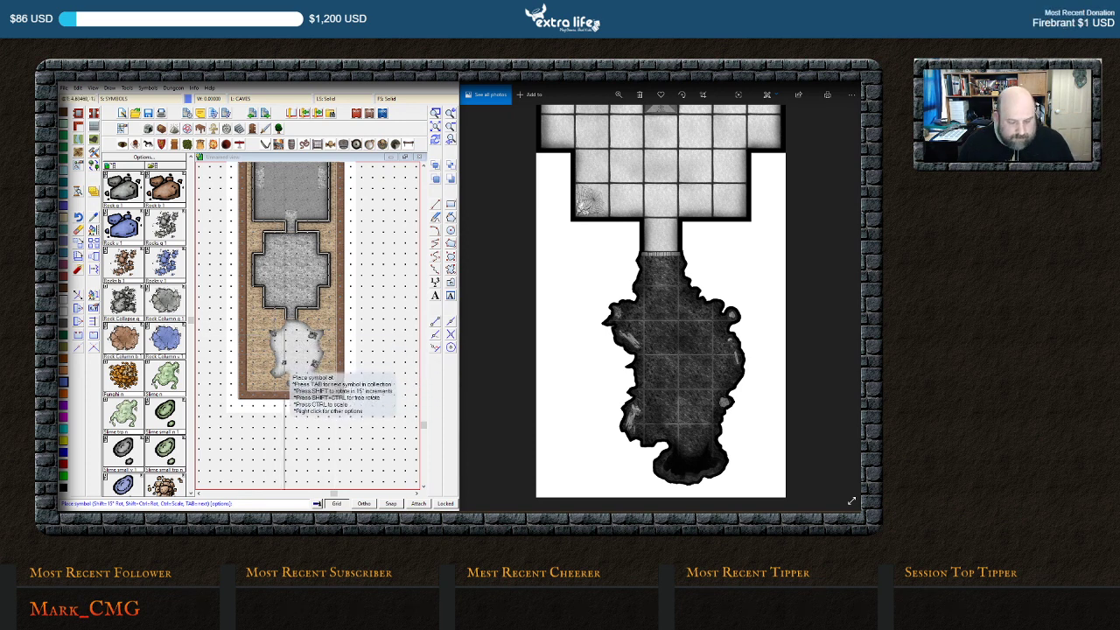
left_click(300, 382)
Move the rock on the cave's northeast side outward against the cave's edge with Move, Scale, Rotate
right_click(289, 336)
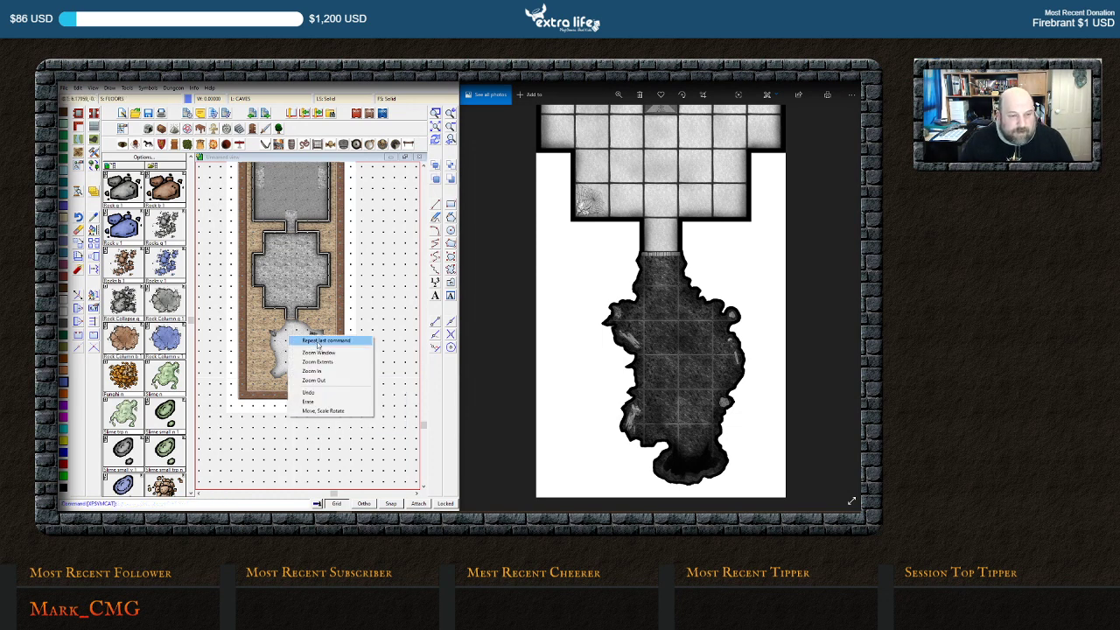
left_click(320, 411)
left_click(313, 336)
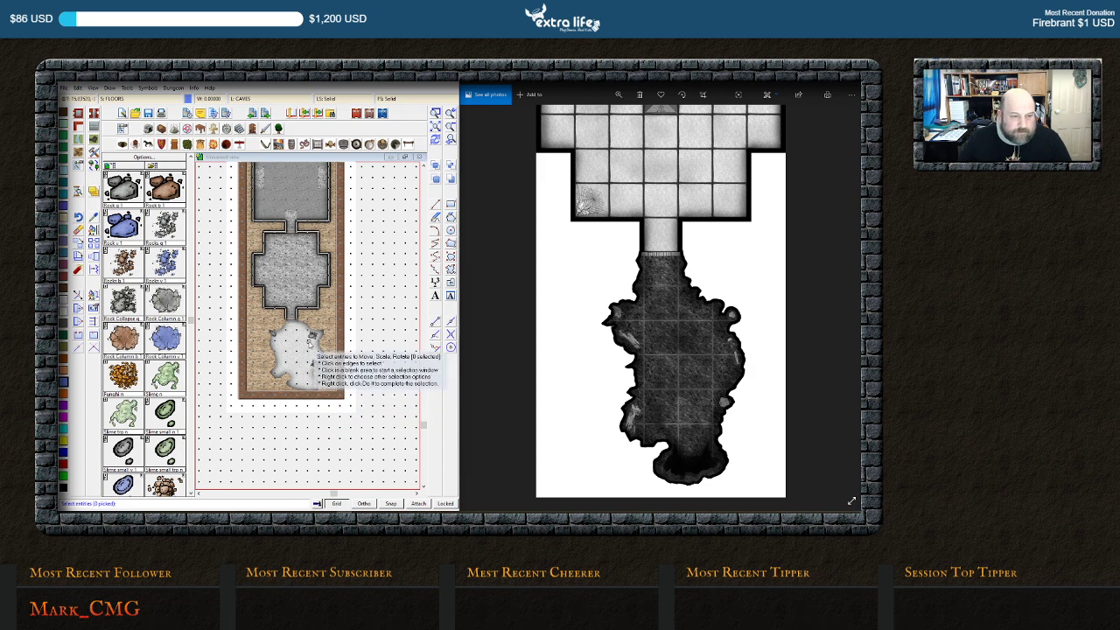
right_click(312, 337)
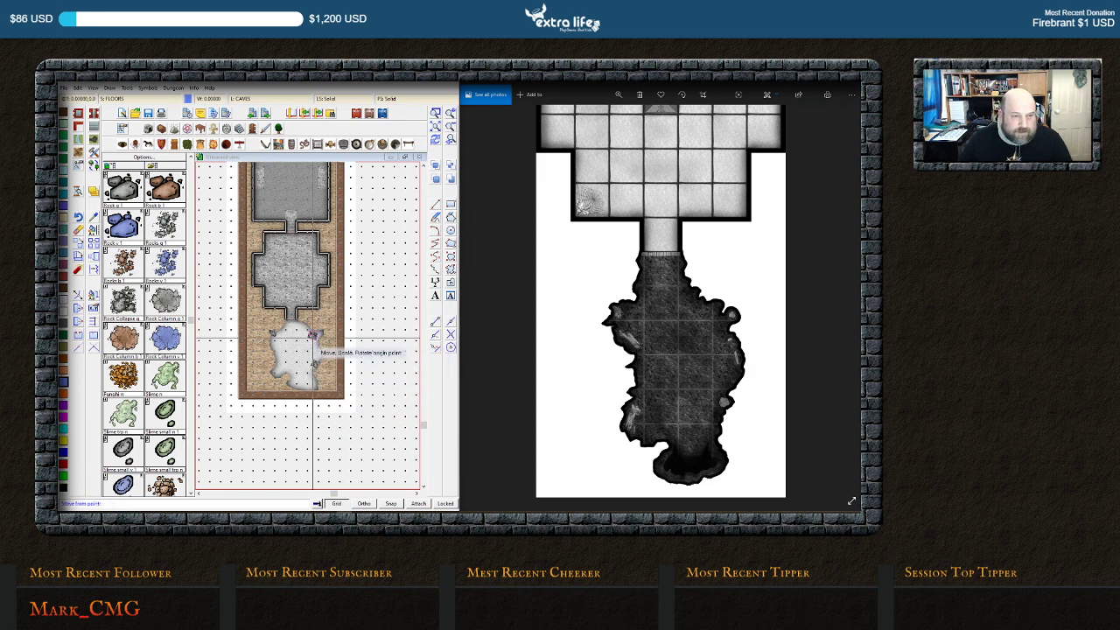
left_click(313, 334)
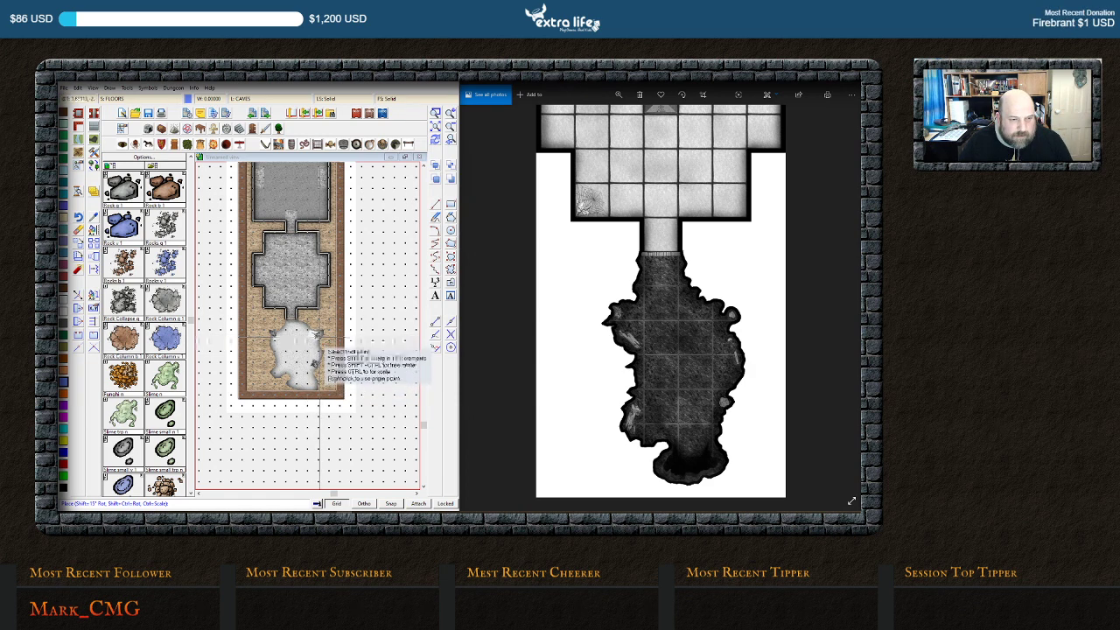
left_click(320, 336)
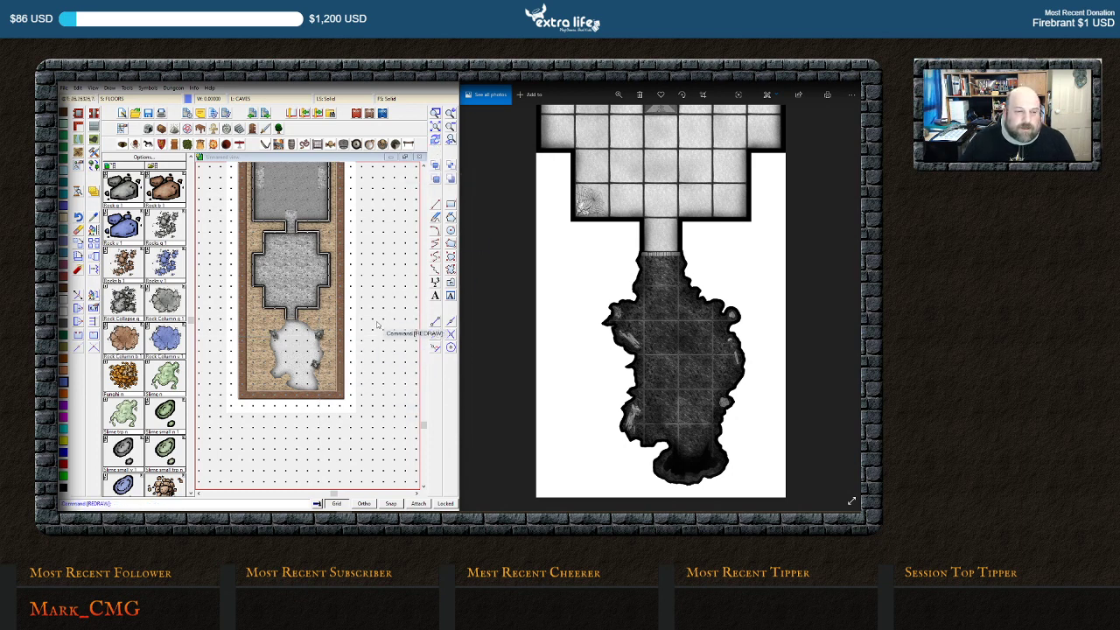
Switch from the cave symbols to the debris symbol catalog and look through it for debris that suits the cave
mouse_move(329, 517)
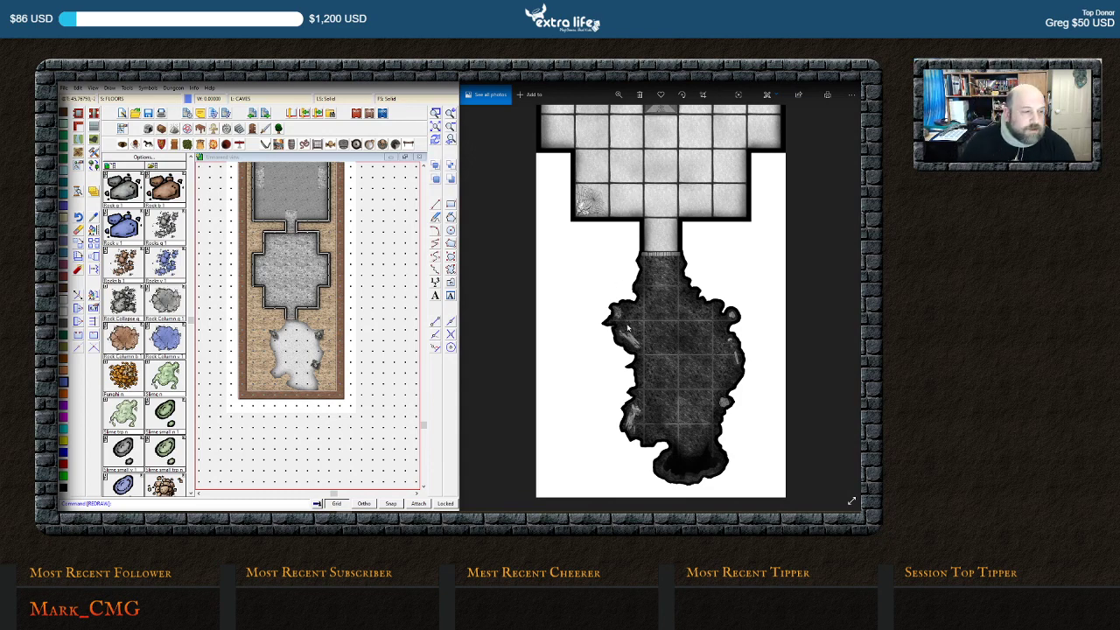
scroll(140, 372, "up", 6)
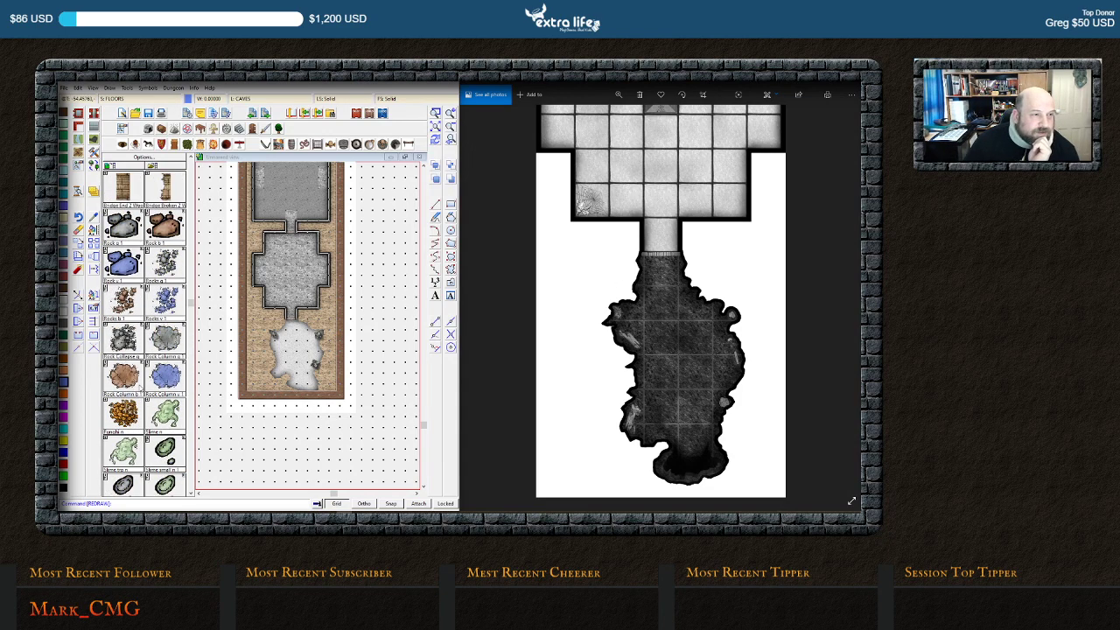
scroll(135, 182, "up", 3)
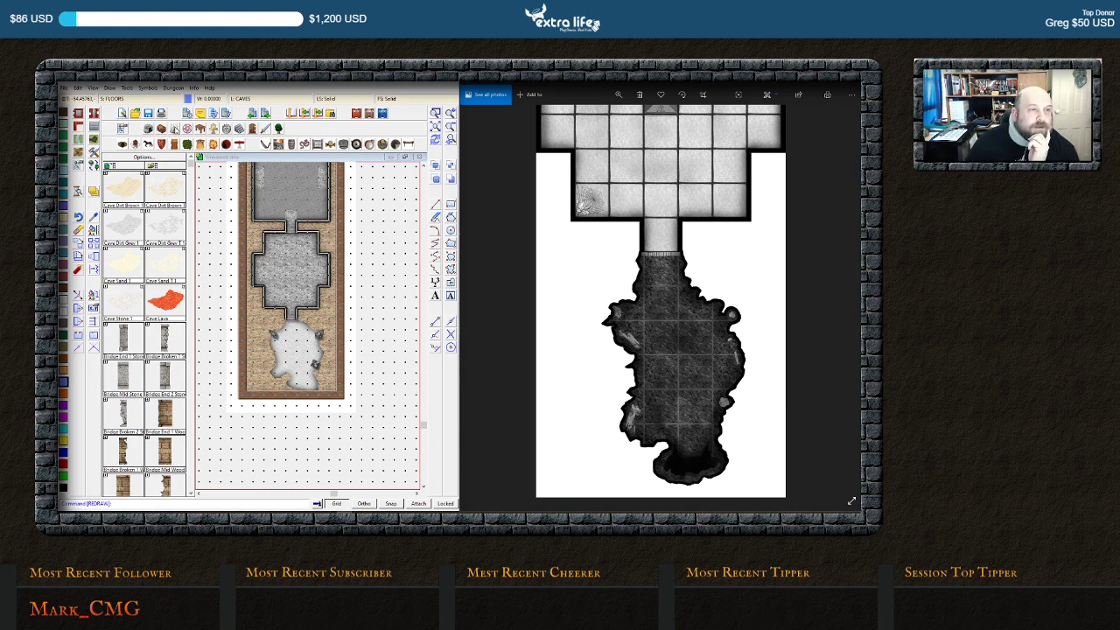
left_click(179, 129)
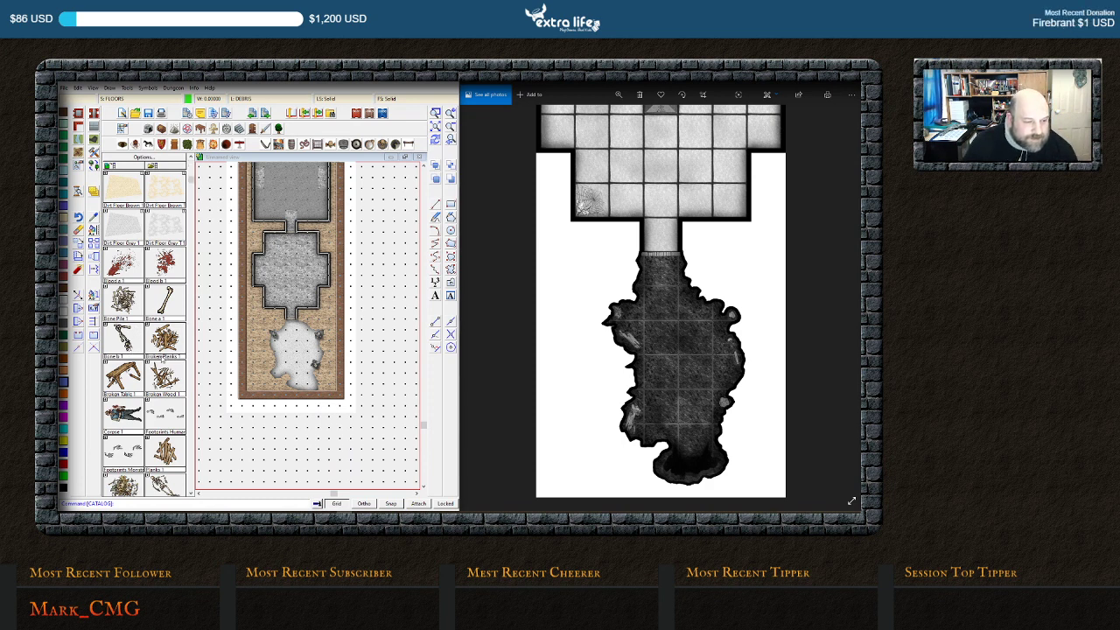
scroll(160, 359, "down", 1)
scroll(148, 335, "down", 4)
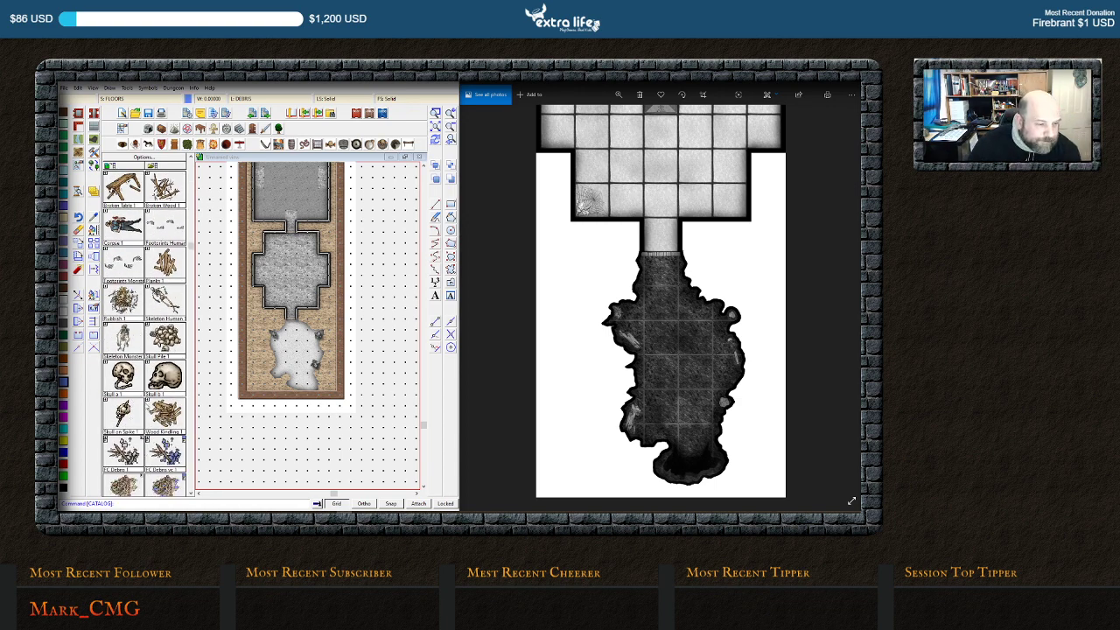
scroll(154, 411, "down", 3)
scroll(150, 431, "down", 2)
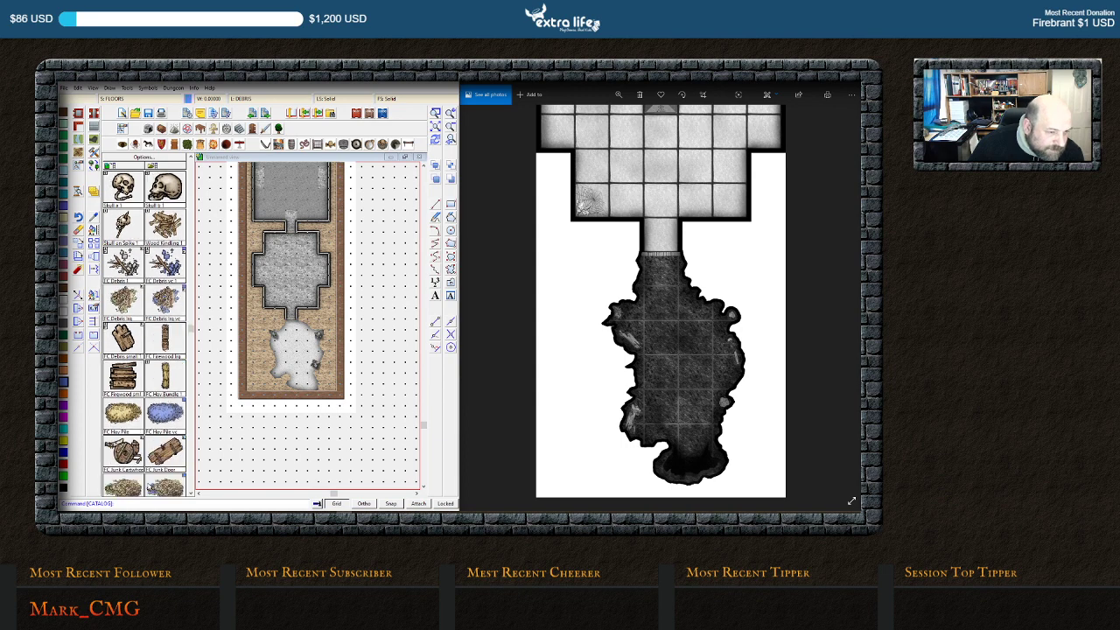
scroll(149, 332, "down", 3)
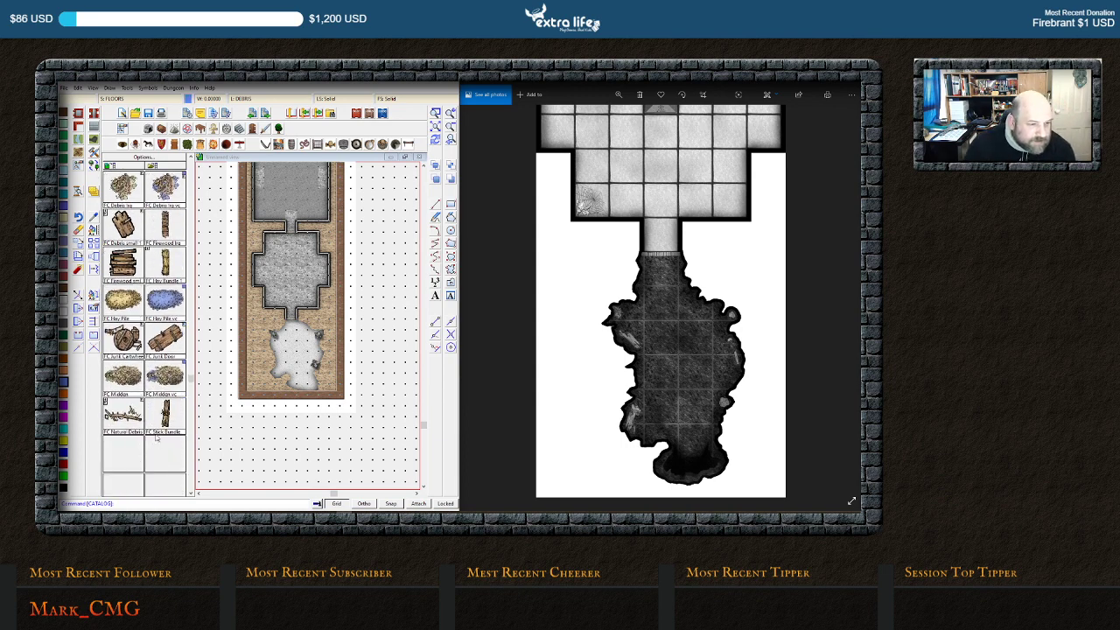
scroll(136, 403, "up", 8)
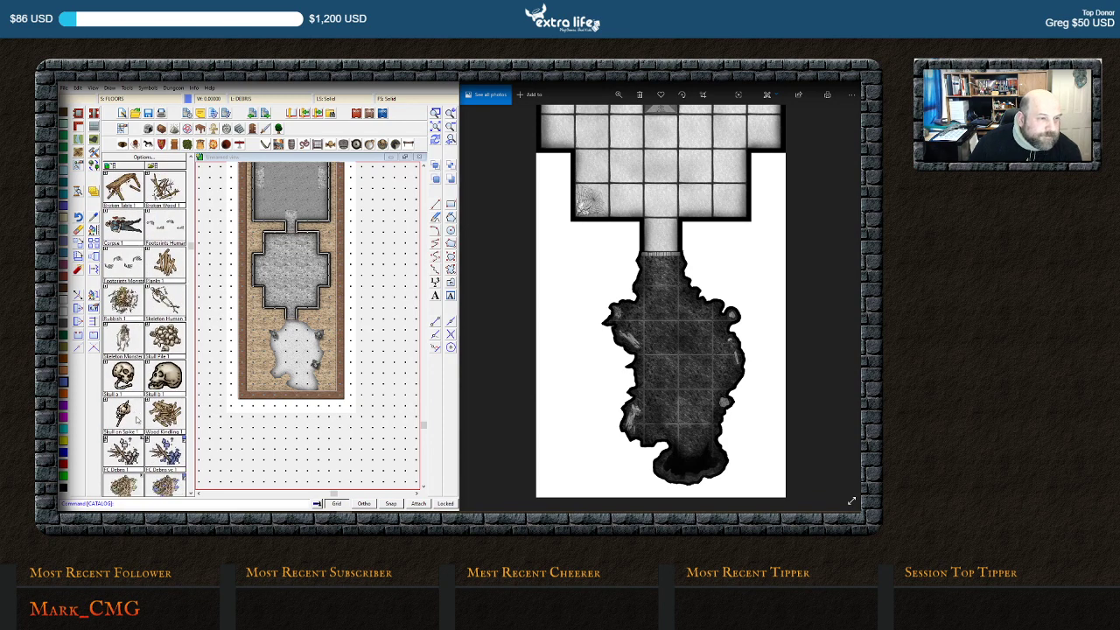
scroll(137, 420, "up", 1)
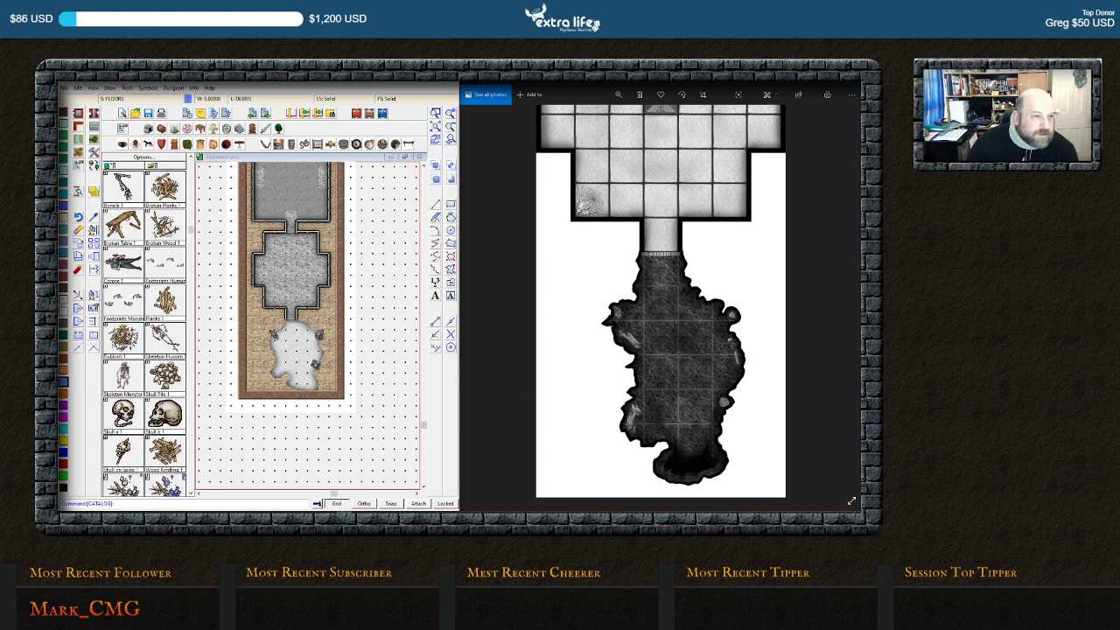
Place a Broken Planks 1 symbol on the cave's east edge and a smaller one on its southwest edge
left_click(166, 185)
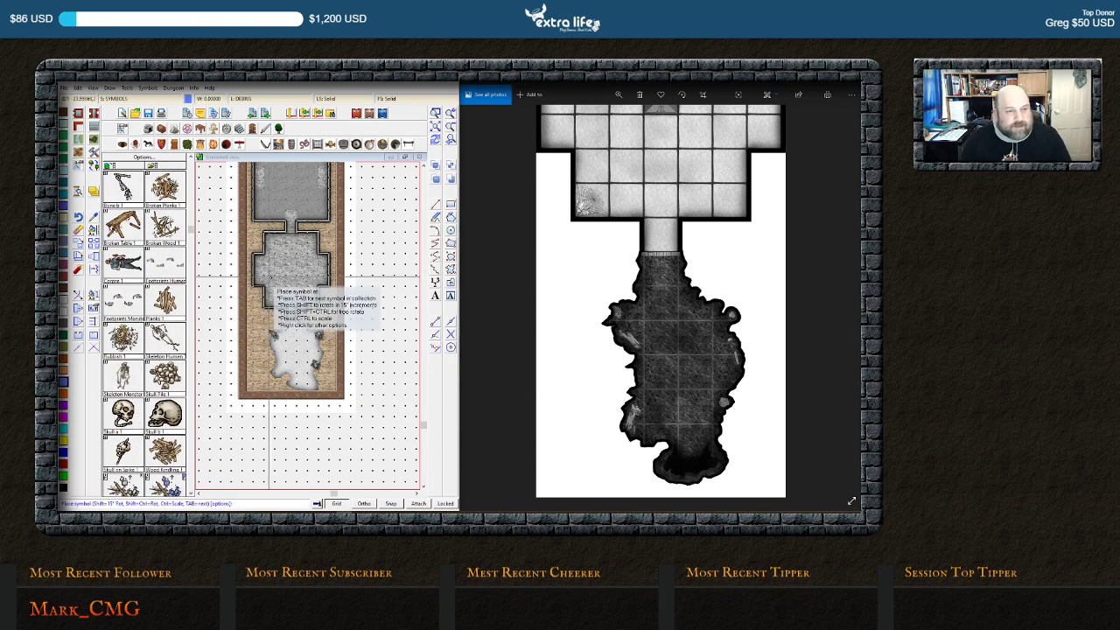
left_click(297, 368)
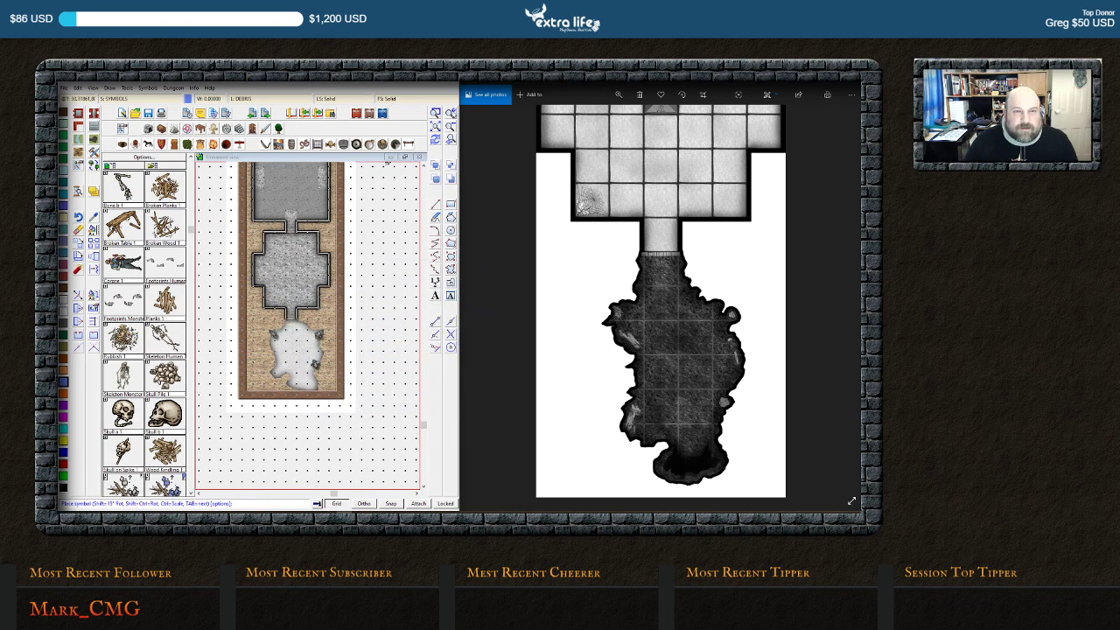
scroll(388, 163, "up", 2)
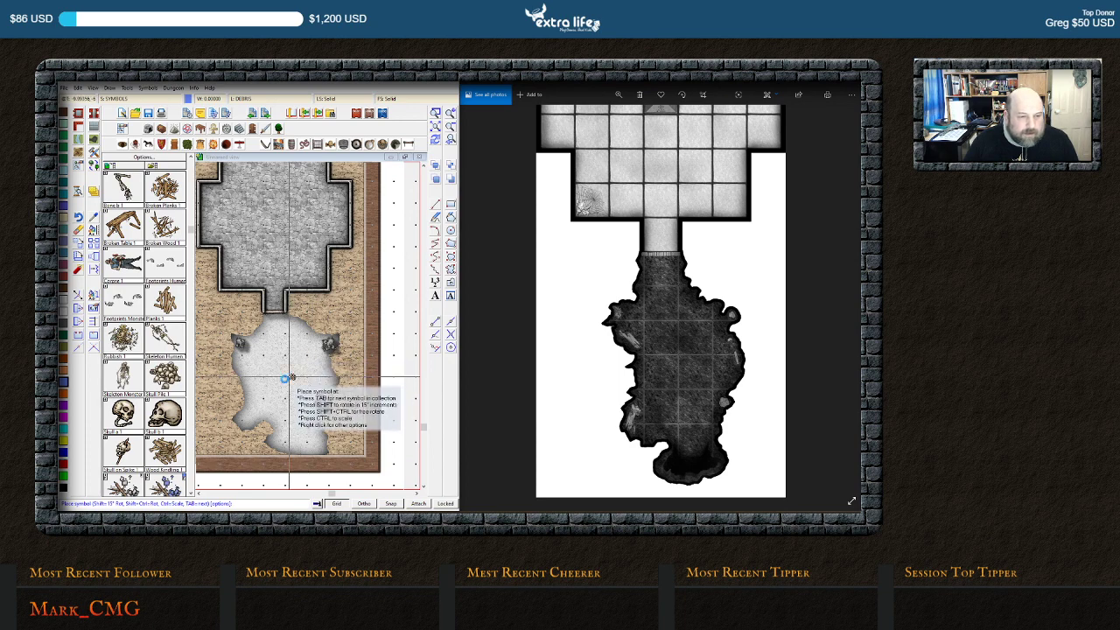
scroll(343, 313, "up", 2)
scroll(343, 376, "up", 2)
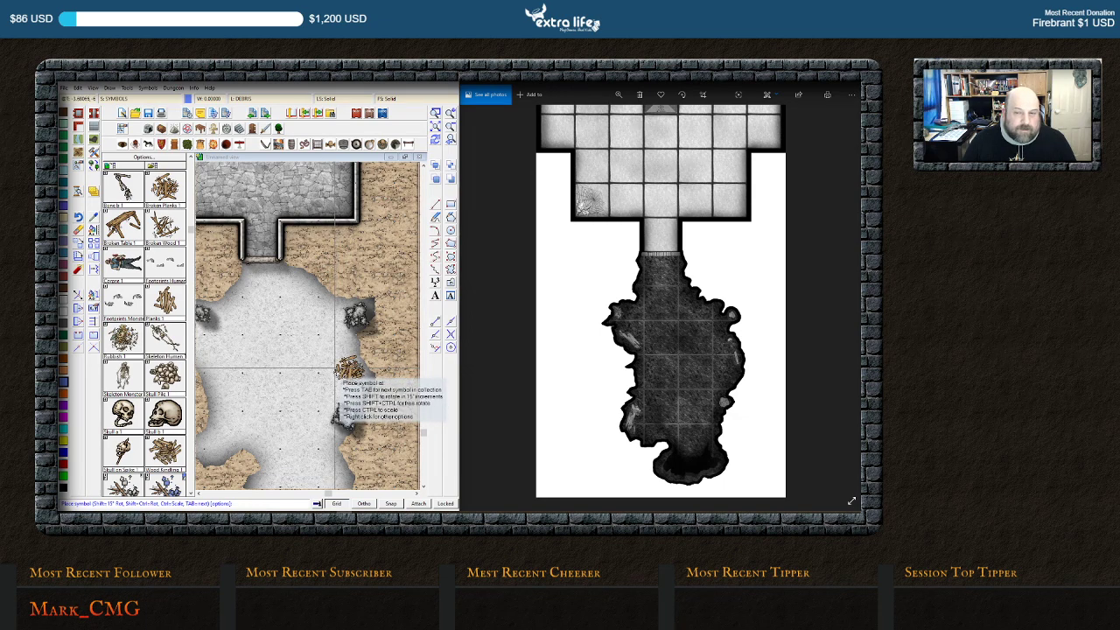
left_click(336, 371)
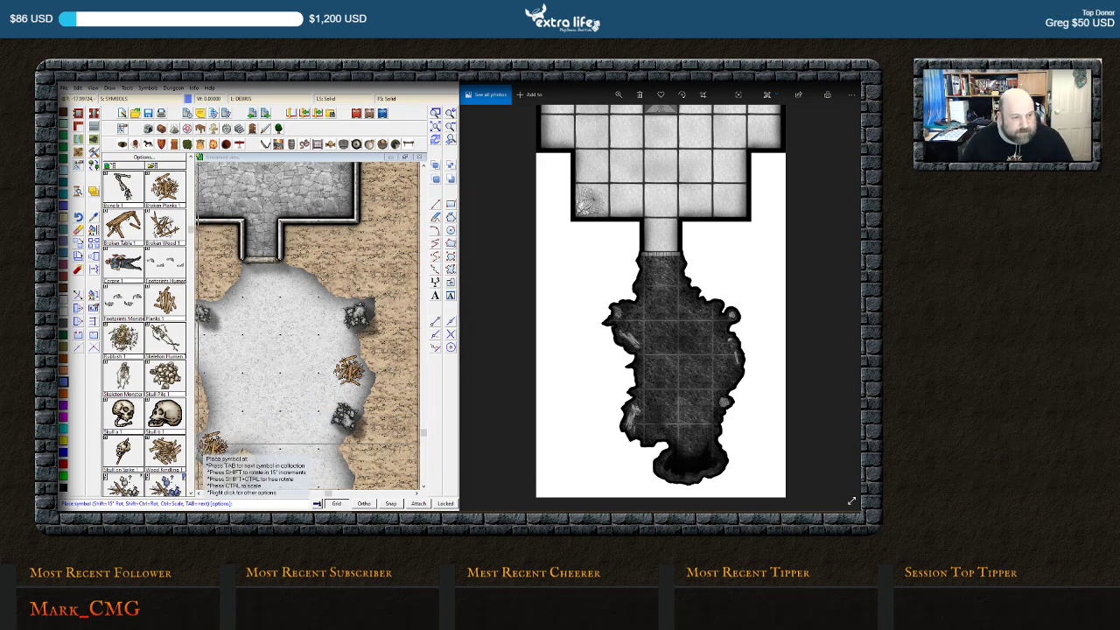
left_click(210, 415)
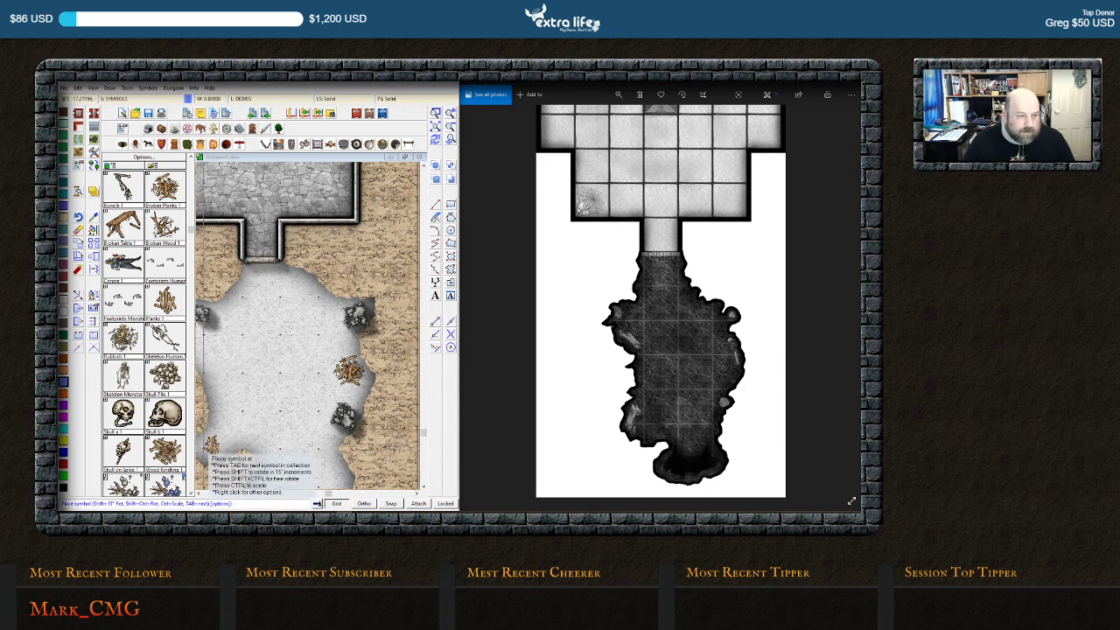
left_click(210, 444)
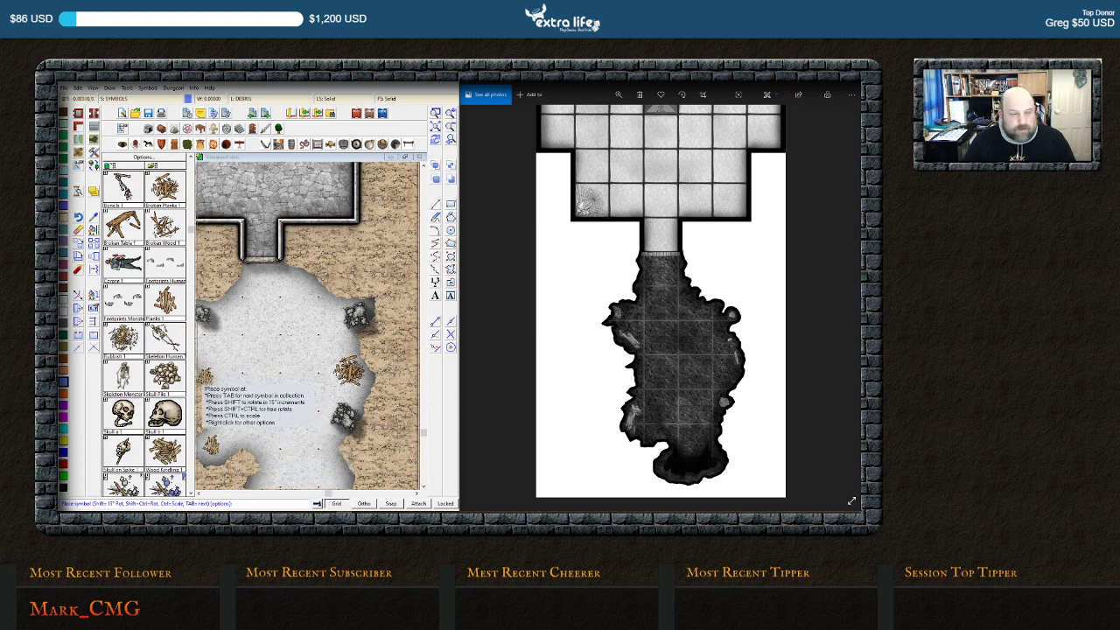
left_click(203, 404)
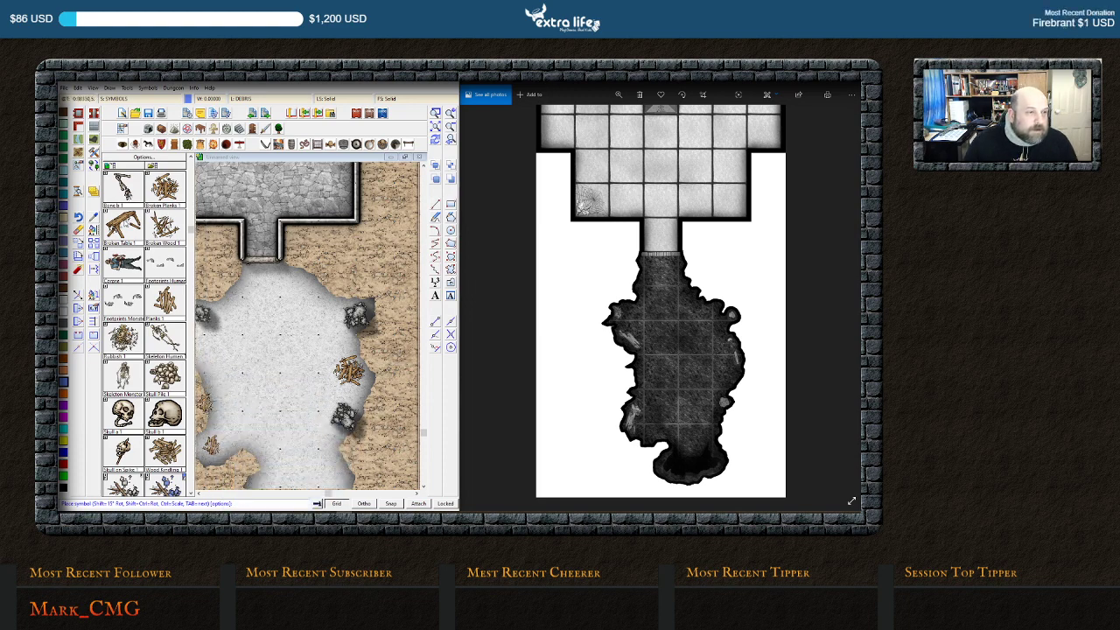
scroll(168, 246, "down", 4)
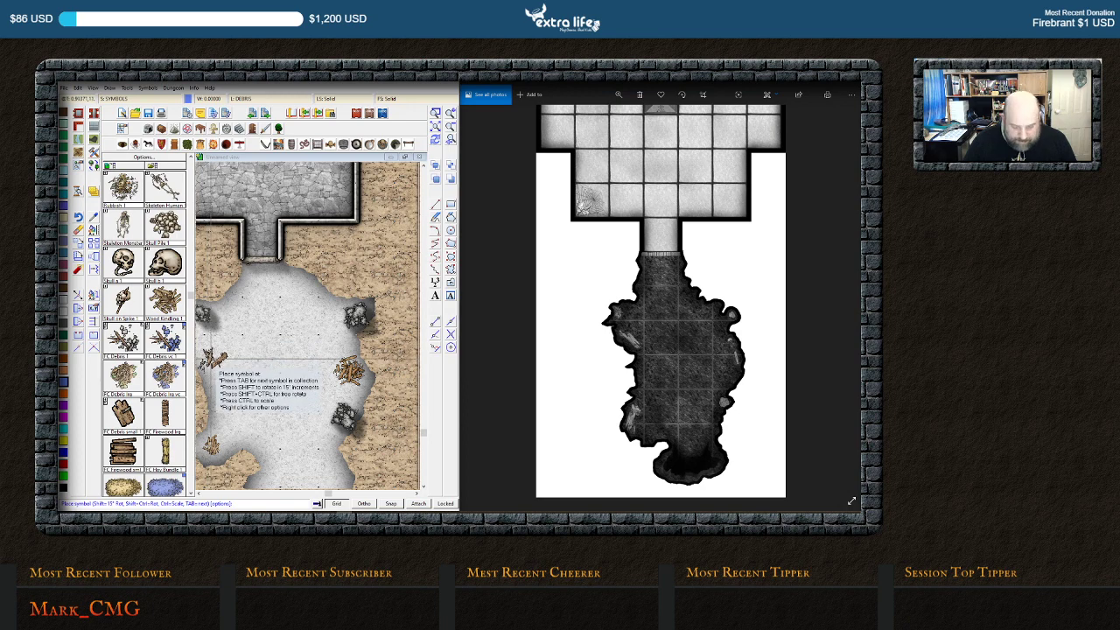
left_click(212, 359)
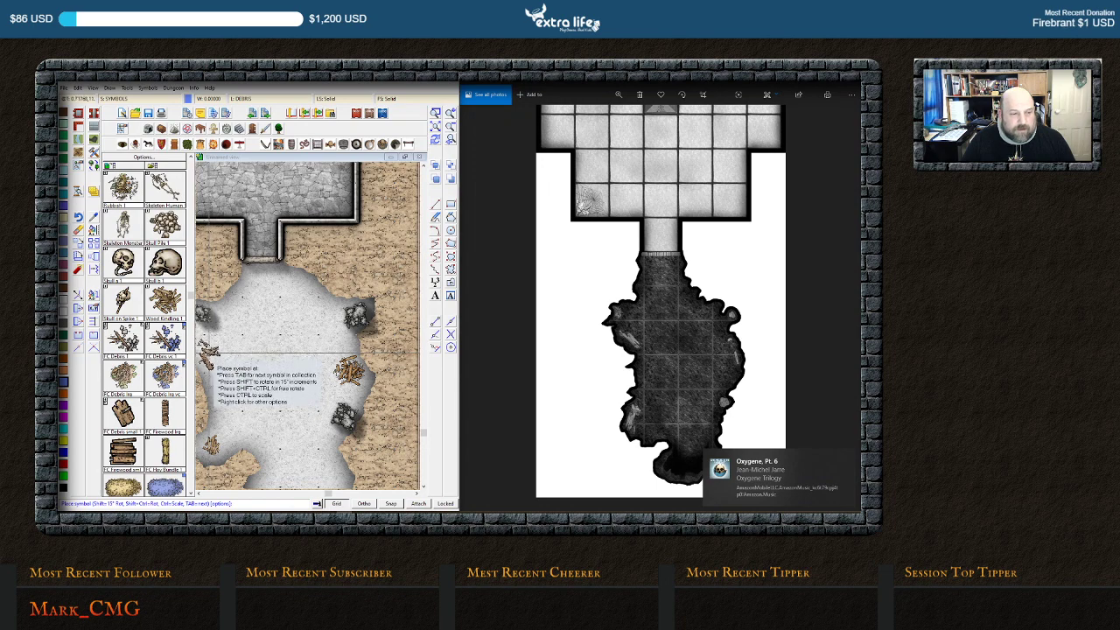
left_click(210, 354)
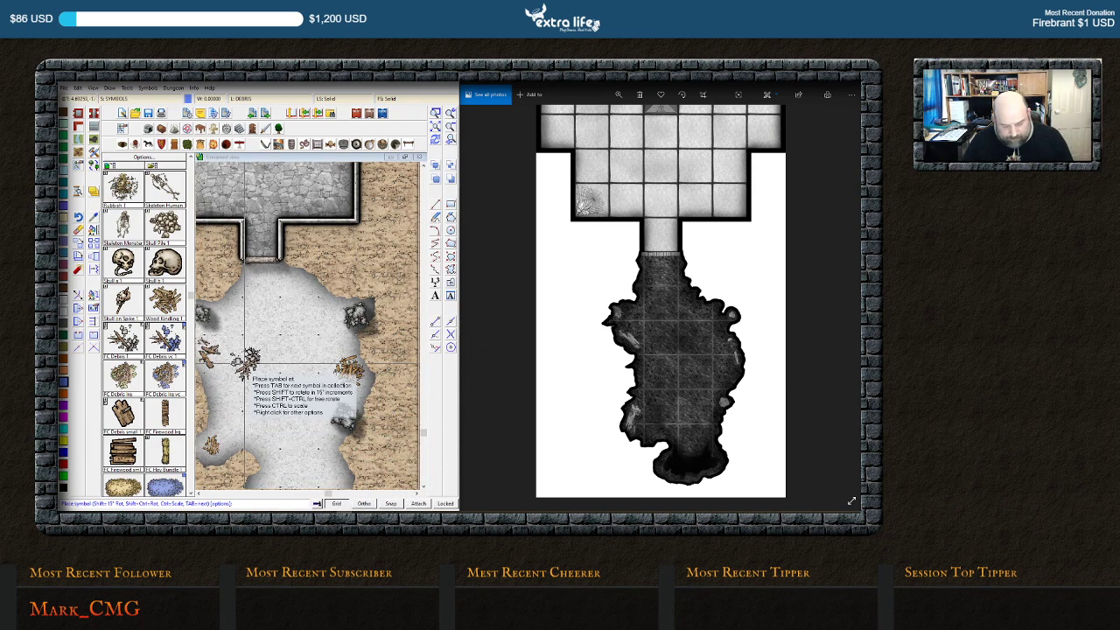
key("Escape")
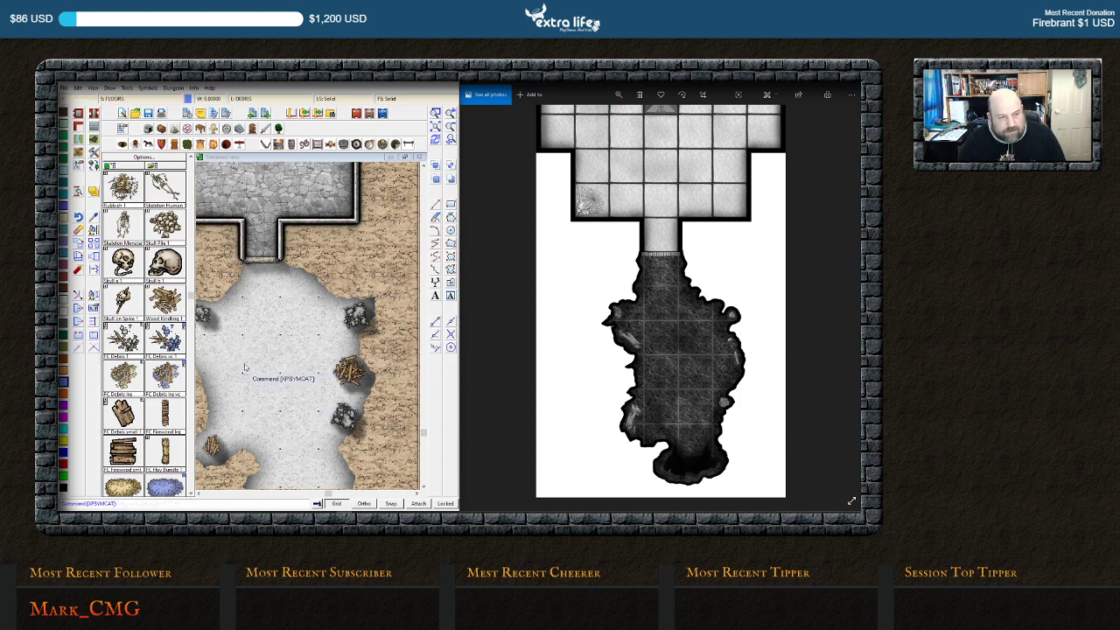
left_click(126, 340)
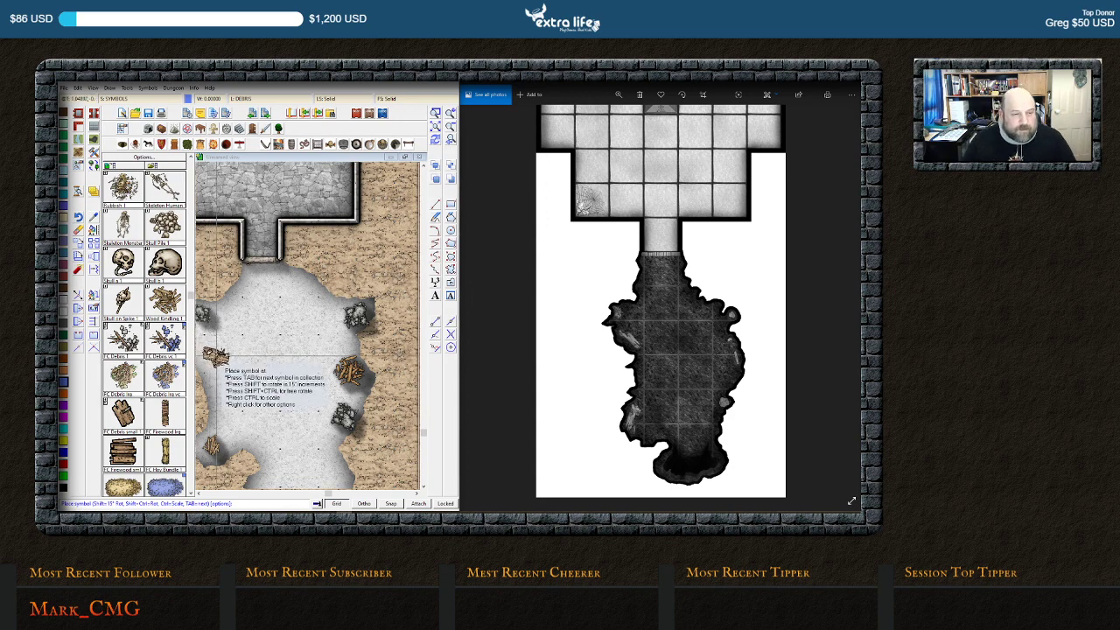
right_click(217, 359)
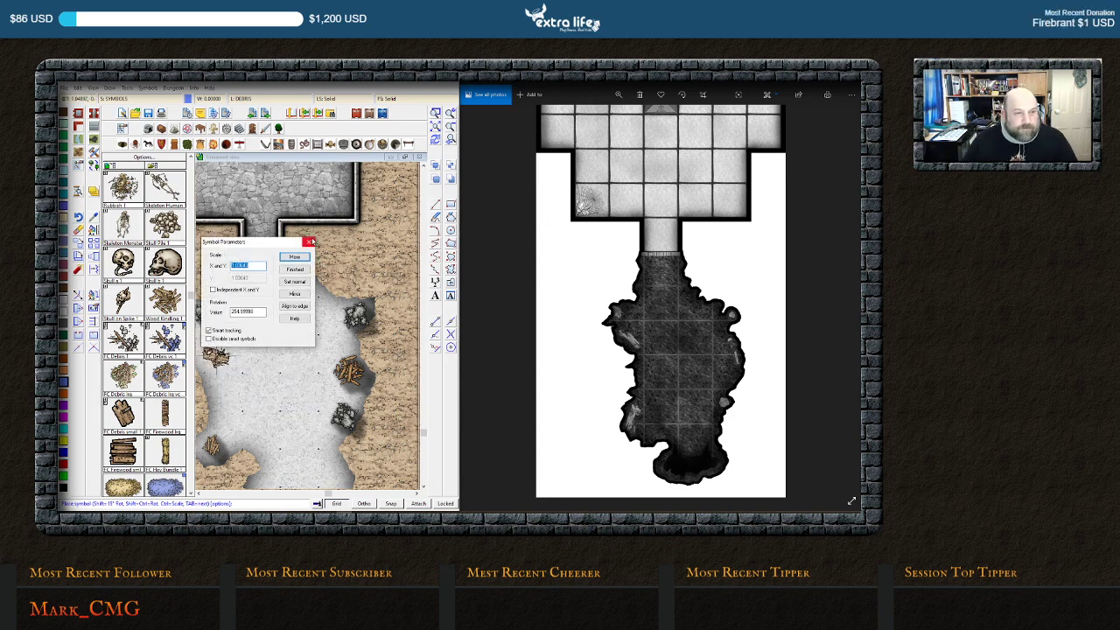
left_click(308, 241)
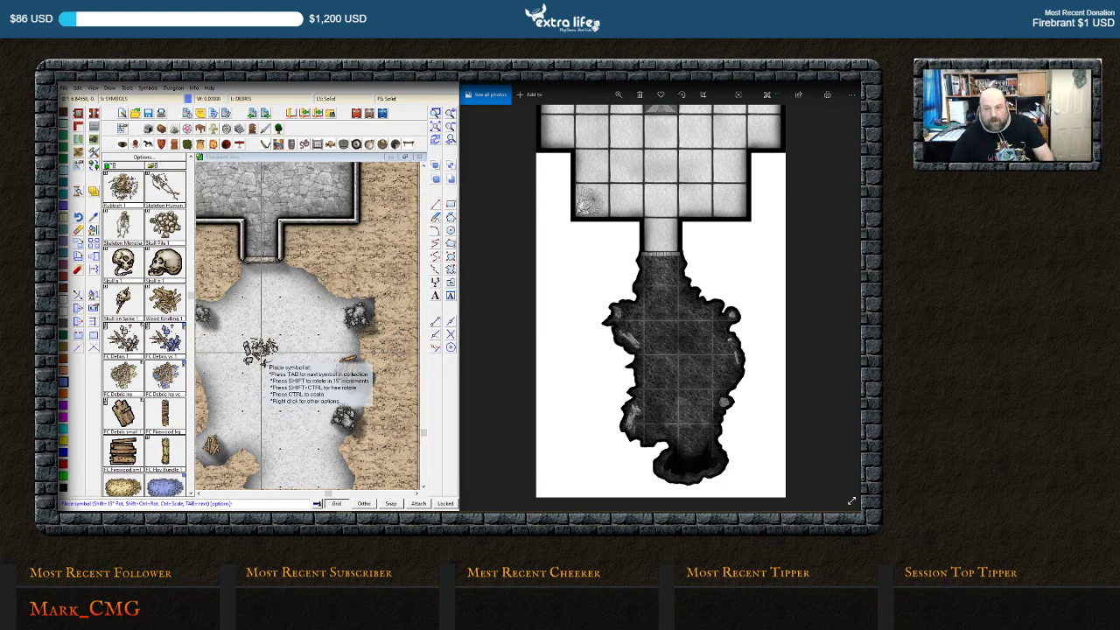
left_click(349, 372)
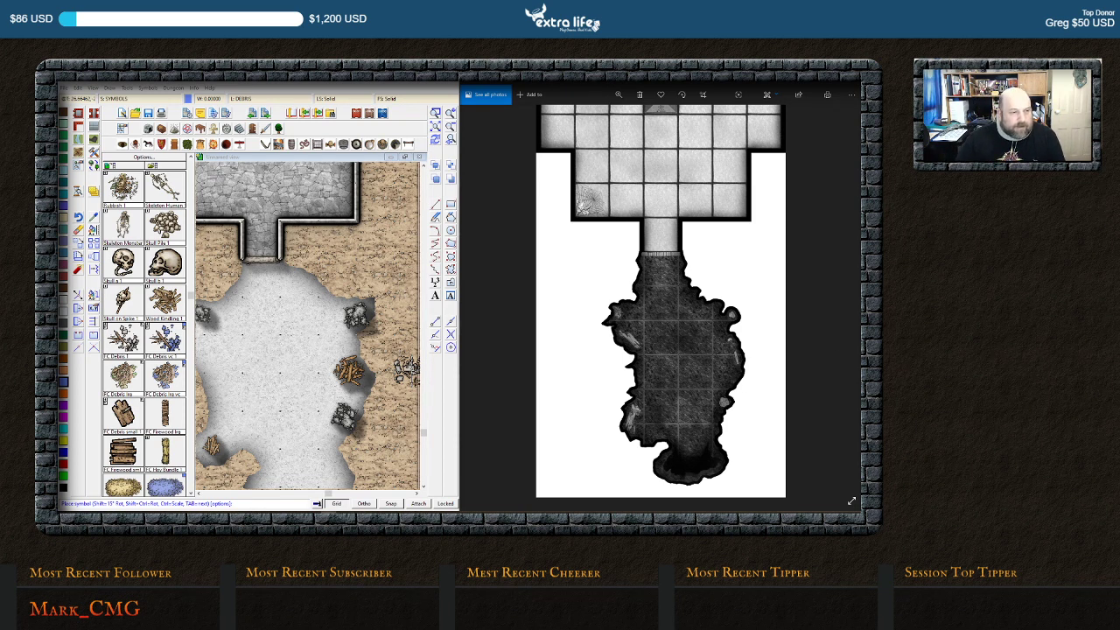
Place a variant of the FC Debris 1 symbol on the cave's west edge, just south of the rock there
mouse_move(121, 334)
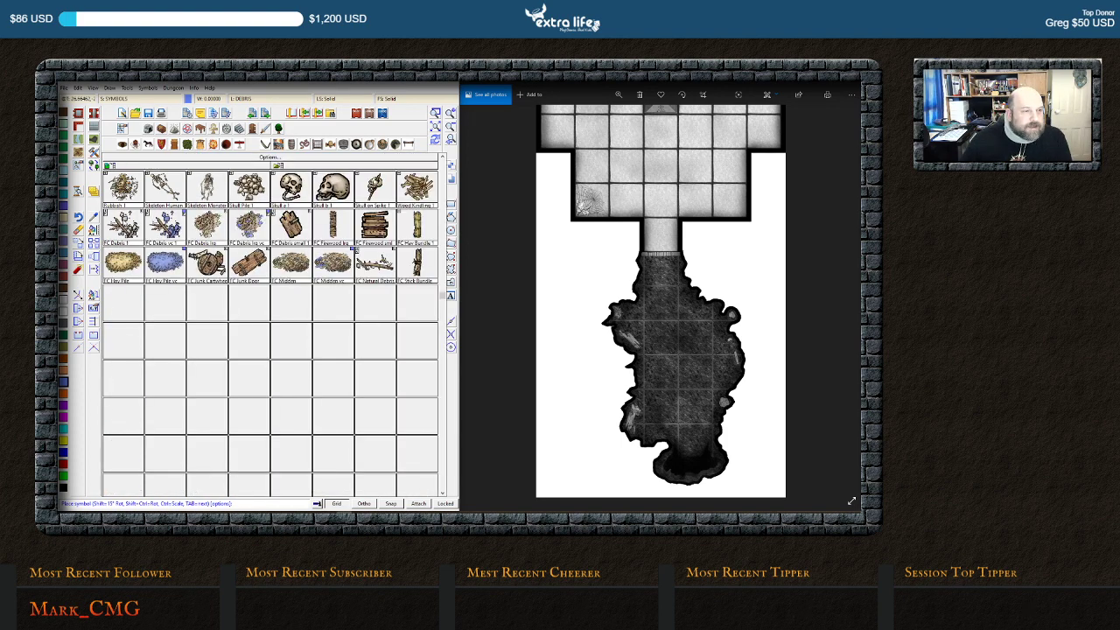
left_click(124, 224)
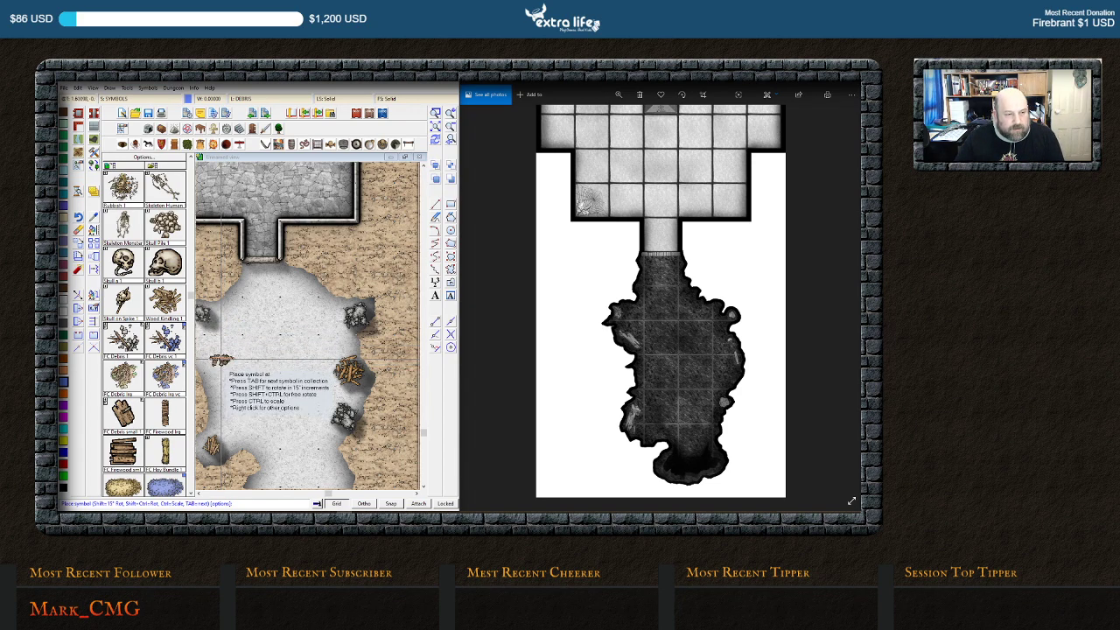
key("Tab")
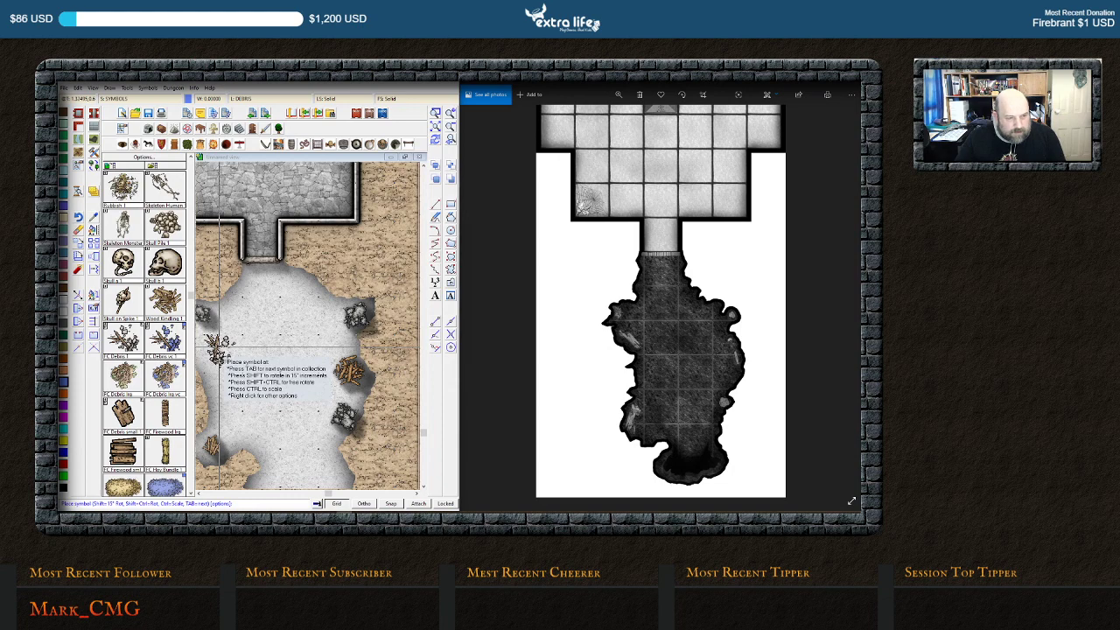
left_click(218, 348)
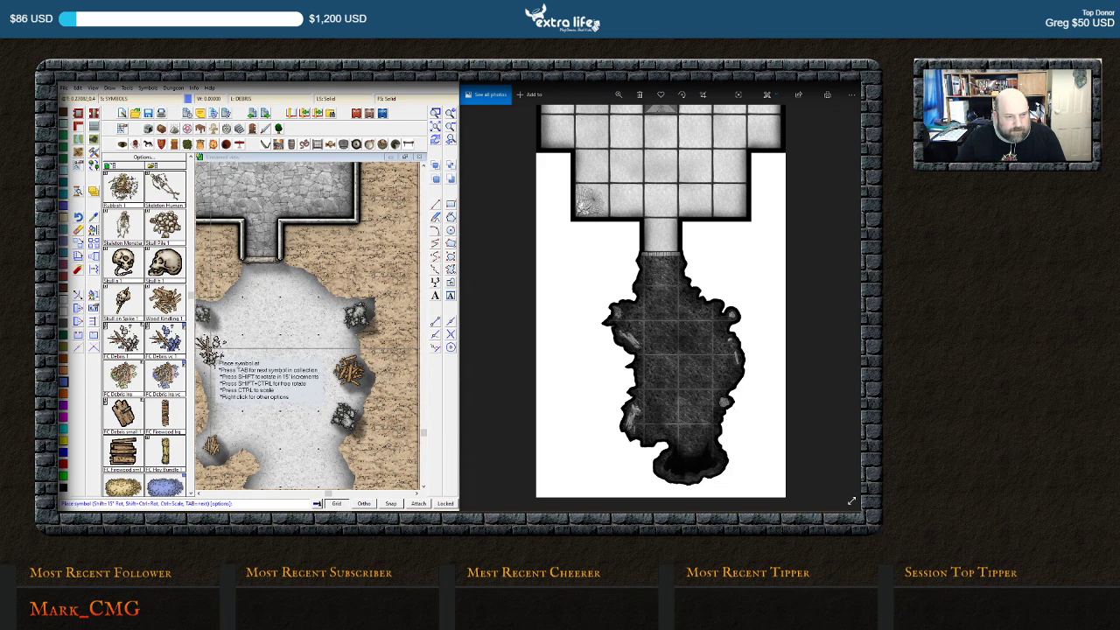
left_click(210, 350)
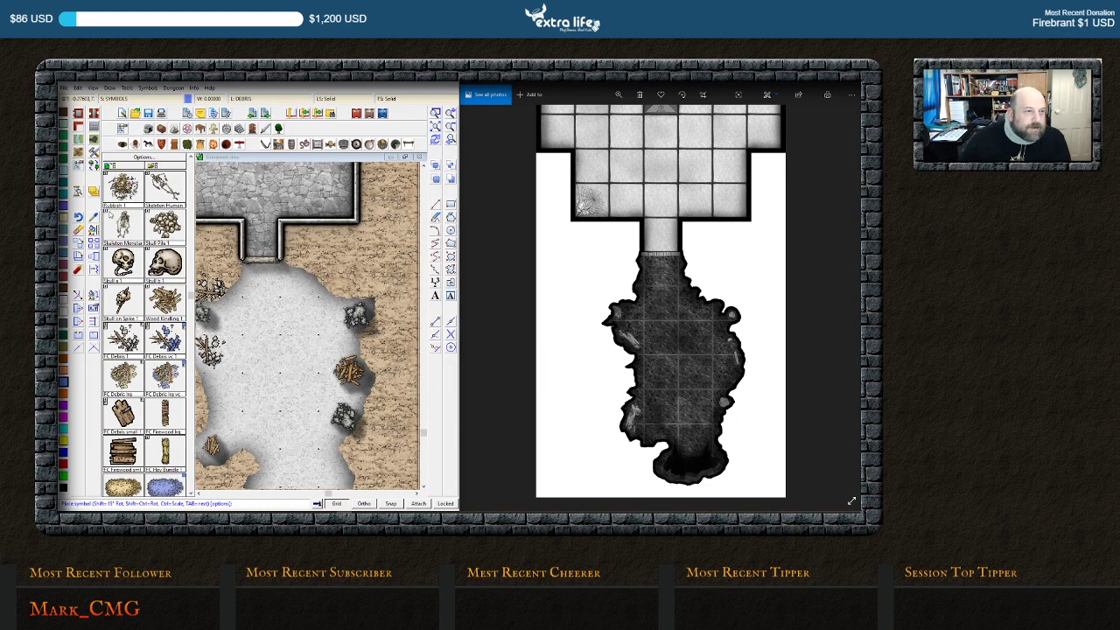
Add another broken planks debris symbol over the small plank pile on the cave's southwest edge
scroll(131, 339, "up", 3)
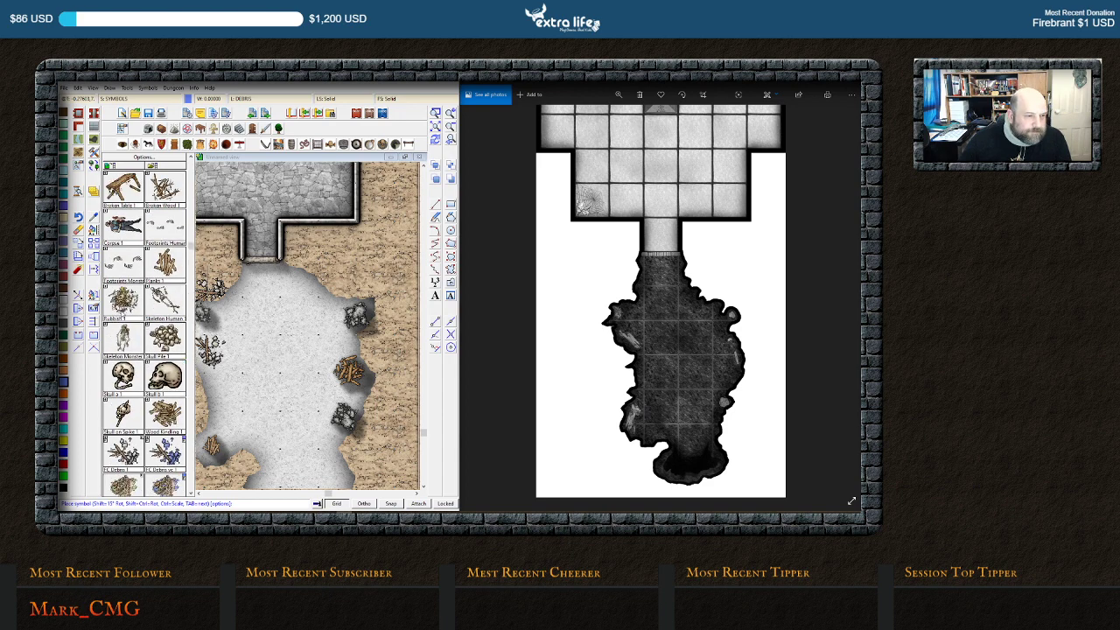
scroll(128, 324, "up", 3)
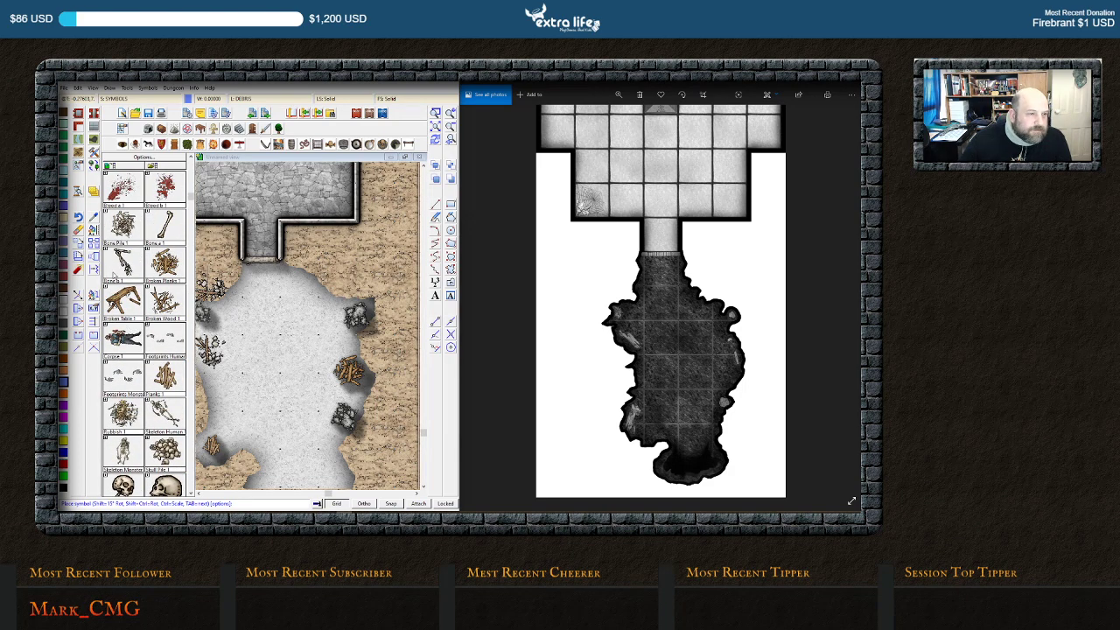
scroll(126, 224, "up", 2)
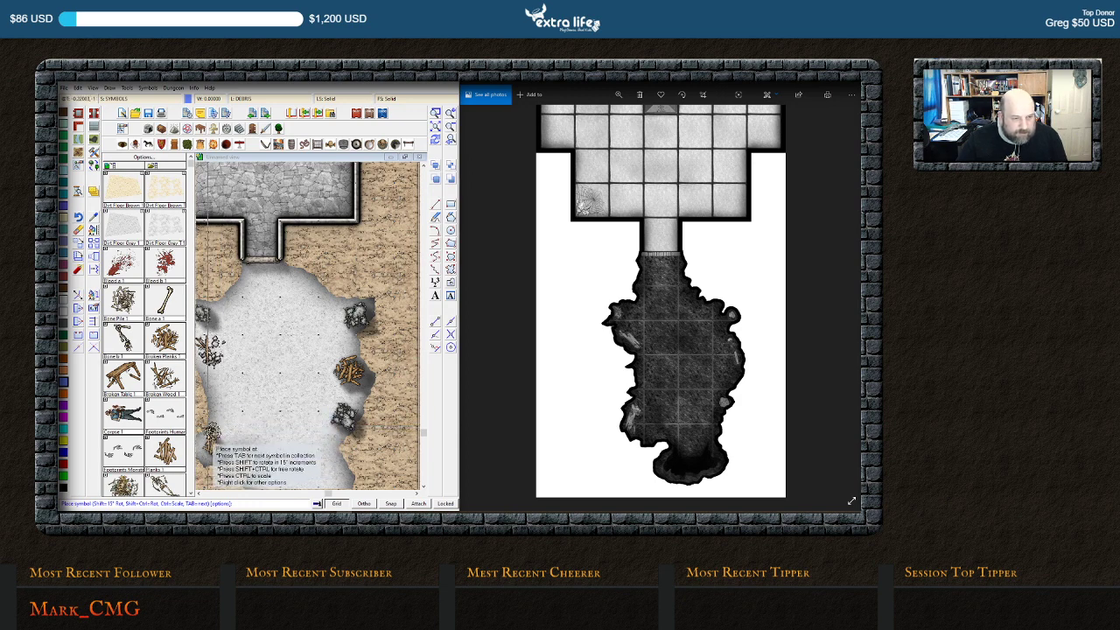
left_click(219, 457)
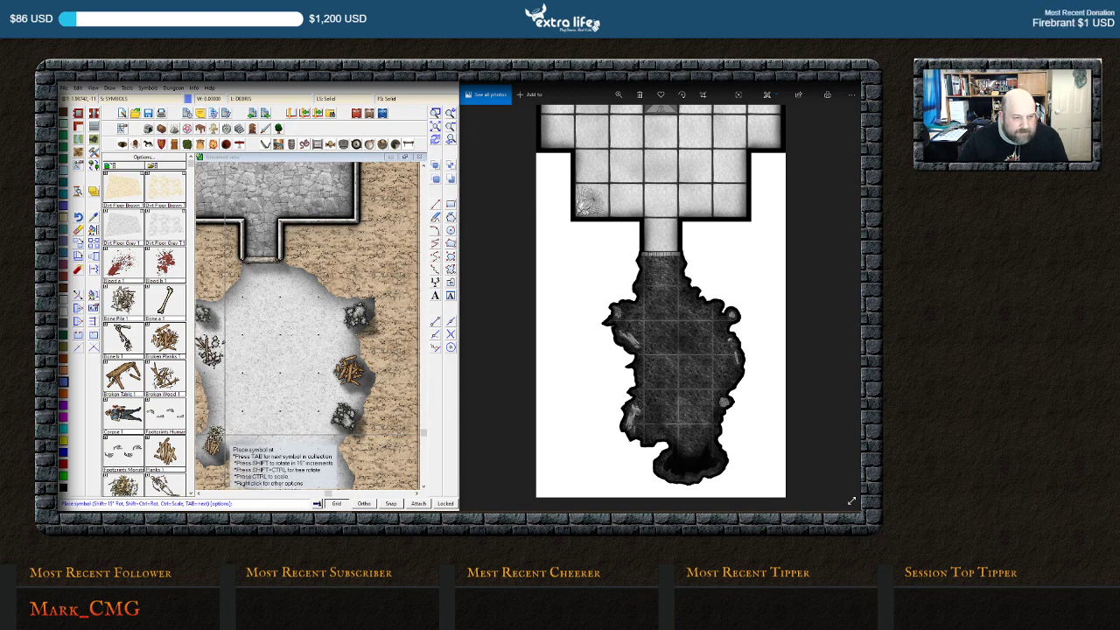
left_click(213, 442)
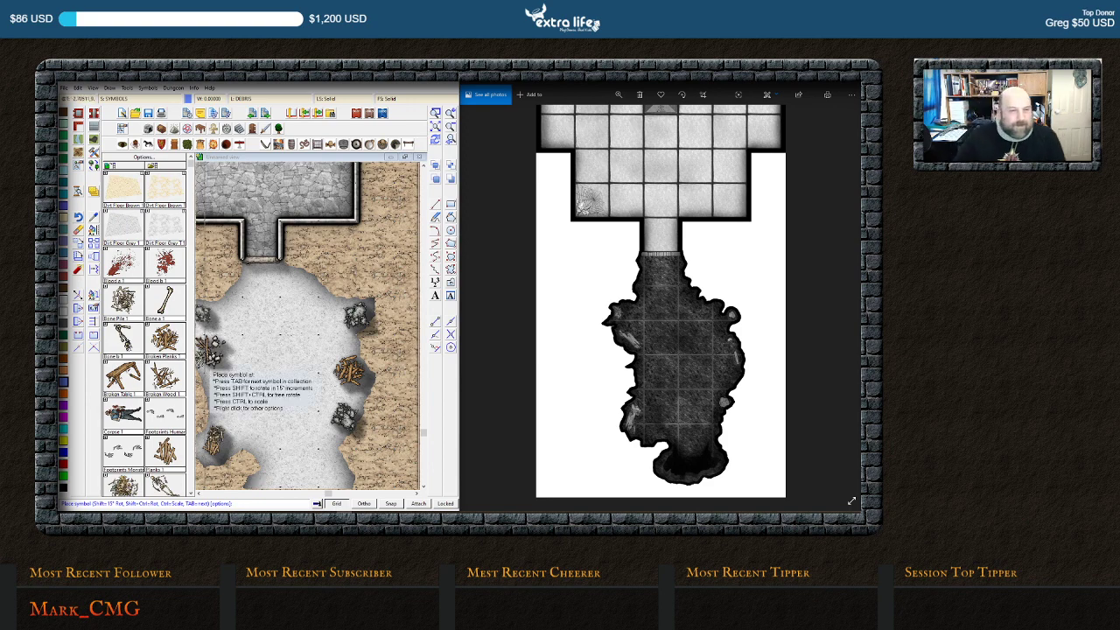
Examine the cave and the rooms north of it against the matching rooms of the reference map
left_click(400, 436)
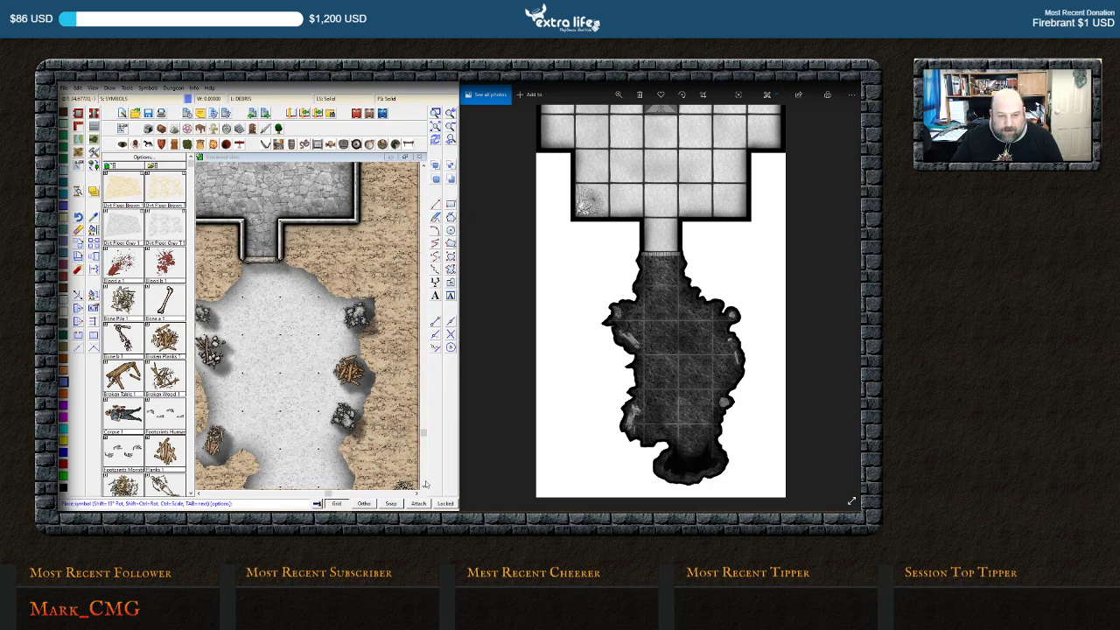
left_click(423, 487)
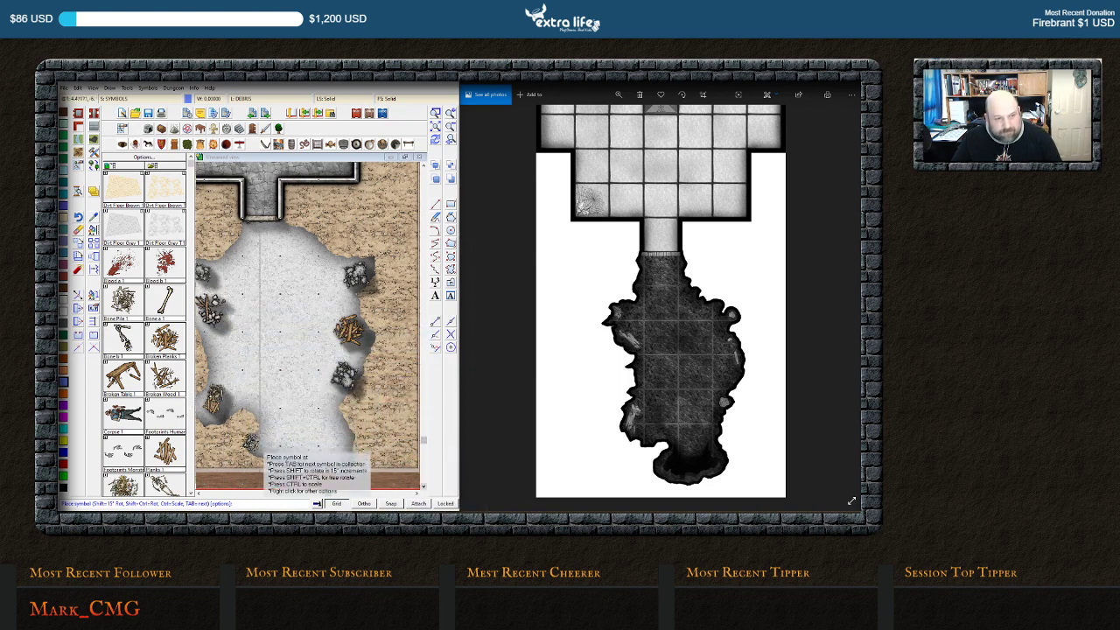
left_click(423, 166)
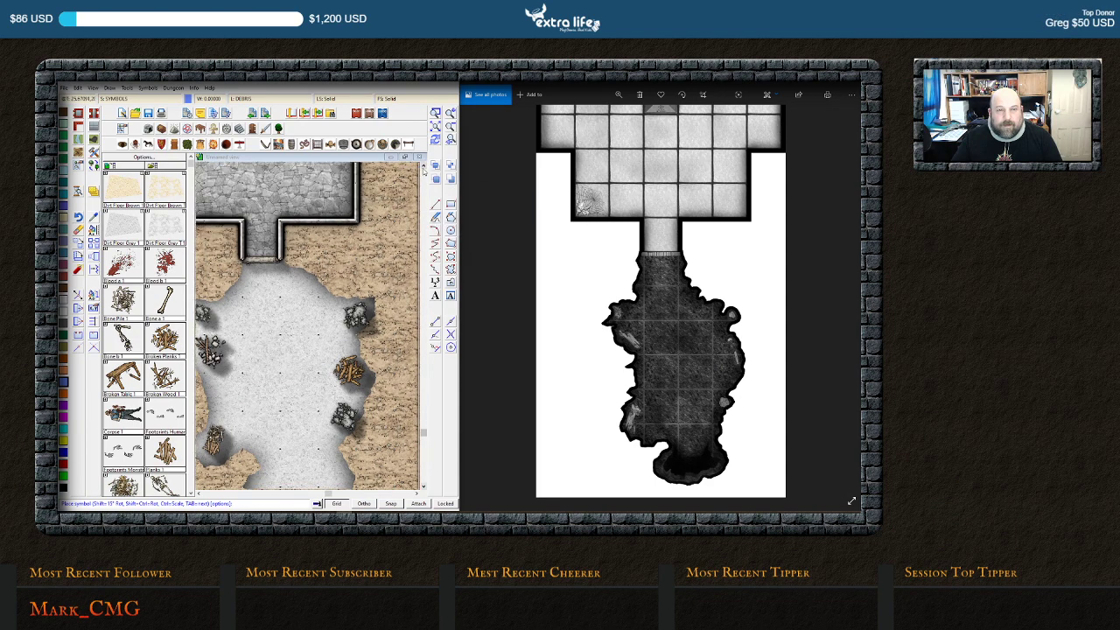
left_click(423, 166)
left_click(424, 166)
left_click(424, 166)
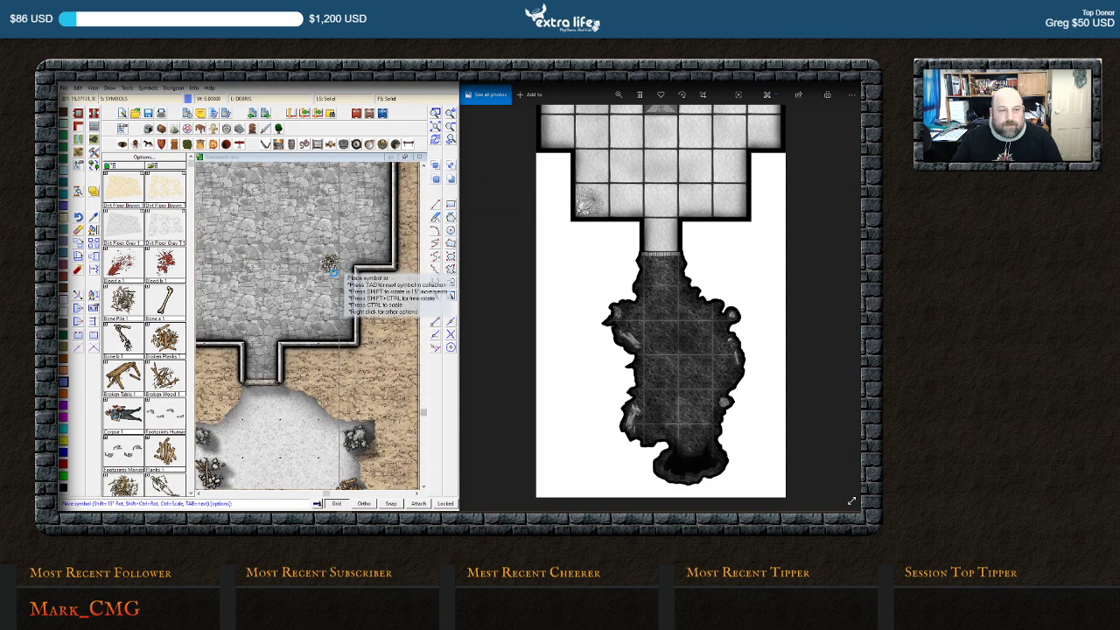
scroll(374, 229, "down", 2)
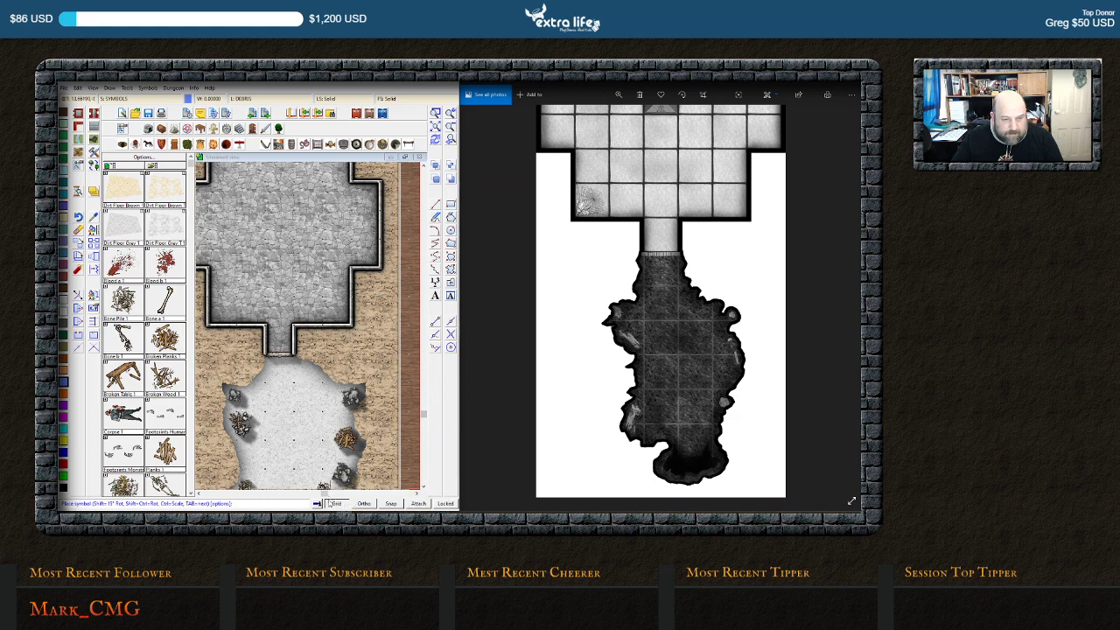
left_click(313, 491)
left_click_drag(314, 492, 306, 492)
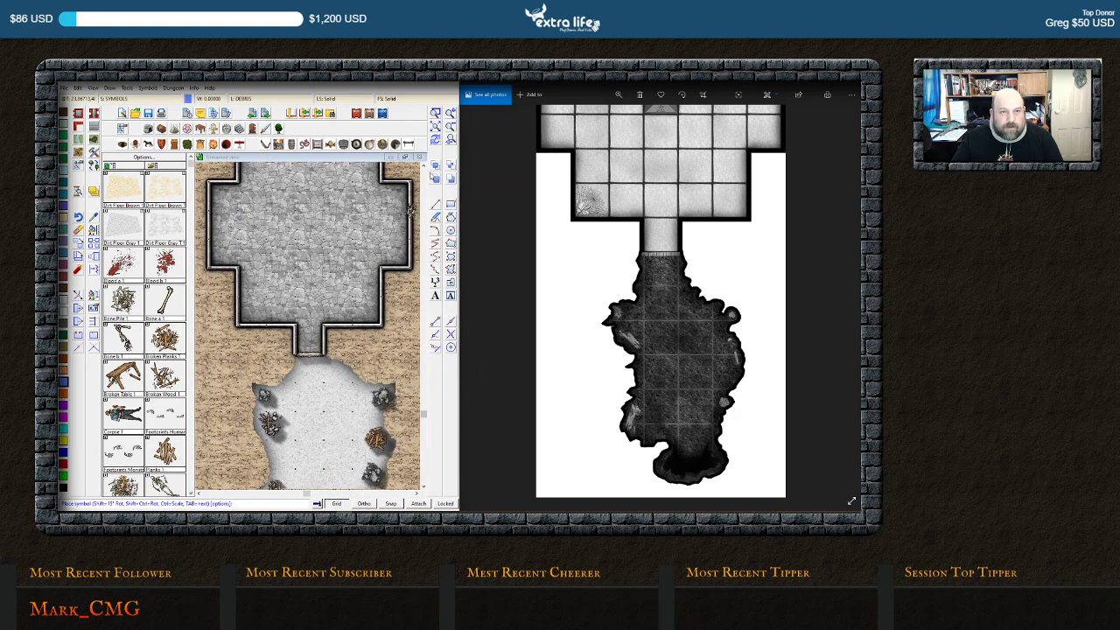
left_click(423, 167)
left_click(424, 166)
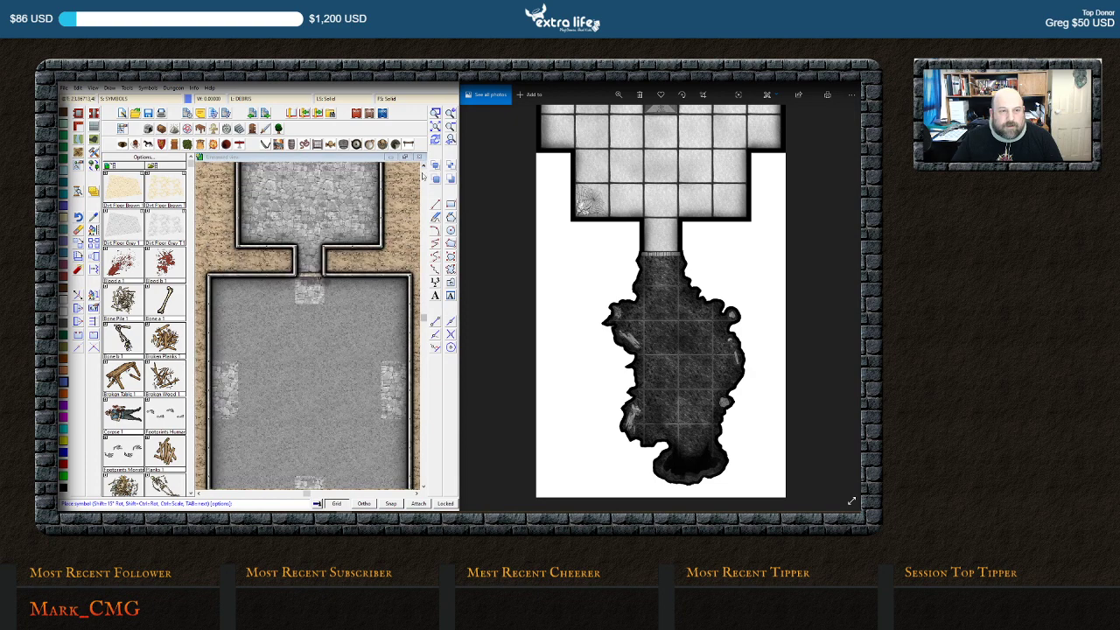
left_click(424, 487)
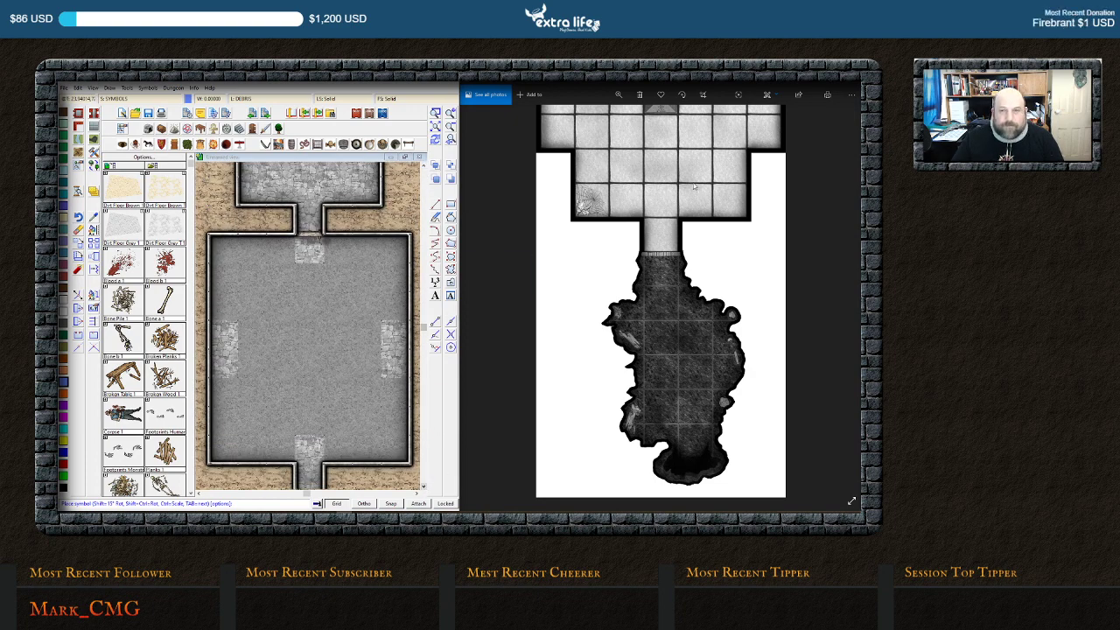
left_click(664, 154)
left_click_drag(664, 154, 666, 348)
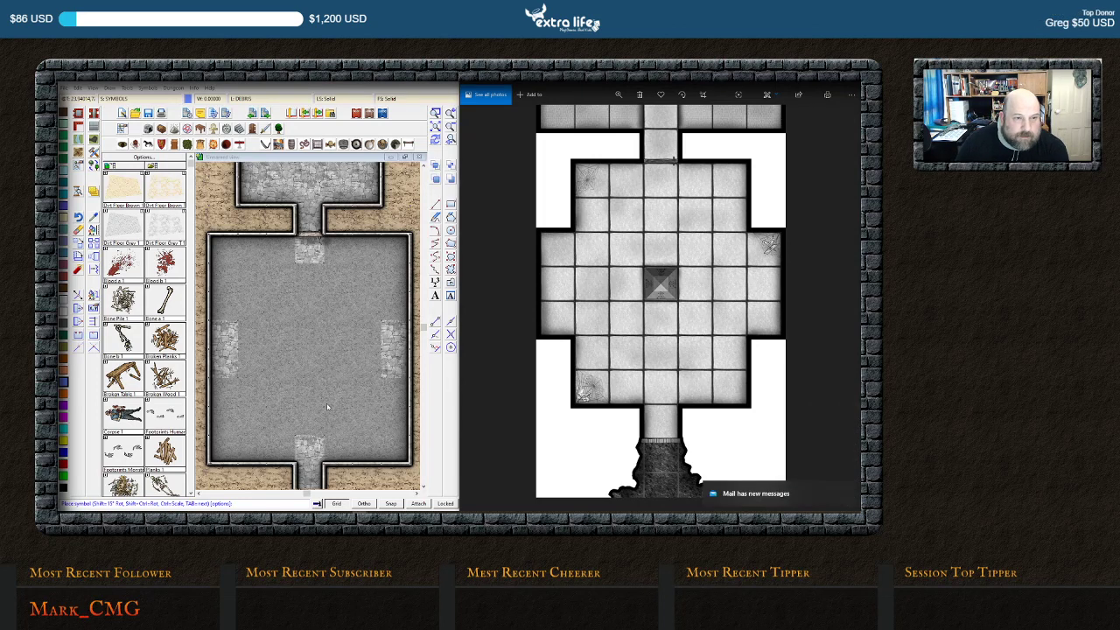
left_click(409, 452)
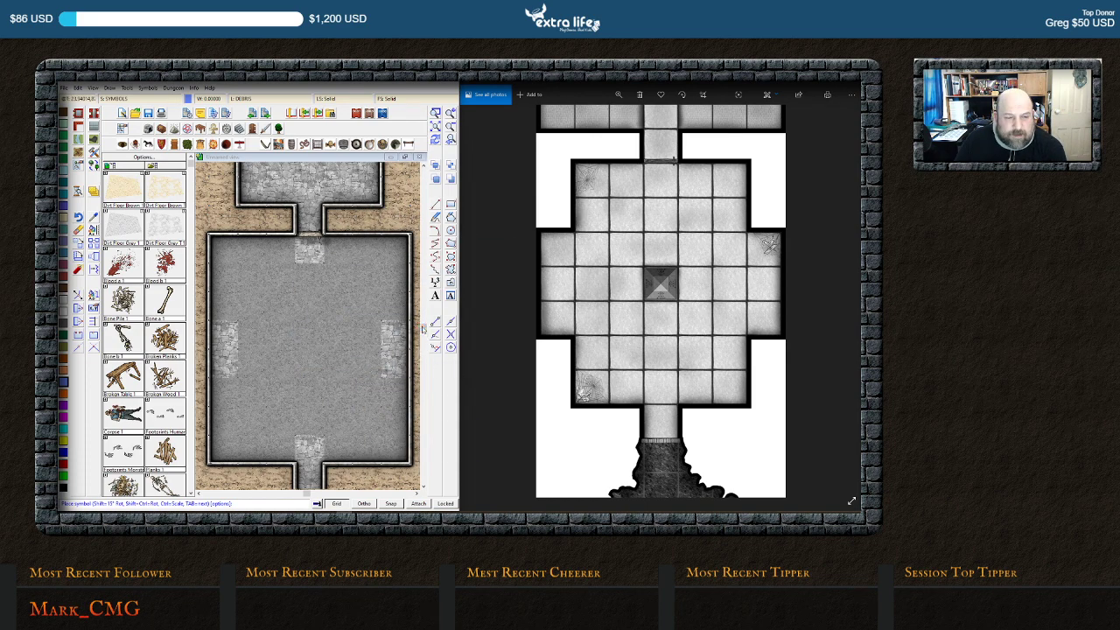
left_click_drag(422, 329, 422, 399)
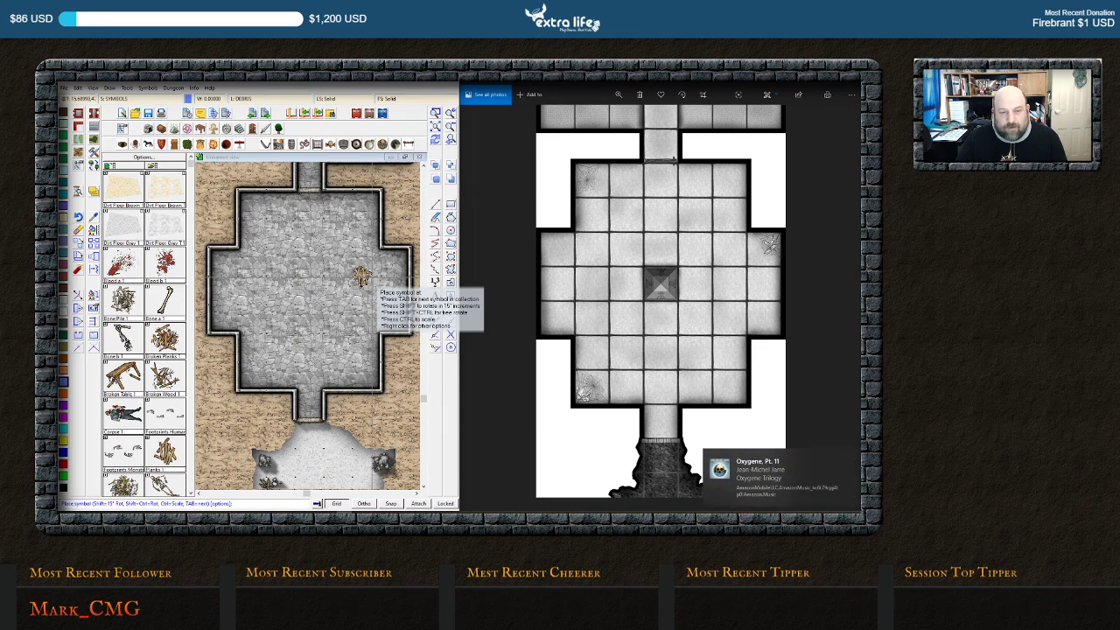
Place FC Debris symbols in the cross-shaped room, one at the upper east wall and another in the southwest corner
scroll(157, 312, "down", 3)
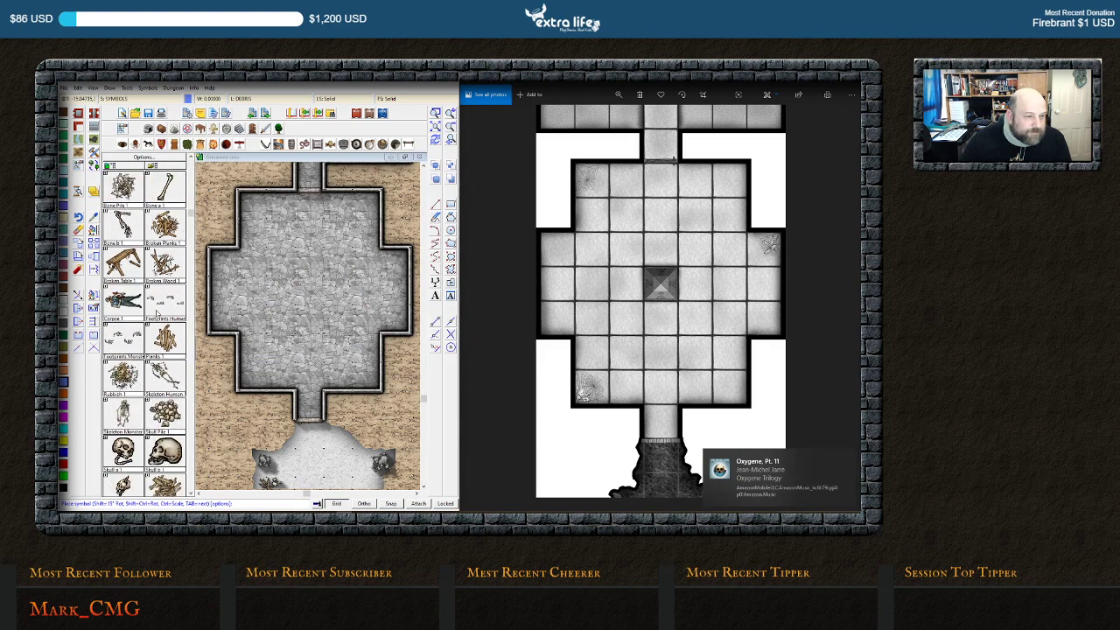
scroll(158, 312, "down", 2)
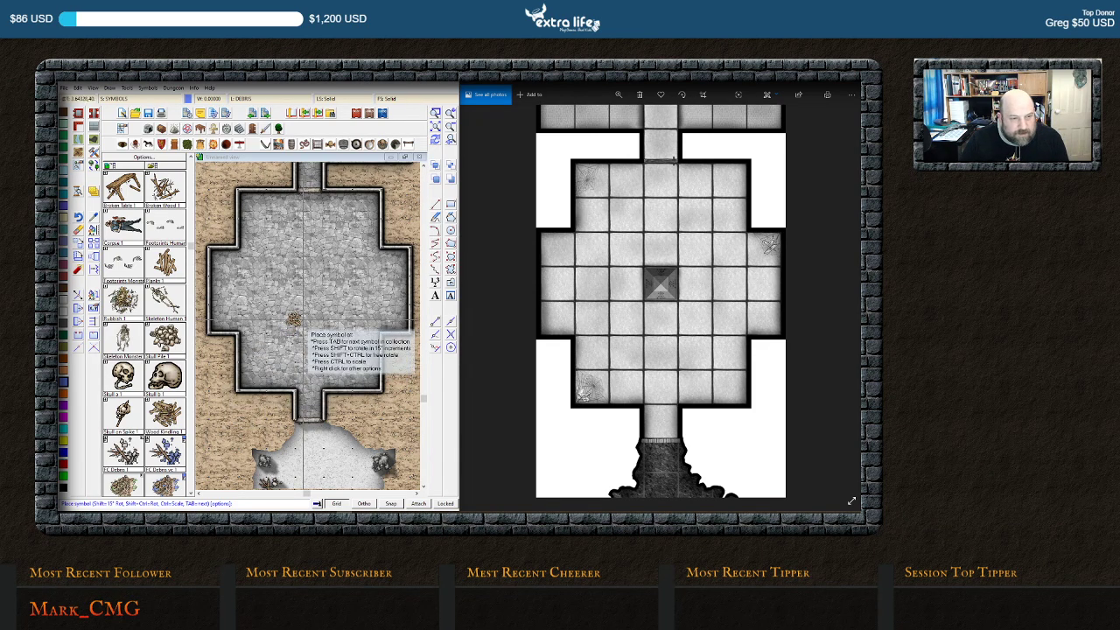
scroll(129, 398, "down", 2)
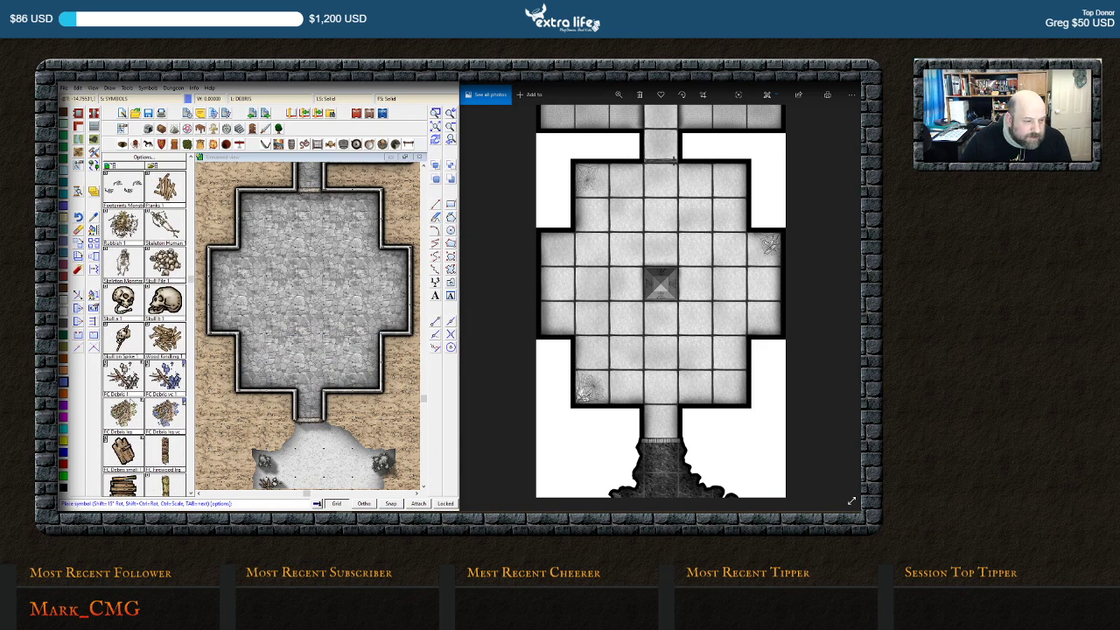
scroll(132, 401, "down", 1)
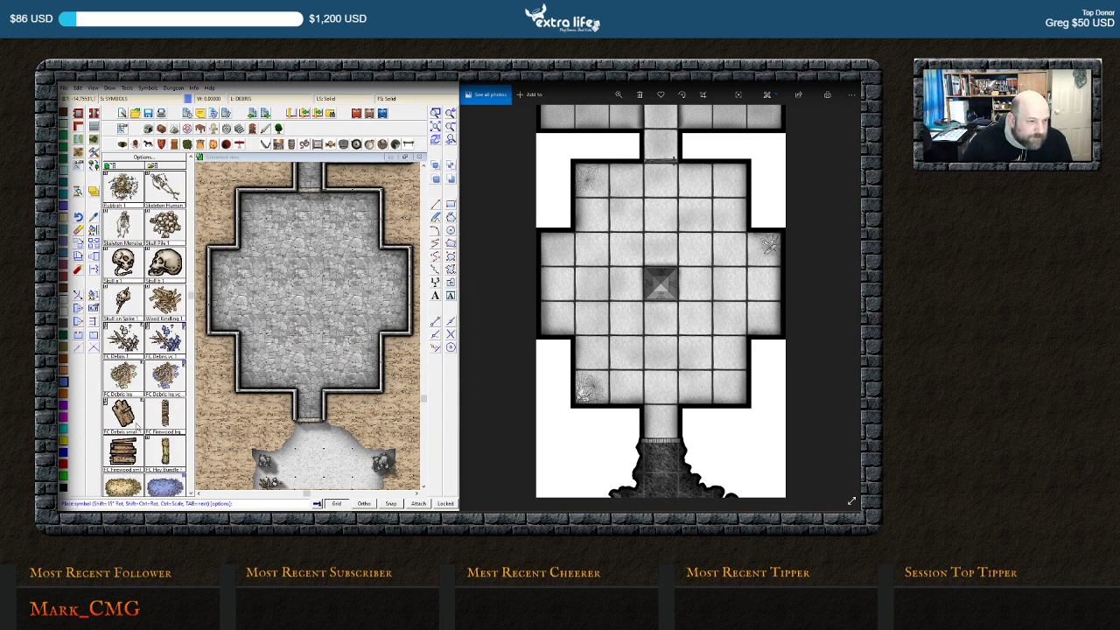
scroll(137, 423, "up", 1)
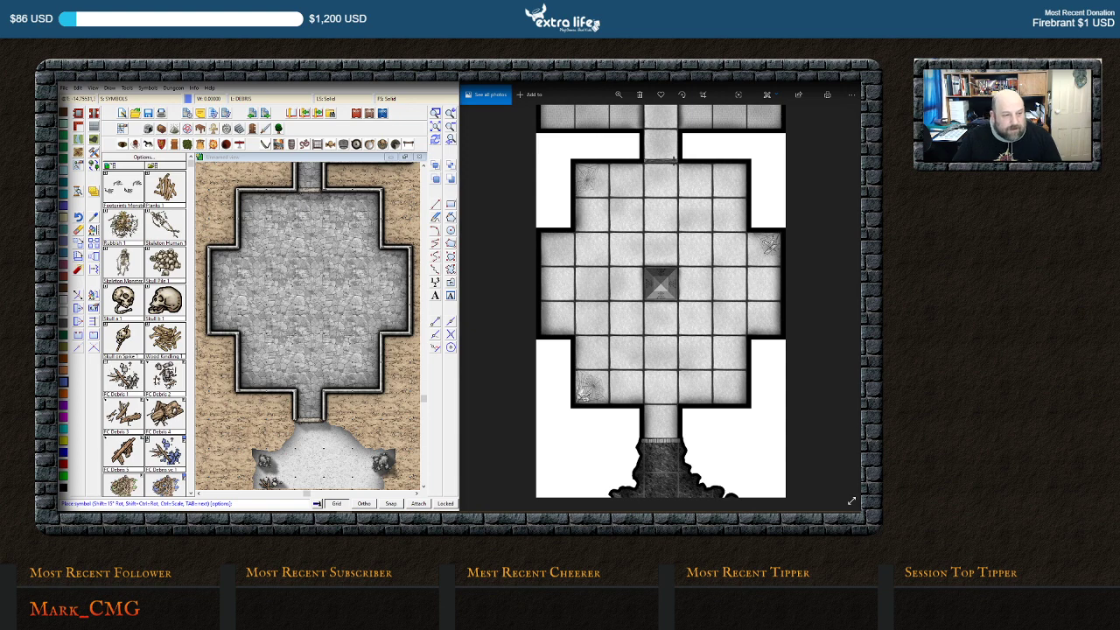
scroll(144, 324, "down", 1)
scroll(141, 456, "down", 1)
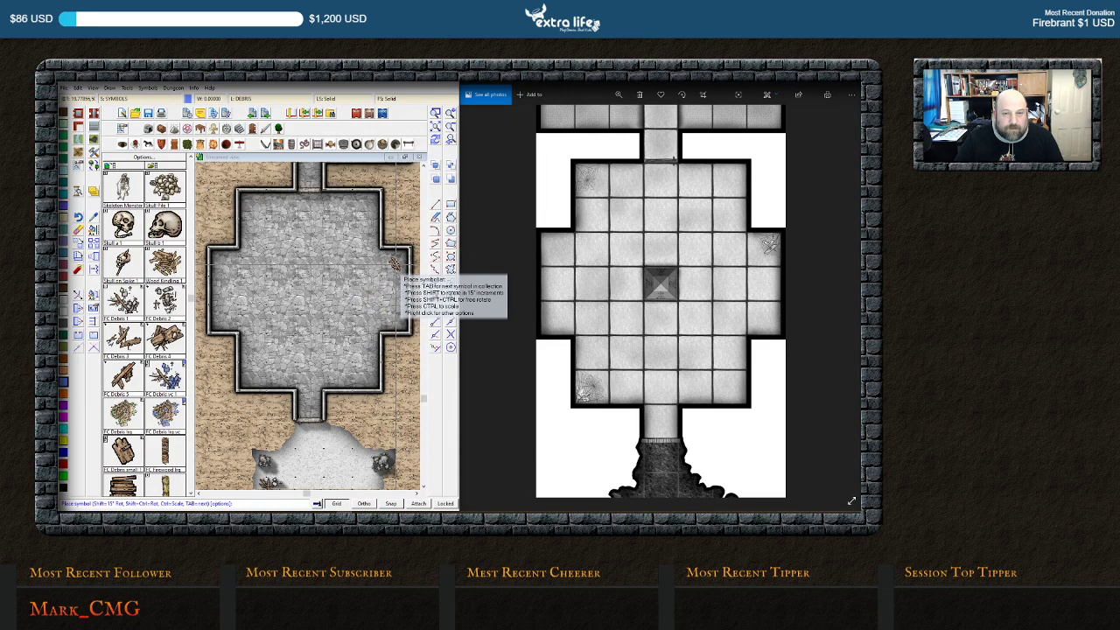
left_click(395, 263)
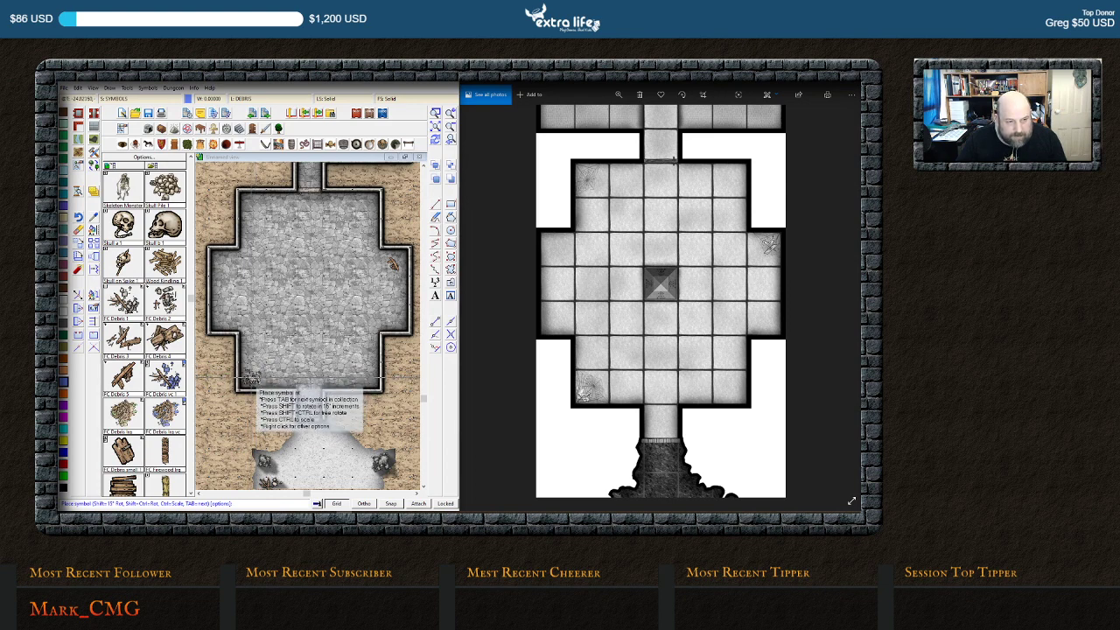
left_click(251, 378)
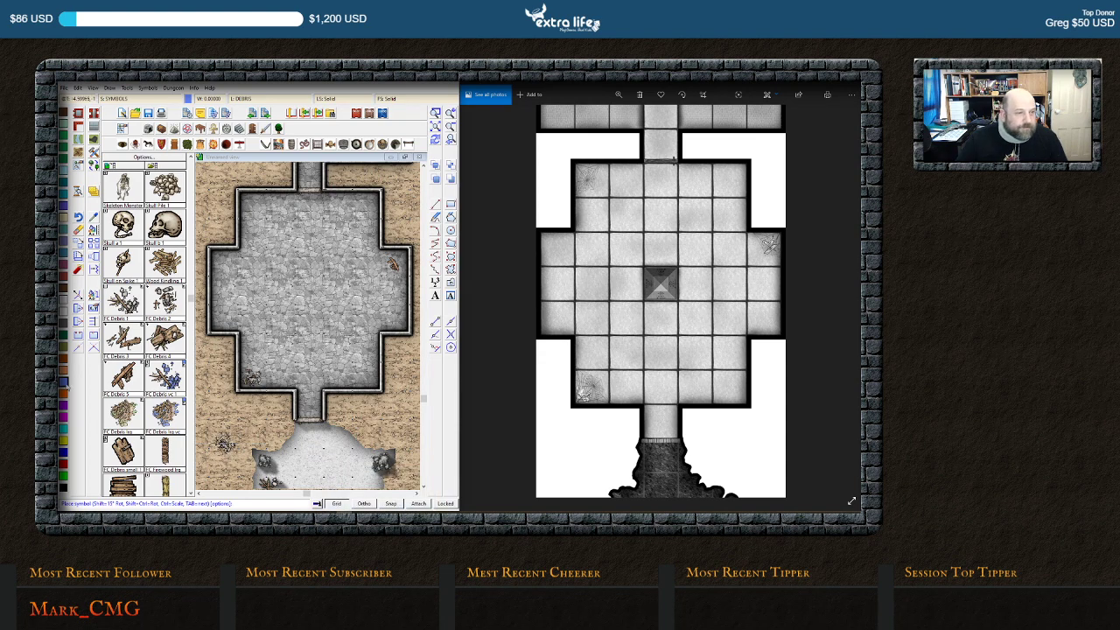
Look through the debris, up and down, furniture and cave symbol catalogs for further details that suit the room
scroll(137, 371, "up", 4)
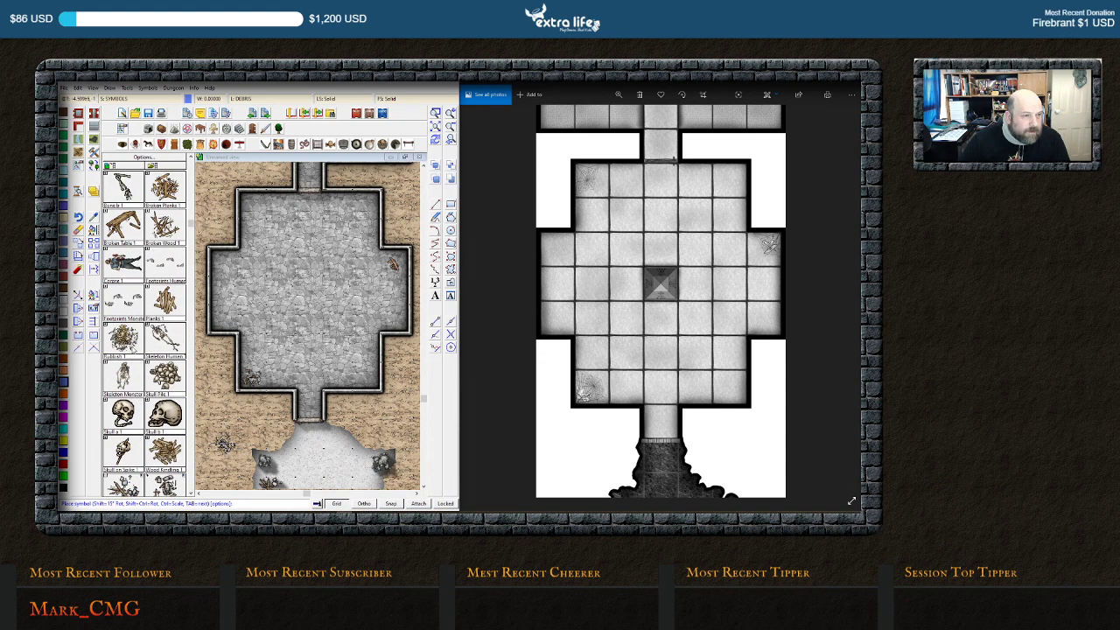
scroll(144, 332, "up", 4)
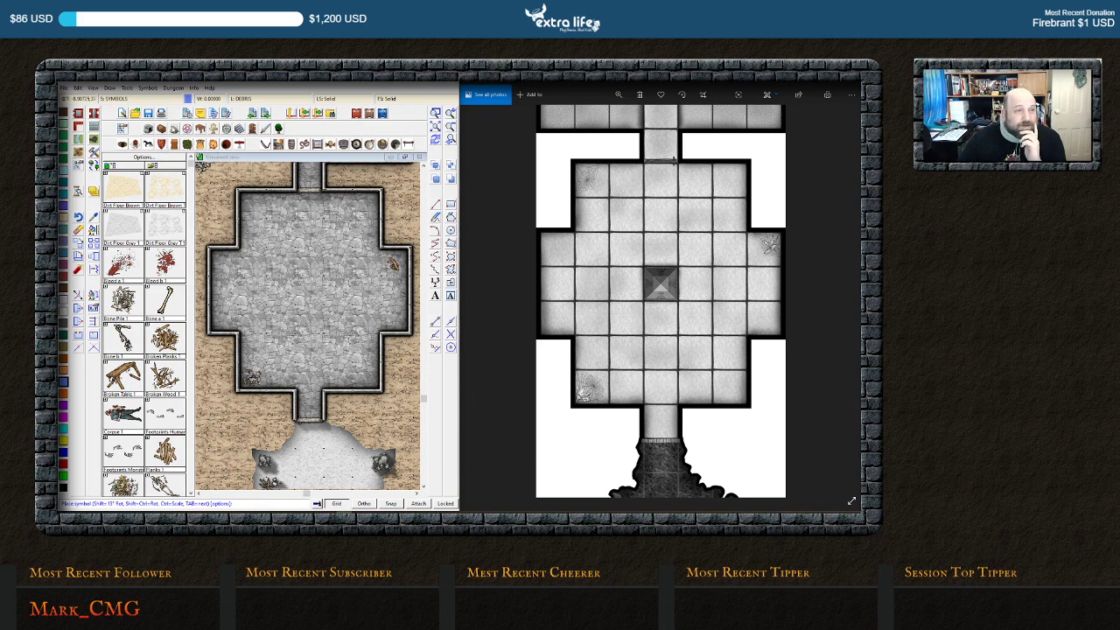
left_click(175, 128)
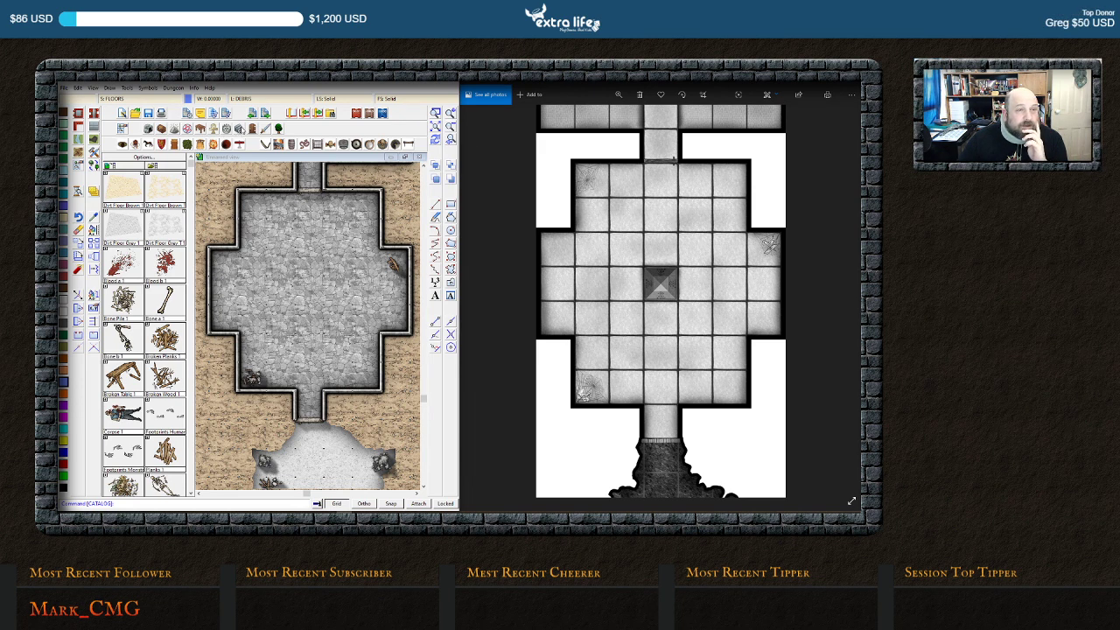
left_click(239, 128)
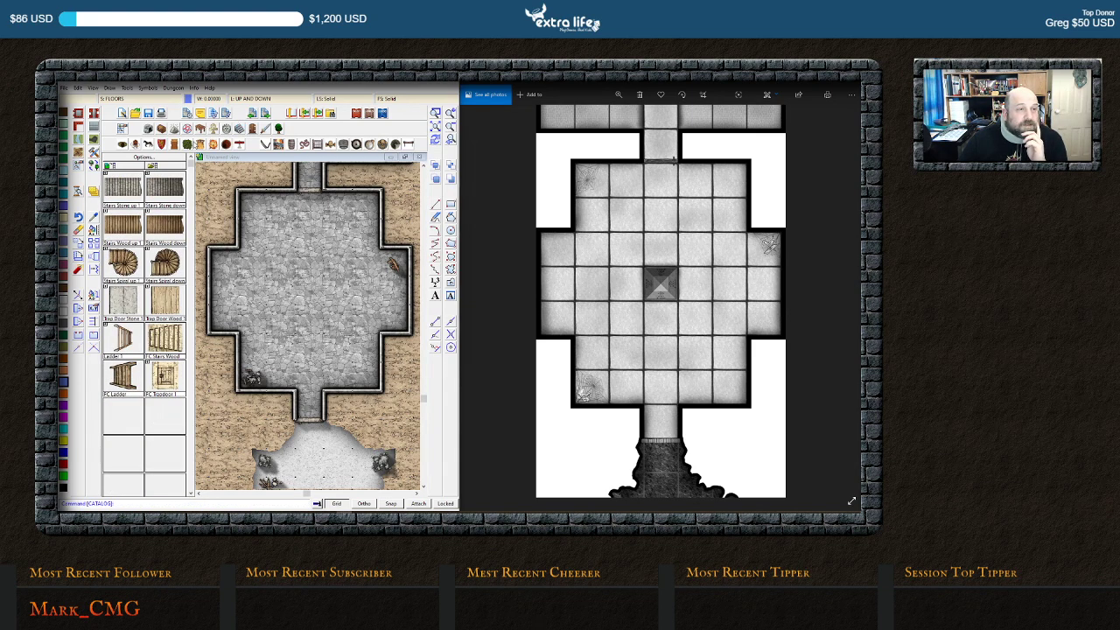
left_click(202, 131)
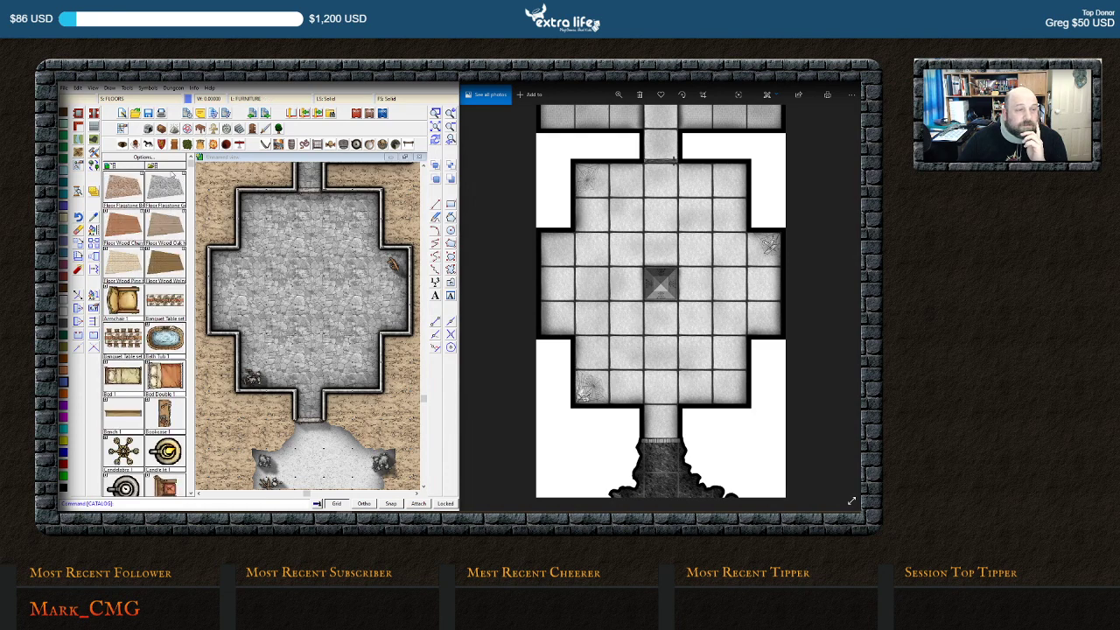
scroll(145, 288, "down", 5)
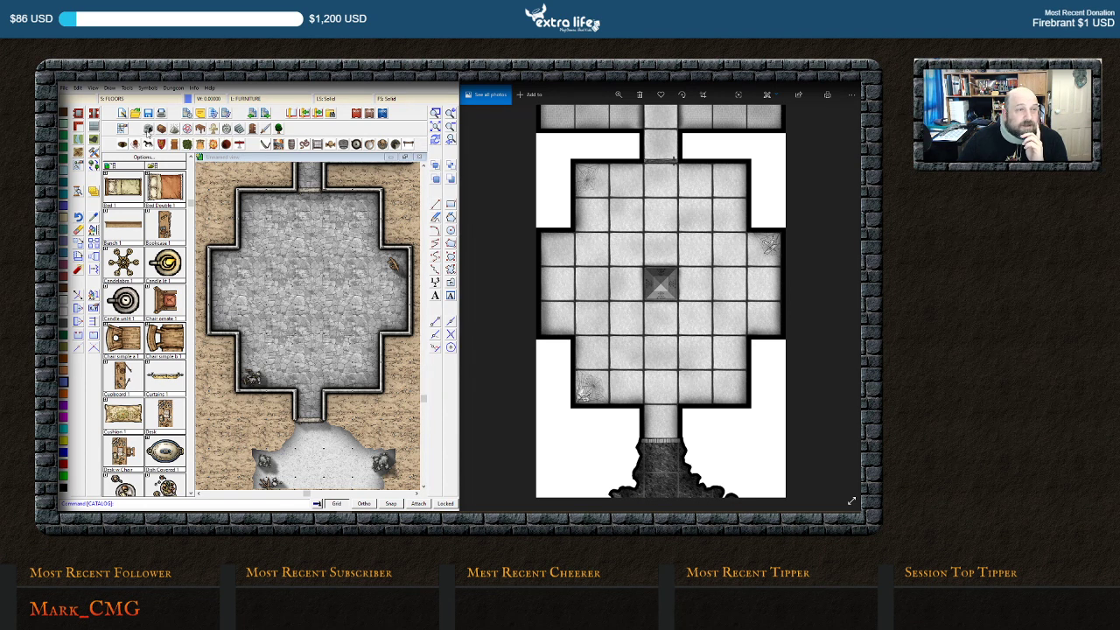
left_click(149, 129)
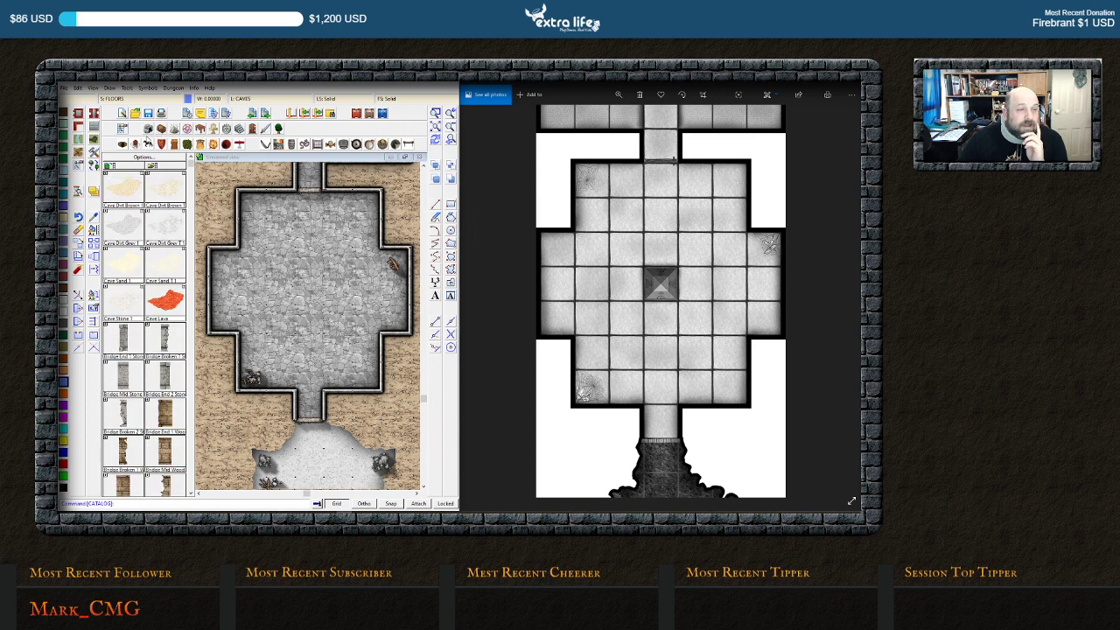
scroll(152, 291, "down", 10)
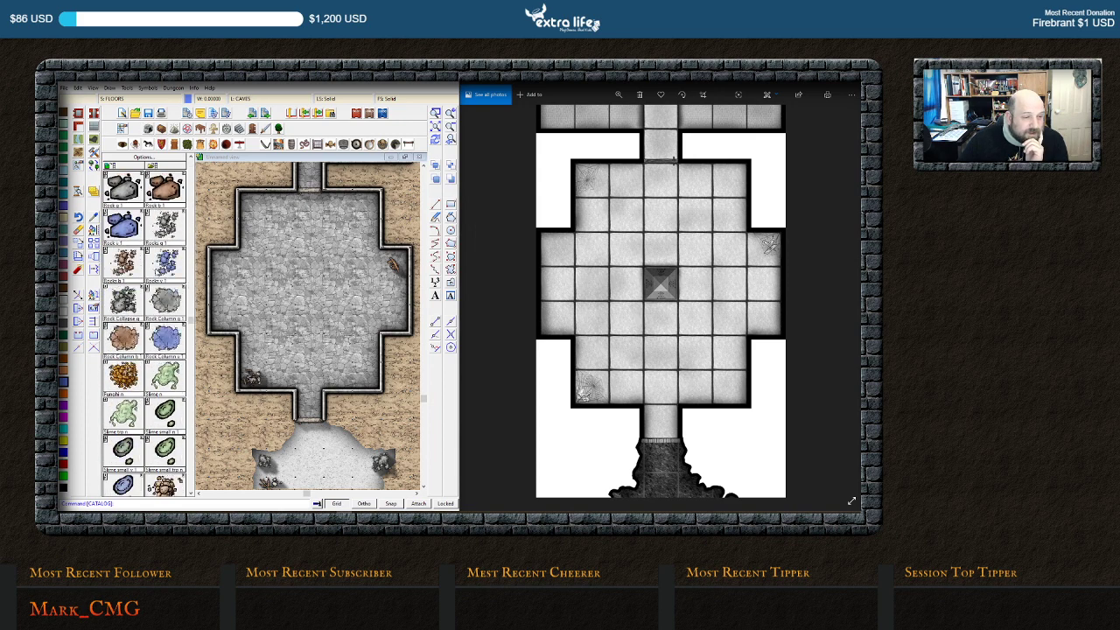
scroll(158, 253, "down", 4)
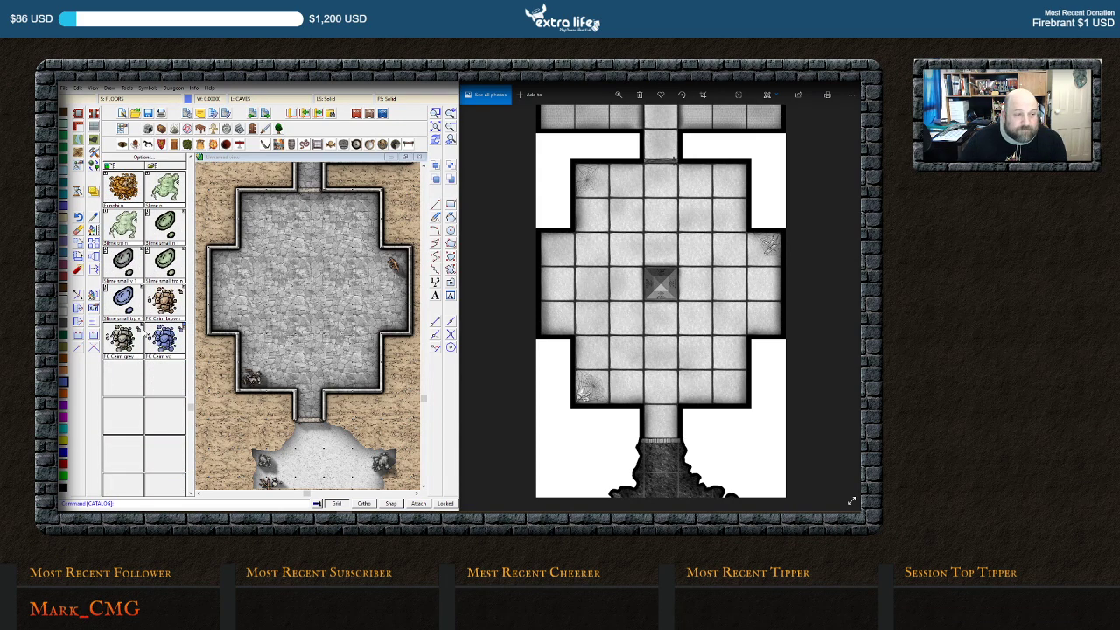
scroll(144, 331, "up", 3)
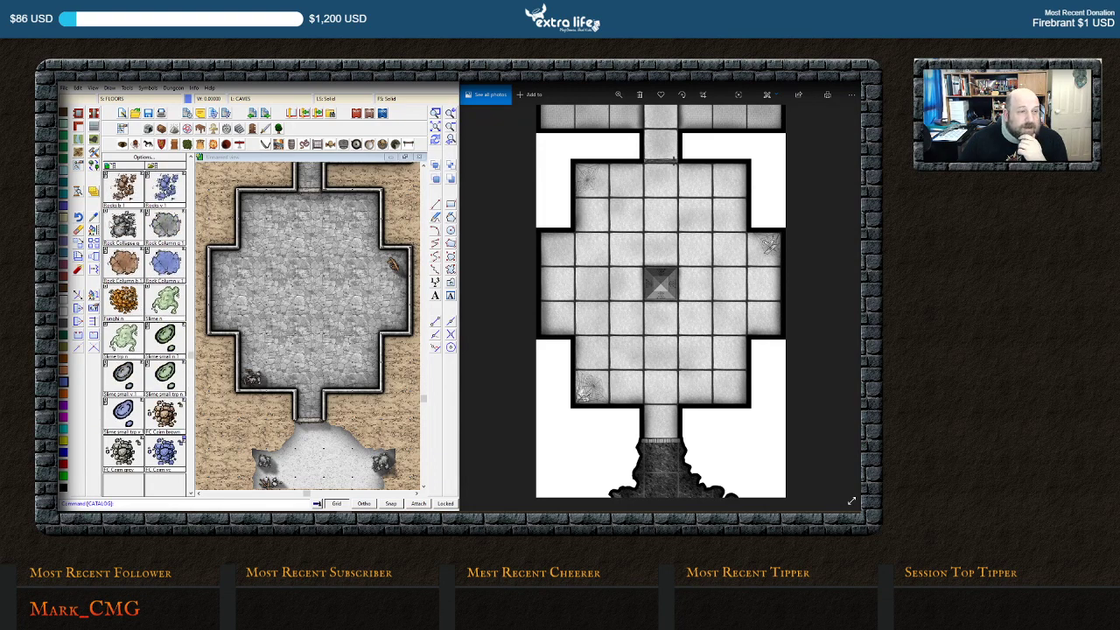
scroll(154, 279, "up", 2)
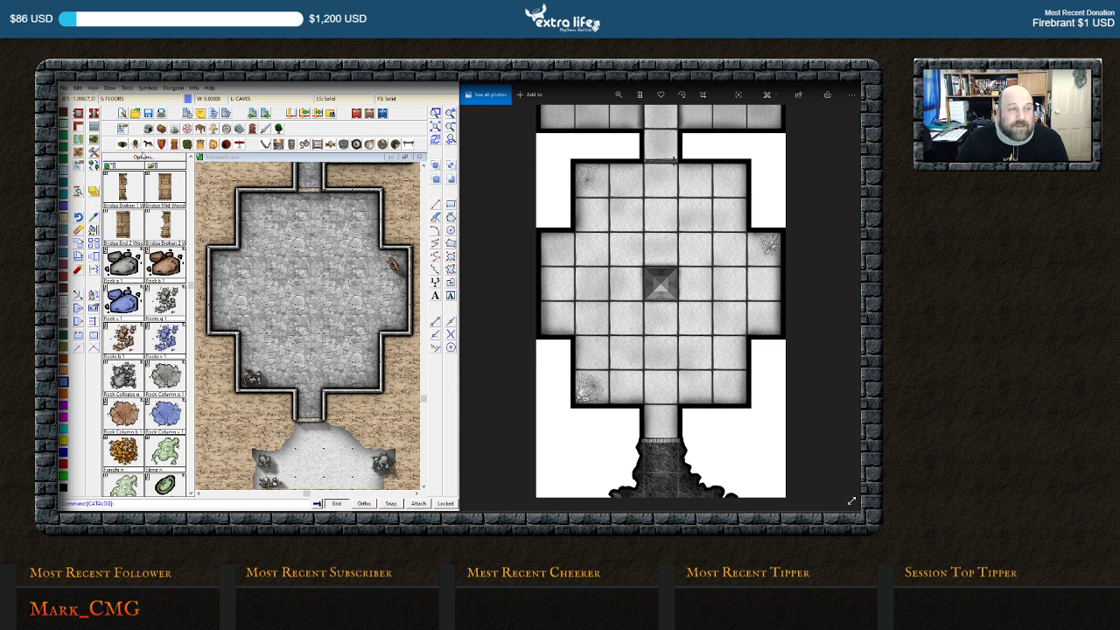
Look through the skeleton and orc symbol catalogs in the monsters collection for remains that suit the cross-shaped room
left_click(133, 145)
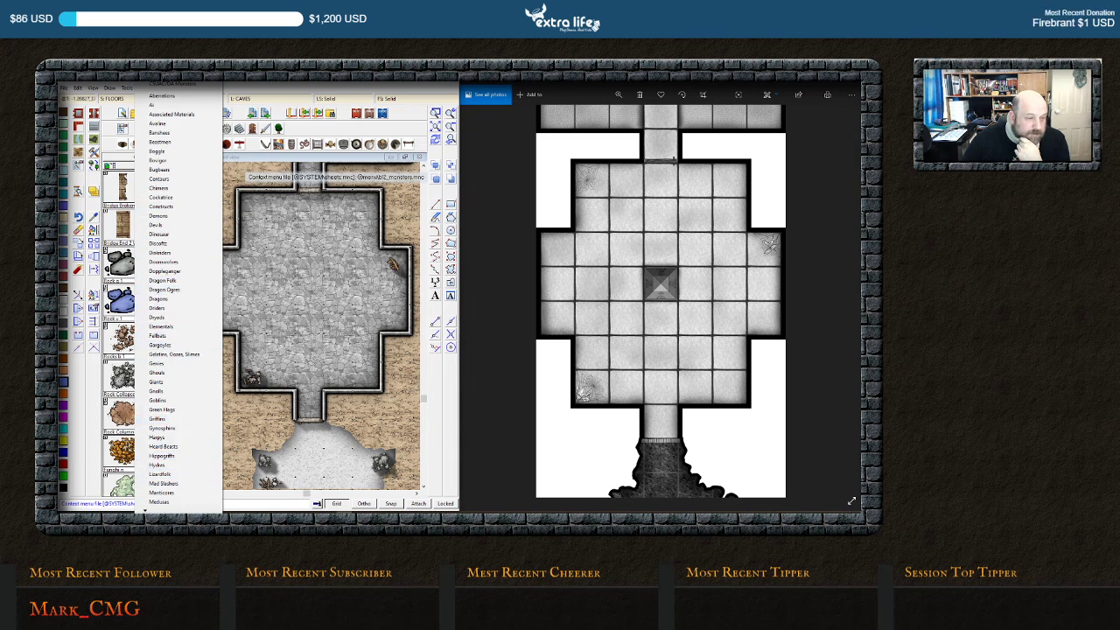
scroll(145, 511, "down", 1)
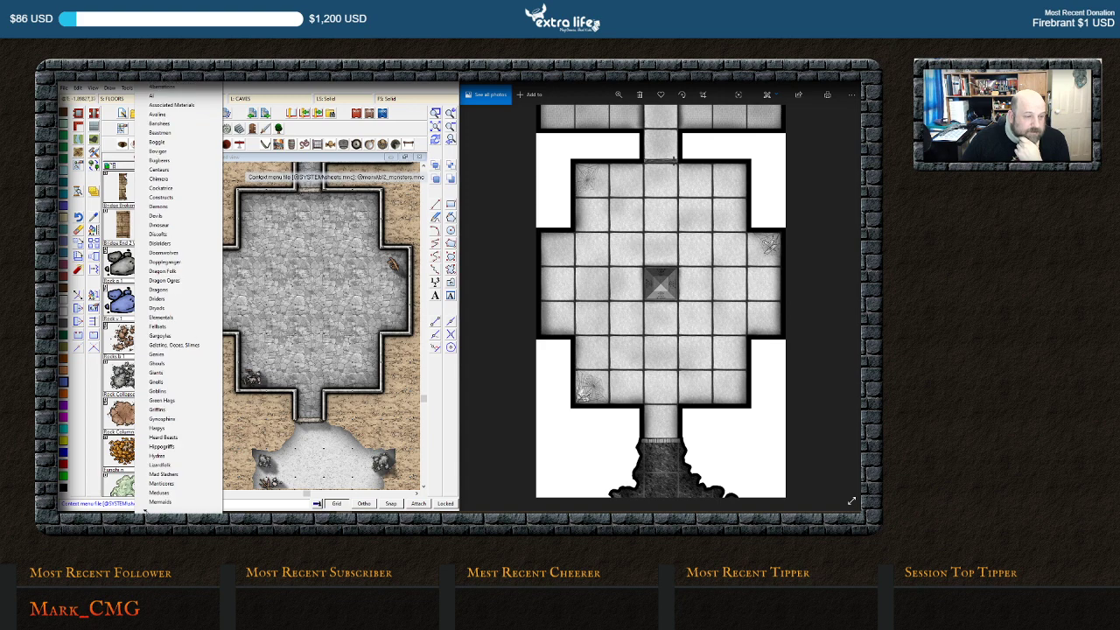
scroll(145, 512, "down", 6)
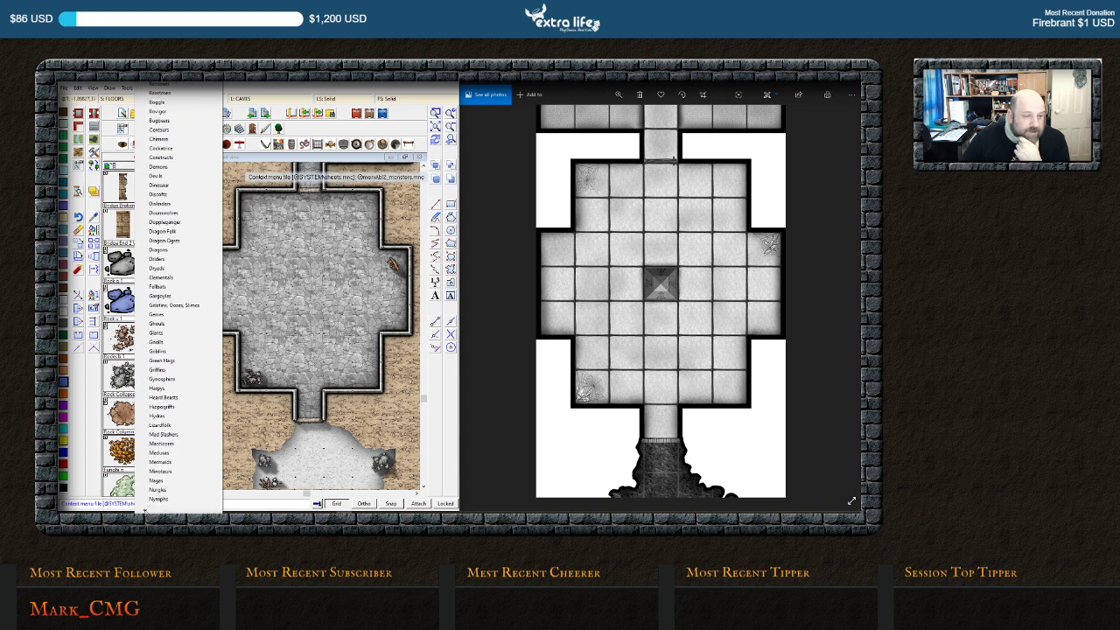
left_click(156, 499)
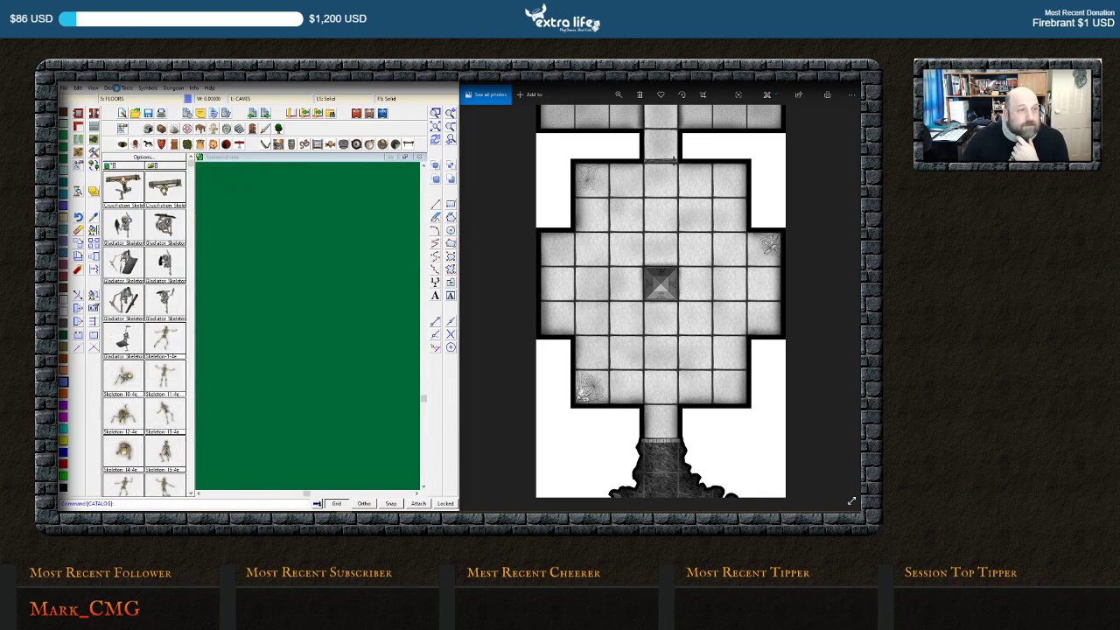
left_click(137, 145)
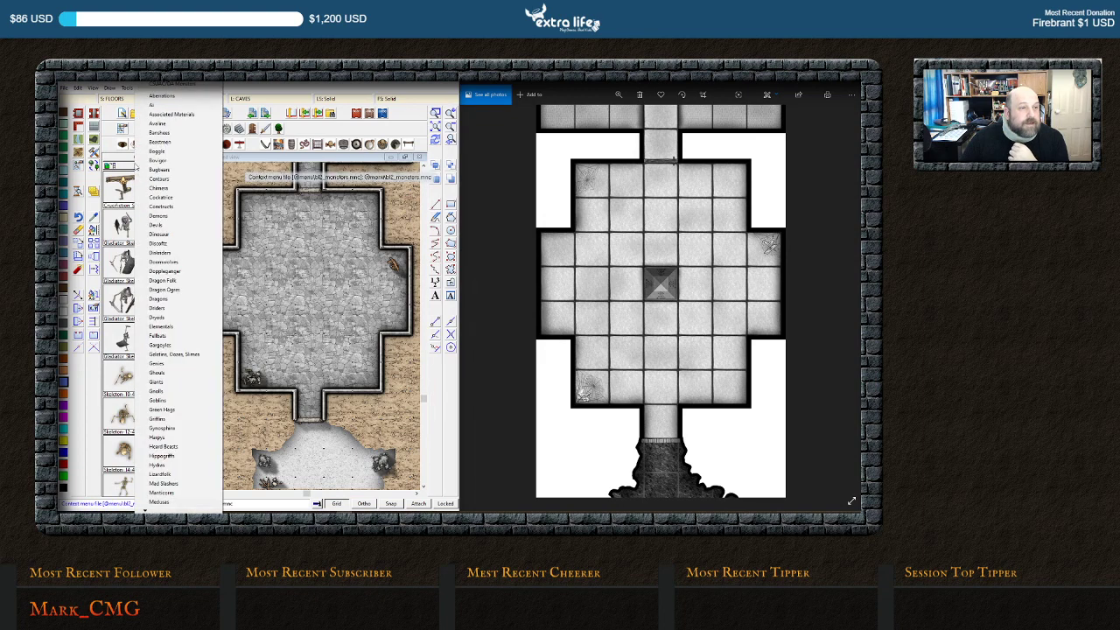
scroll(161, 507, "down", 4)
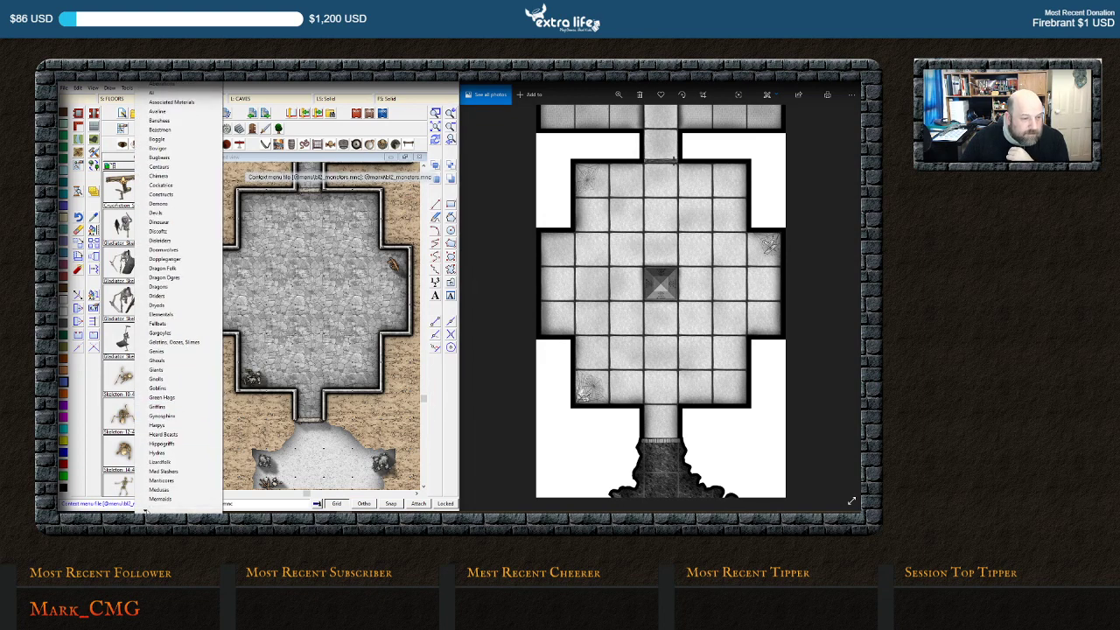
left_click(163, 499)
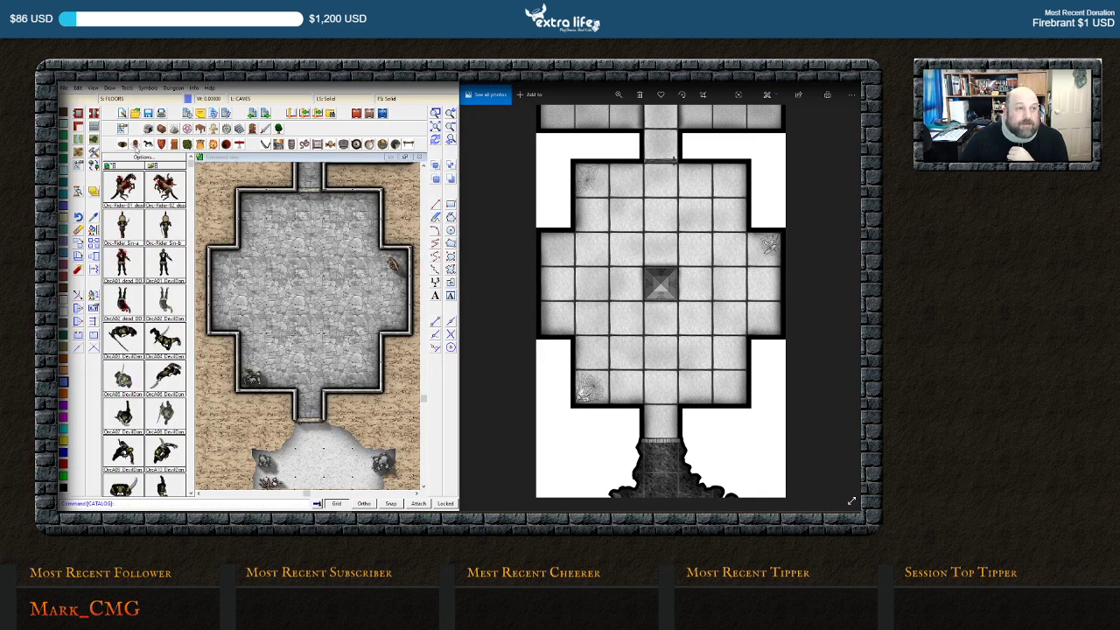
Search the list of monster catalogs for suitable symbols and view the Driders catalog
left_click(137, 148)
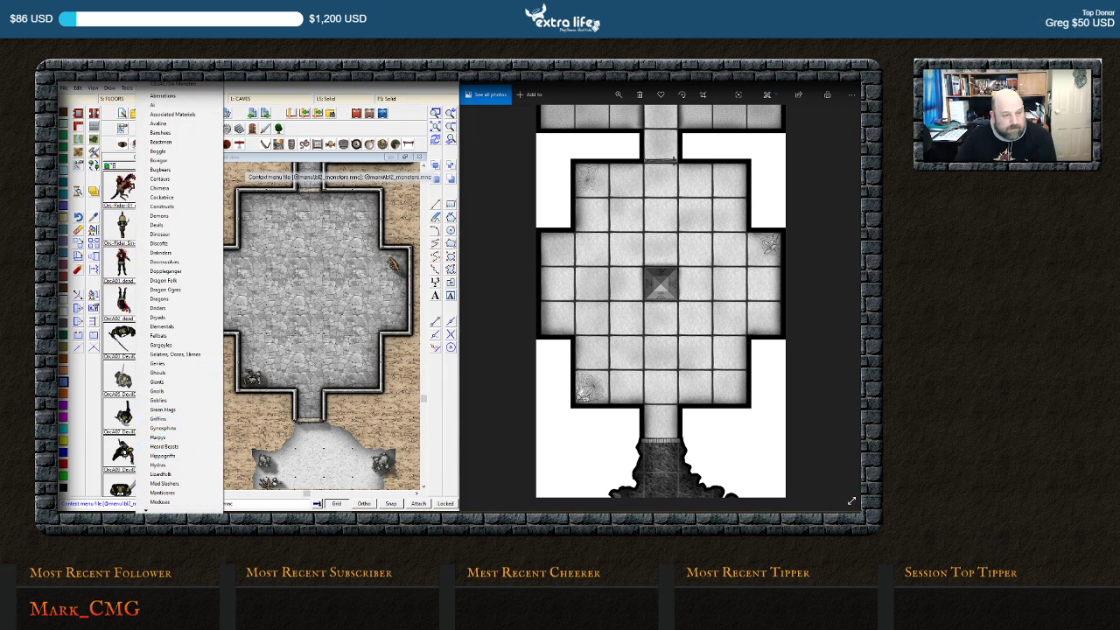
scroll(166, 332, "down", 3)
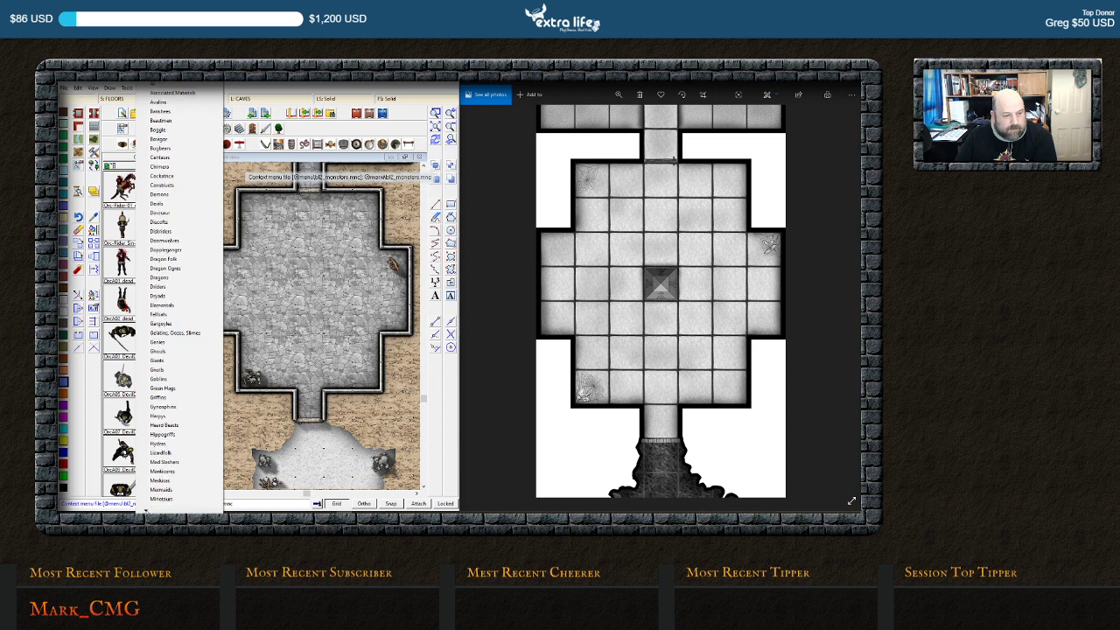
scroll(166, 333, "down", 5)
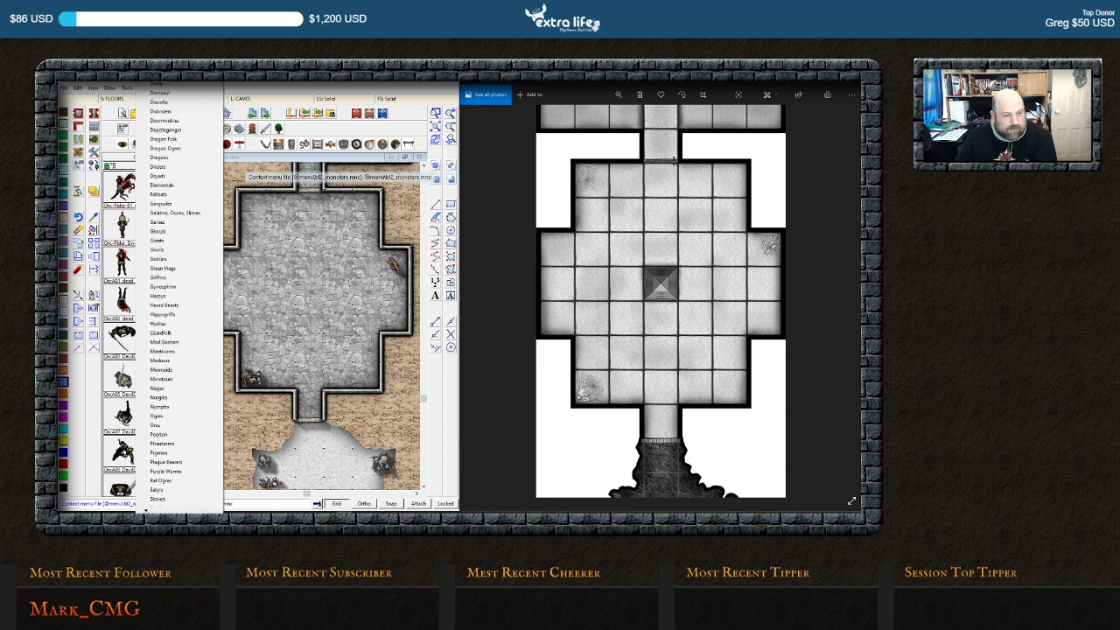
scroll(167, 333, "down", 4)
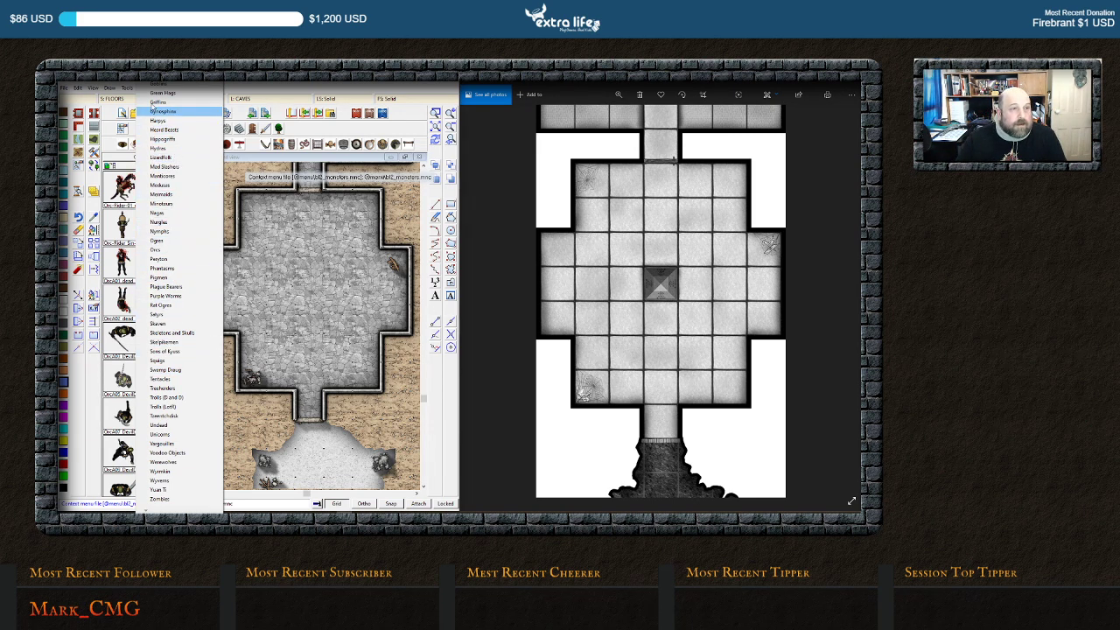
scroll(171, 297, "up", 4)
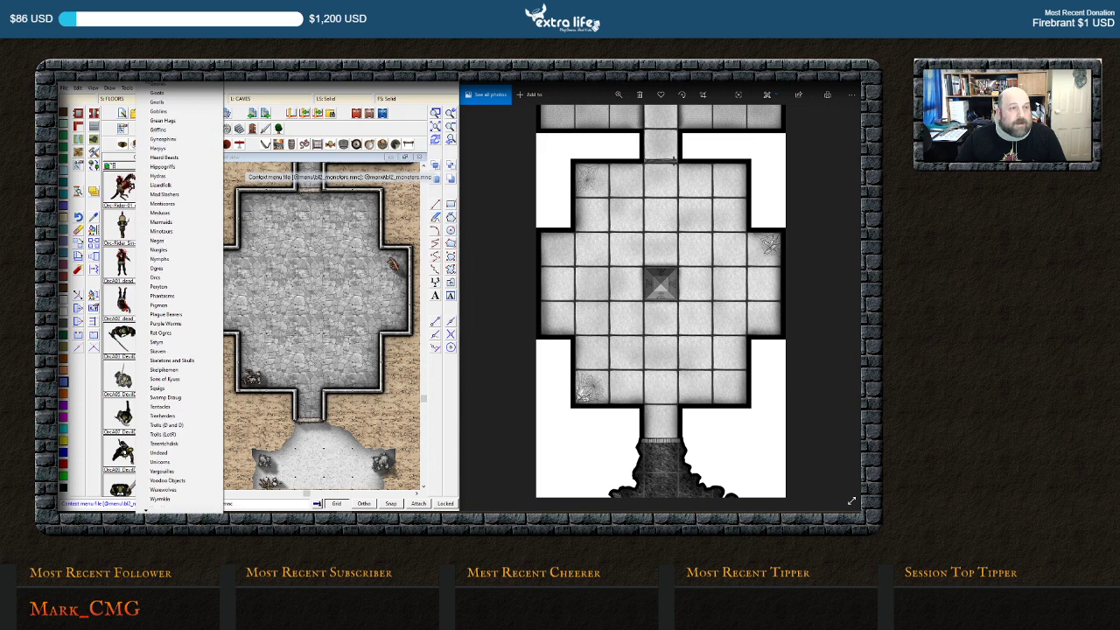
scroll(181, 214, "up", 4)
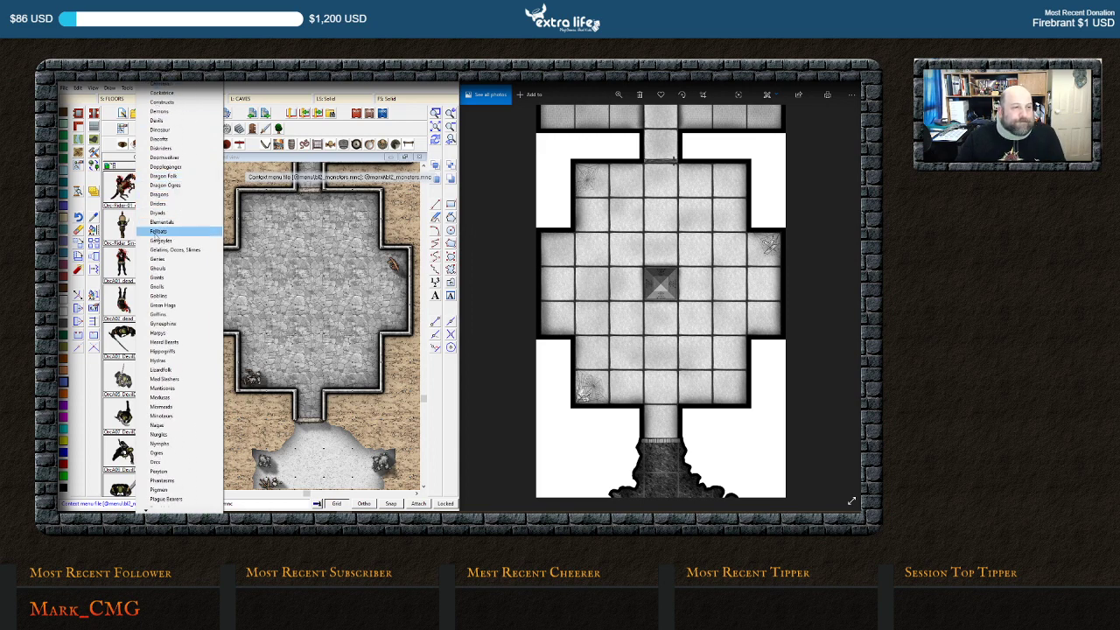
left_click(173, 207)
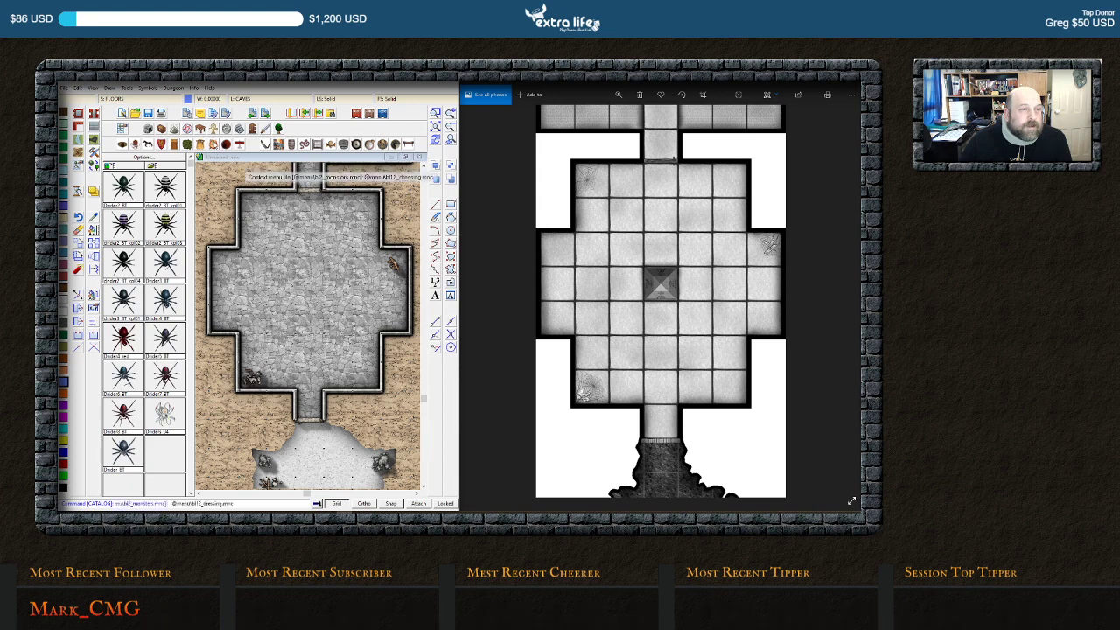
Examine the Nature Presets and the Caves, Catacombs and Pits catalogs of the dungeon and map dressing collection
right_click(213, 144)
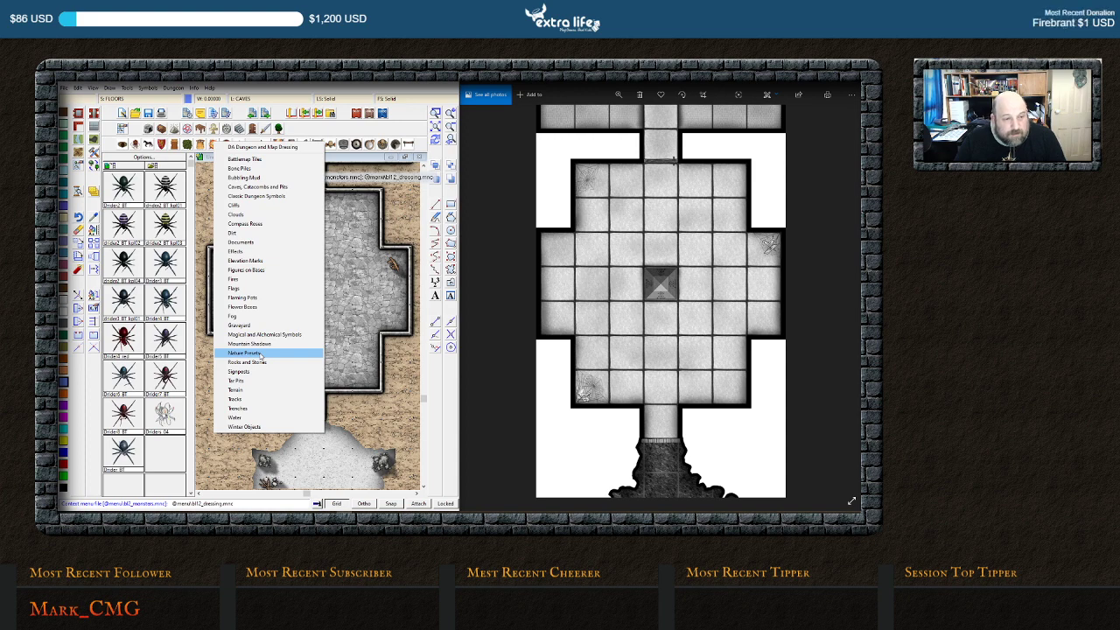
left_click(260, 364)
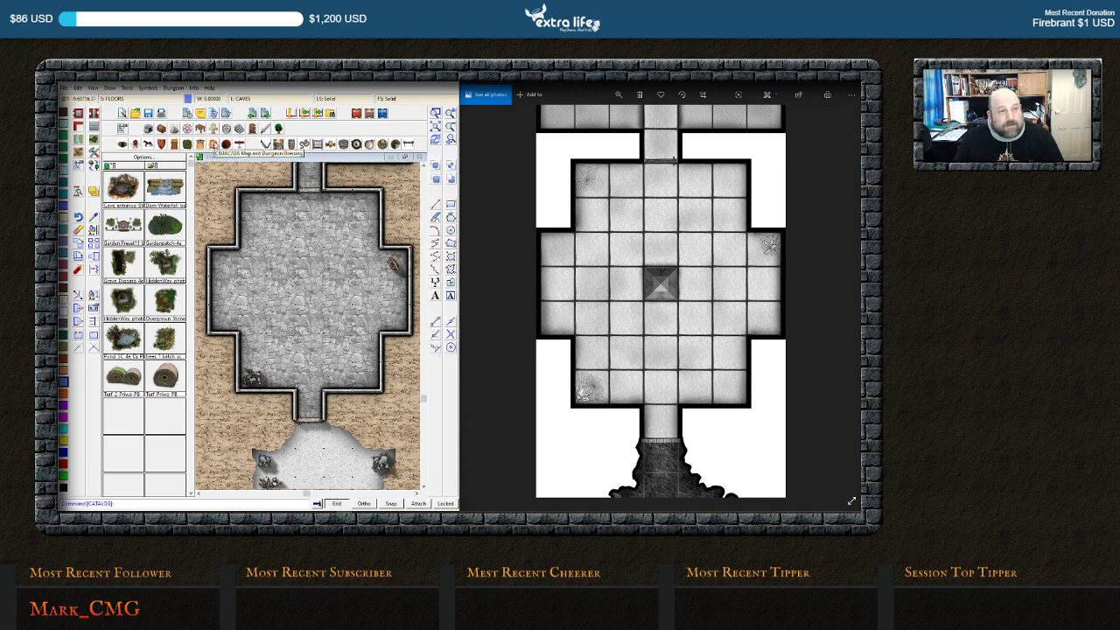
right_click(215, 144)
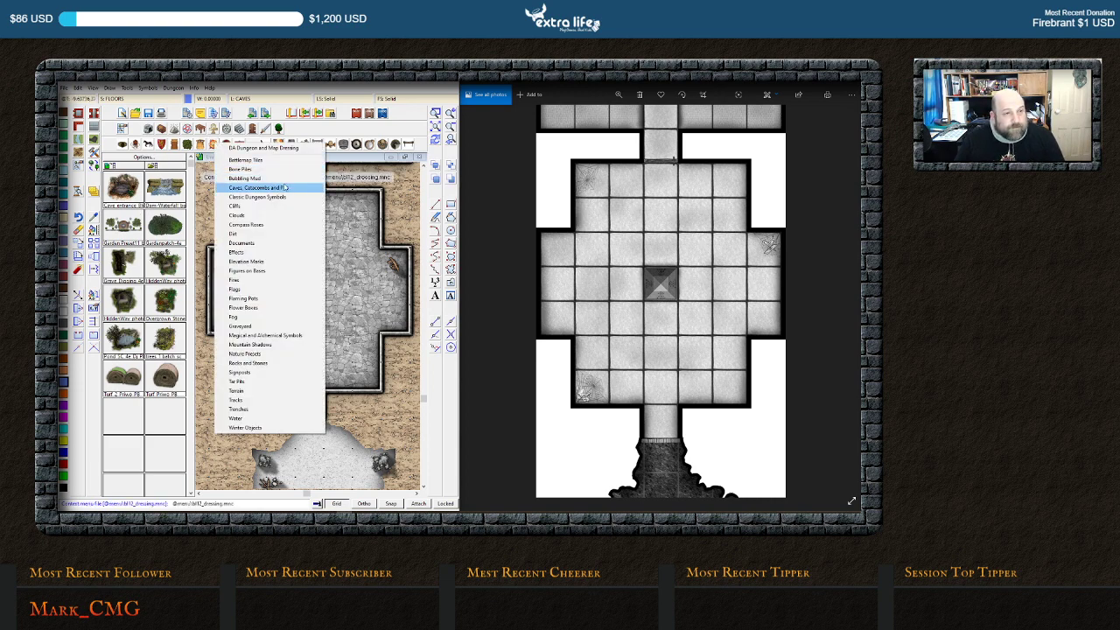
left_click(290, 190)
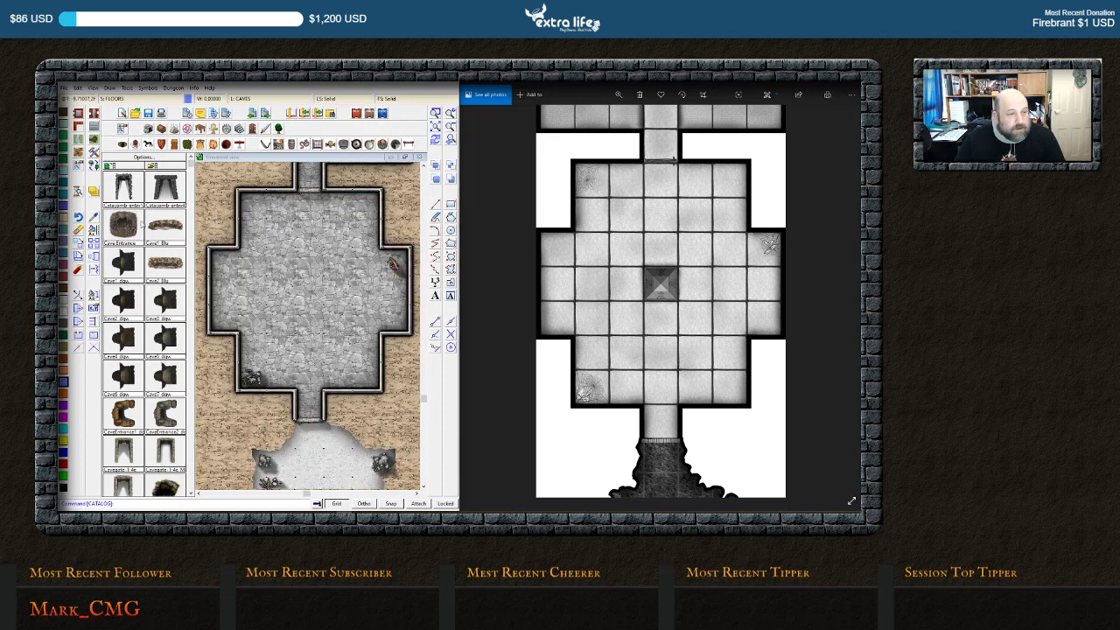
scroll(171, 330, "down", 1)
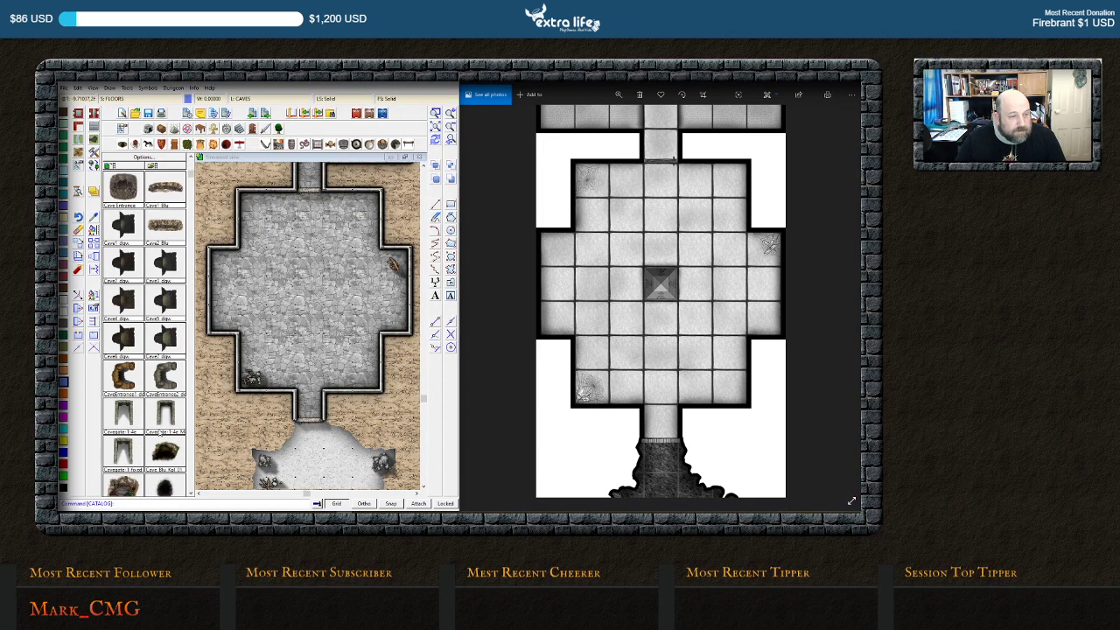
scroll(146, 374, "down", 1)
scroll(146, 375, "down", 4)
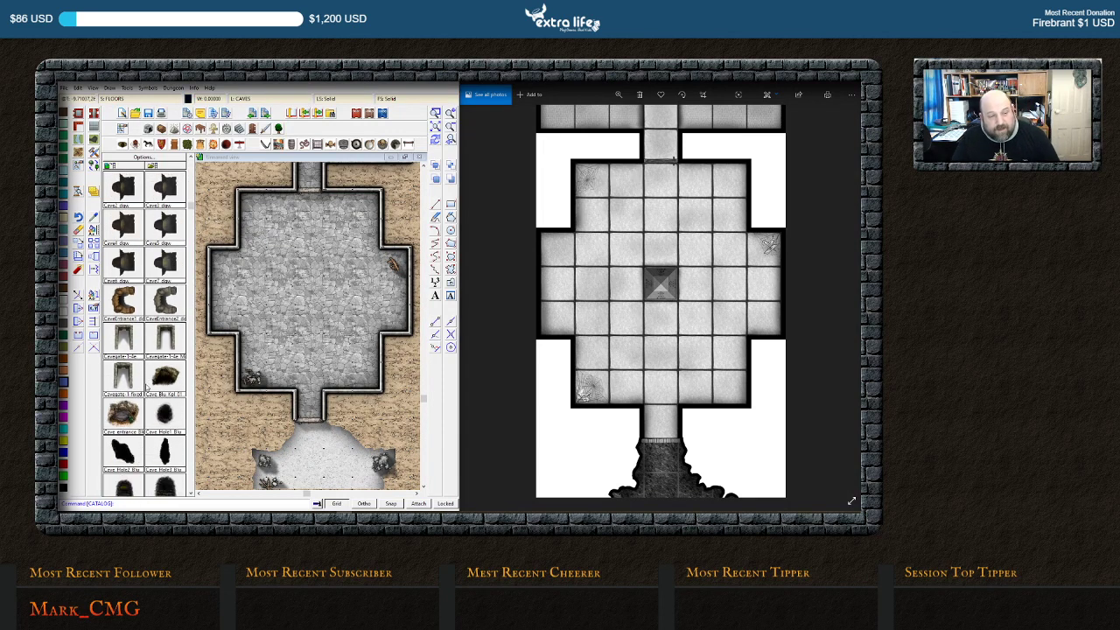
scroll(147, 370, "down", 3)
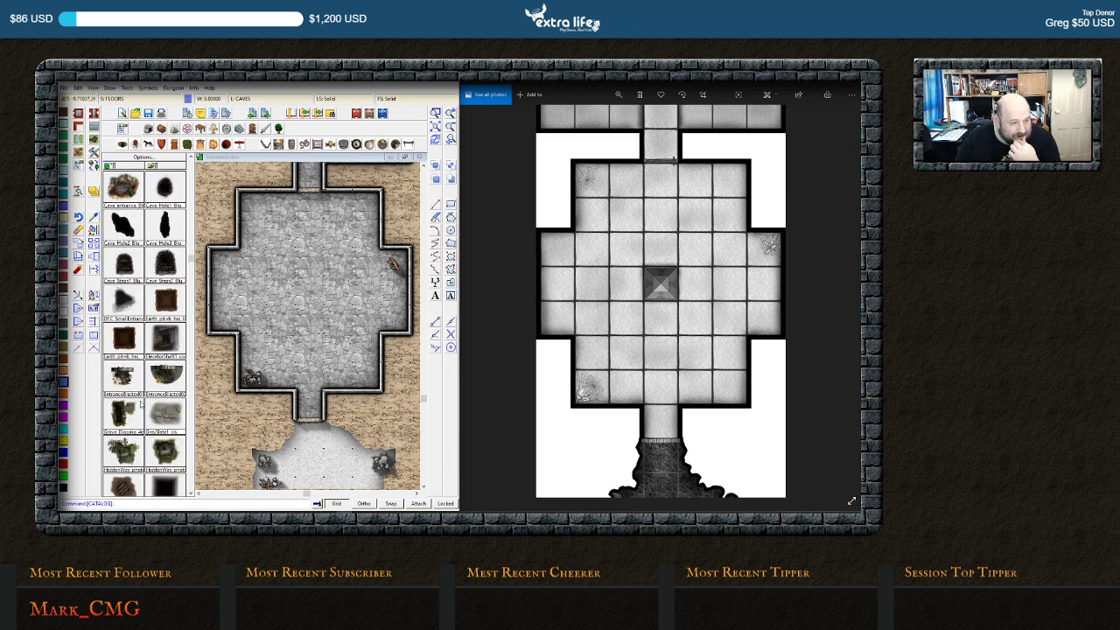
scroll(144, 407, "down", 5)
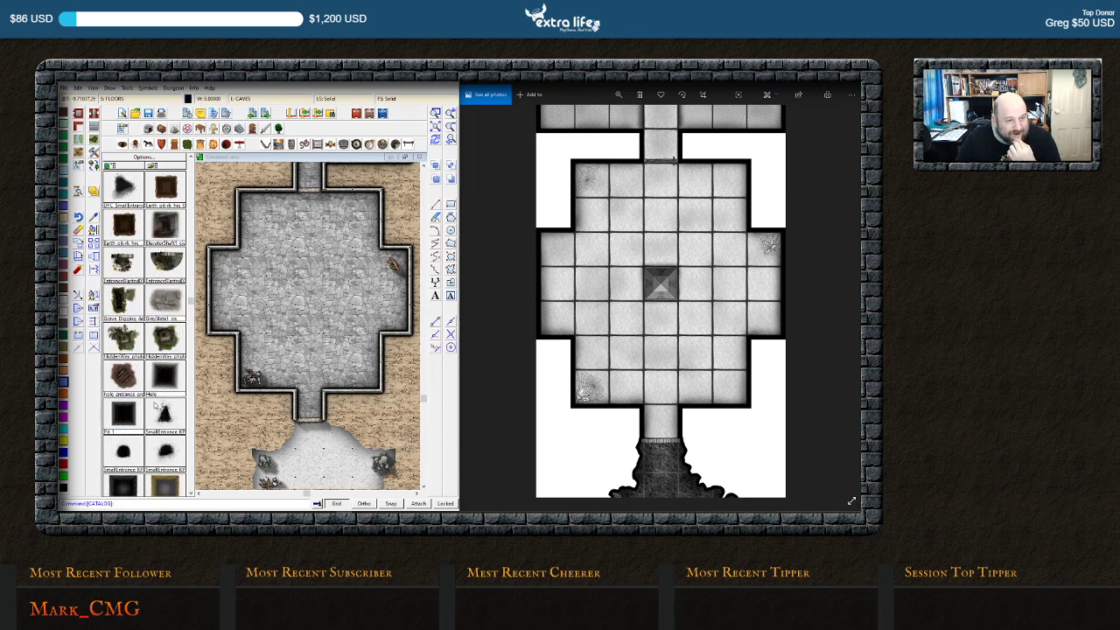
scroll(148, 418, "down", 5)
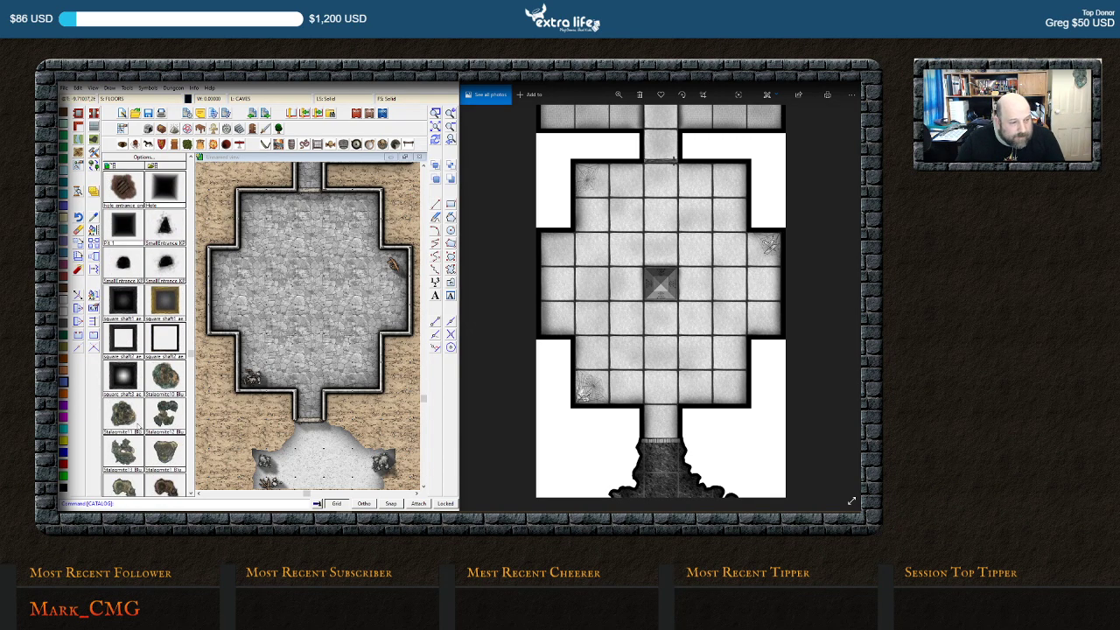
scroll(137, 420, "down", 6)
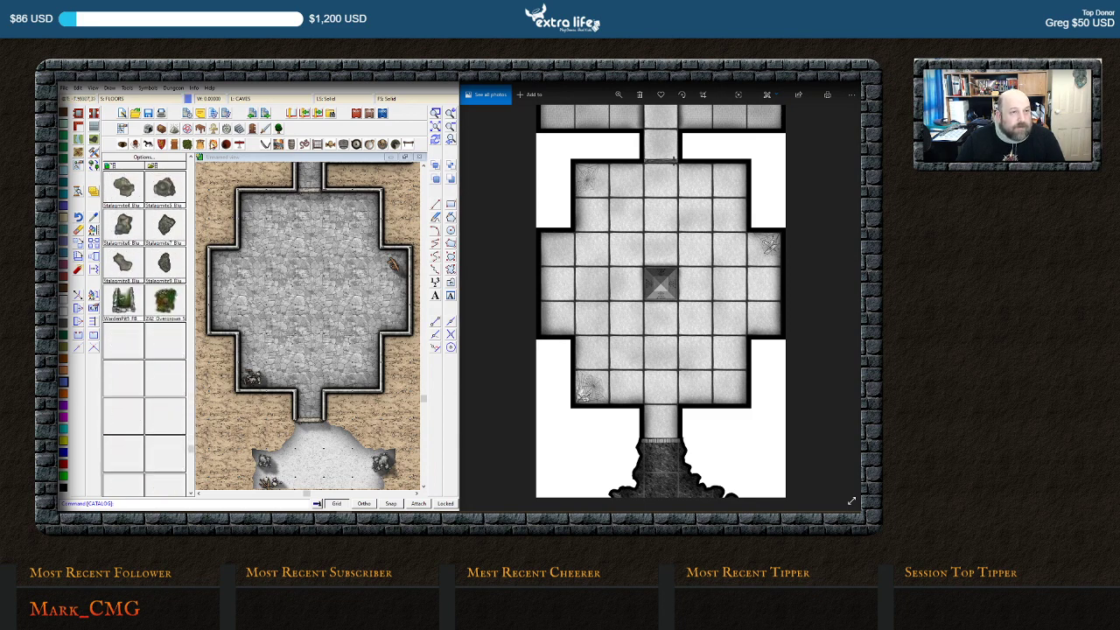
Look through the Effects and Classic Dungeon Symbols catalogs of the map dressing collection for room details
left_click(213, 144)
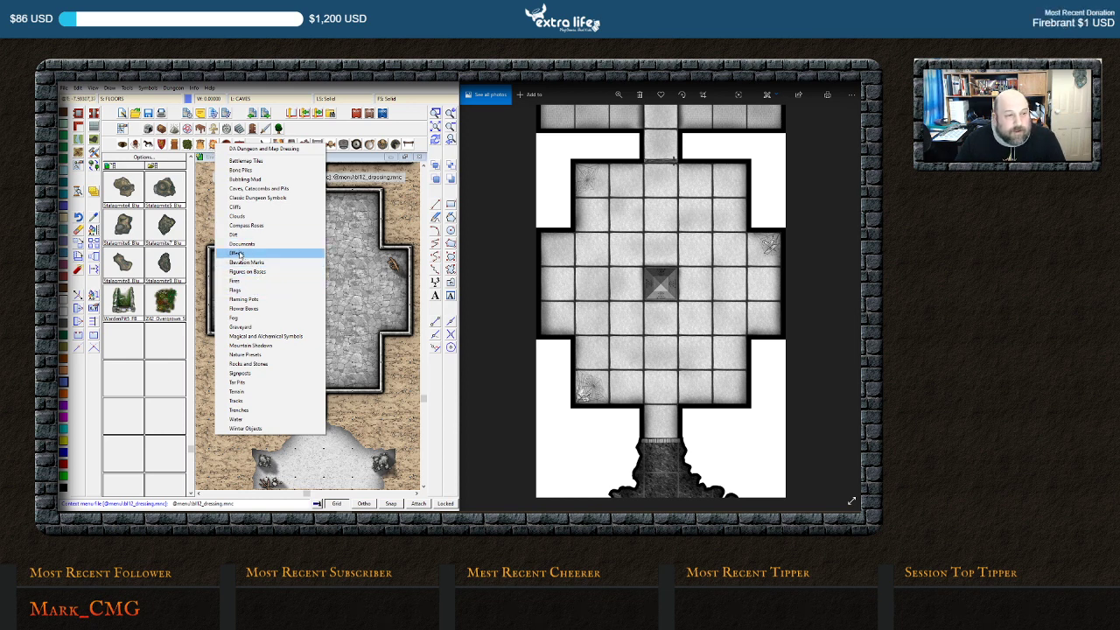
left_click(236, 253)
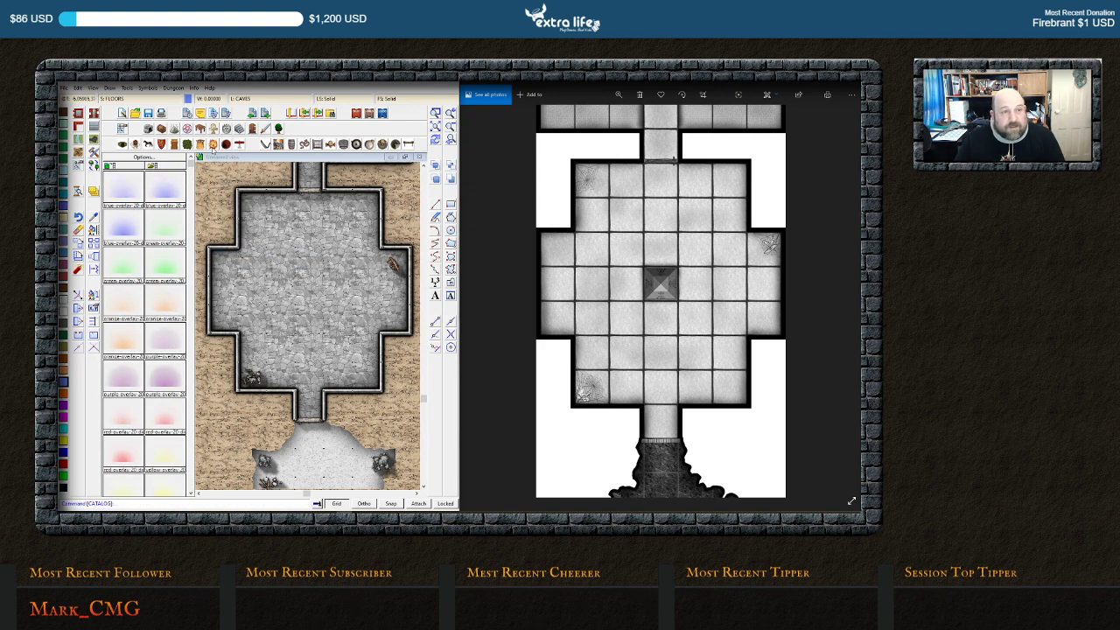
left_click(212, 145)
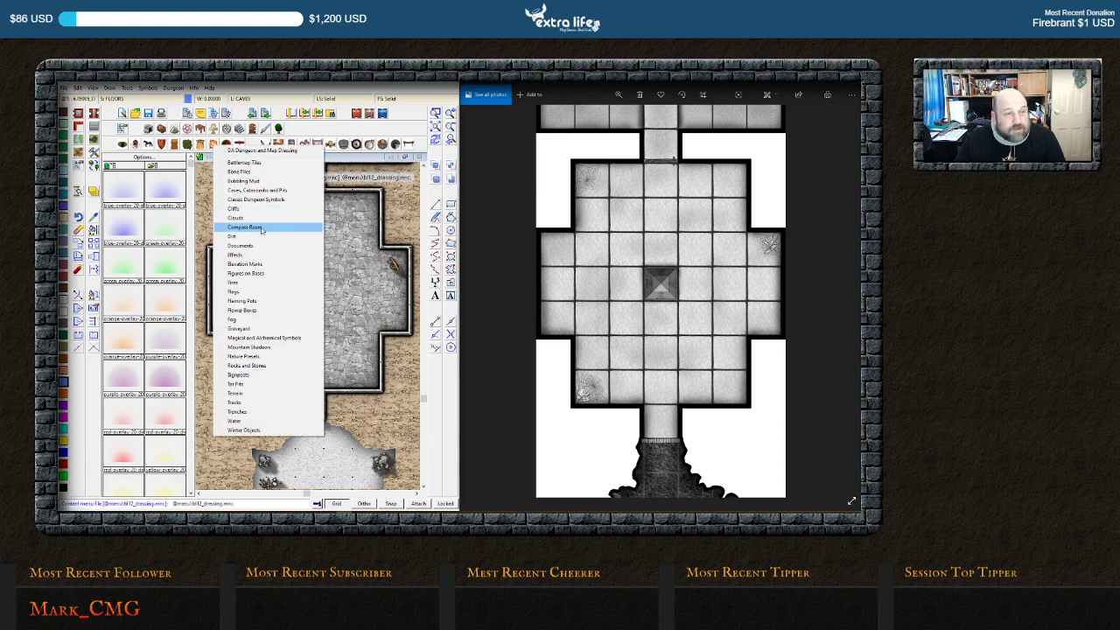
left_click(274, 202)
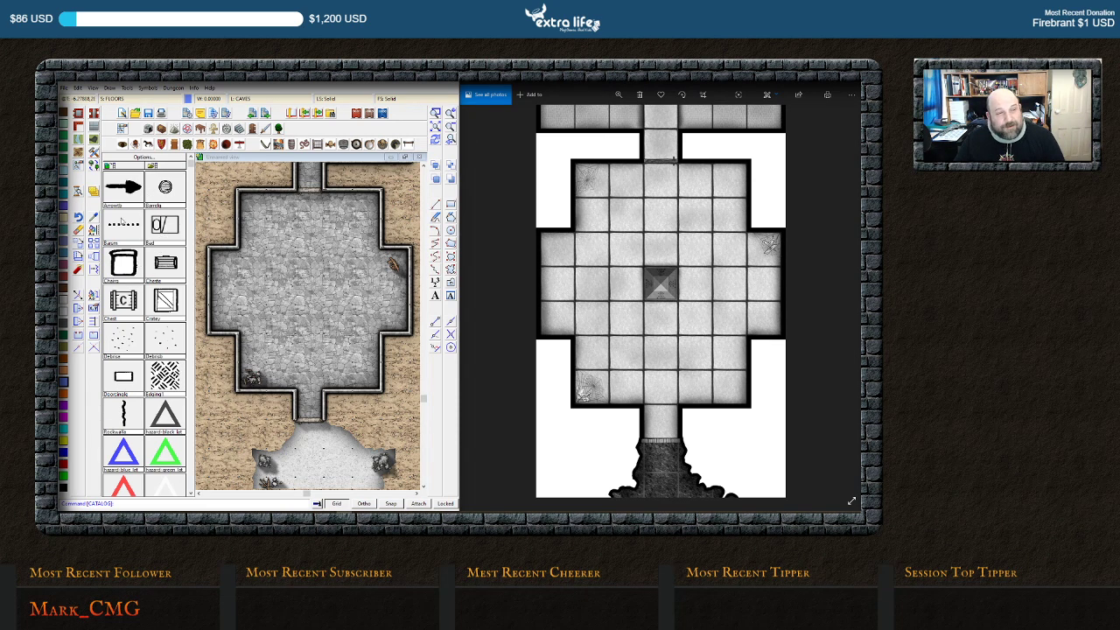
scroll(154, 380, "down", 1)
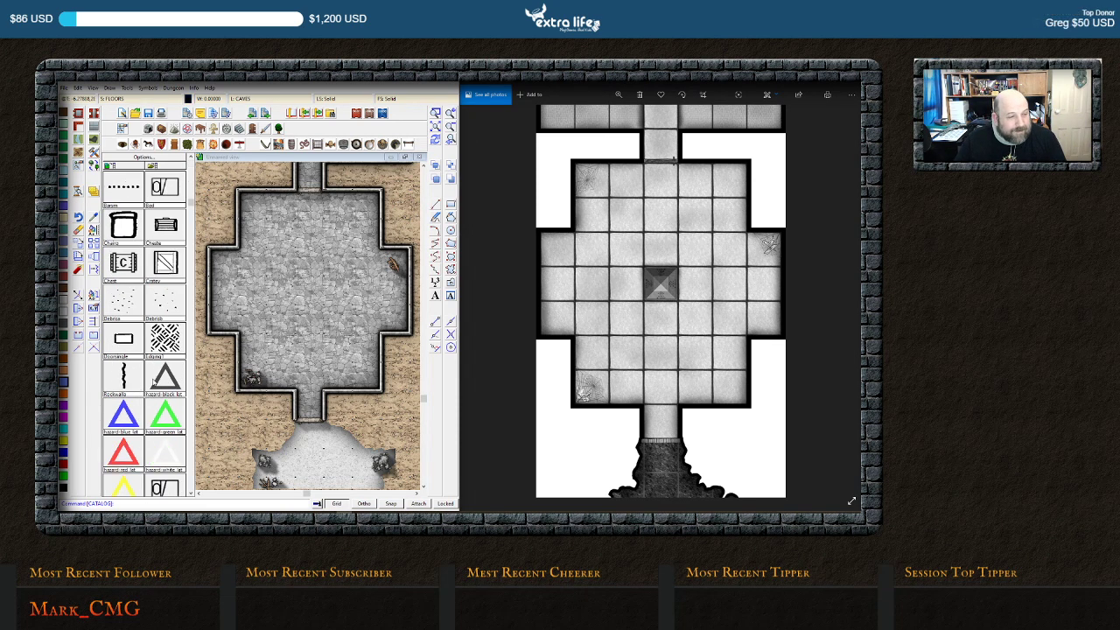
scroll(149, 375, "down", 5)
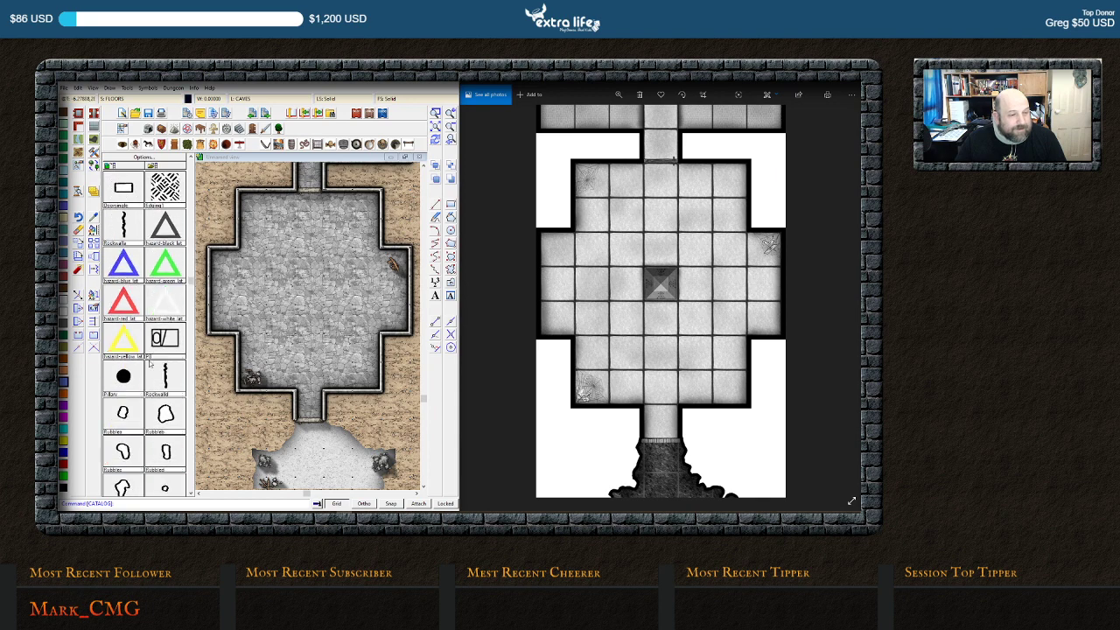
scroll(144, 350, "down", 5)
scroll(144, 349, "up", 11)
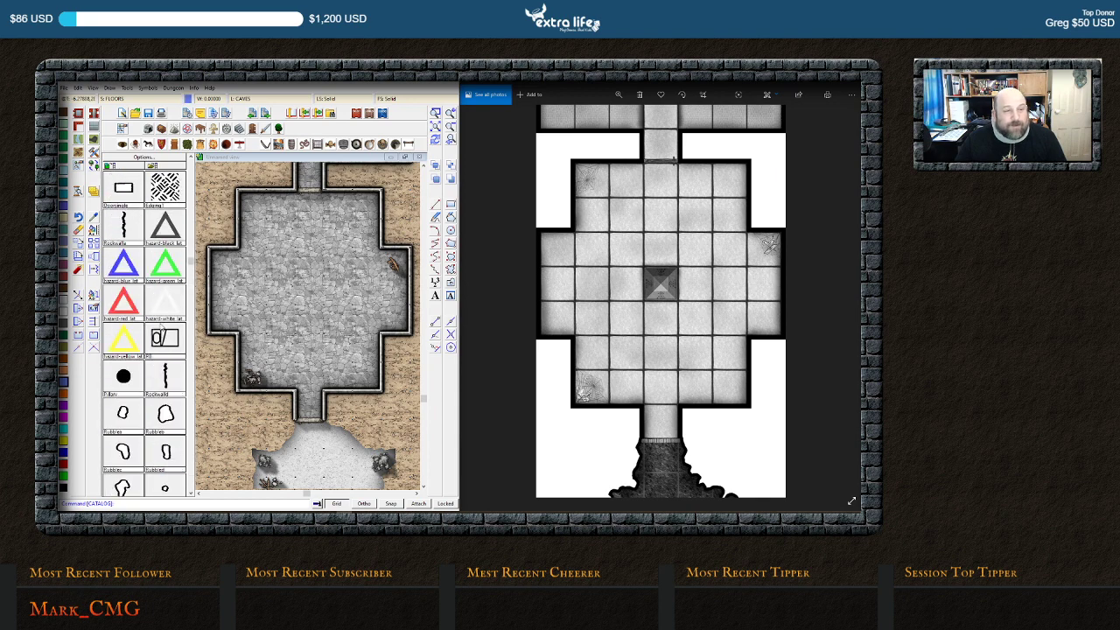
Examine the Graveyard catalog of the dungeon and map dressing collection for a centrepiece for the cross-shaped room
left_click(215, 145)
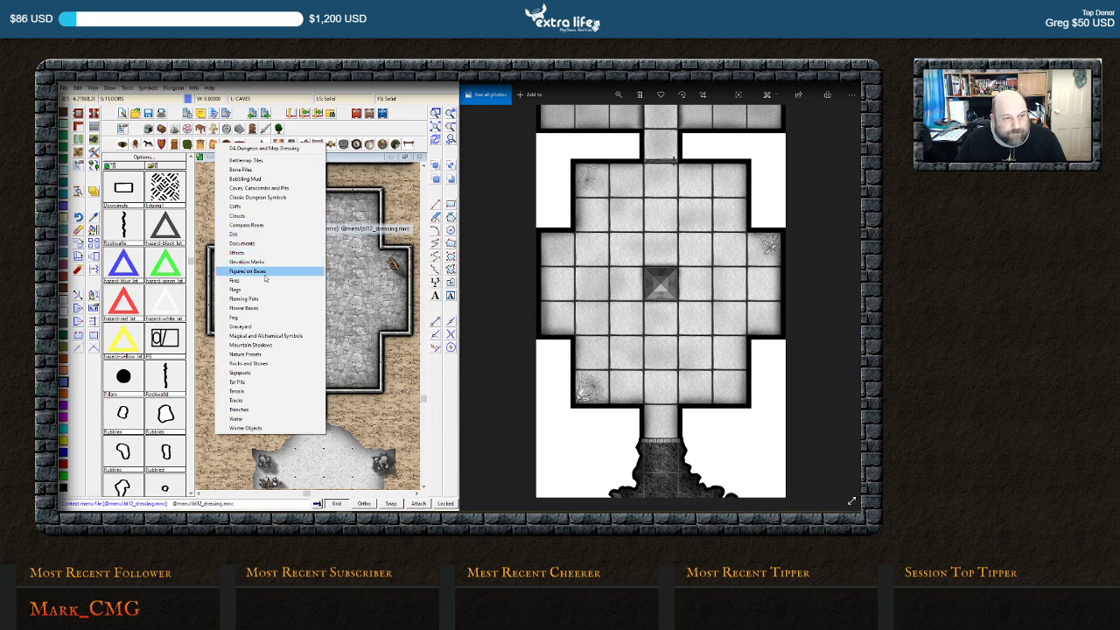
left_click(274, 327)
scroll(155, 302, "down", 5)
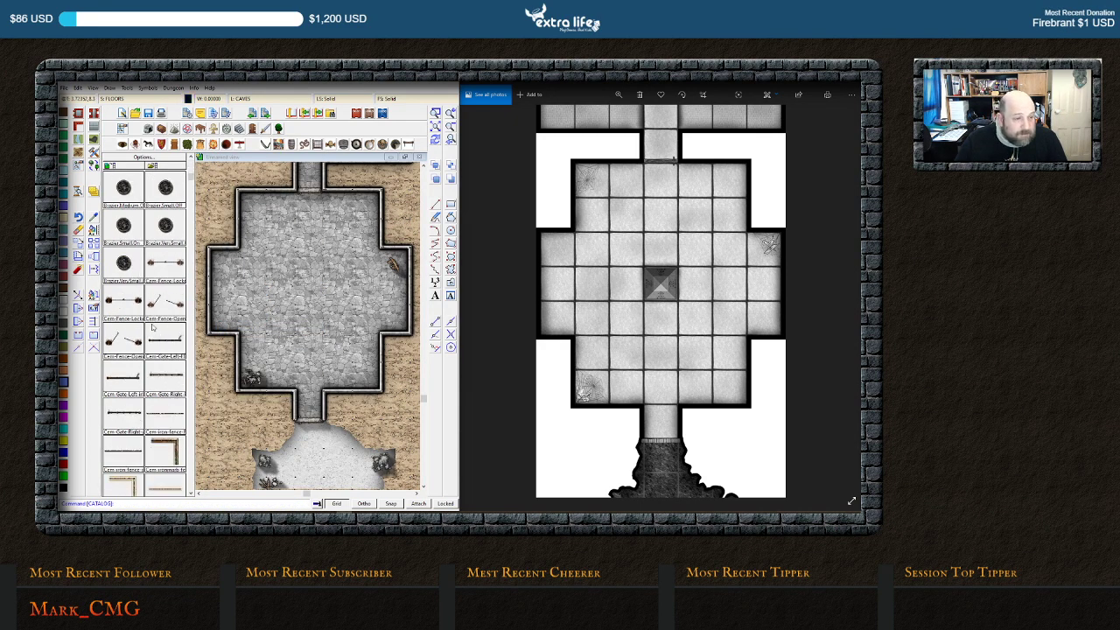
scroll(163, 305, "down", 2)
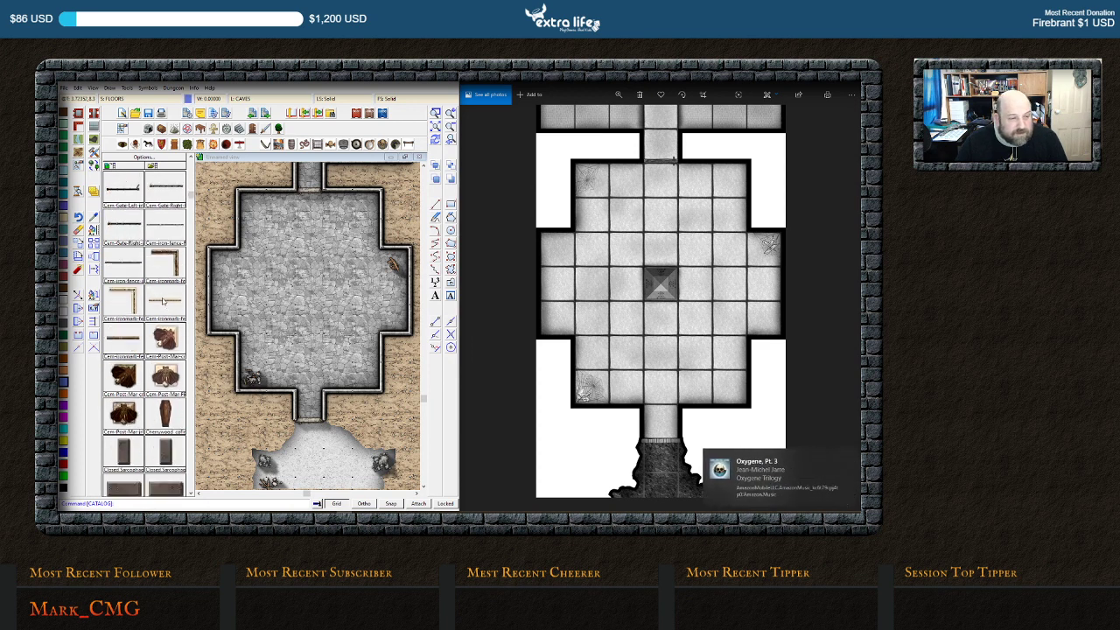
scroll(163, 298, "down", 5)
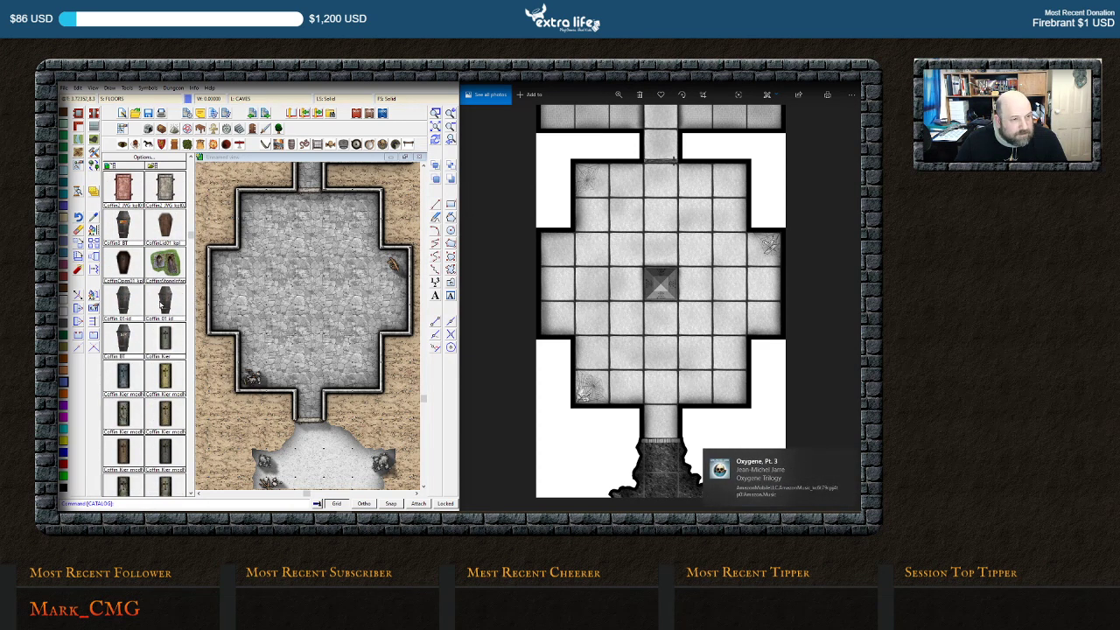
scroll(166, 343, "down", 5)
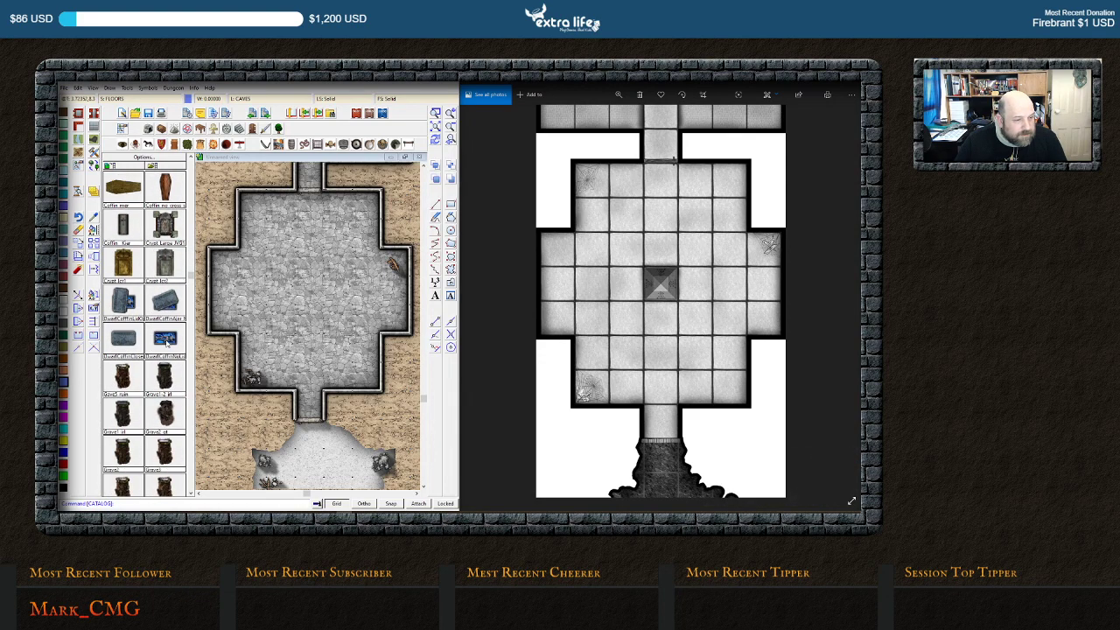
scroll(165, 350, "down", 1)
scroll(163, 360, "down", 5)
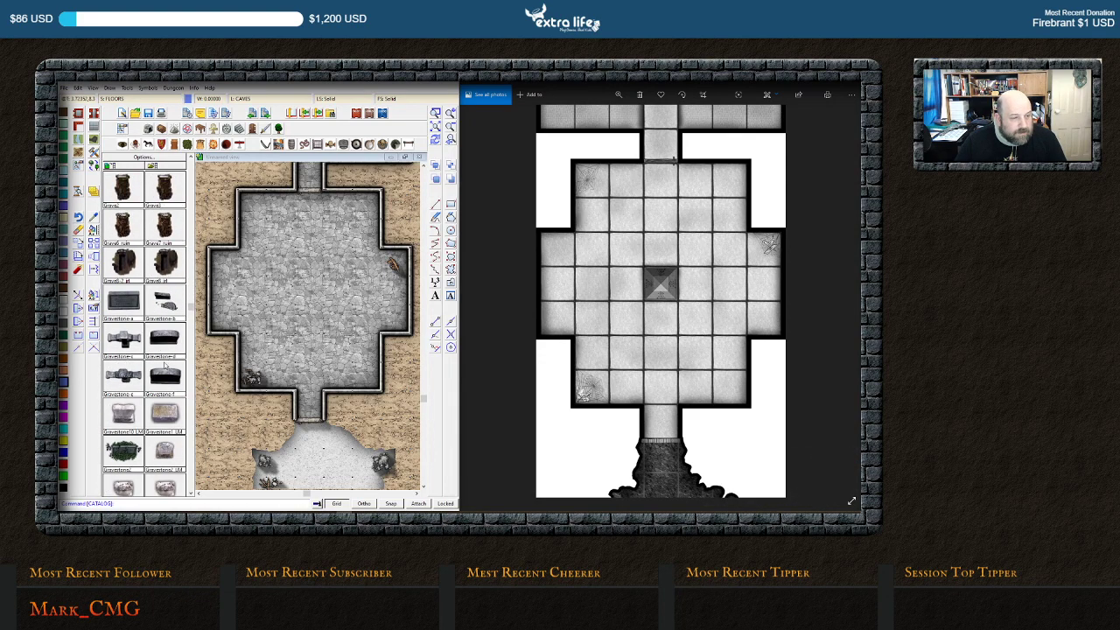
scroll(156, 385, "down", 5)
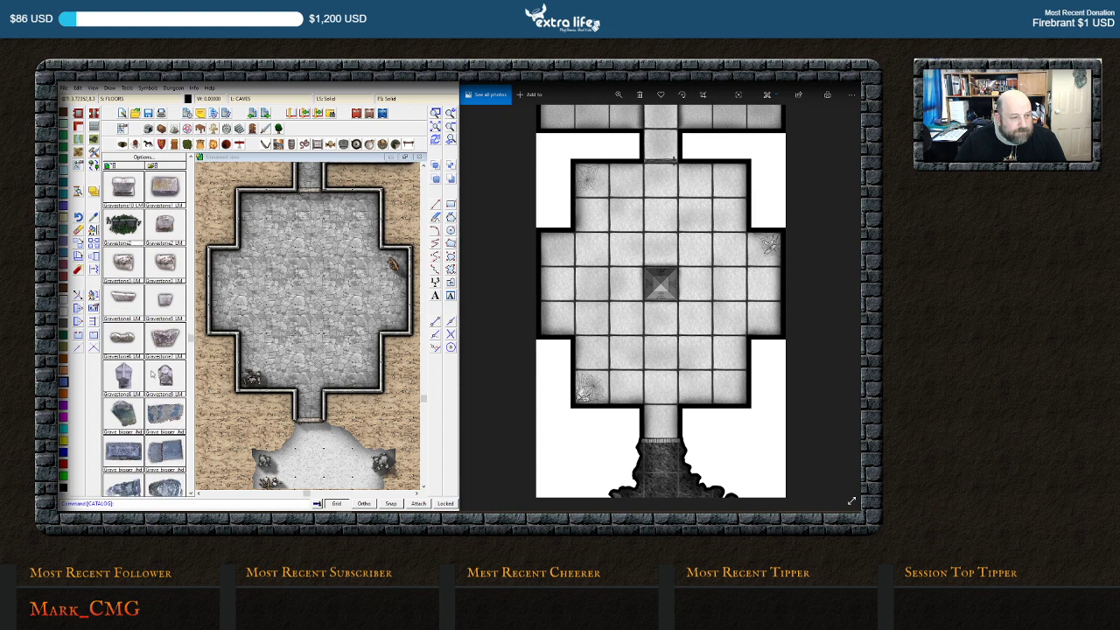
scroll(156, 367, "down", 5)
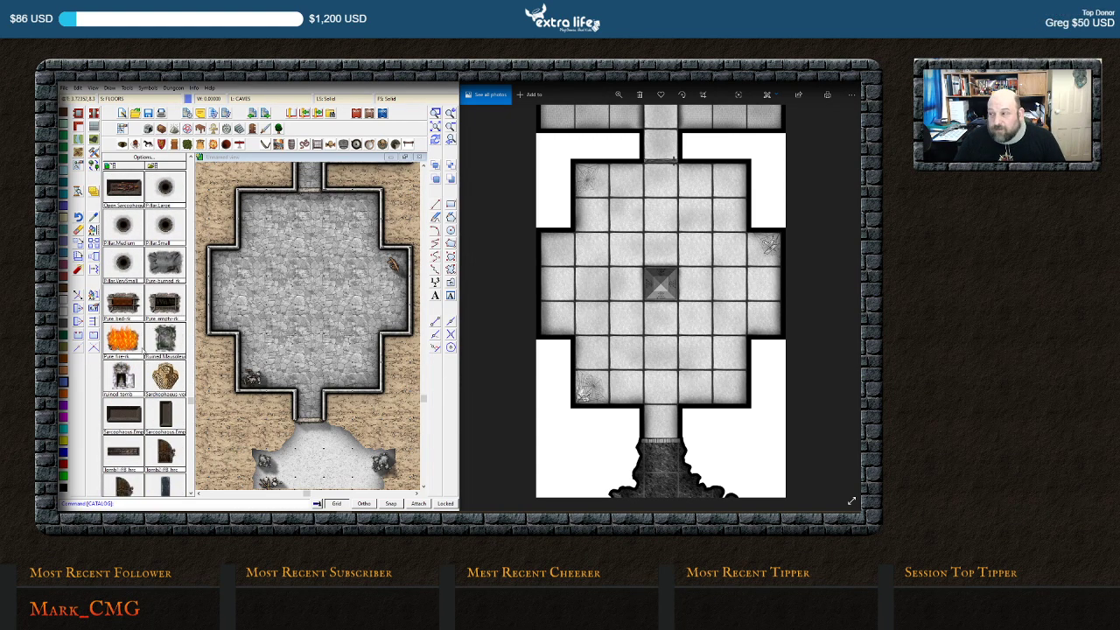
scroll(142, 348, "down", 5)
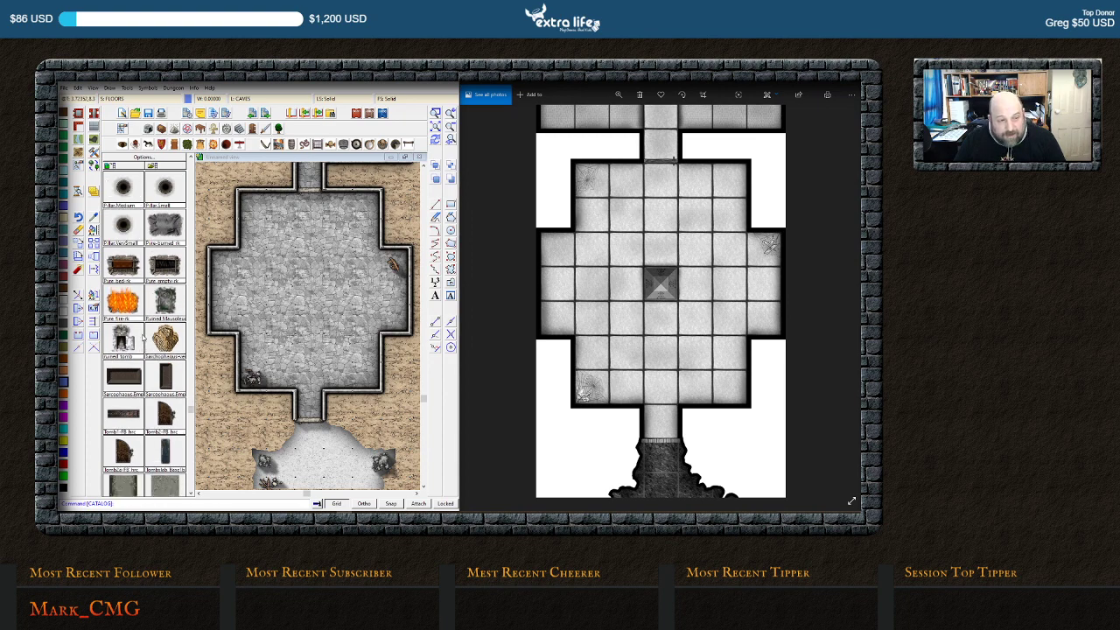
scroll(142, 340, "up", 4)
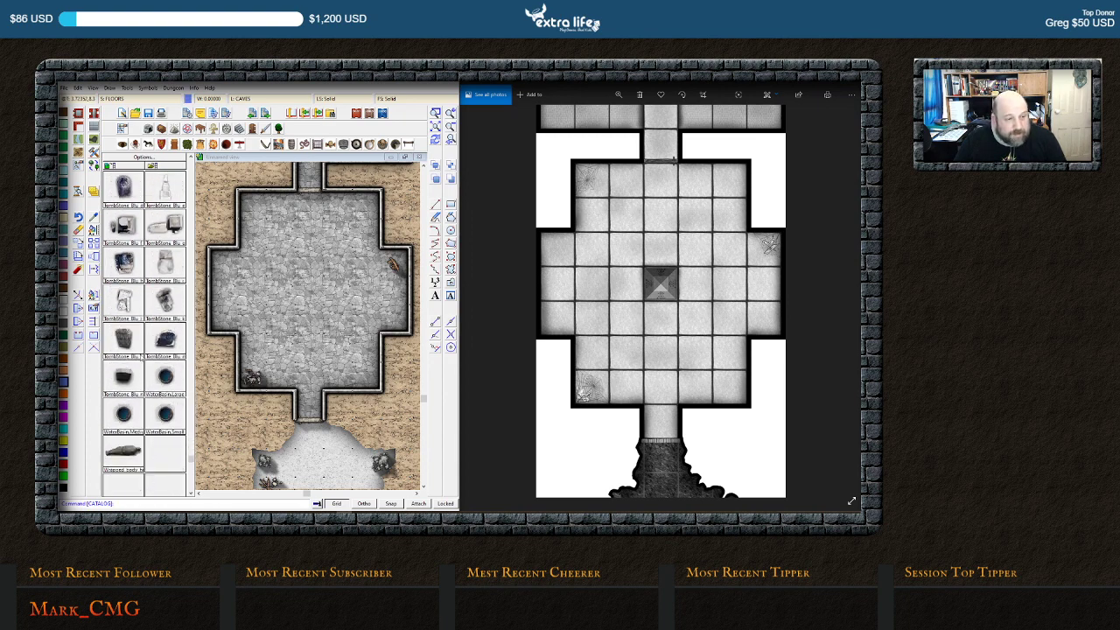
scroll(146, 318, "up", 4)
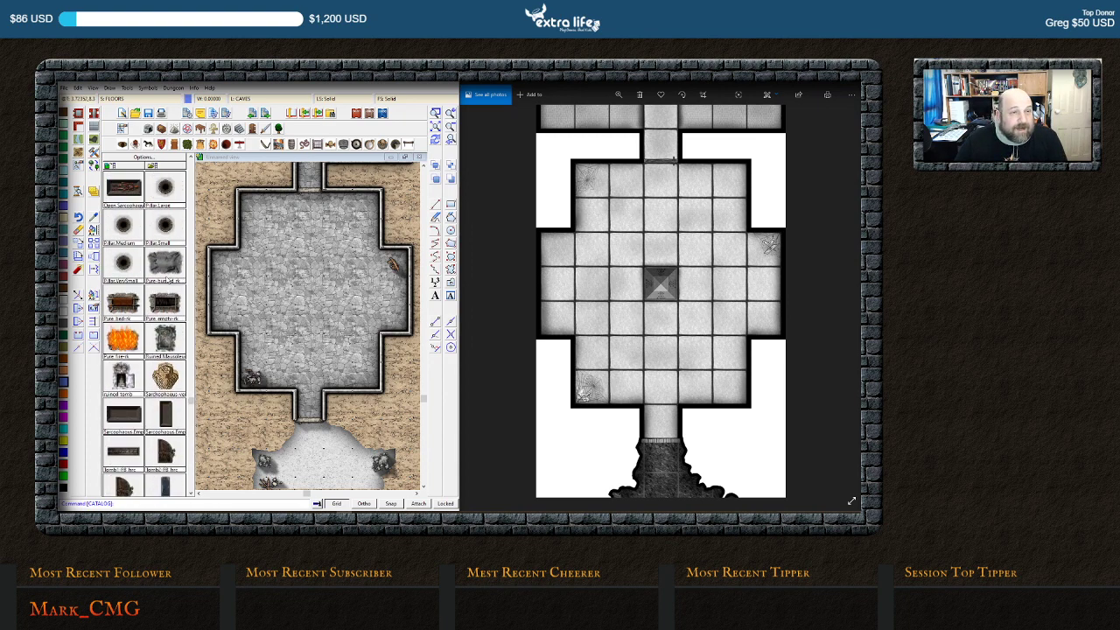
Look through the outdoor dressing catalog of boulders, campfires, driftwood, rocks and stumps for suitable room details
left_click(279, 145)
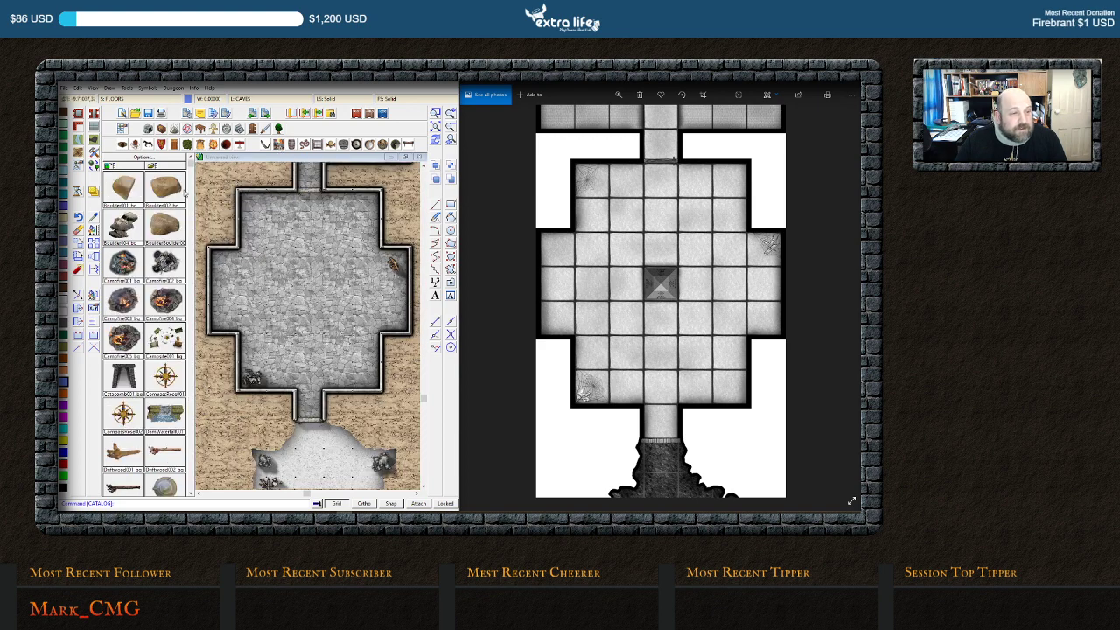
scroll(171, 280, "down", 4)
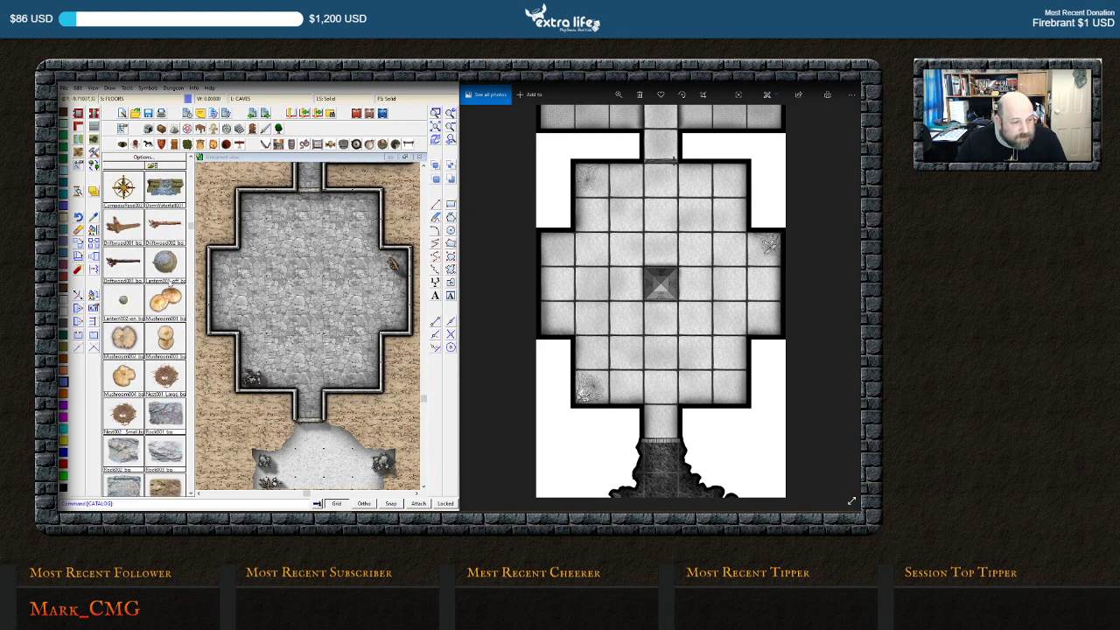
scroll(166, 306, "down", 3)
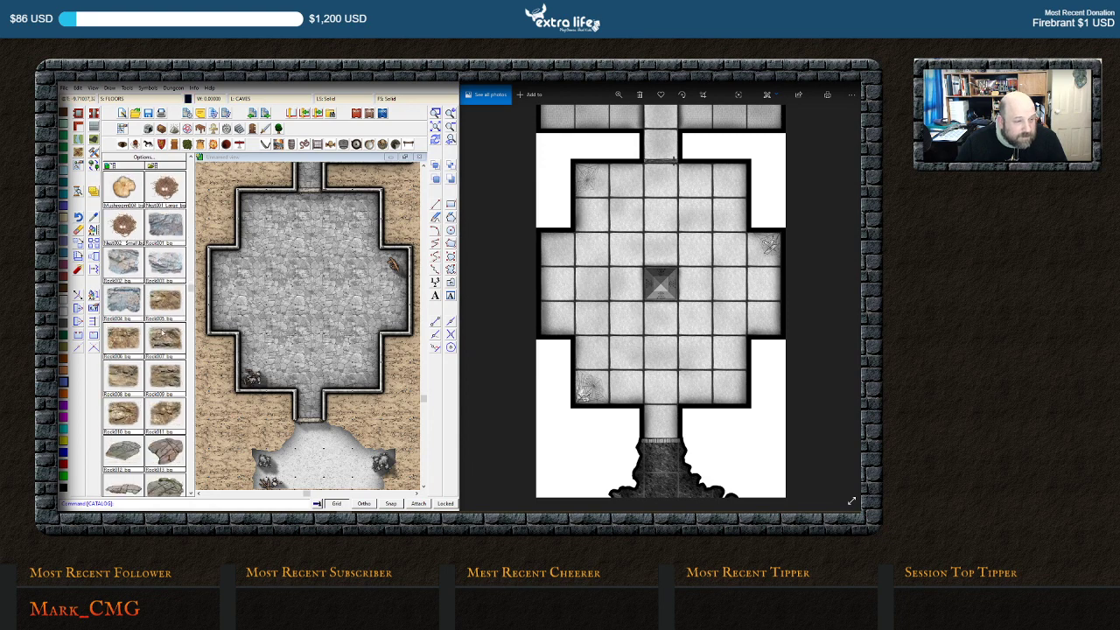
scroll(164, 328, "down", 4)
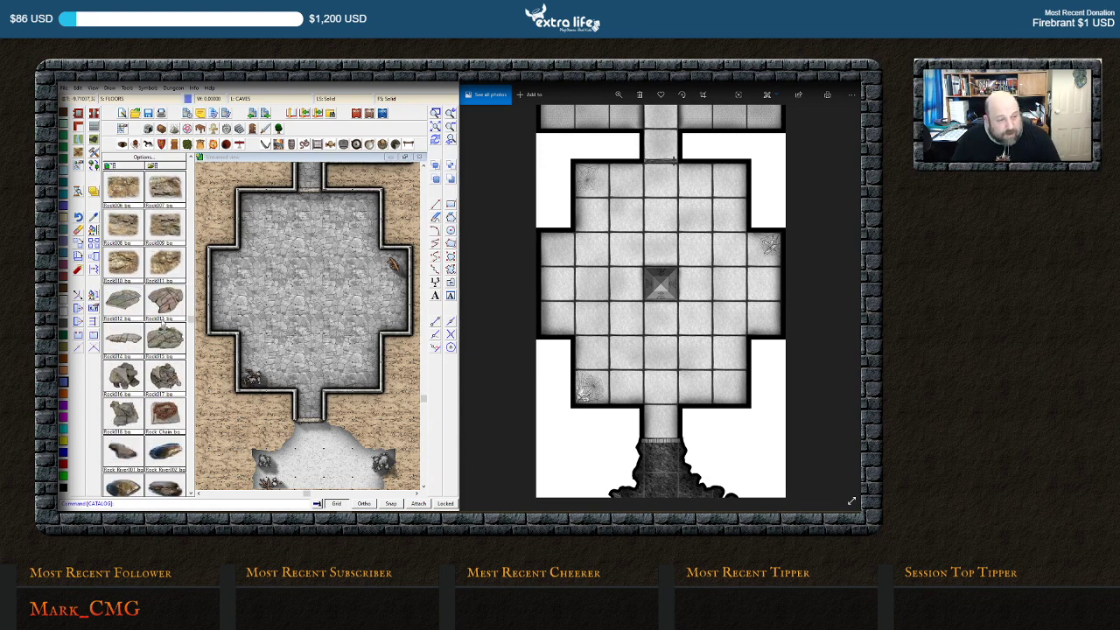
scroll(153, 438, "down", 4)
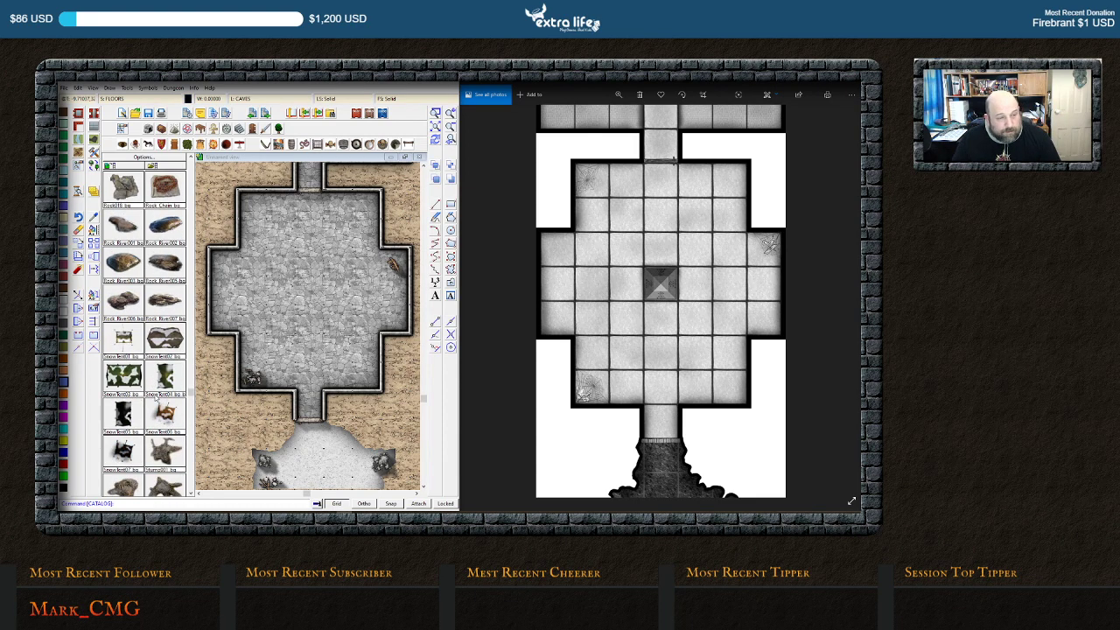
scroll(150, 413, "down", 4)
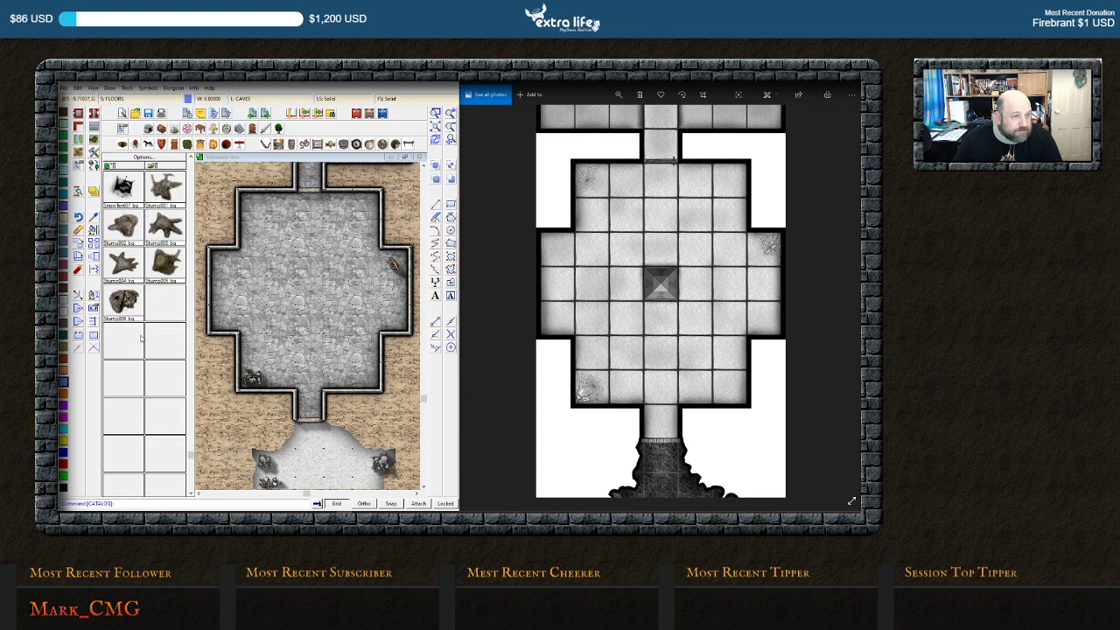
scroll(141, 339, "up", 10)
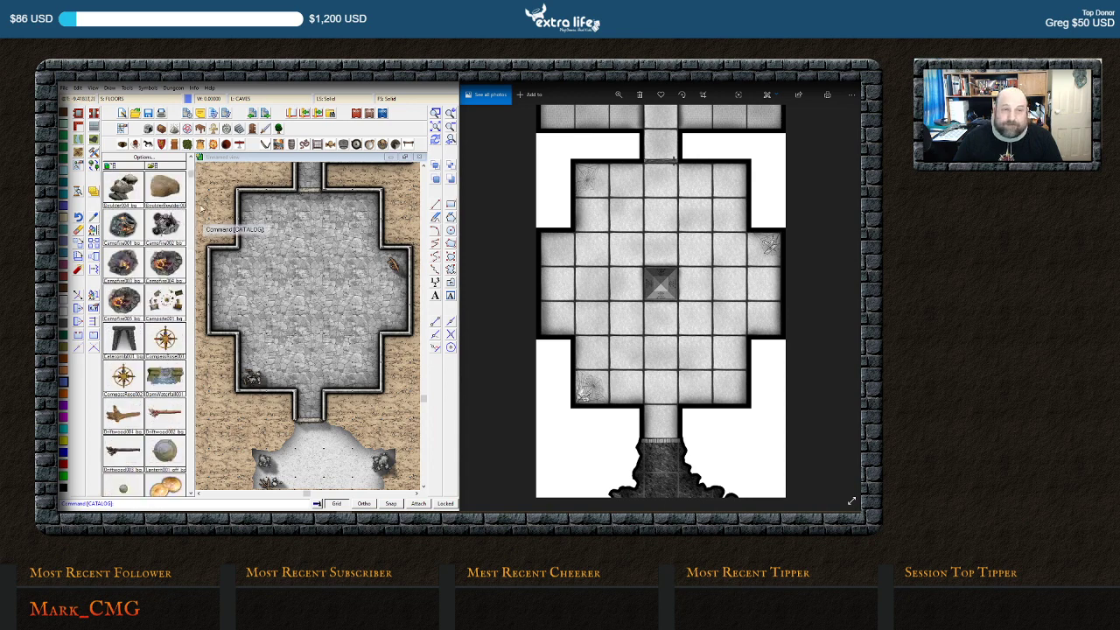
Check the barrels and baskets catalog and the skeletons, skulls and snakes catalog for suitable room symbols
left_click(293, 145)
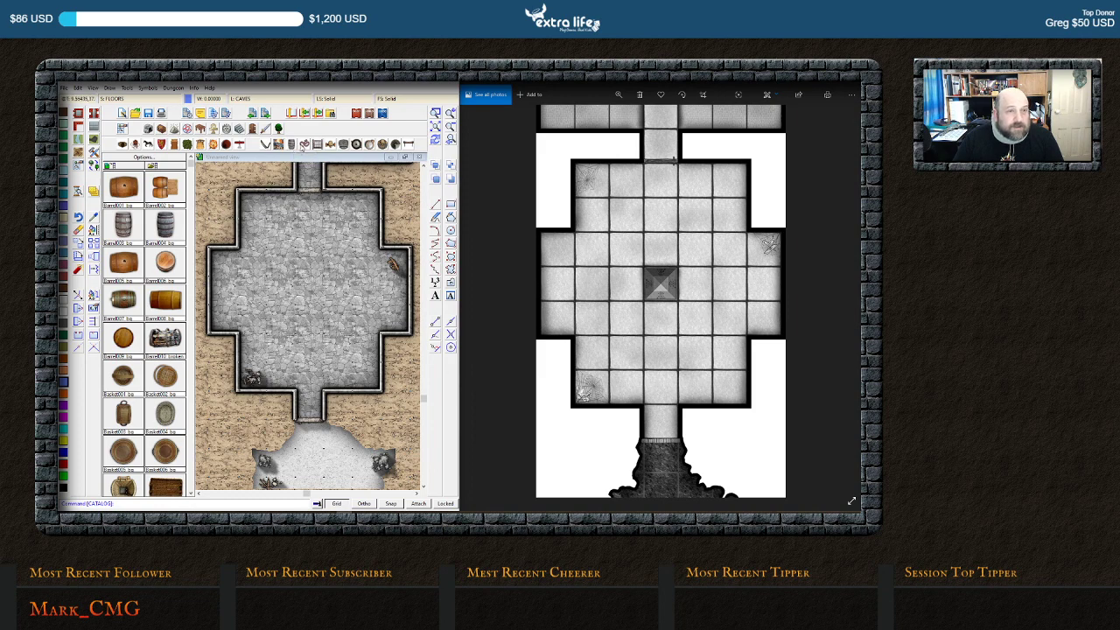
left_click(302, 145)
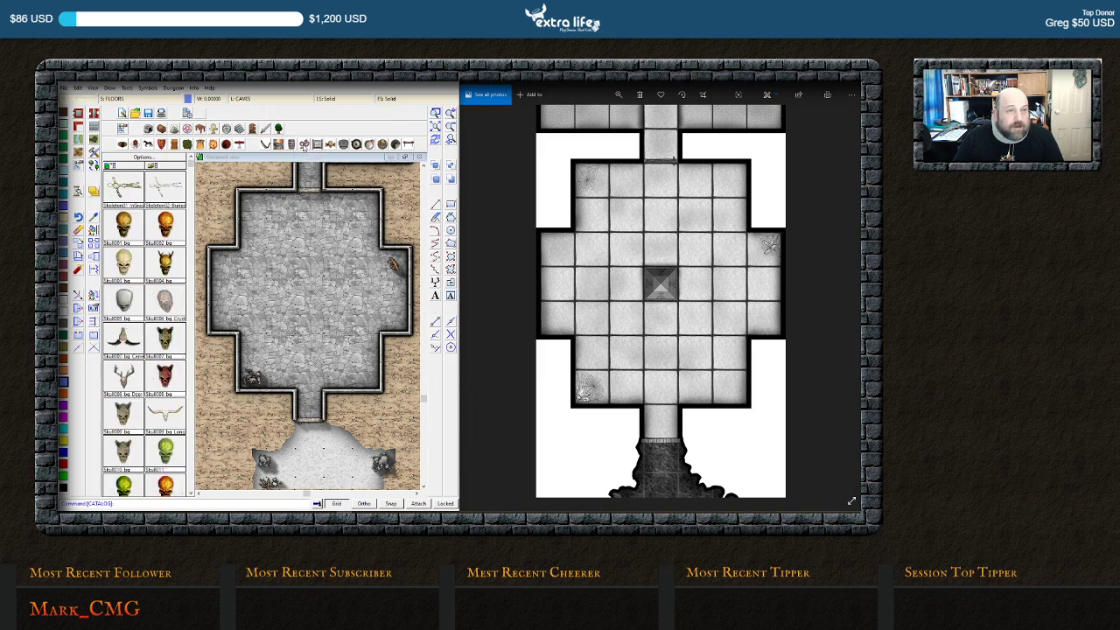
scroll(155, 230, "down", 10)
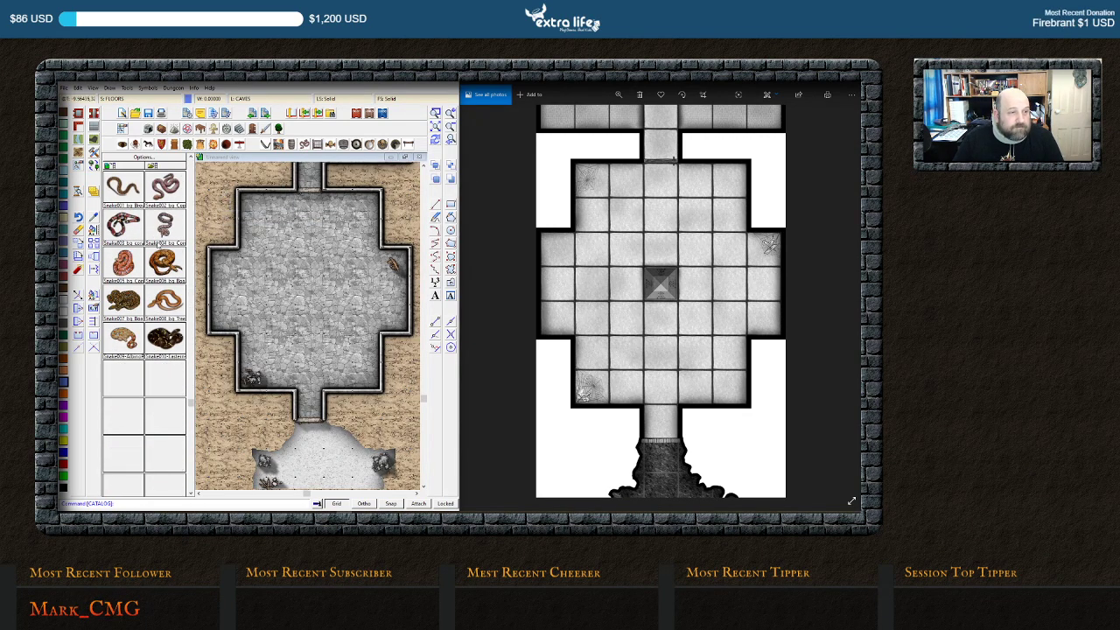
scroll(164, 238, "up", 5)
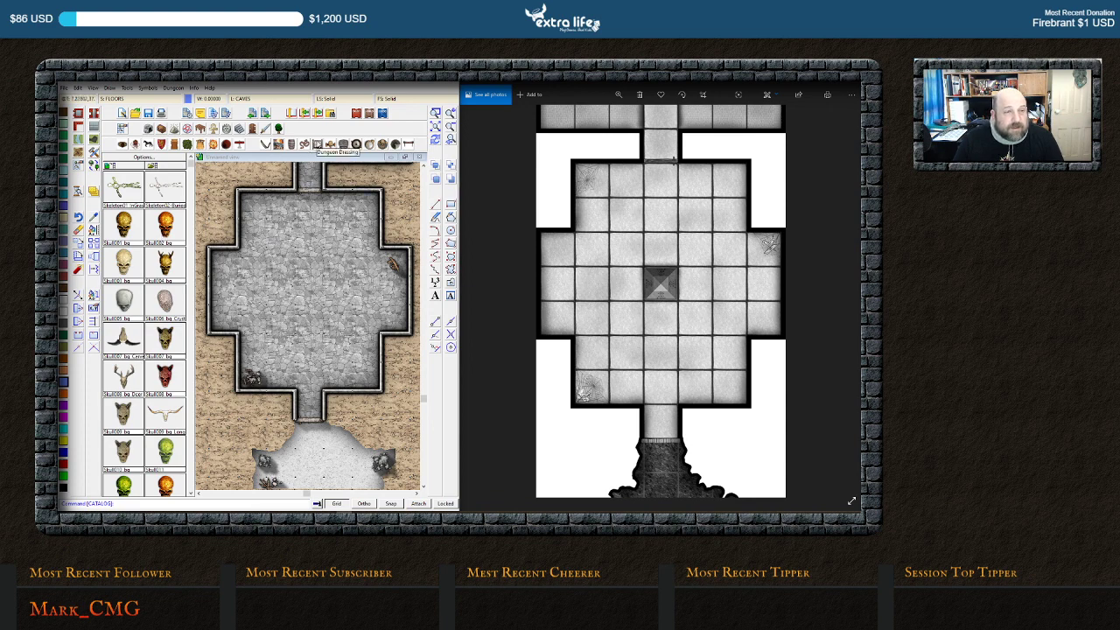
Examine the whole Dungeon Dressing catalog, from the benches, cracks and grates to the trapdoors and treasure piles
left_click(317, 146)
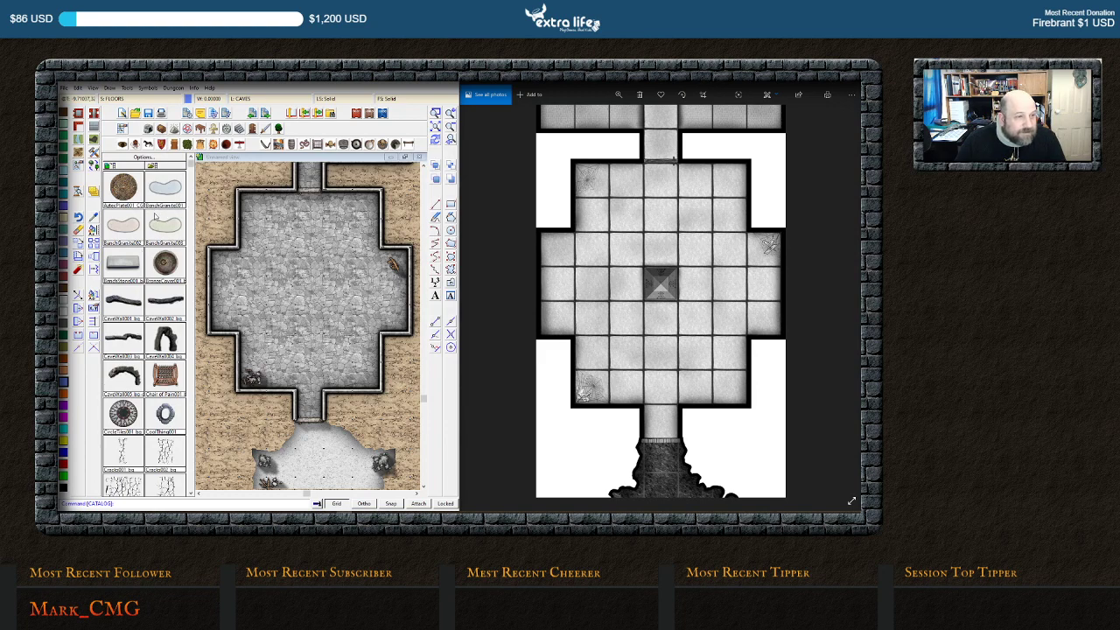
scroll(153, 262, "down", 6)
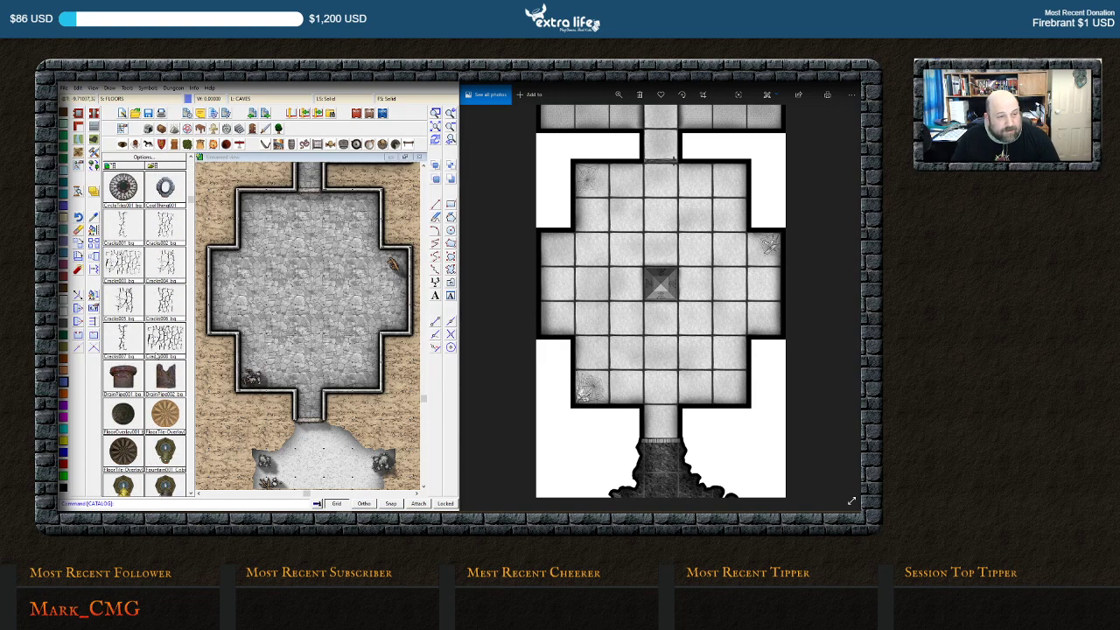
scroll(157, 353, "down", 3)
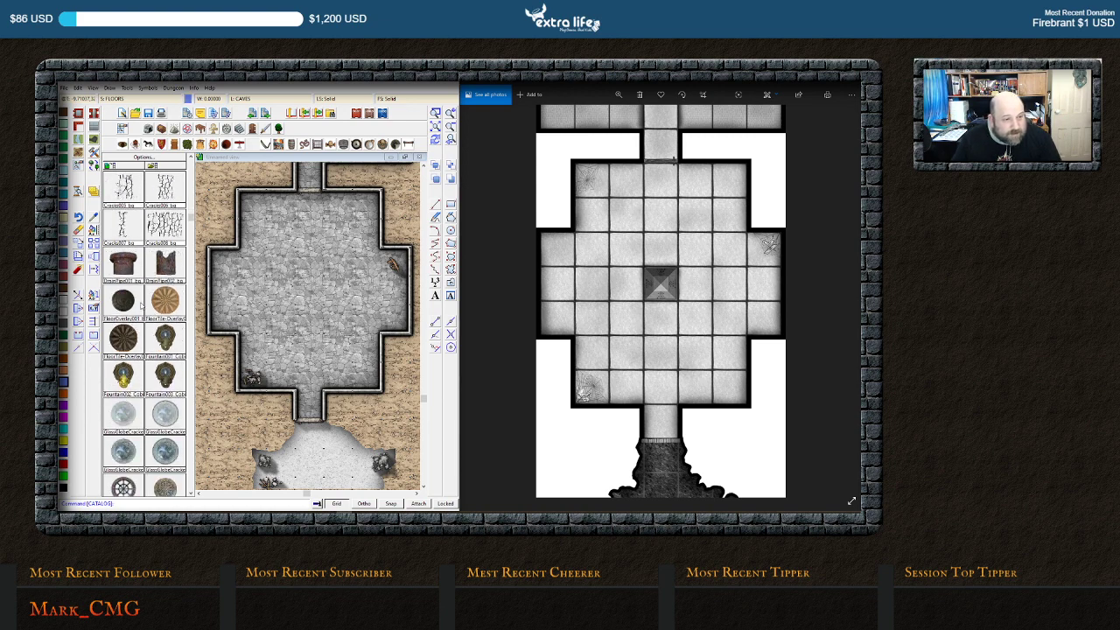
scroll(141, 306, "down", 9)
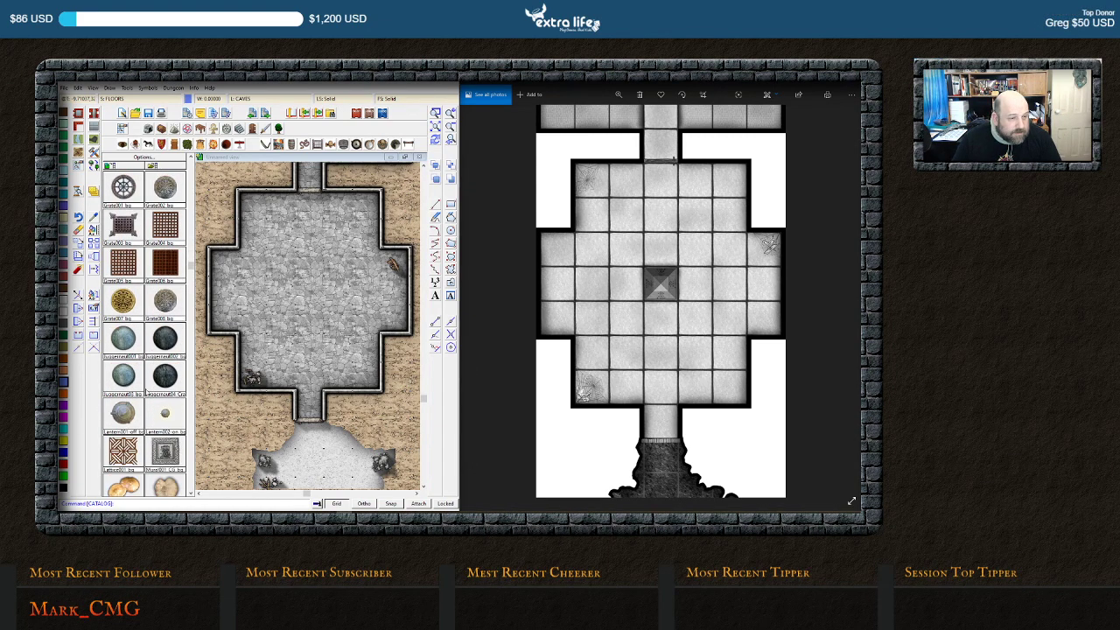
scroll(142, 369, "down", 3)
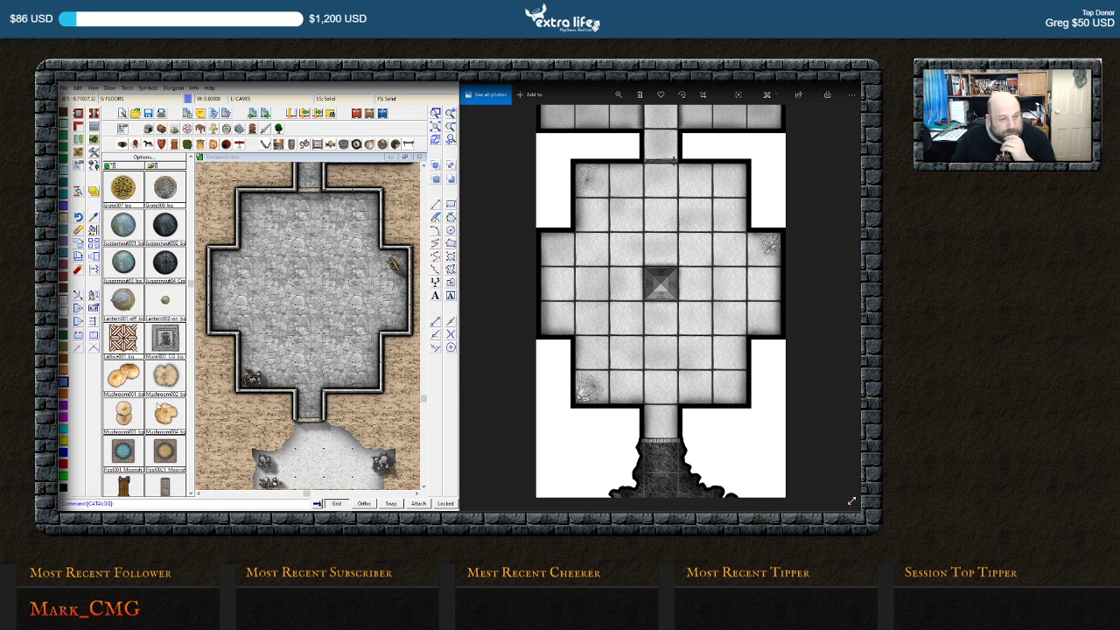
scroll(164, 409, "down", 2)
scroll(163, 398, "down", 2)
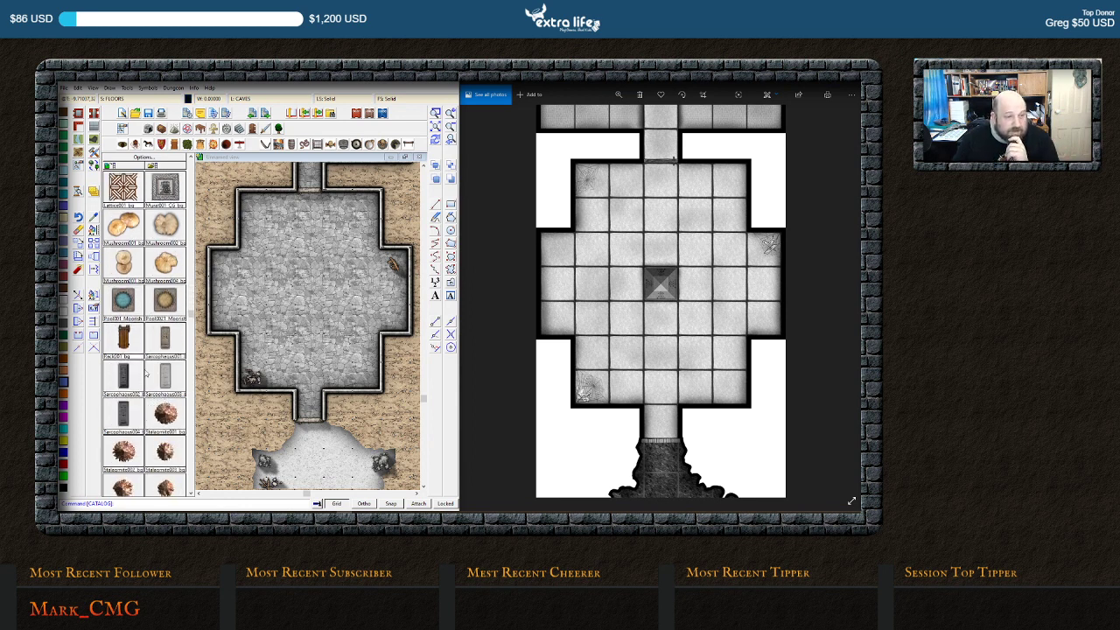
scroll(146, 389, "down", 5)
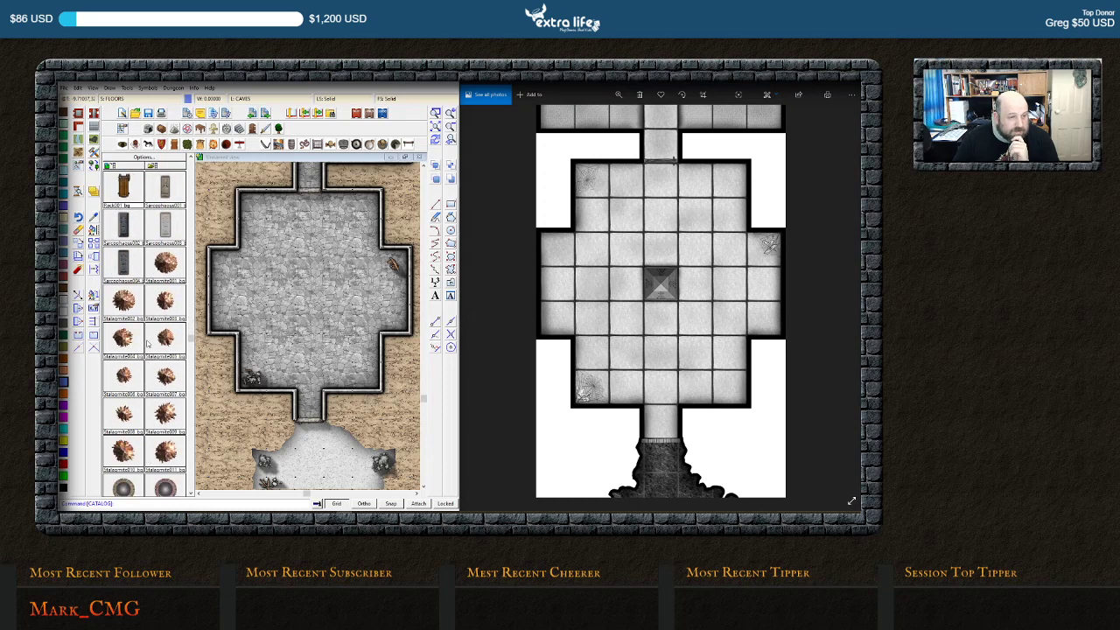
scroll(147, 350, "down", 3)
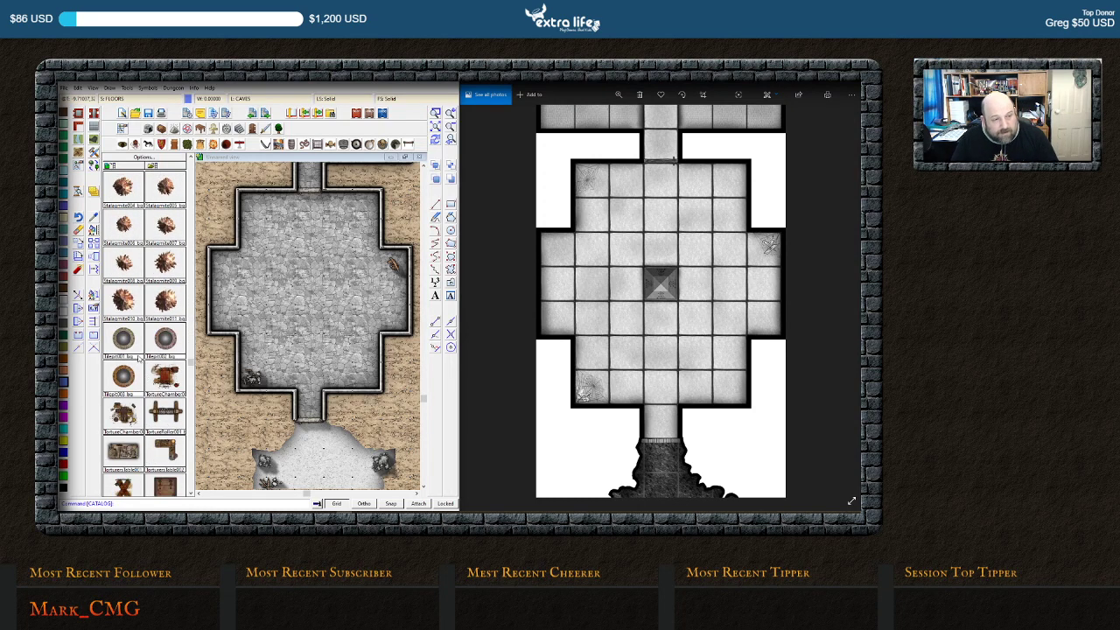
scroll(136, 376, "down", 3)
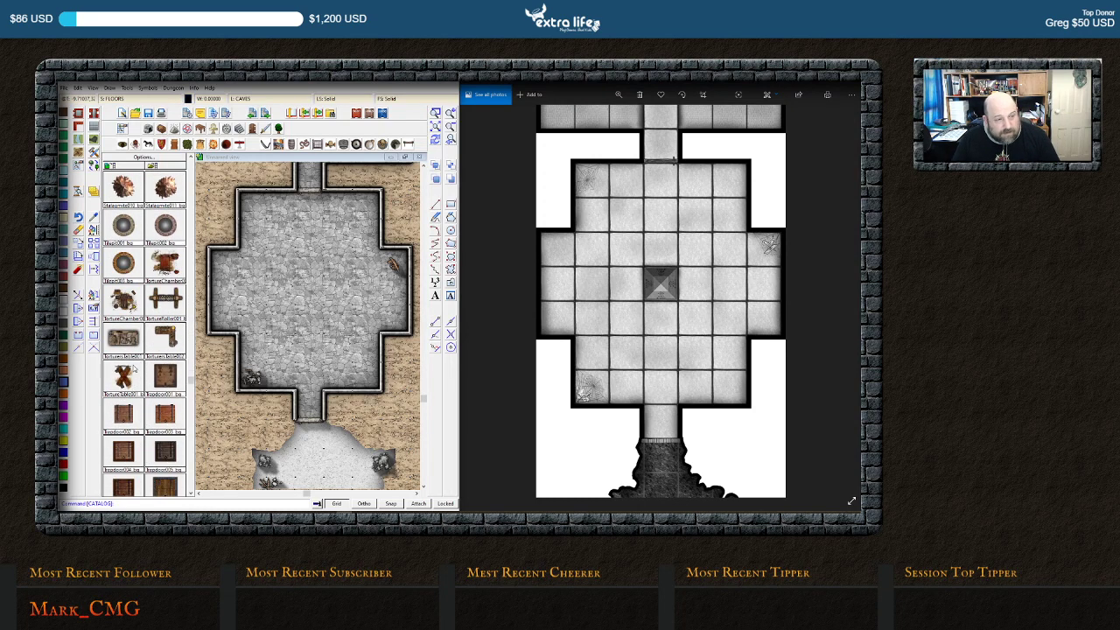
scroll(135, 367, "down", 4)
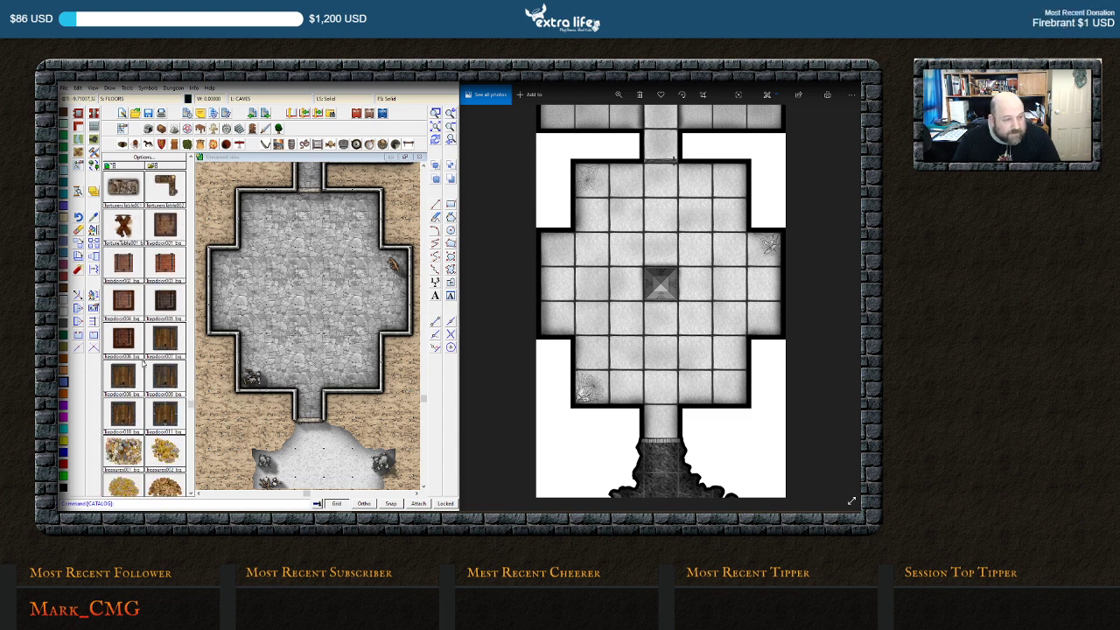
scroll(145, 368, "down", 2)
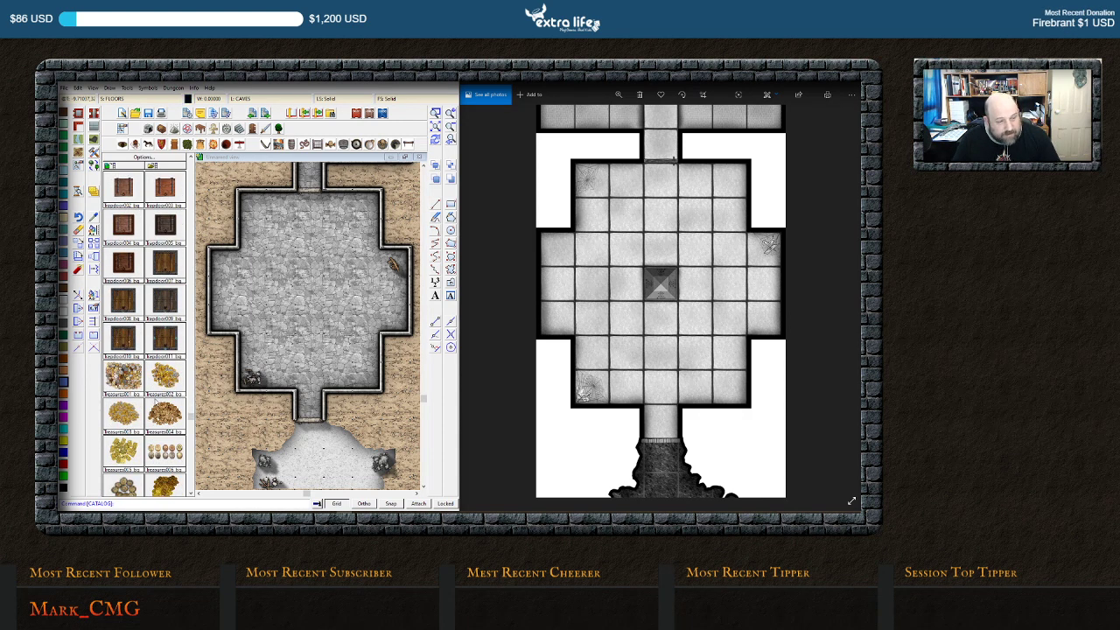
scroll(144, 350, "down", 2)
scroll(149, 404, "down", 8)
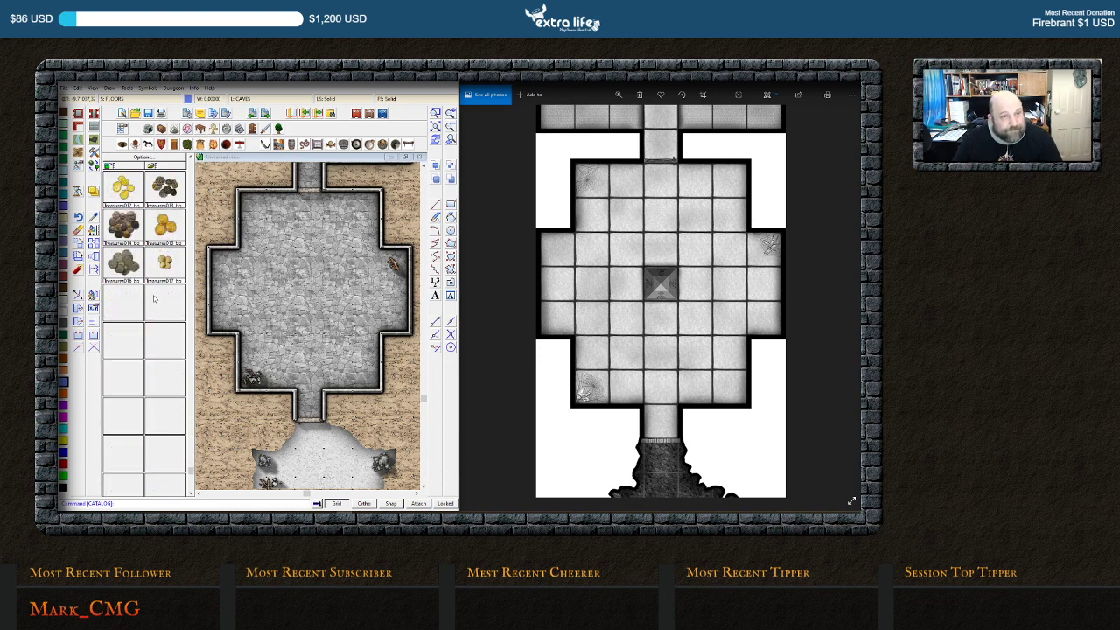
scroll(153, 299, "up", 10)
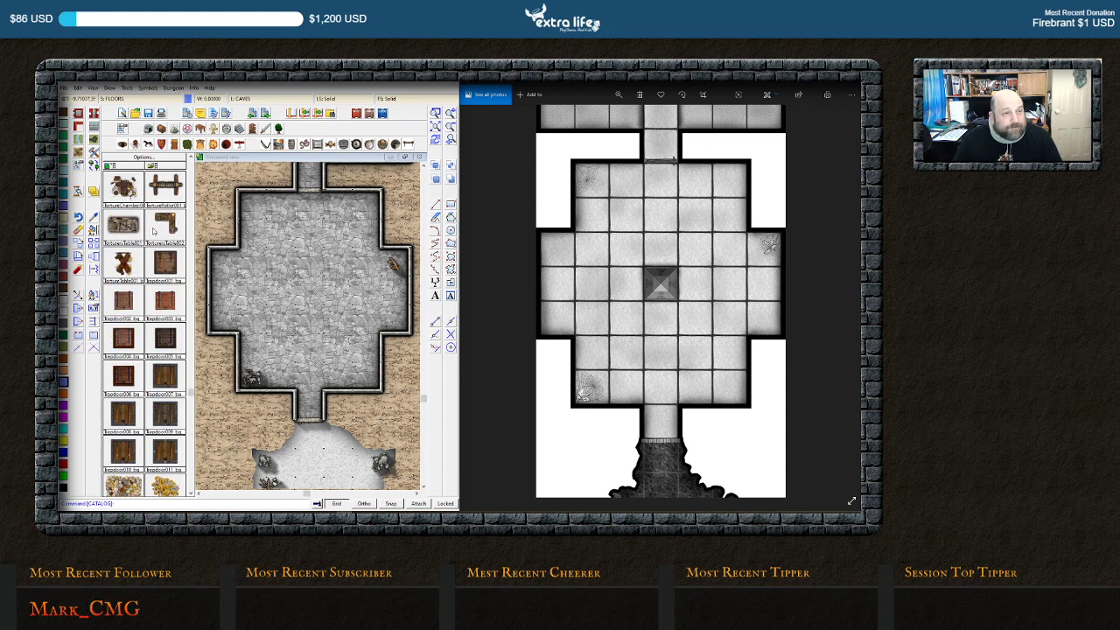
scroll(162, 231, "up", 3)
scroll(150, 234, "up", 10)
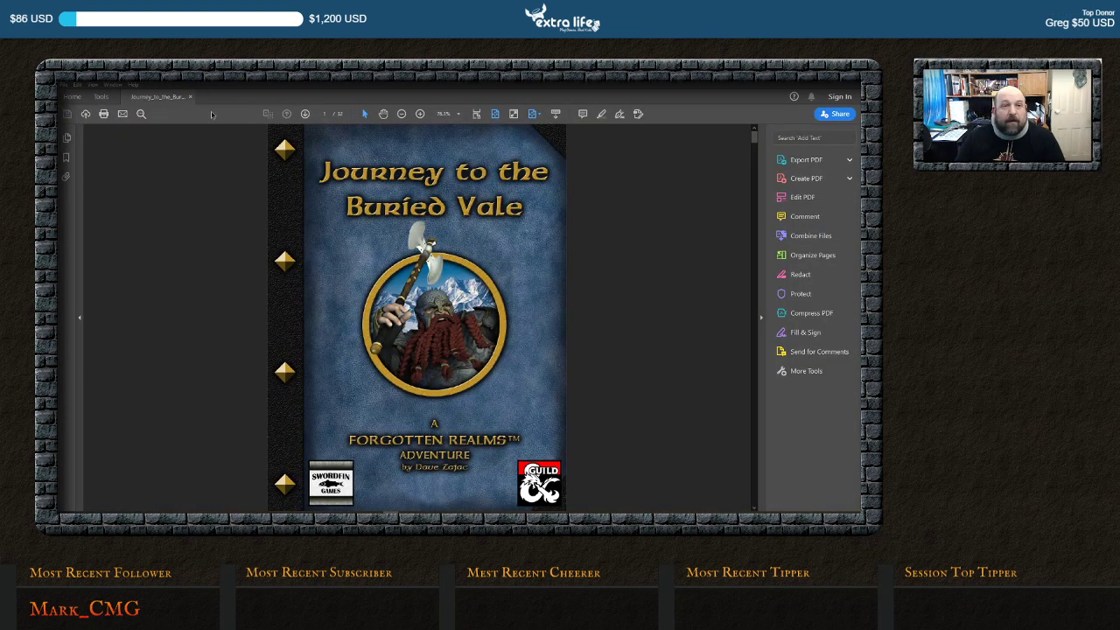
key("super+Down")
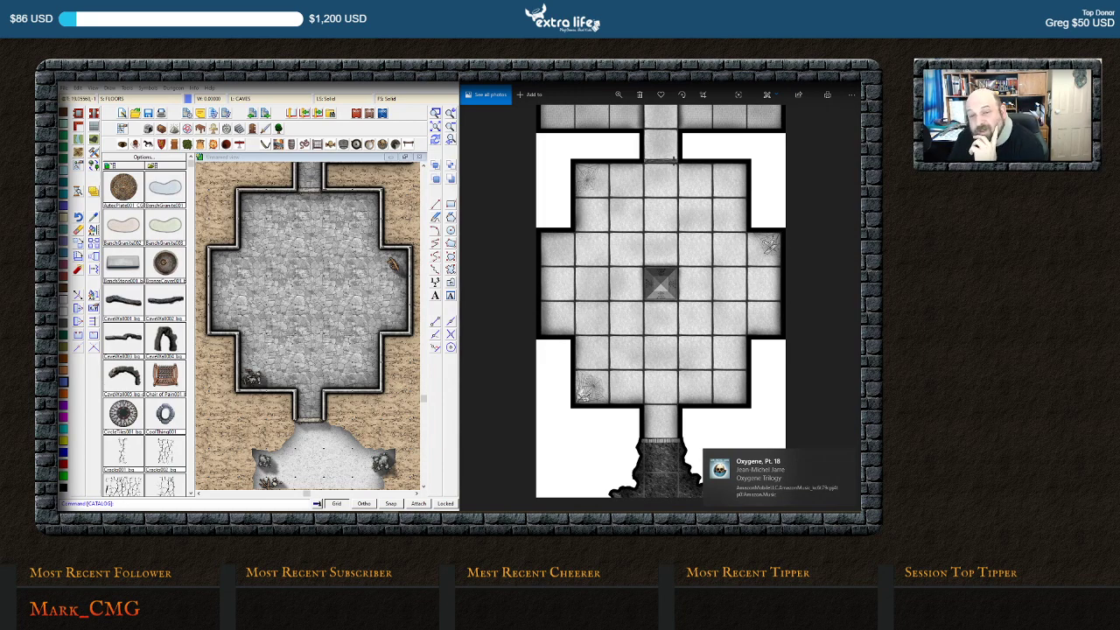
left_click(850, 462)
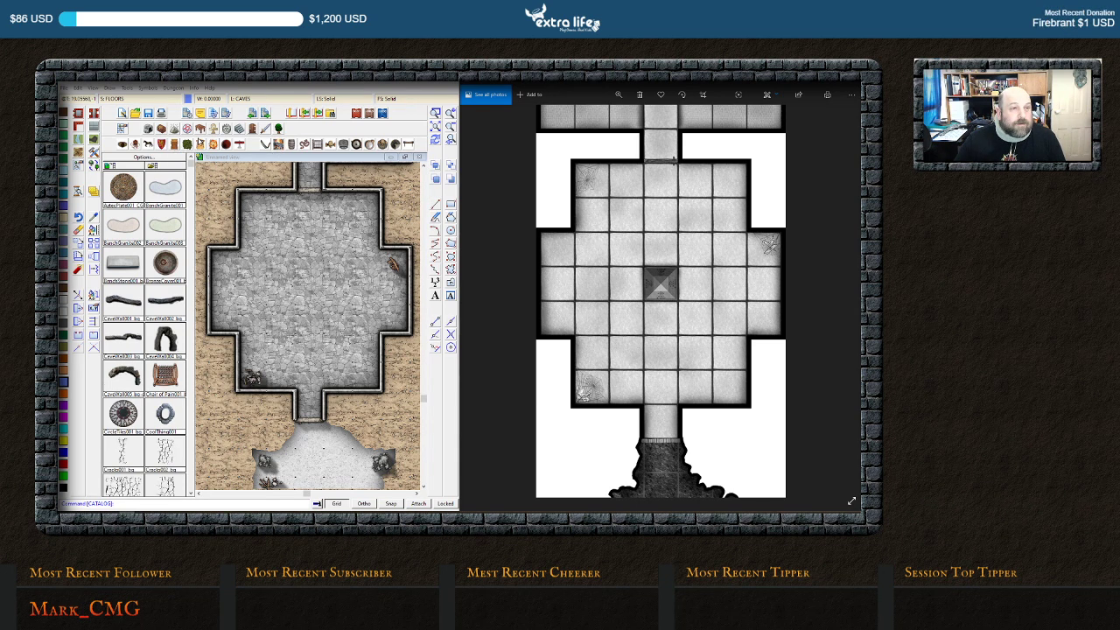
Look through the Caves, Catacombs and Pits catalog of the dungeon and map dressing collection for a centrepiece for the cross-shaped room
left_click(217, 147)
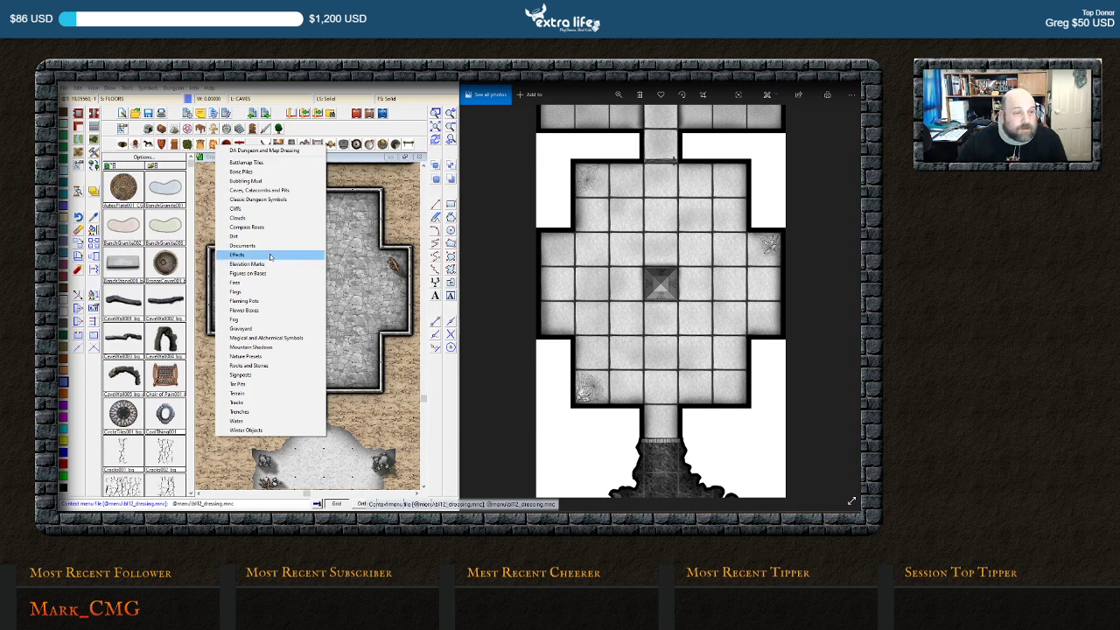
left_click(274, 189)
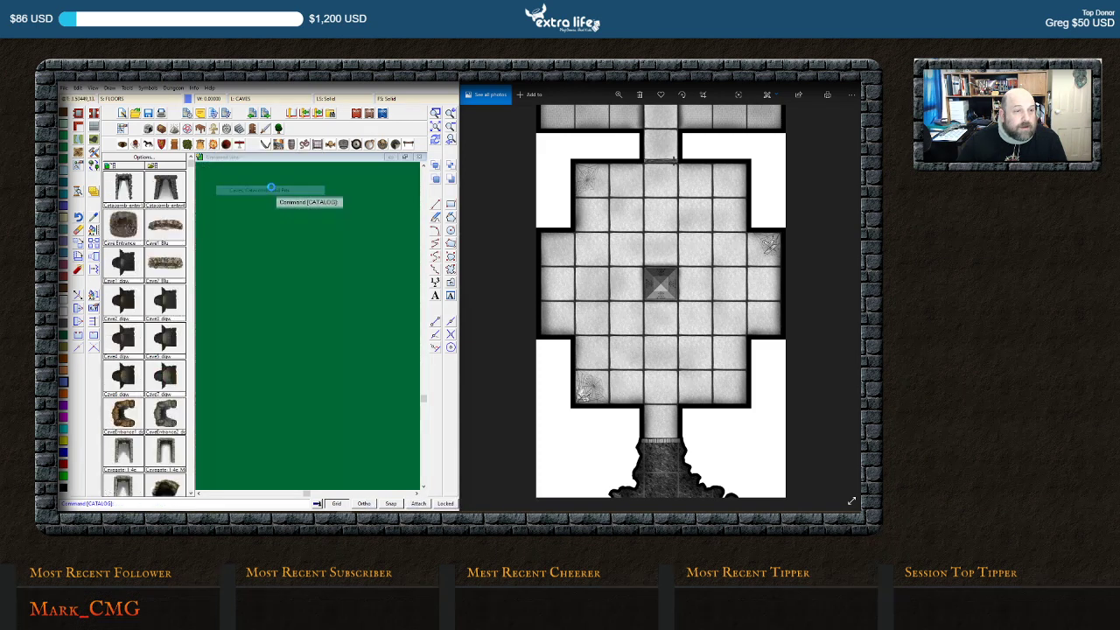
scroll(163, 275, "down", 2)
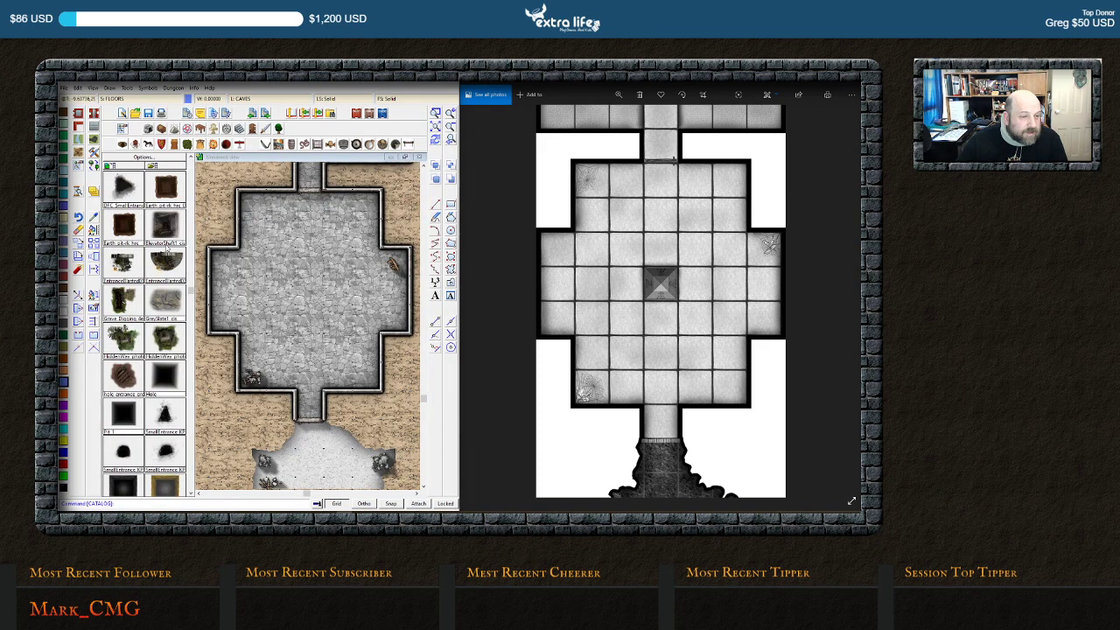
Examine the whole catalog of altars, books, pulpit and statues for a symbol to stand in the middle of the cross-shaped room
left_click(382, 145)
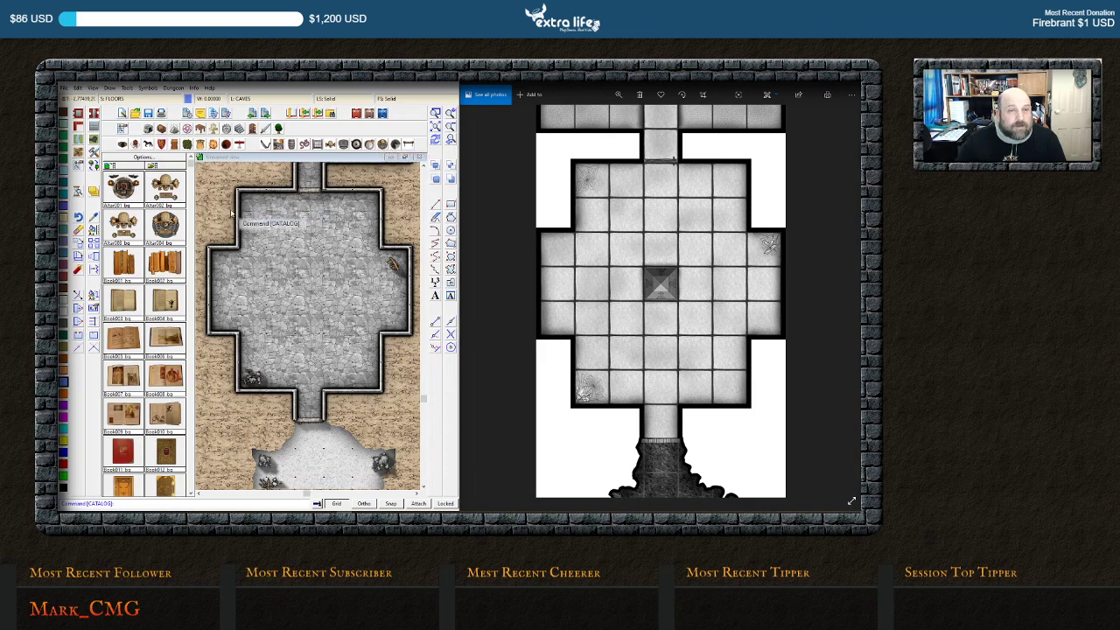
scroll(144, 336, "down", 1)
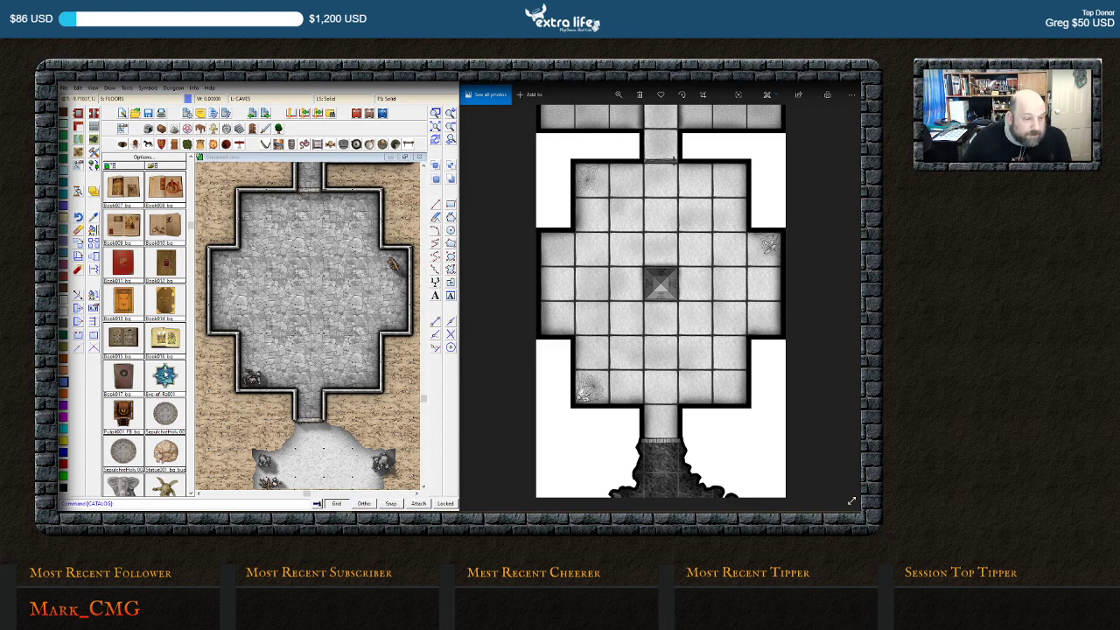
scroll(154, 385, "down", 2)
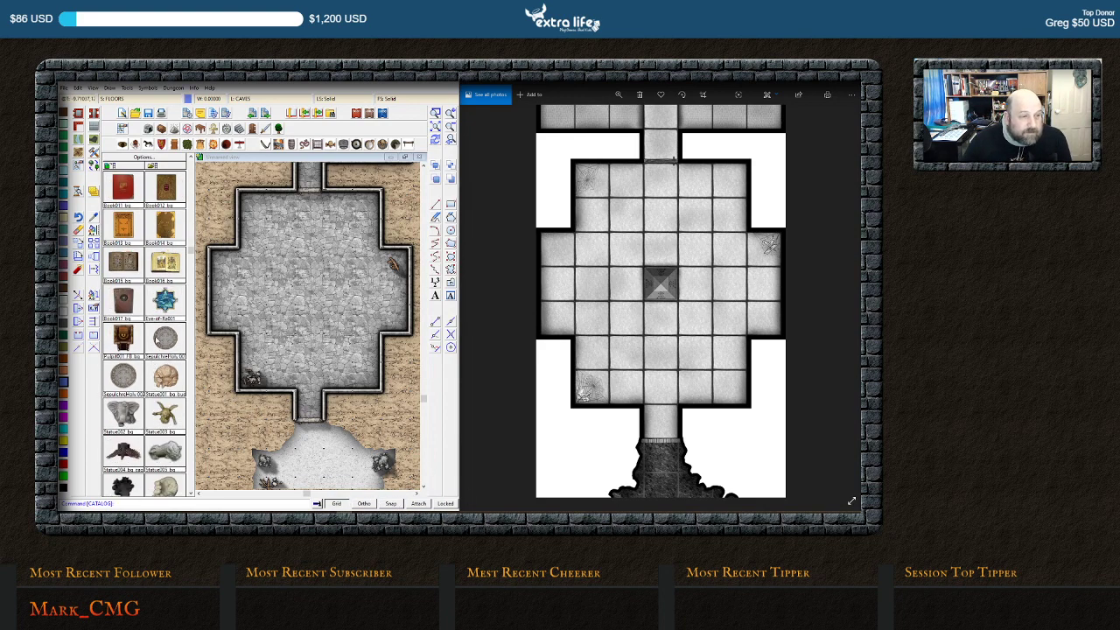
scroll(157, 339, "down", 6)
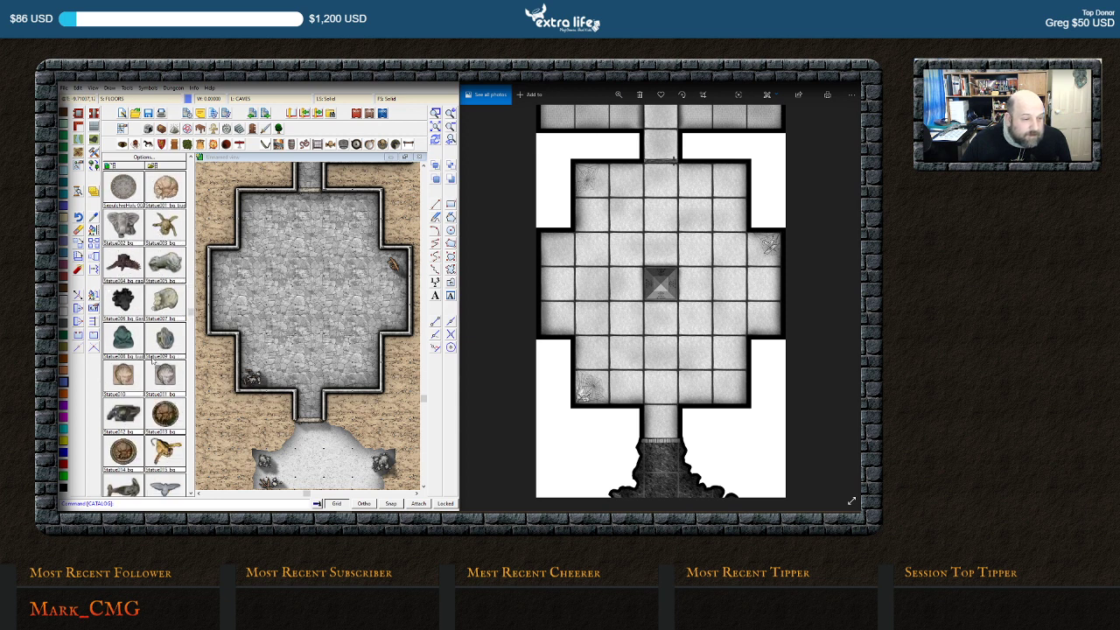
scroll(144, 324, "down", 6)
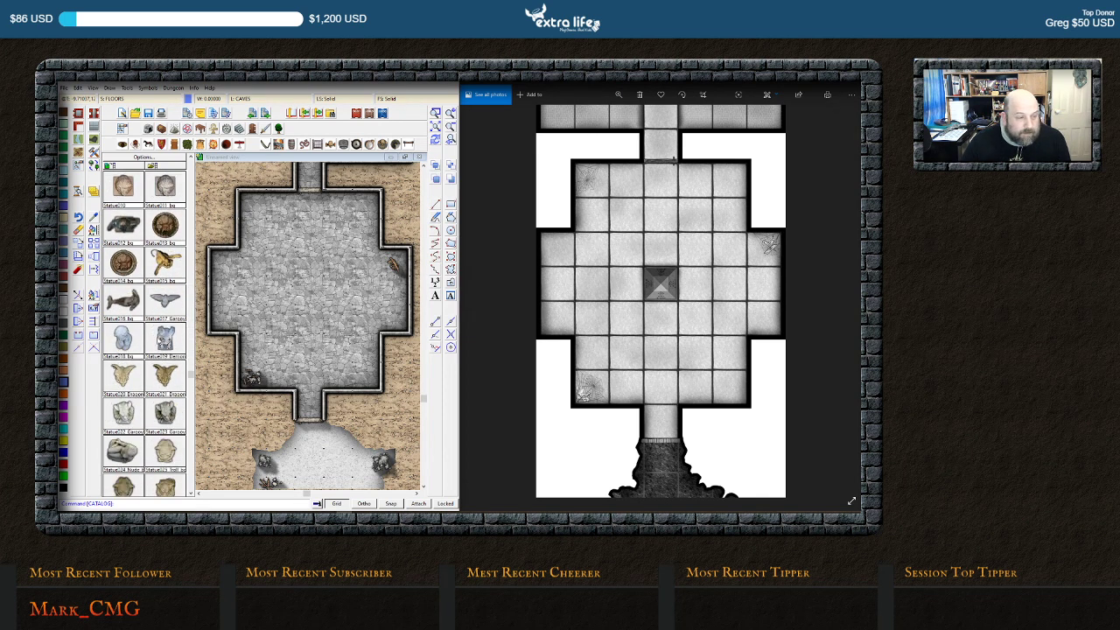
scroll(158, 339, "down", 1)
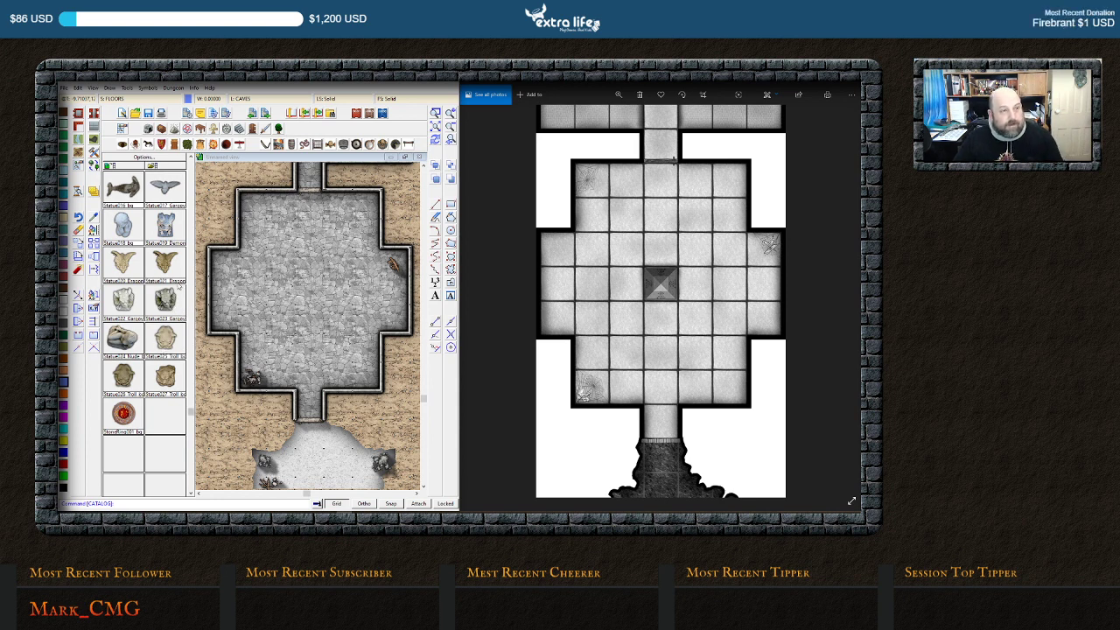
scroll(166, 280, "up", 11)
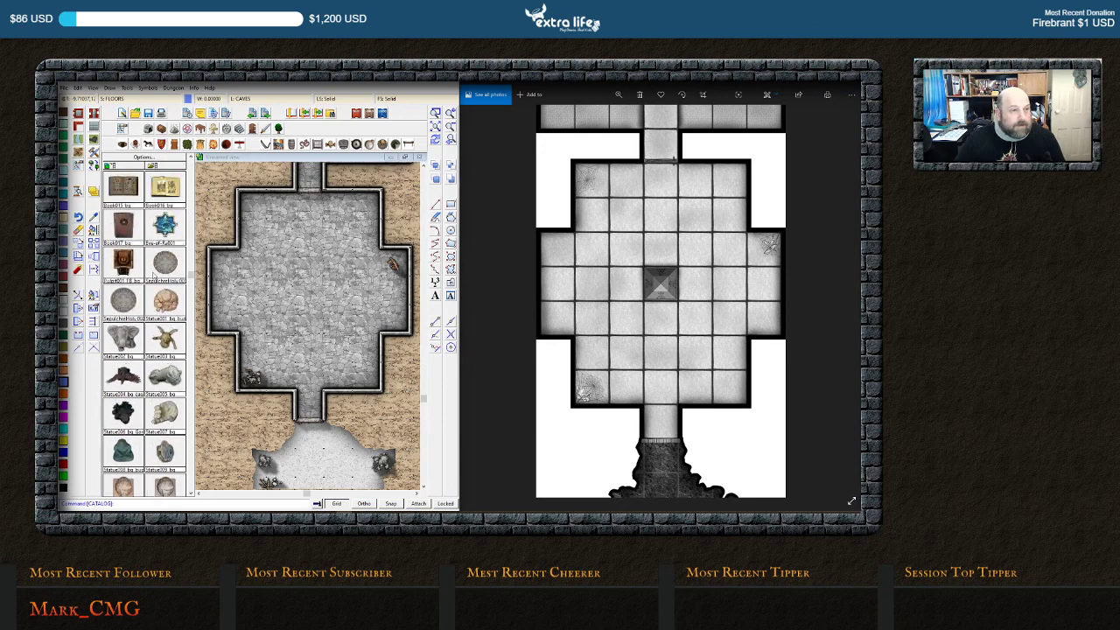
scroll(154, 276, "up", 3)
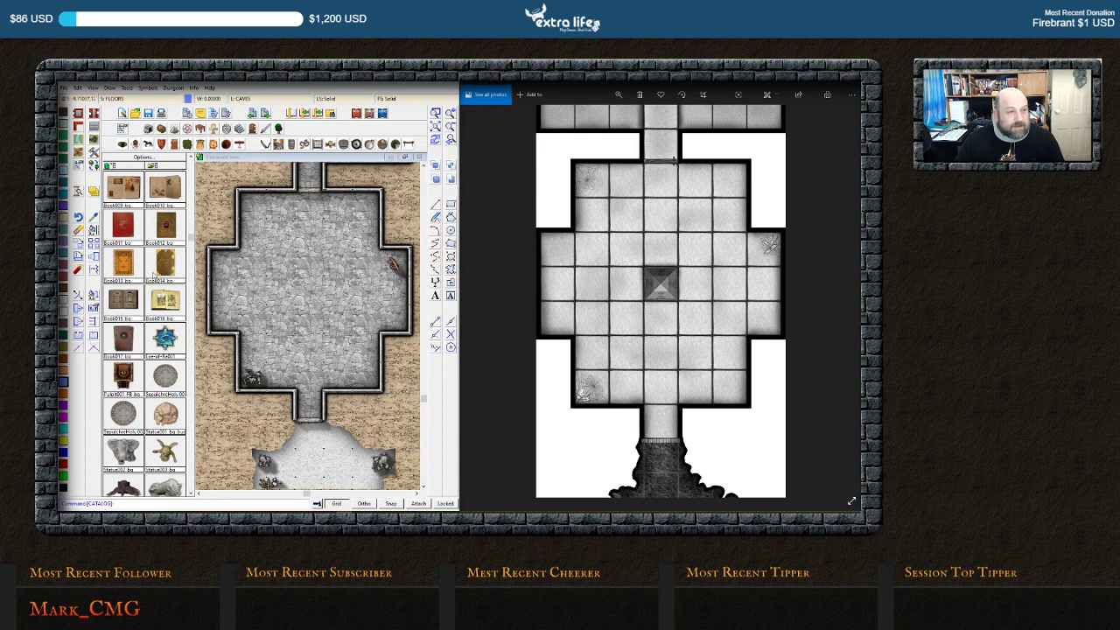
scroll(154, 277, "up", 4)
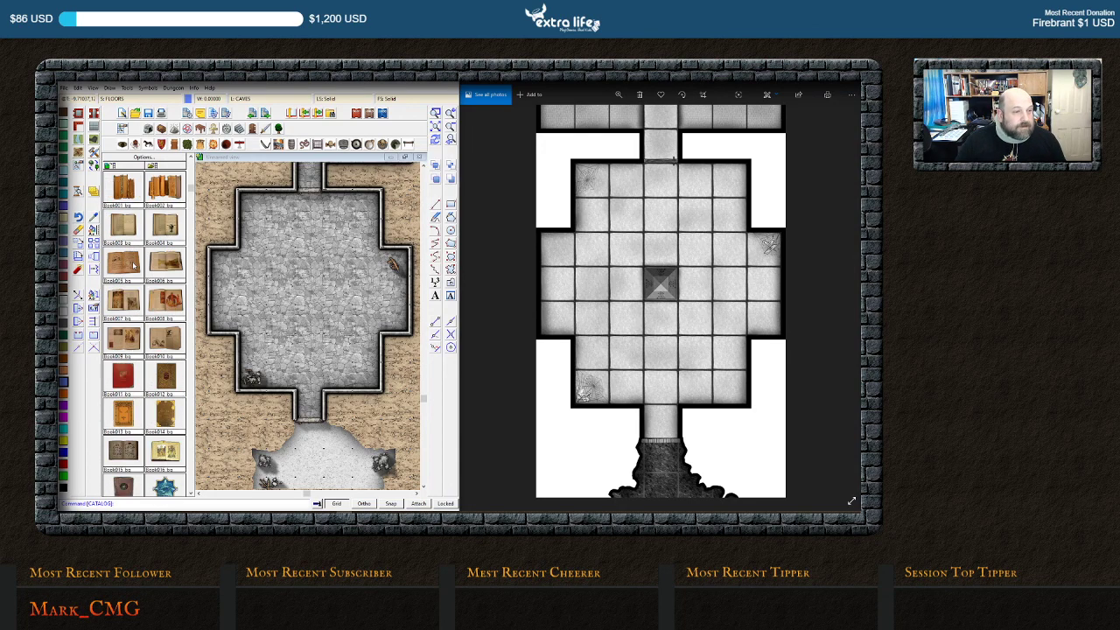
scroll(134, 265, "up", 2)
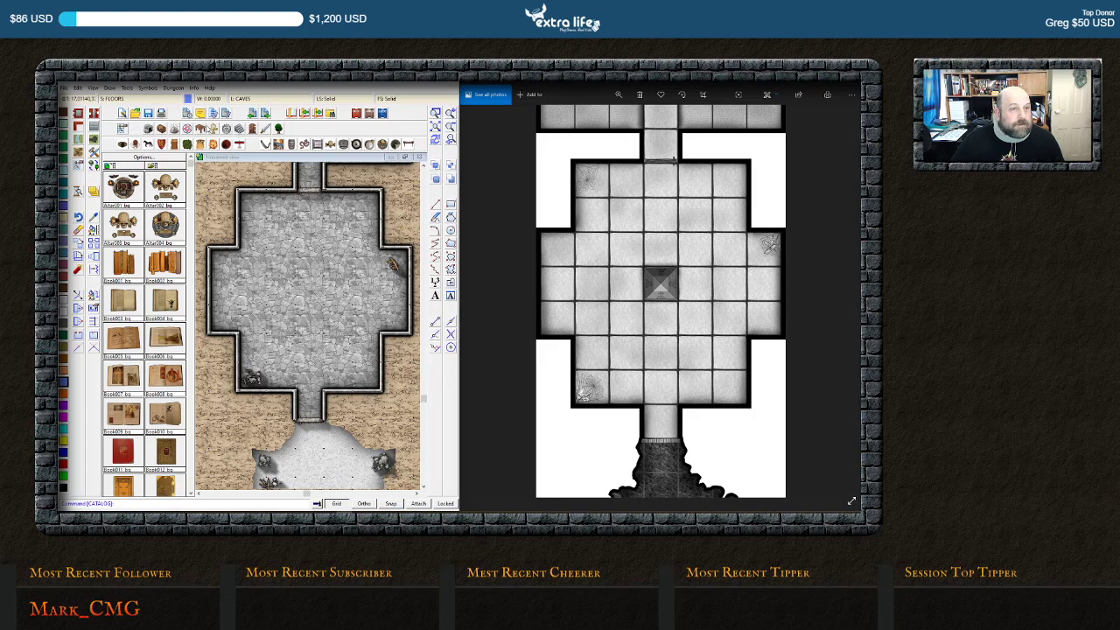
Check the temple catalog of altars, coffins, pedestals, pillars, sarcophagi and statues for a suitable room centrepiece
left_click(355, 145)
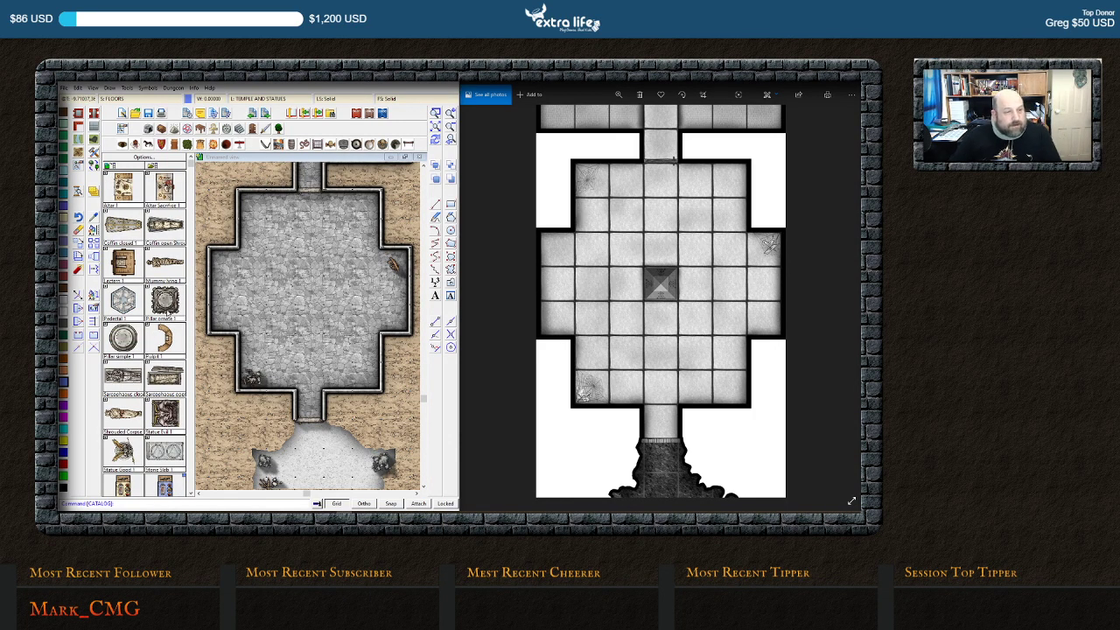
scroll(158, 335, "down", 2)
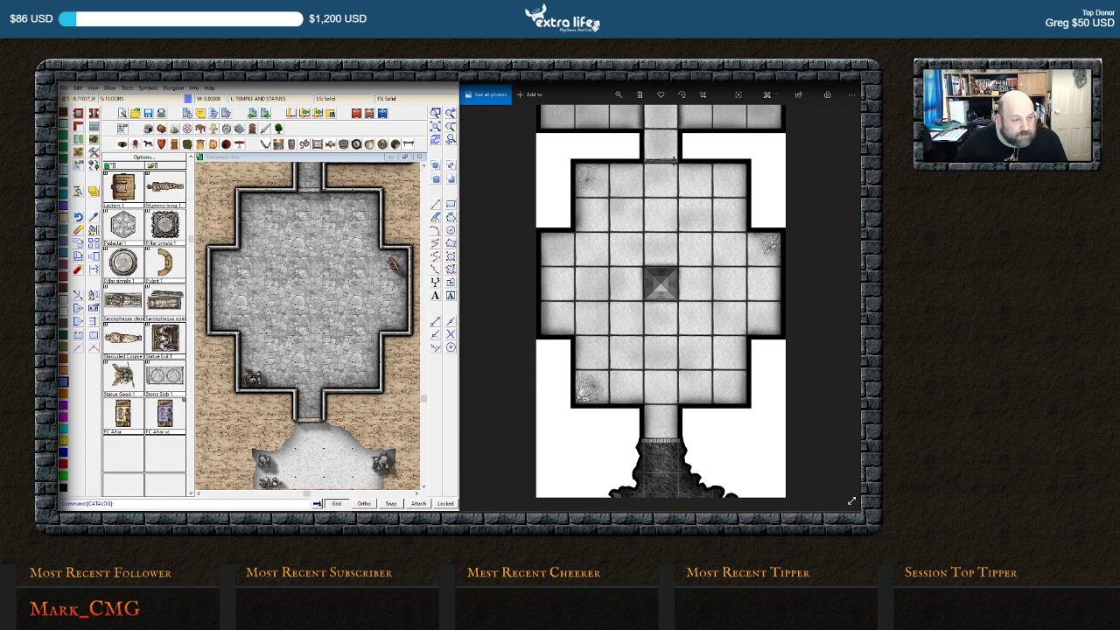
scroll(140, 401, "up", 2)
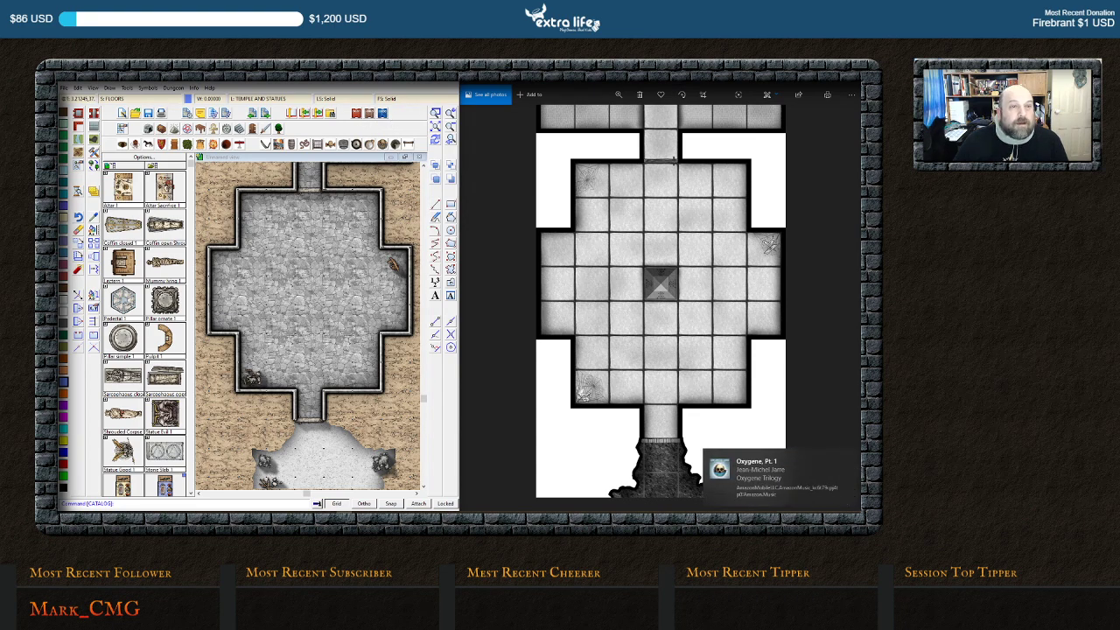
Maximize the map window, bring up the city drawing tools and return to the dungeon tools
left_click_drag(336, 80, 504, 75)
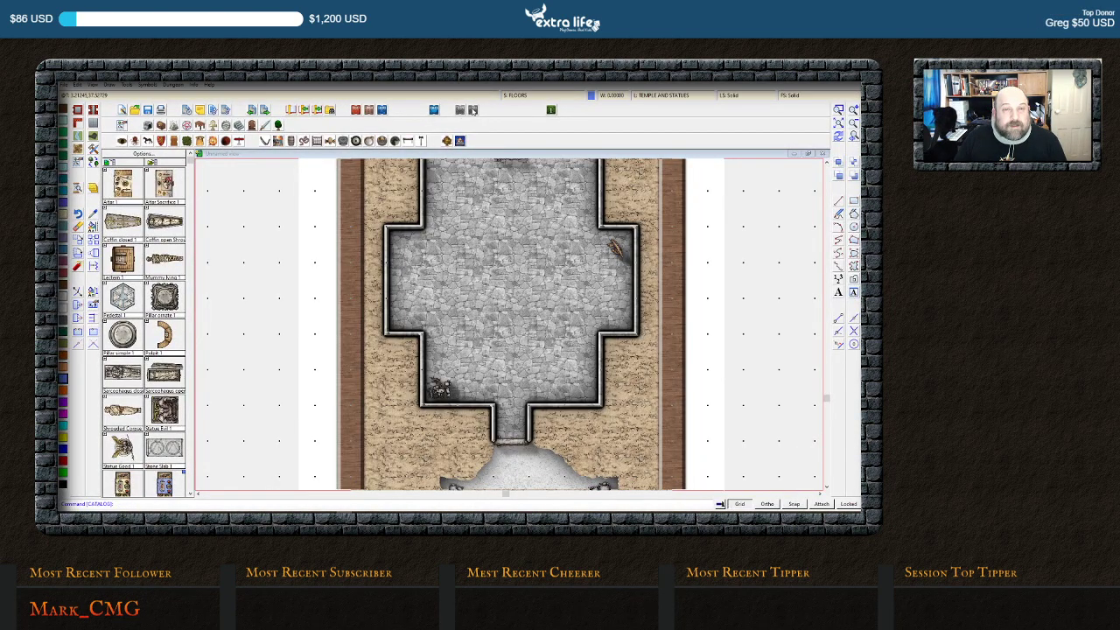
left_click(472, 110)
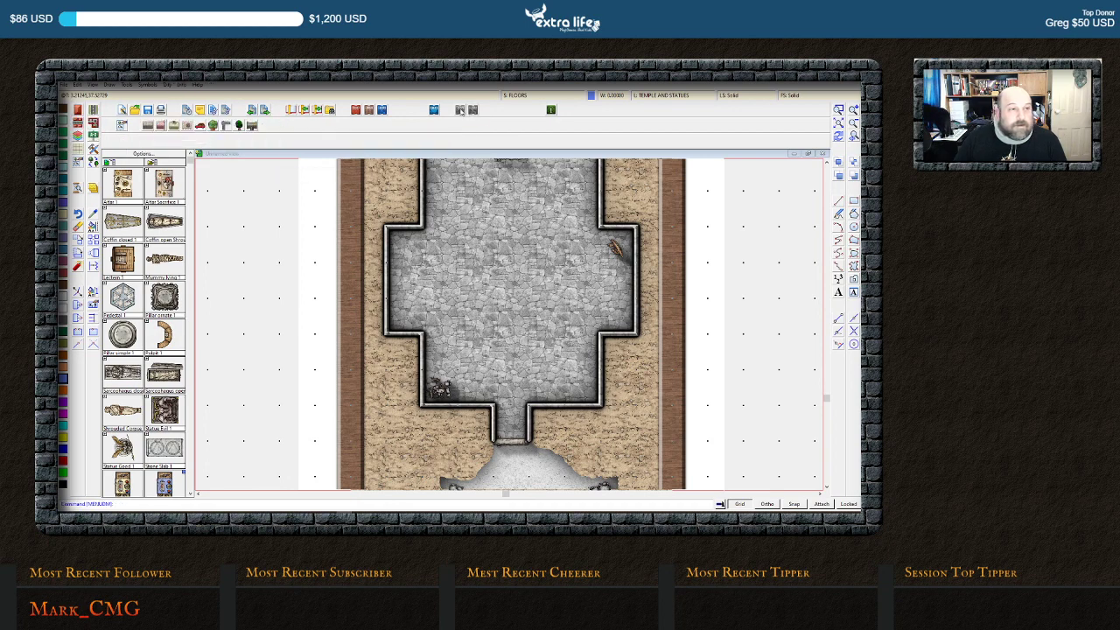
left_click(460, 109)
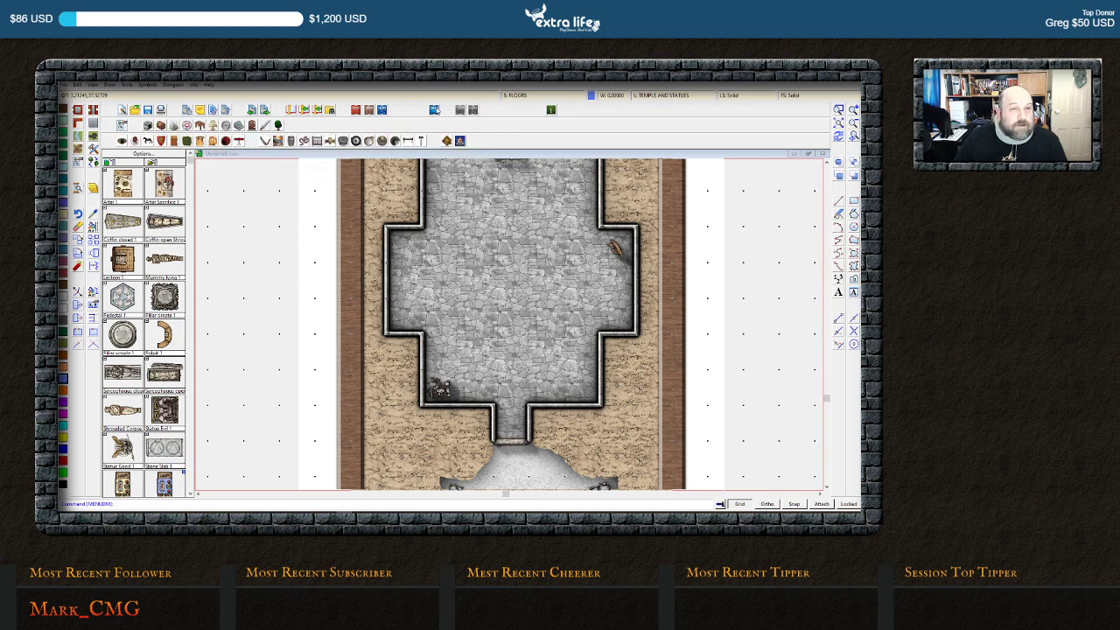
Switch to the other dungeon symbol set and look through its traps catalog
left_click(369, 110)
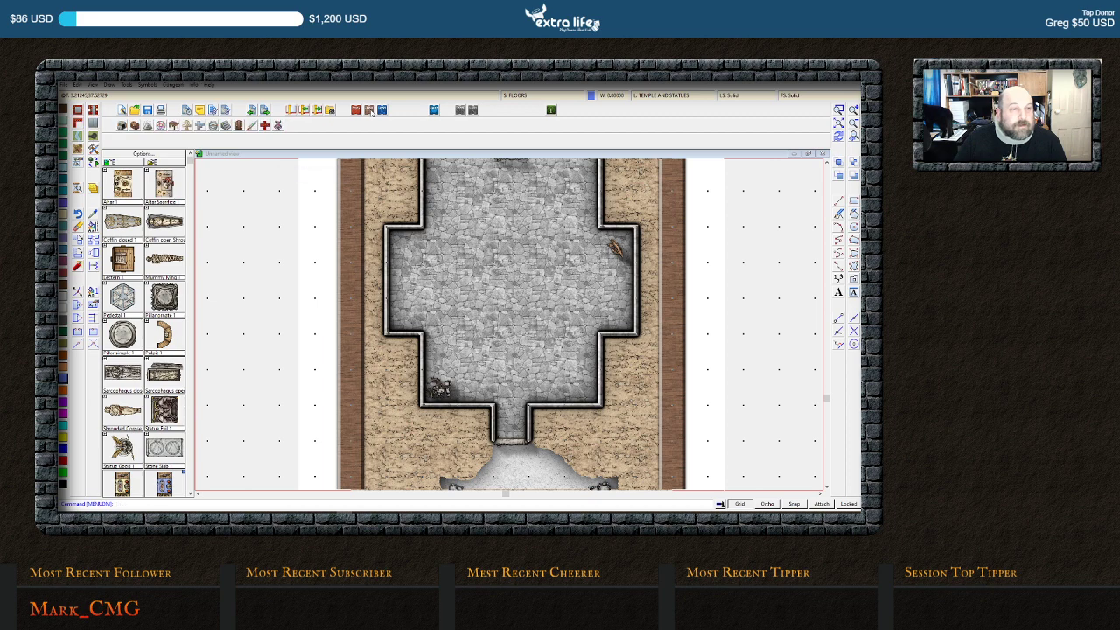
left_click(212, 125)
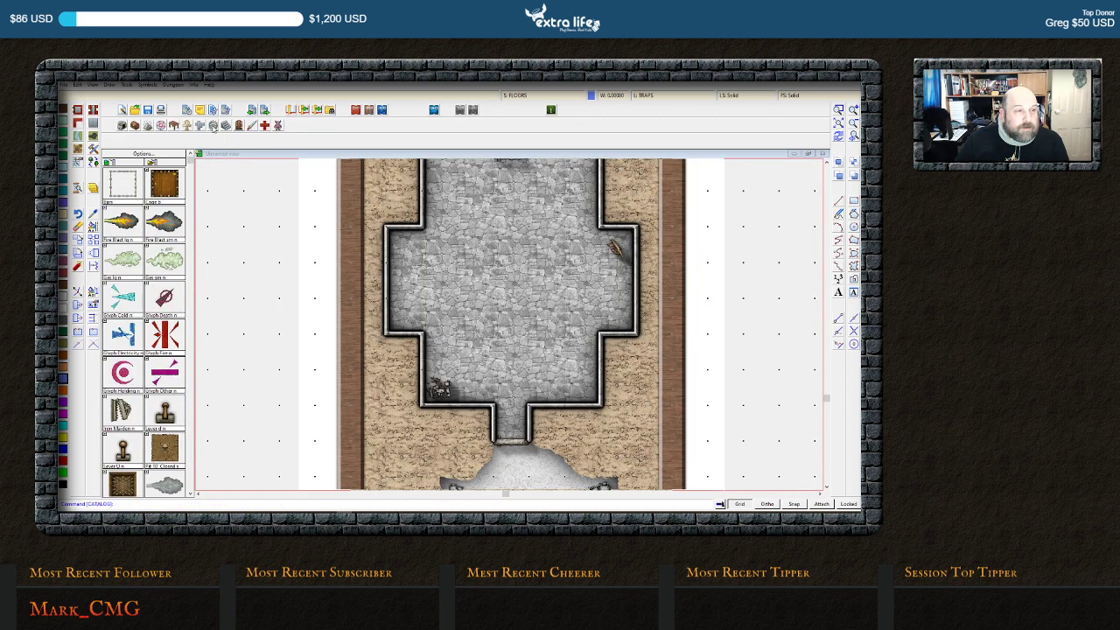
scroll(144, 319, "down", 3)
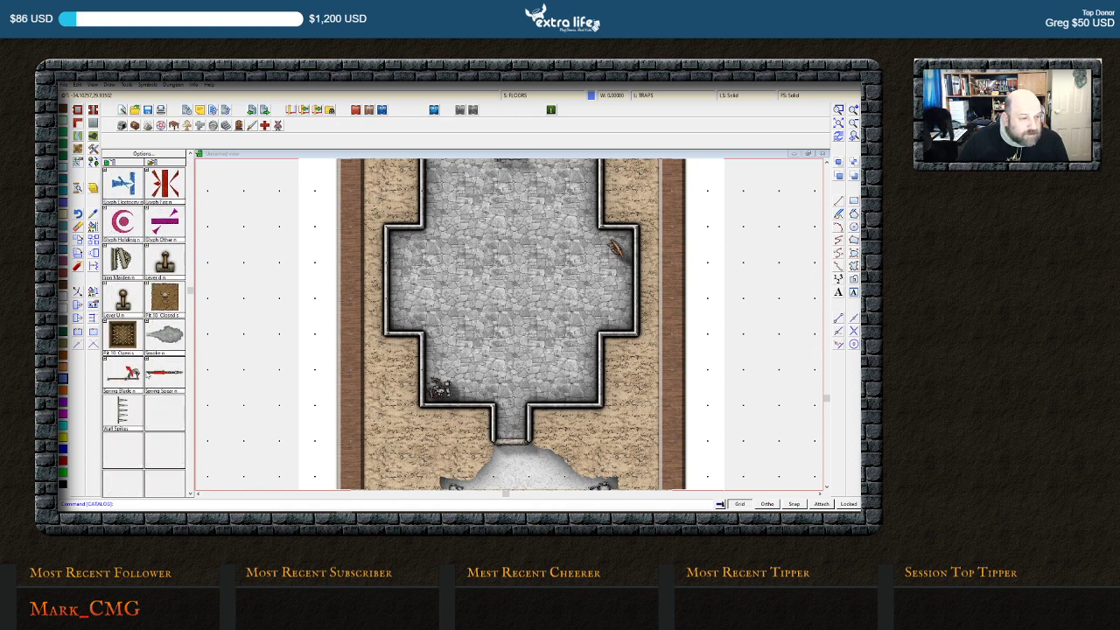
scroll(144, 319, "up", 3)
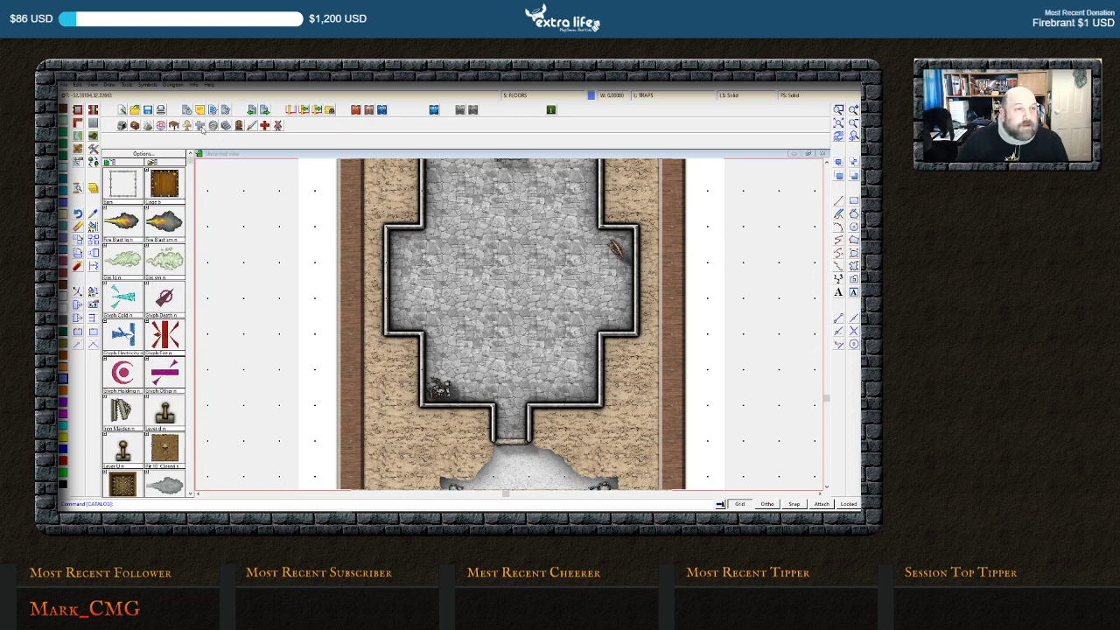
Look through the temple and statues catalog for altars, coffins, statues, pillars and sarcophagi that could furnish the room
left_click(186, 127)
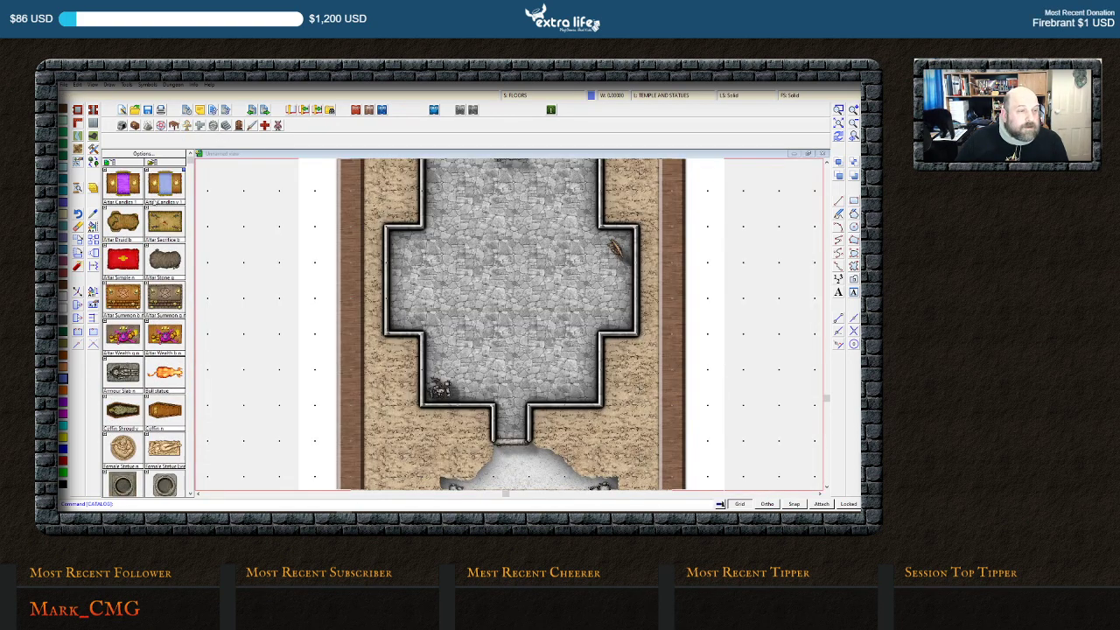
scroll(162, 253, "down", 4)
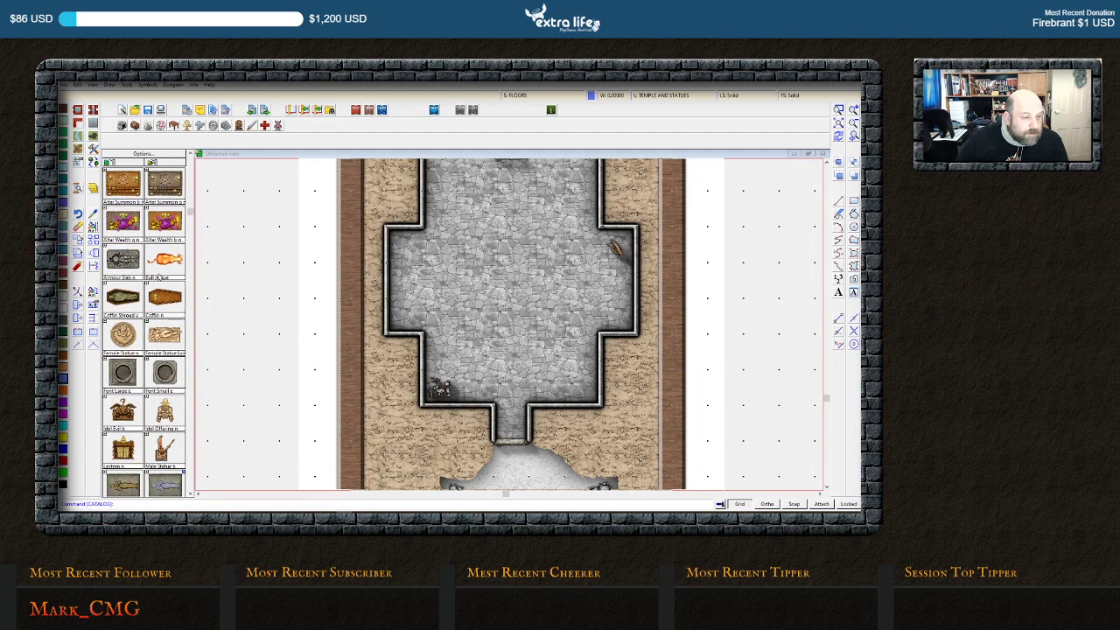
scroll(159, 278, "down", 4)
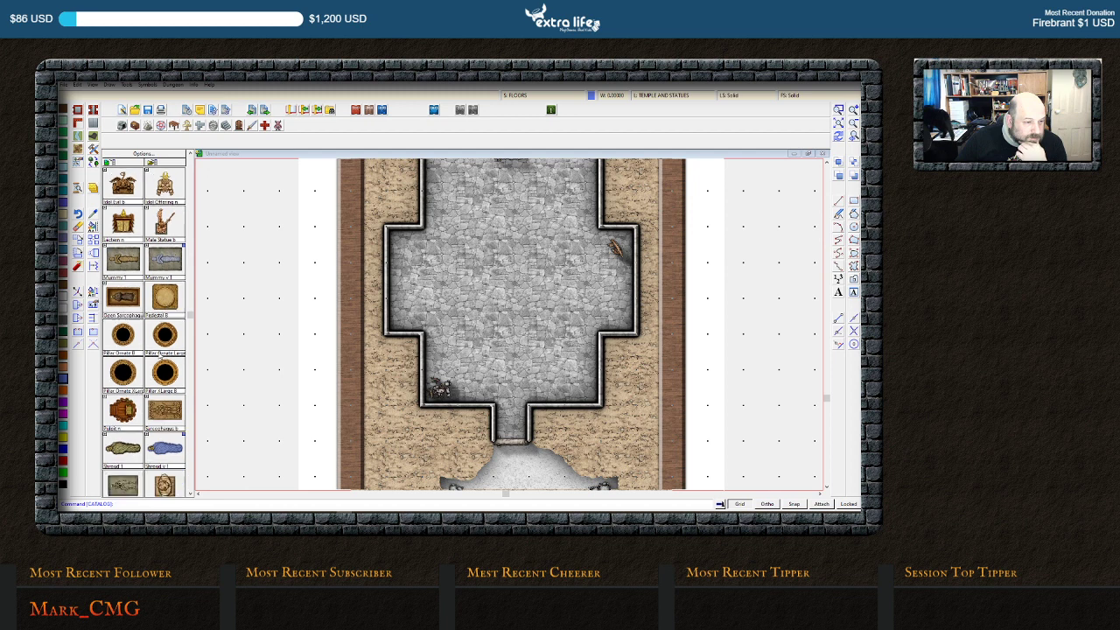
scroll(166, 350, "down", 1)
scroll(155, 365, "down", 1)
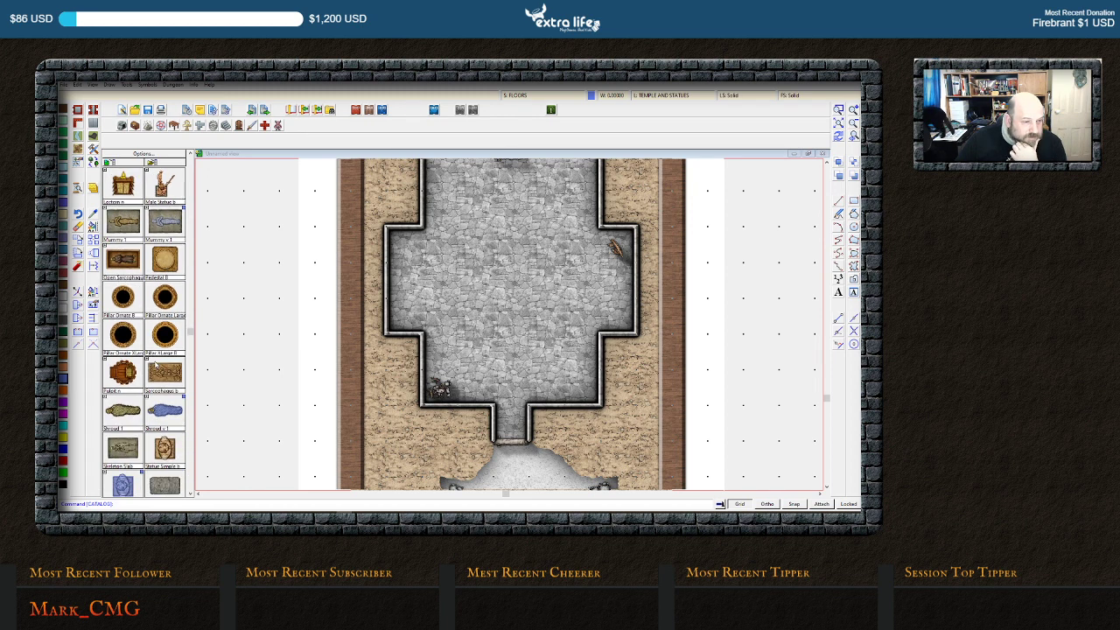
scroll(155, 367, "down", 3)
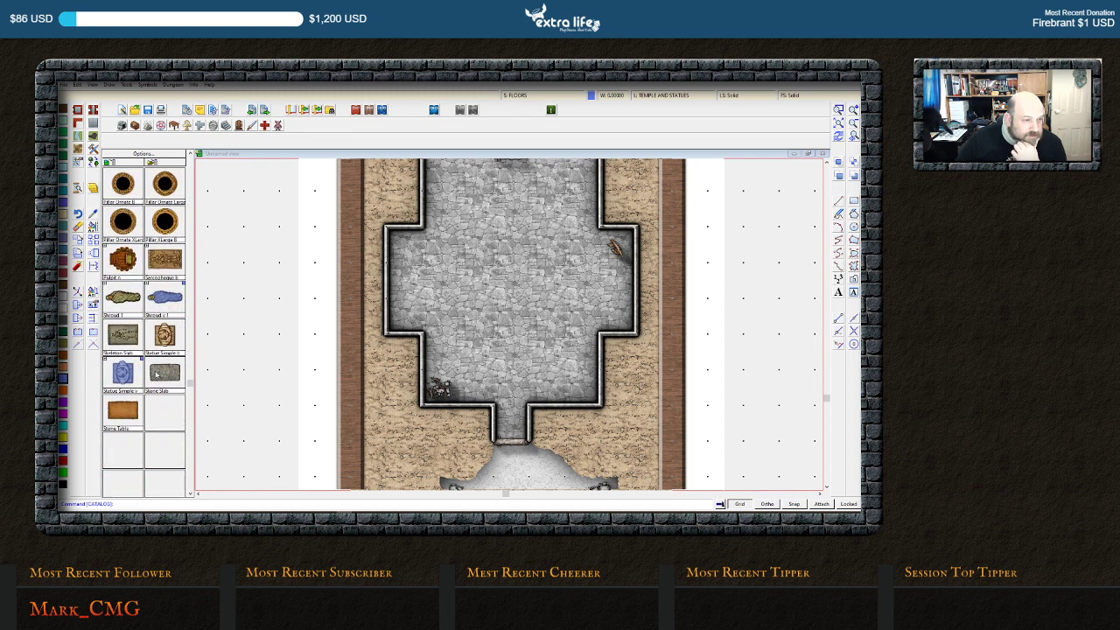
scroll(156, 373, "up", 6)
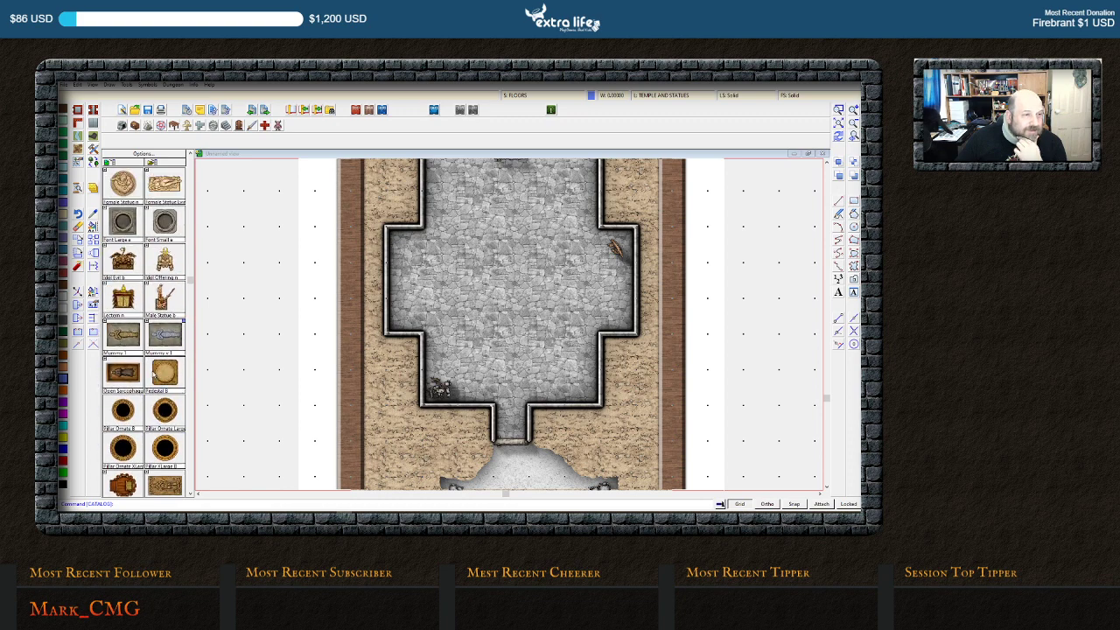
scroll(155, 372, "up", 1)
scroll(161, 322, "up", 4)
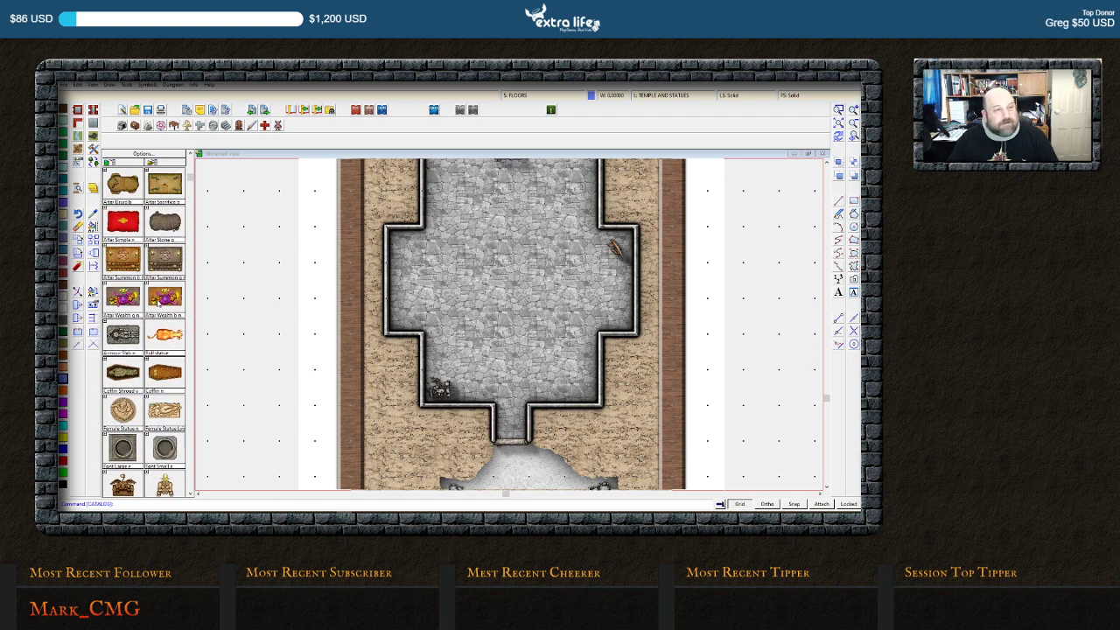
scroll(156, 280, "up", 1)
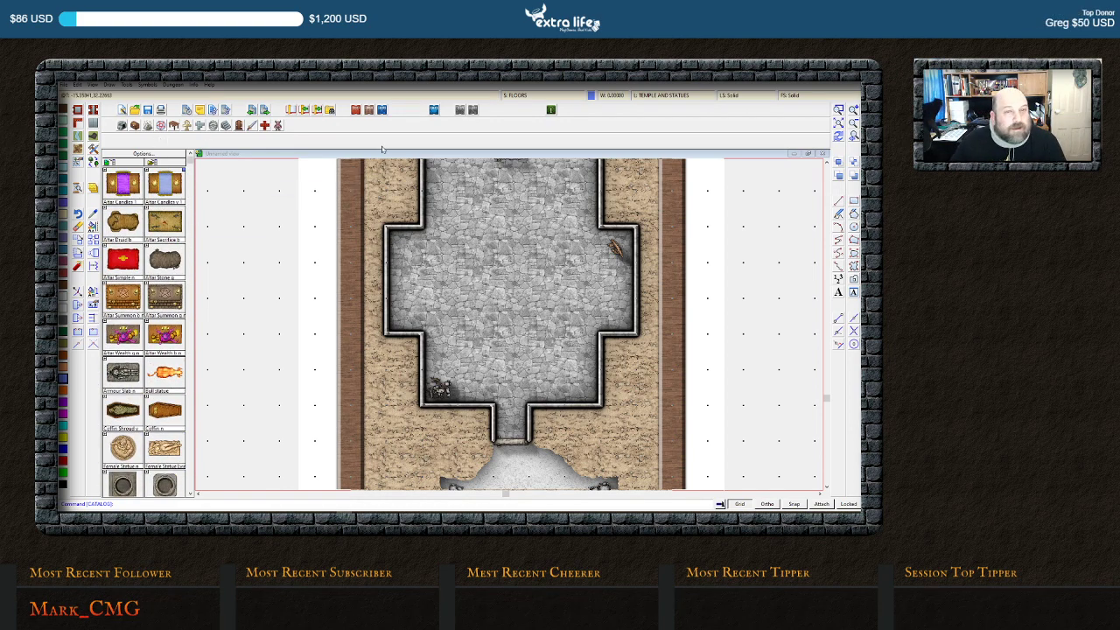
Load the Graveyard symbols from the DA dungeon and map dressing collection
left_click(461, 111)
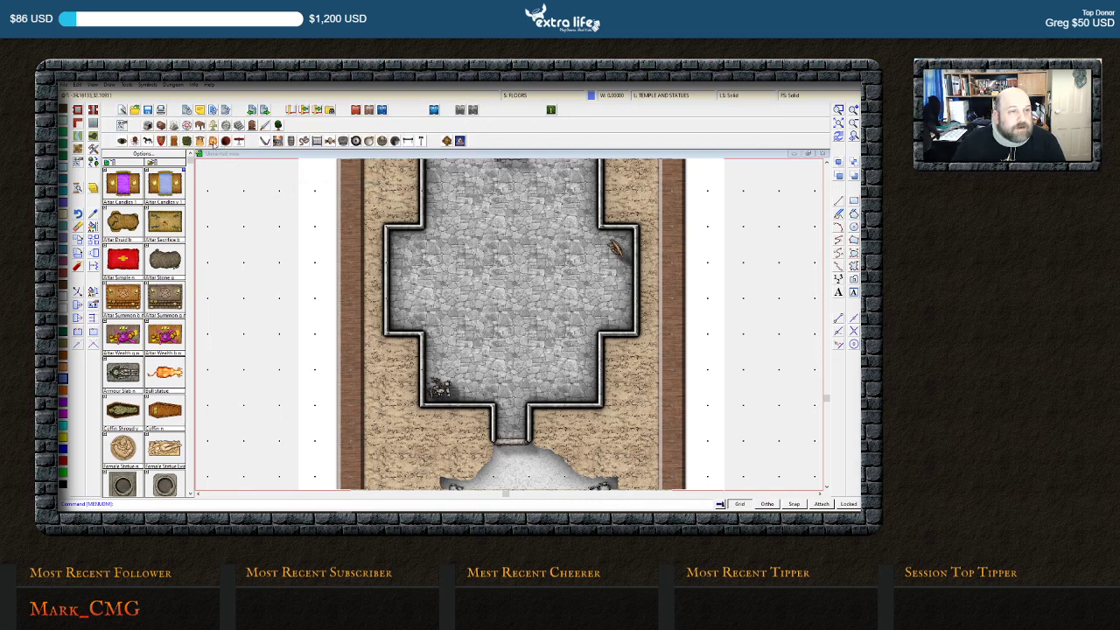
left_click(213, 141)
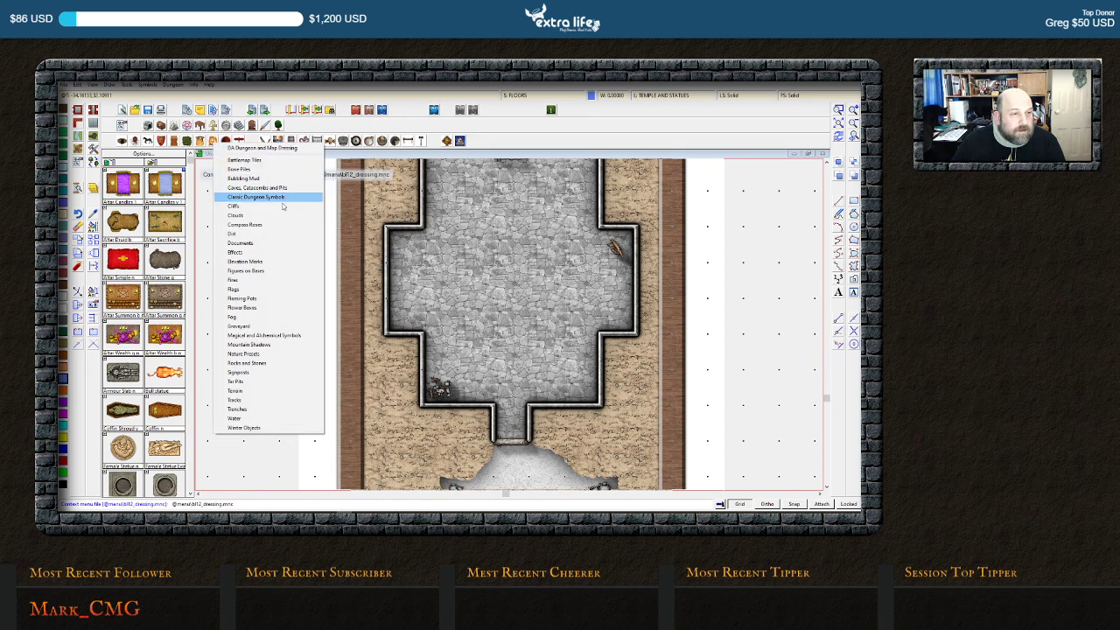
left_click(264, 261)
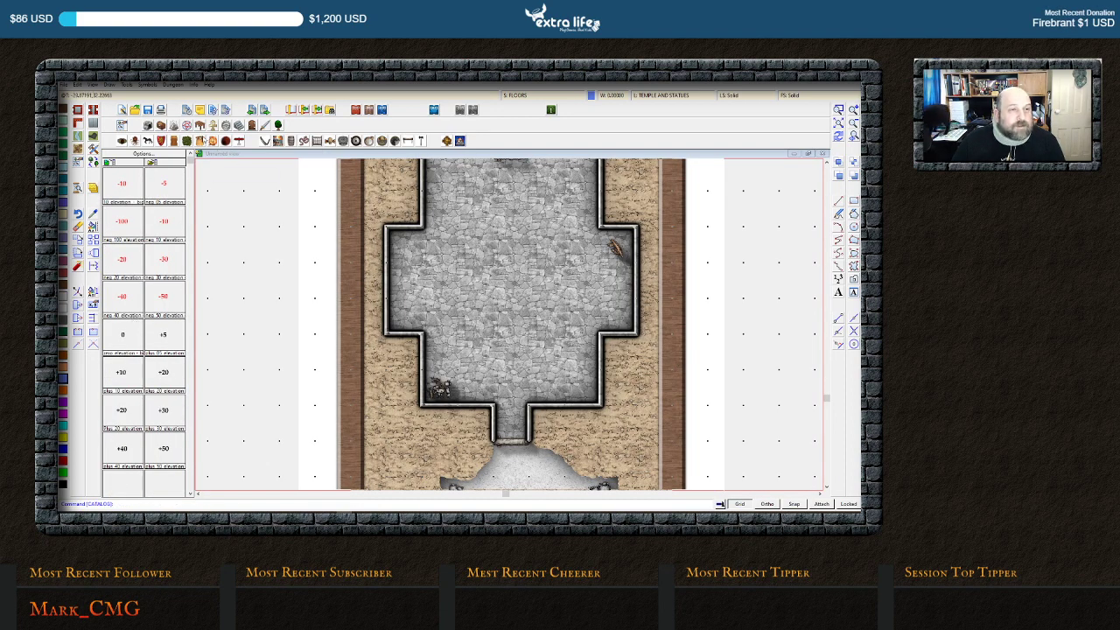
left_click(212, 143)
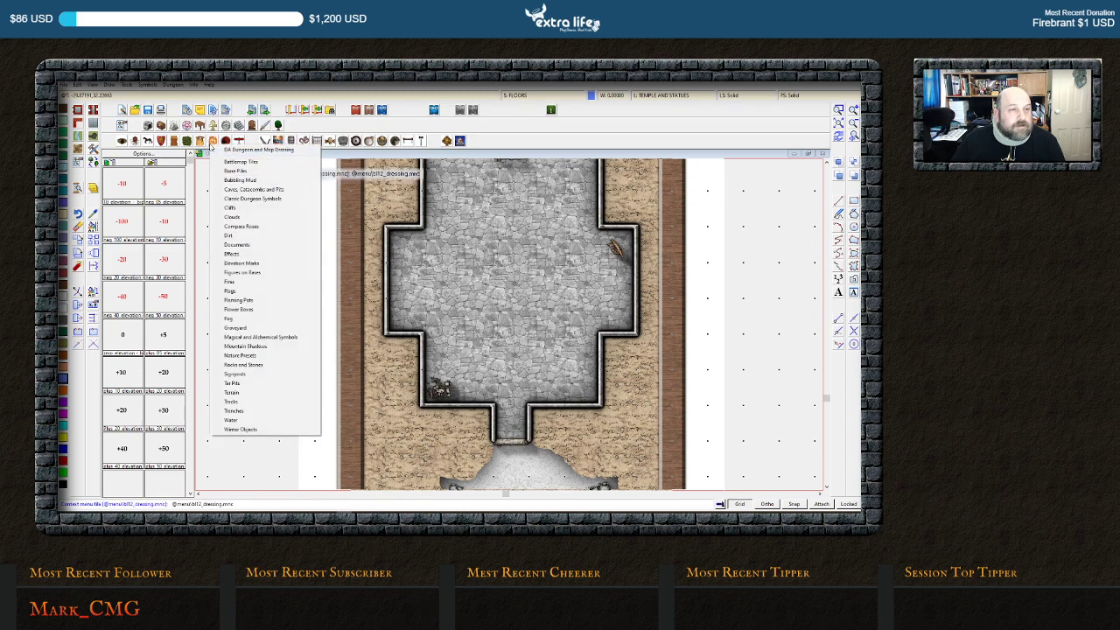
left_click(271, 327)
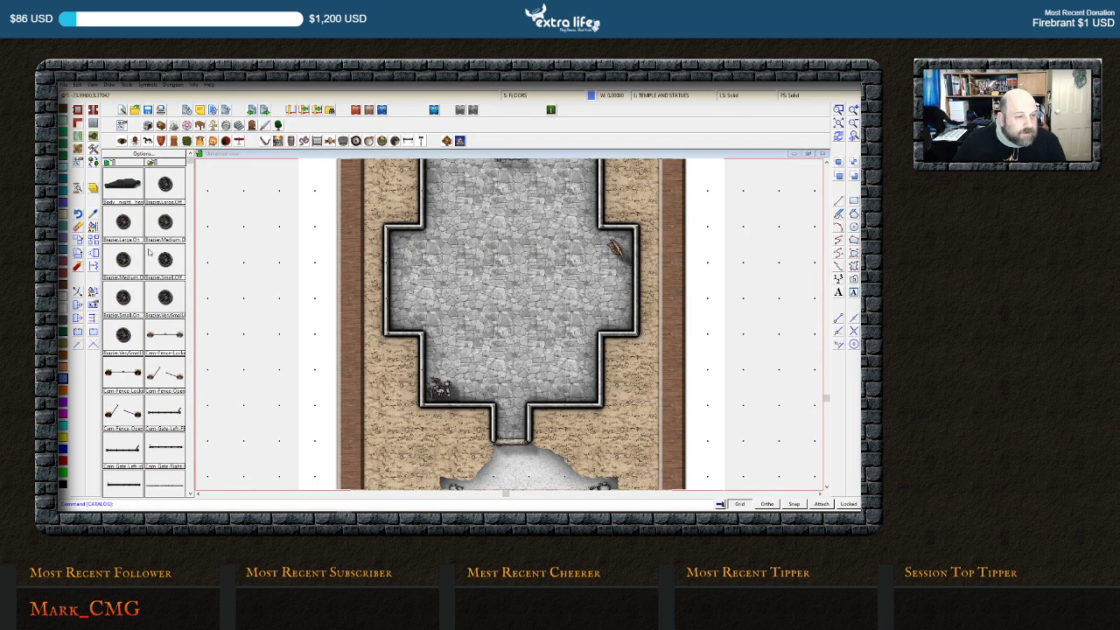
Find the pointed gravestone among the Graveyard symbols and select it for placement
scroll(150, 252, "down", 5)
scroll(158, 302, "down", 4)
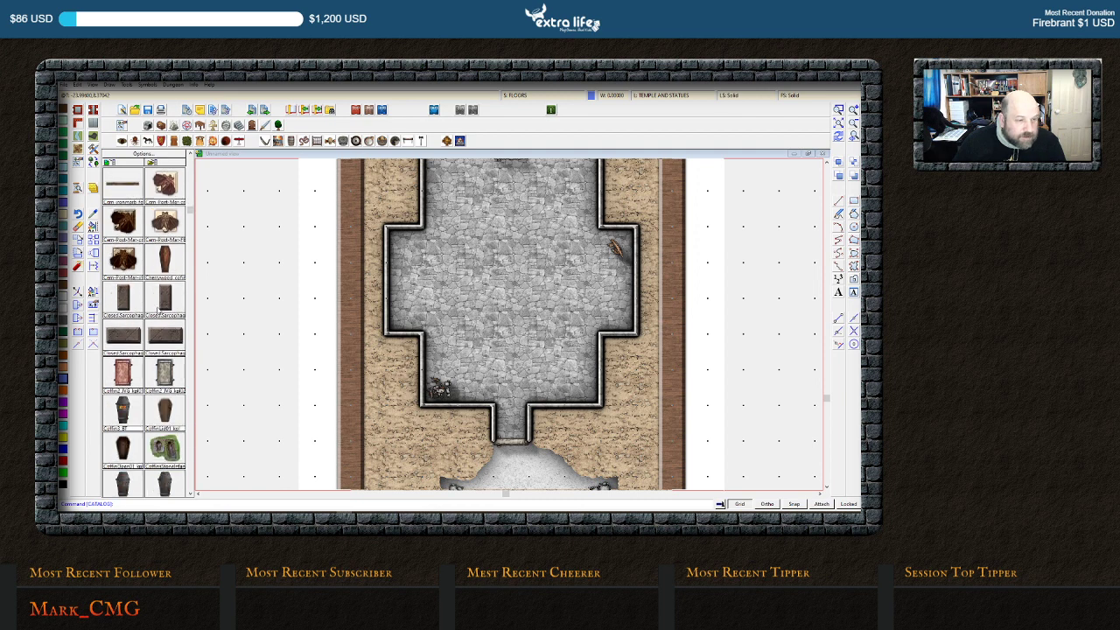
scroll(154, 324, "down", 6)
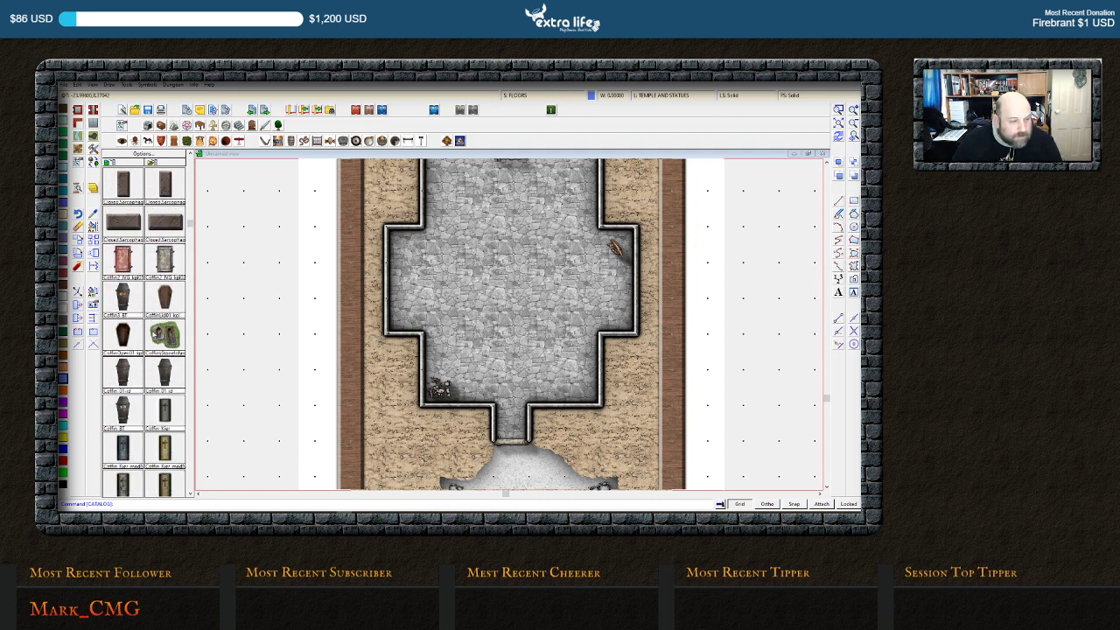
scroll(160, 305, "down", 7)
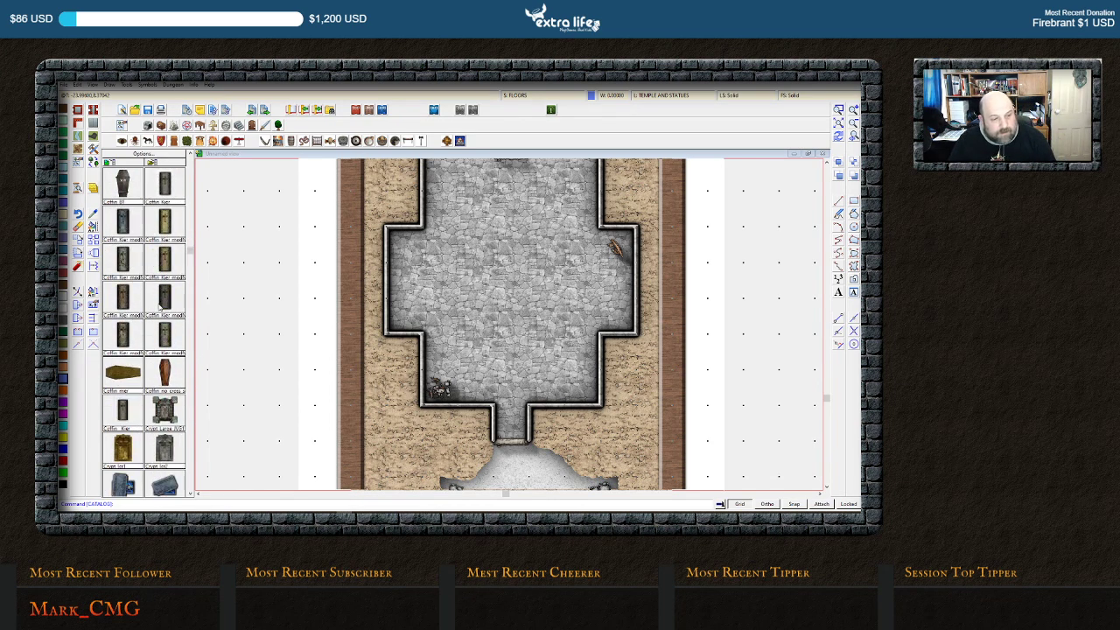
scroll(160, 317, "down", 4)
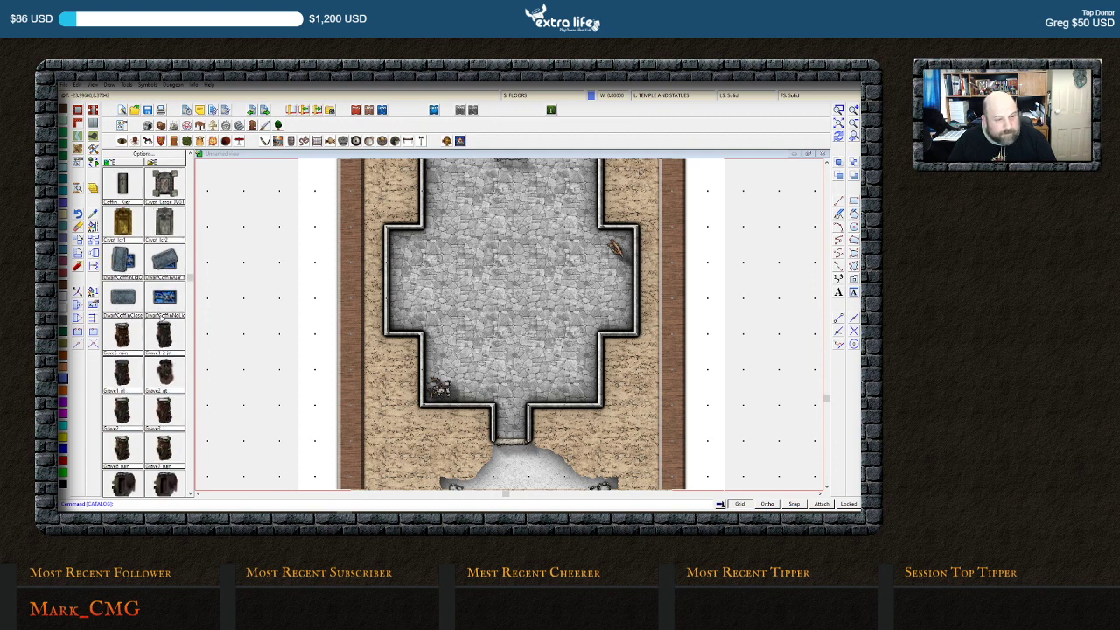
scroll(158, 350, "down", 3)
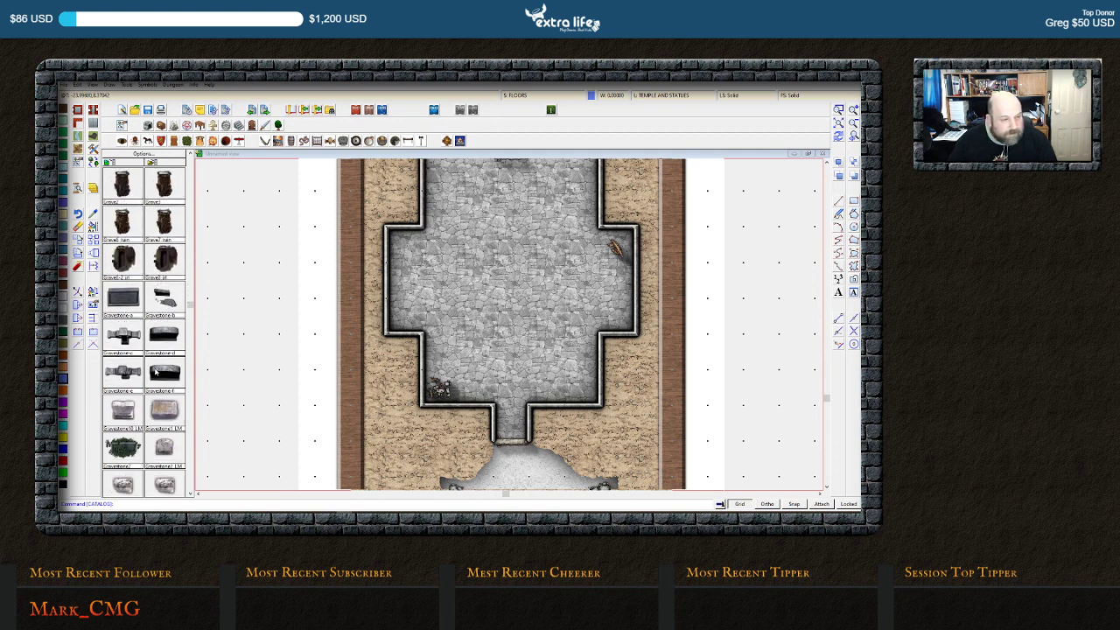
scroll(156, 374, "down", 2)
scroll(155, 377, "down", 3)
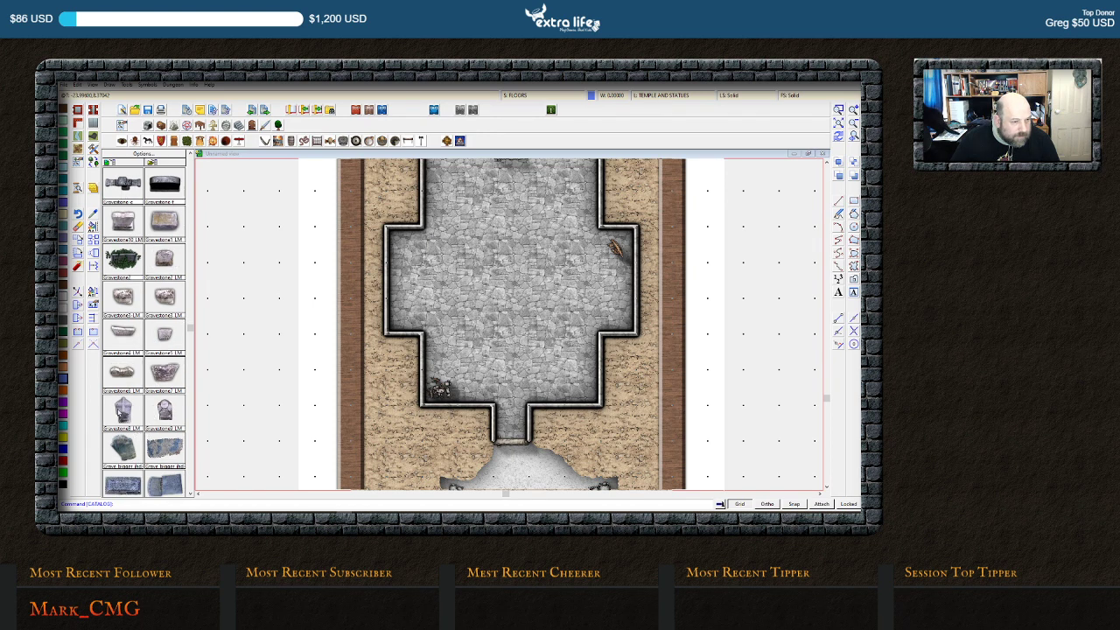
scroll(128, 411, "down", 4)
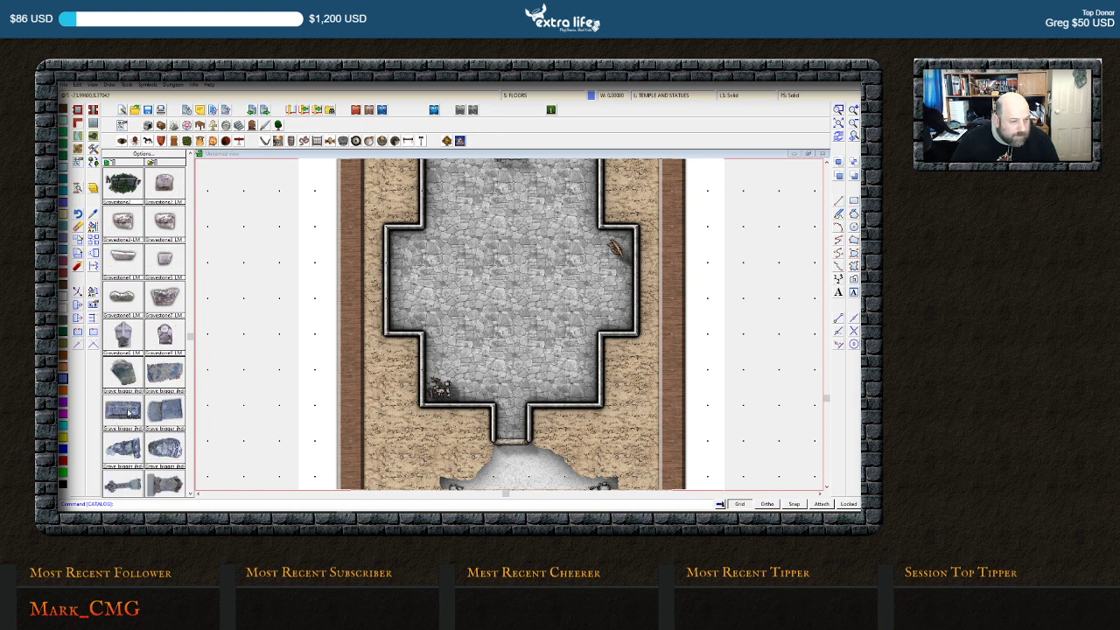
left_click(120, 258)
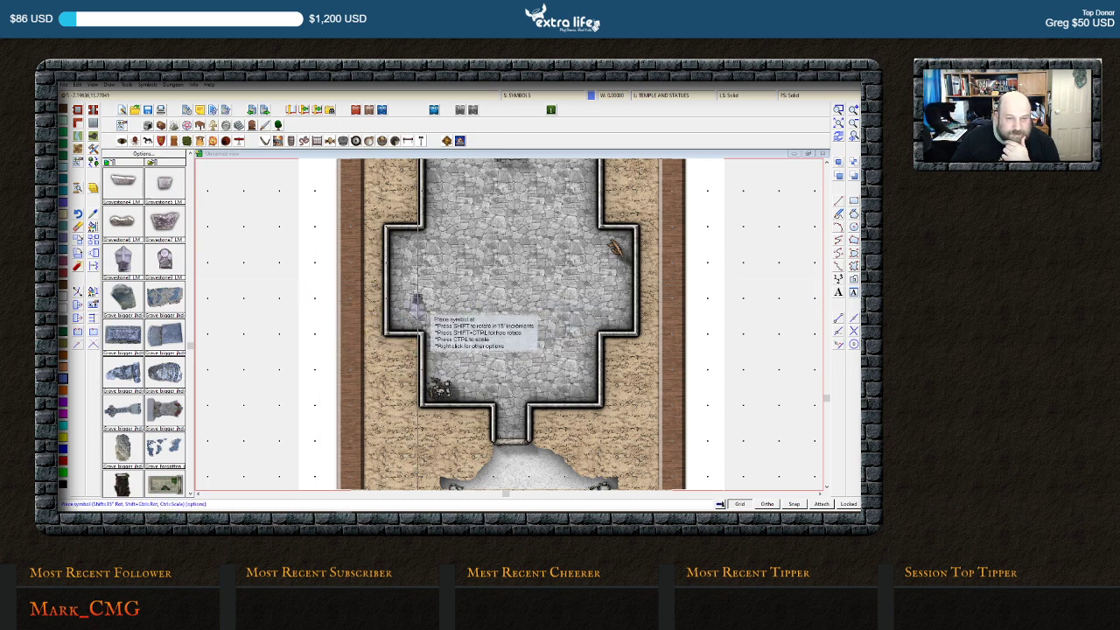
Look through the remaining Graveyard symbols, from mausoleums and open sarcophagi to pillars, pyres, tombs and tombstones
scroll(153, 398, "down", 2)
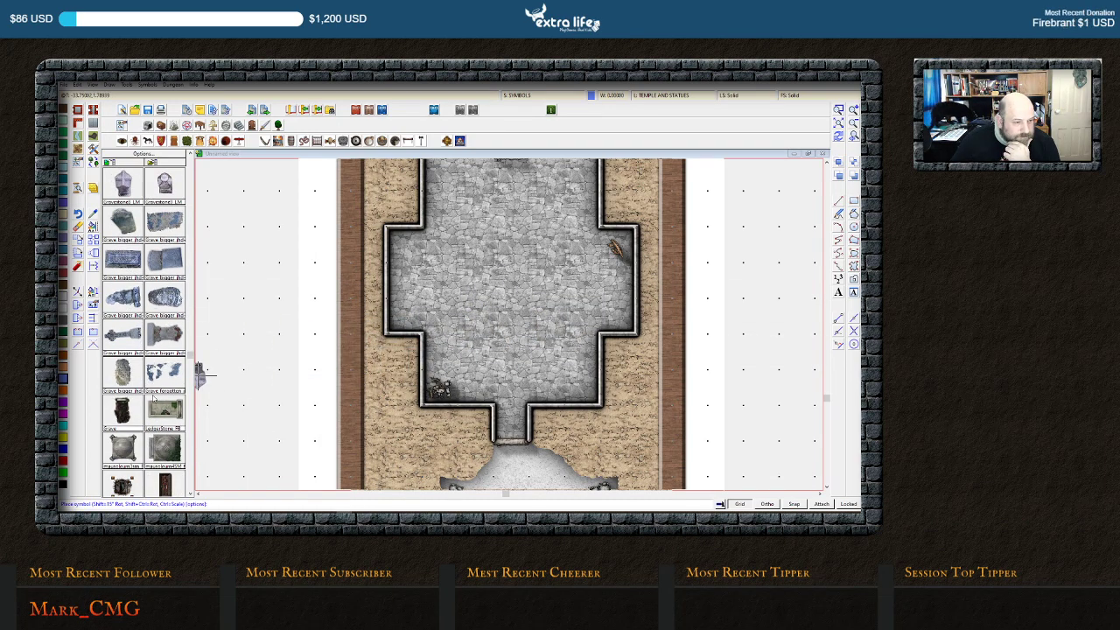
scroll(154, 398, "down", 2)
scroll(163, 378, "down", 6)
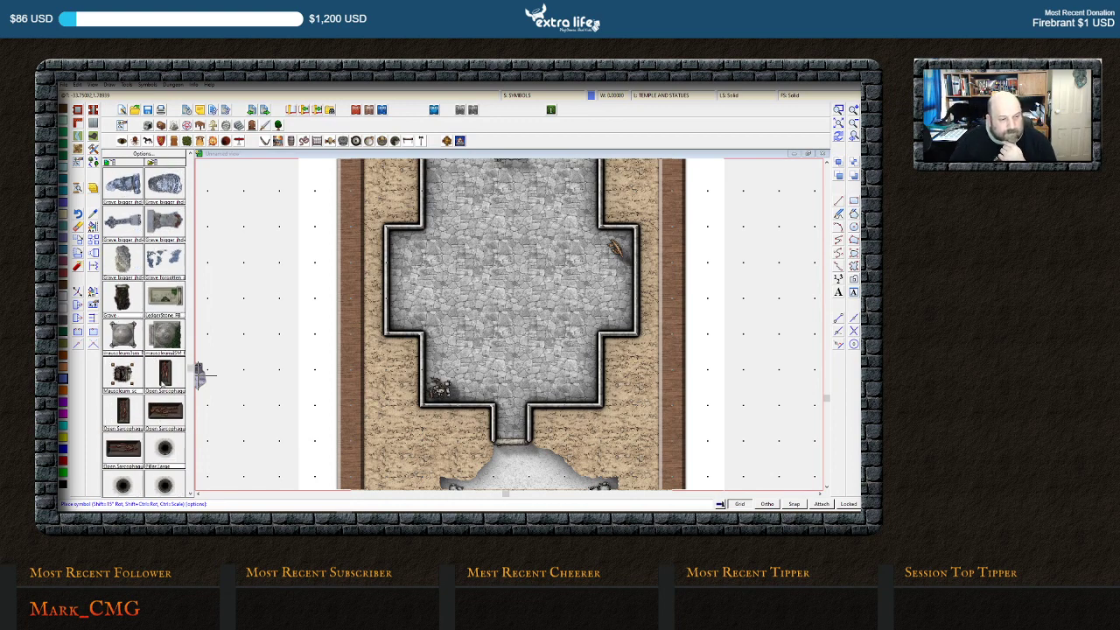
scroll(164, 378, "down", 3)
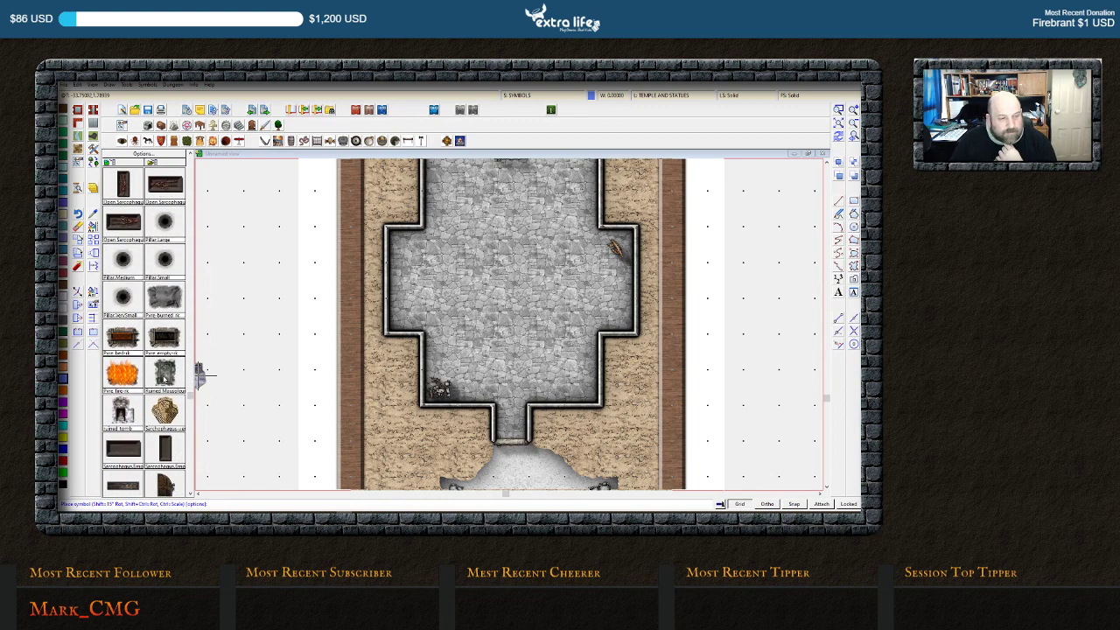
scroll(164, 378, "down", 3)
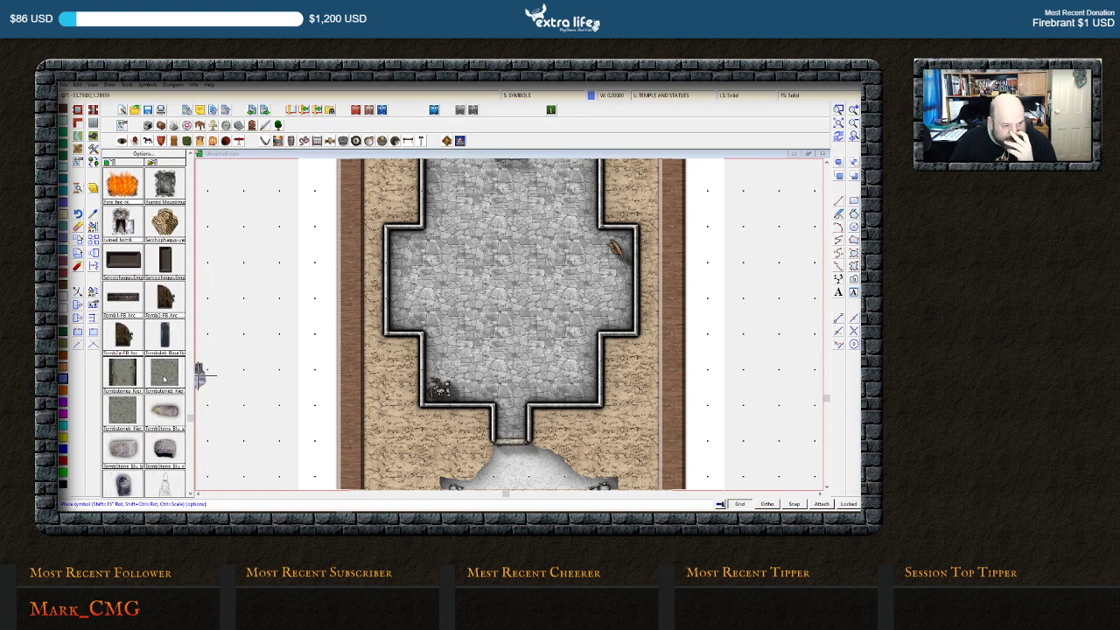
scroll(163, 378, "down", 2)
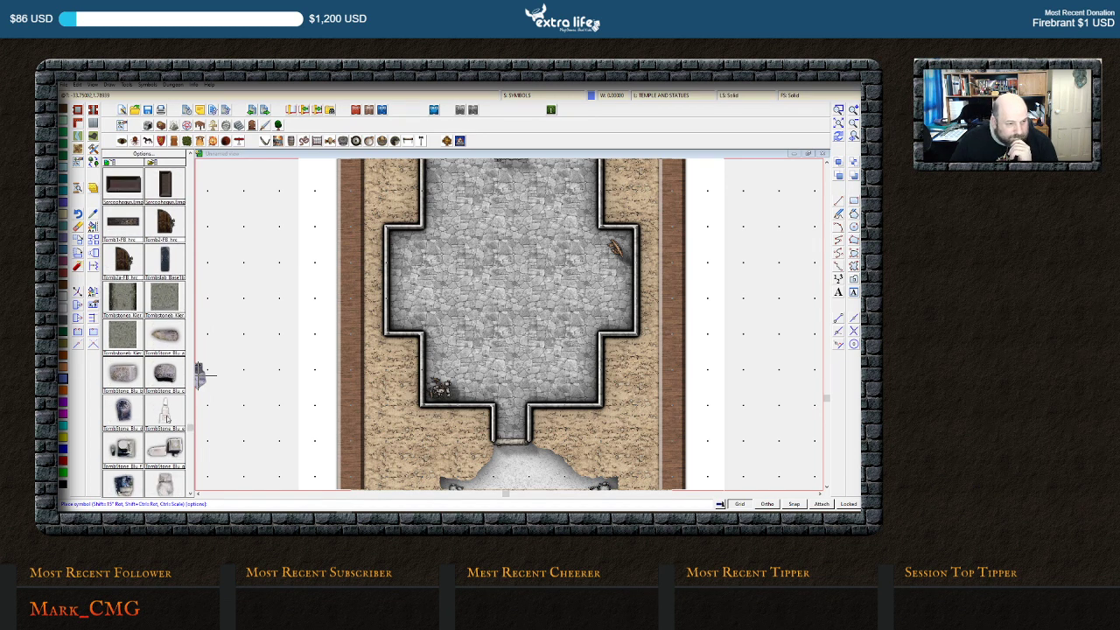
scroll(168, 418, "down", 2)
scroll(163, 436, "down", 2)
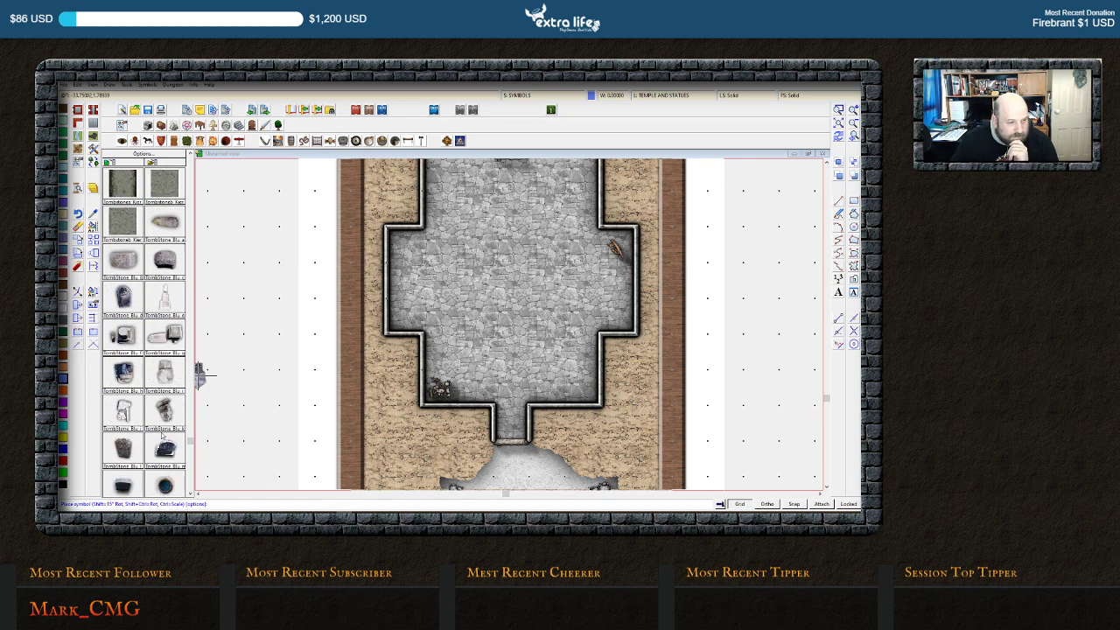
scroll(163, 435, "up", 2)
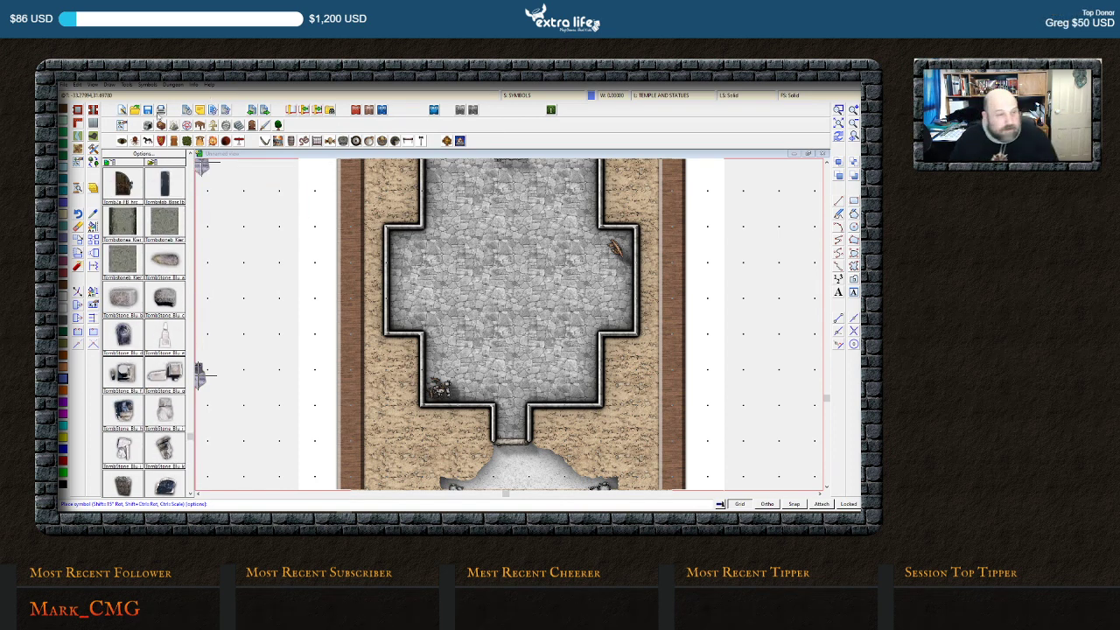
scroll(163, 429, "down", 3)
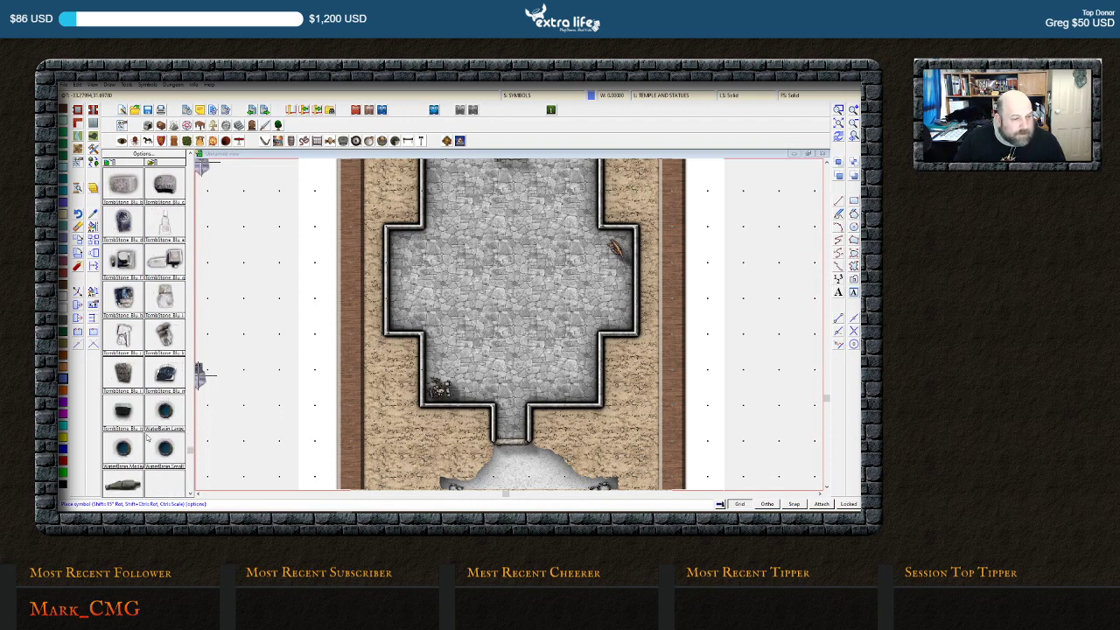
scroll(144, 437, "up", 3)
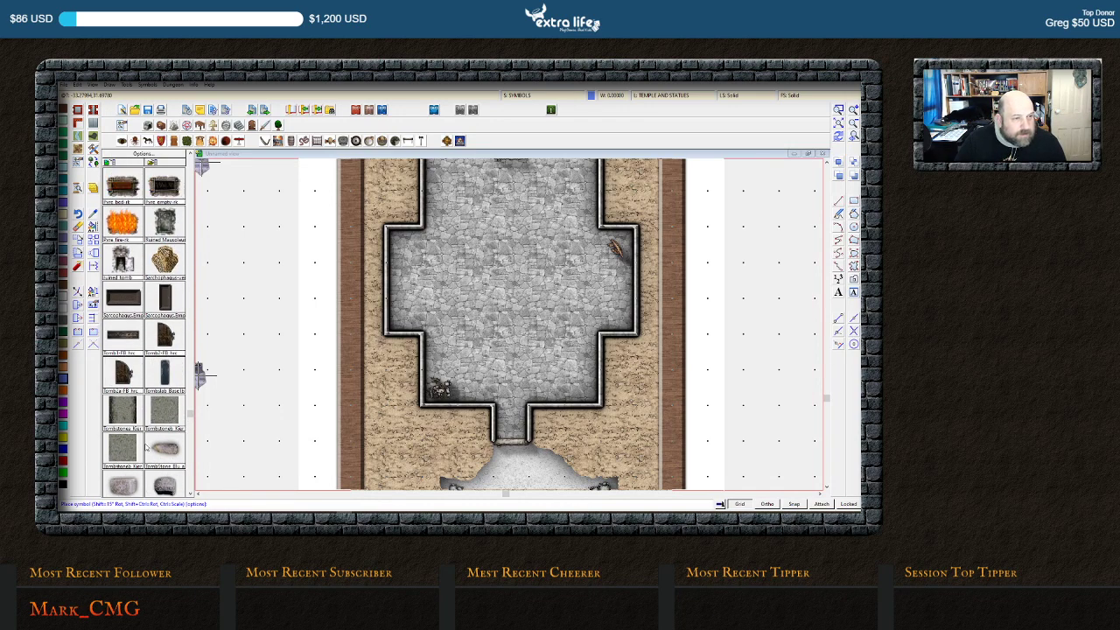
scroll(144, 394, "up", 2)
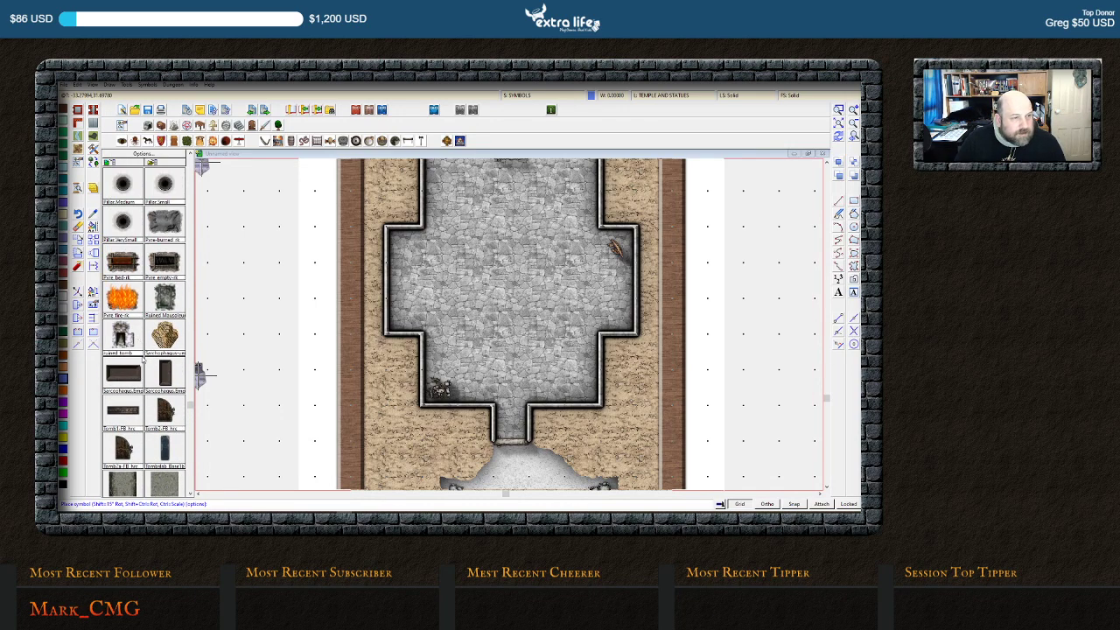
Try out one of the small gravestones from the Graveyard symbols on the chamber's stone floor
scroll(144, 365, "up", 4)
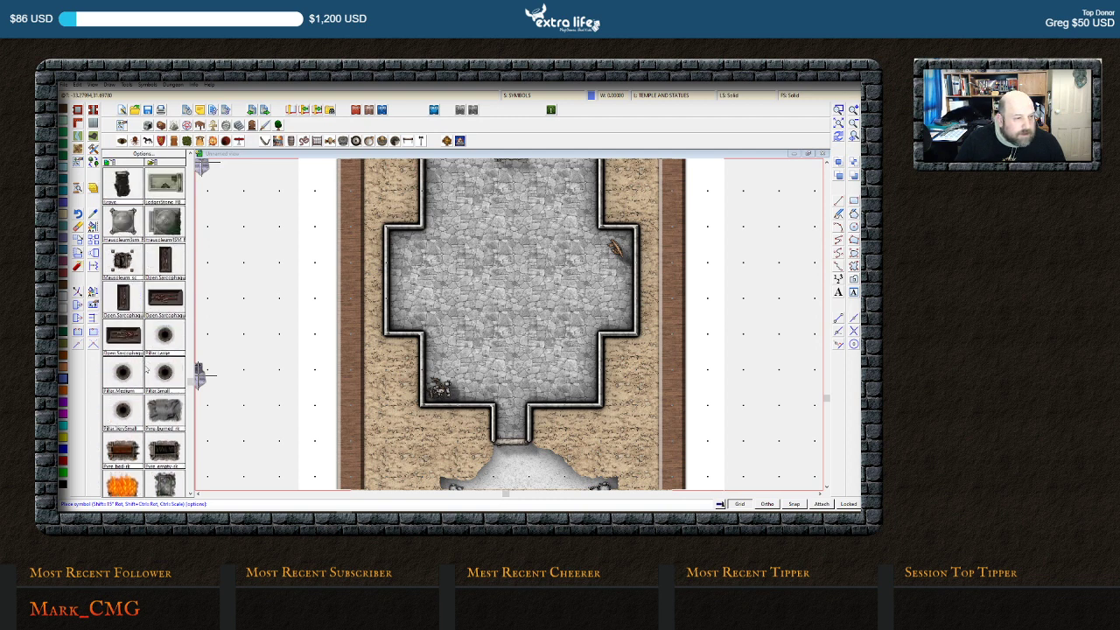
scroll(147, 368, "up", 1)
scroll(147, 369, "up", 1)
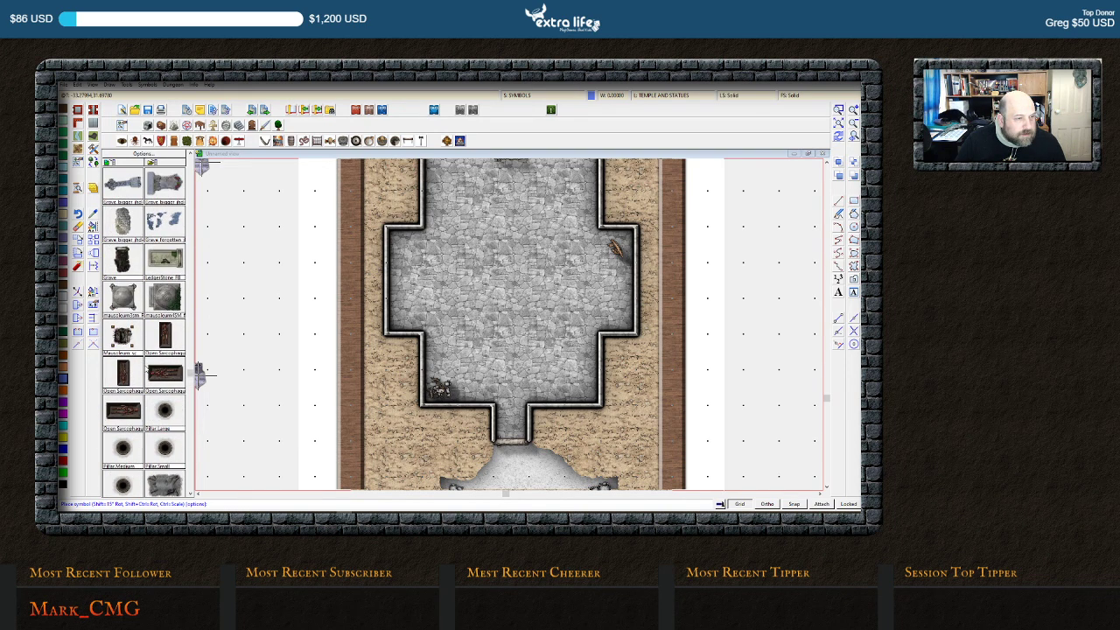
scroll(147, 369, "up", 1)
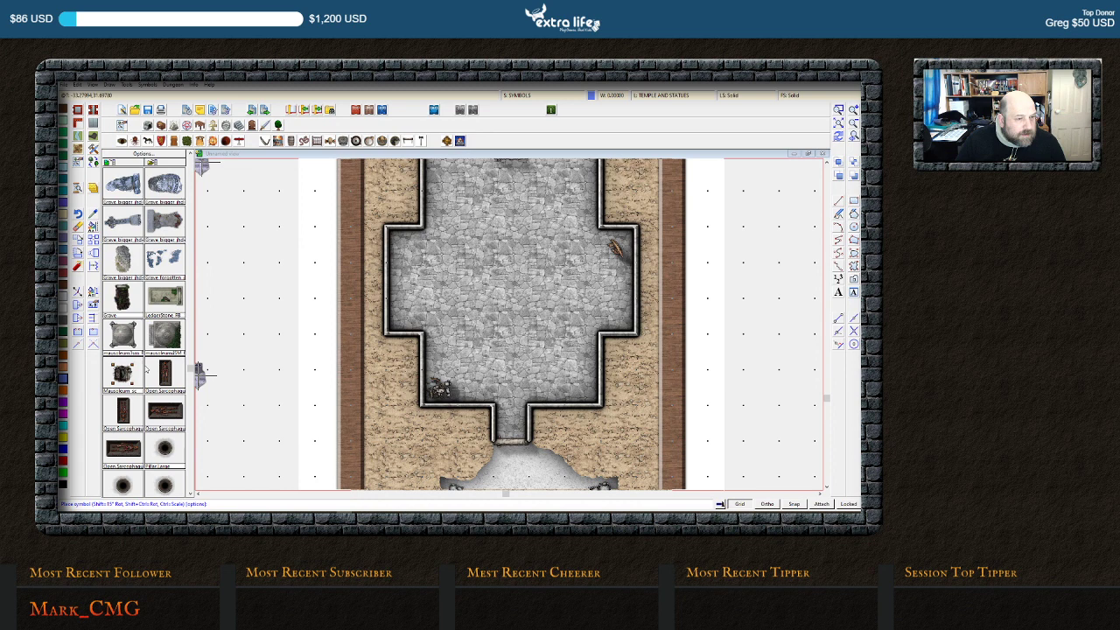
scroll(145, 369, "up", 1)
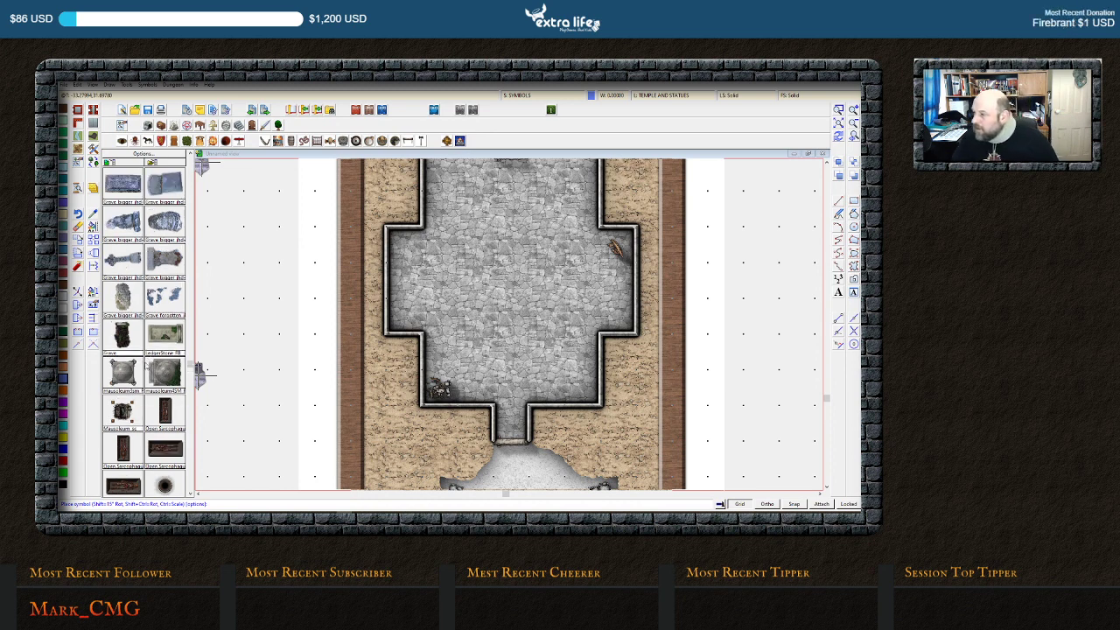
scroll(142, 357, "up", 2)
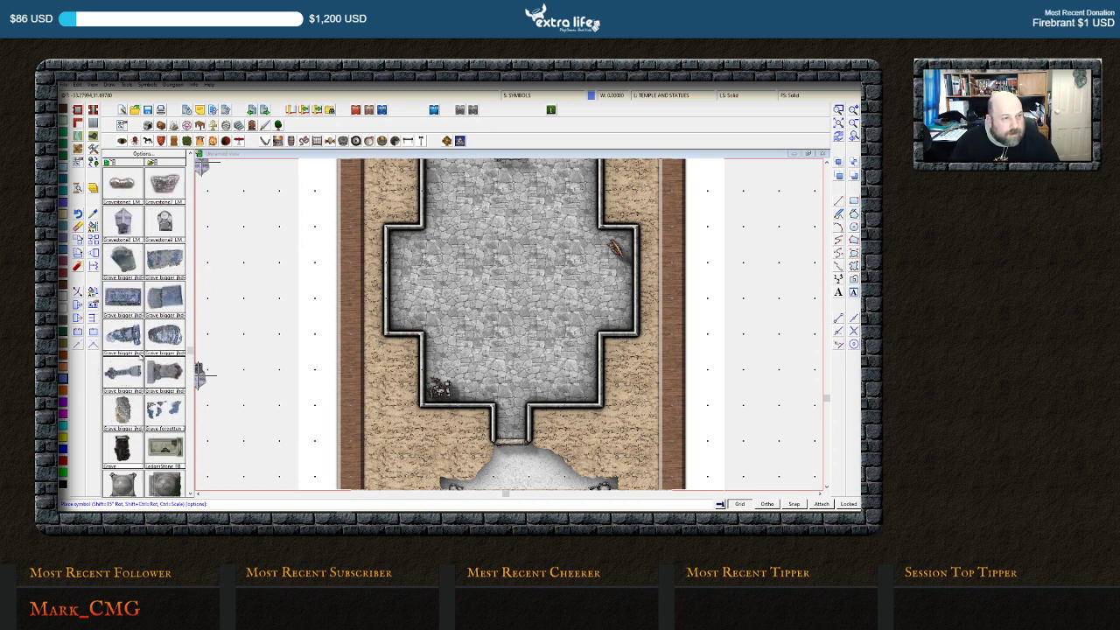
scroll(127, 235, "up", 1)
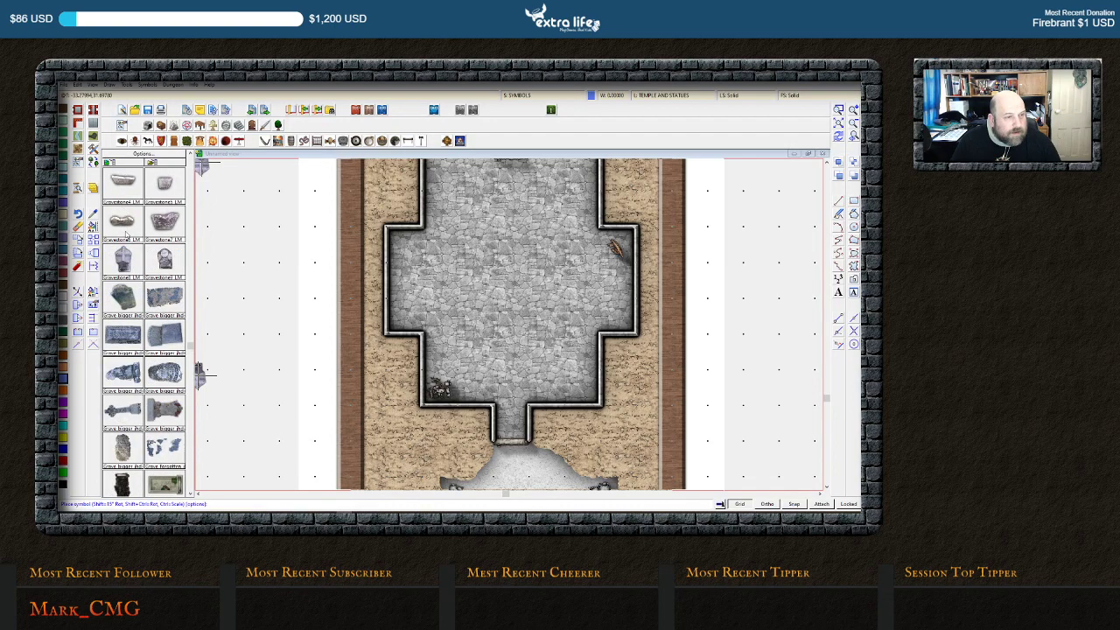
left_click(165, 260)
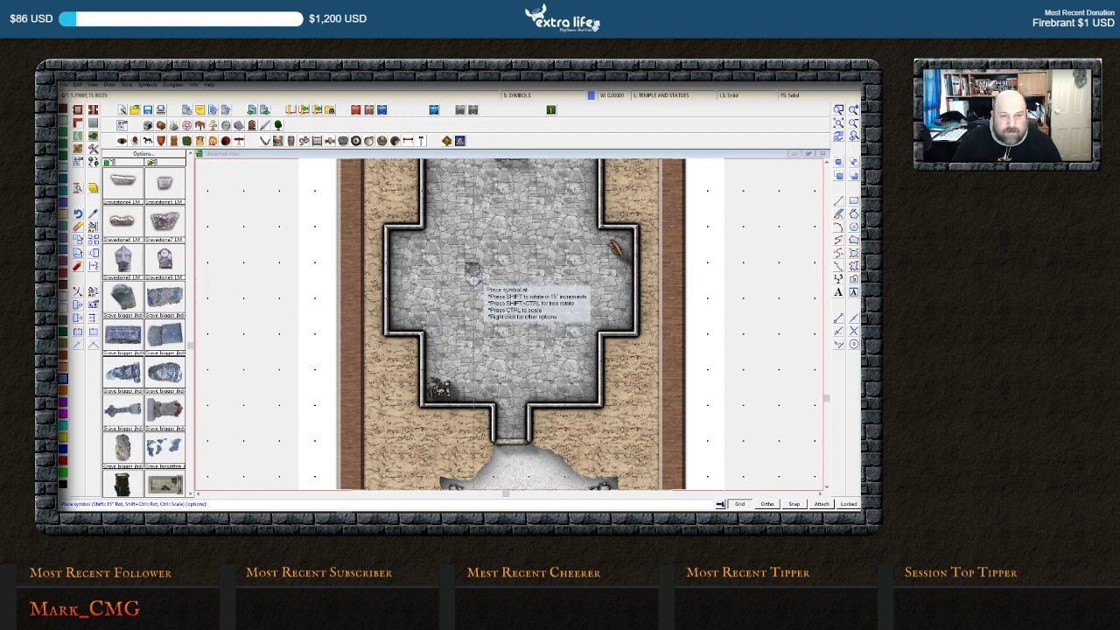
Look through the other gravestones and graves in the Graveyard symbols for a better centrepiece for the chamber
scroll(153, 263, "up", 2)
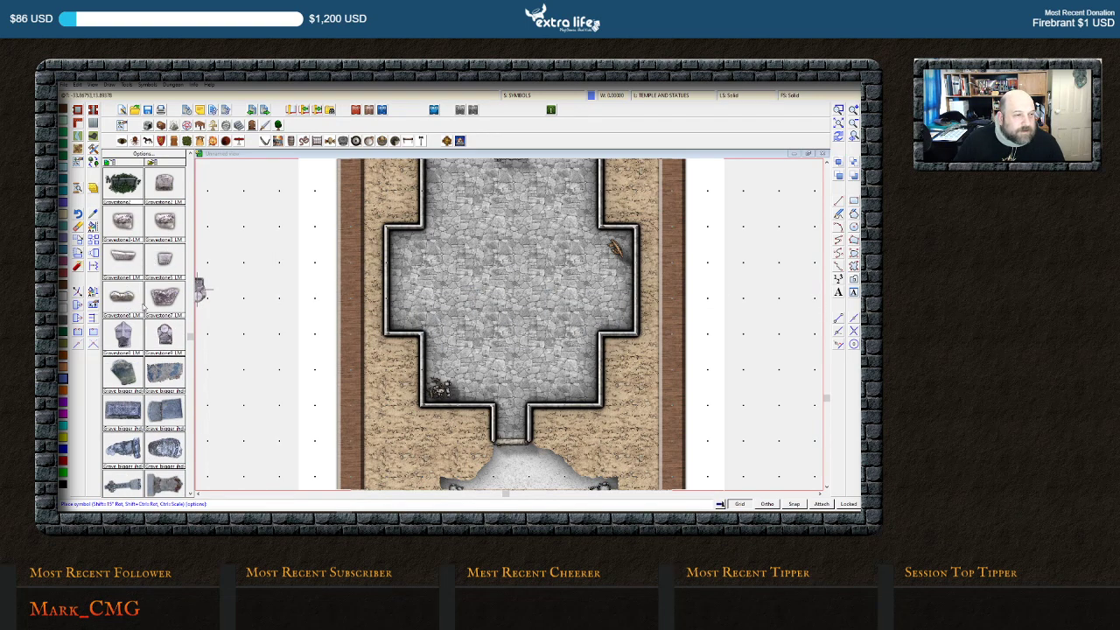
scroll(142, 306, "up", 4)
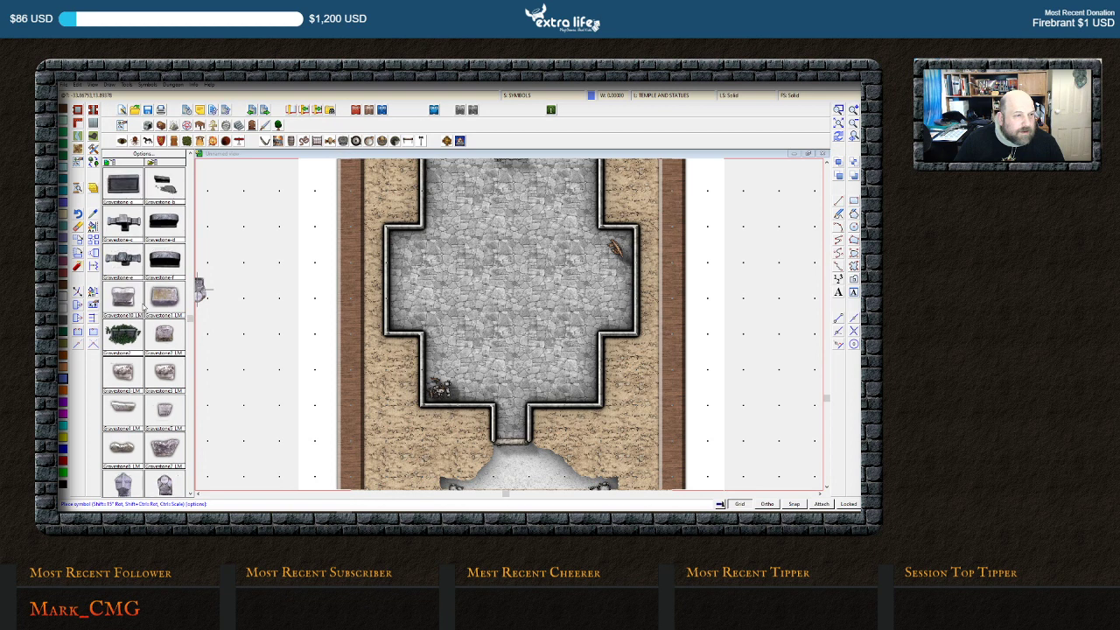
scroll(143, 305, "up", 3)
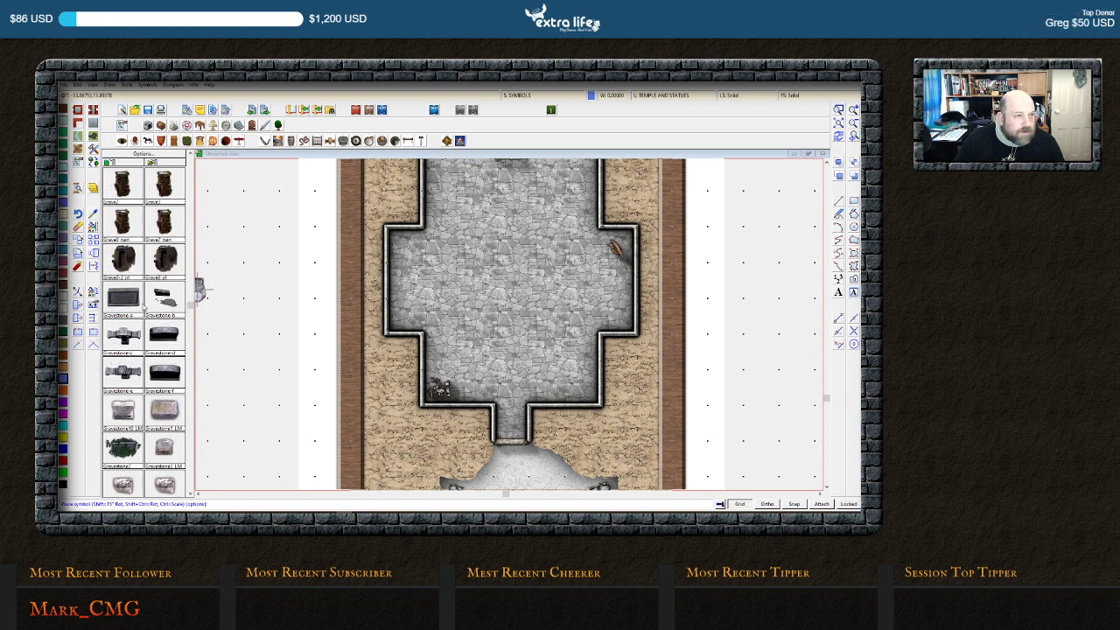
scroll(143, 305, "up", 1)
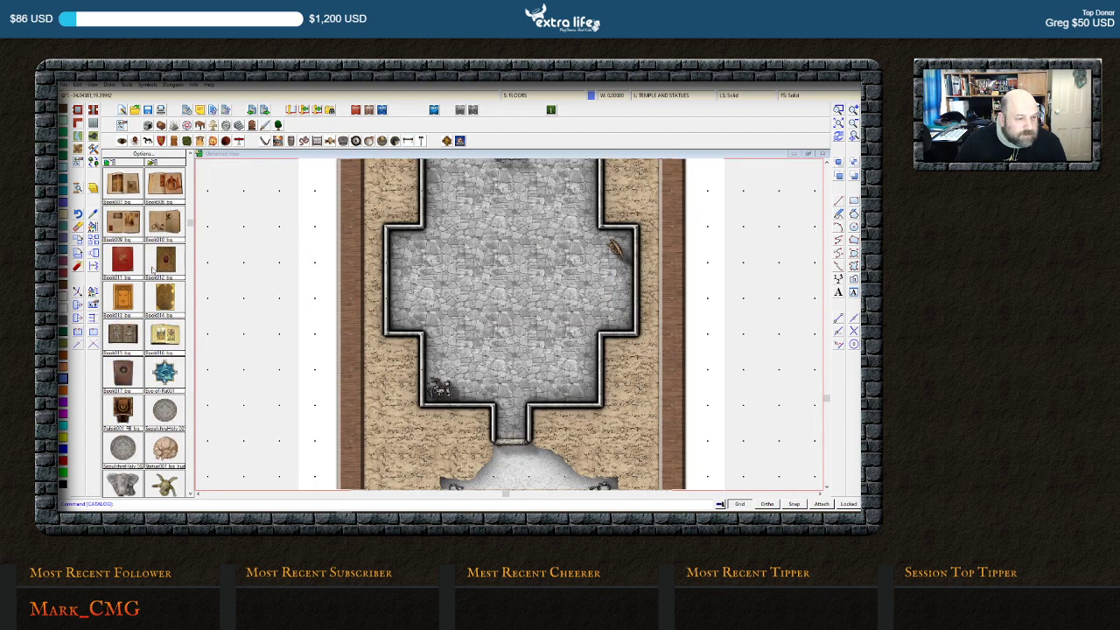
Look through the book and statue symbols for a figure that could furnish the chamber
scroll(155, 335, "down", 5)
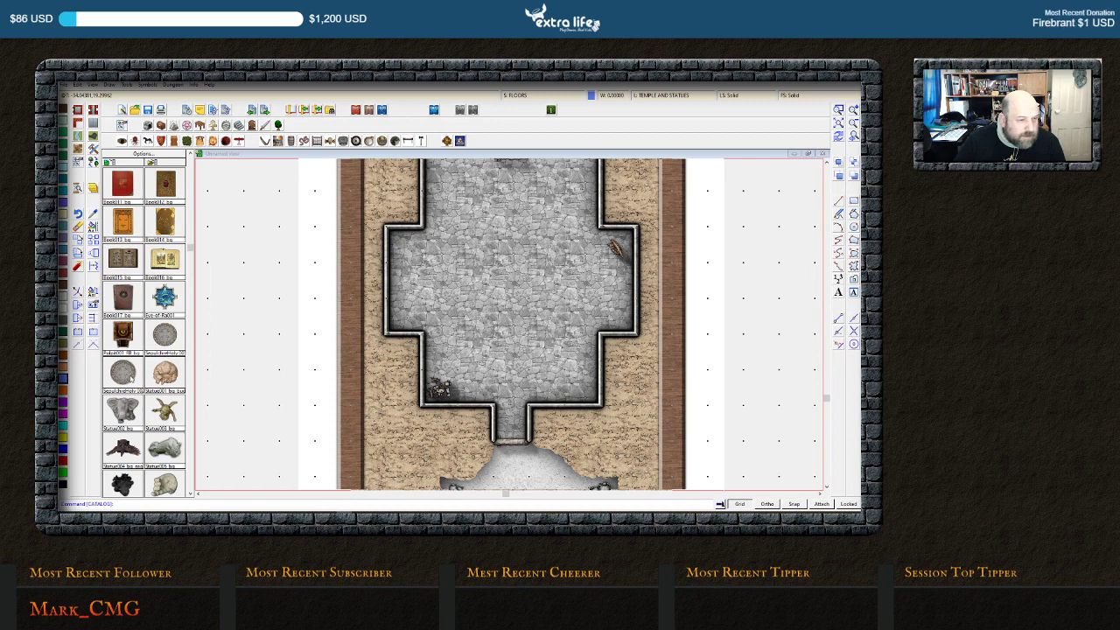
scroll(149, 410, "down", 3)
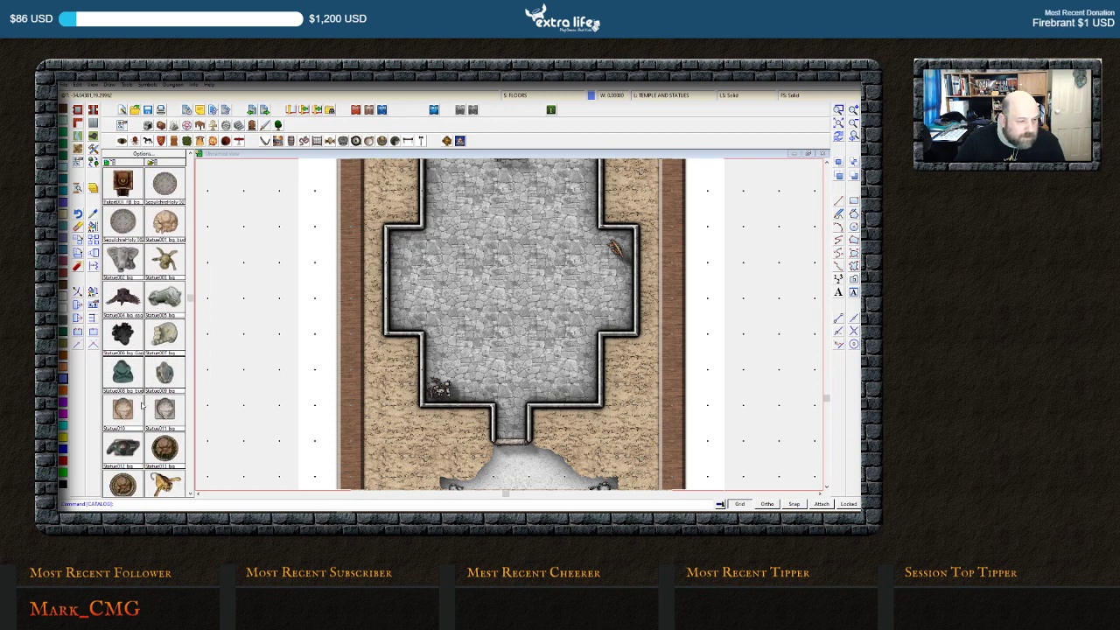
scroll(145, 407, "down", 6)
scroll(141, 405, "down", 3)
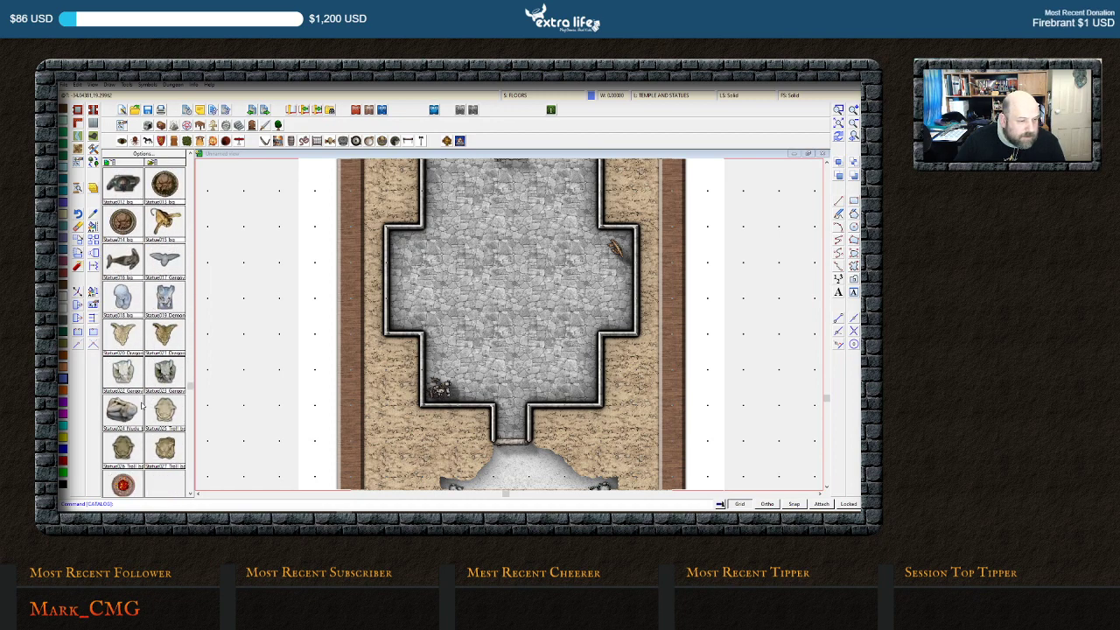
Place the hexagonal Pedestal 1 symbol in the centre of the stone-floored chamber, matching the reference map shown beside the drawing
left_click(212, 125)
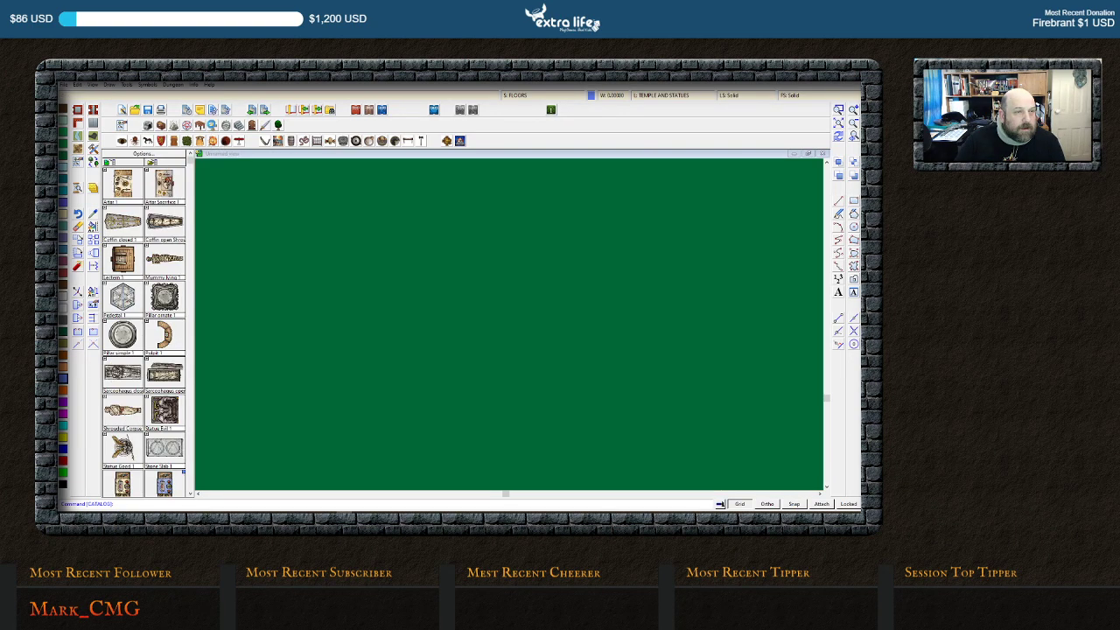
left_click(156, 192)
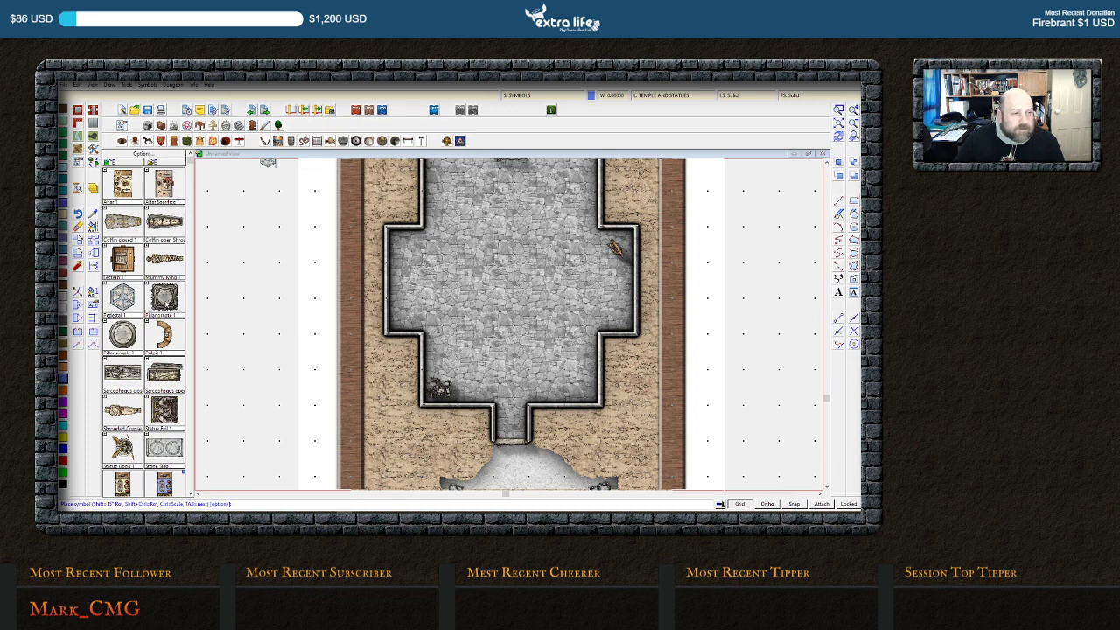
left_click(507, 291)
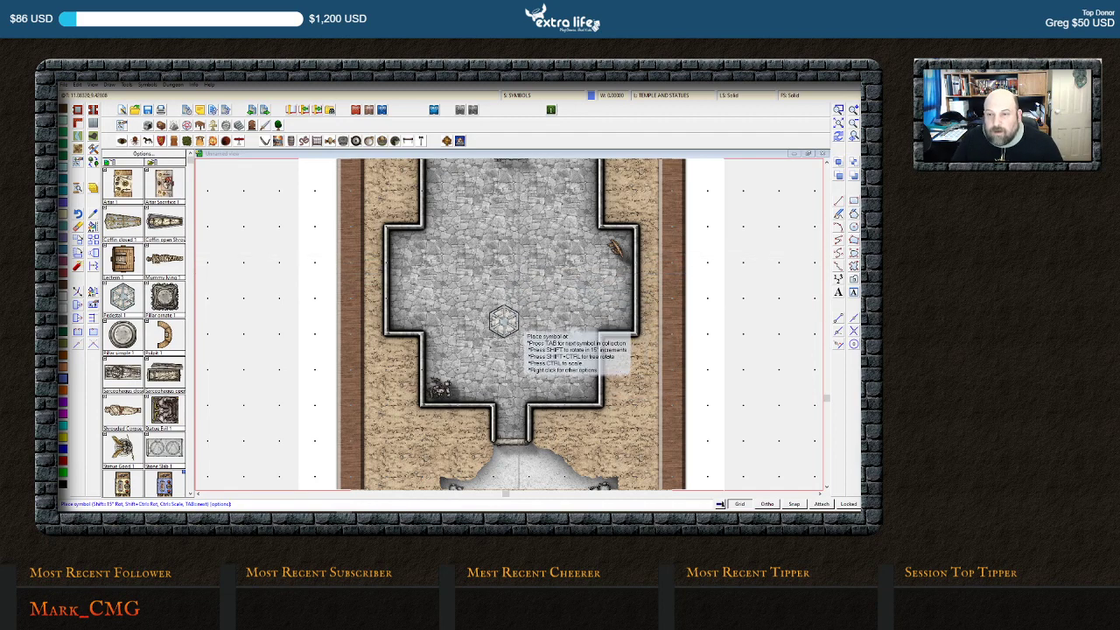
left_click_drag(560, 79, 58, 144)
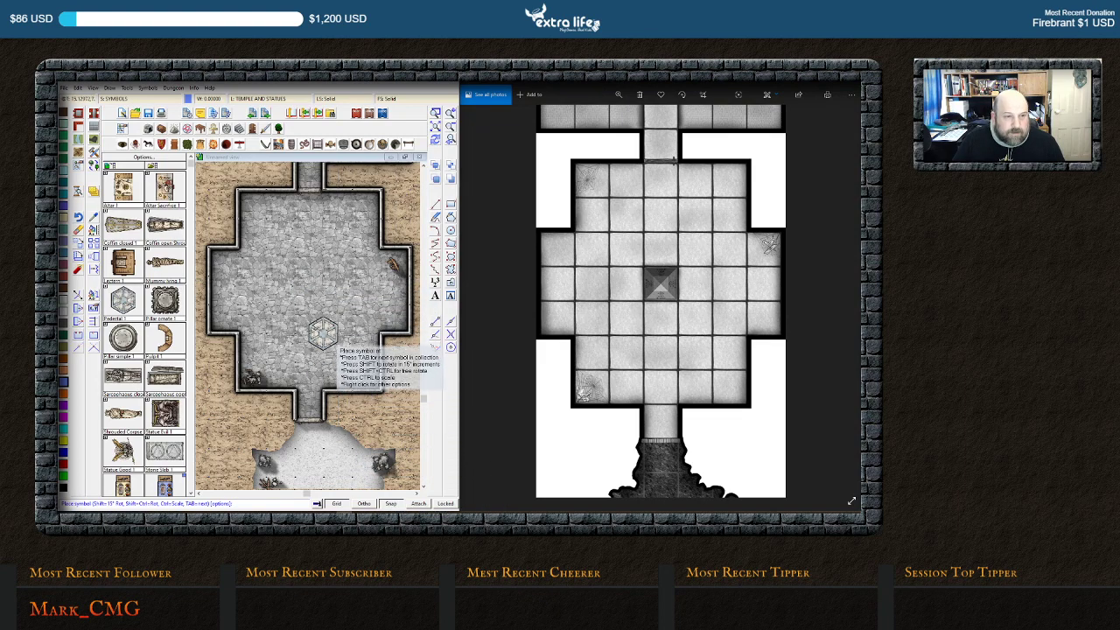
left_click(308, 289)
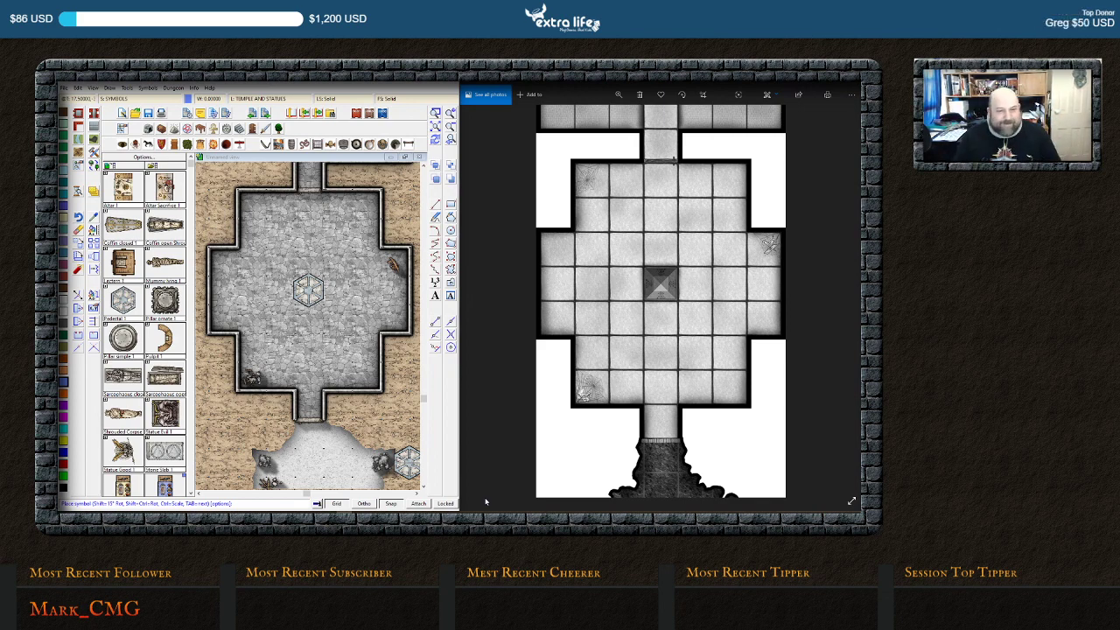
key("Escape")
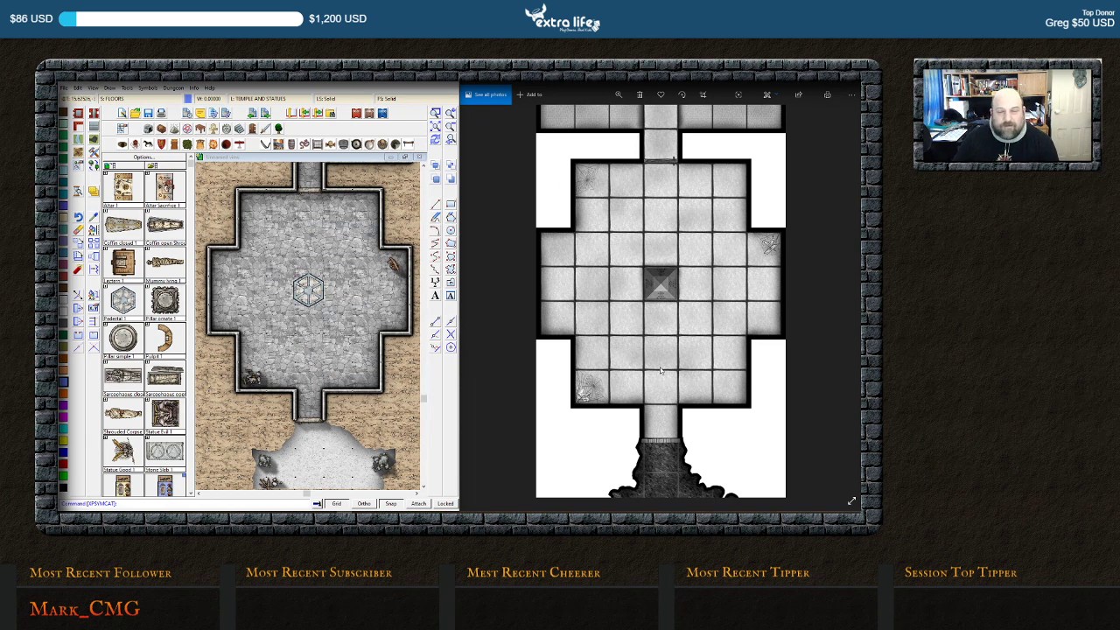
Compare the large room north of the pedestal chamber with the same room on the reference map, checking its platforms and elevation labels
left_click(423, 168)
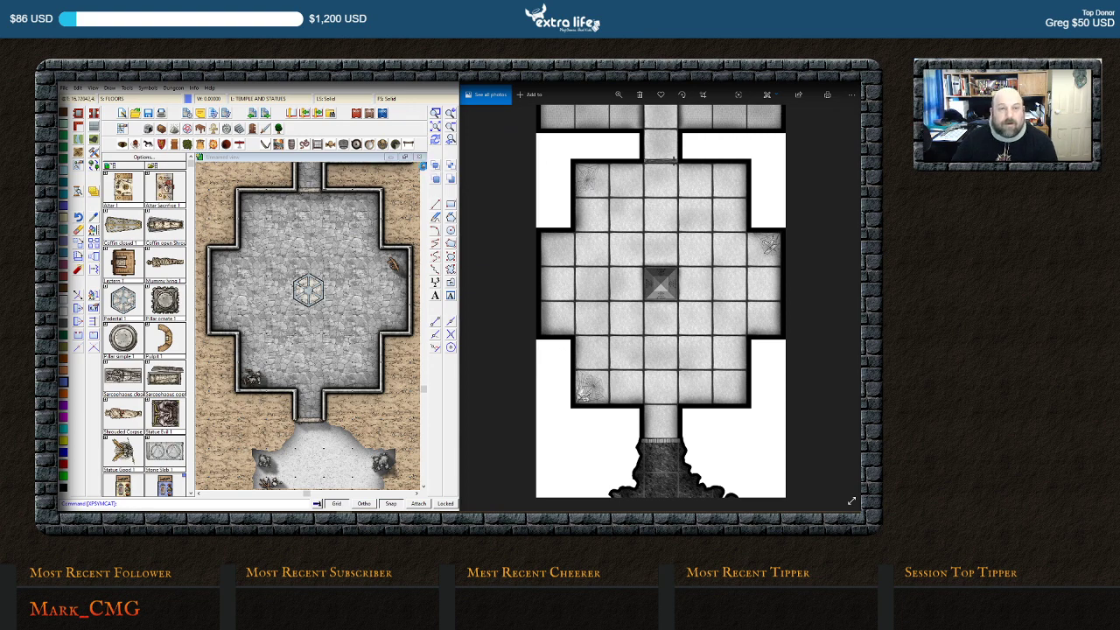
left_click(424, 168)
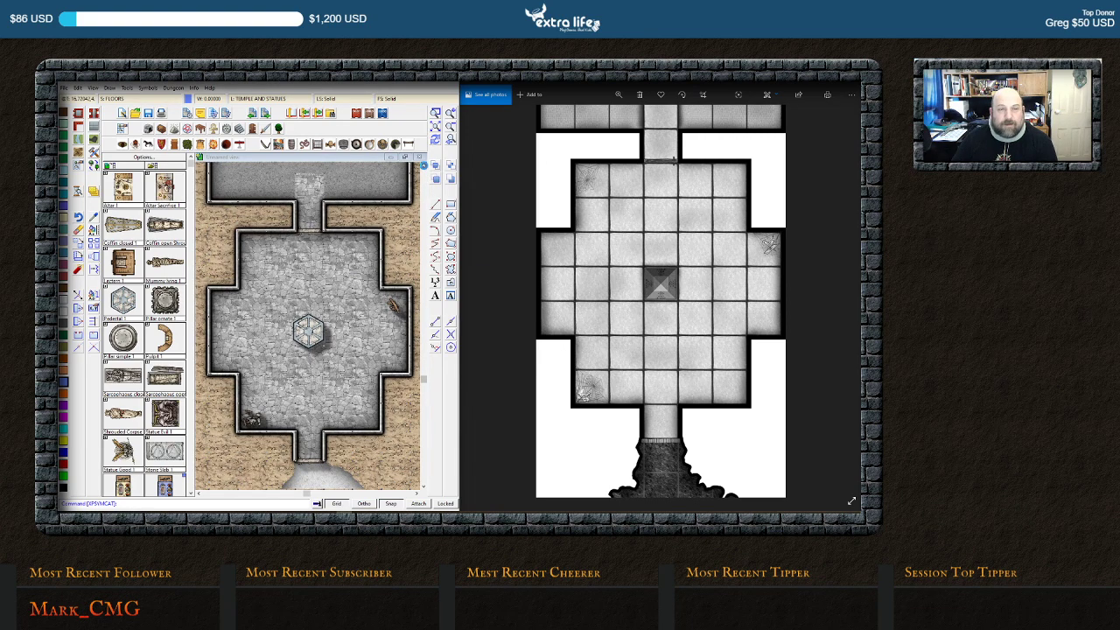
left_click(425, 167)
left_click(423, 167)
left_click(423, 168)
left_click(423, 168)
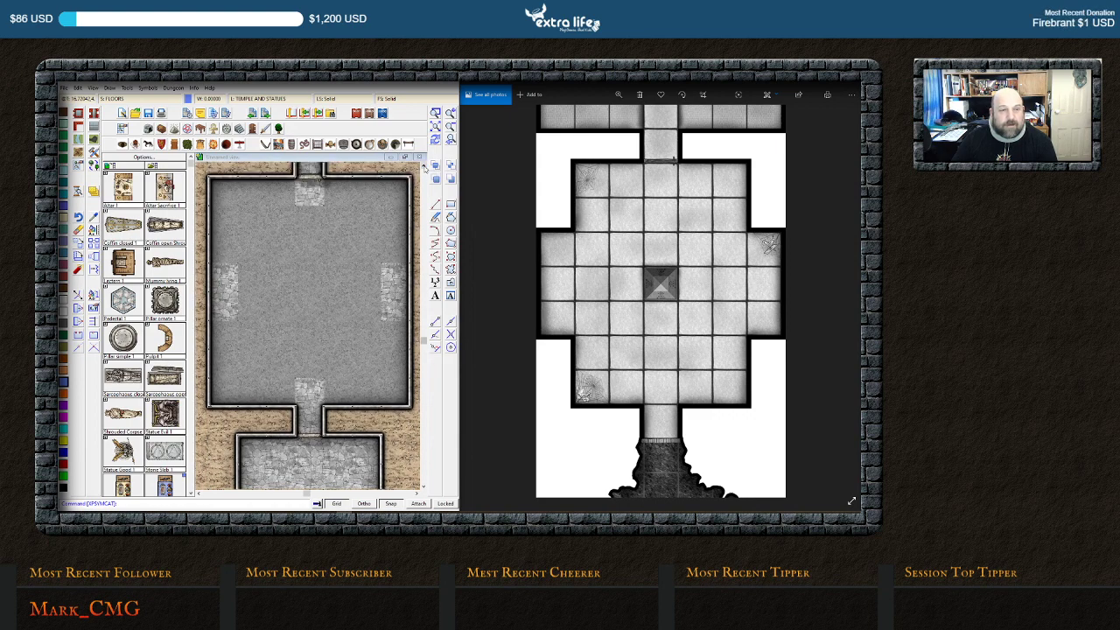
left_click(424, 167)
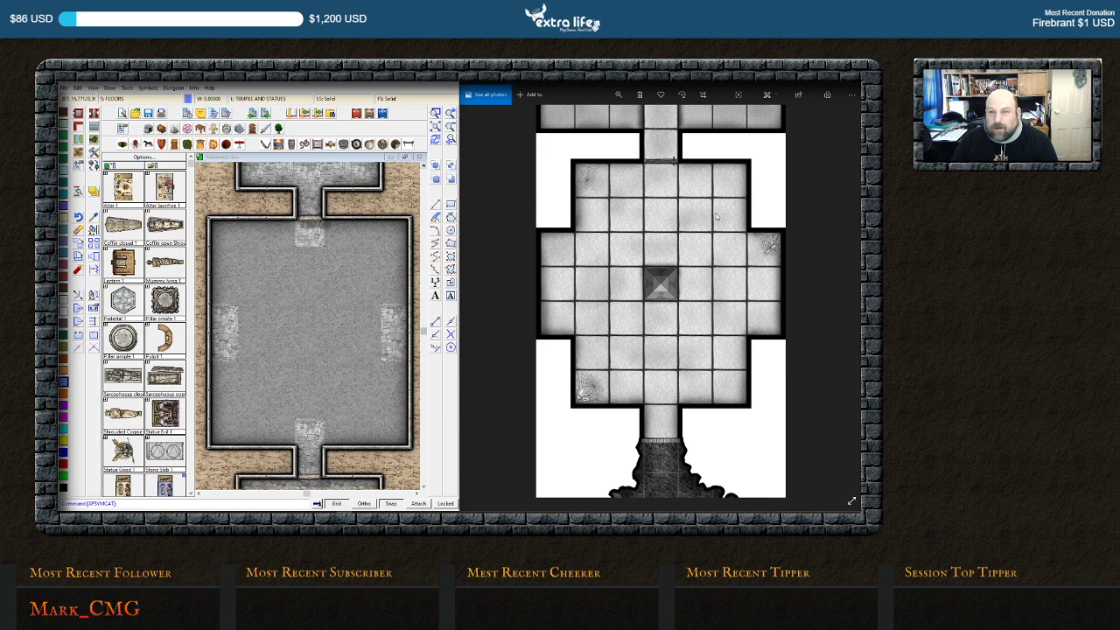
left_click_drag(732, 185, 731, 385)
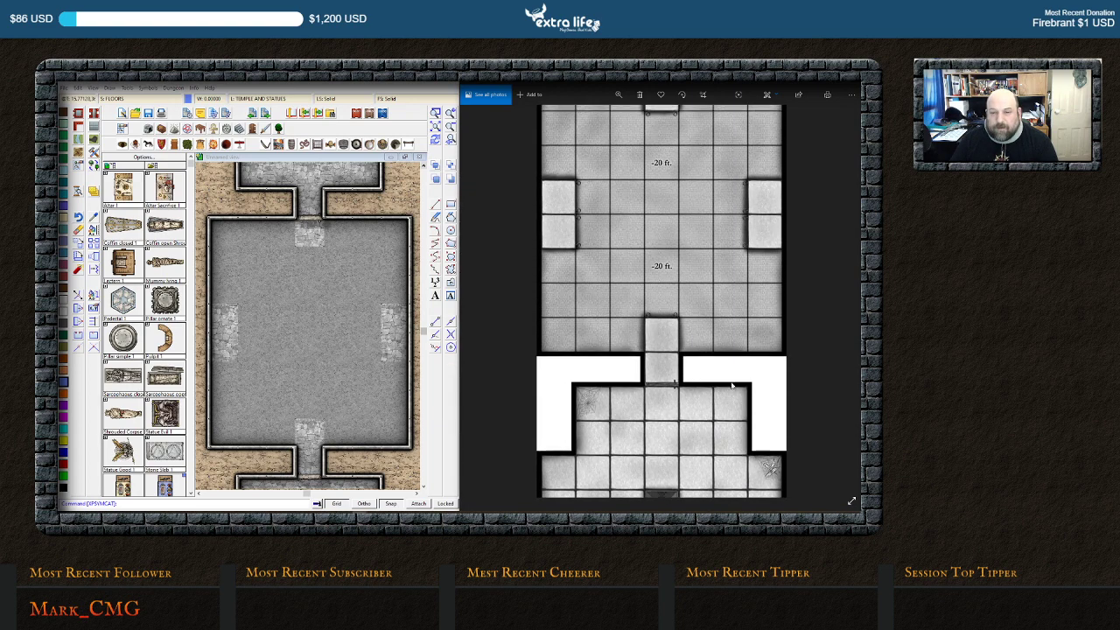
scroll(731, 385, "up", 2)
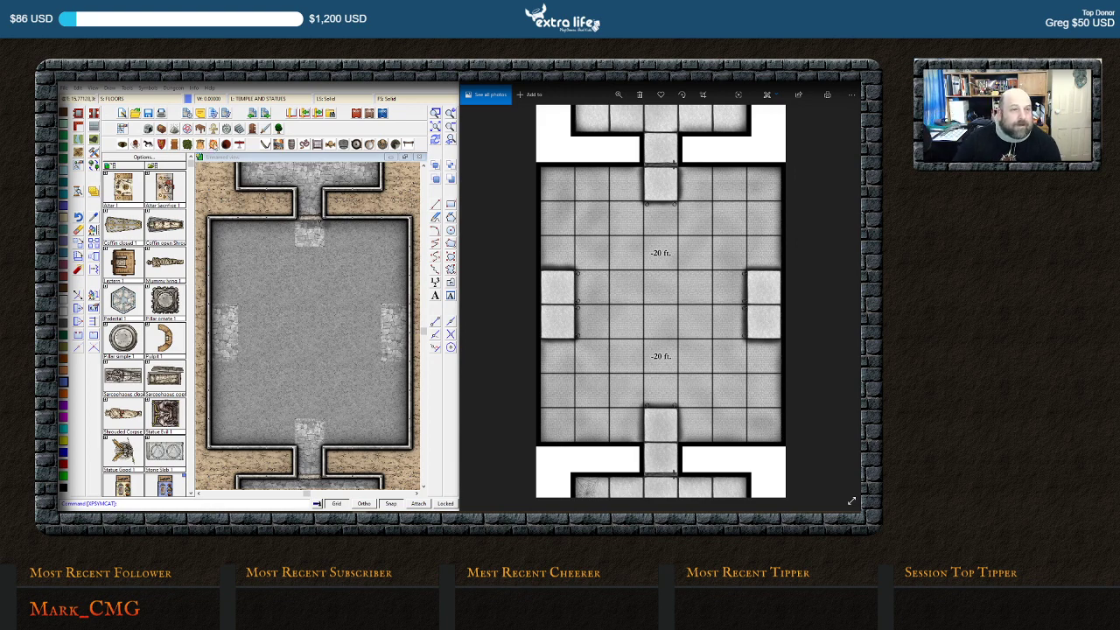
Place two scaled-down -20 symbols from Elevation Marks on the large room's centreline, one in the north half and one in the south
left_click(214, 145)
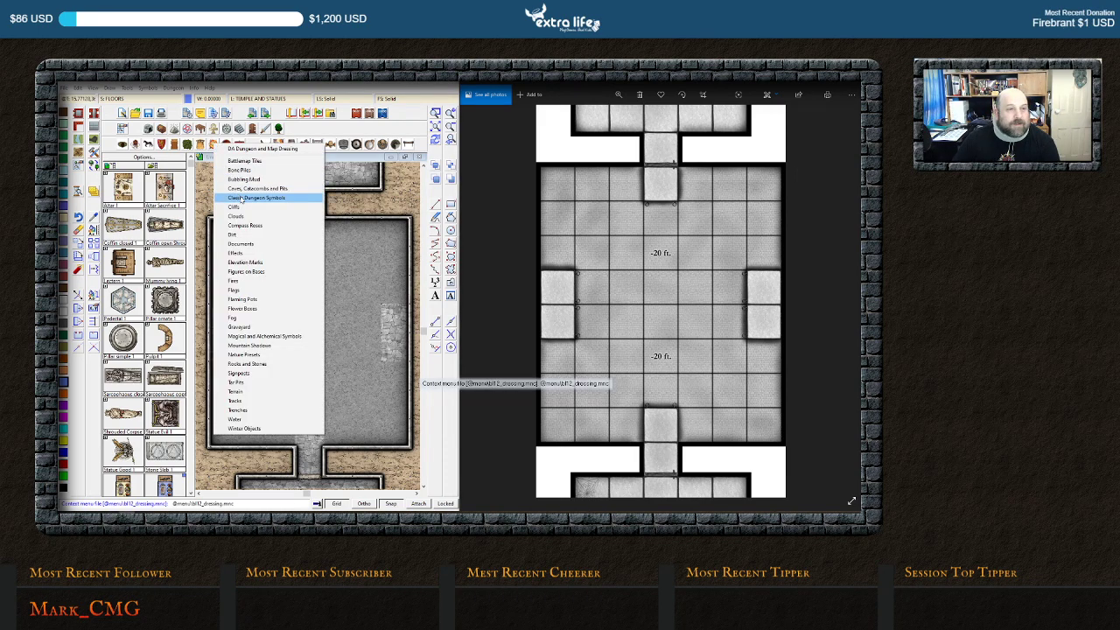
left_click(259, 262)
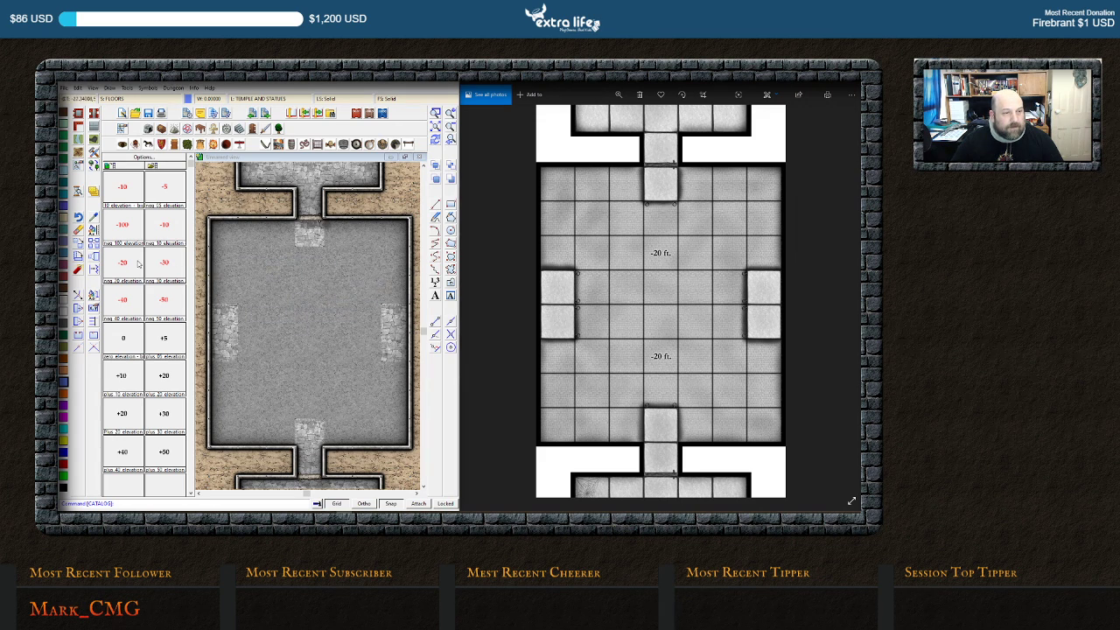
left_click(119, 267)
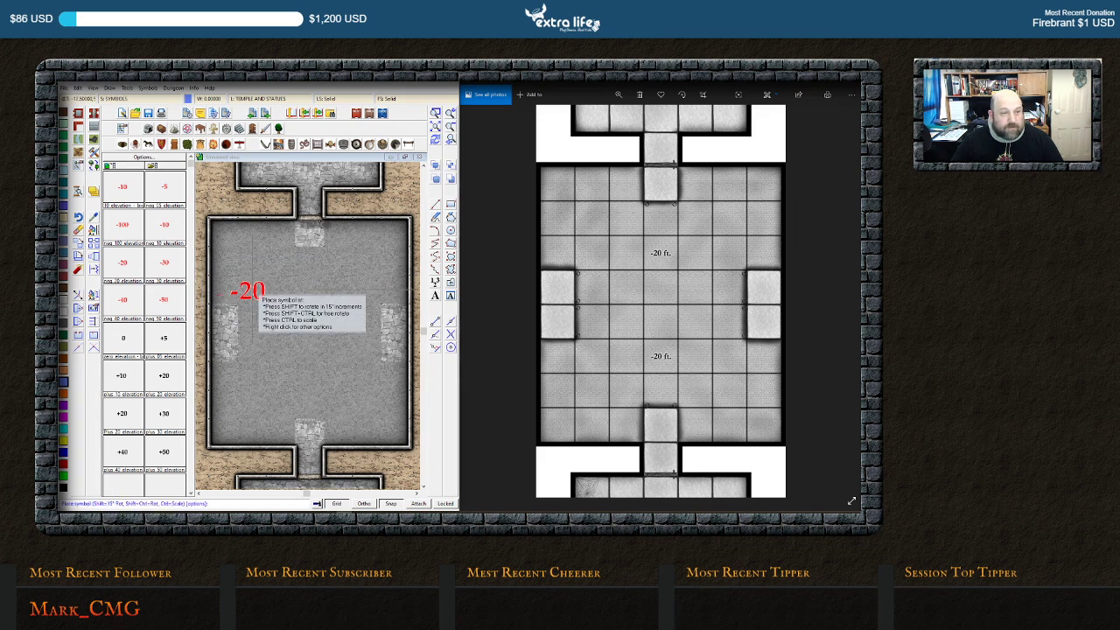
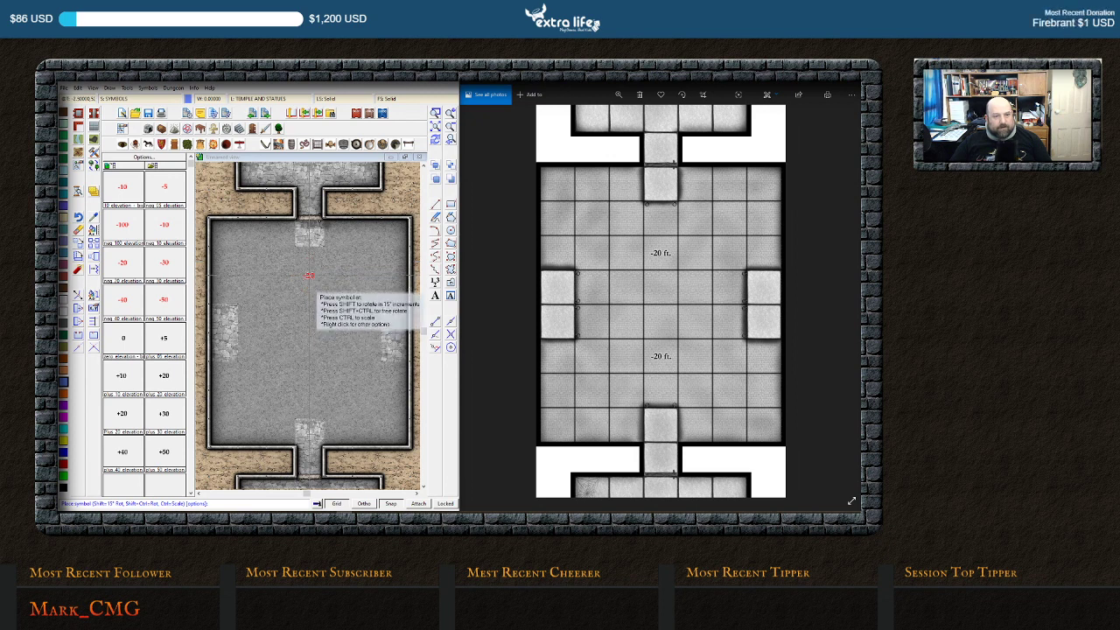
left_click(308, 276)
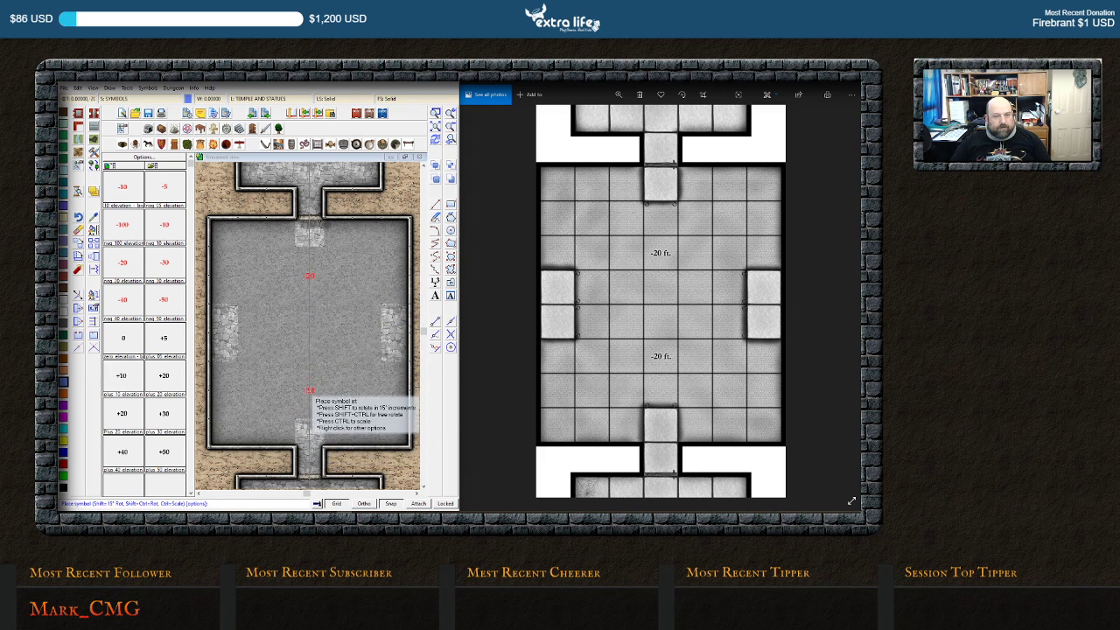
left_click(308, 390)
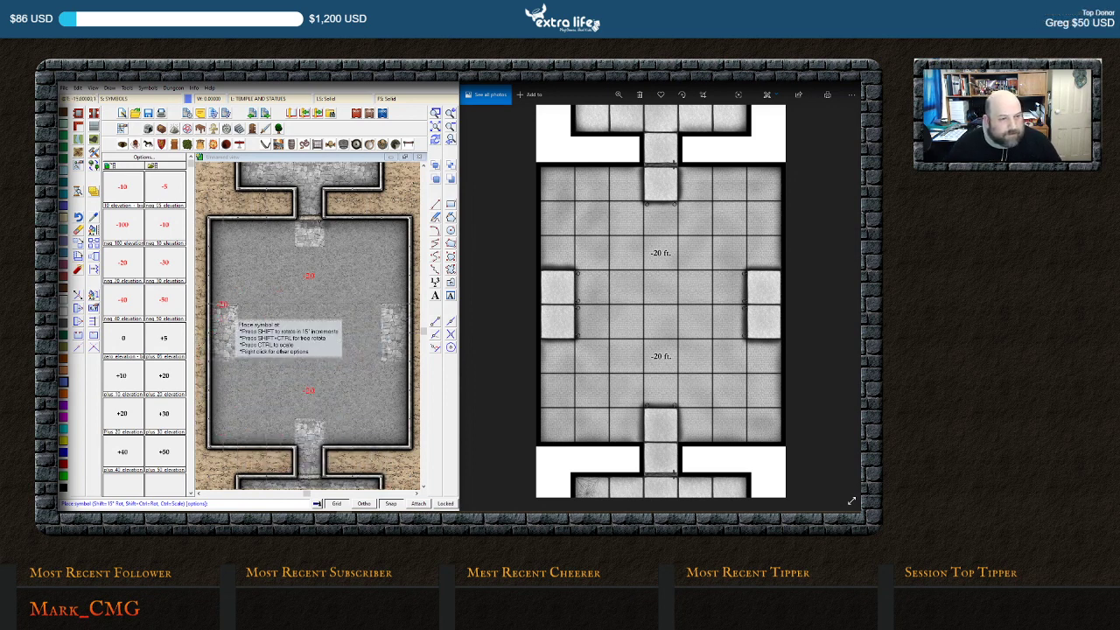
key("Escape")
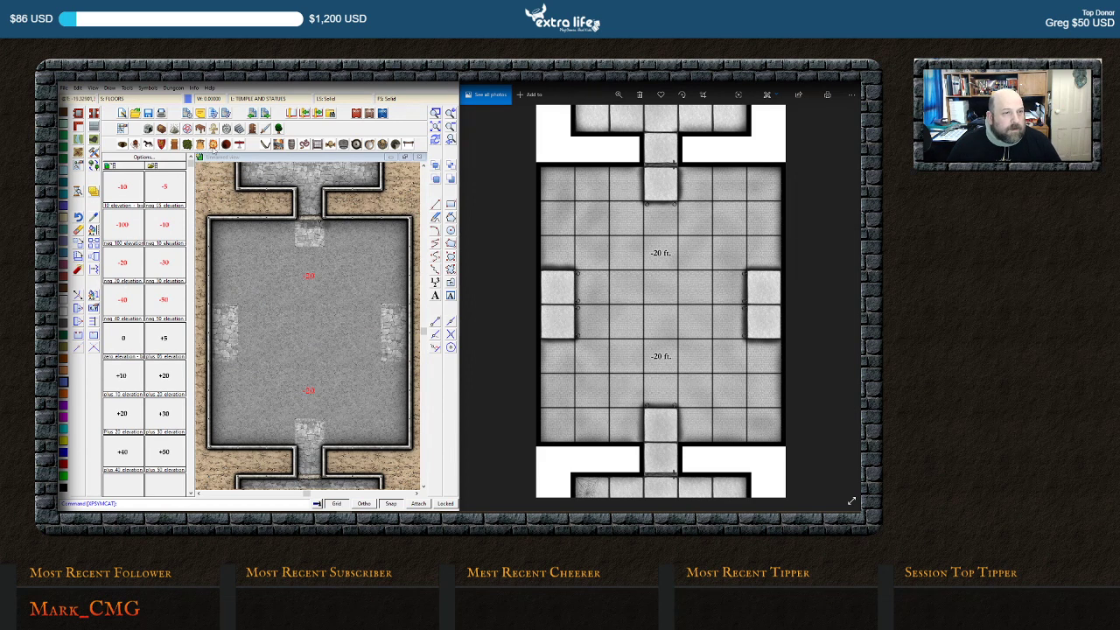
left_click(212, 145)
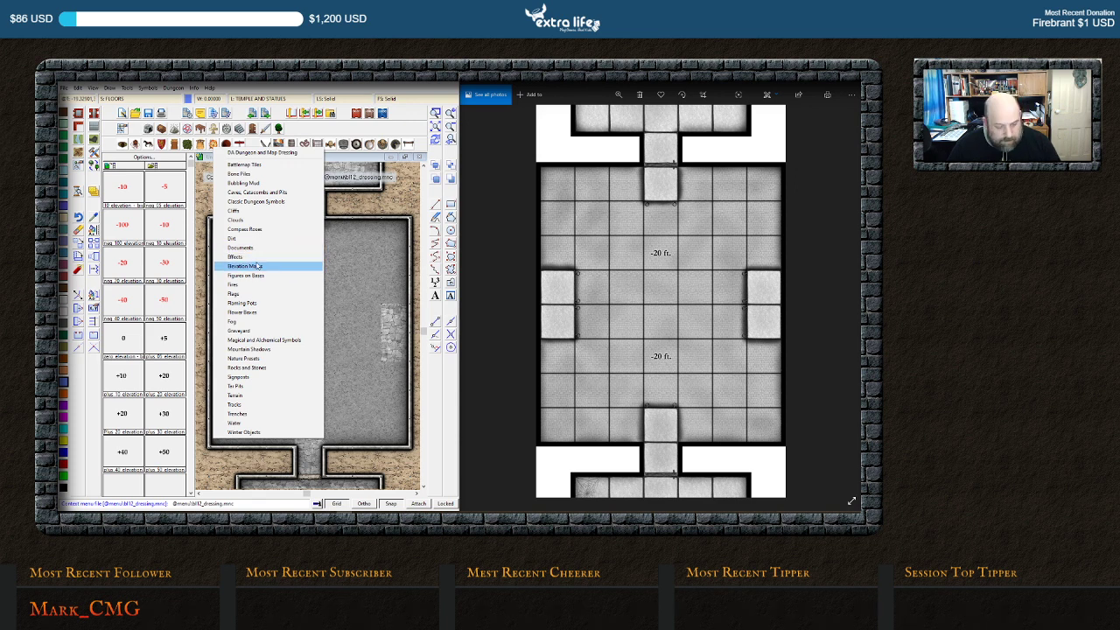
left_click(287, 257)
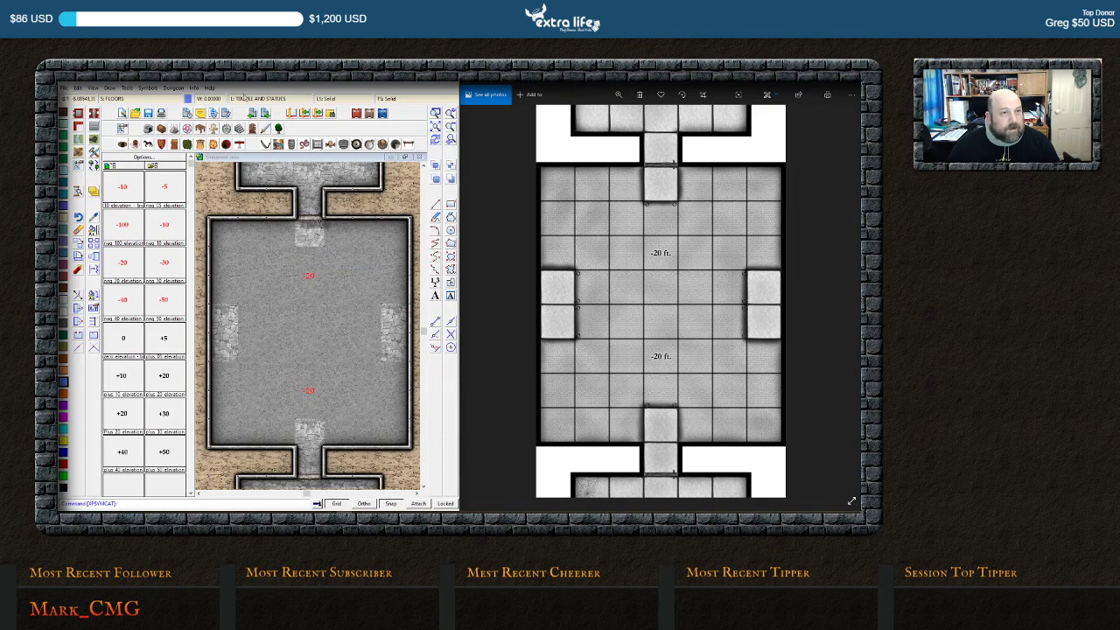
Add a new drawing layer named Raised Floor
left_click(277, 98)
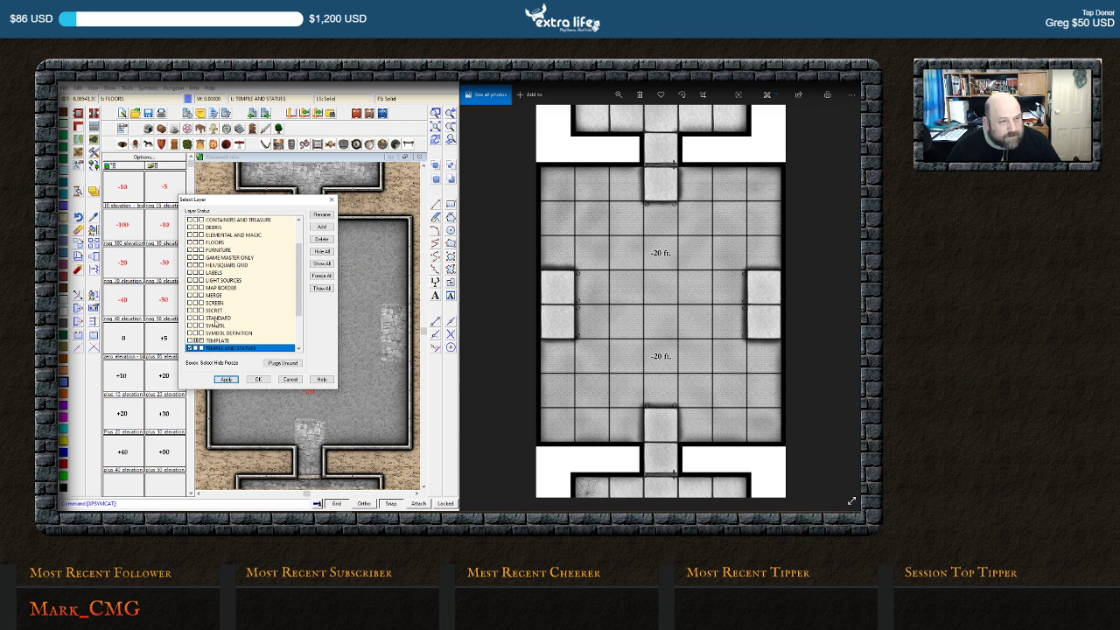
left_click(214, 242)
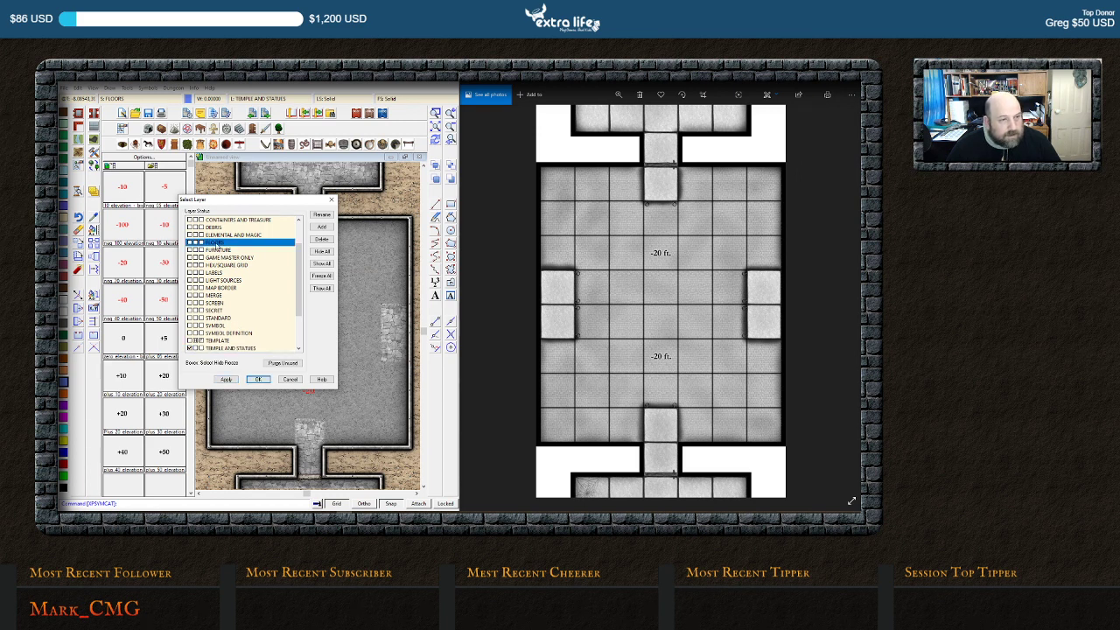
left_click(320, 228)
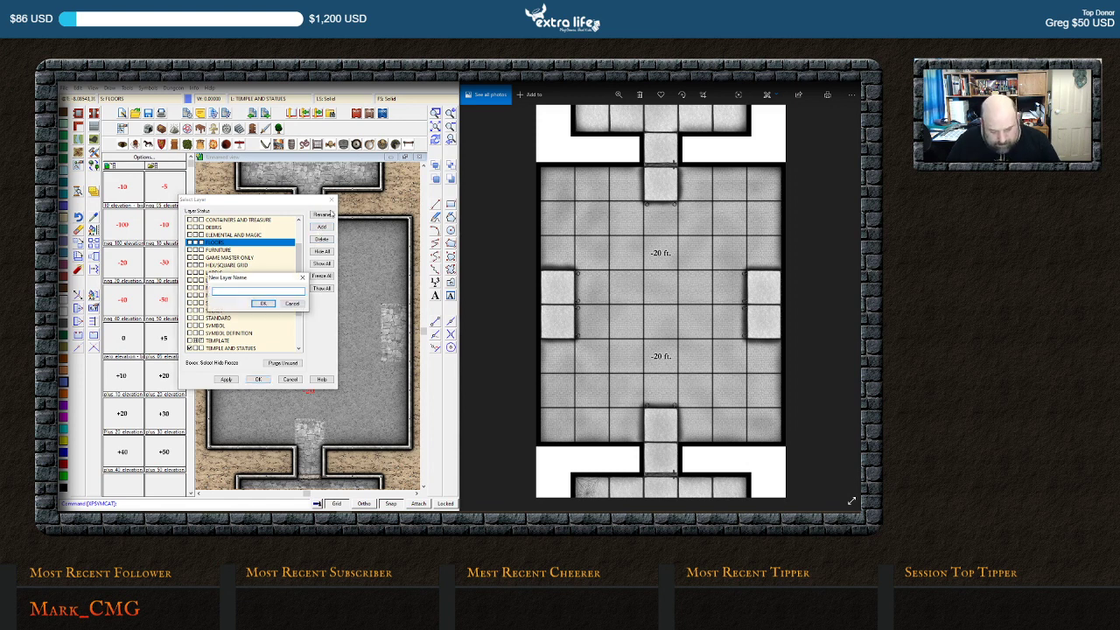
type("Floors")
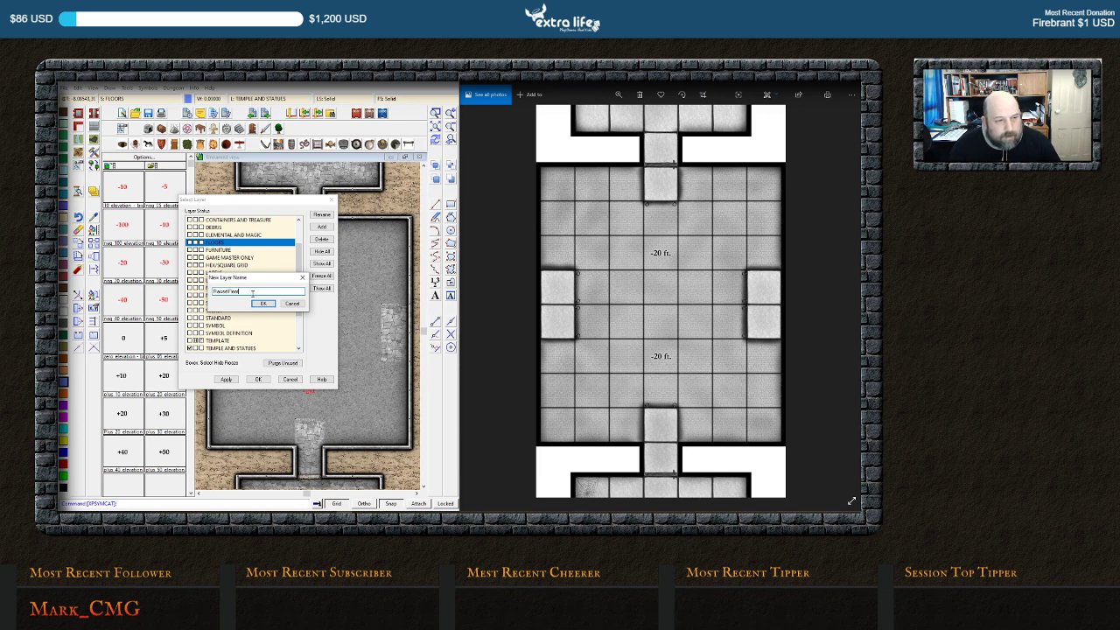
left_click(261, 303)
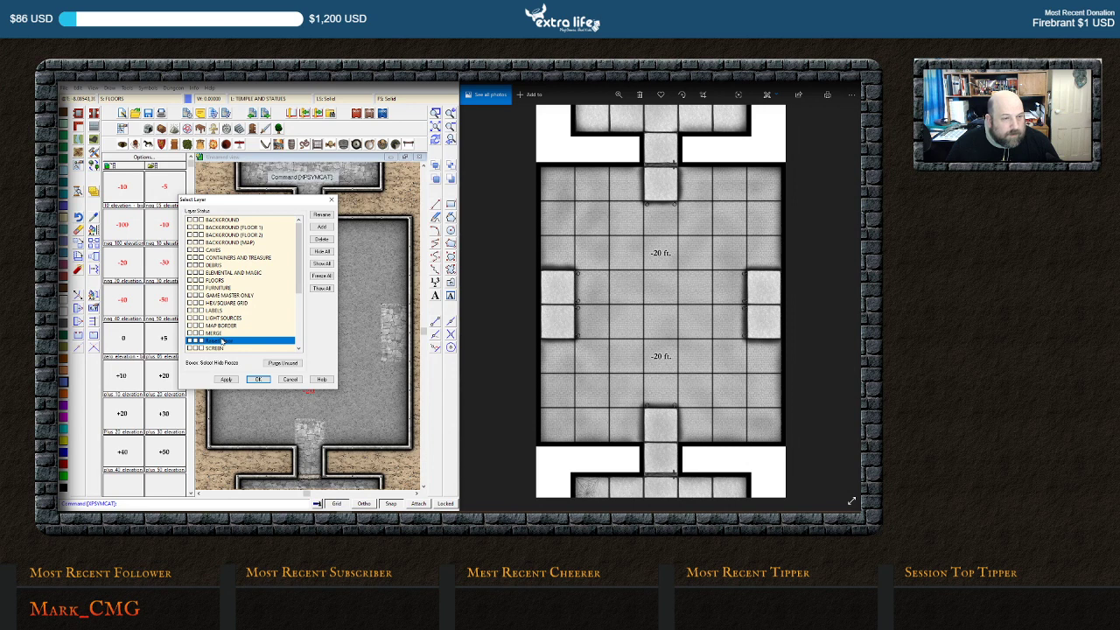
Make the Raised Floor layer the current layer and close the layer settings
key("Up")
key("Up")
key("Up")
key("Up")
key("Up")
key("Up")
key("Up")
key("Up")
key("Down")
key("Down")
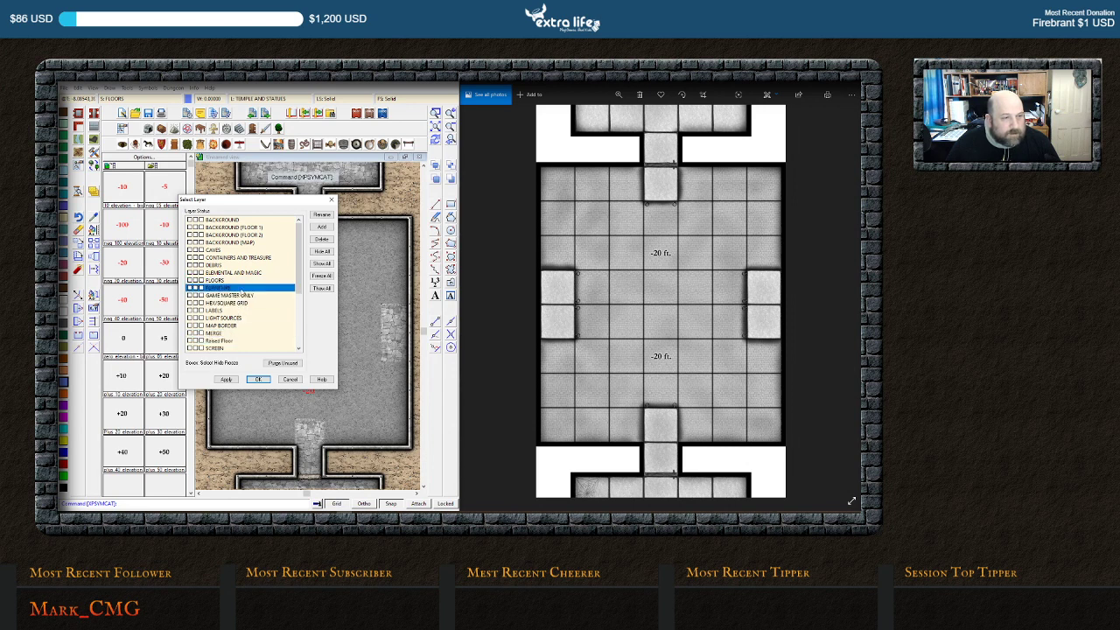
left_click(219, 341)
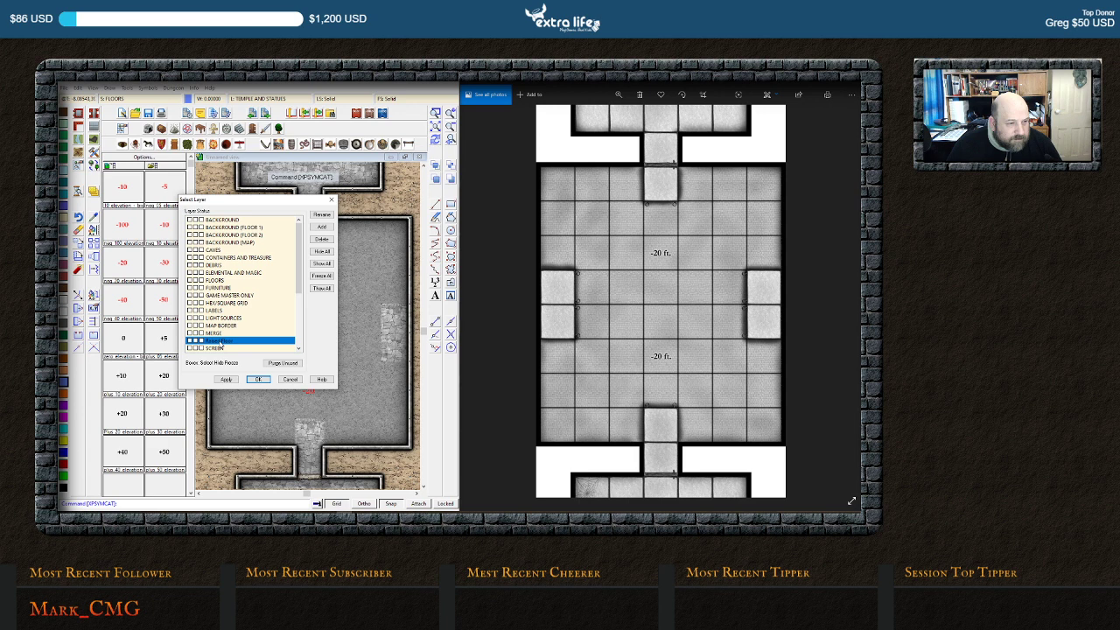
left_click(190, 341)
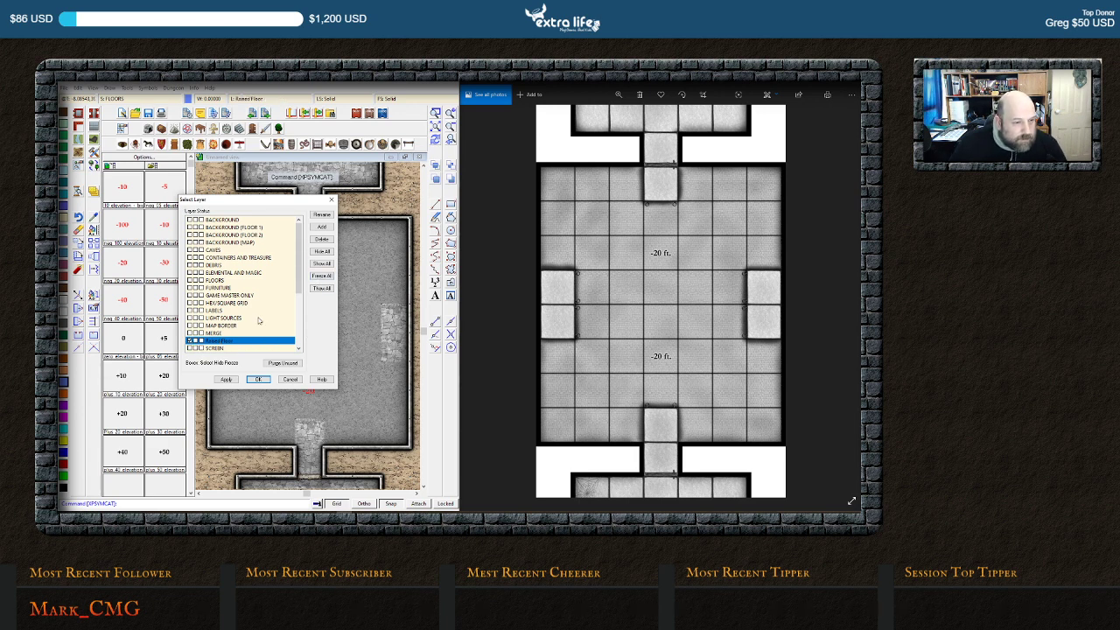
scroll(259, 320, "down", 2)
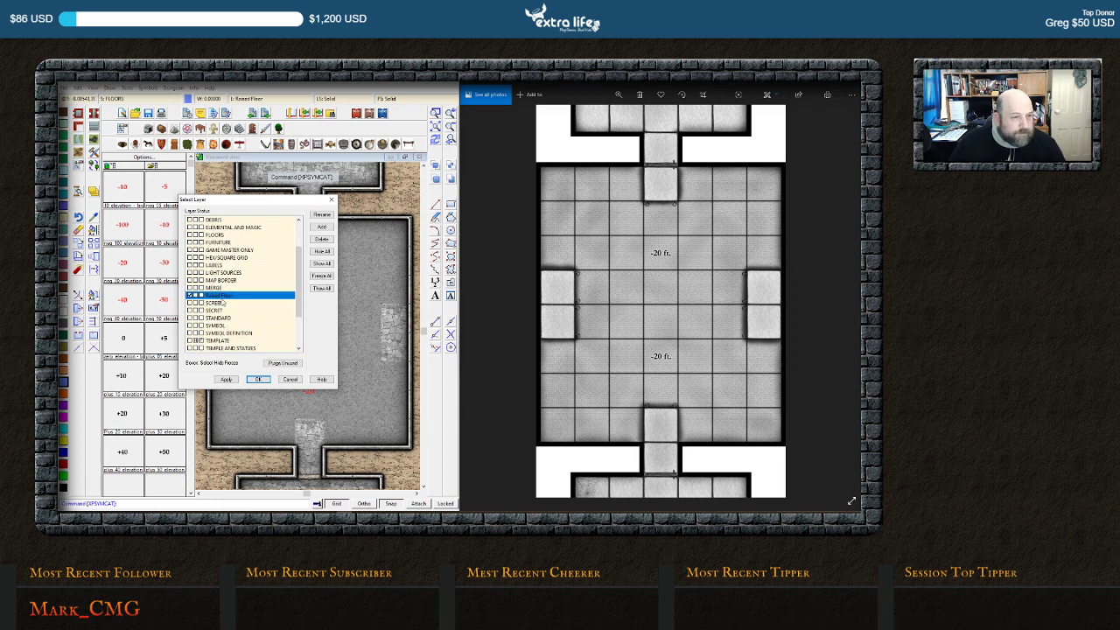
left_click(258, 379)
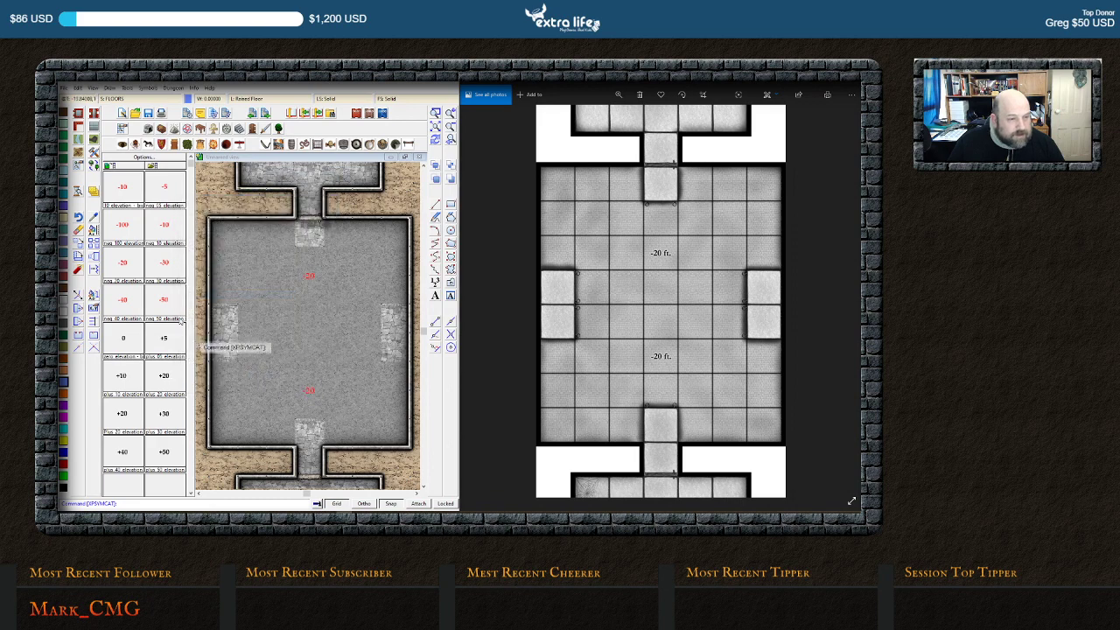
Make FLOORS RAISED 1 the current sheet in the drawing's sheets and effects settings
left_click(94, 192)
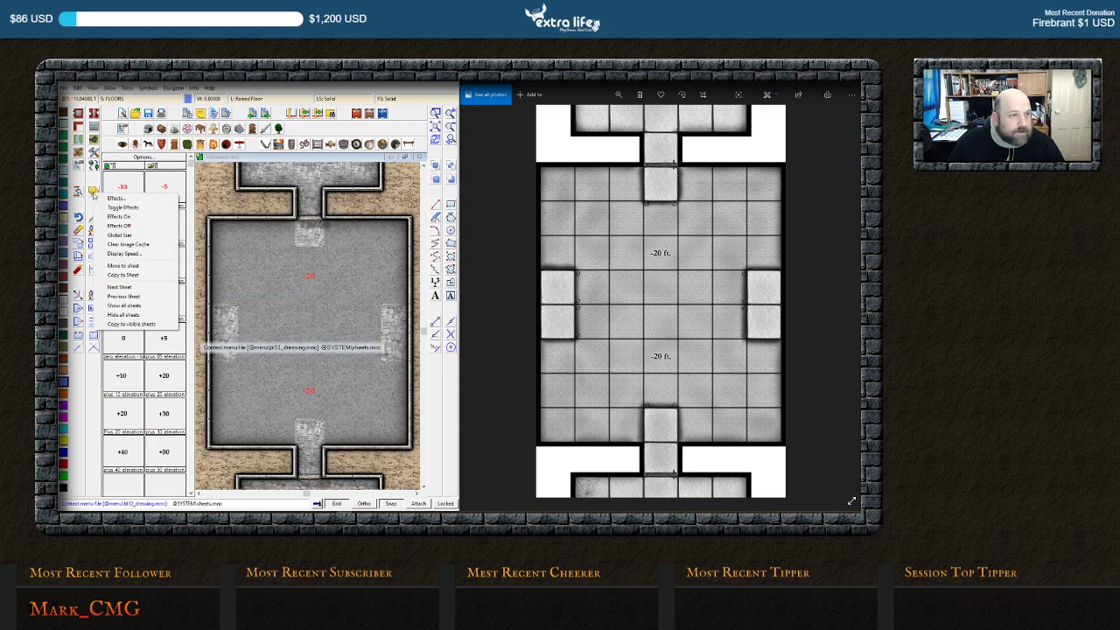
left_click(105, 203)
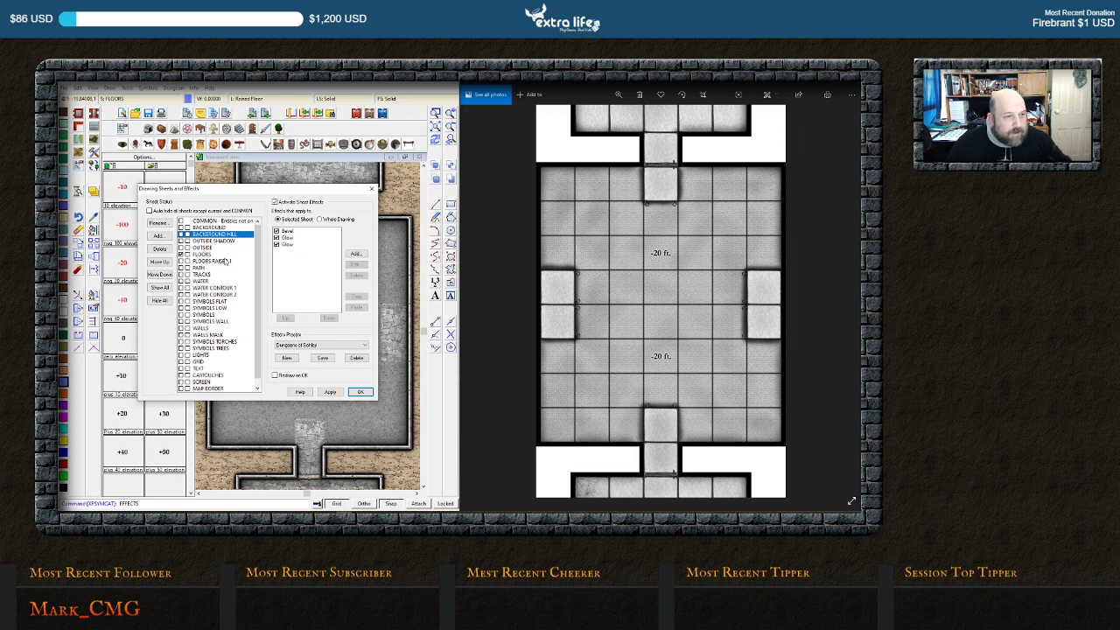
left_click(222, 262)
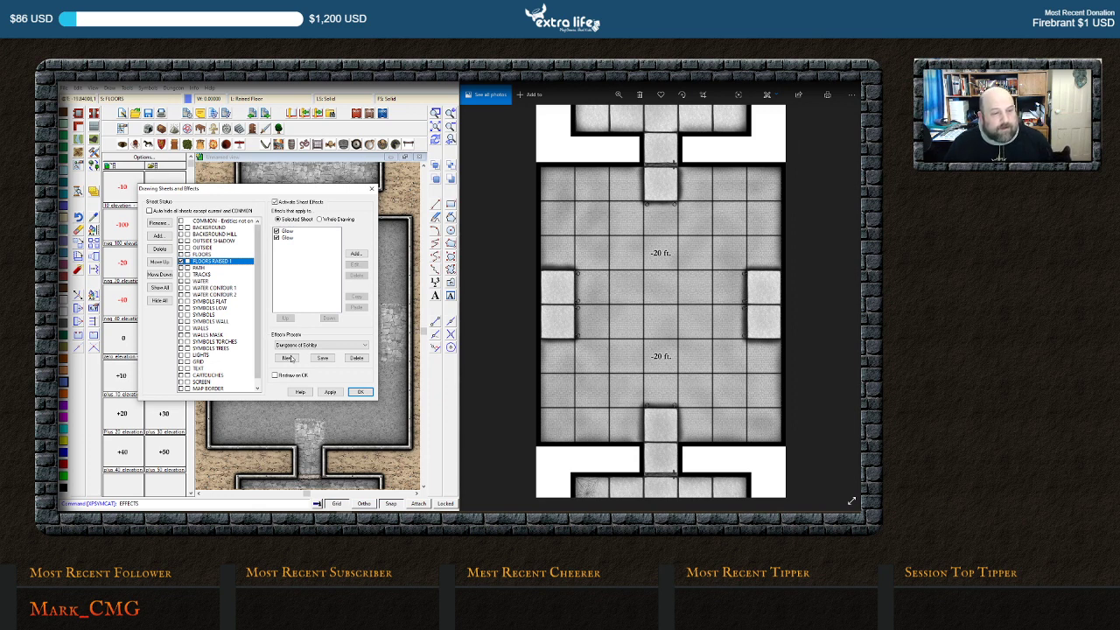
left_click(331, 393)
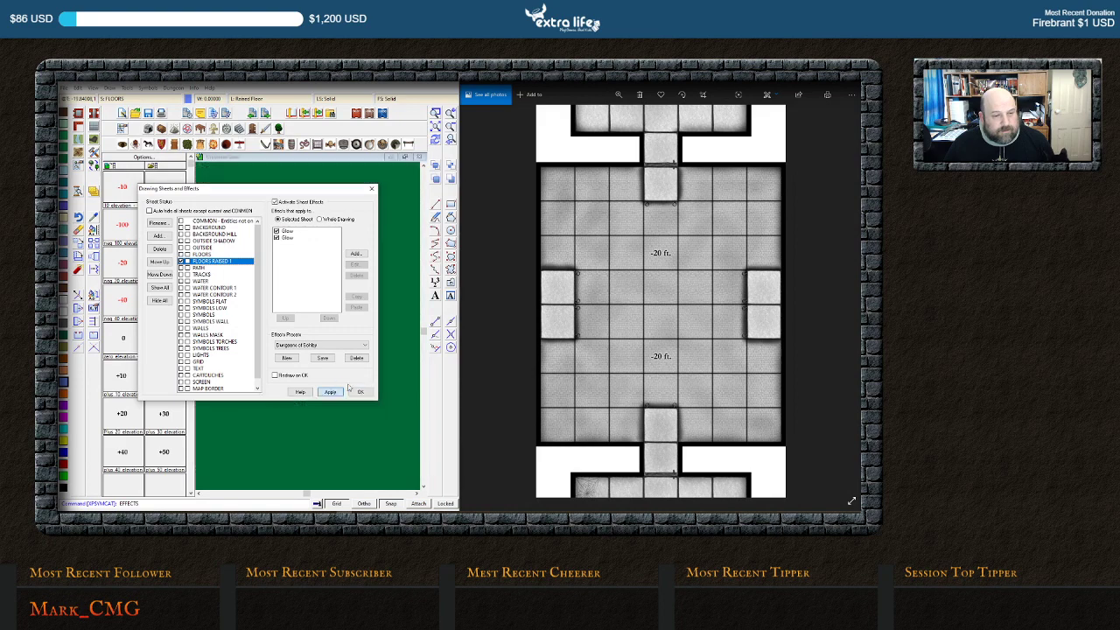
left_click(356, 391)
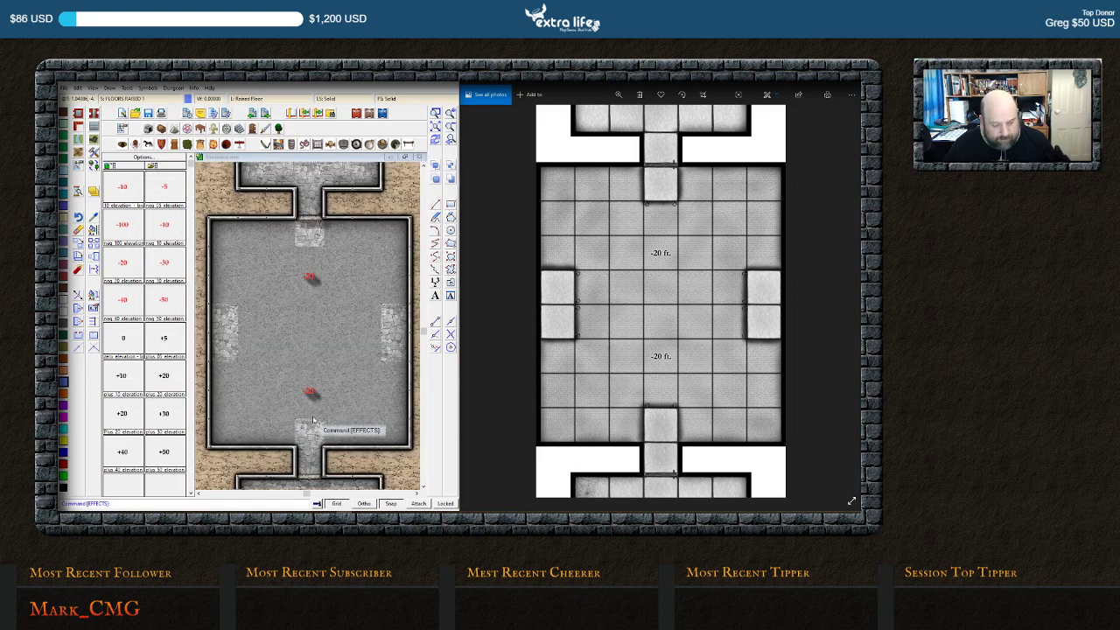
right_click(308, 382)
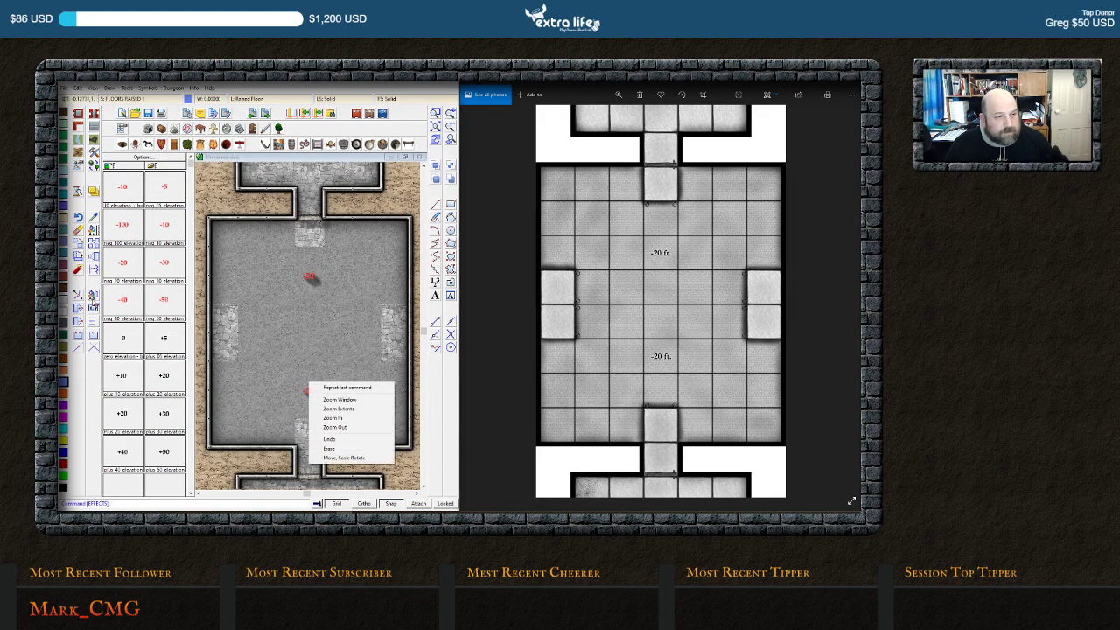
key("Escape")
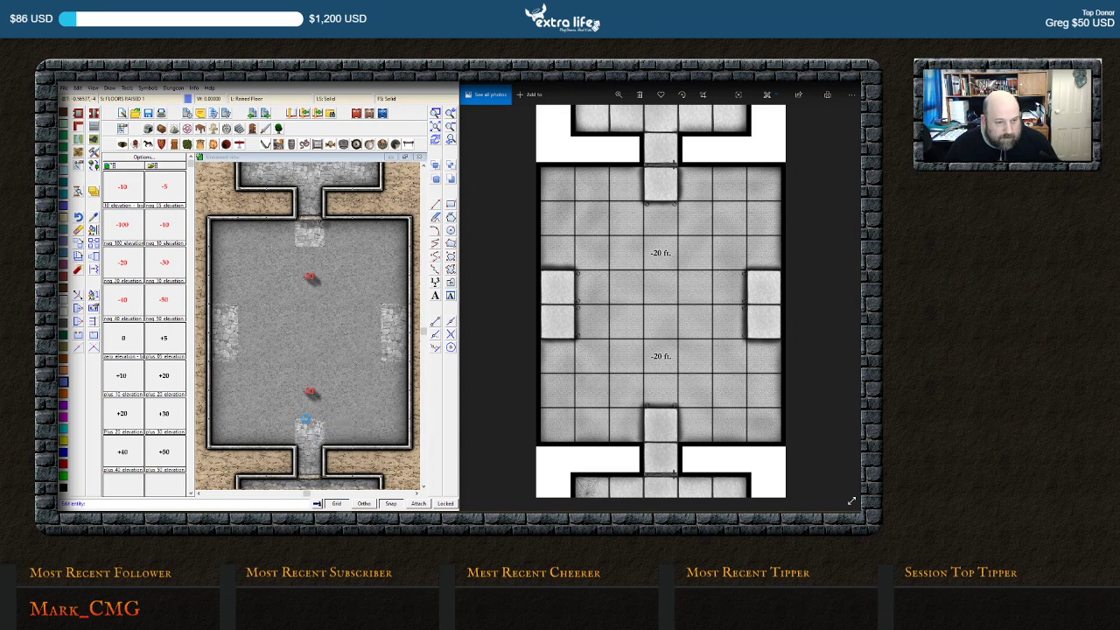
left_click(307, 423)
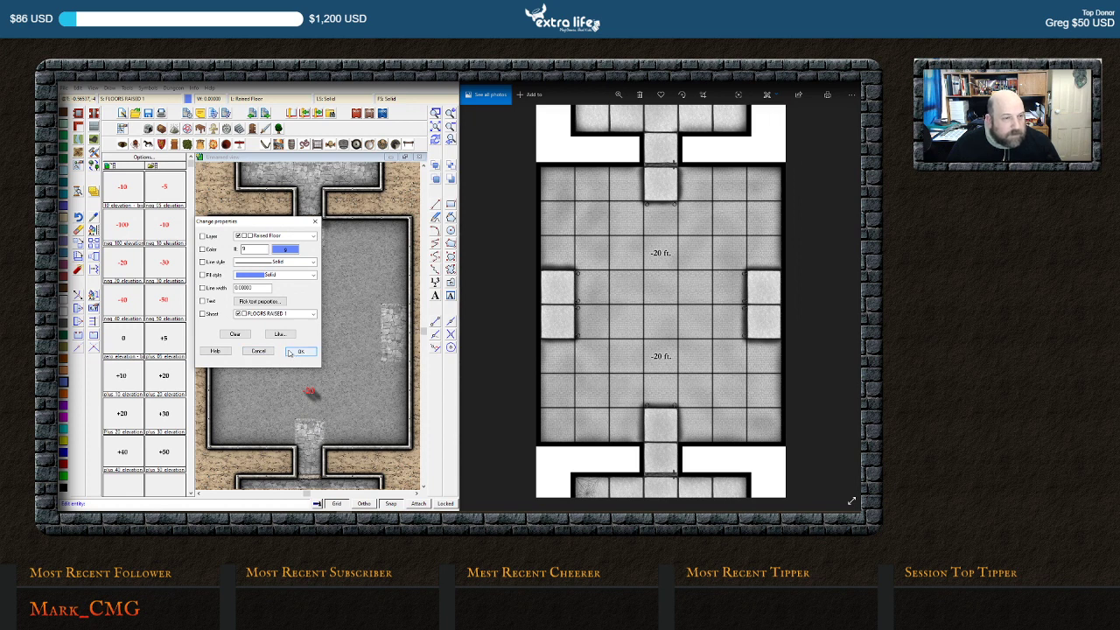
left_click(258, 350)
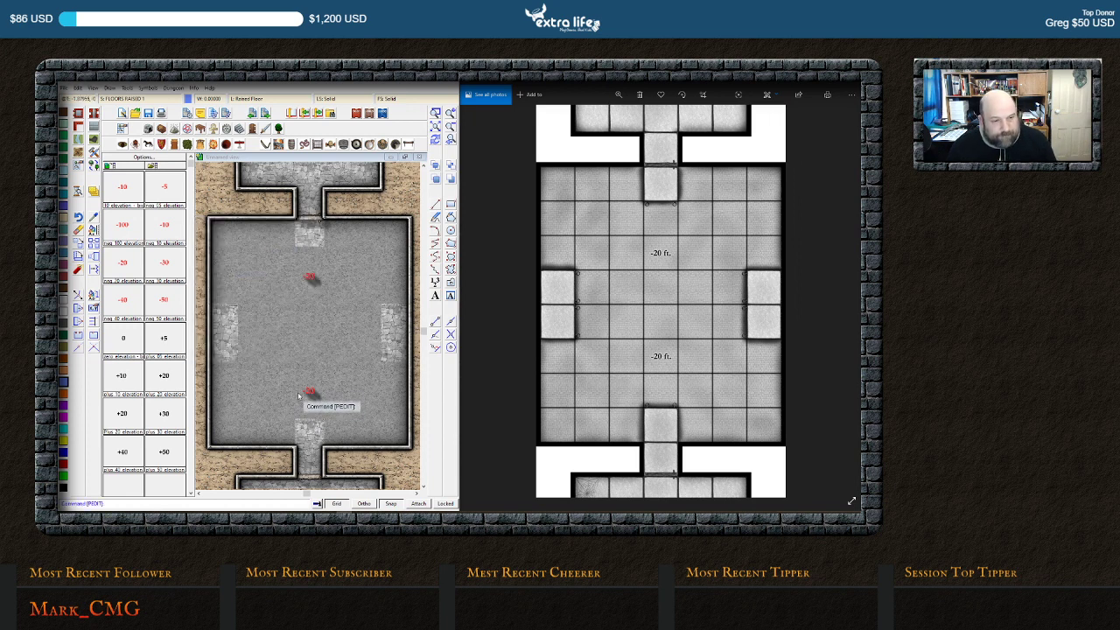
right_click(305, 421)
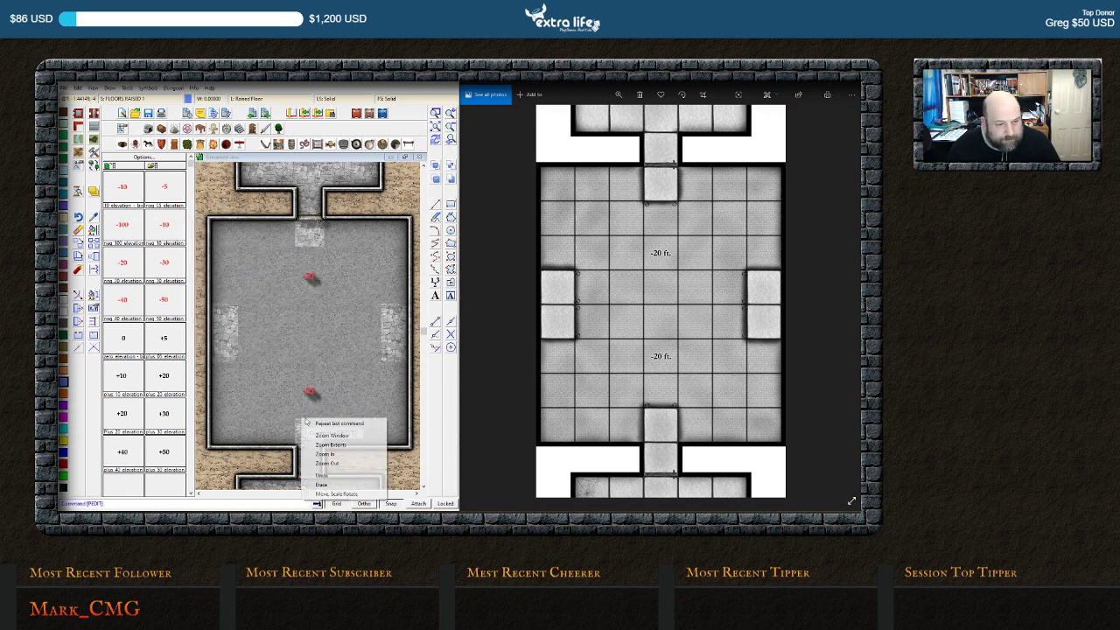
left_click(95, 299)
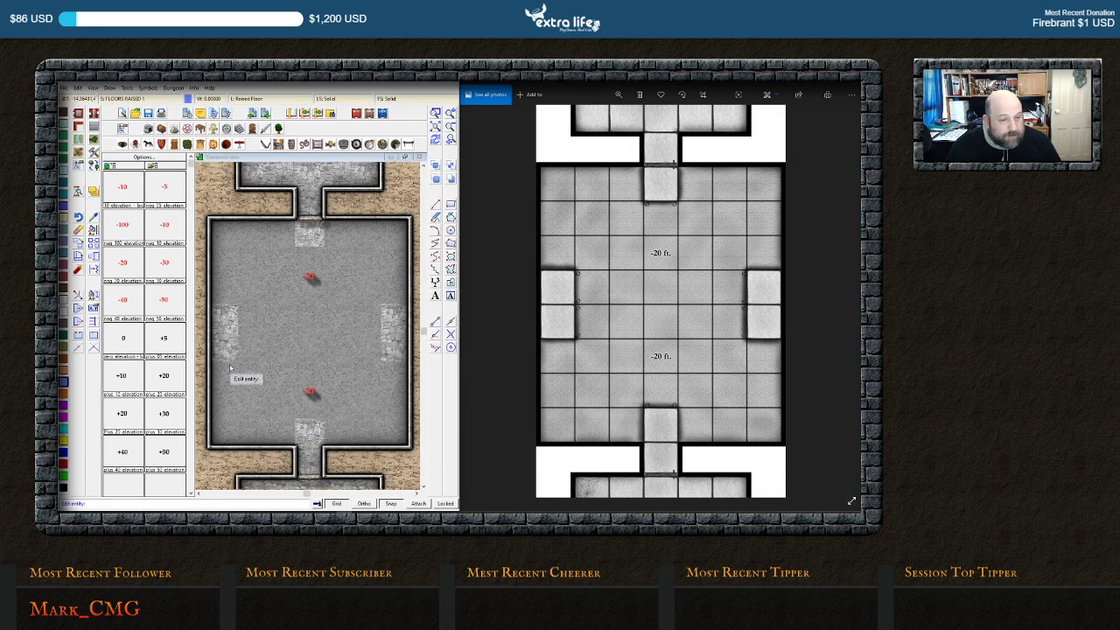
left_click(323, 436)
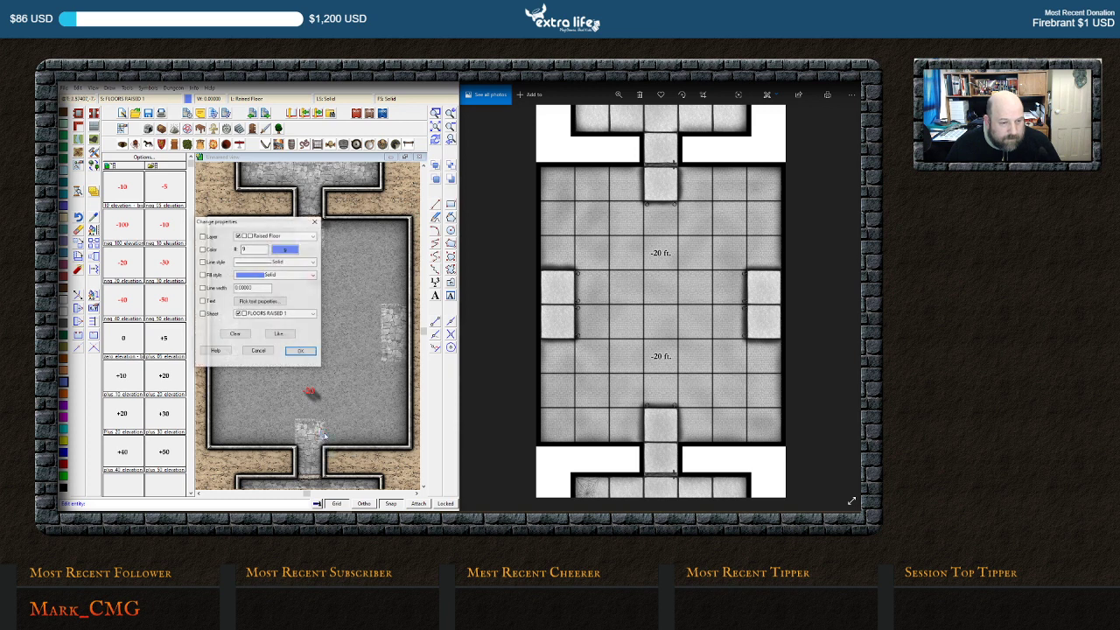
left_click(259, 350)
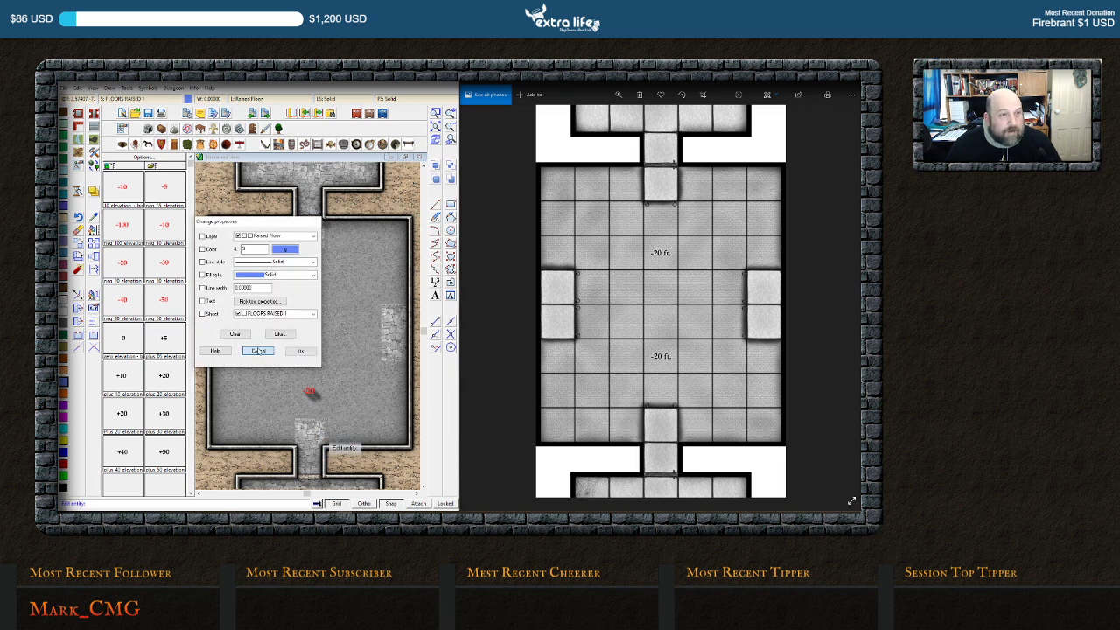
Make FLOORS the current drawing layer
left_click(252, 101)
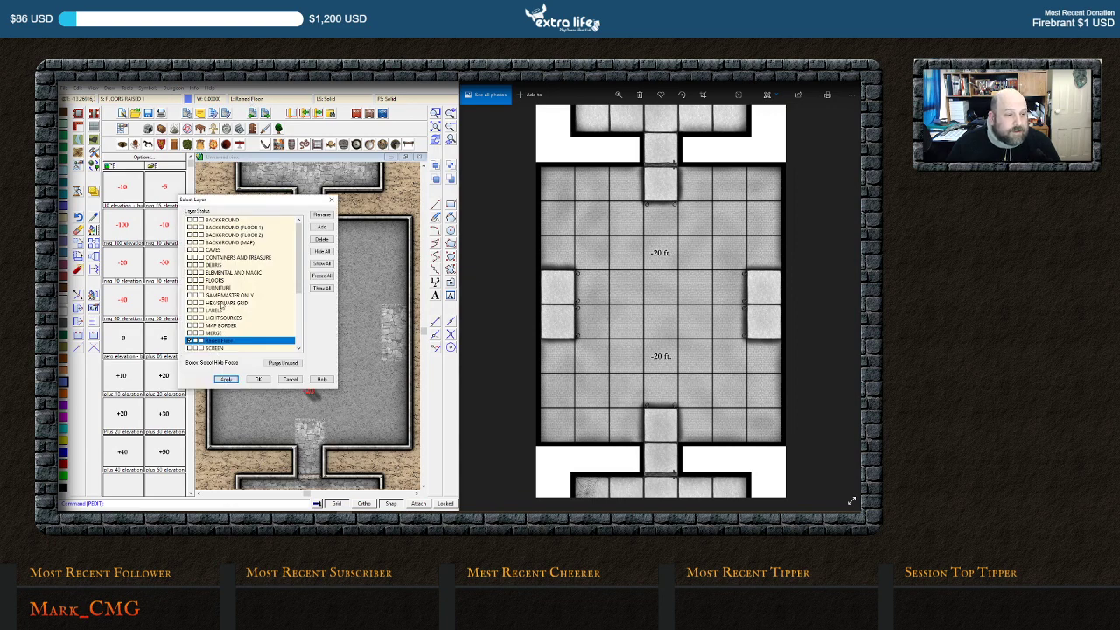
left_click(216, 280)
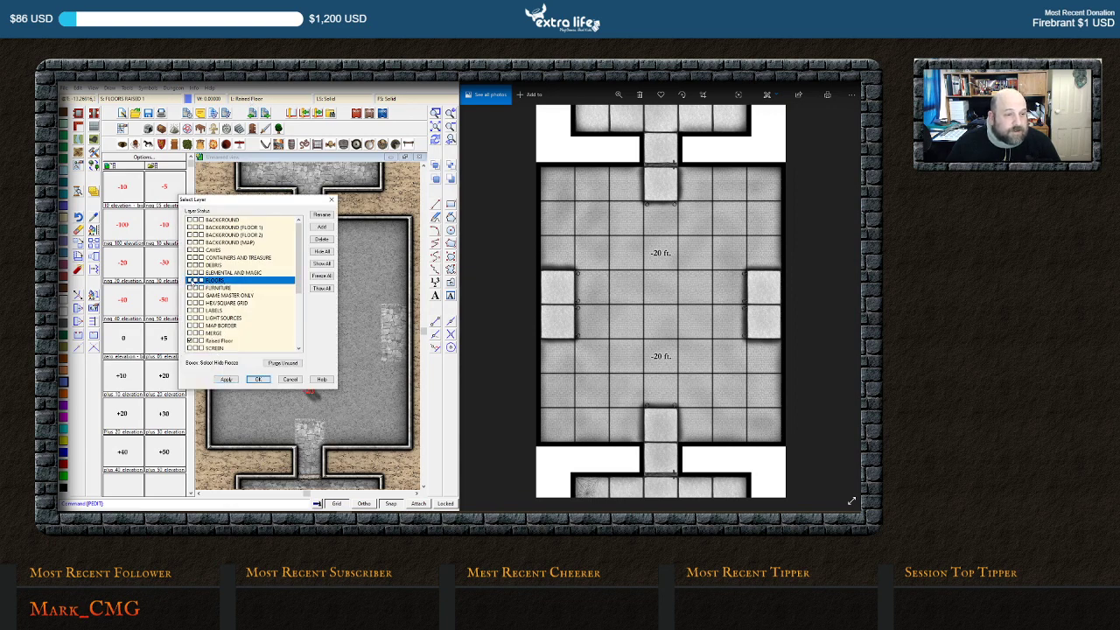
left_click(259, 379)
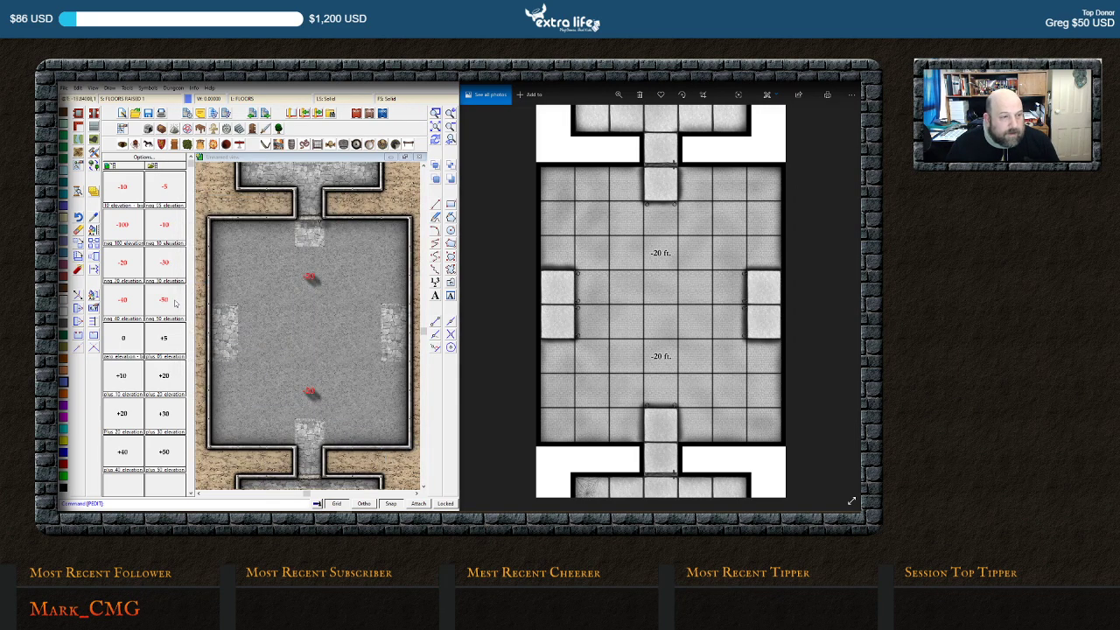
left_click(92, 294)
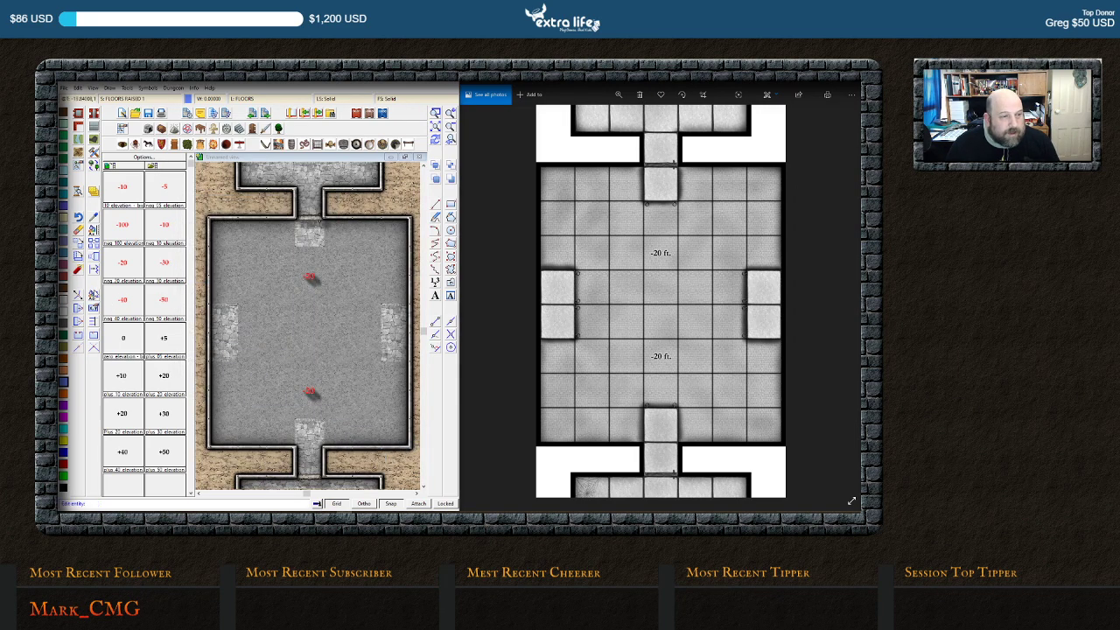
left_click(323, 428)
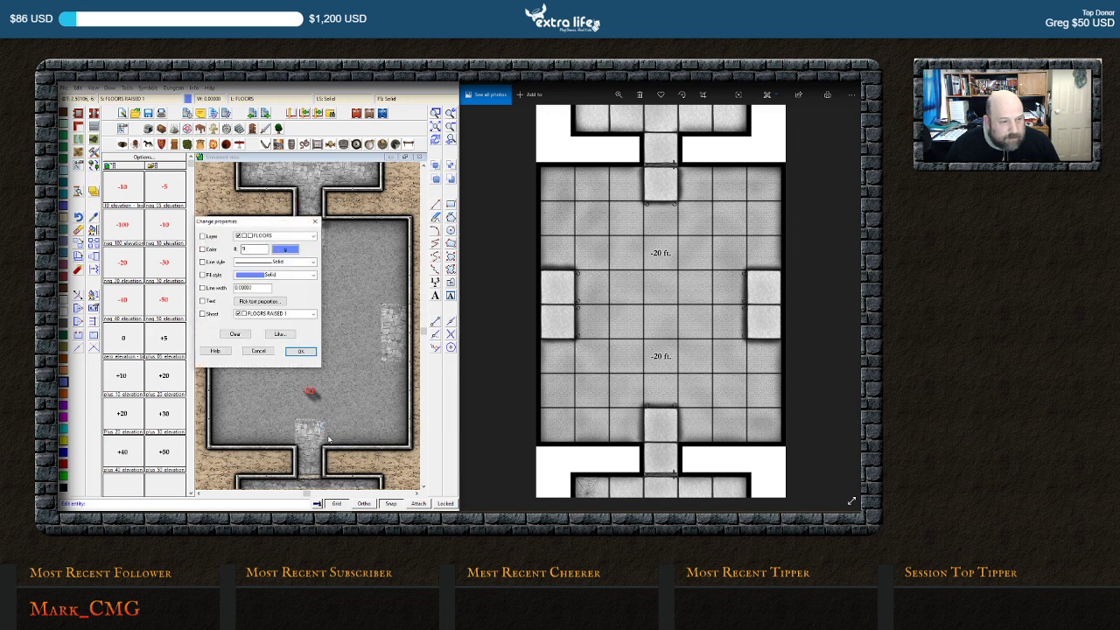
left_click(258, 351)
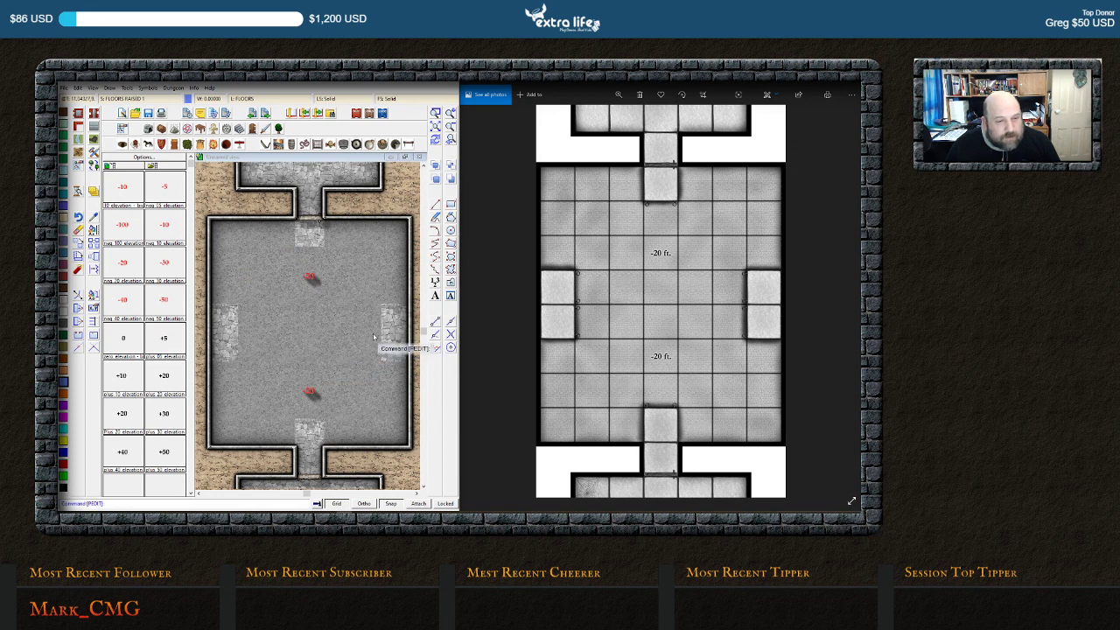
Review the layer list and the properties of the stone platform on the large room's east side
key("Return")
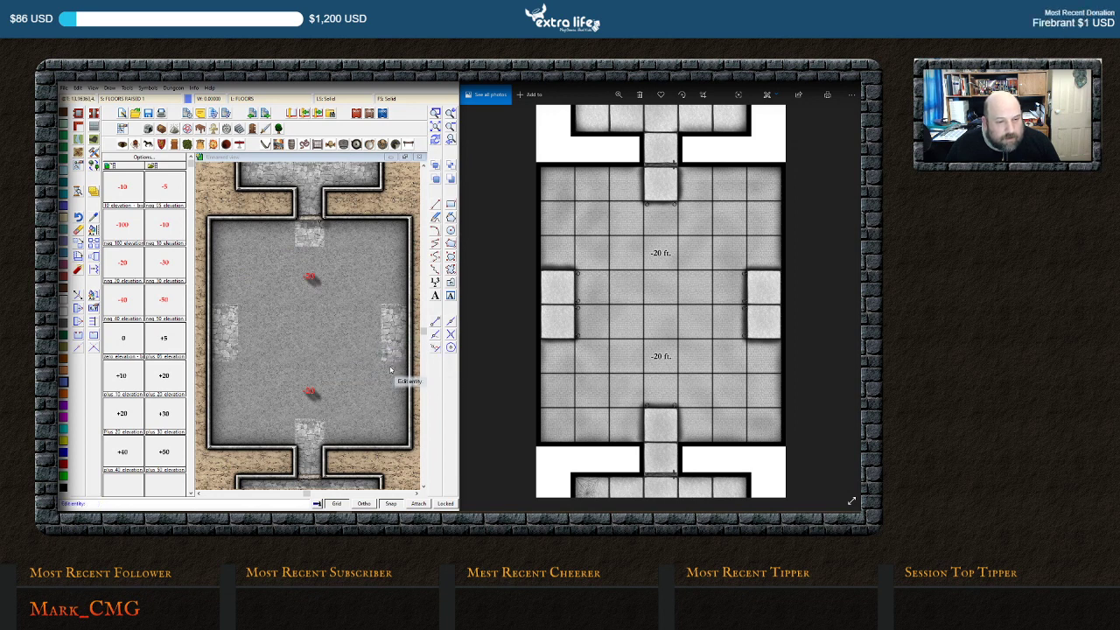
left_click(255, 102)
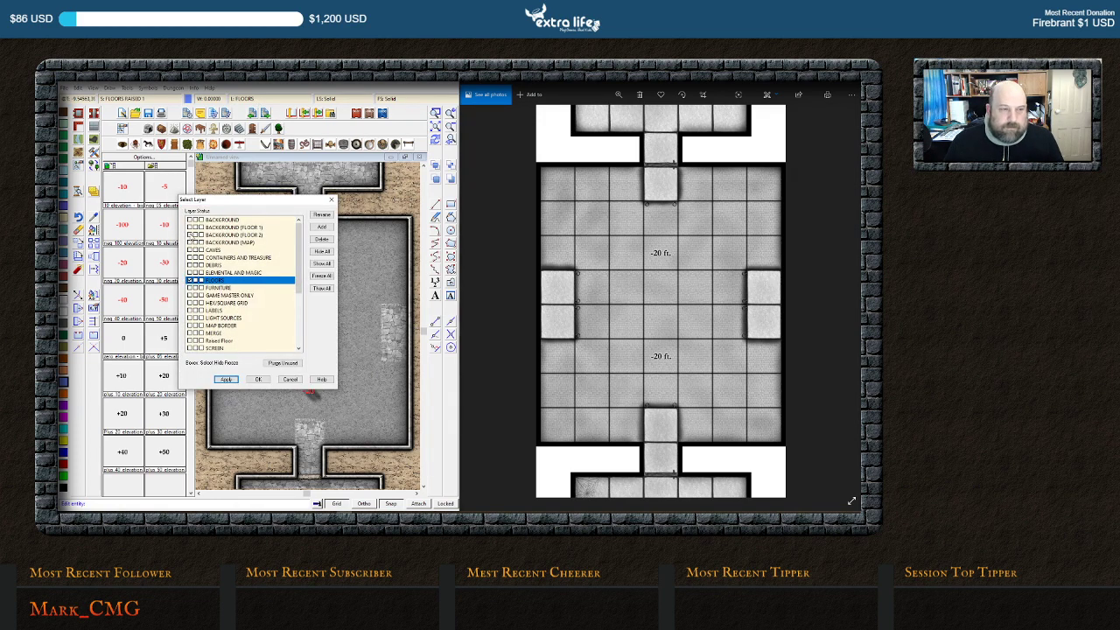
left_click(224, 218)
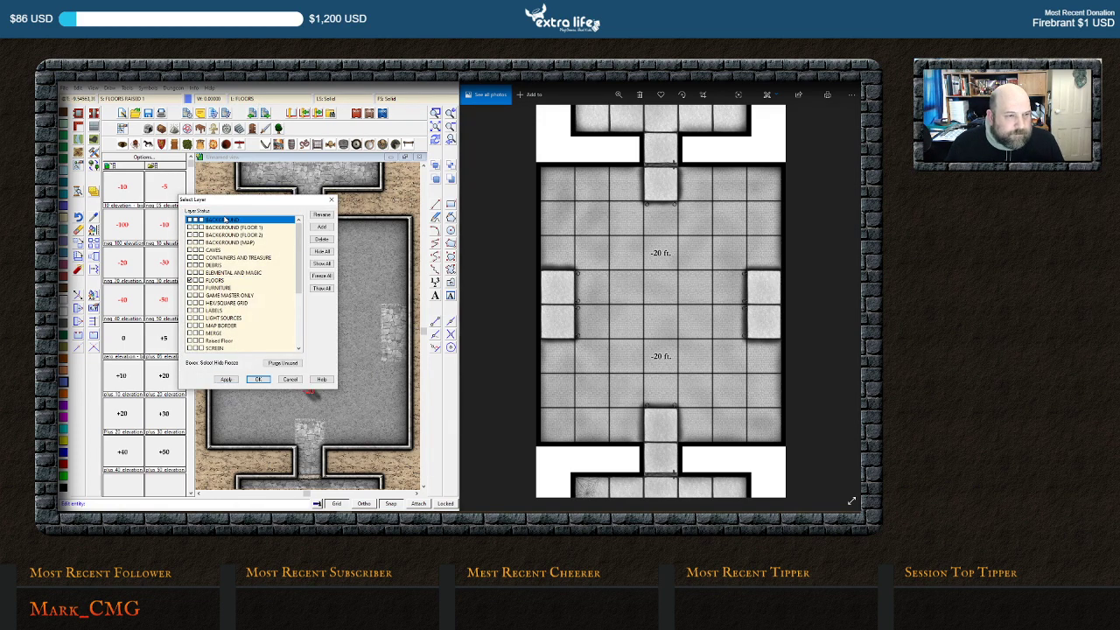
left_click(260, 379)
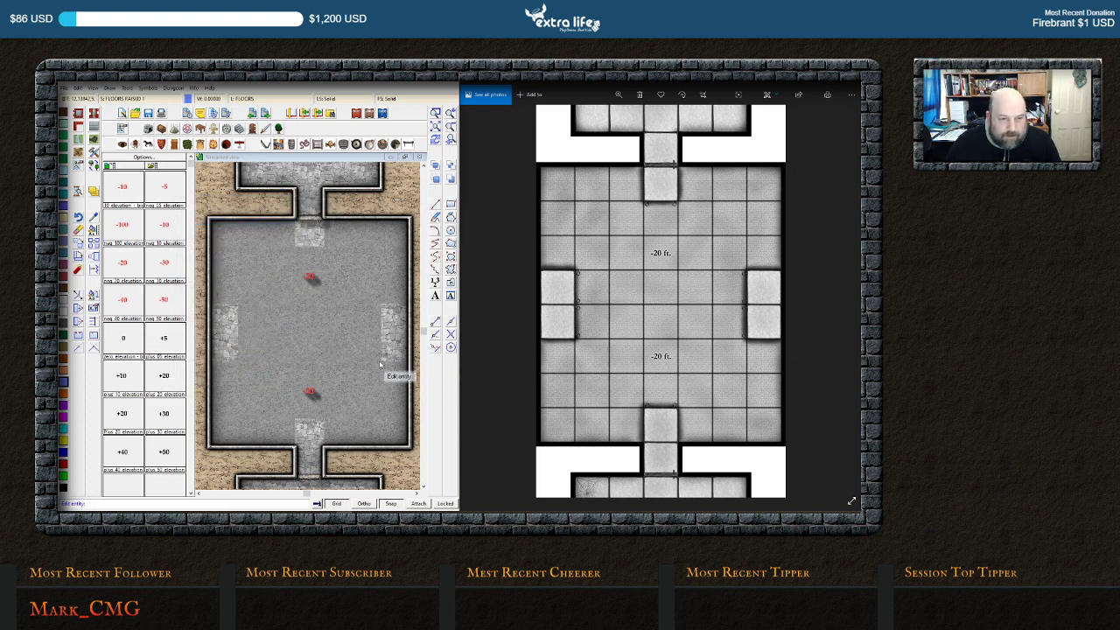
left_click(382, 363)
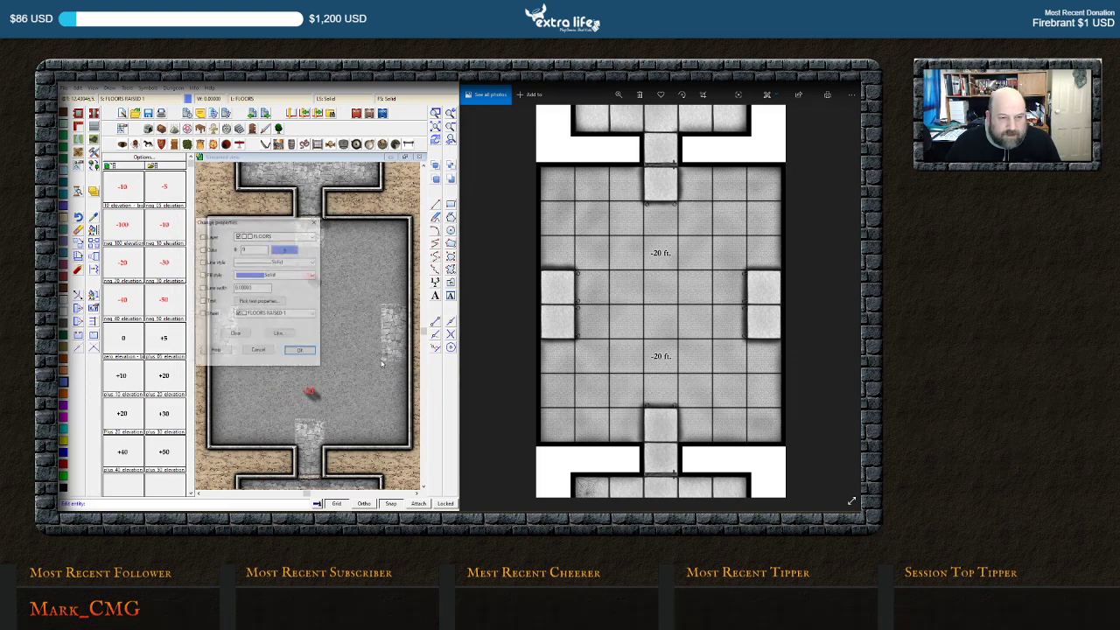
left_click(300, 351)
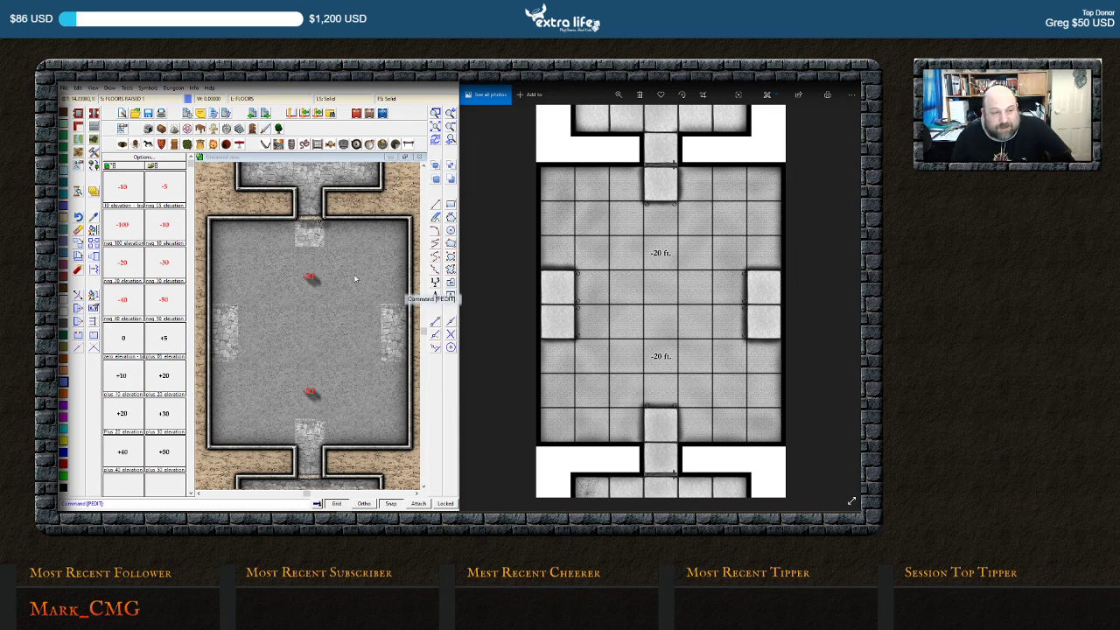
right_click(223, 330)
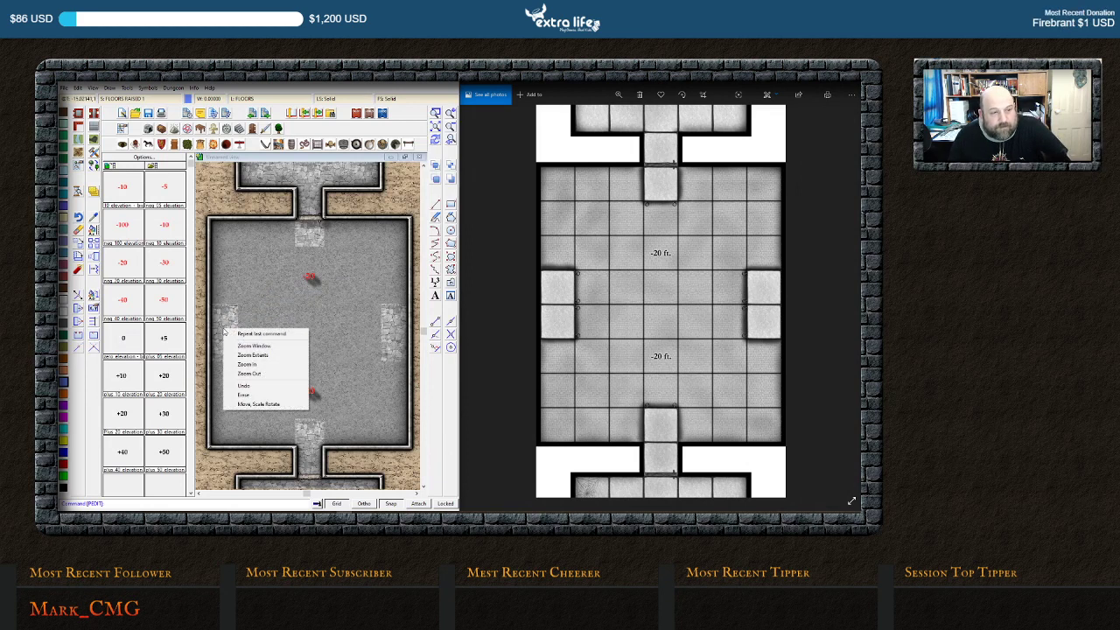
left_click(260, 403)
left_click(228, 366)
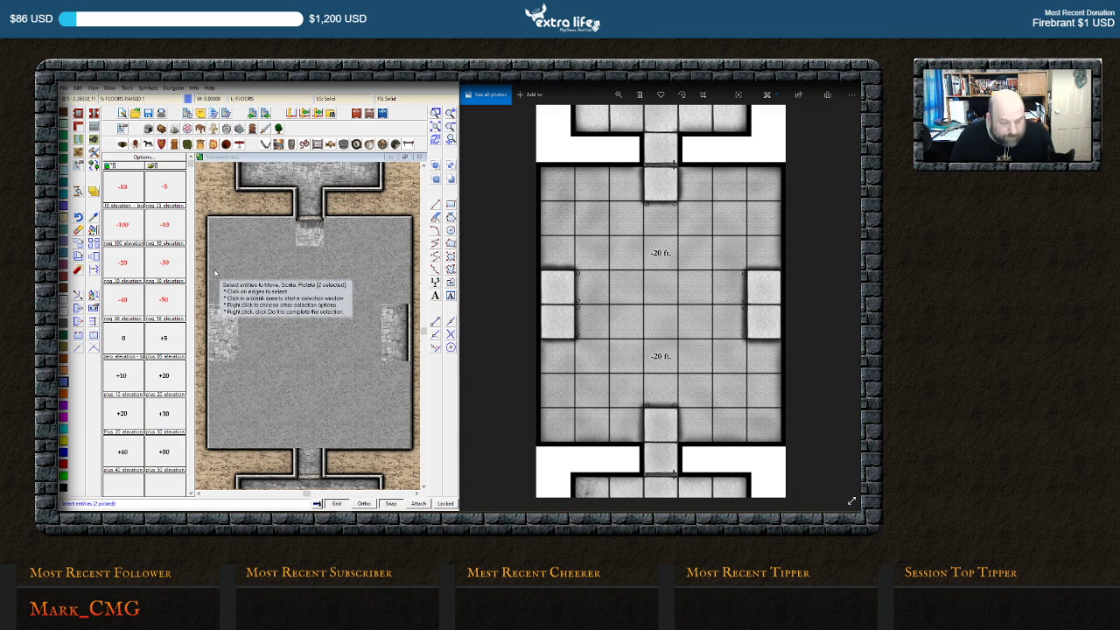
left_click(210, 274)
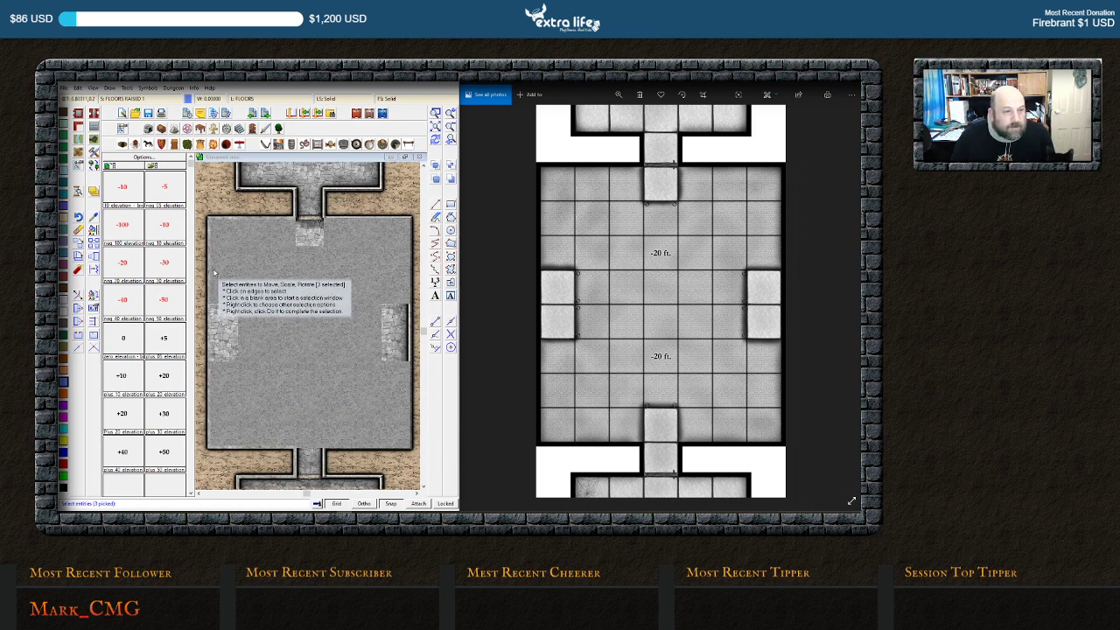
left_click(209, 274)
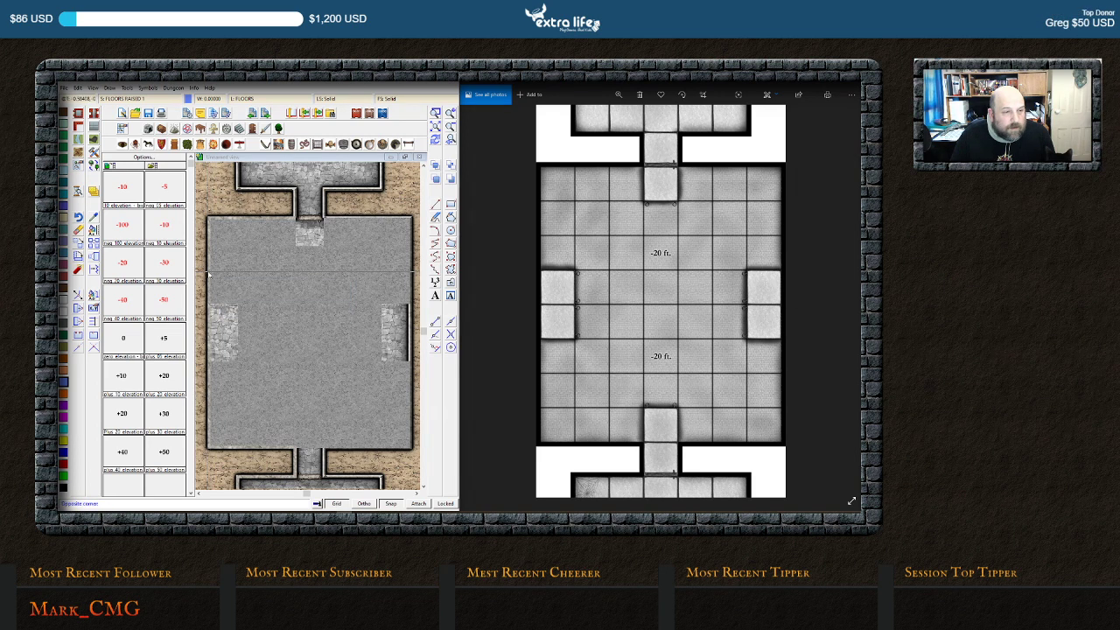
left_click(225, 267)
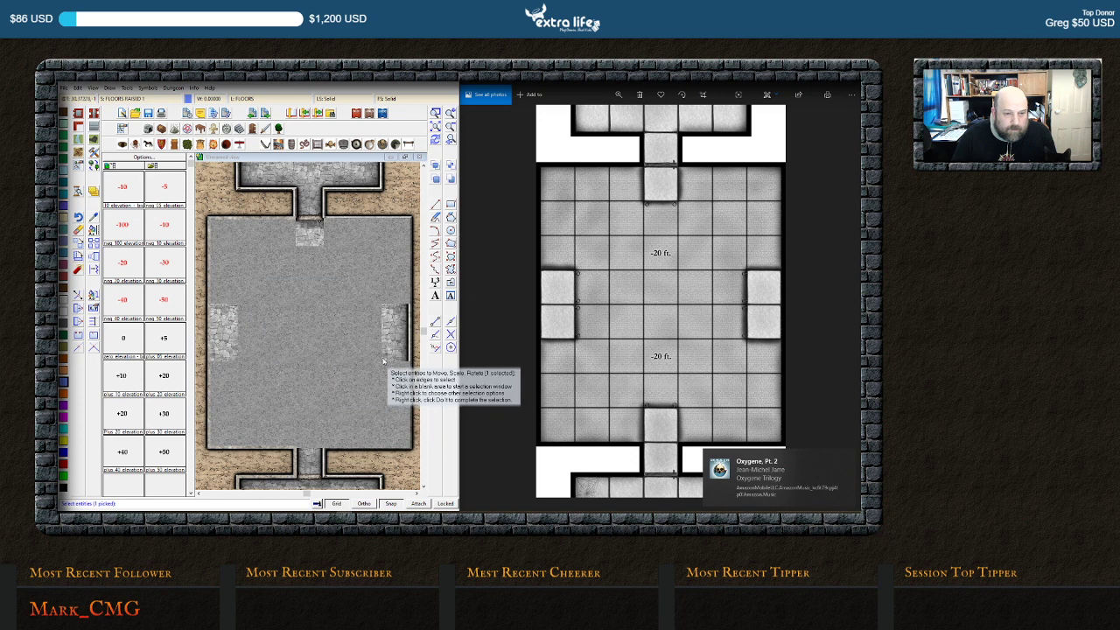
left_click(392, 361)
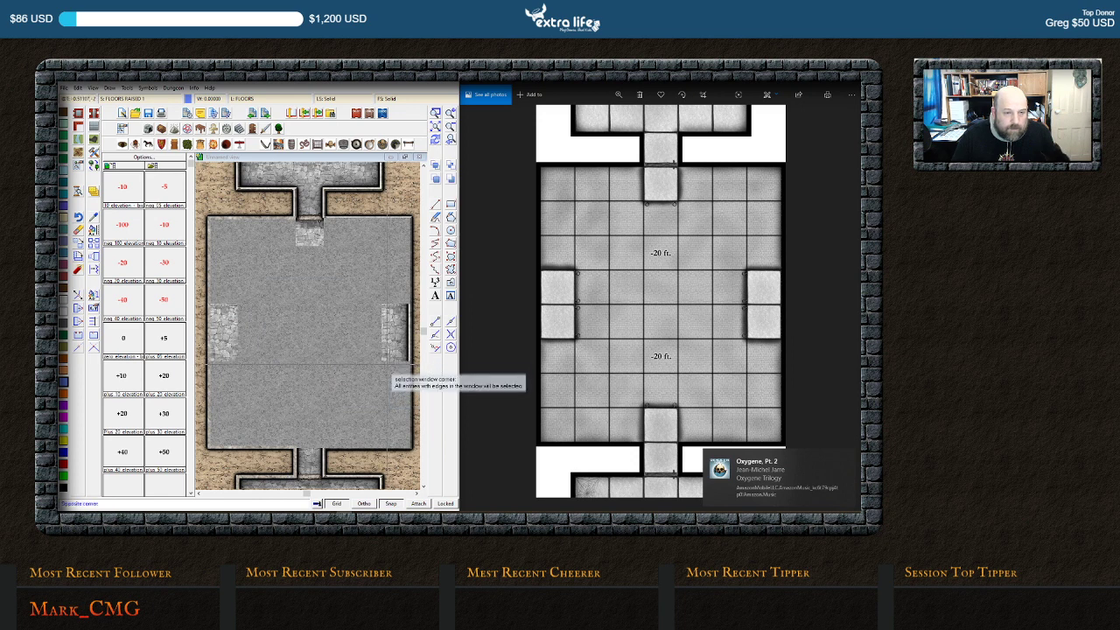
left_click(374, 289)
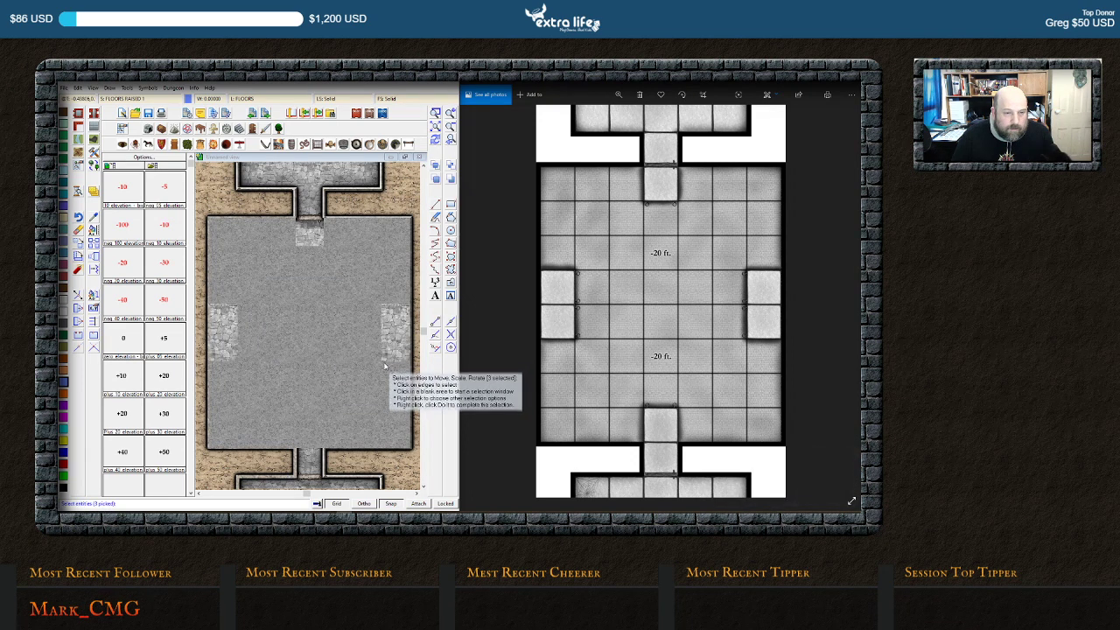
left_click(277, 236)
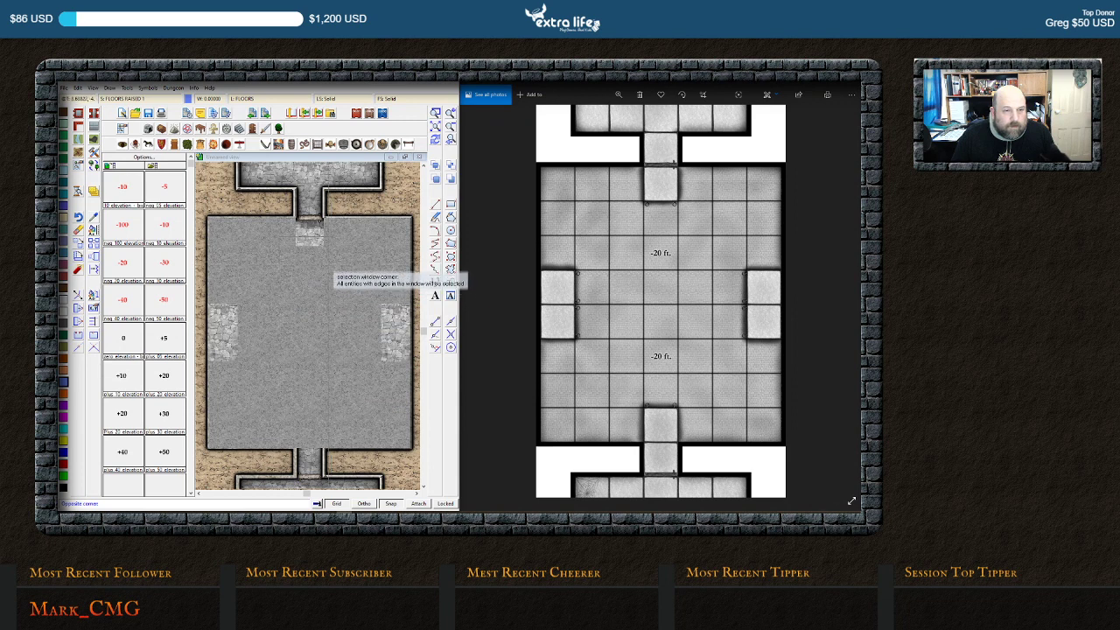
left_click(337, 285)
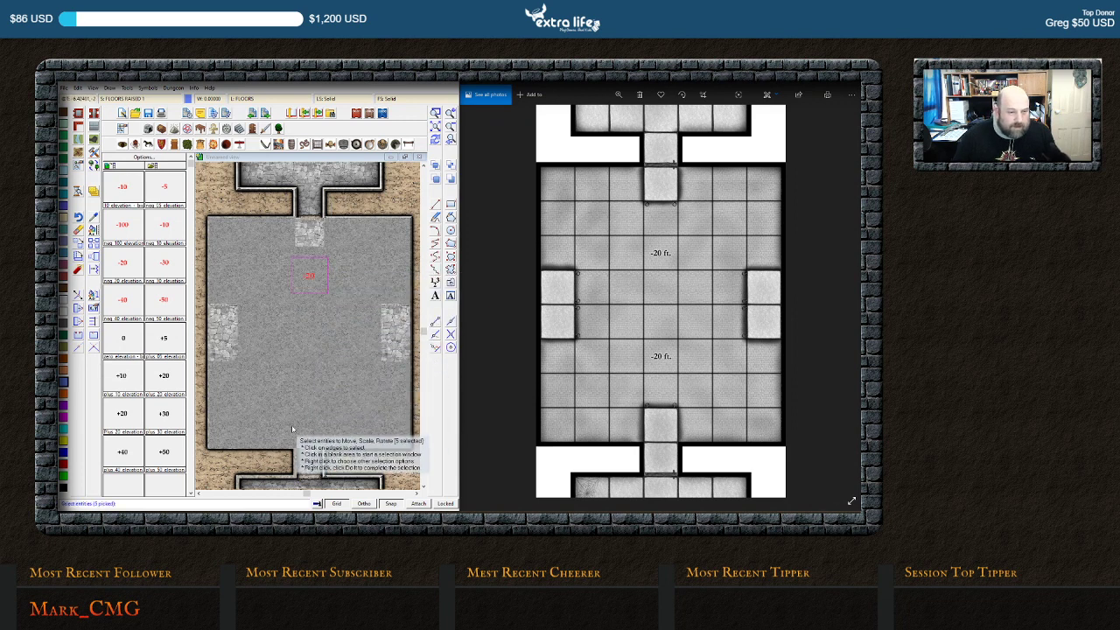
left_click(323, 422)
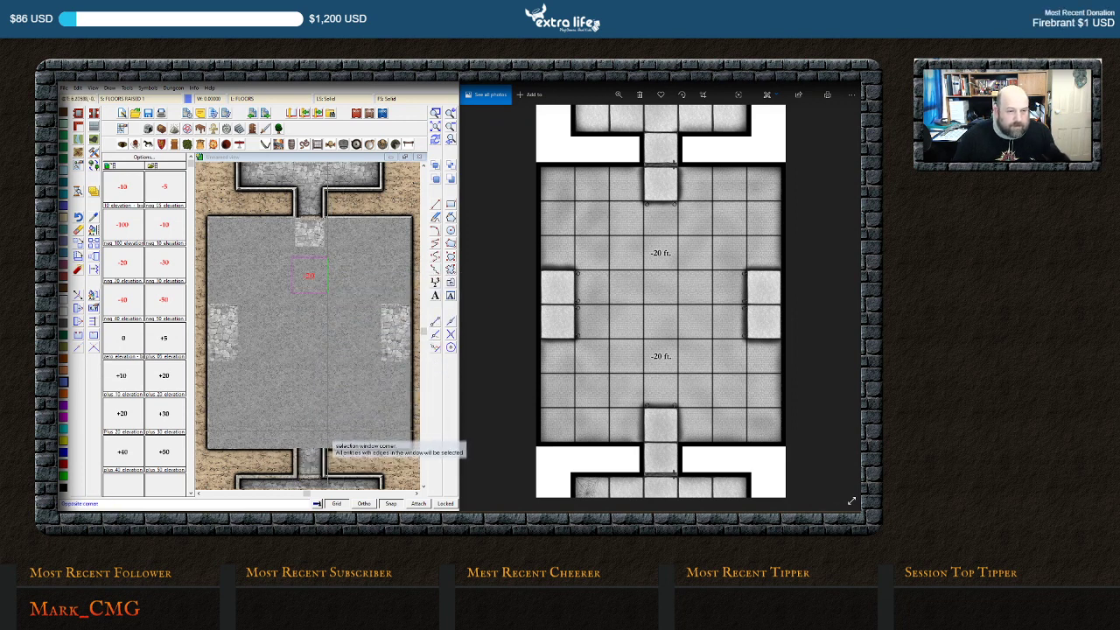
left_click(327, 429)
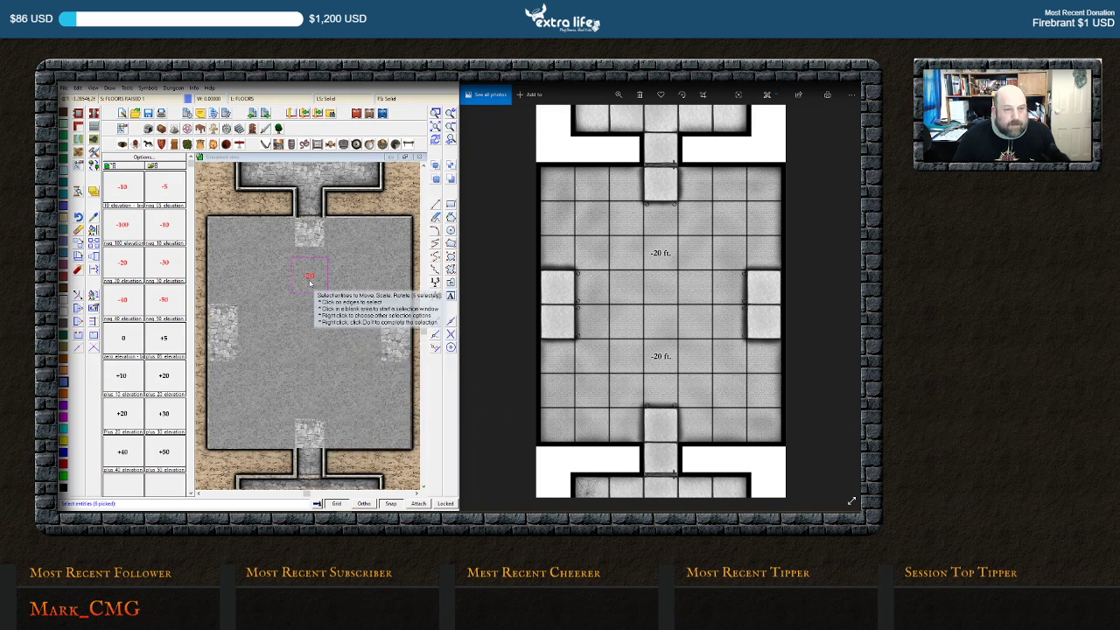
left_click(309, 278)
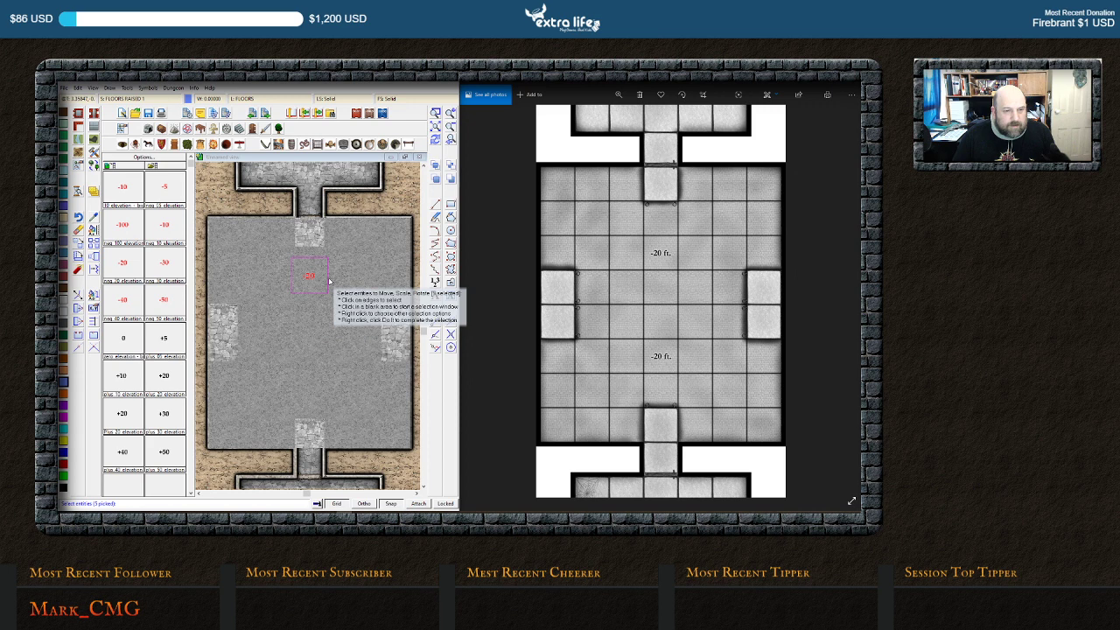
left_click(331, 282)
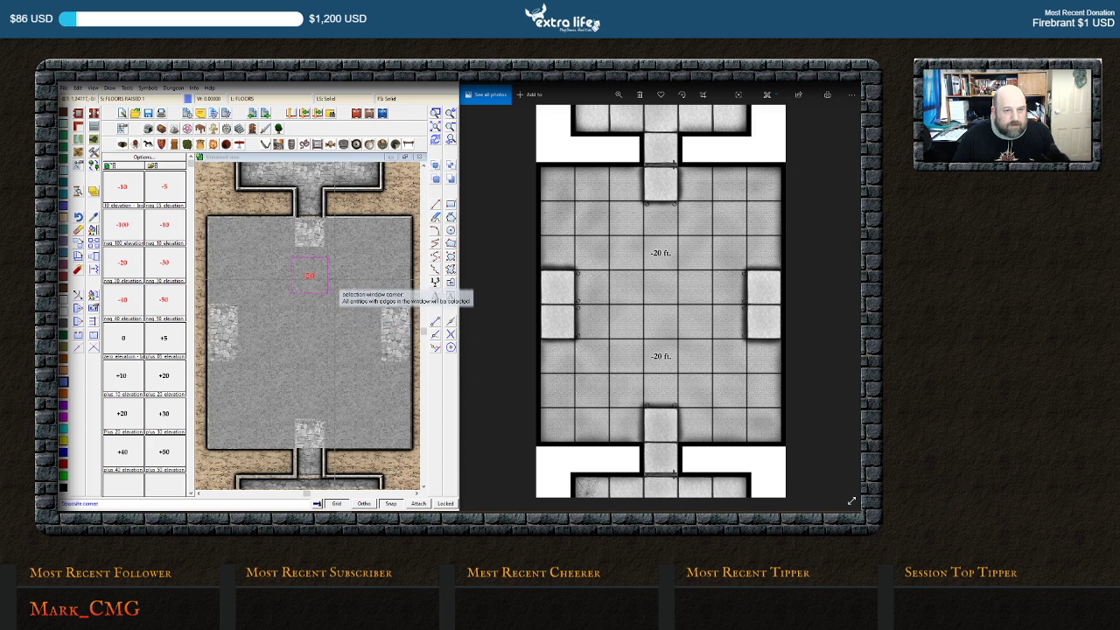
left_click(339, 290)
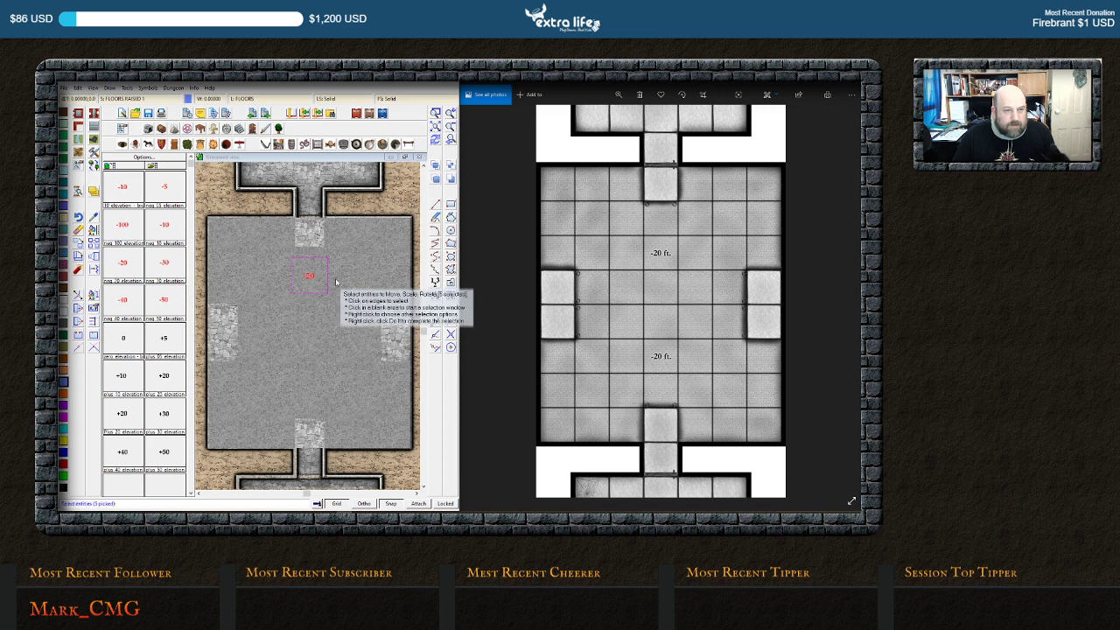
left_click(411, 250)
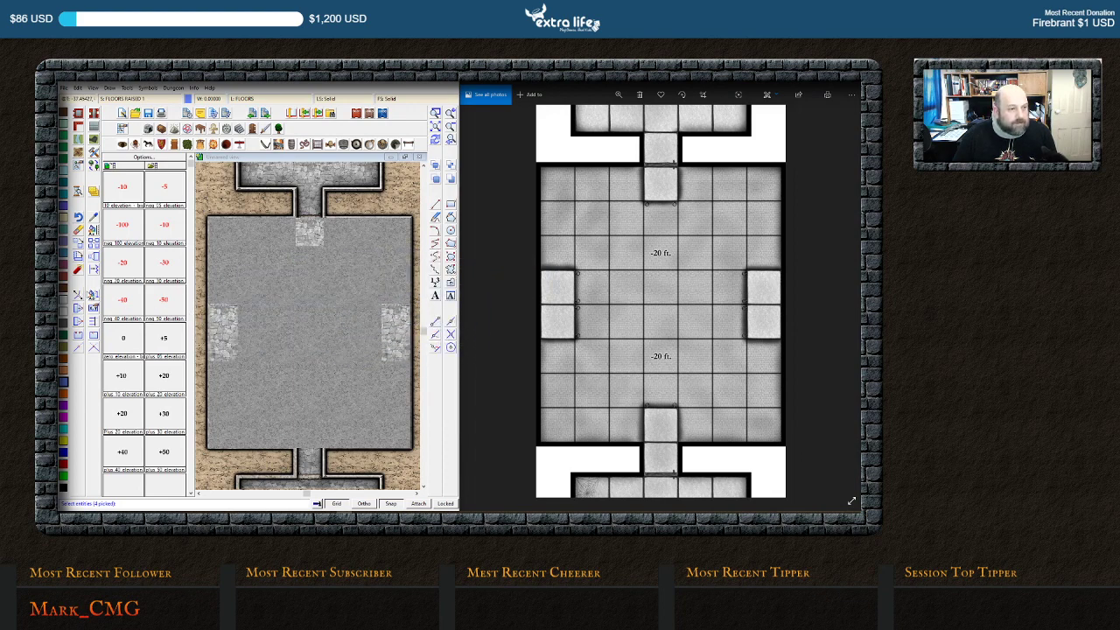
left_click(98, 296)
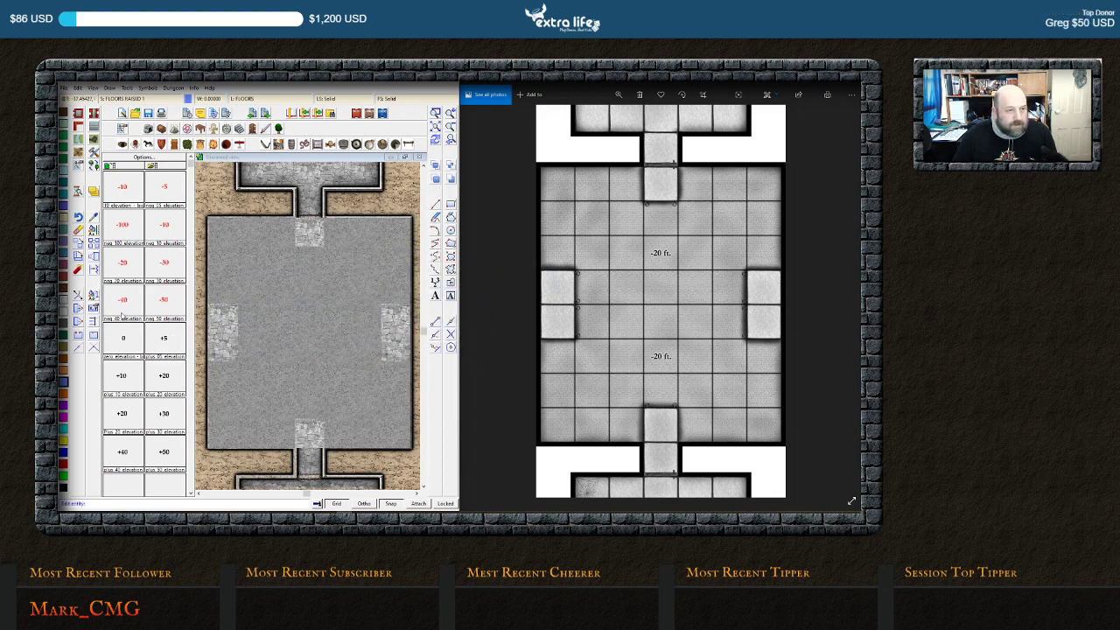
right_click(306, 430)
right_click(306, 429)
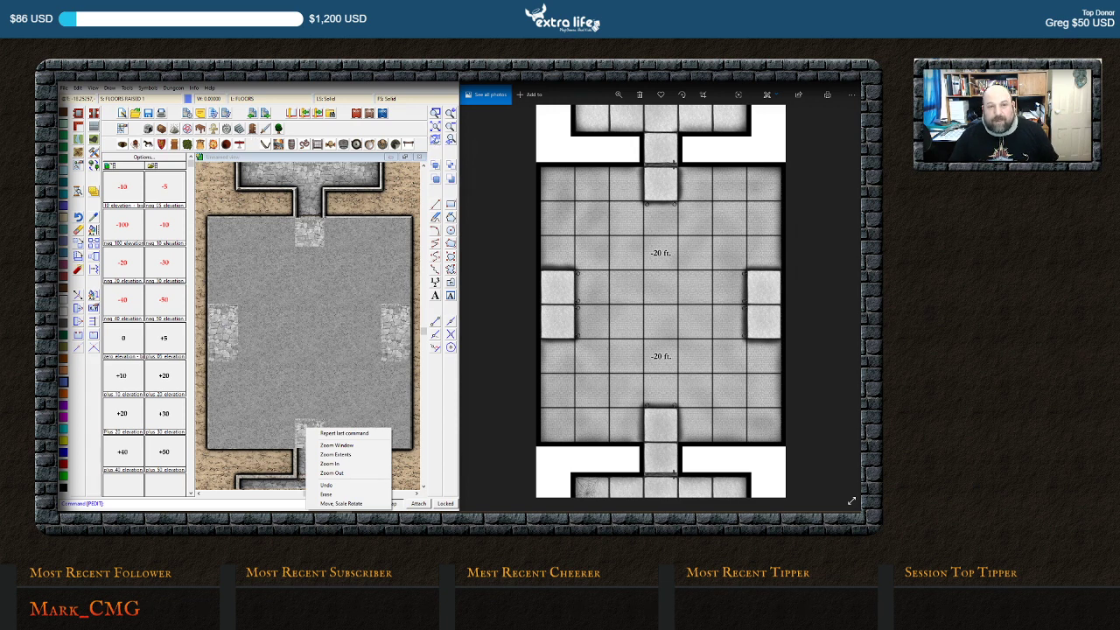
left_click(436, 140)
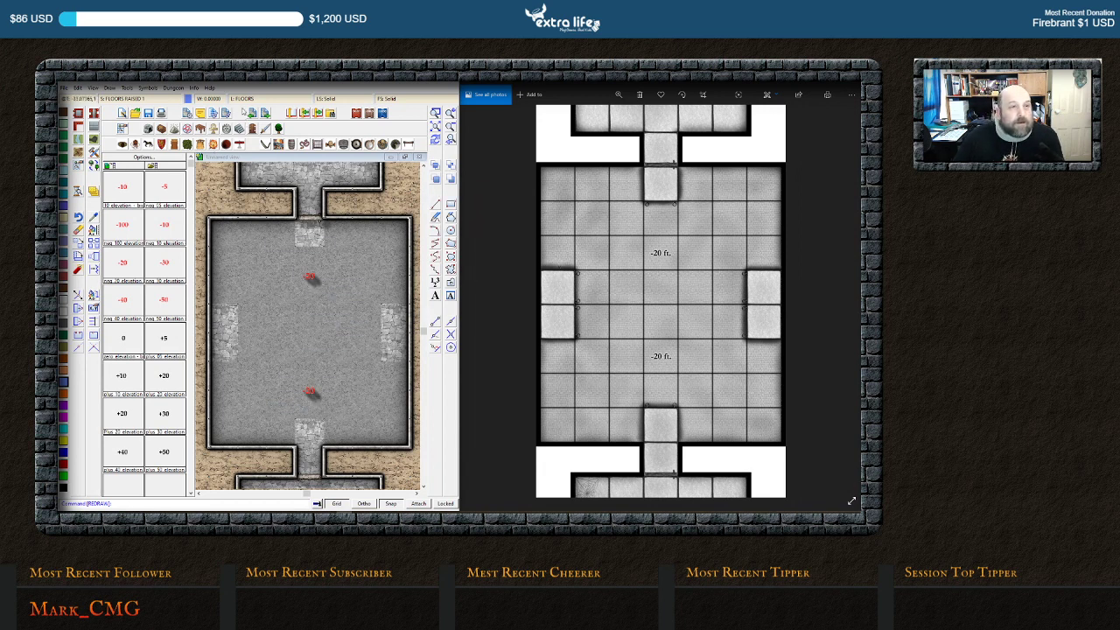
Hide all layers except the current FLOORS layer in the layer settings
left_click(243, 99)
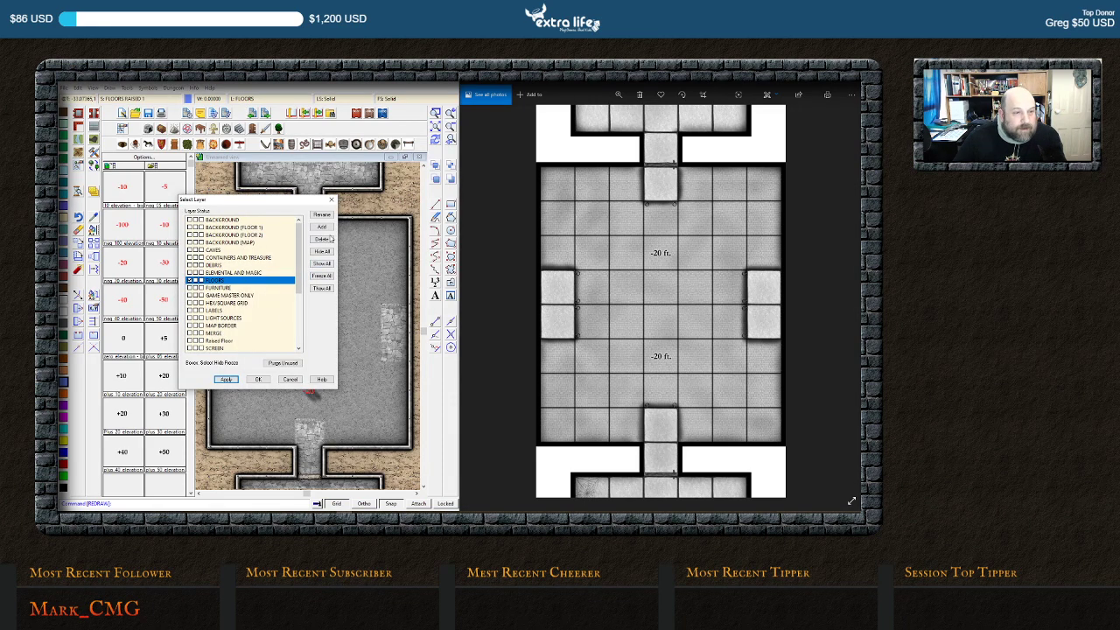
left_click(321, 252)
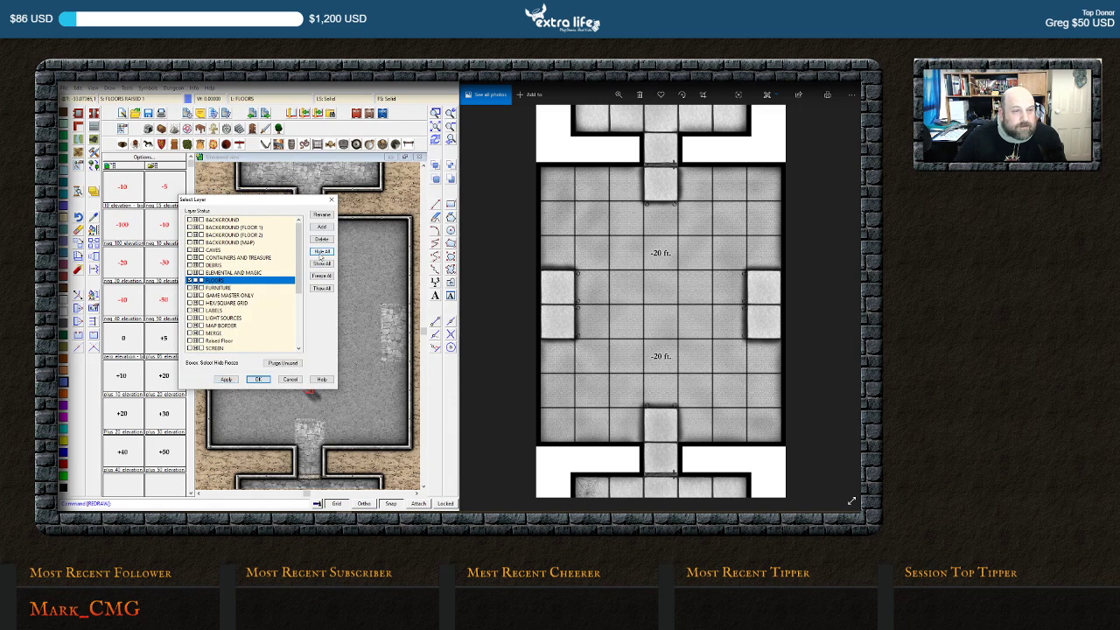
left_click(233, 380)
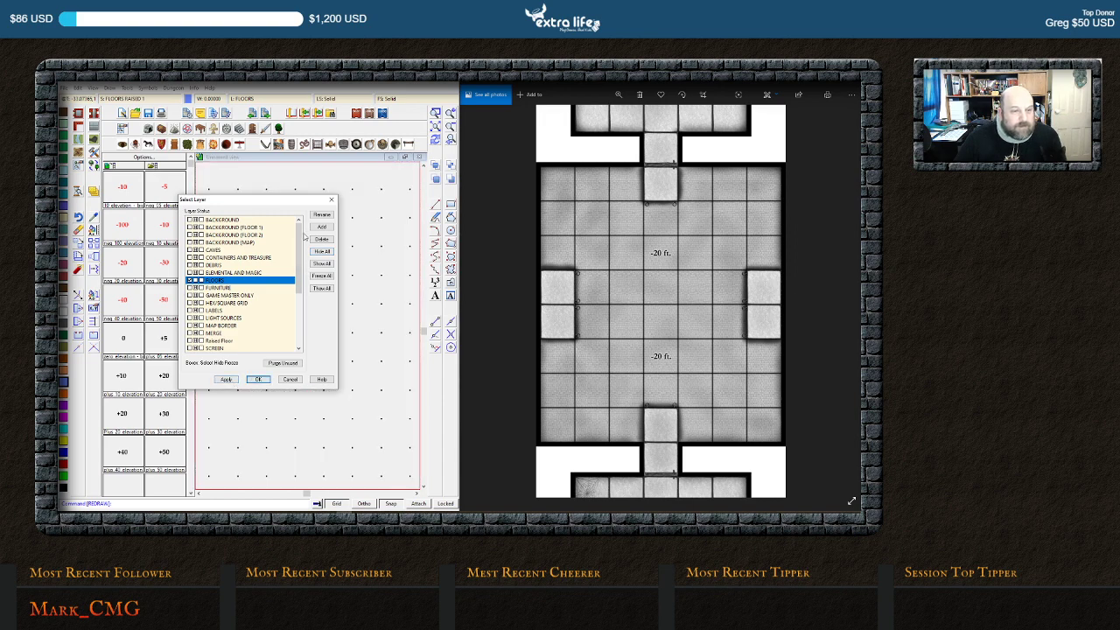
left_click_drag(249, 205, 495, 201)
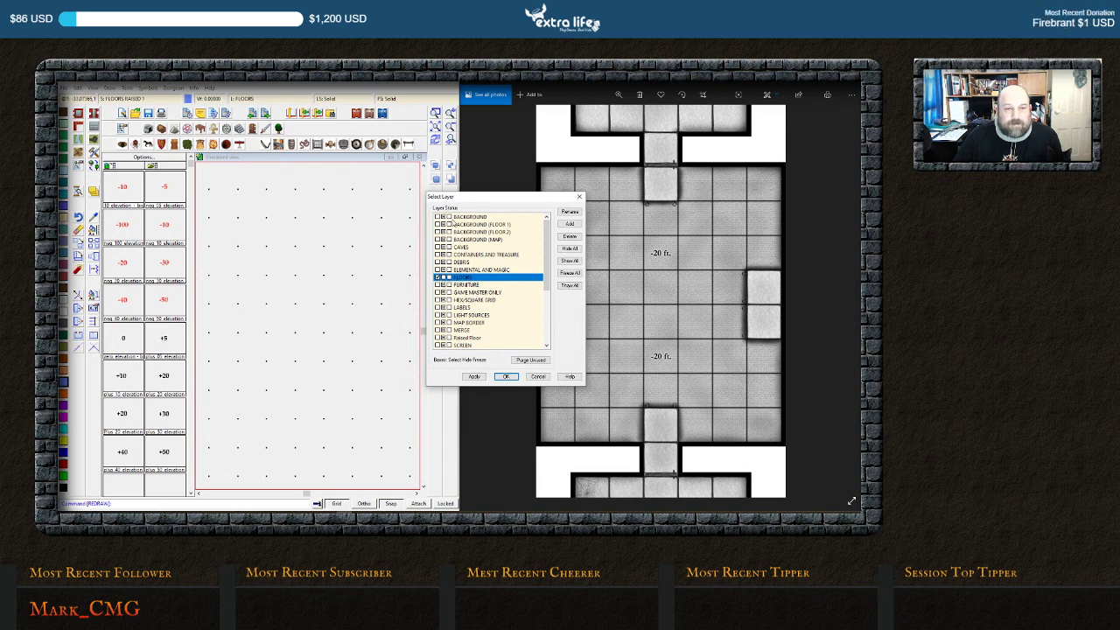
left_click(437, 277)
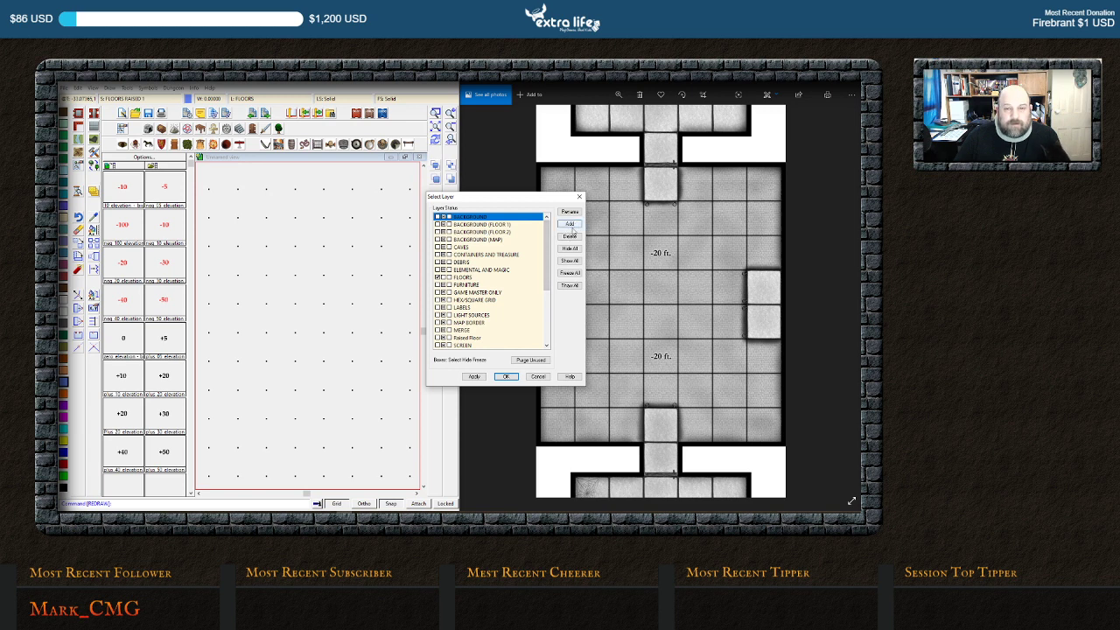
left_click(569, 249)
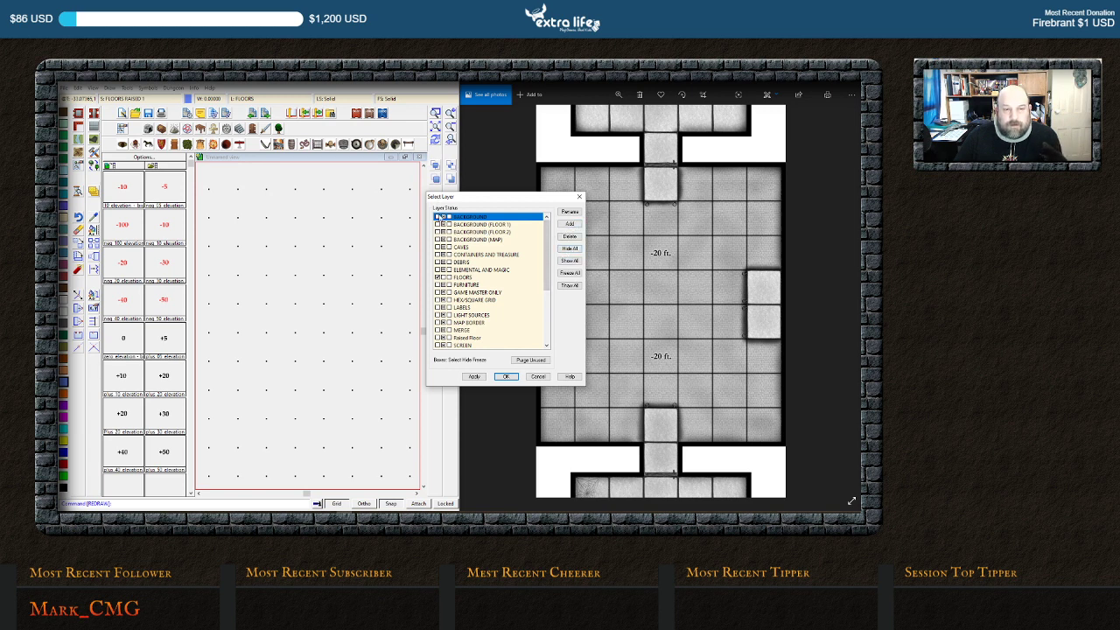
Show the BACKGROUND, BACKGROUND (FLOOR 1) and BACKGROUND (FLOOR 2) layers, make BACKGROUND current, and apply and close the layer settings
left_click(438, 216)
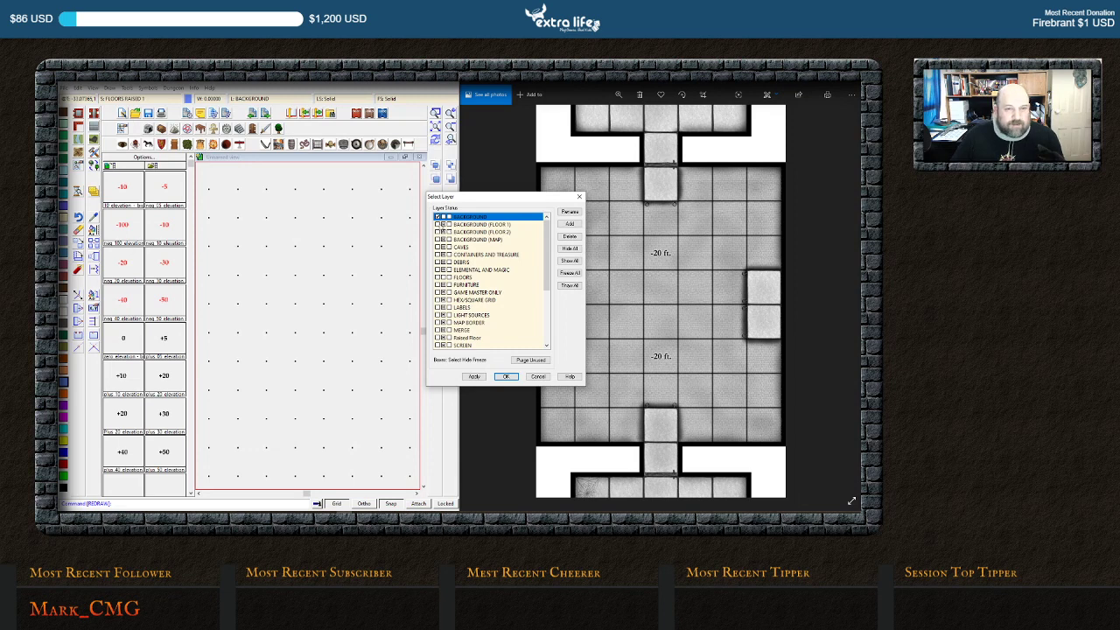
left_click(438, 224)
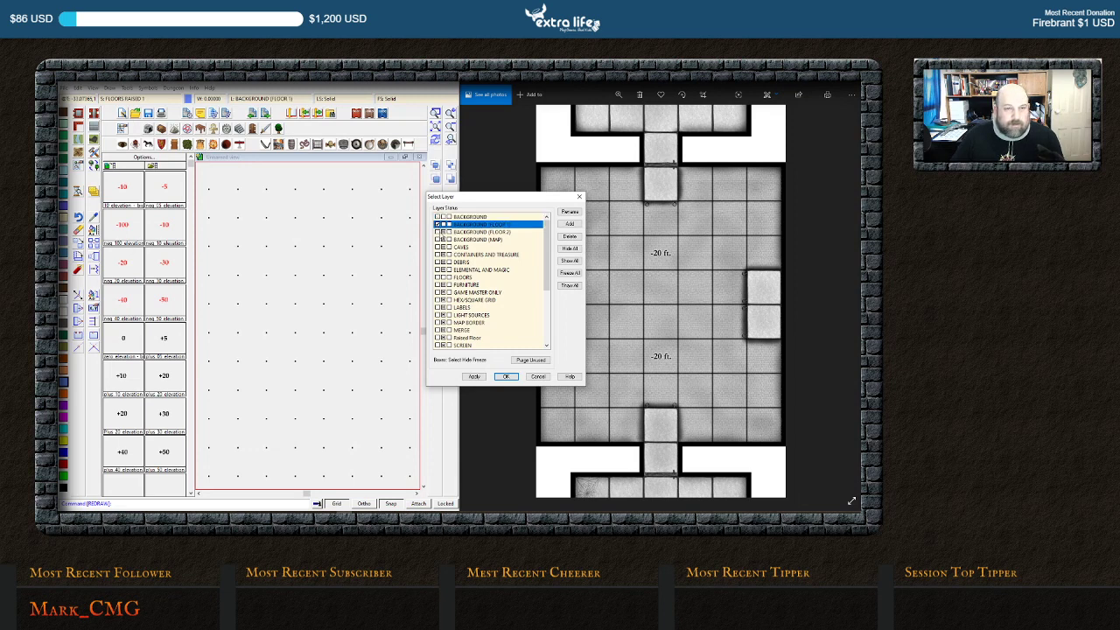
left_click(437, 232)
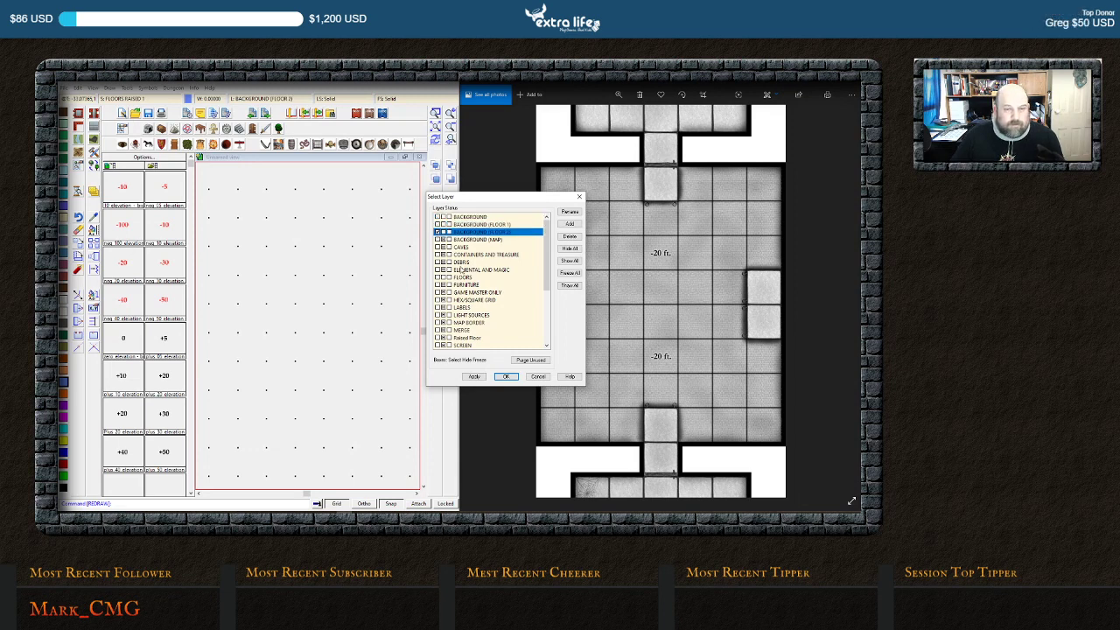
left_click(437, 216)
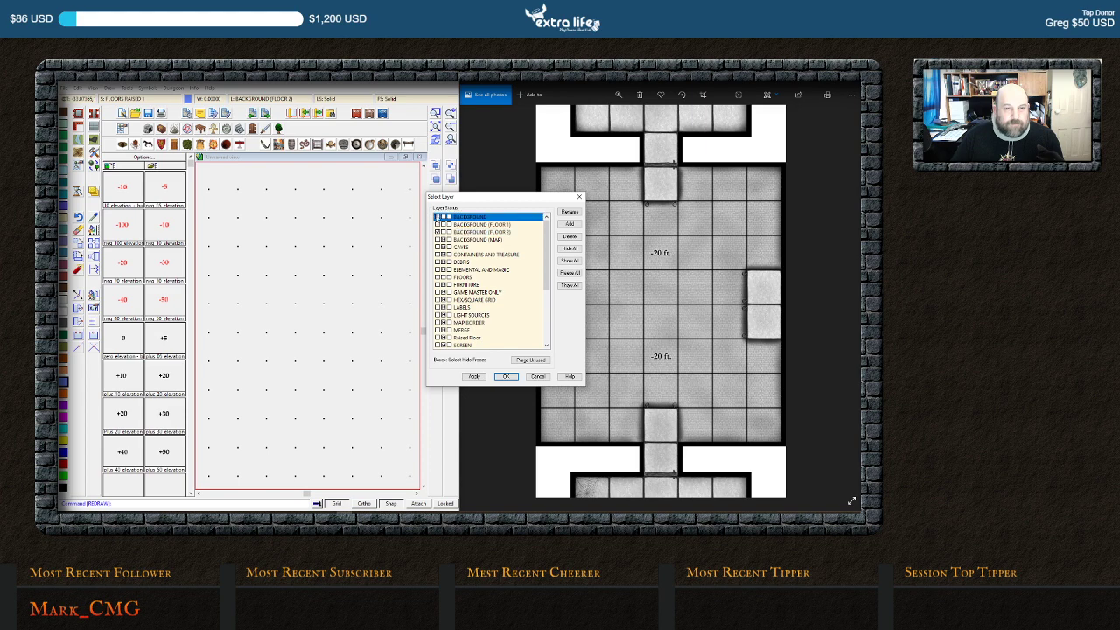
left_click(473, 376)
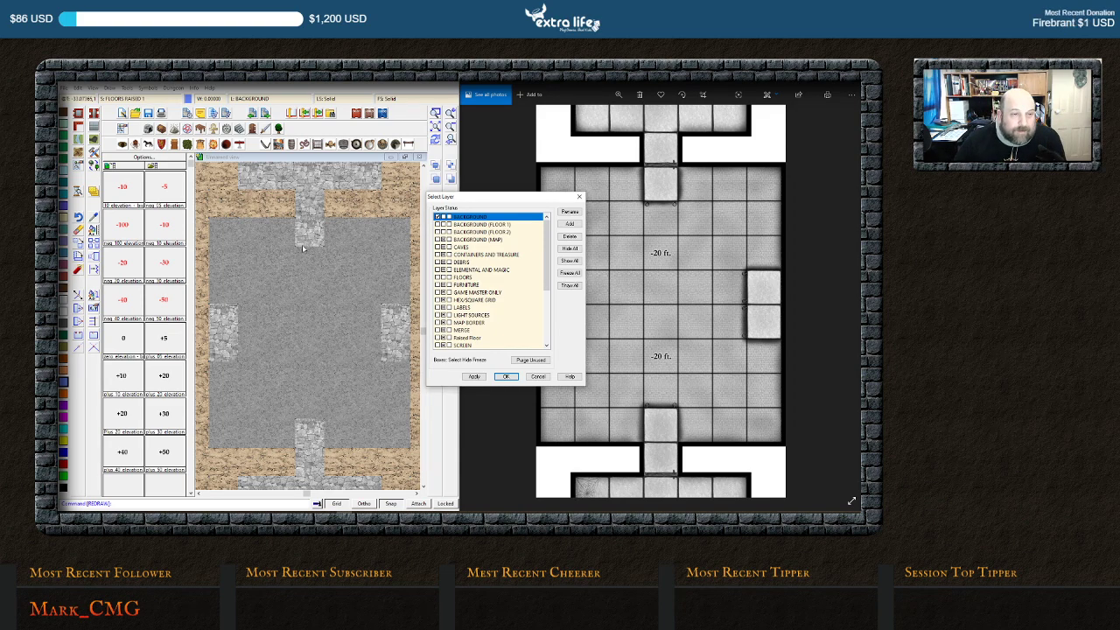
left_click(505, 376)
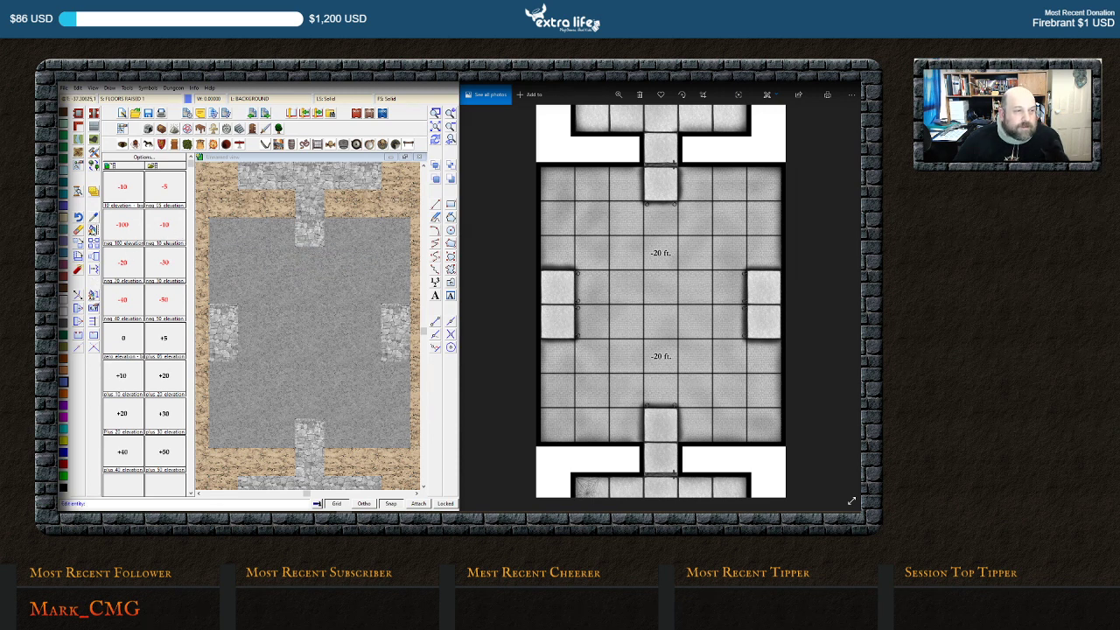
Change the sheet property of the large room's four stone platforms to FLOORS RAISED 1, leaving the room's floor out of the selection
left_click(93, 229)
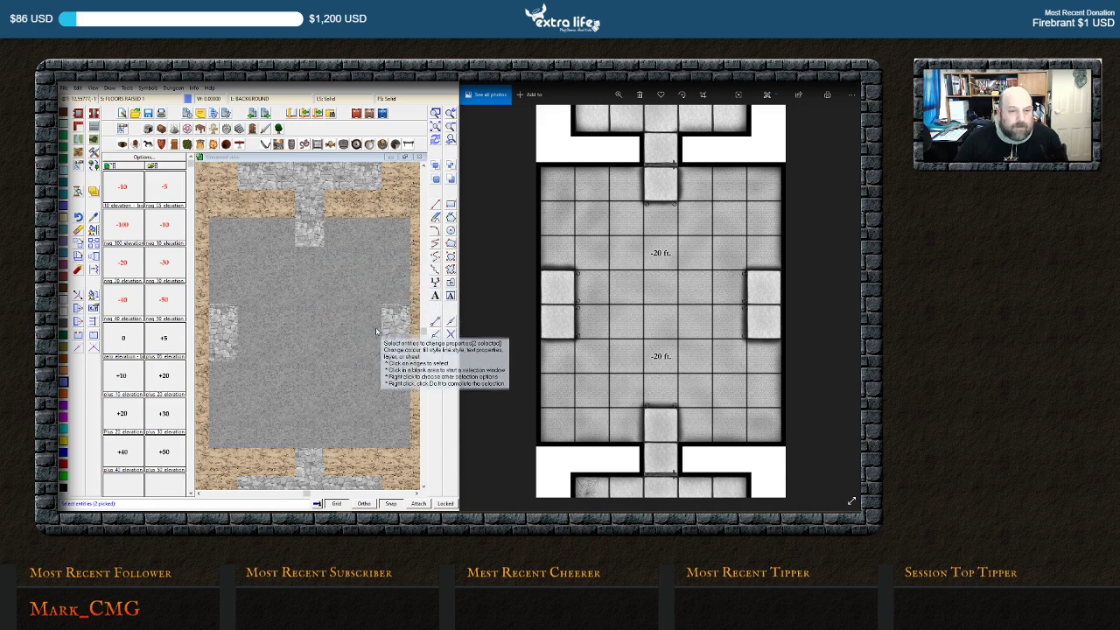
left_click(382, 324)
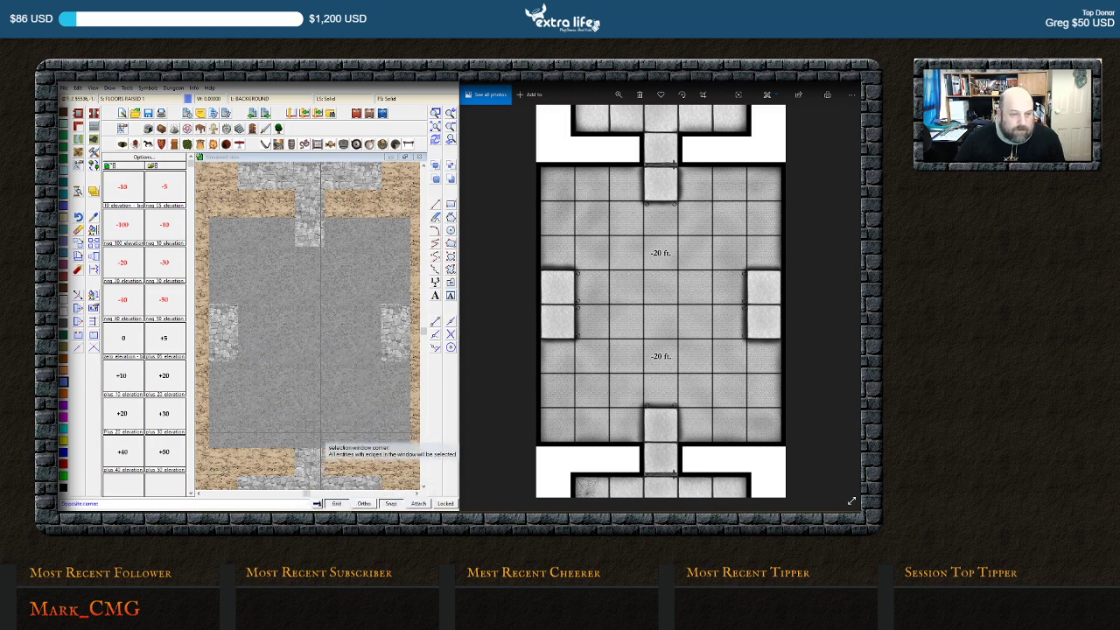
left_click(323, 435)
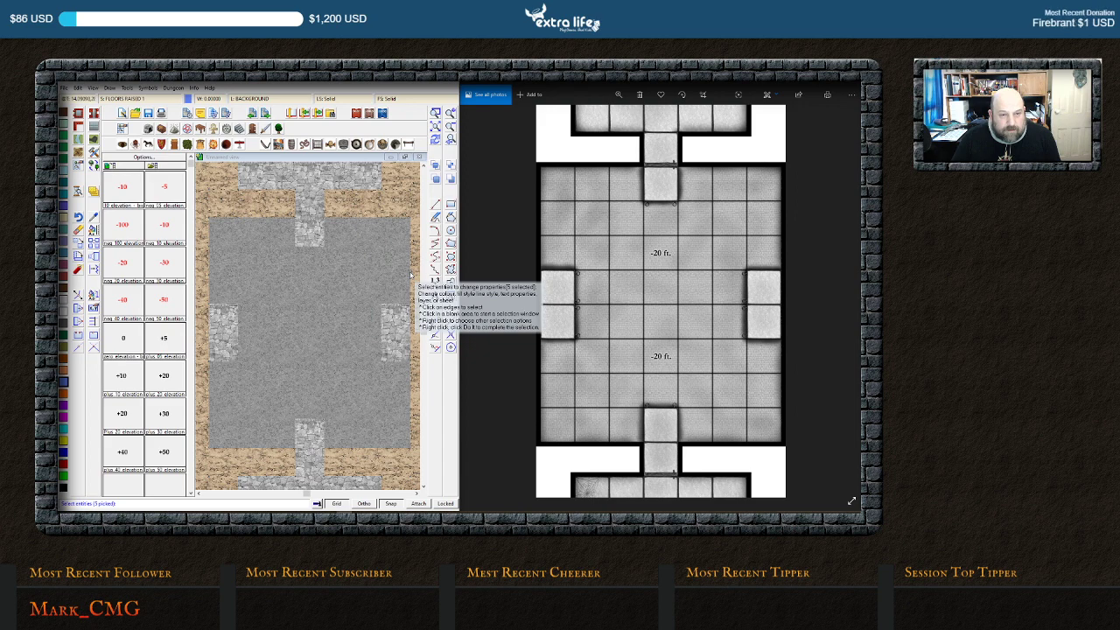
left_click(410, 285)
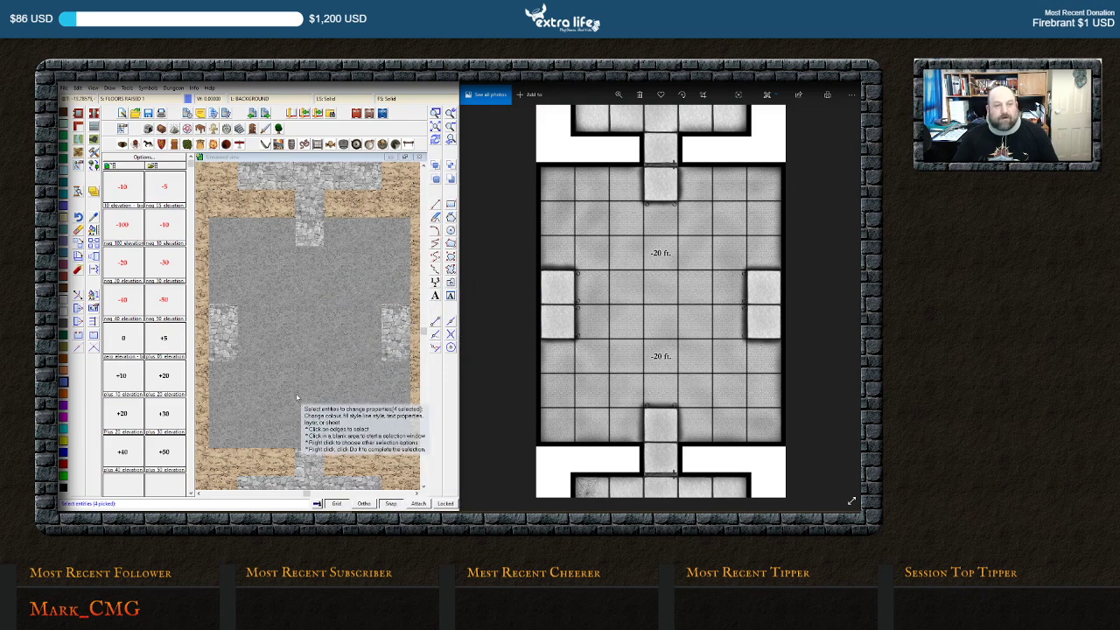
right_click(305, 234)
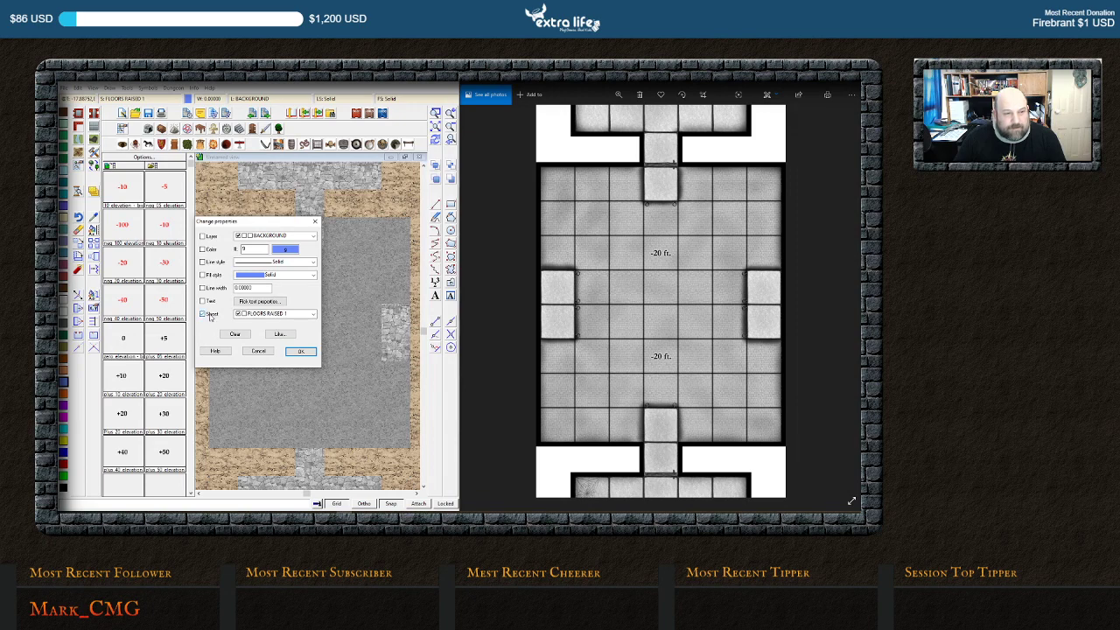
left_click(299, 351)
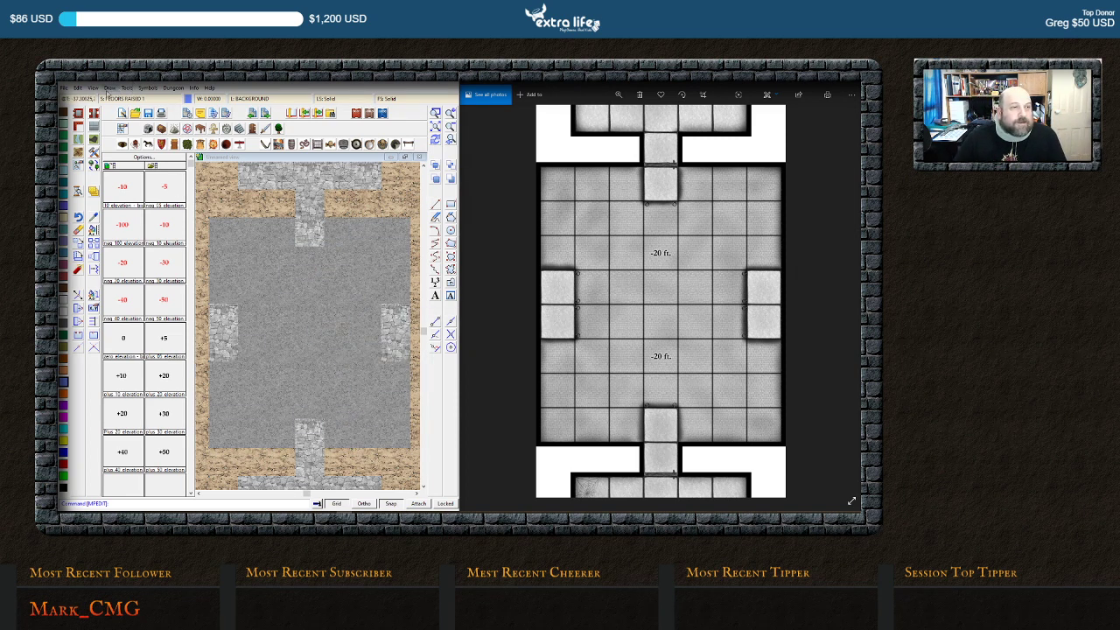
left_click(111, 87)
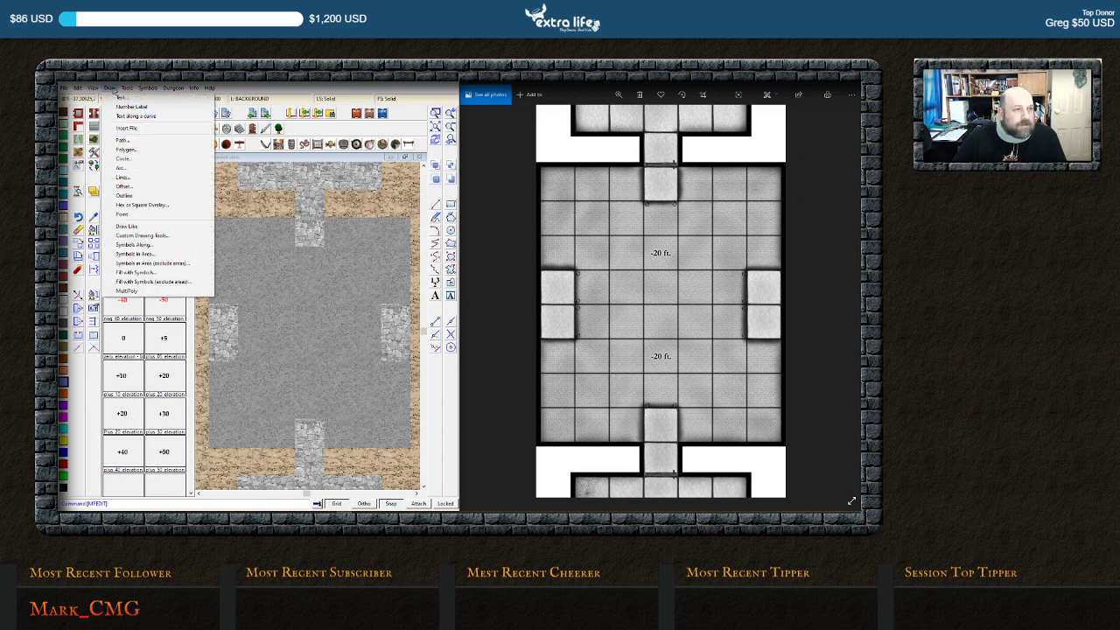
mouse_move(130, 93)
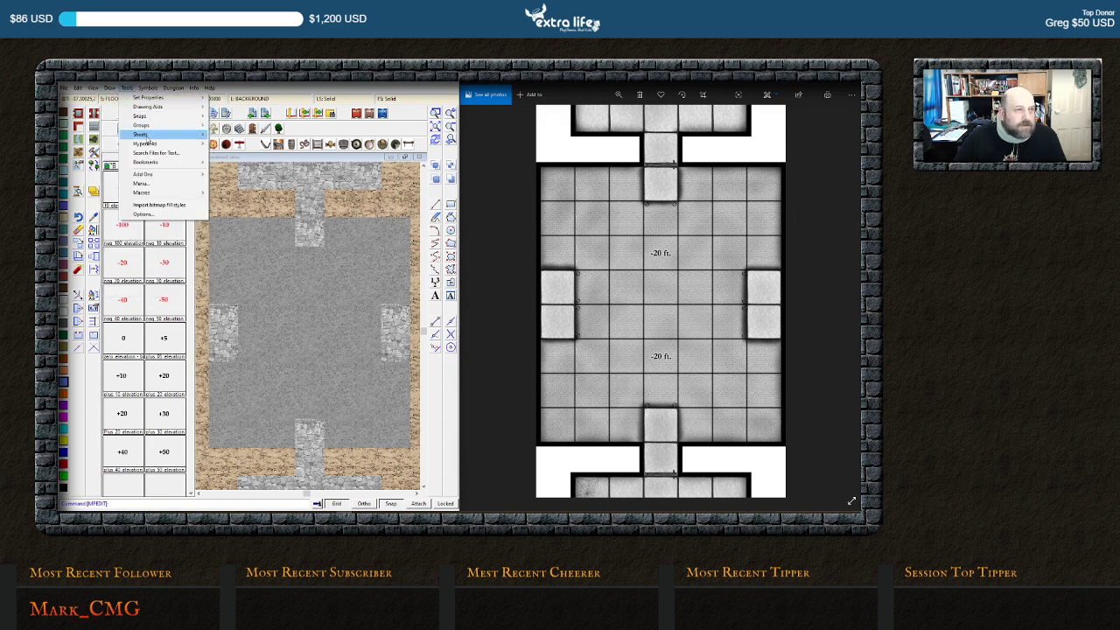
mouse_move(172, 130)
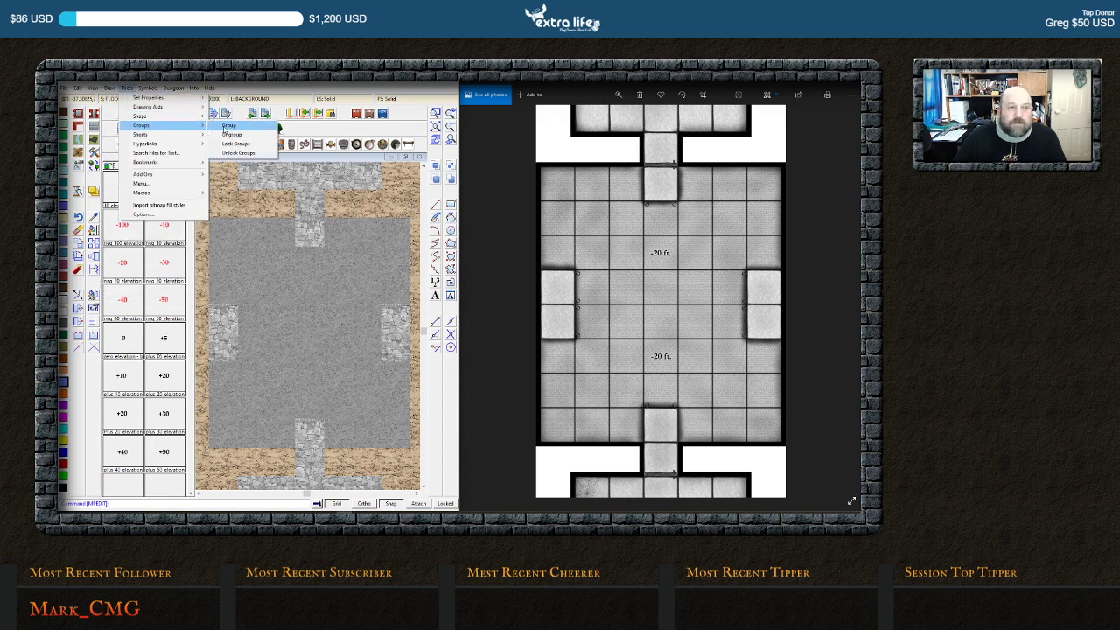
left_click(282, 101)
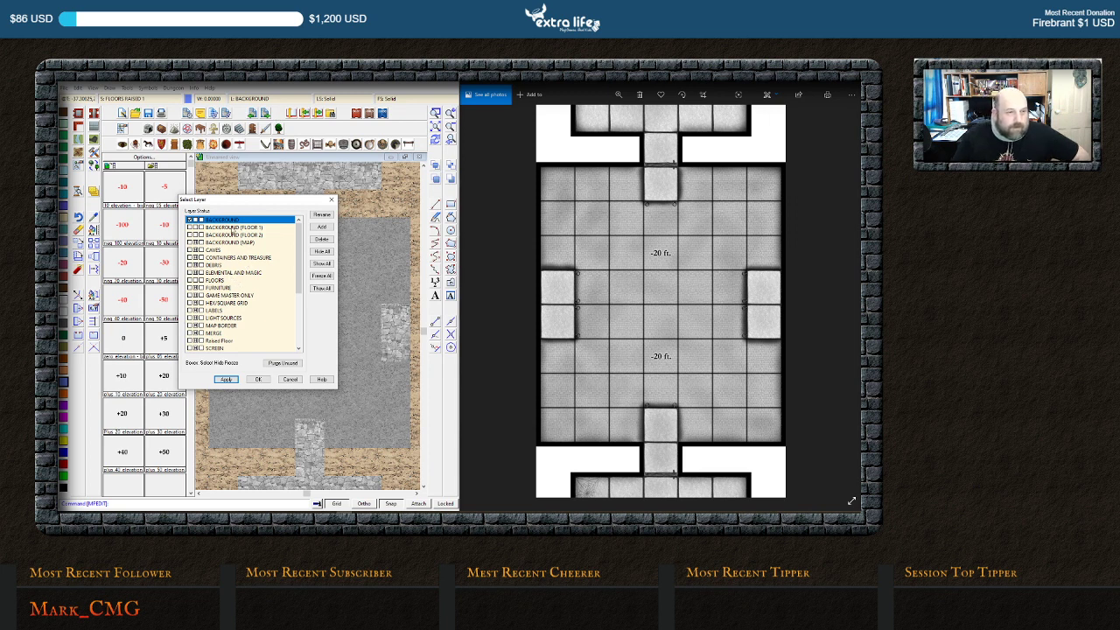
scroll(236, 272, "down", 1)
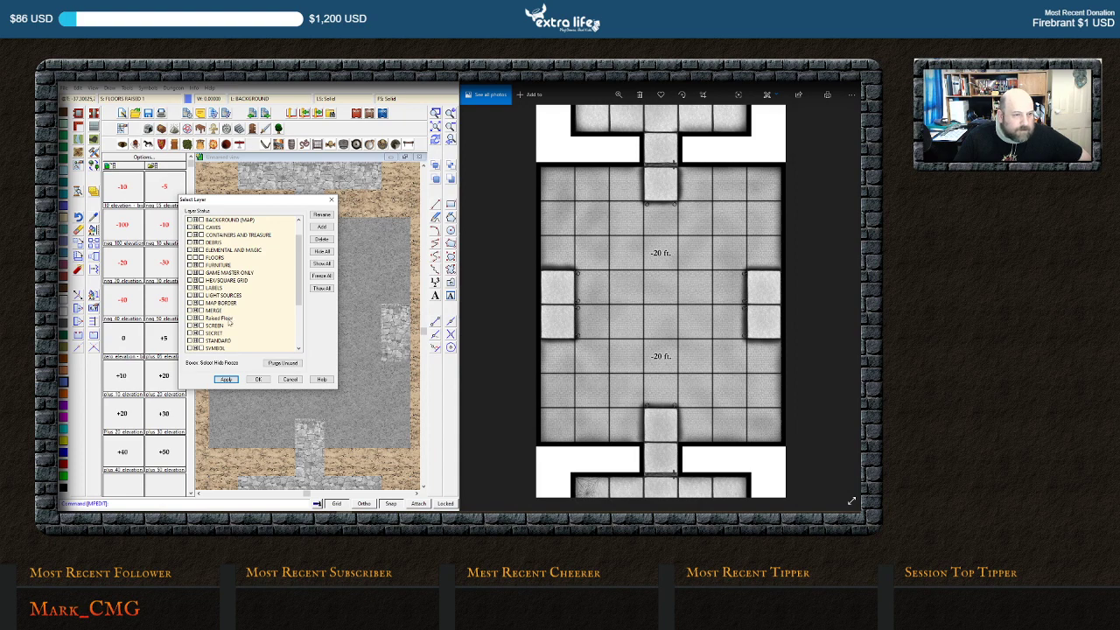
scroll(232, 310, "up", 1)
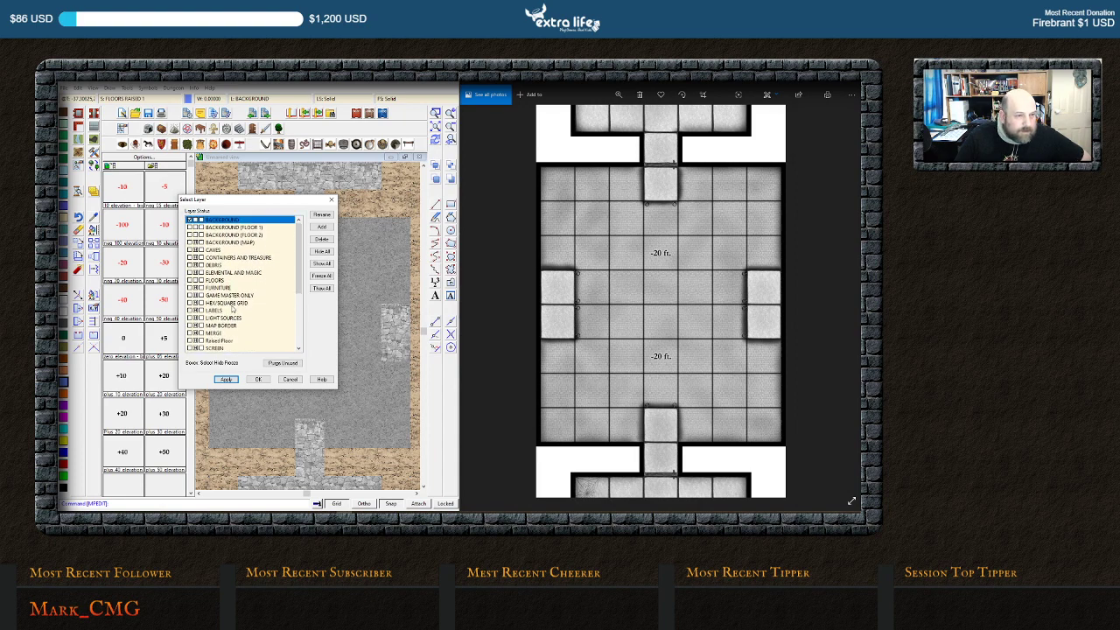
left_click(290, 379)
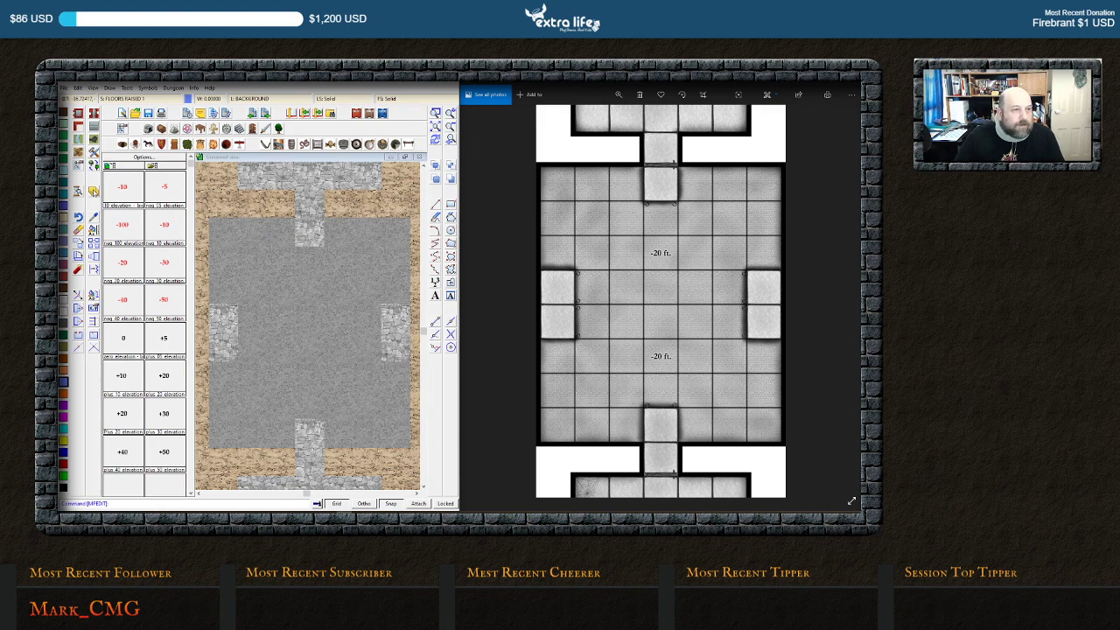
Review the sheet effects assigned to the FLOORS RAISED 1 and FLOORS sheets, keeping FLOORS RAISED 1 as the current sheet
left_click(93, 191)
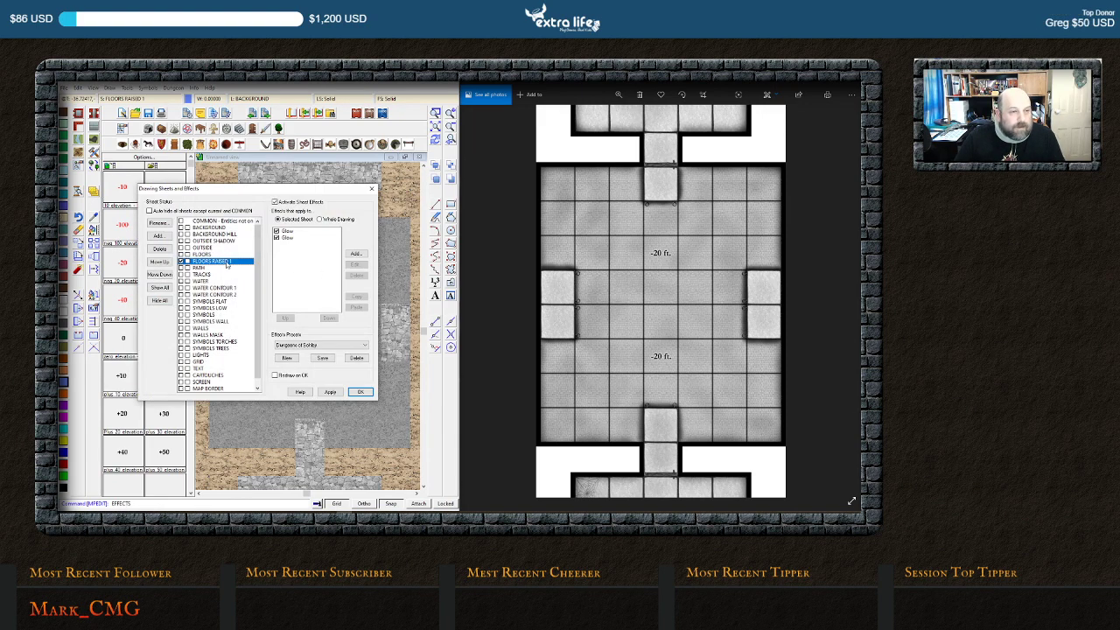
left_click(331, 393)
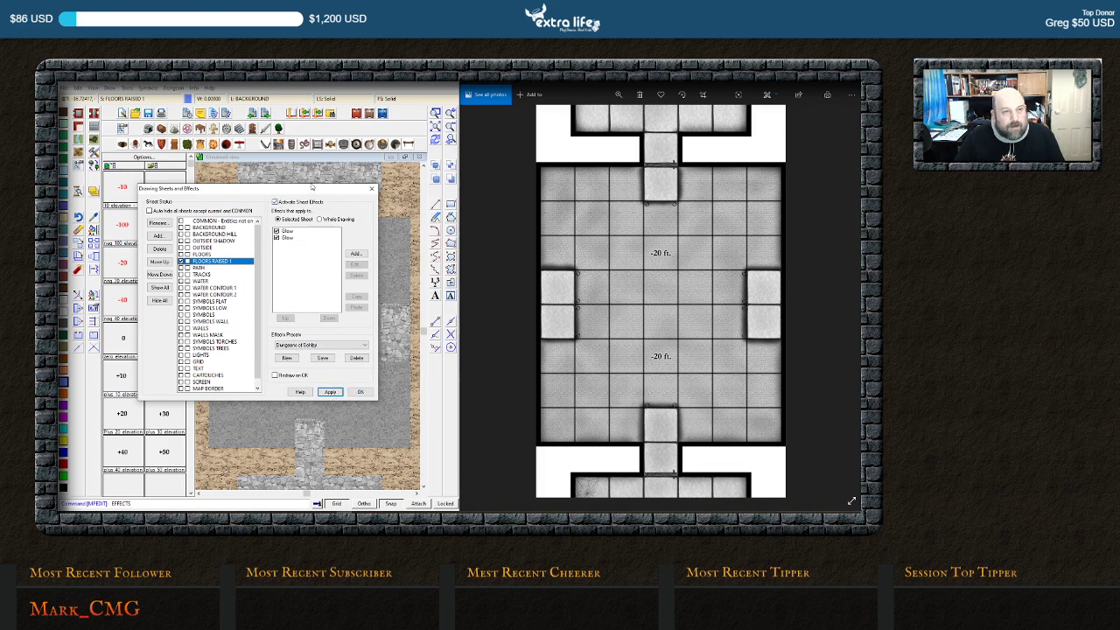
left_click_drag(308, 191, 598, 176)
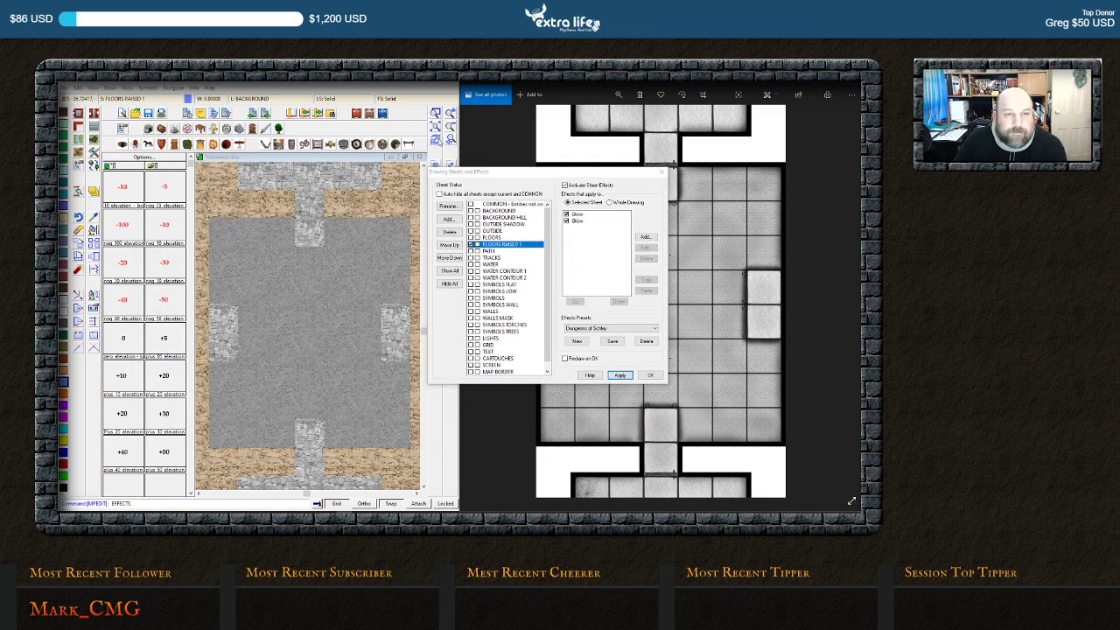
left_click(581, 214)
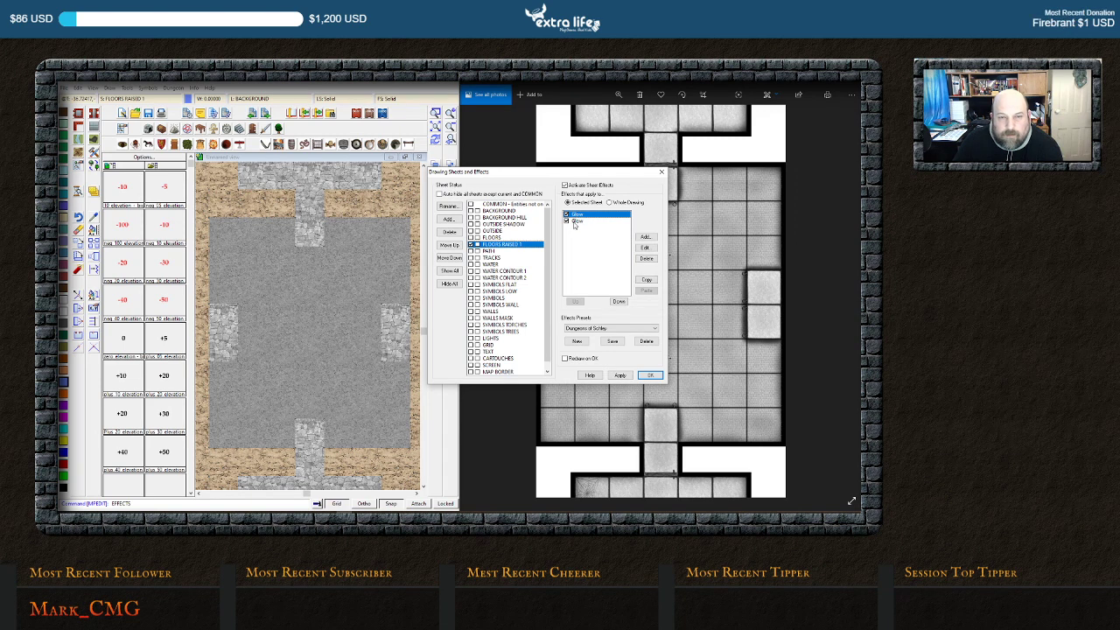
left_click(574, 222)
left_click(491, 237)
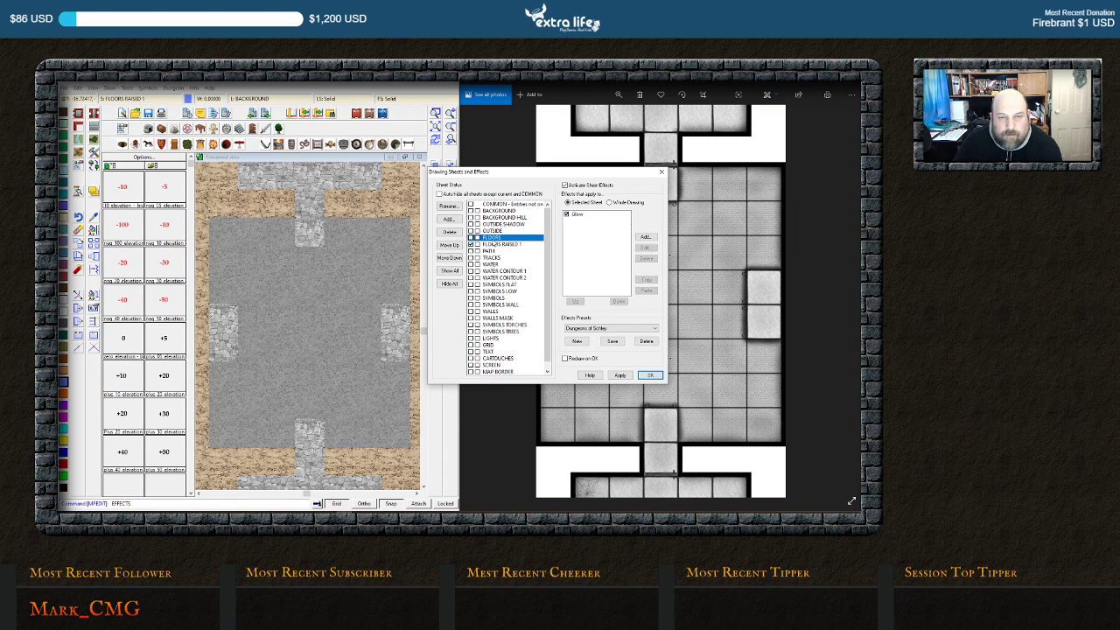
left_click(494, 244)
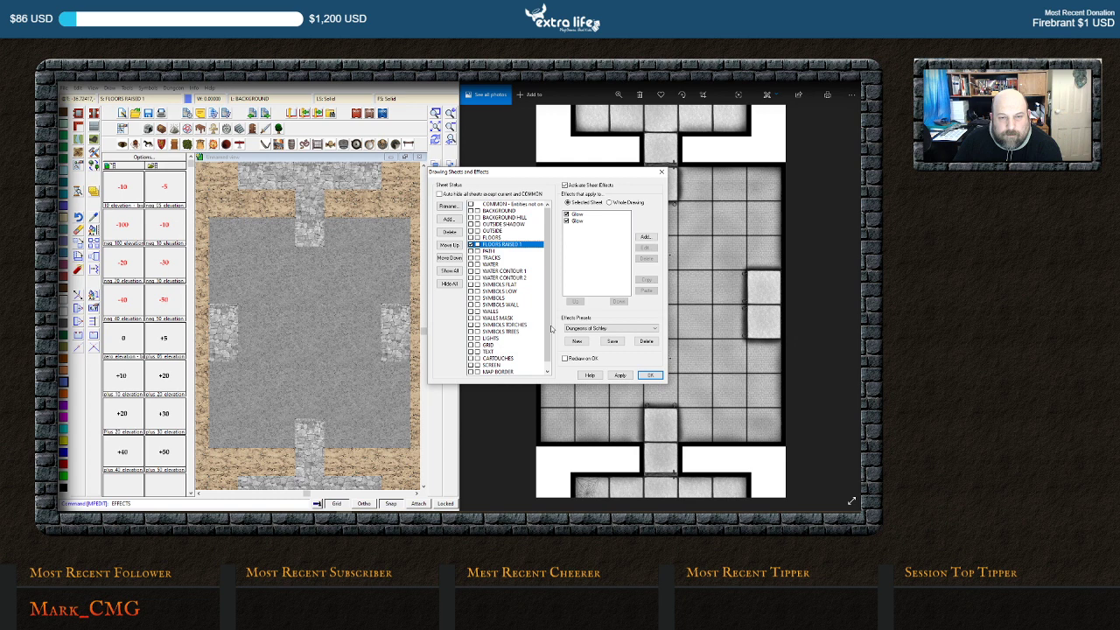
left_click(620, 375)
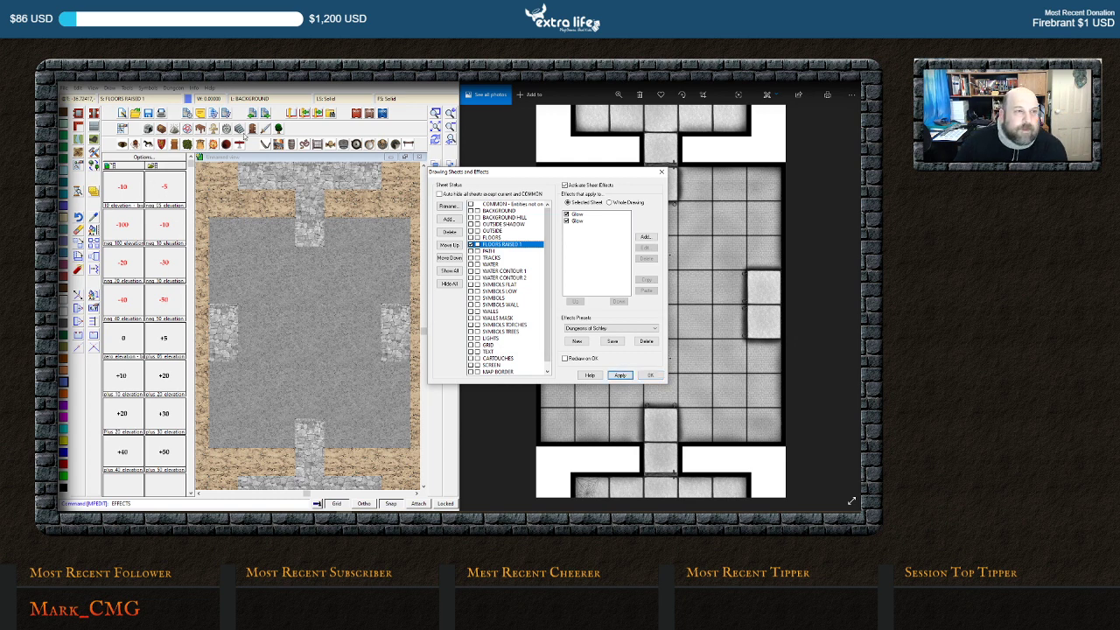
left_click(650, 376)
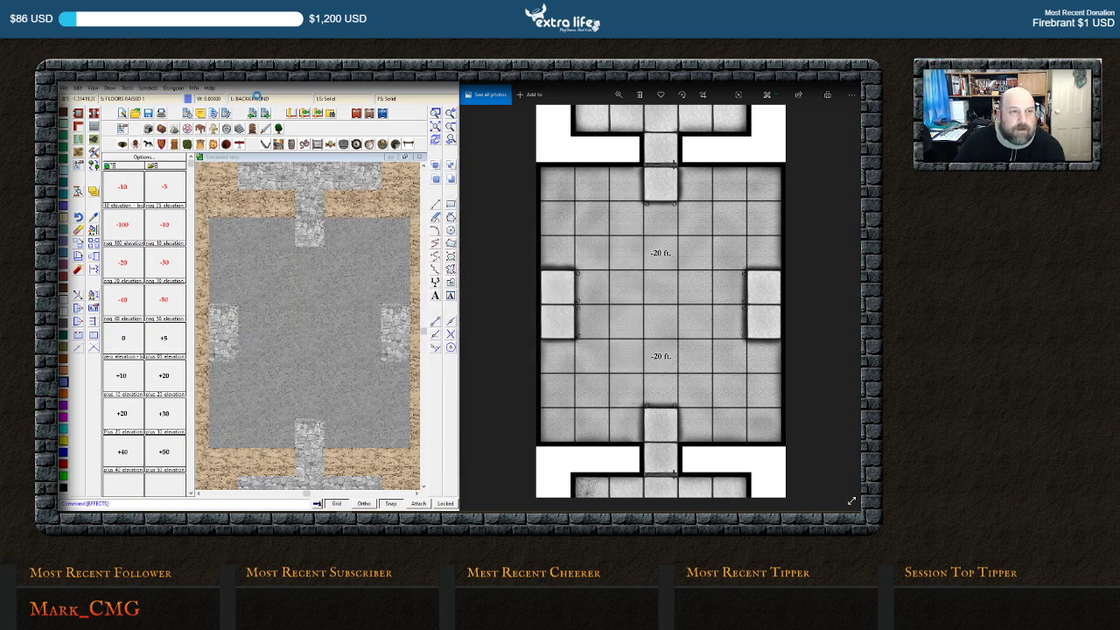
Show all layers in the layer settings, and apply and close them
left_click(257, 98)
left_click(323, 263)
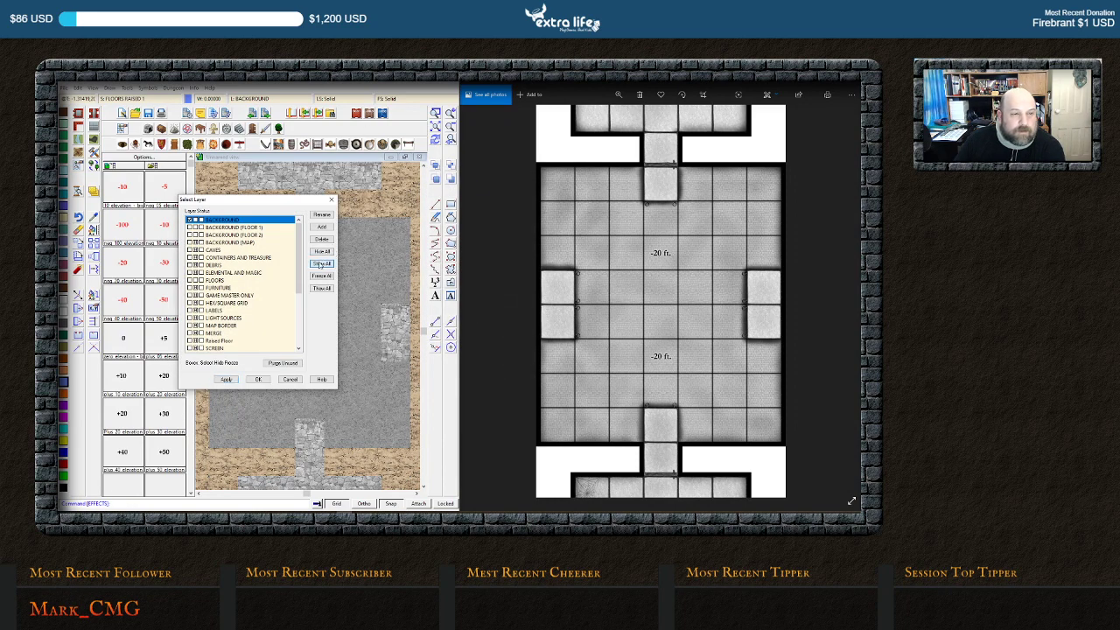
left_click(229, 380)
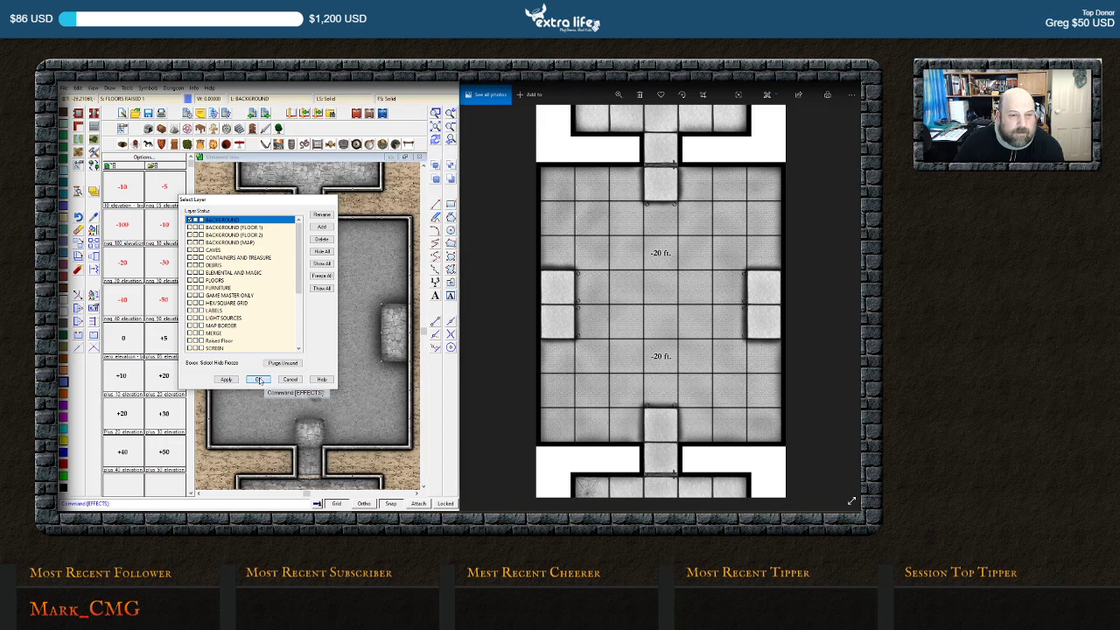
left_click(259, 380)
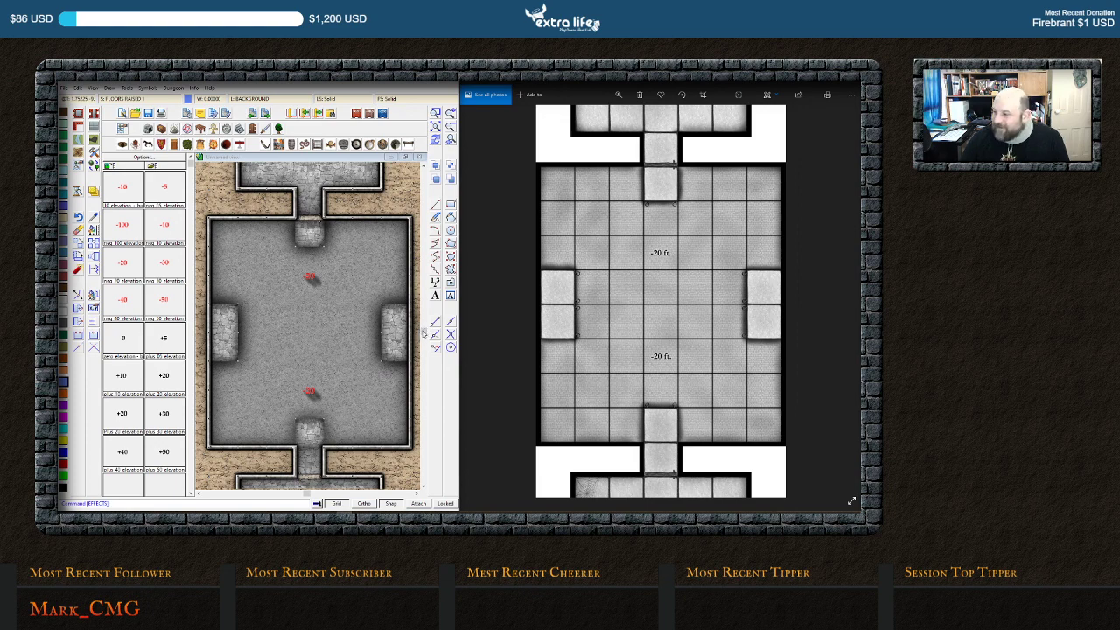
Examine the rooms north of the large room on both the map and the reference image, and check the FLOORS RAISED 1 sheet's effects
scroll(418, 315, "up", 3)
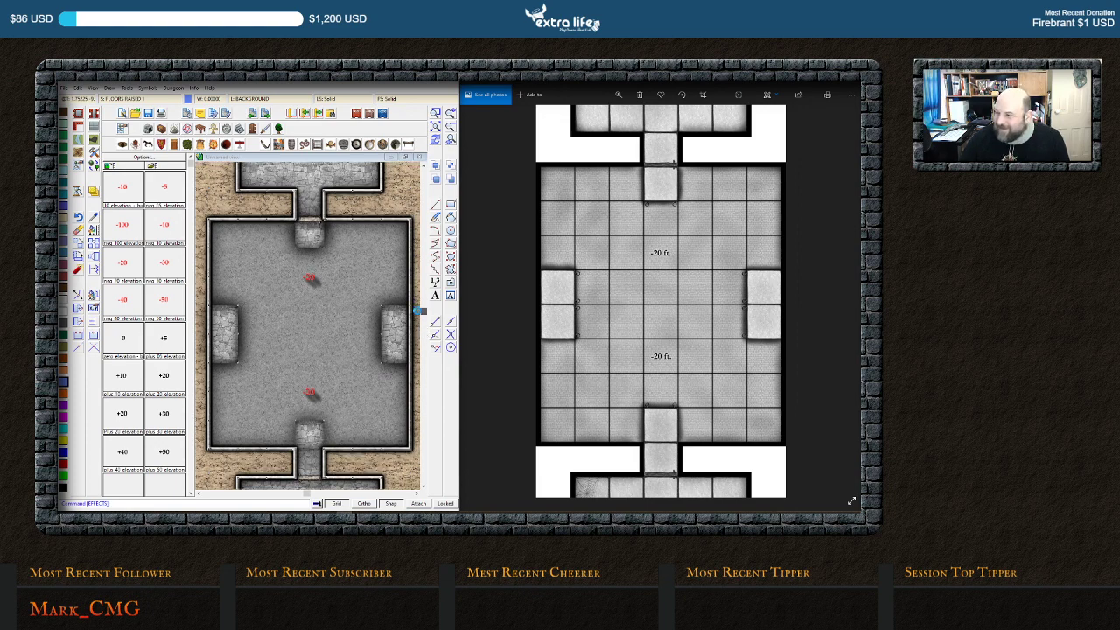
scroll(414, 296, "up", 1)
scroll(418, 302, "up", 2)
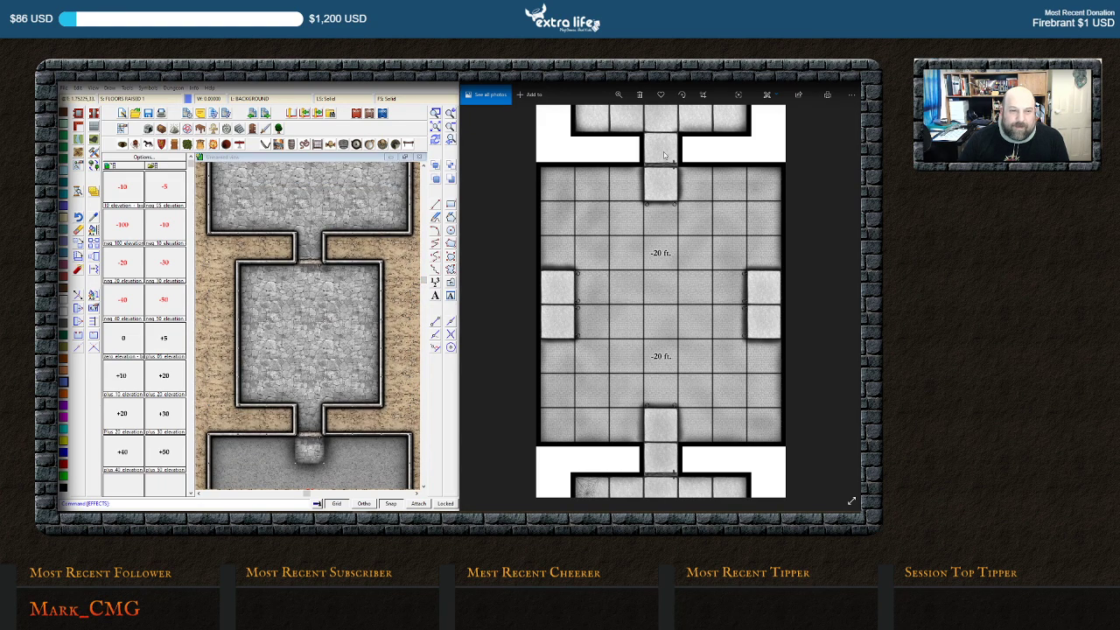
left_click_drag(667, 160, 623, 411)
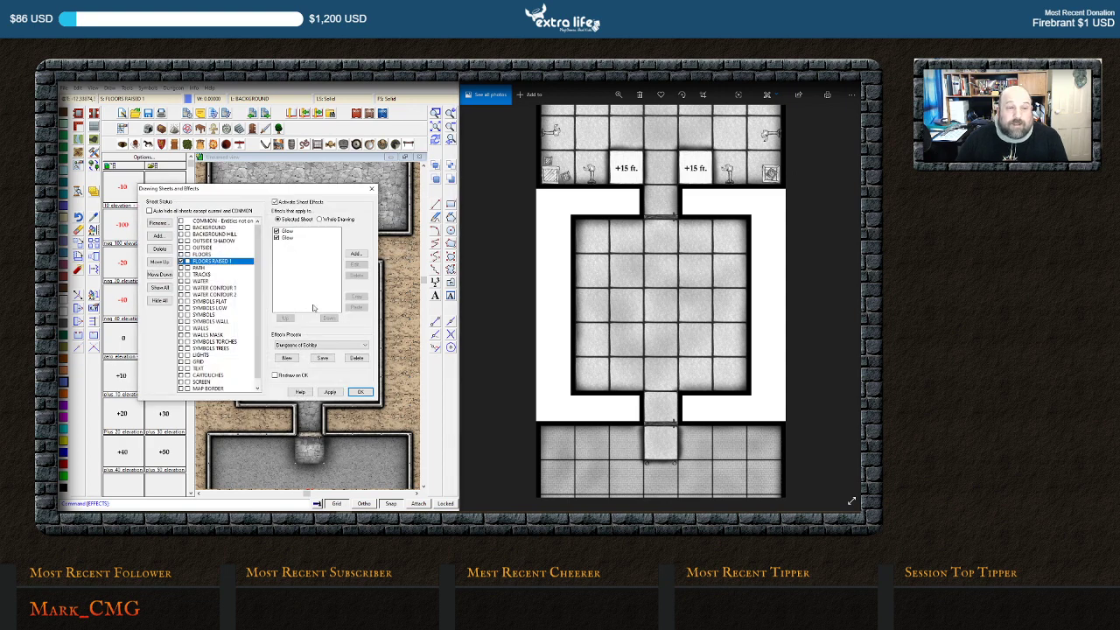
left_click(360, 393)
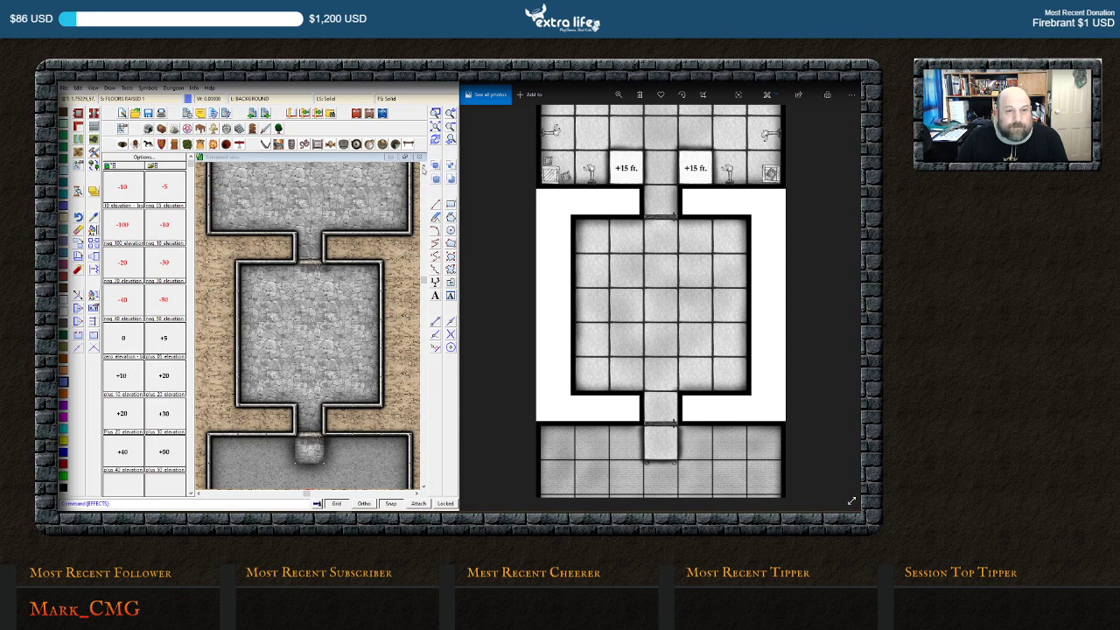
scroll(426, 168, "up", 10)
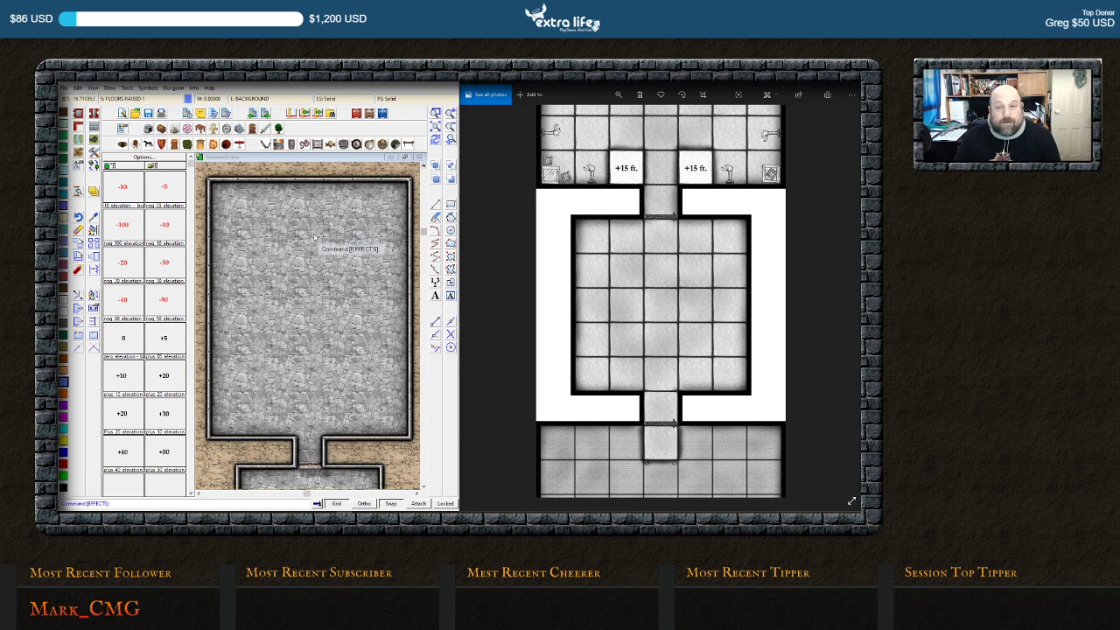
left_click_drag(652, 160, 679, 440)
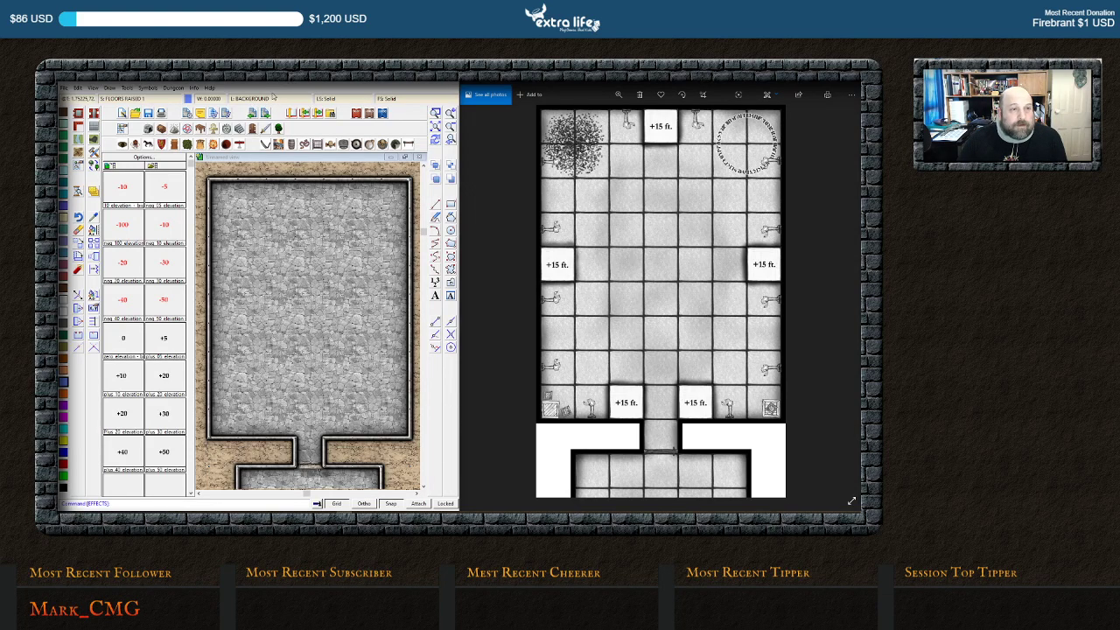
Make Raised Floor the current drawing layer
left_click(275, 101)
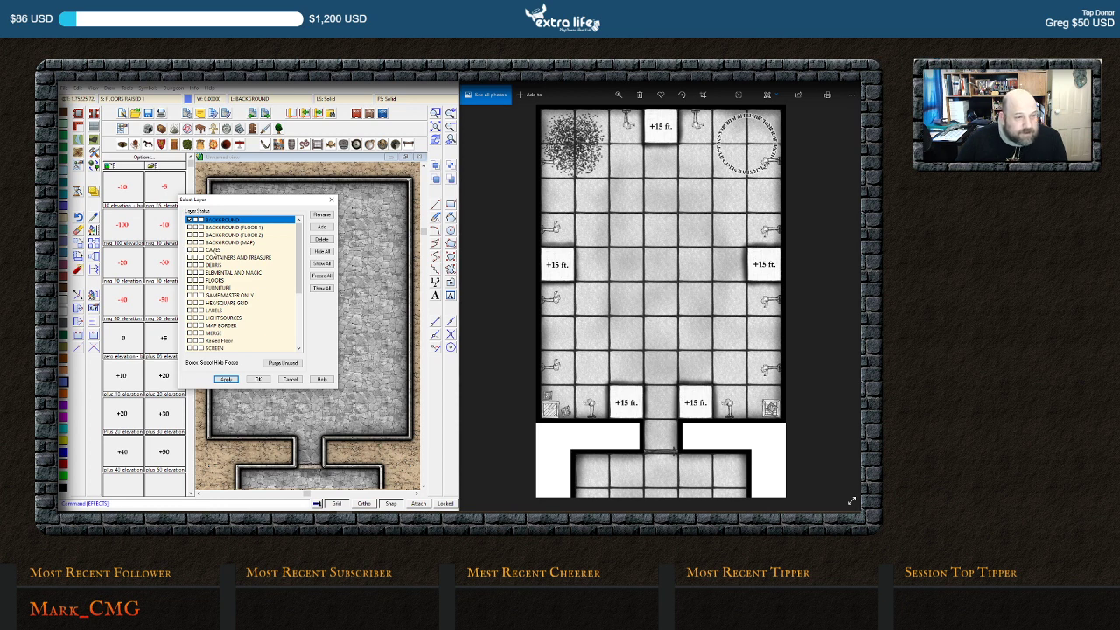
scroll(200, 237, "down", 2)
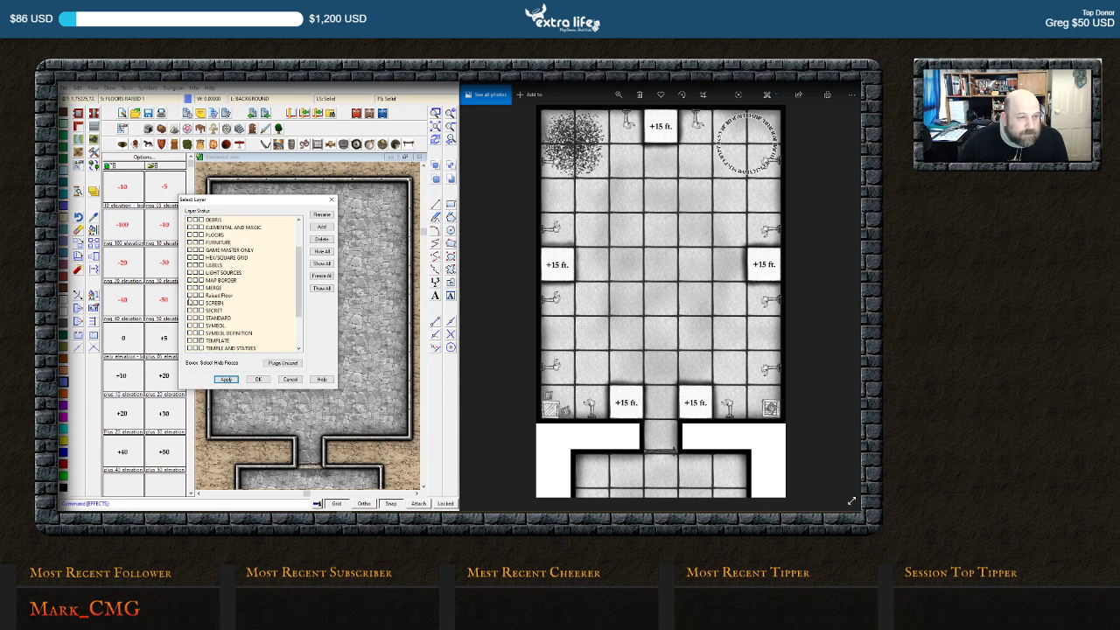
left_click(189, 296)
left_click(230, 381)
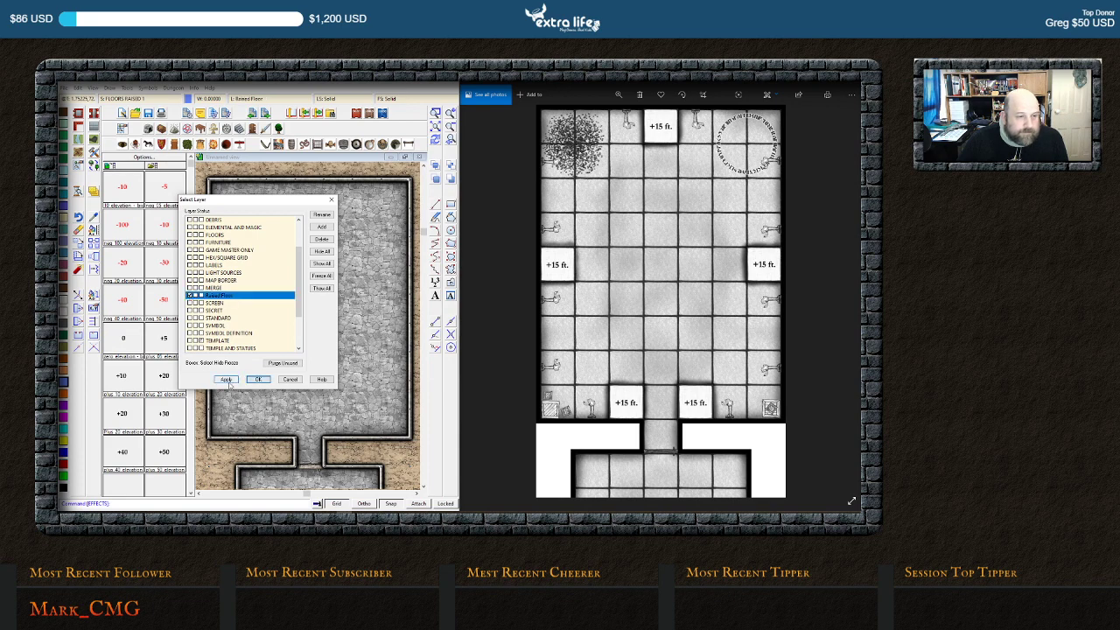
left_click(258, 380)
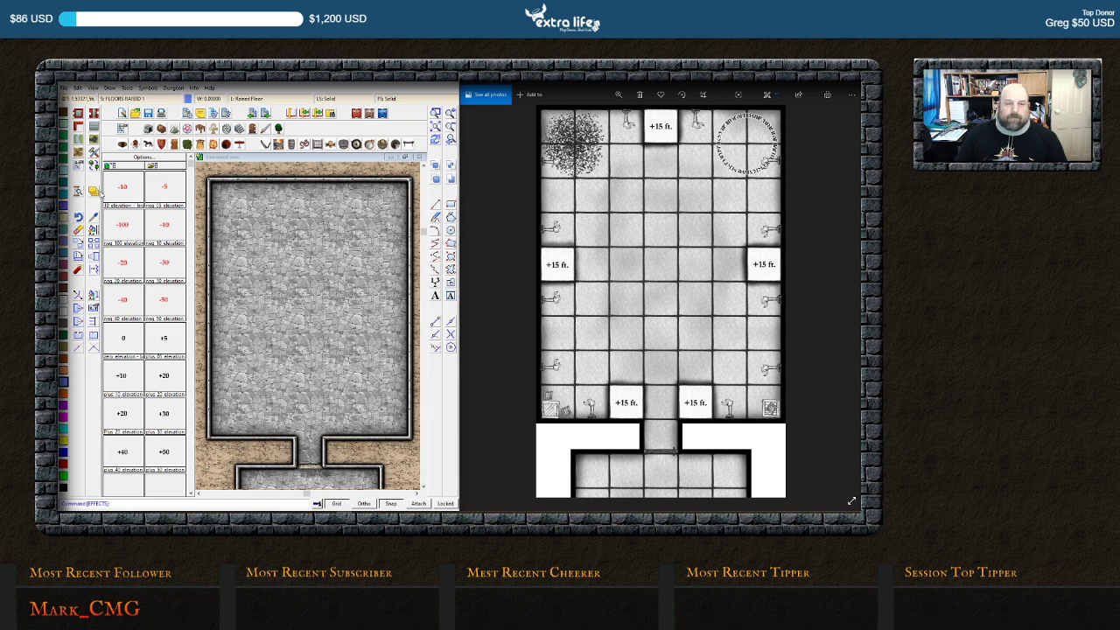
Draw a one-square raised platform midway along the large room's west wall with the Floor, Dirt Grey 1, Straight drawing tool
left_click(94, 127)
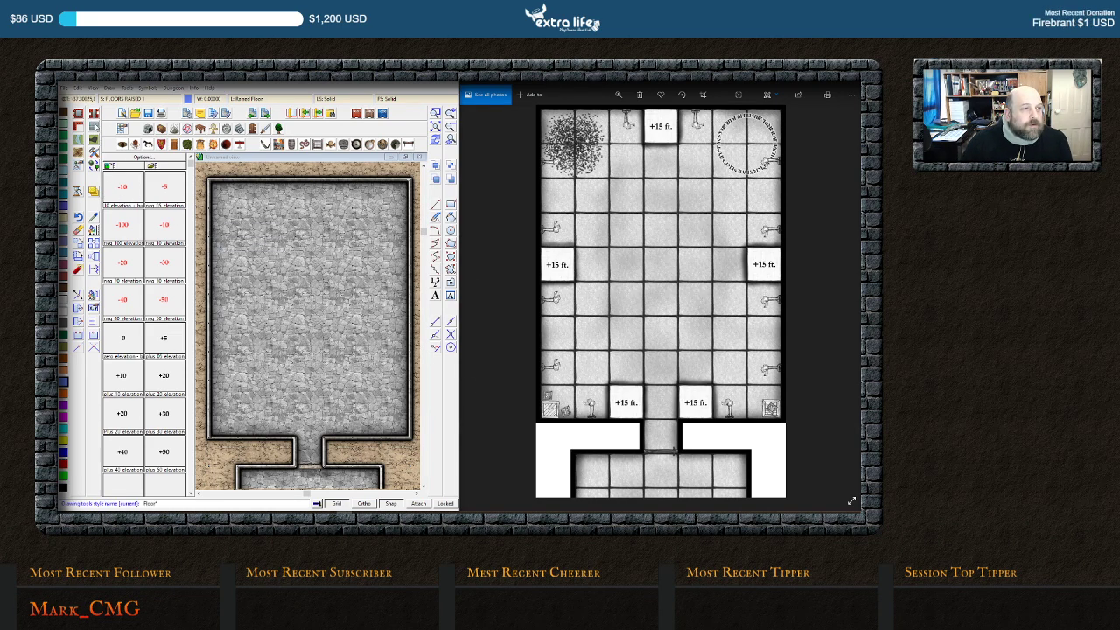
scroll(254, 303, "down", 1)
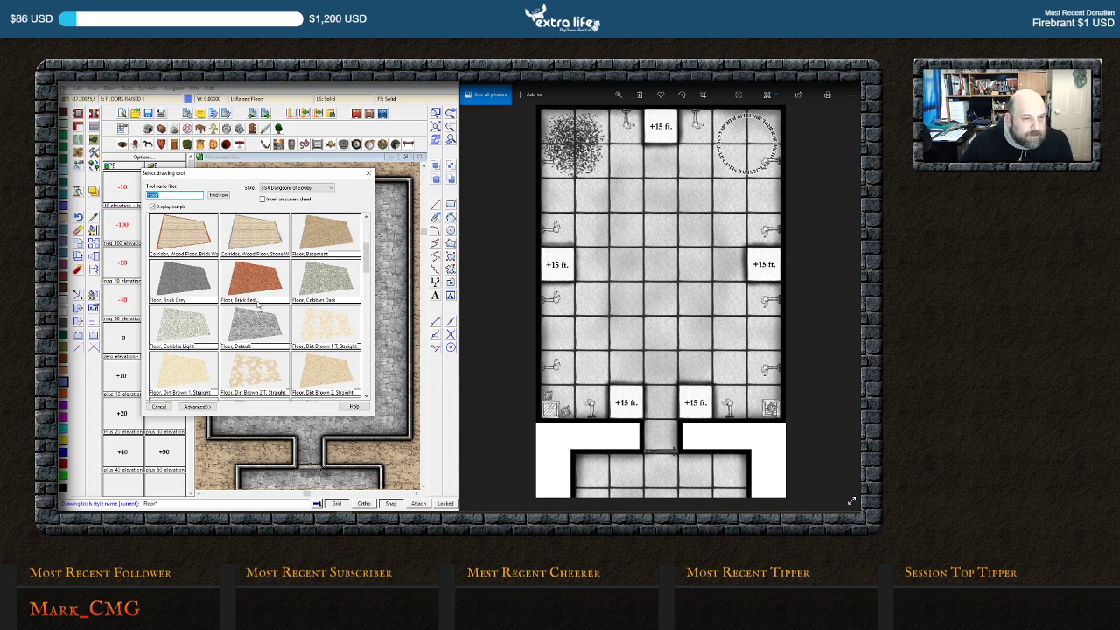
scroll(277, 302, "down", 1)
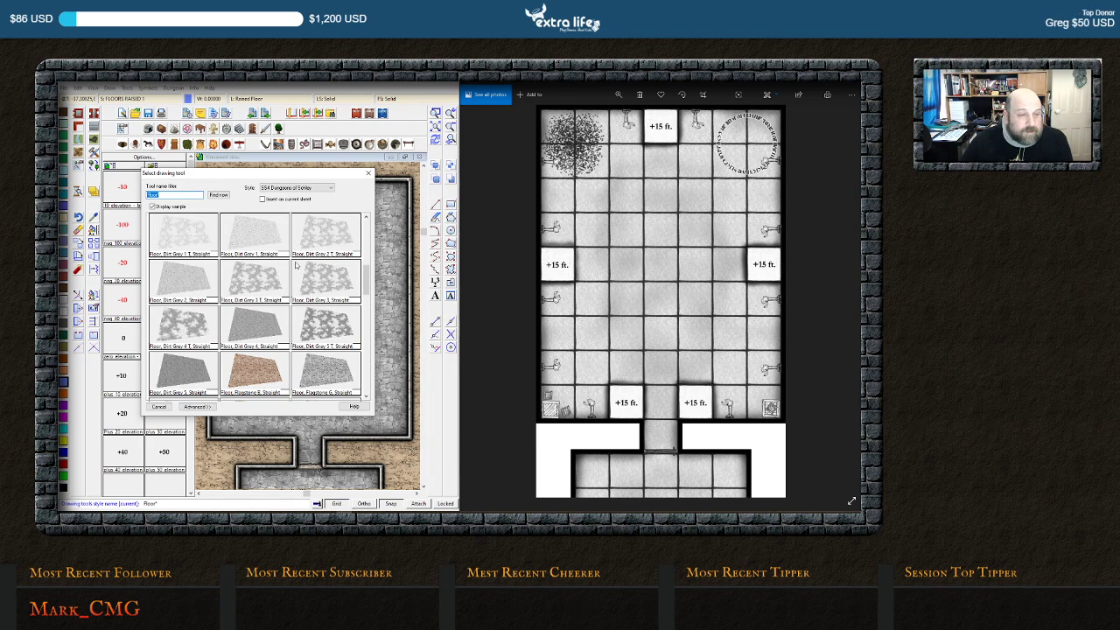
scroll(296, 264, "down", 3)
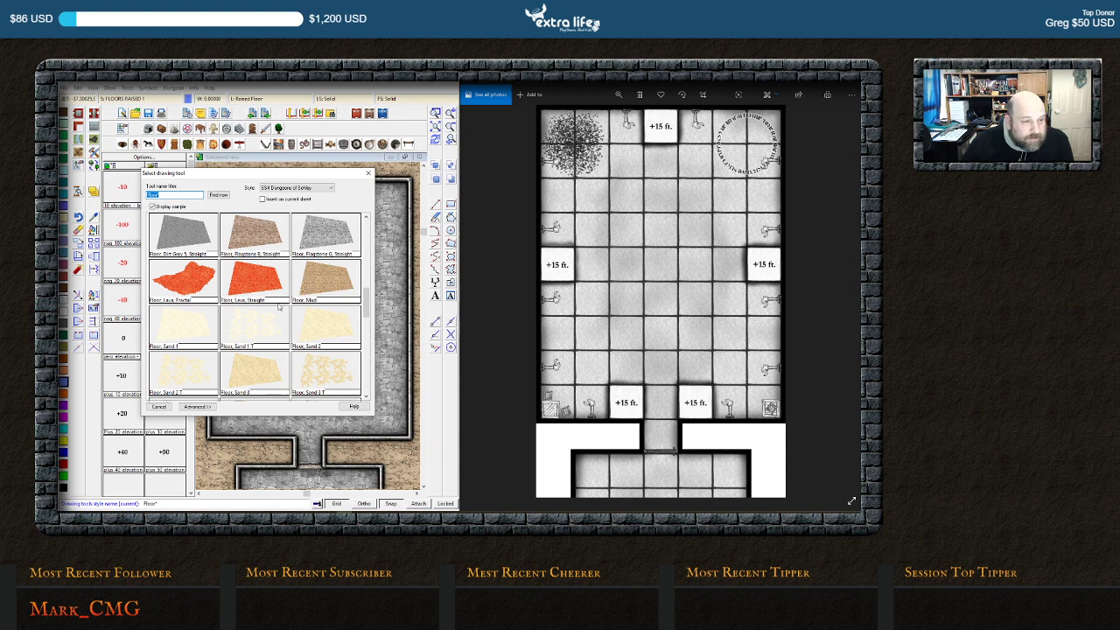
scroll(278, 306, "up", 3)
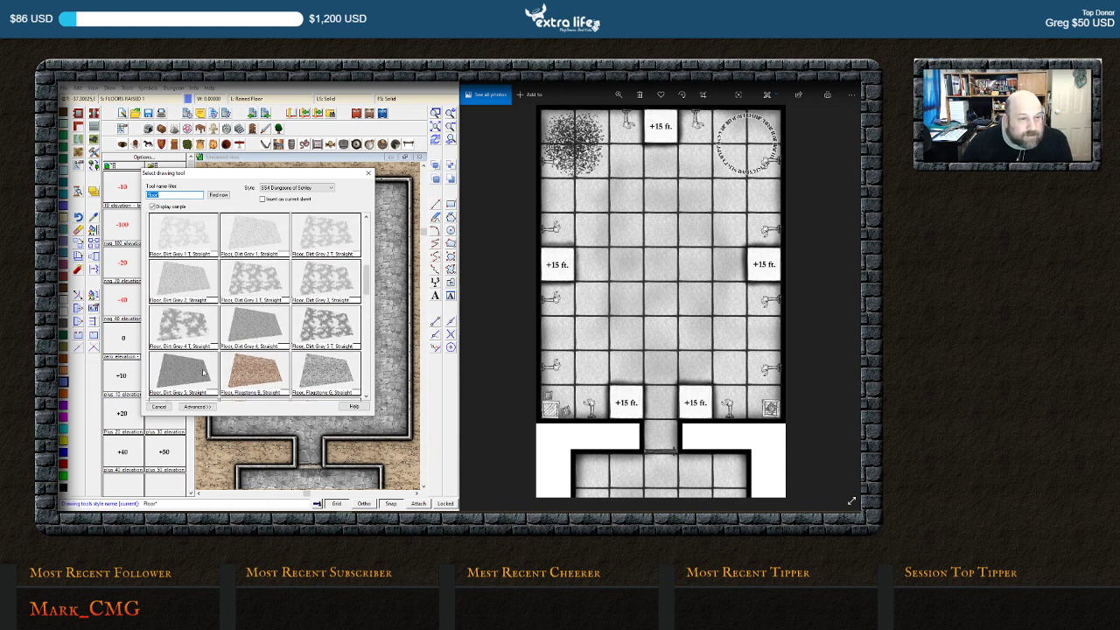
scroll(231, 334, "up", 3)
scroll(252, 330, "down", 3)
double_click(252, 235)
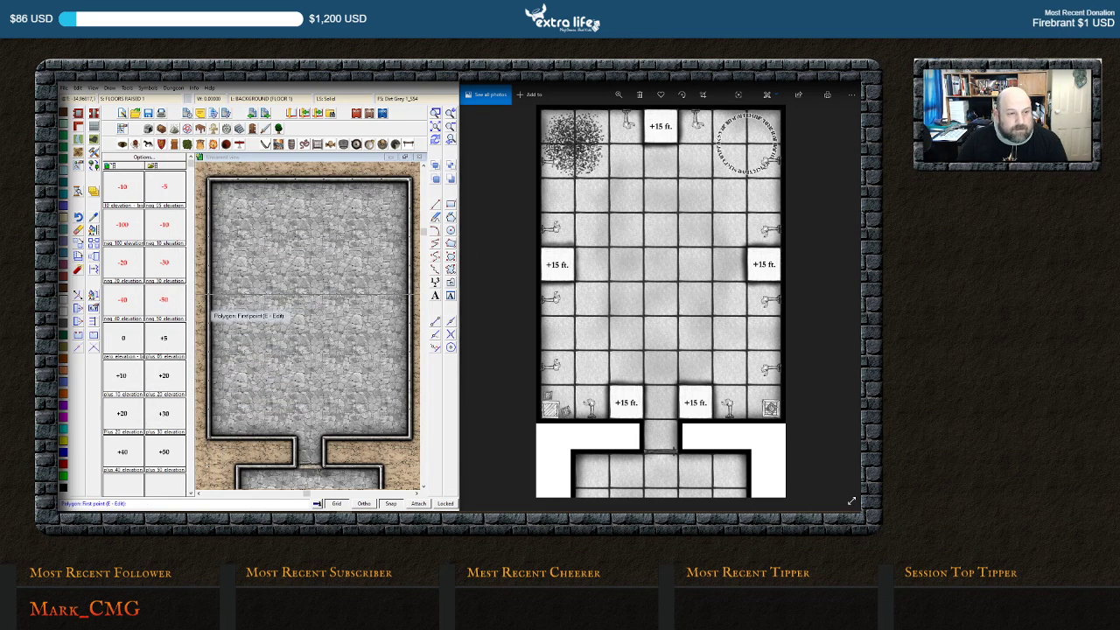
left_click(225, 308)
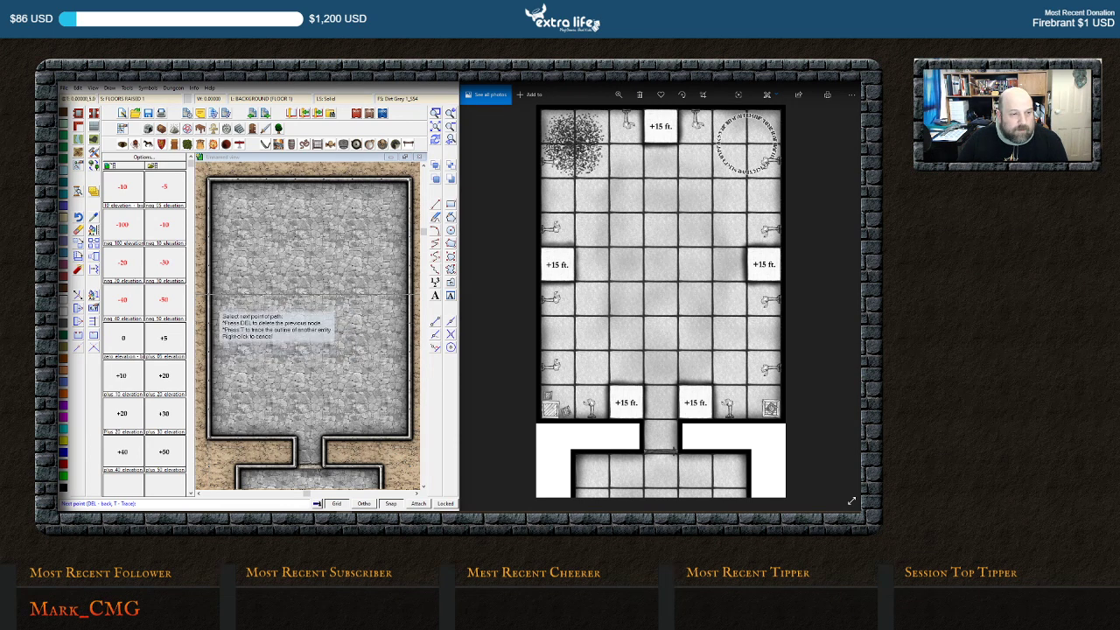
right_click(215, 295)
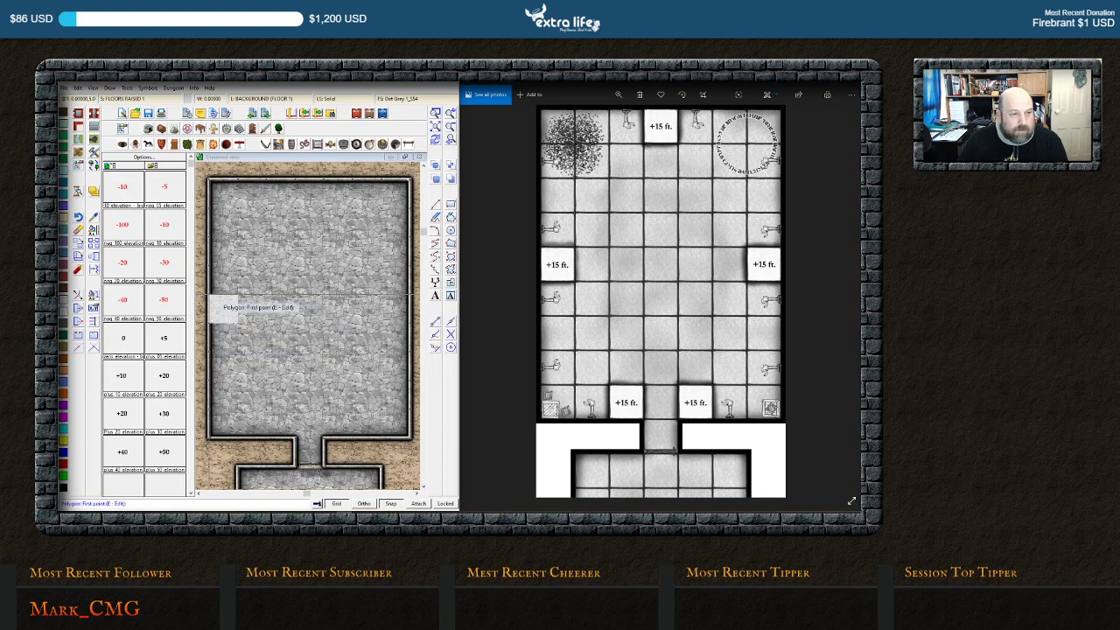
left_click(436, 142)
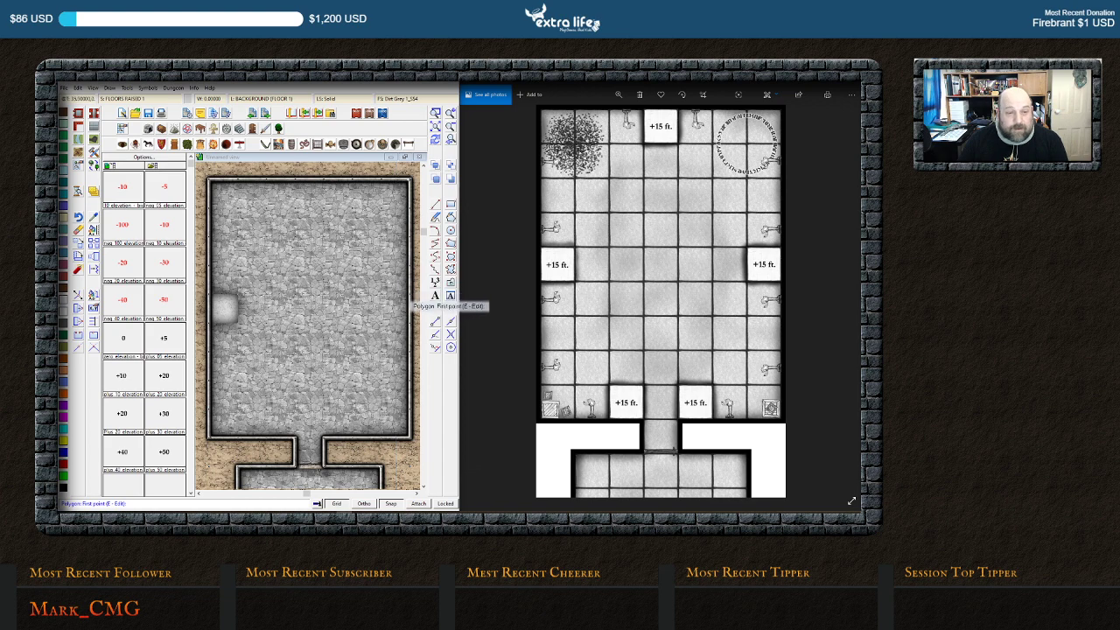
Draw a matching one-square platform against the east wall, opposite the west one, using the Floor, Dirt Grey 1, Straight tool
left_click(405, 300)
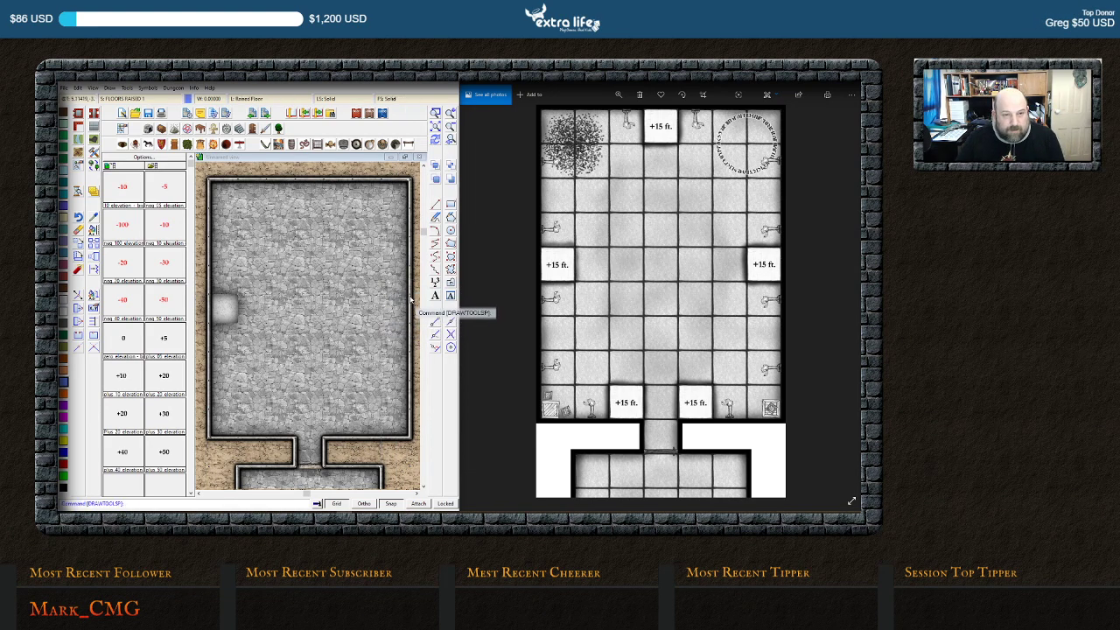
right_click(382, 294)
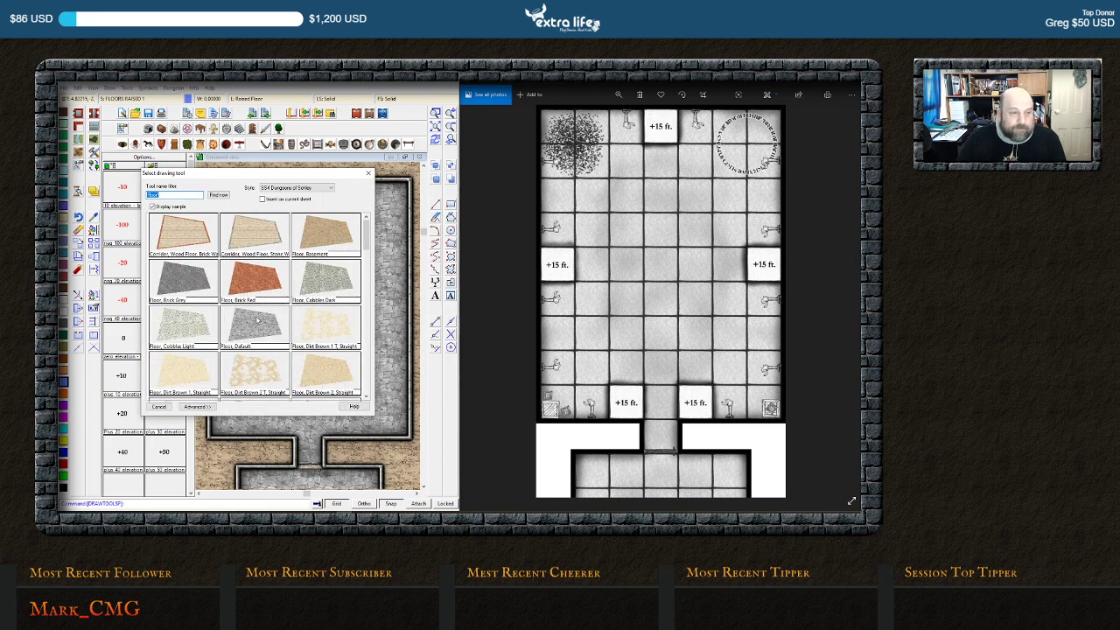
scroll(271, 337, "down", 1)
double_click(277, 358)
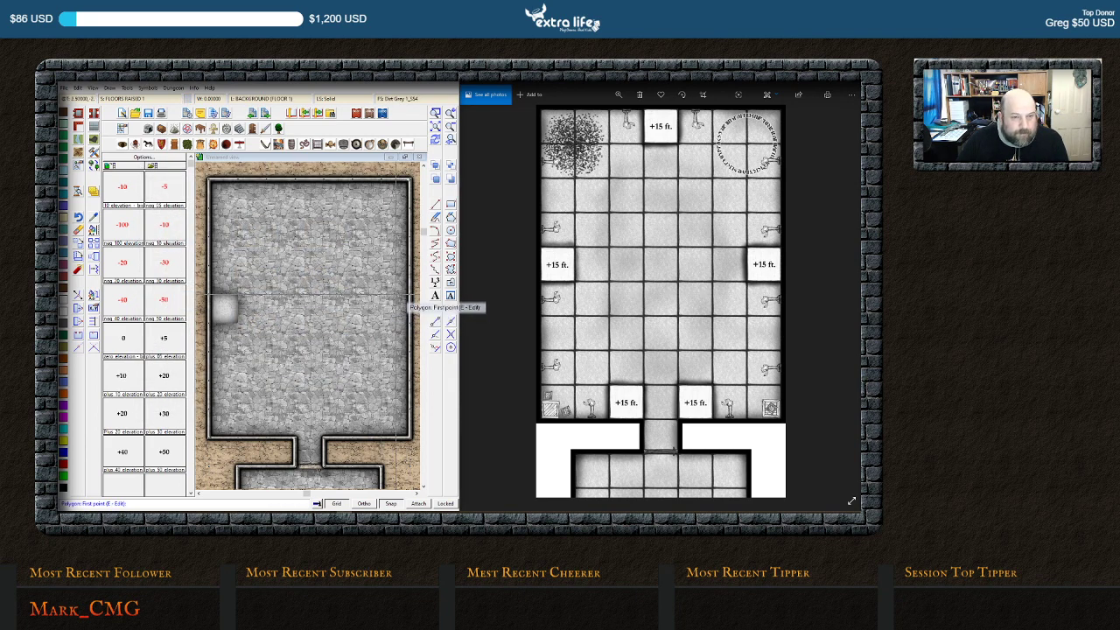
left_click(410, 304)
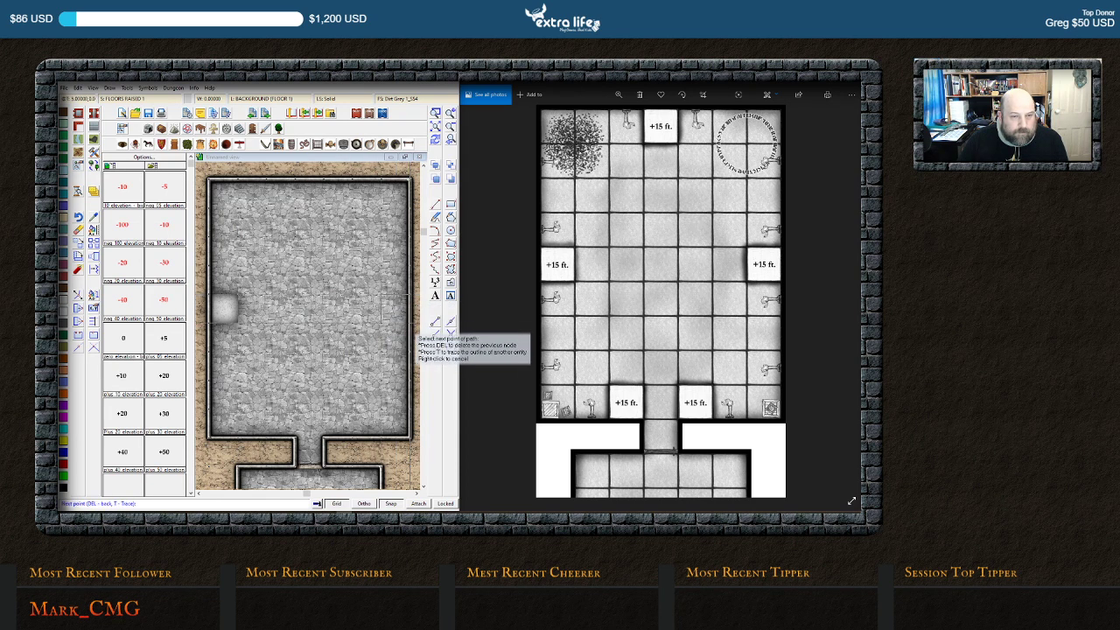
right_click(411, 306)
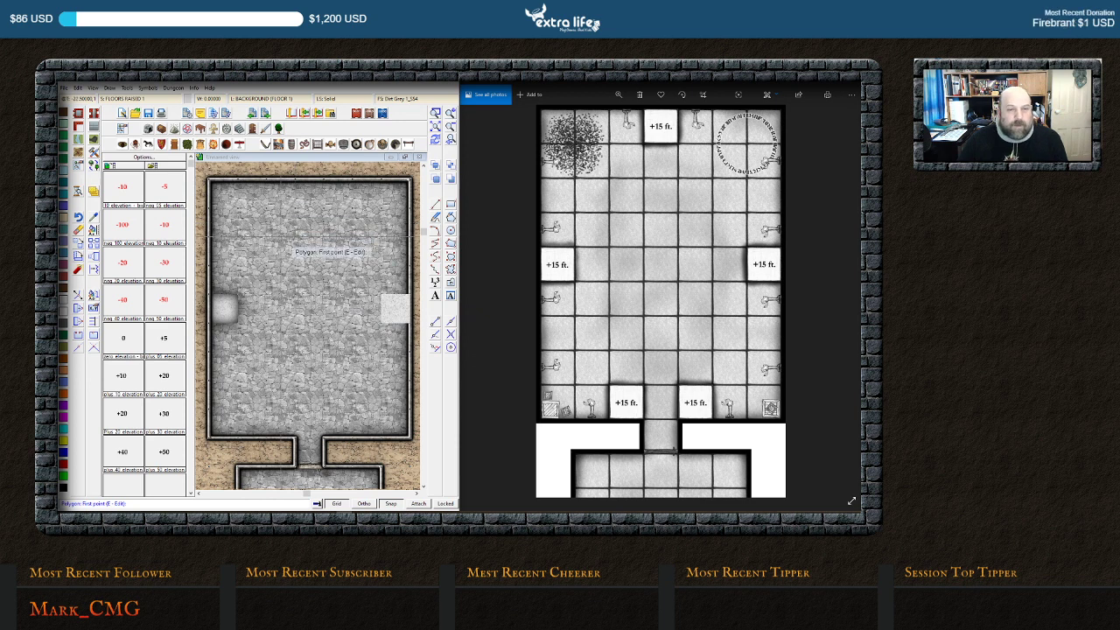
Draw one-square platforms on both sides of the south entrance and one at the middle of the north wall
left_click(296, 416)
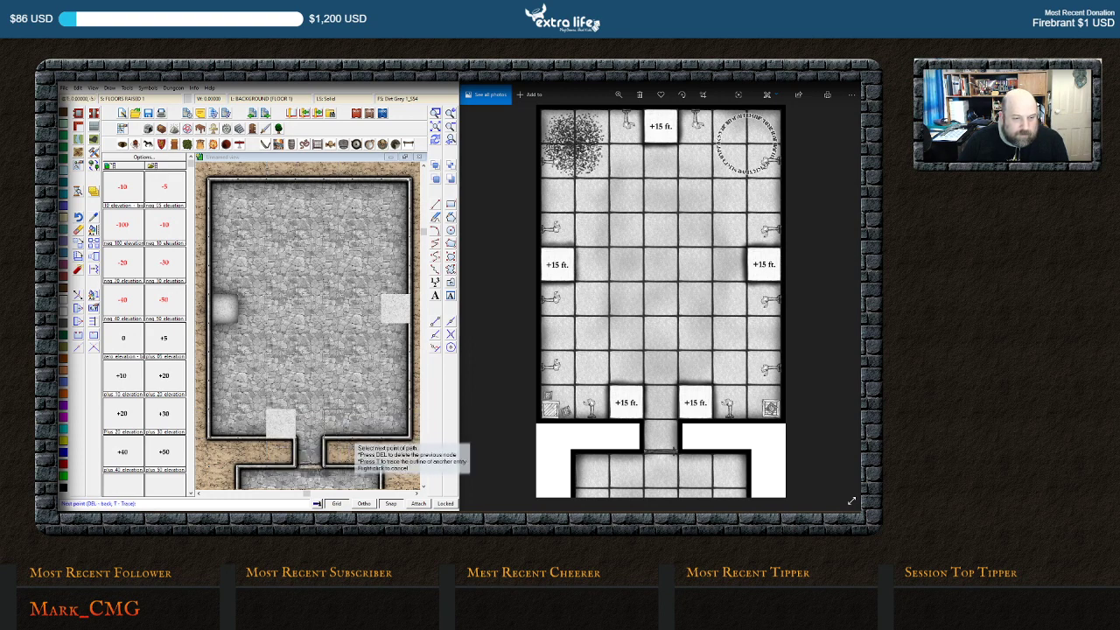
right_click(325, 442)
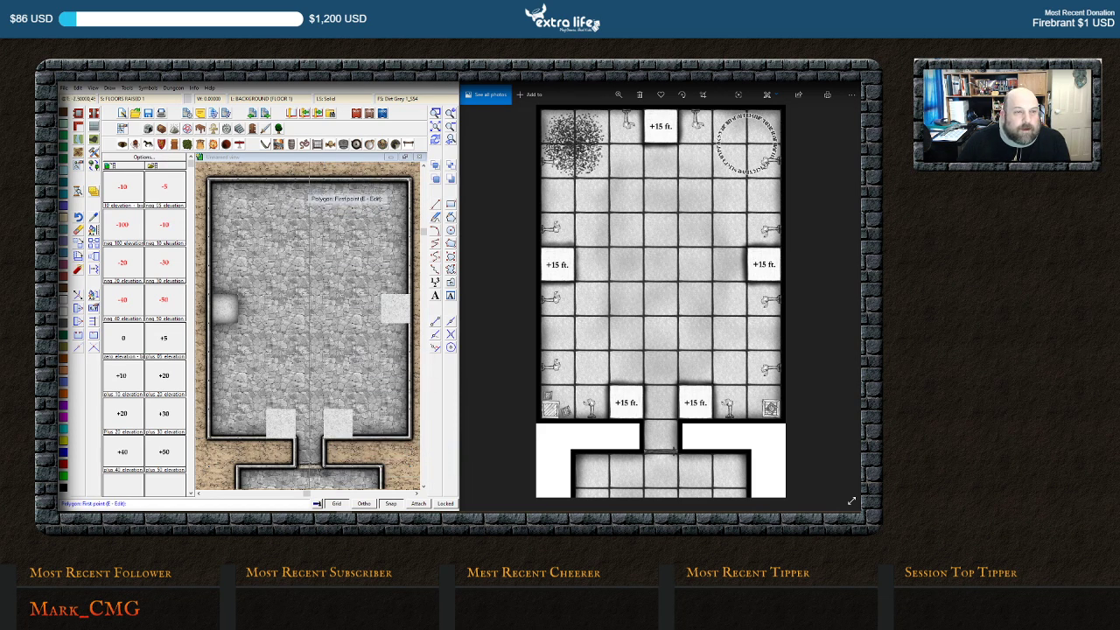
left_click(296, 180)
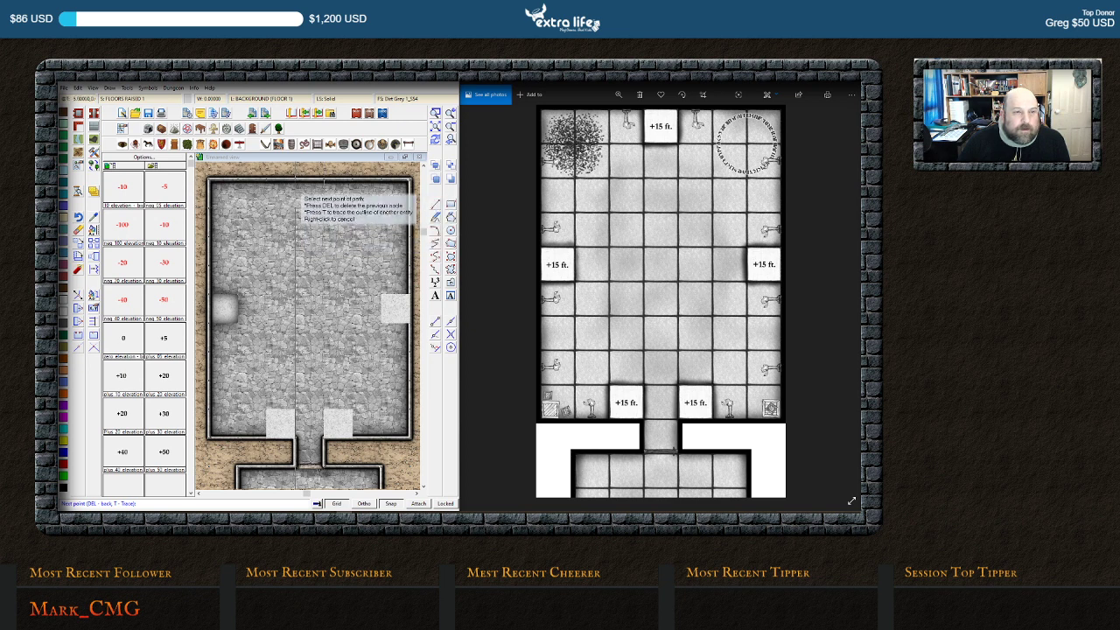
left_click(295, 181)
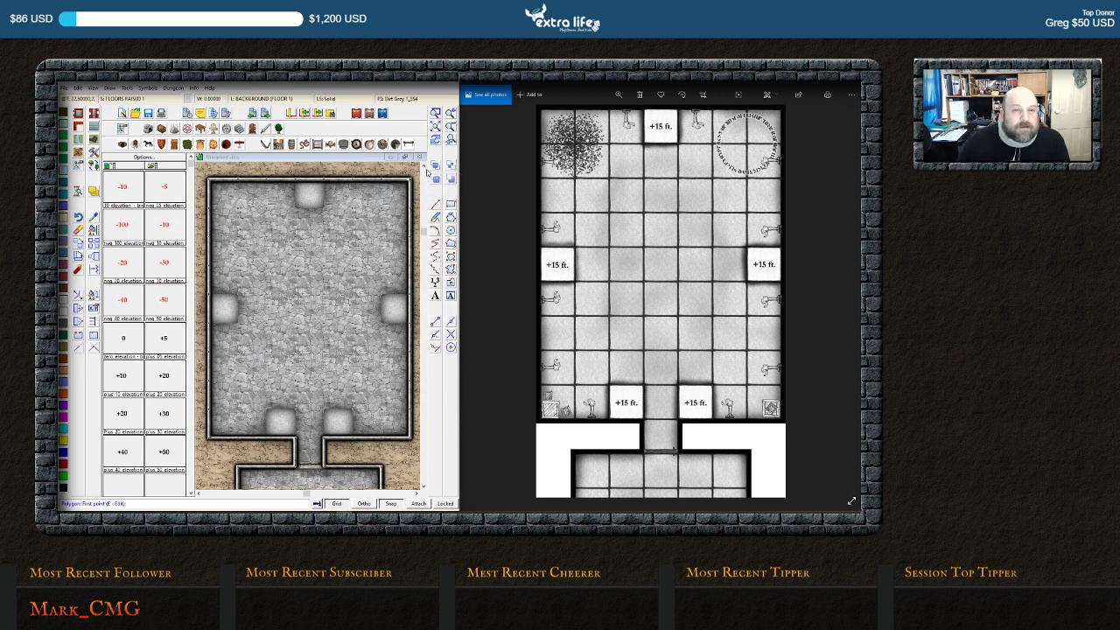
Look through the catalog of ceremonial bowls, stone rings and alchemist tables for symbols matching the reference room
scroll(425, 166, "up", 1)
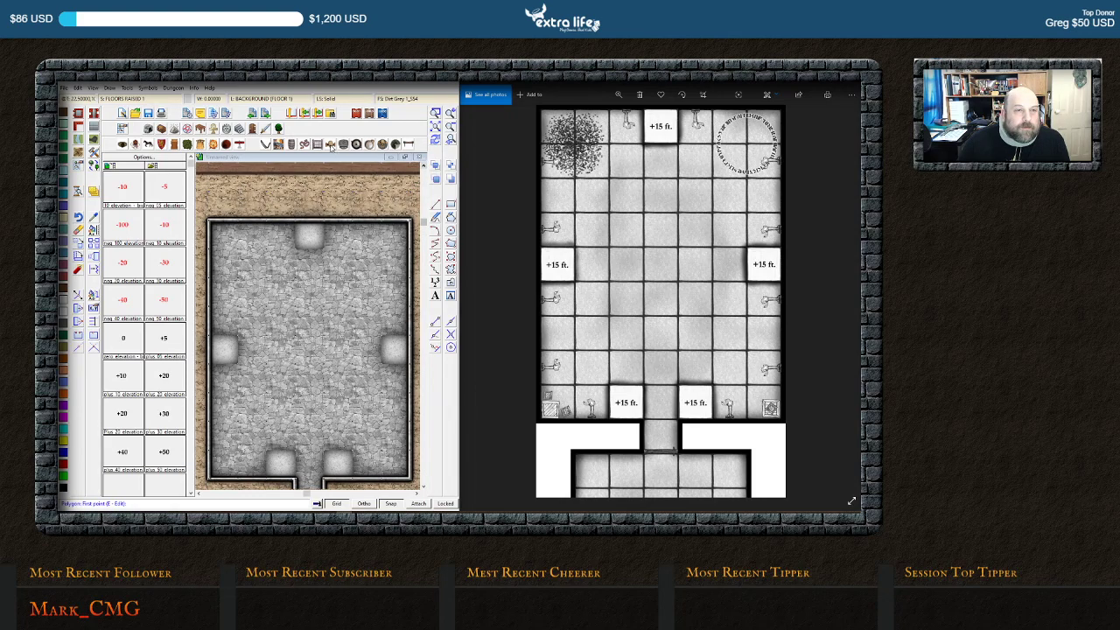
left_click(330, 145)
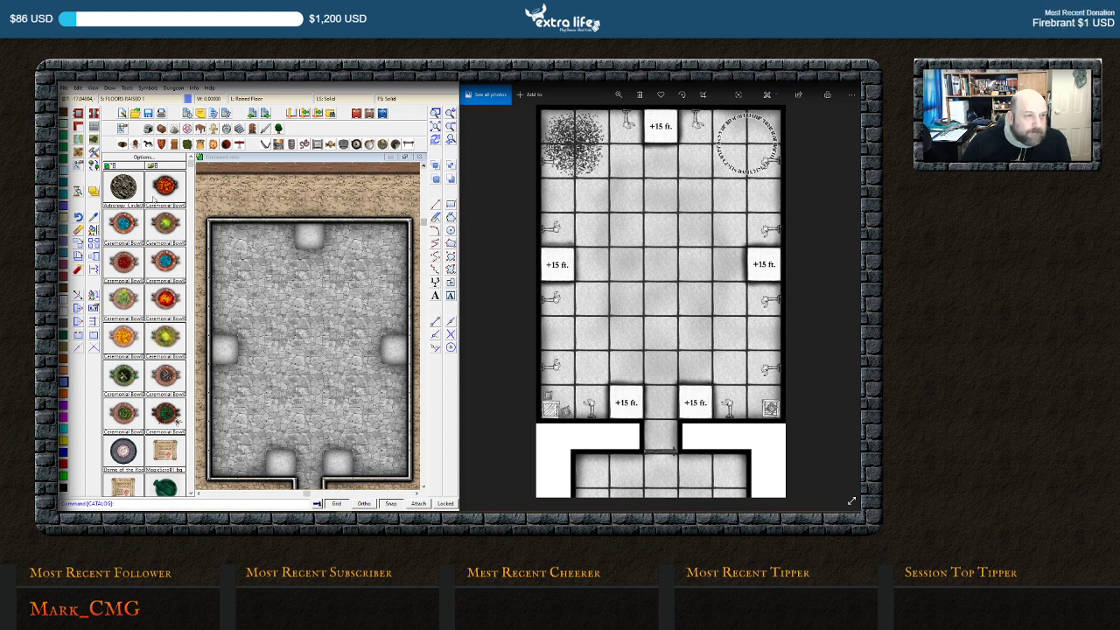
scroll(154, 205, "down", 1)
scroll(154, 200, "down", 6)
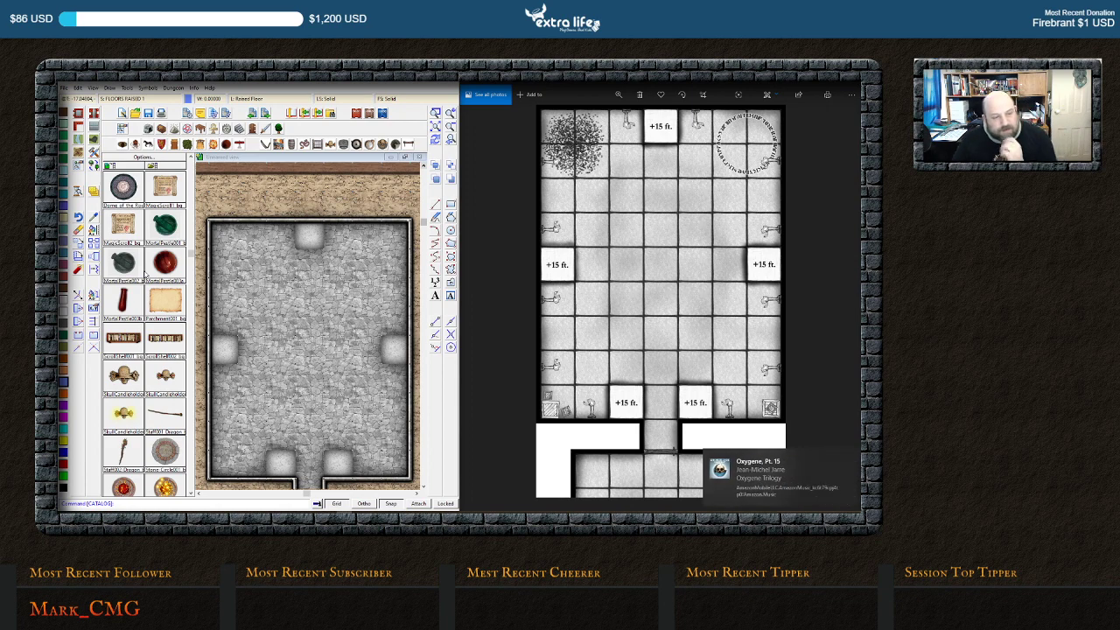
scroll(146, 274, "down", 3)
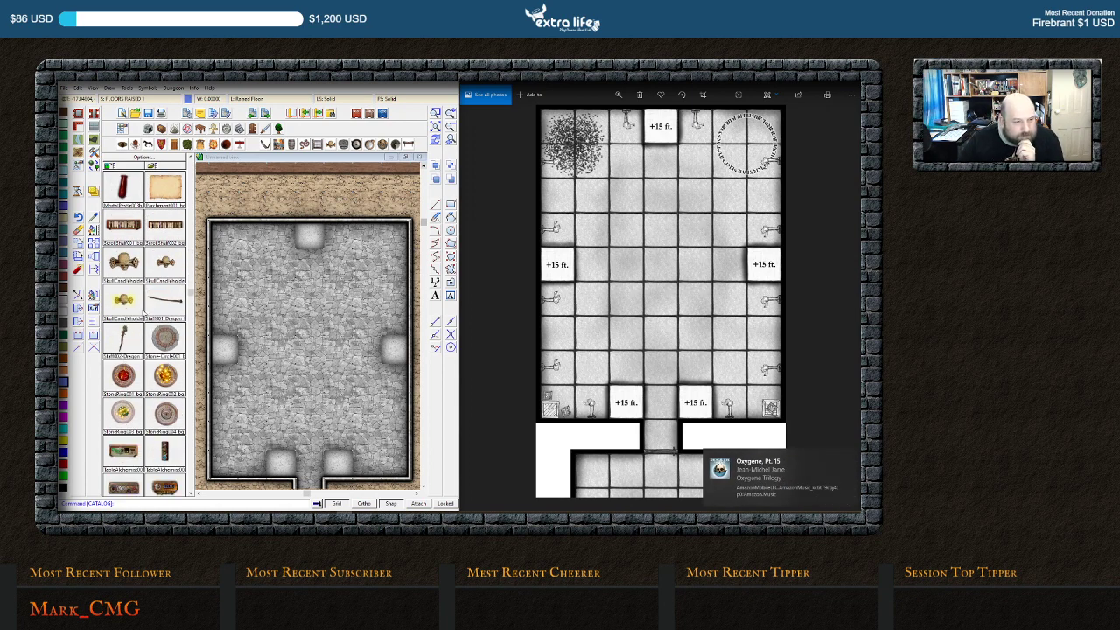
scroll(144, 312, "down", 1)
scroll(139, 359, "down", 3)
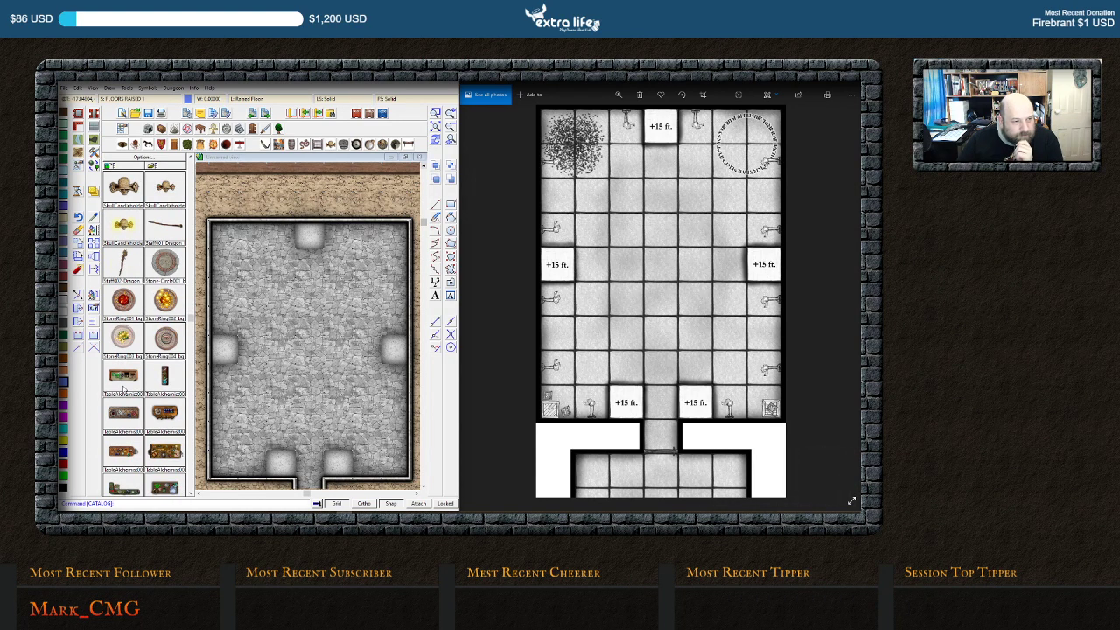
scroll(144, 385, "down", 1)
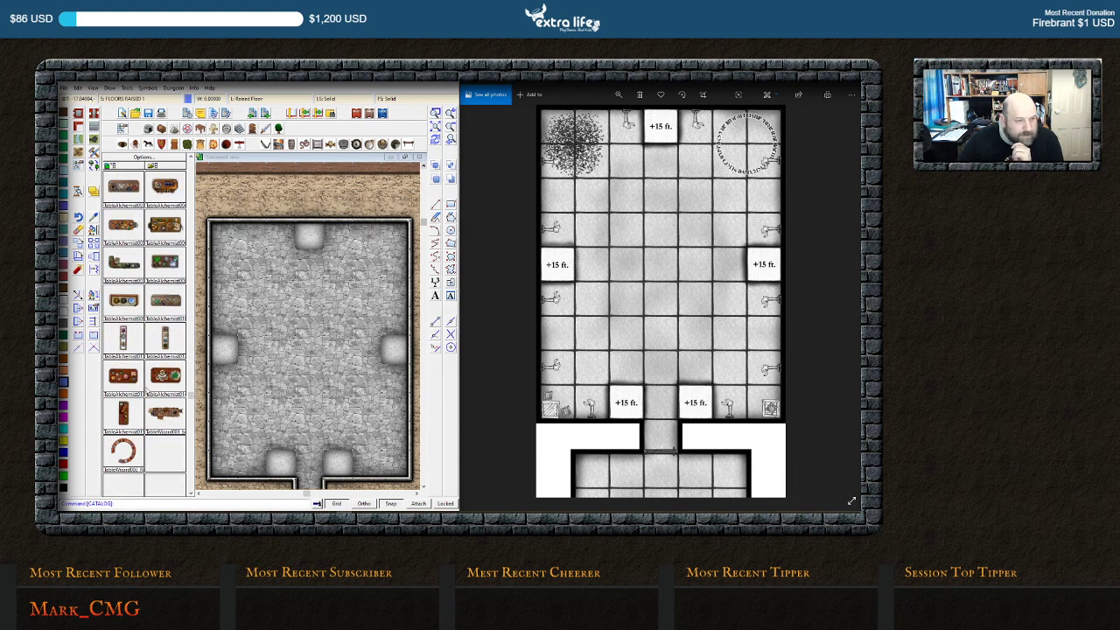
scroll(131, 350, "up", 4)
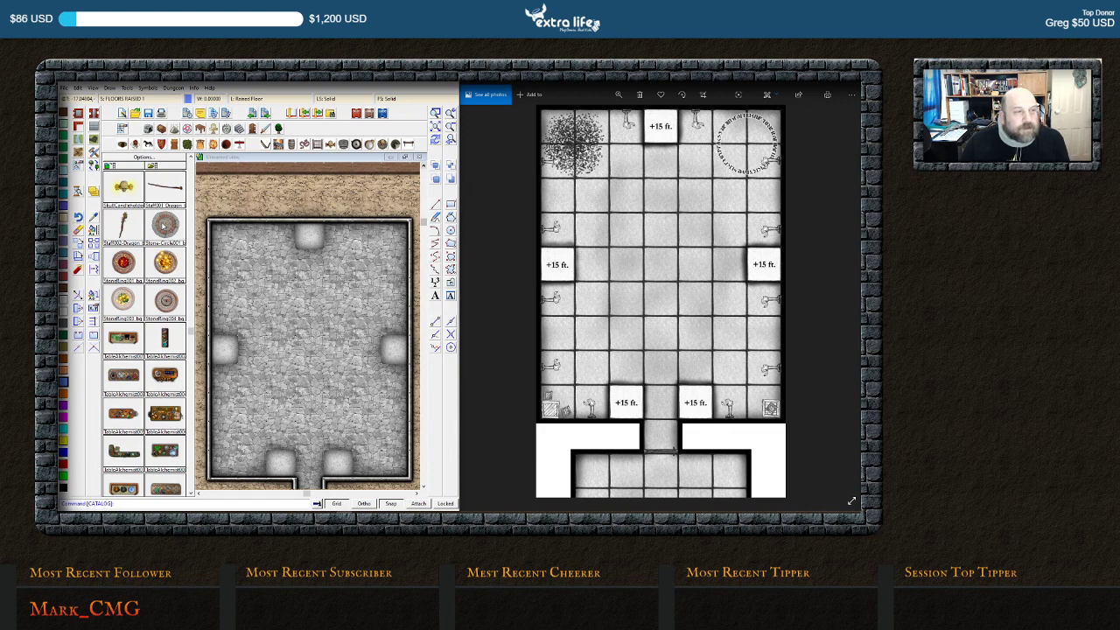
scroll(162, 225, "down", 6)
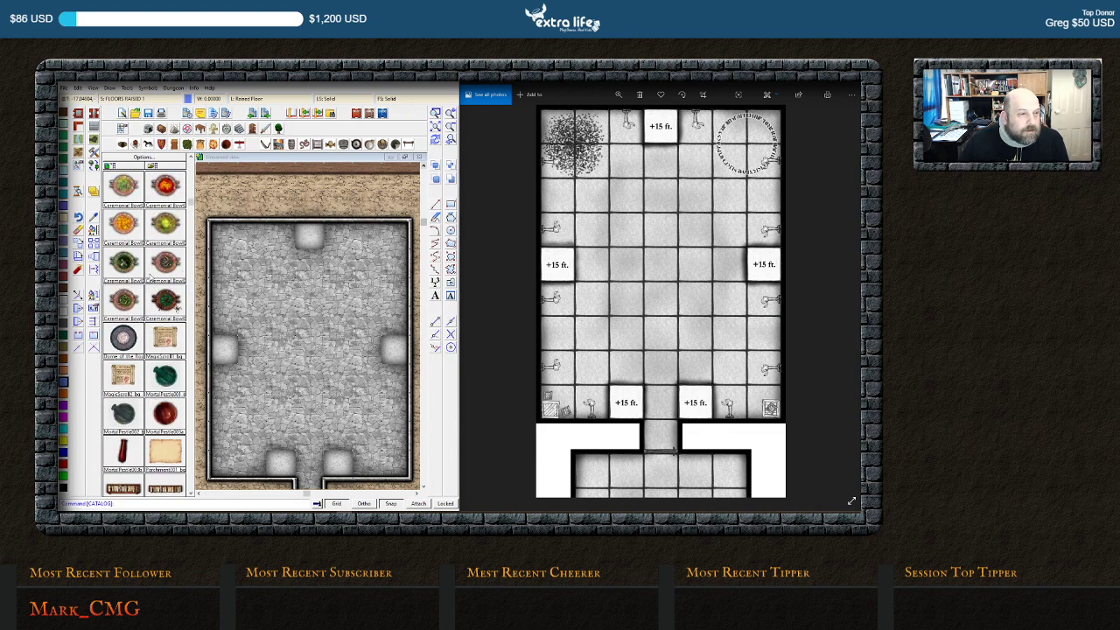
scroll(150, 271, "up", 3)
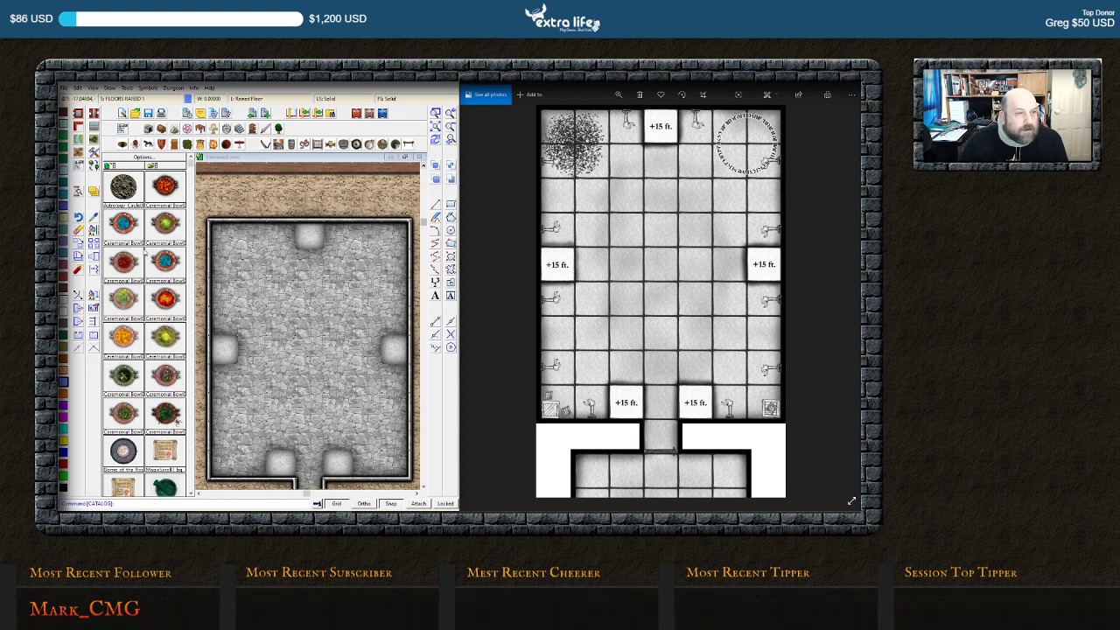
Look through the elemental and magic, temple and statues, and altar and book symbol catalogs for pieces matching the reference room
left_click(187, 129)
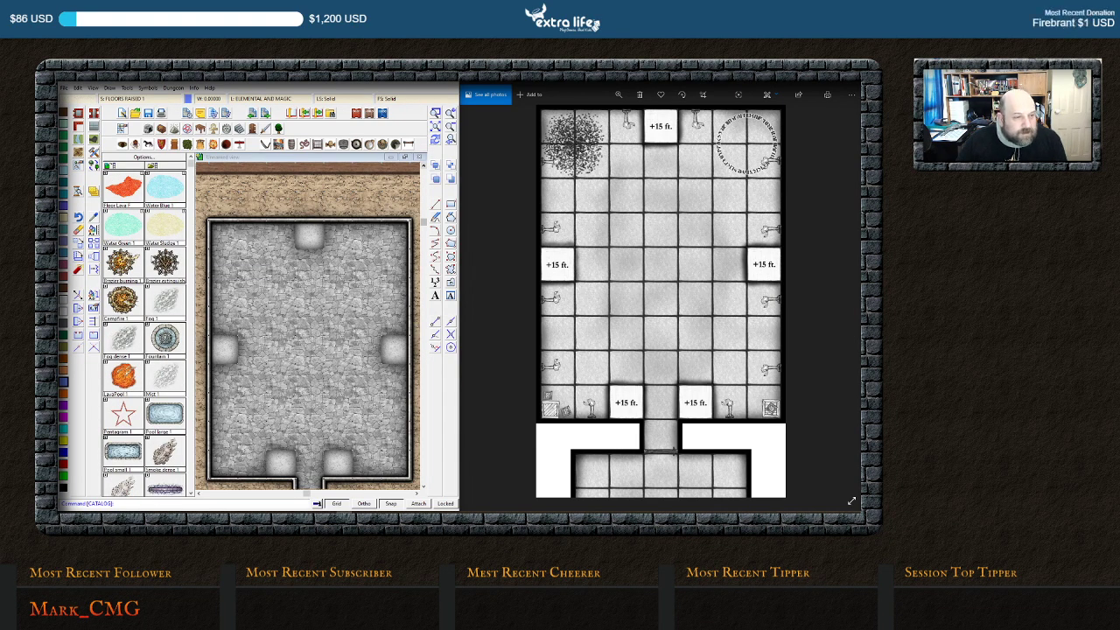
scroll(154, 276, "down", 3)
scroll(151, 288, "up", 2)
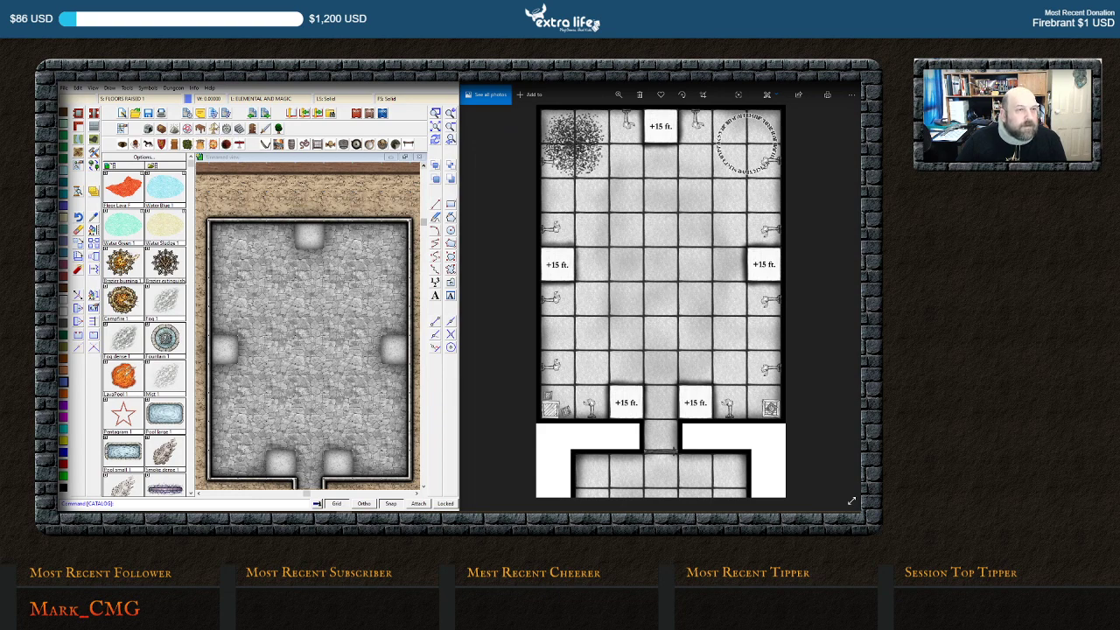
left_click(213, 114)
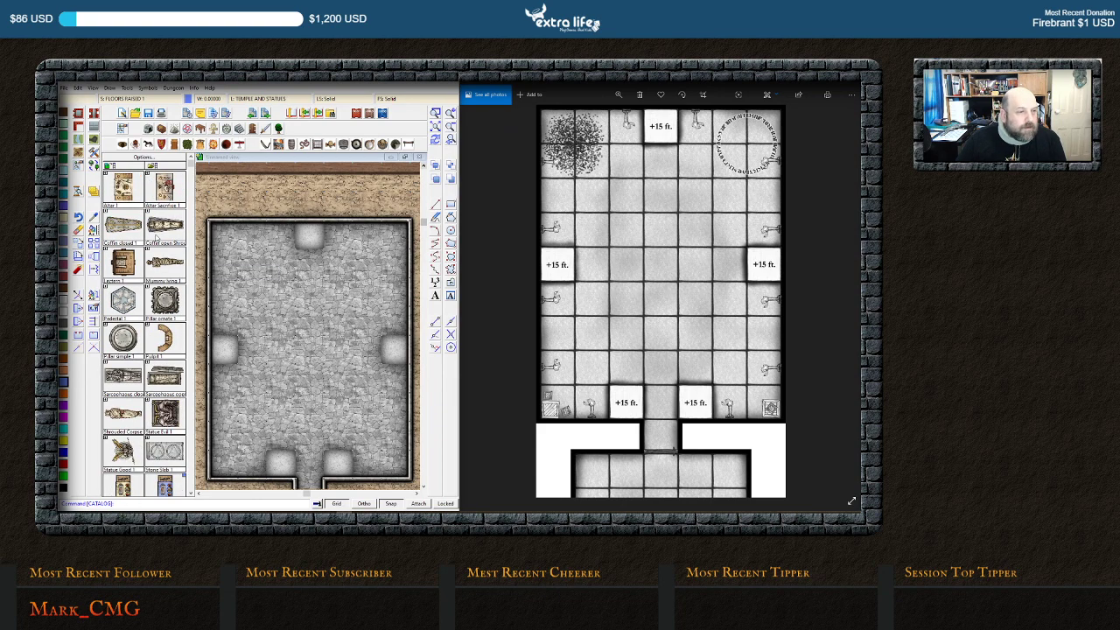
left_click(382, 145)
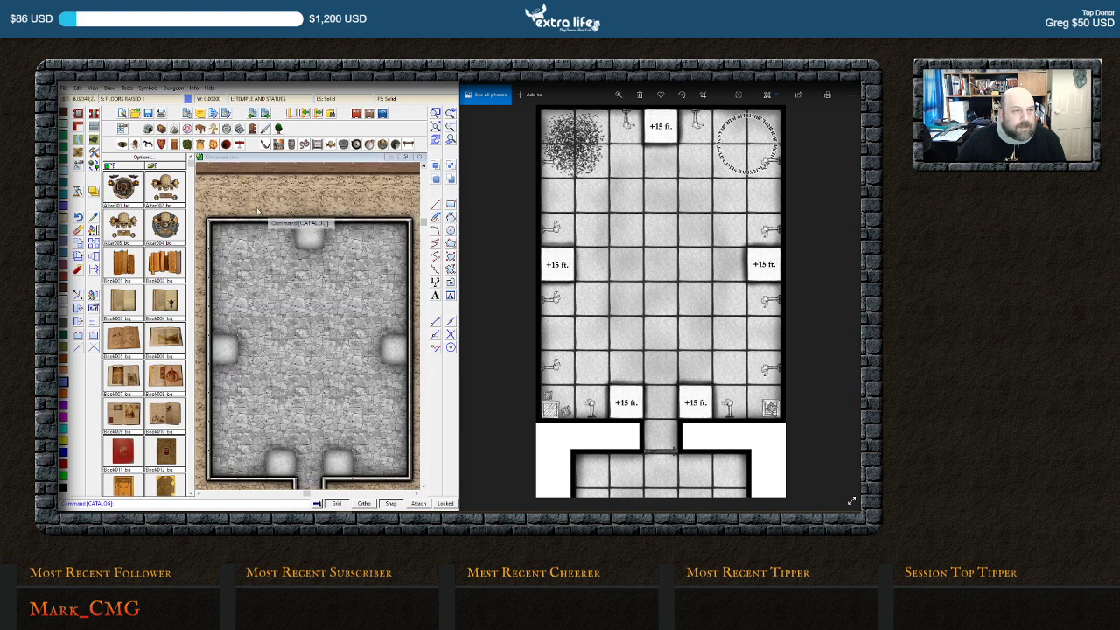
scroll(154, 283, "down", 3)
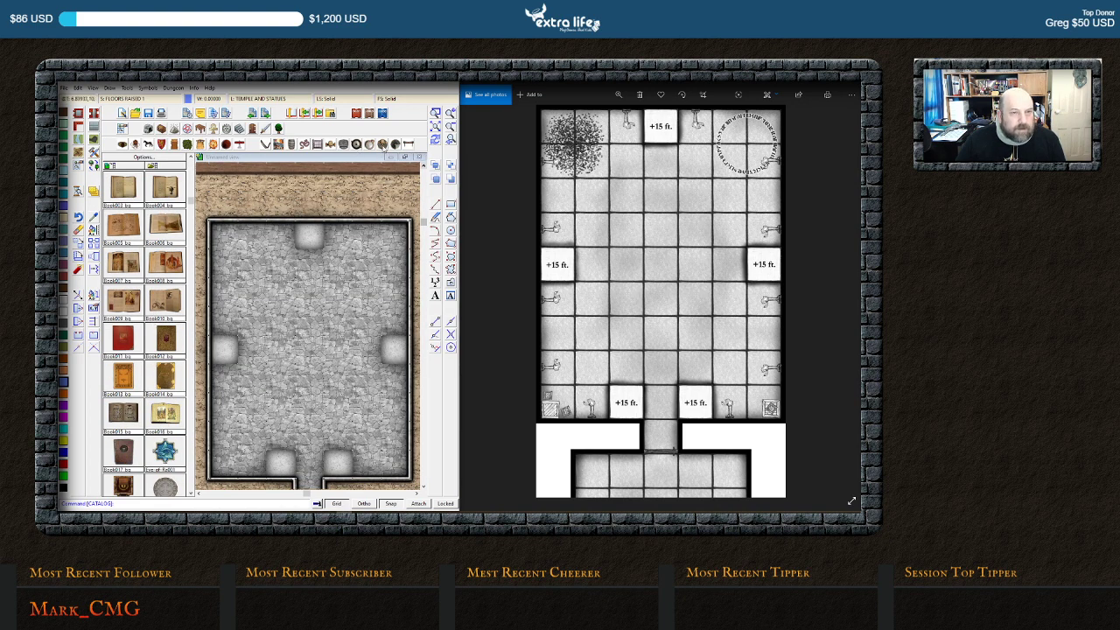
left_click(383, 147)
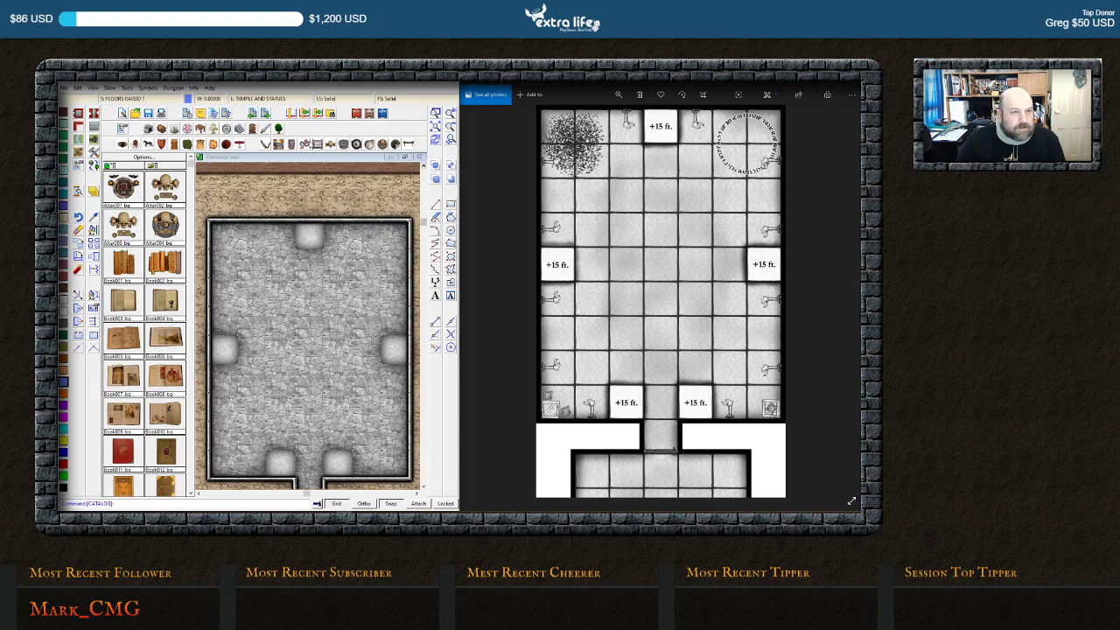
left_click(330, 145)
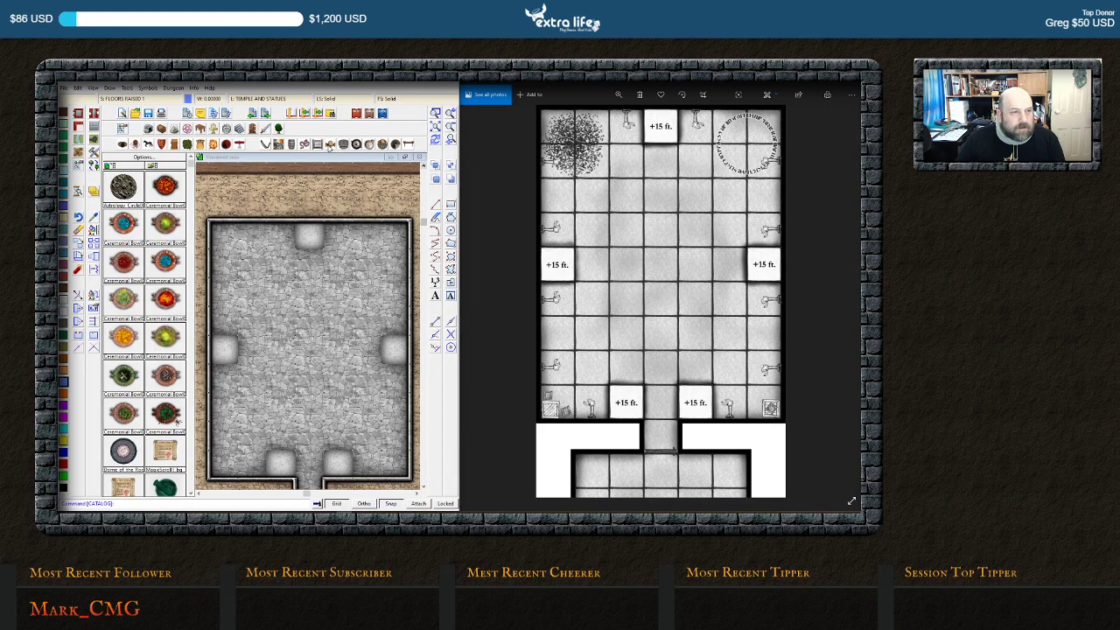
left_click(381, 145)
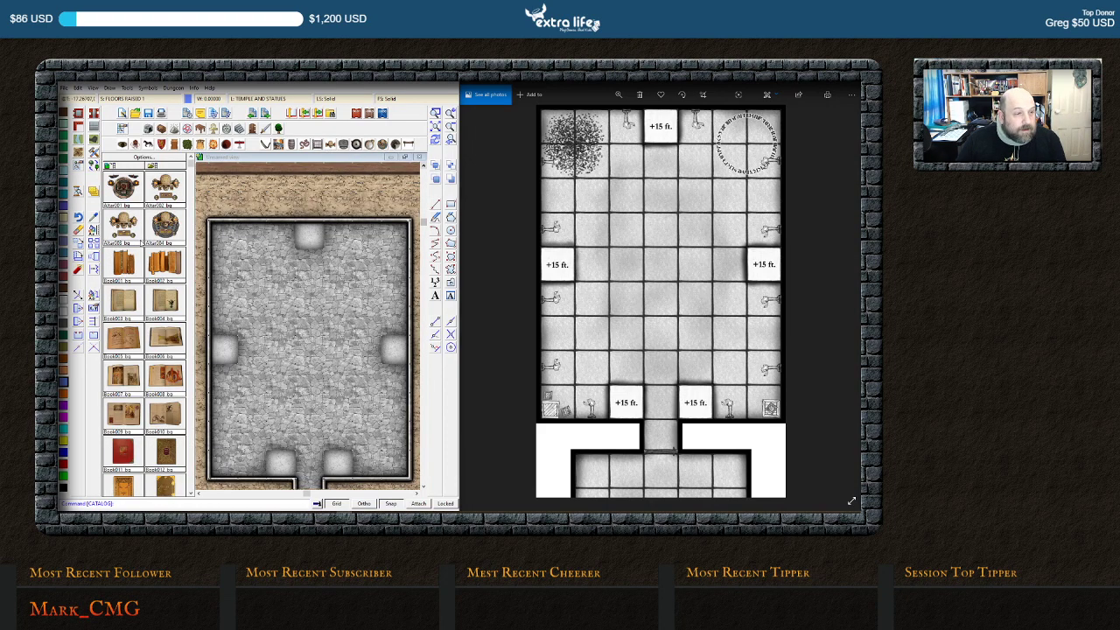
scroll(169, 306, "down", 3)
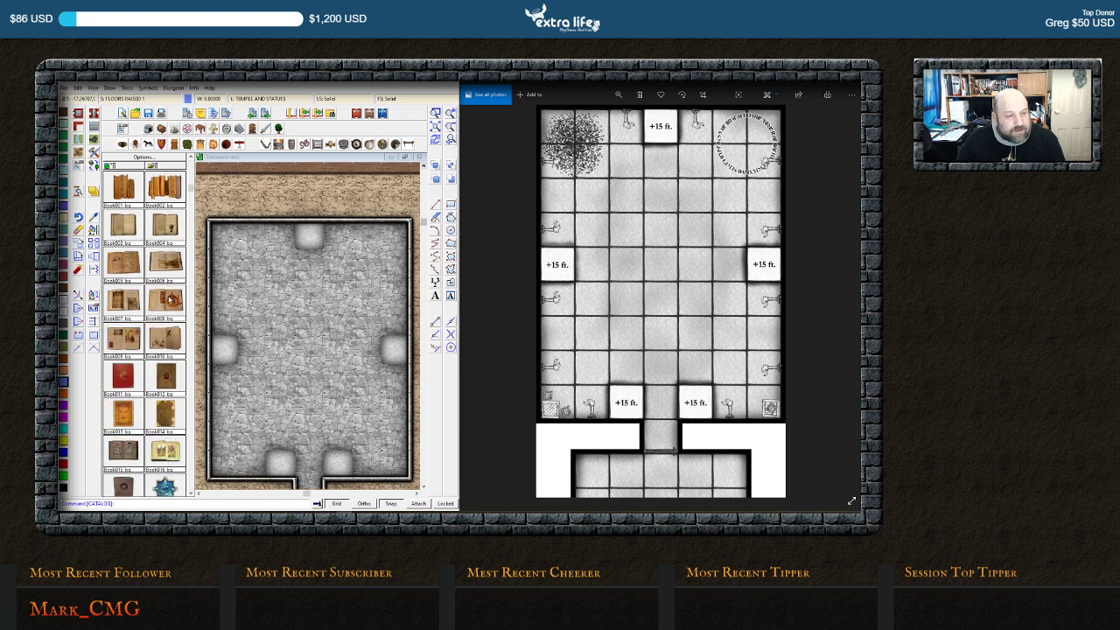
scroll(169, 306, "down", 6)
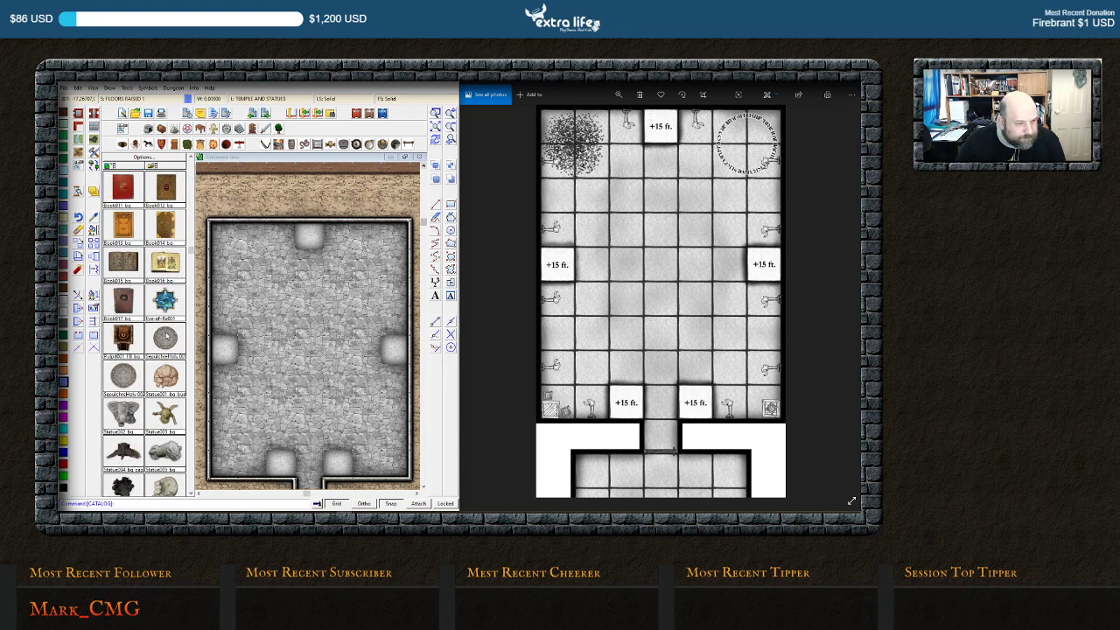
scroll(166, 335, "down", 4)
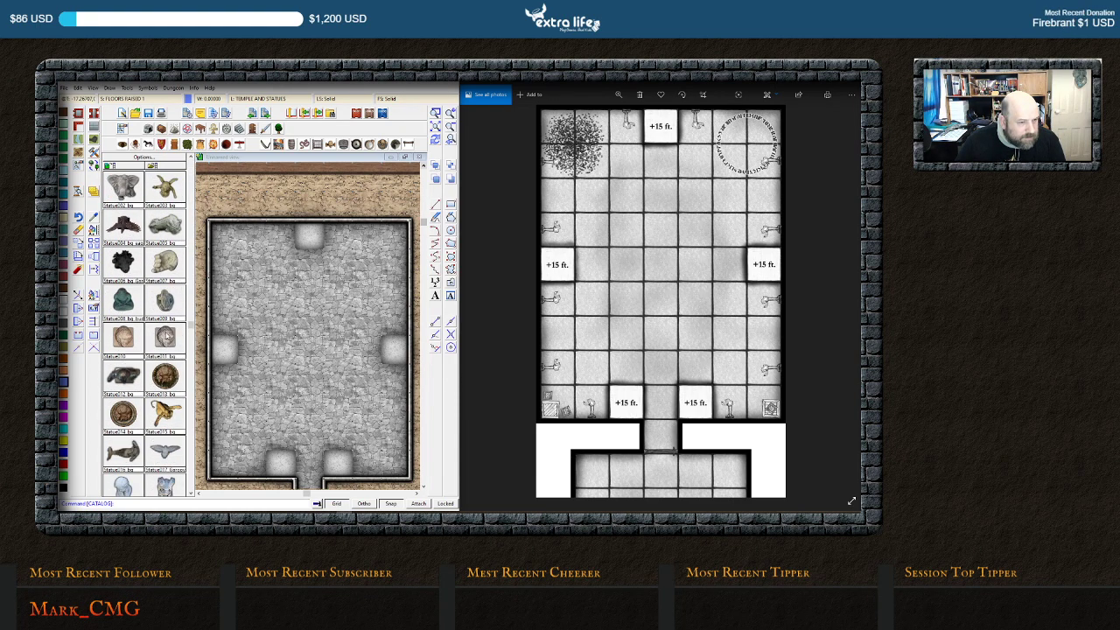
scroll(166, 335, "down", 6)
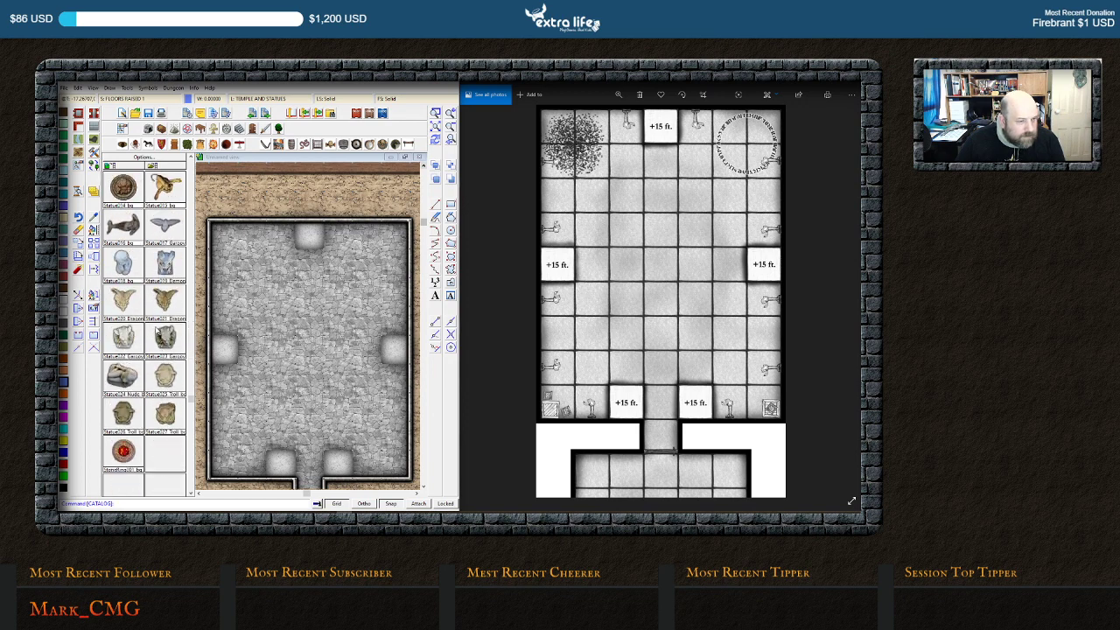
scroll(157, 328, "up", 13)
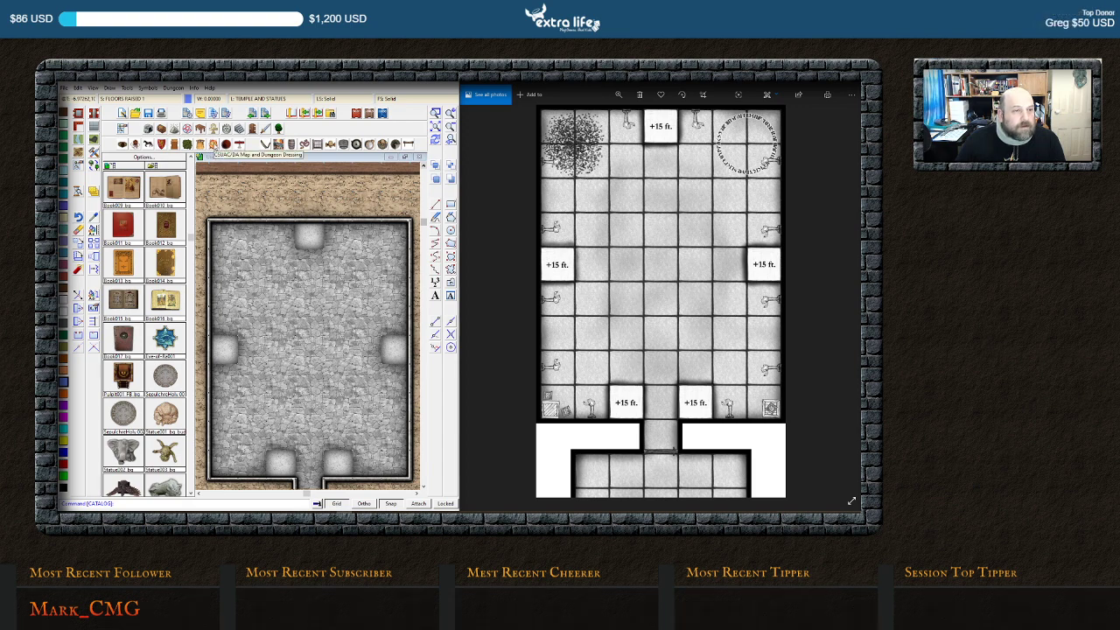
Examine the Magical and Alchemical Symbols catalog, including the alchemy, black magic and magic symbol sets, for a suitable circle
left_click(213, 144)
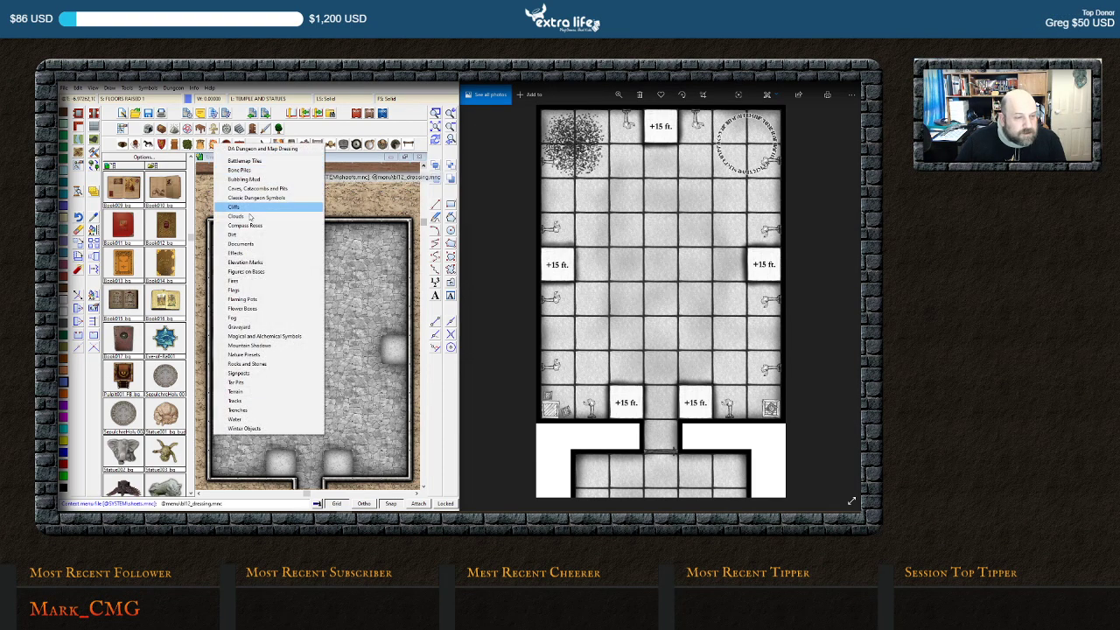
left_click(278, 336)
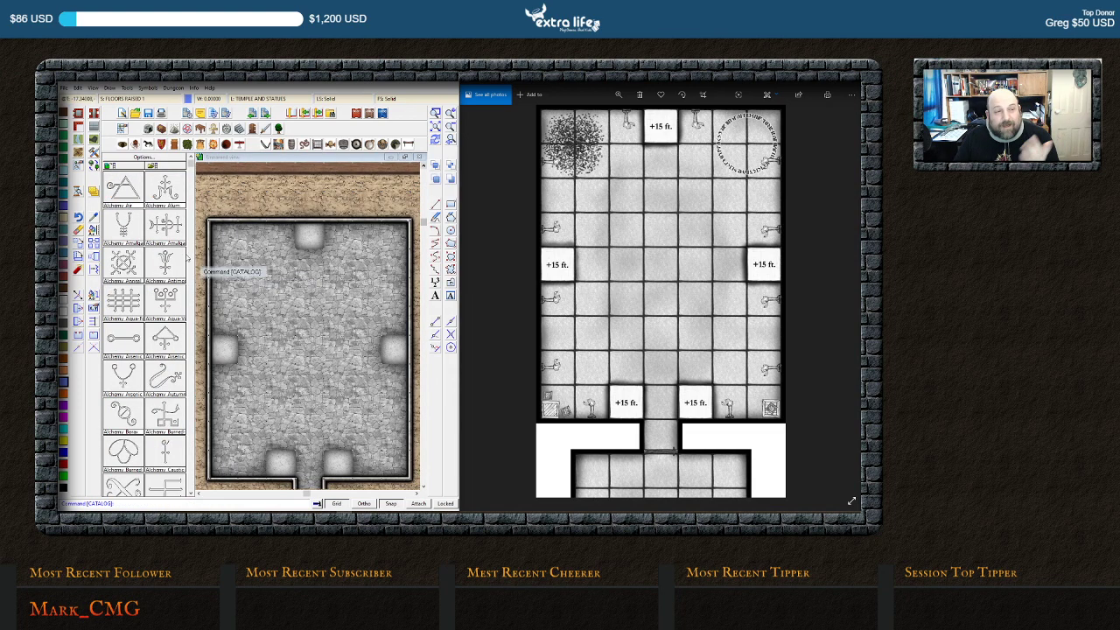
scroll(168, 324, "down", 9)
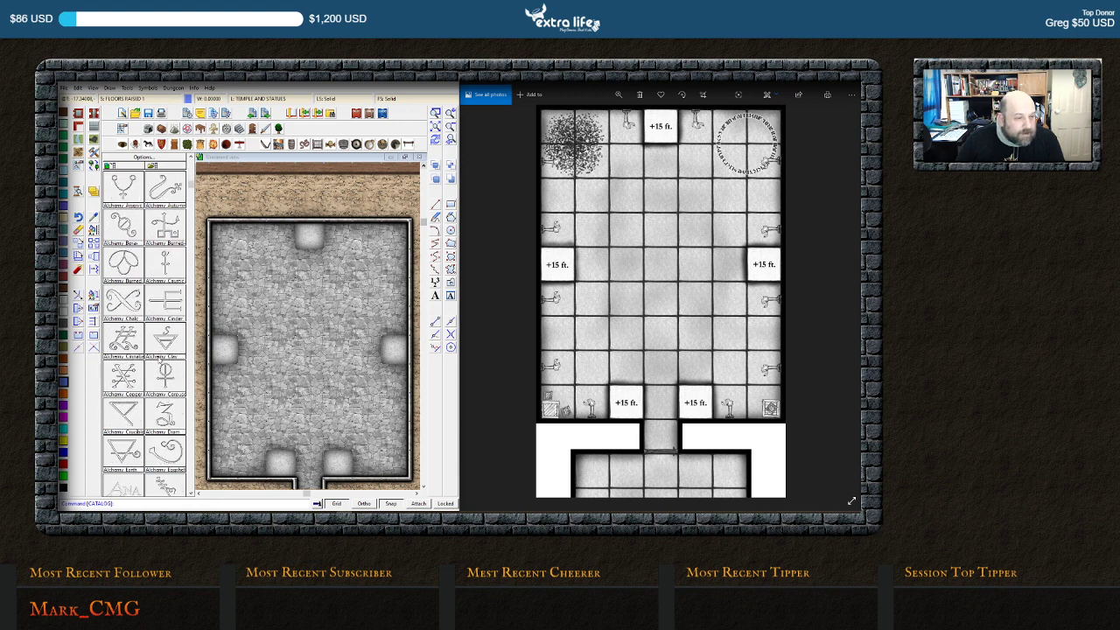
scroll(156, 373, "down", 7)
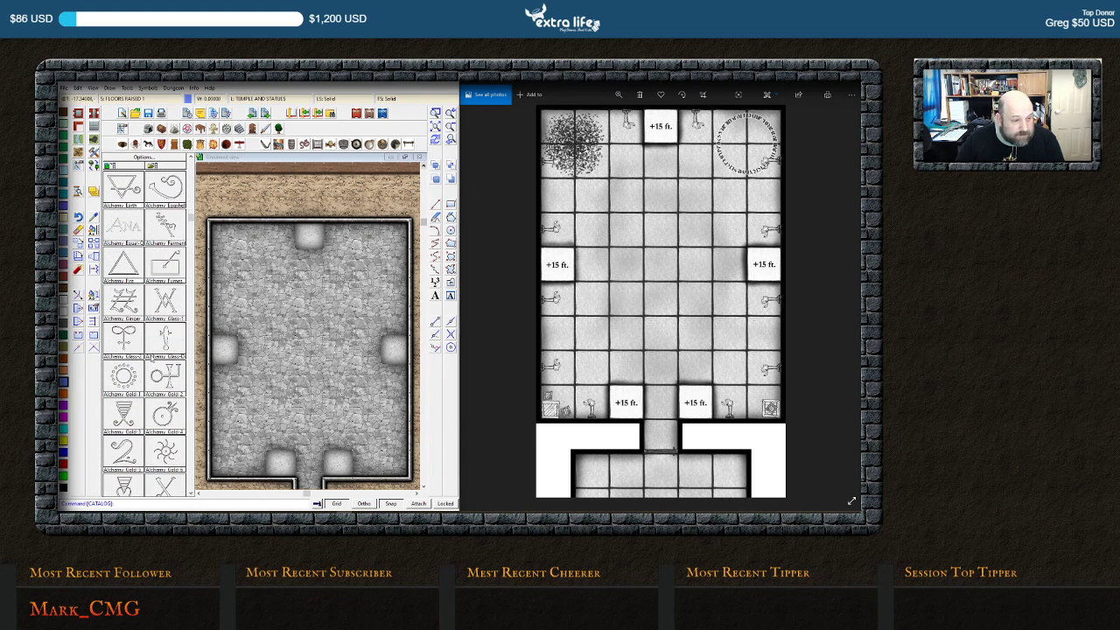
scroll(151, 357, "down", 4)
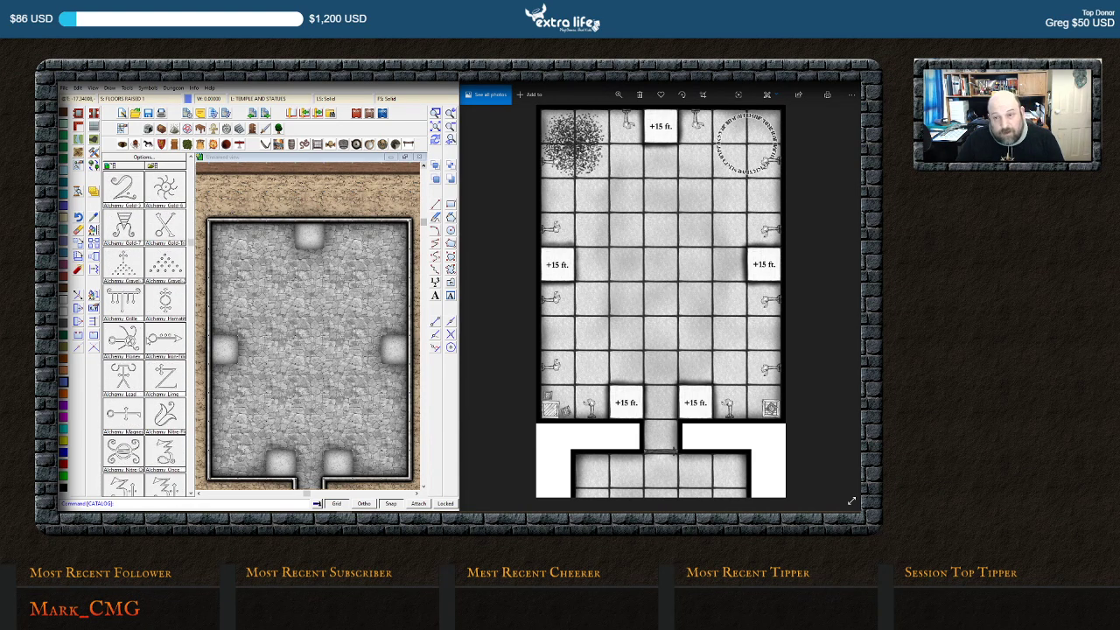
scroll(144, 348, "down", 8)
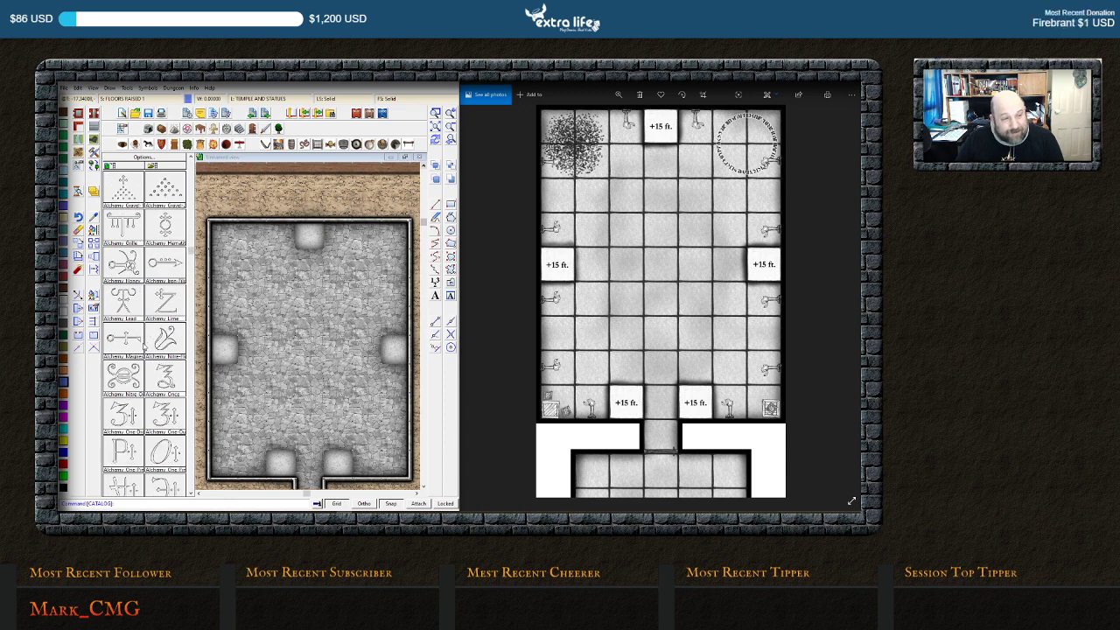
scroll(144, 350, "down", 12)
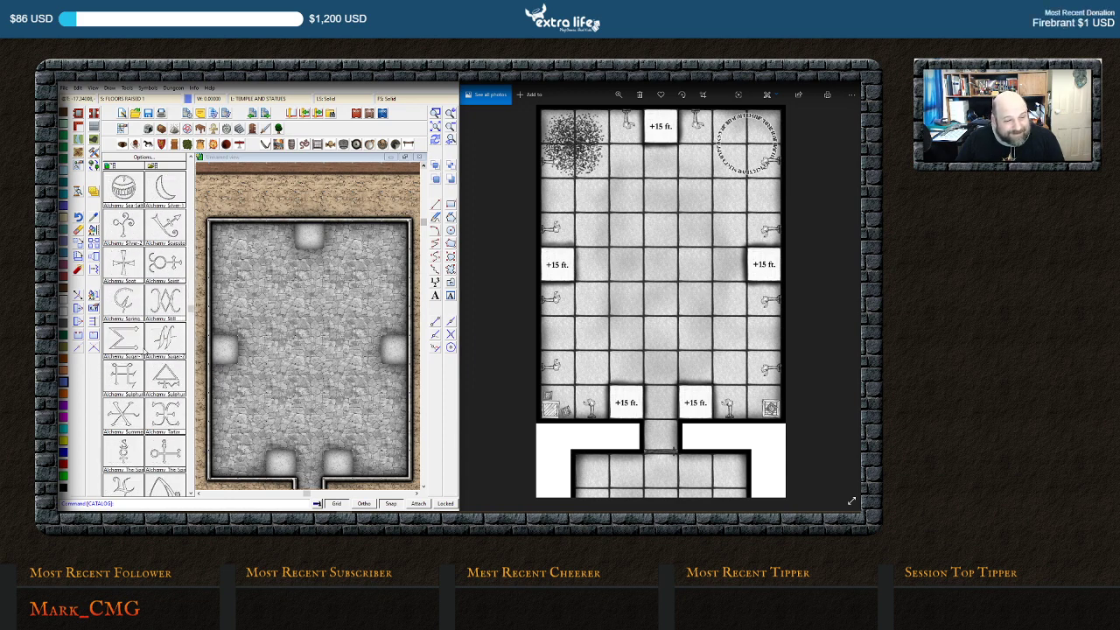
scroll(147, 348, "down", 4)
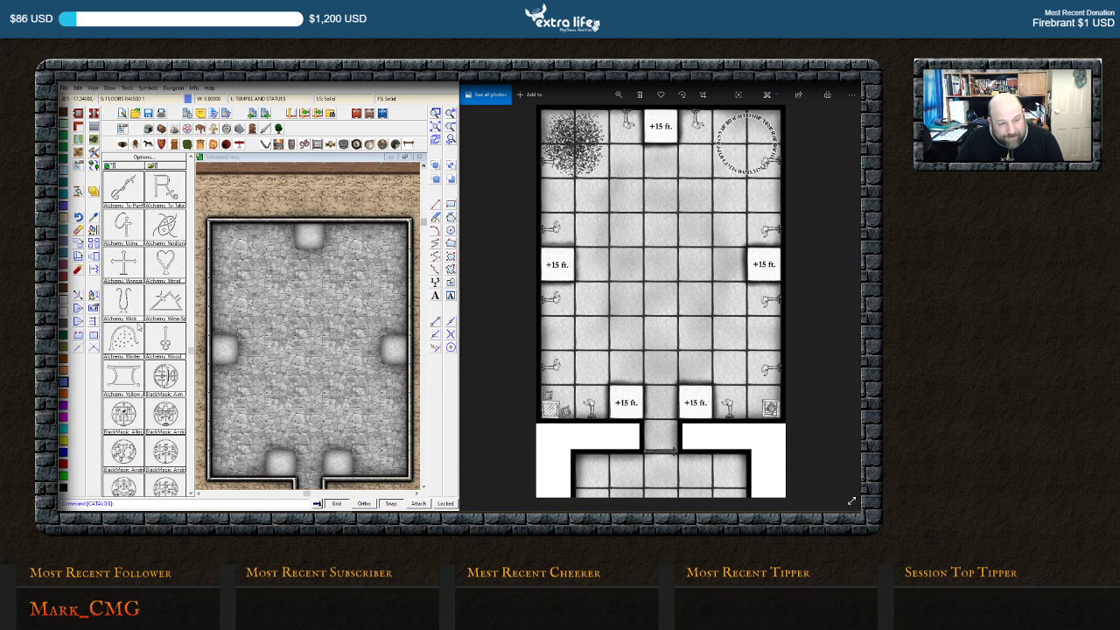
scroll(147, 349, "down", 2)
scroll(147, 348, "down", 2)
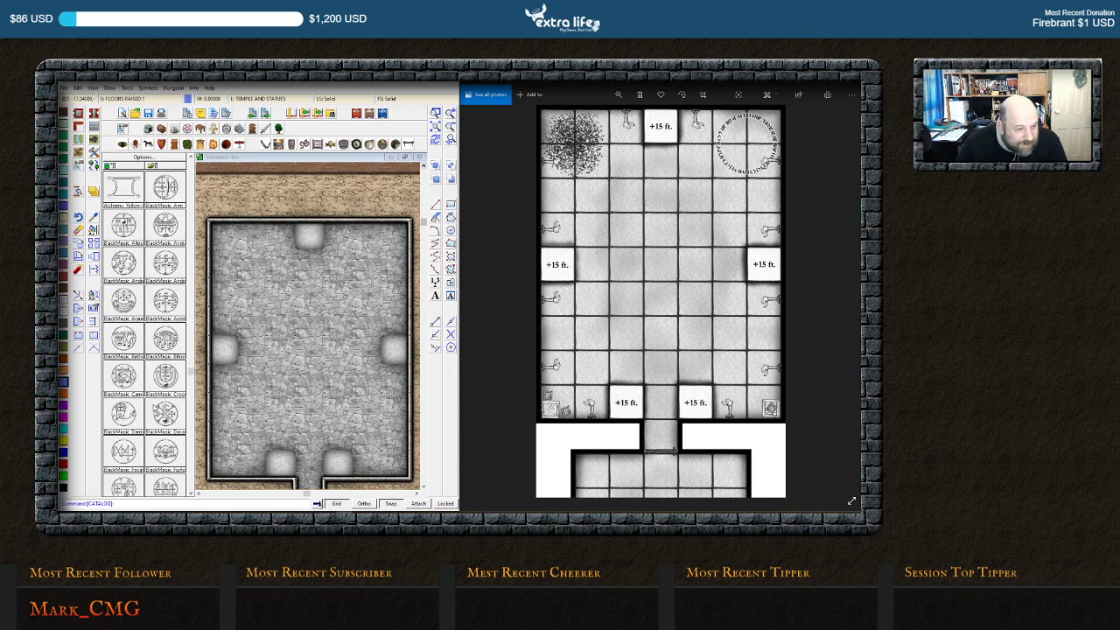
scroll(147, 348, "down", 4)
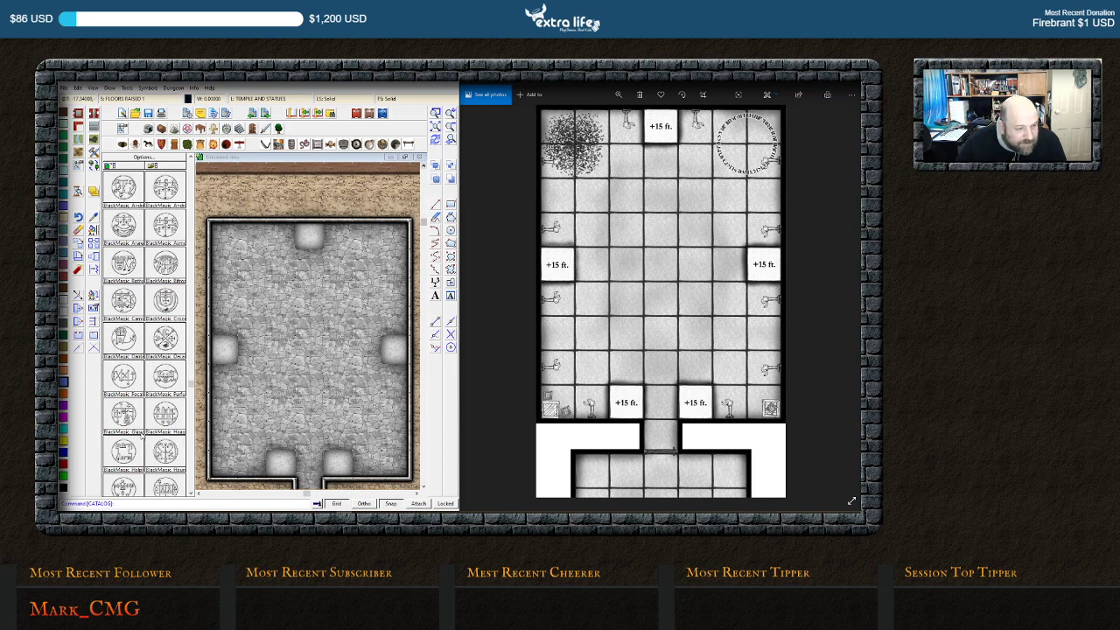
scroll(142, 437, "down", 2)
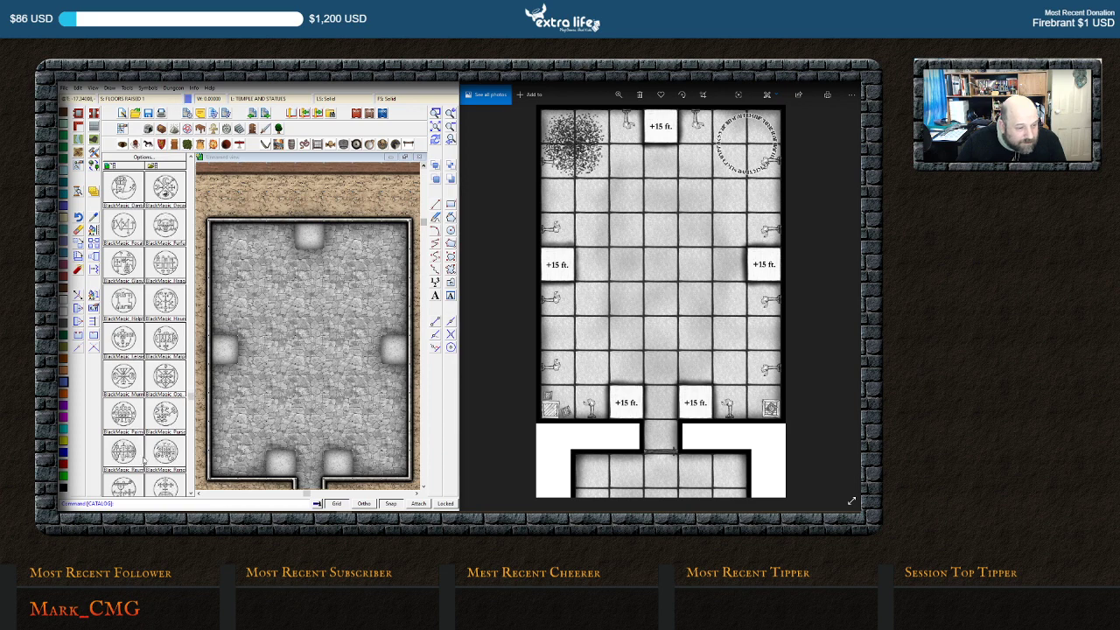
scroll(145, 445, "down", 4)
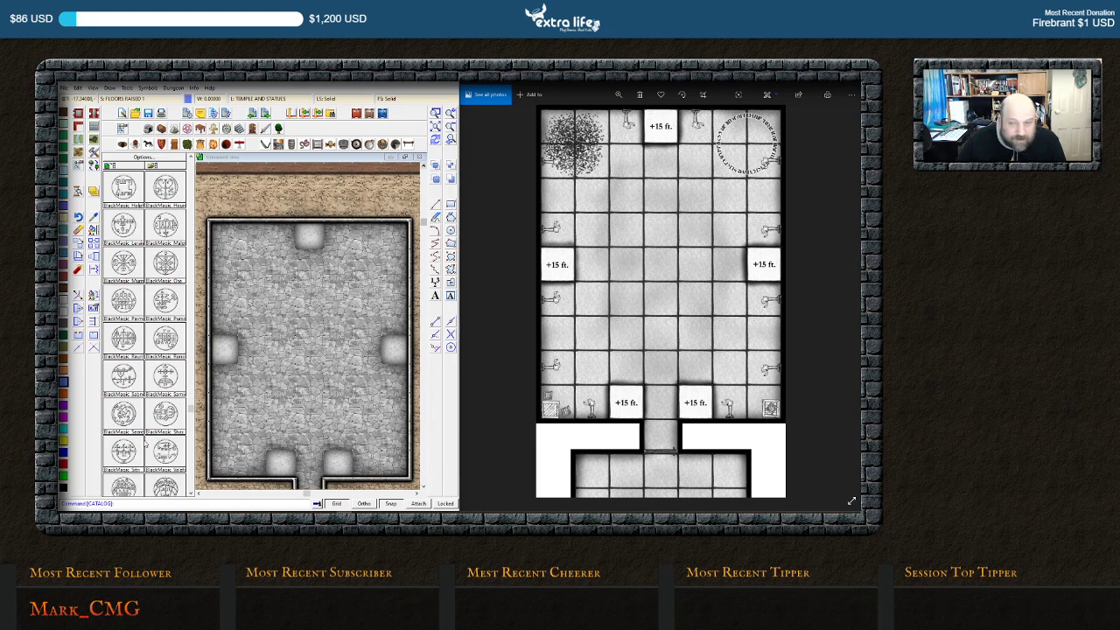
scroll(135, 406, "down", 2)
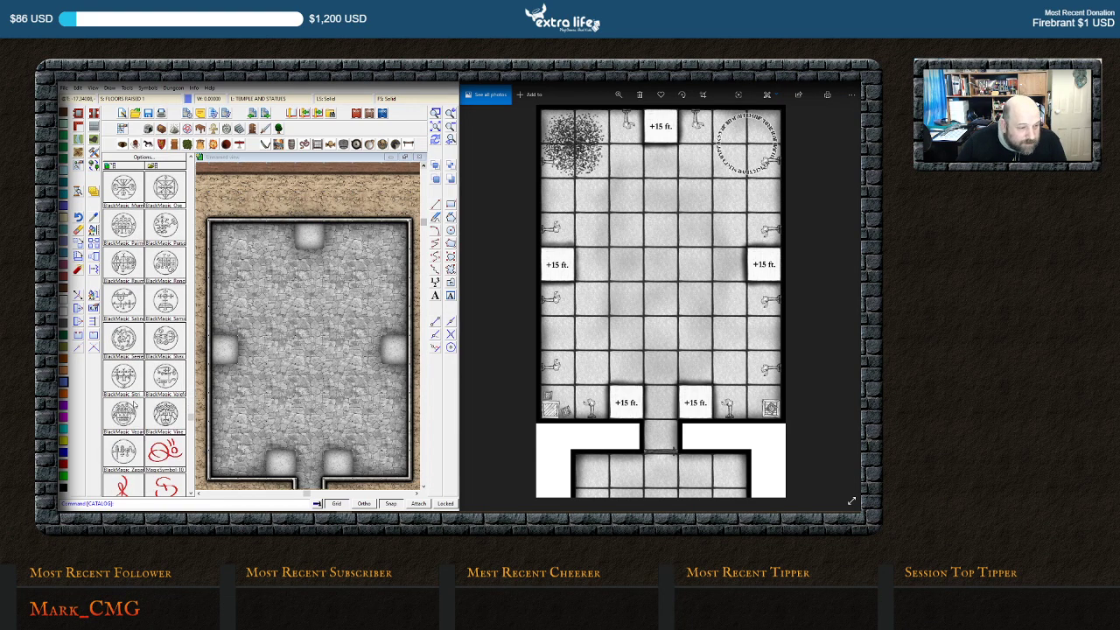
scroll(135, 411, "down", 5)
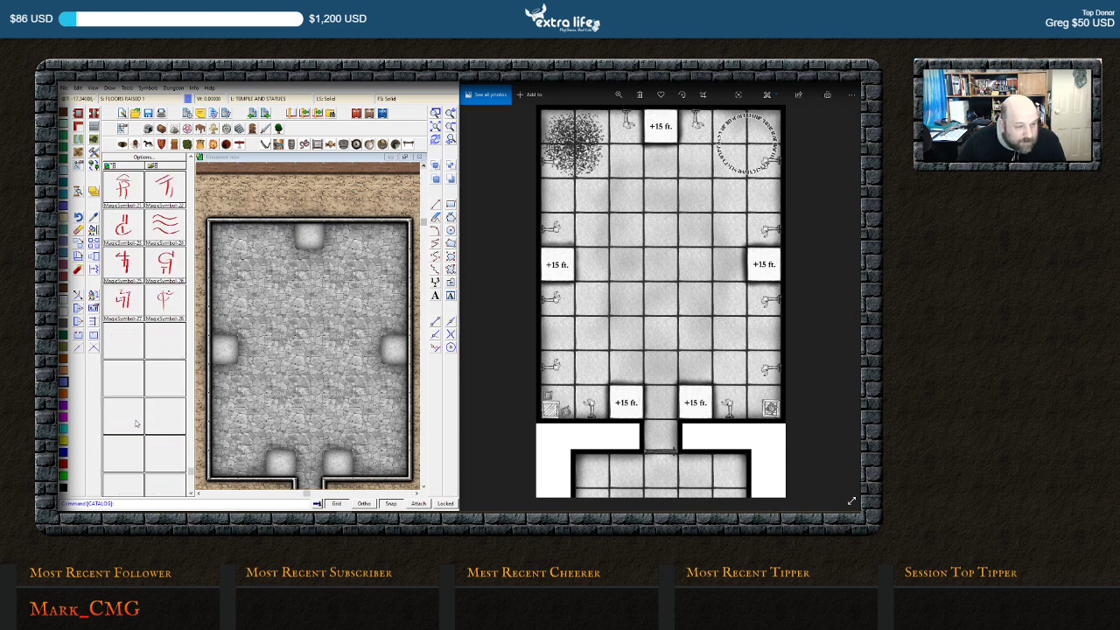
scroll(136, 423, "up", 5)
scroll(141, 358, "up", 4)
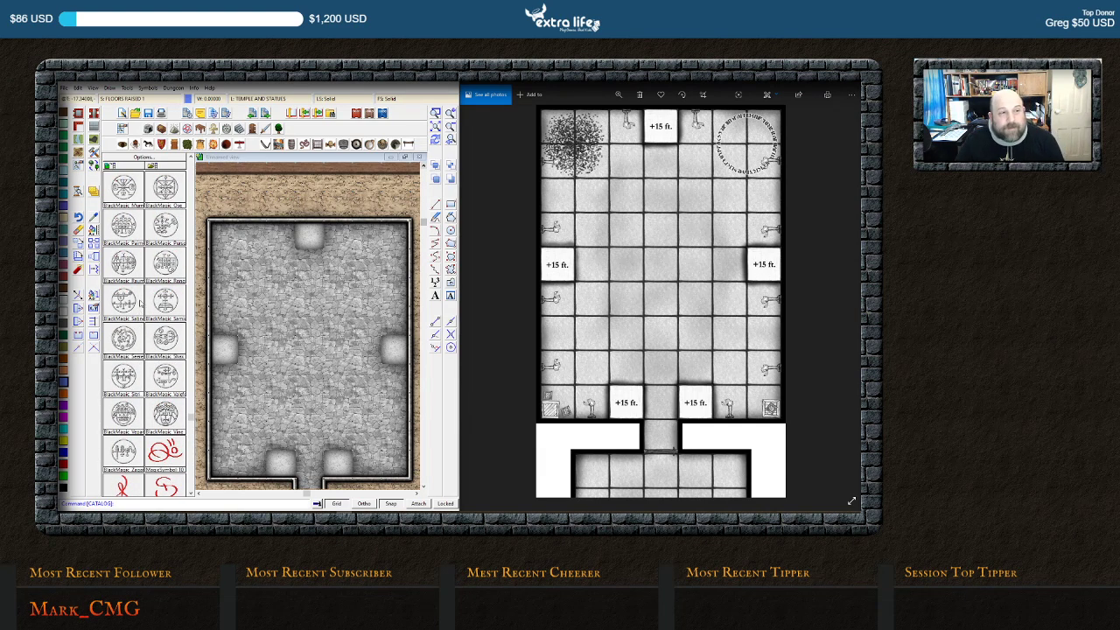
scroll(145, 273, "up", 4)
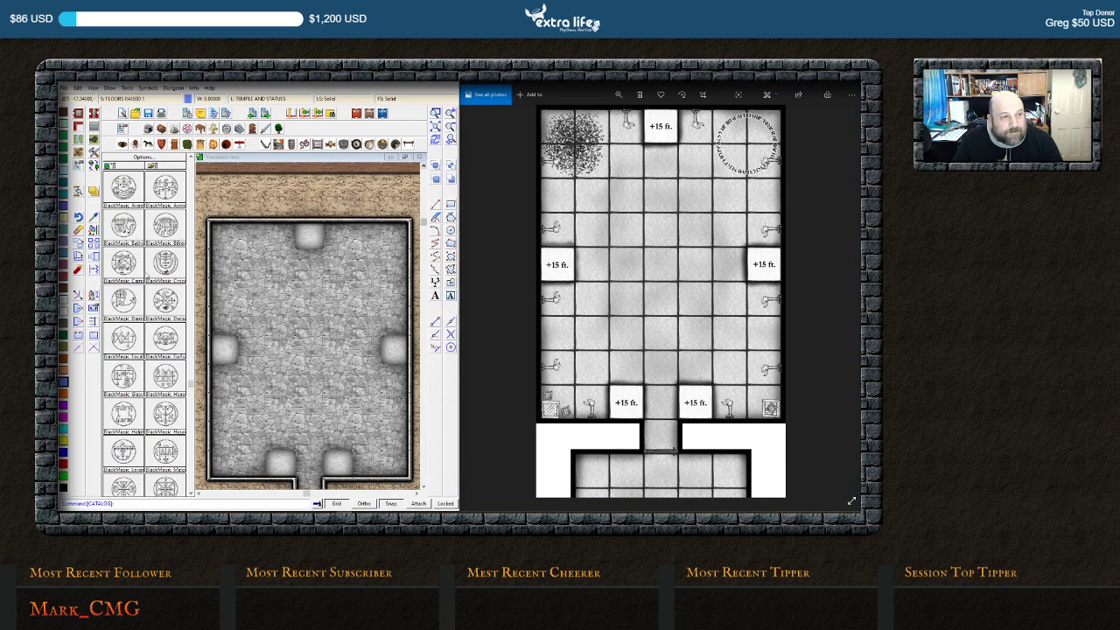
scroll(145, 273, "up", 2)
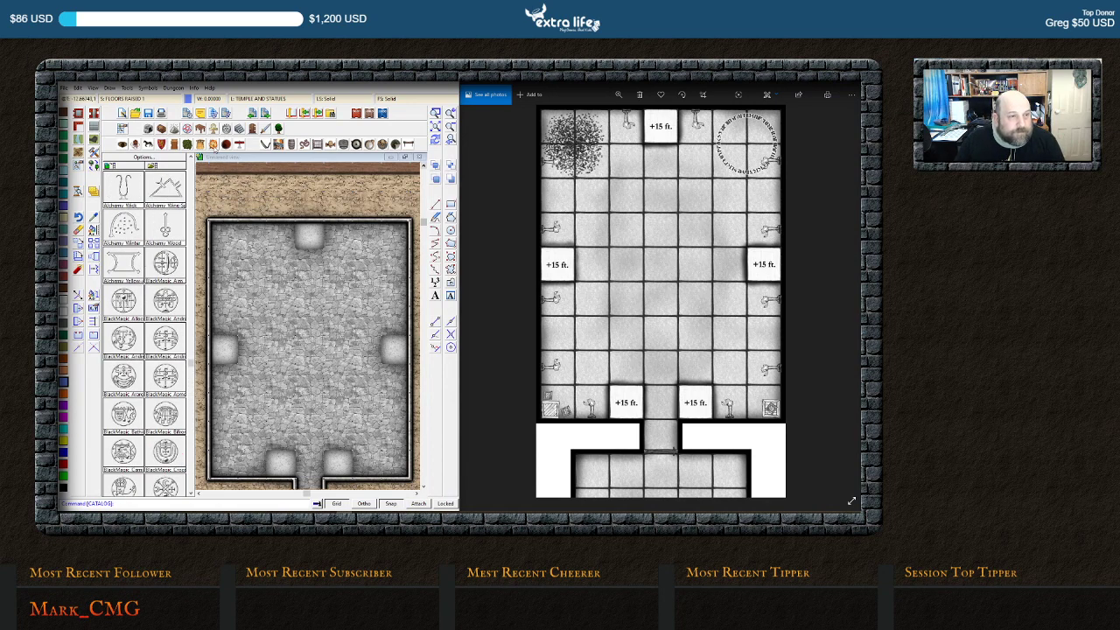
Check the Dungeon and Map Dressing and Structures symbol categories, and reopen the ceremonial bowls catalog
left_click(215, 154)
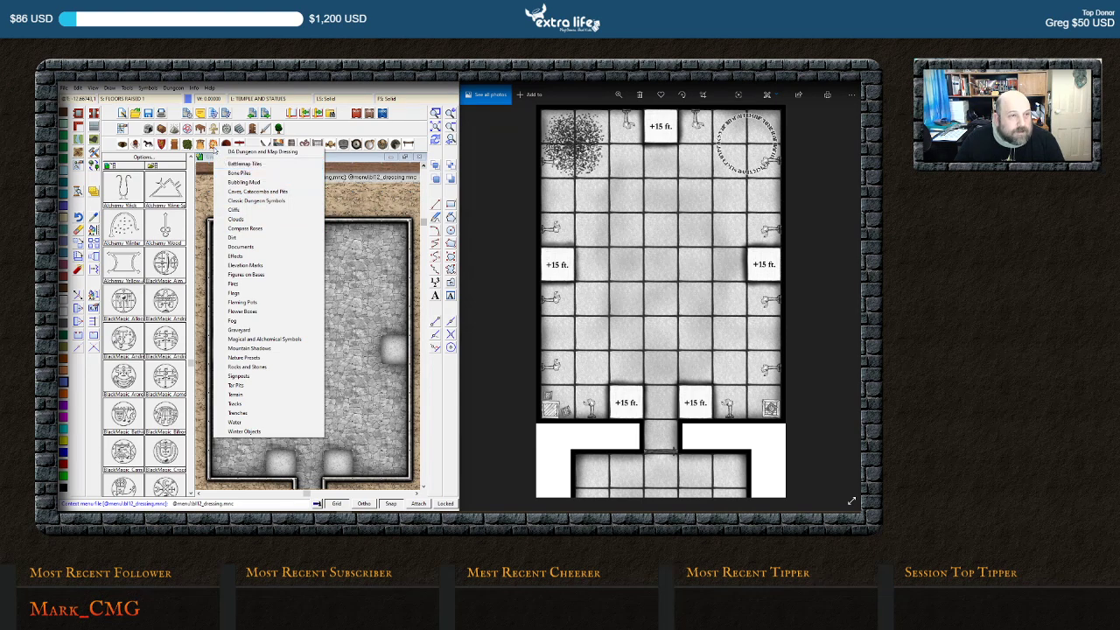
left_click(211, 147)
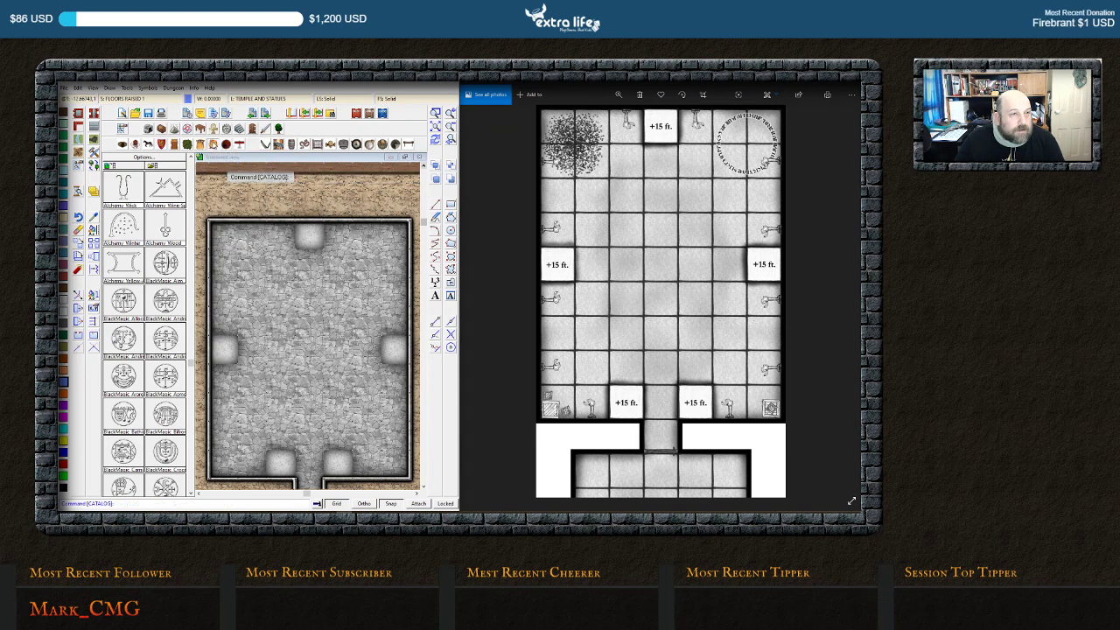
left_click(210, 145)
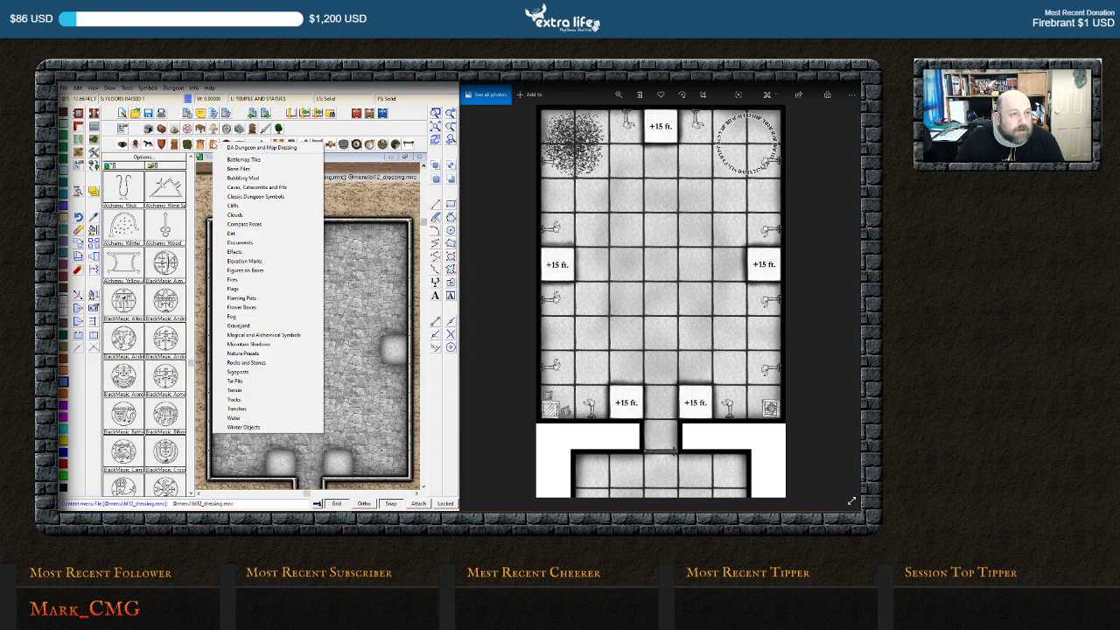
left_click(226, 144)
left_click(227, 145)
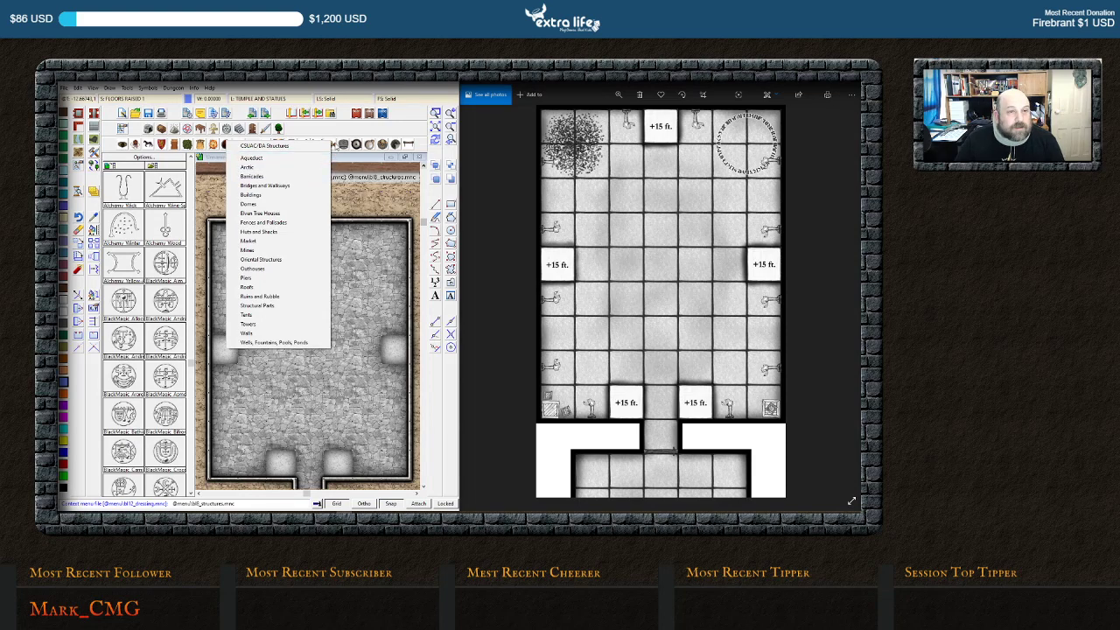
left_click(334, 145)
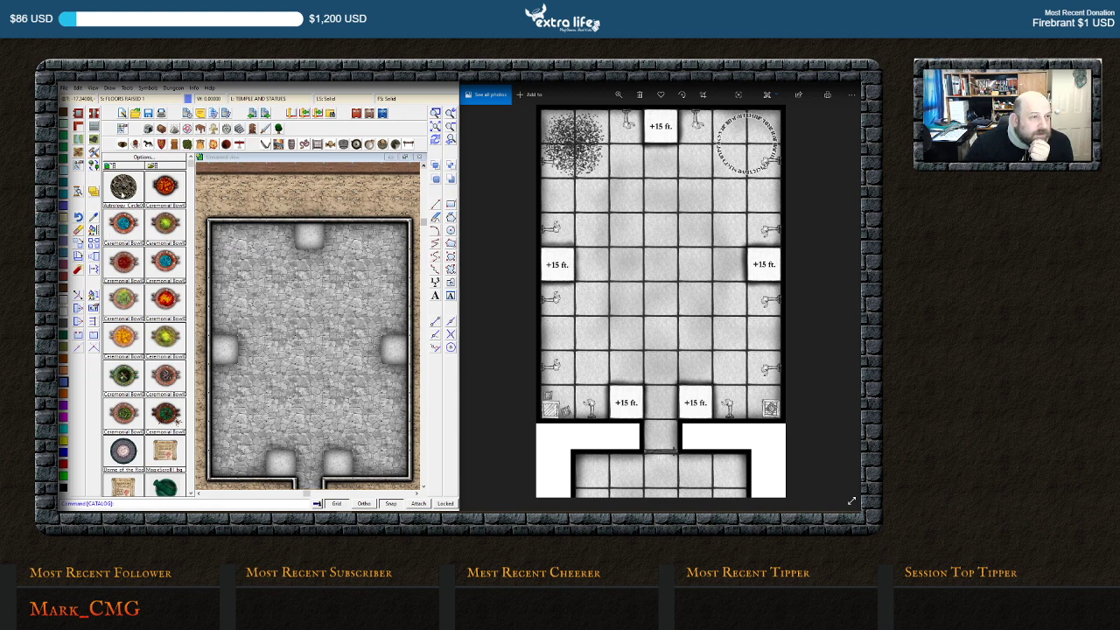
left_click(123, 186)
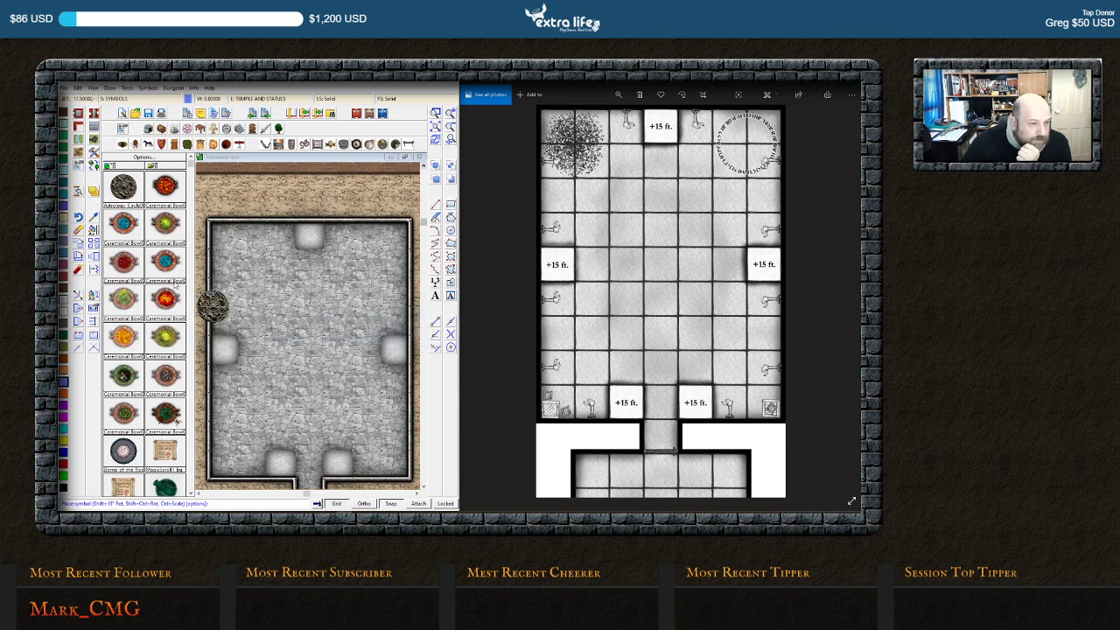
left_click(167, 375)
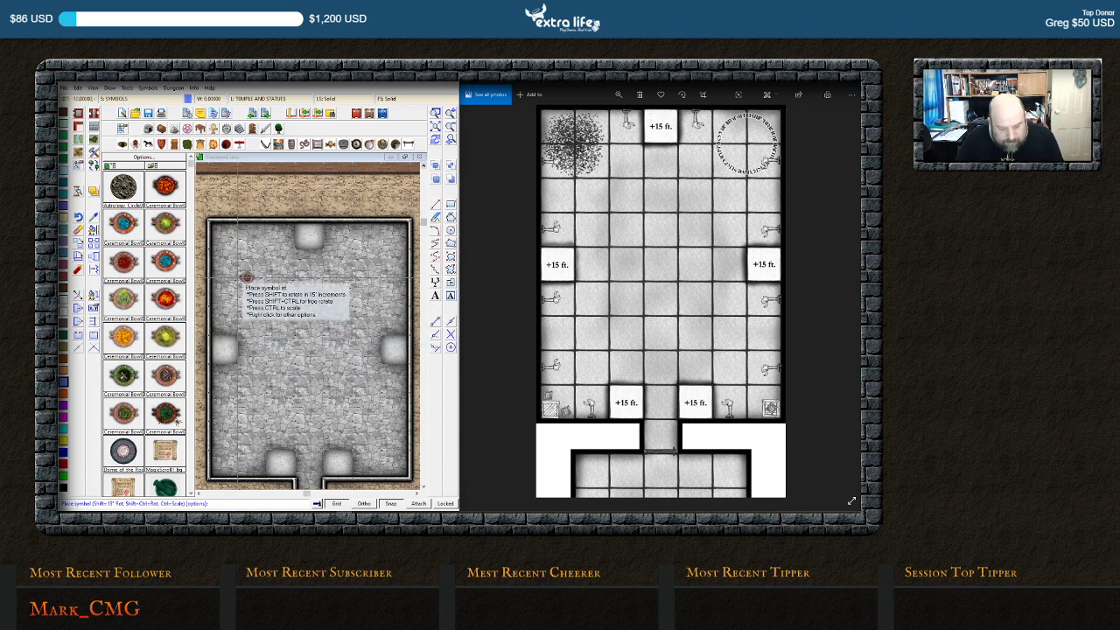
key("ctrl")
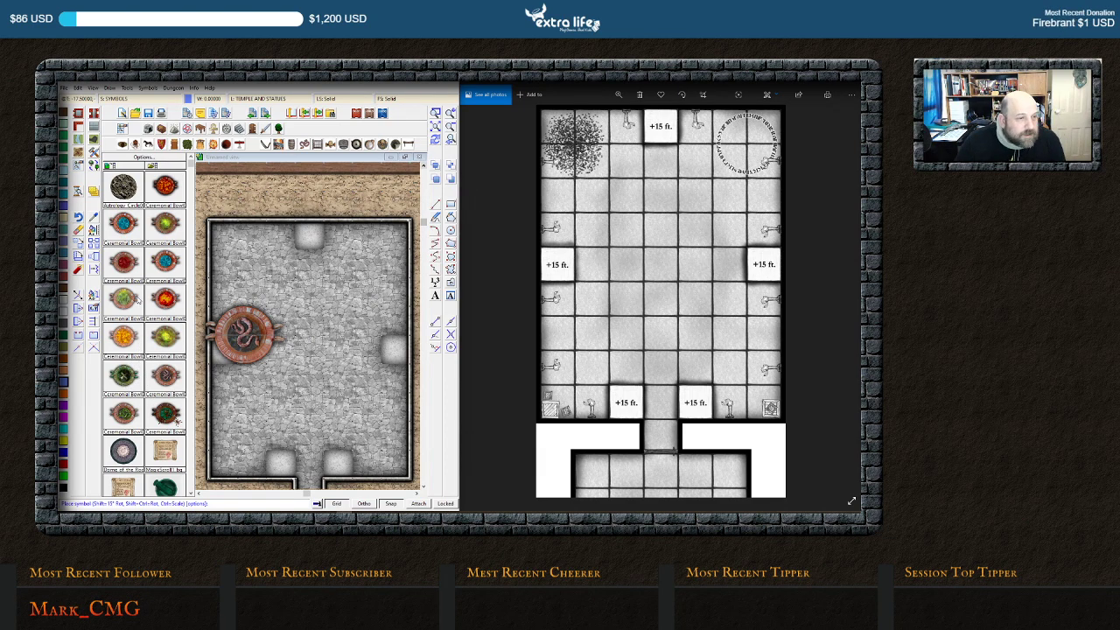
Place the StoneRing004 eye symbol in the room's northeast corner, scaled to match the circle on the reference map
scroll(138, 273, "down", 2)
scroll(147, 302, "down", 7)
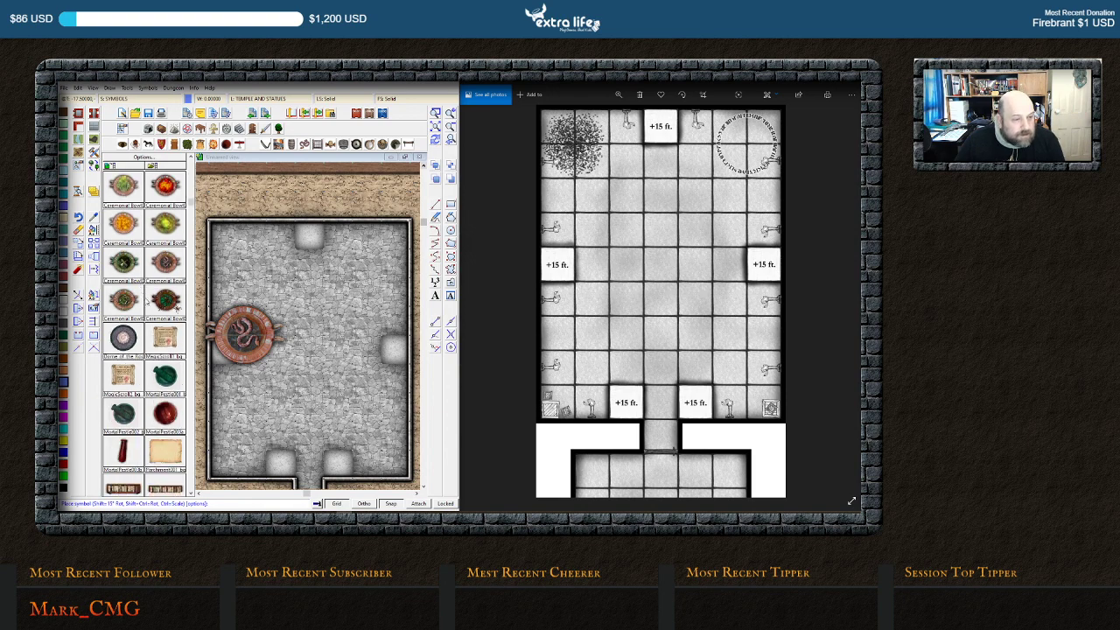
scroll(156, 423, "down", 1)
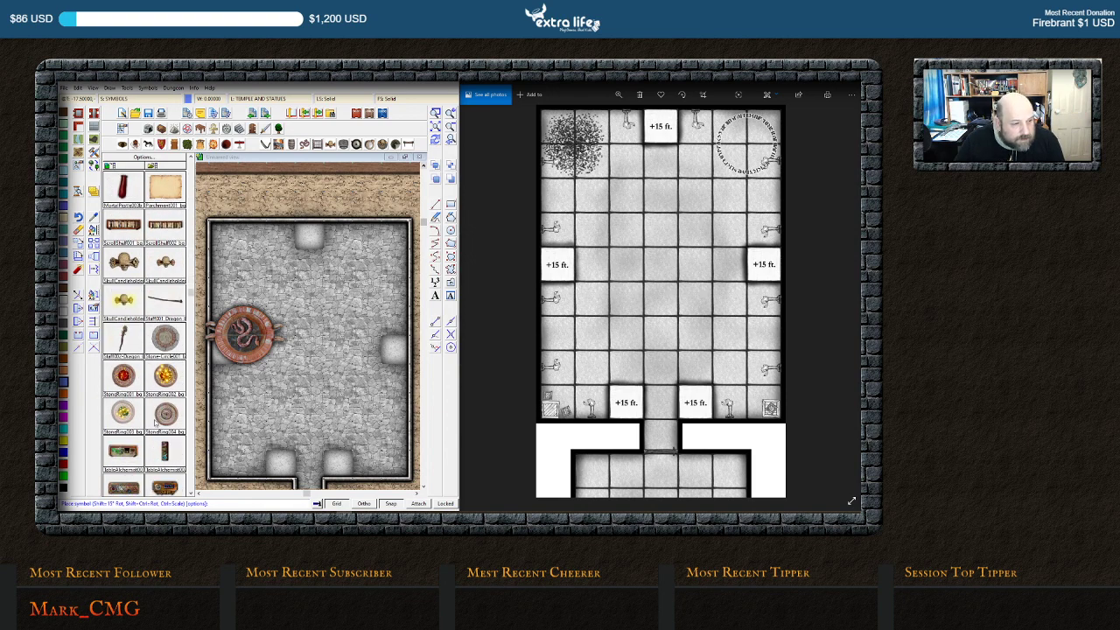
left_click(166, 413)
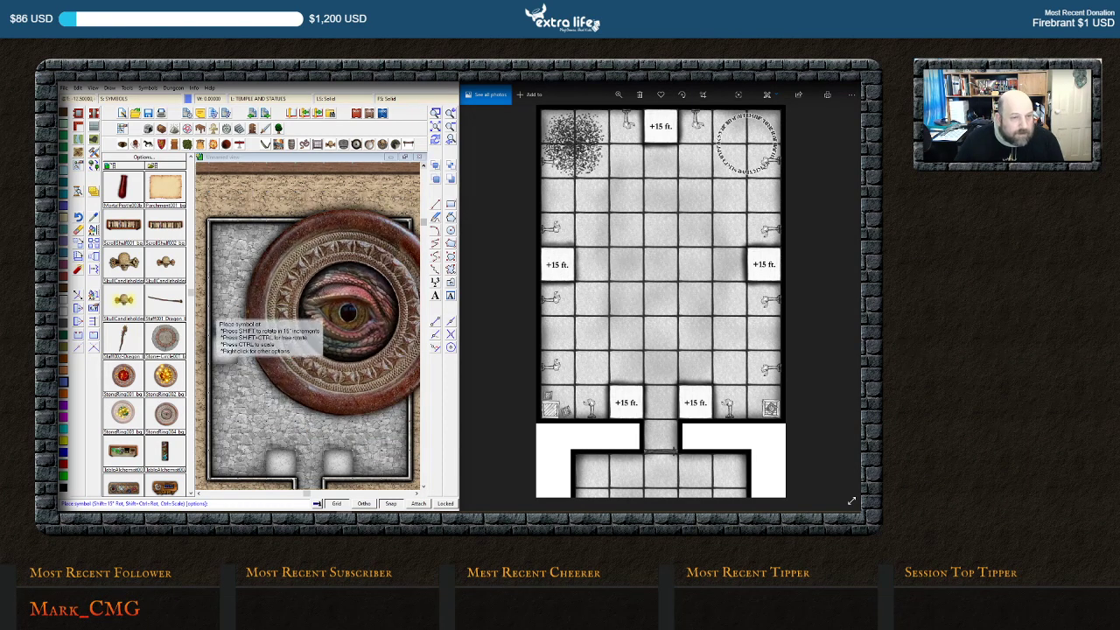
left_click(173, 333)
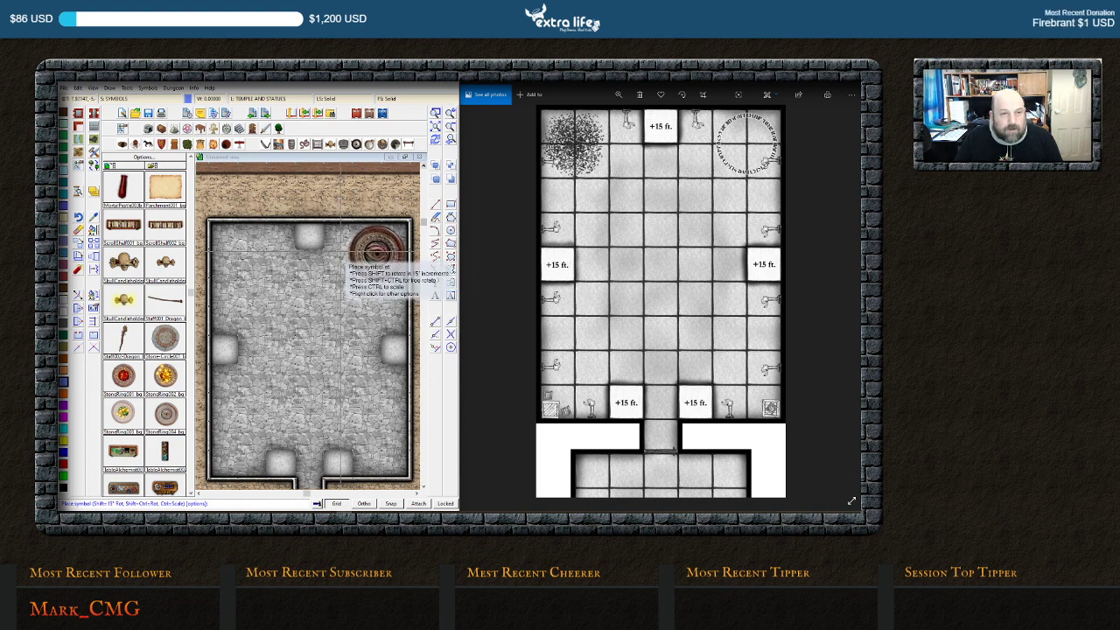
left_click(376, 252)
left_click(235, 374)
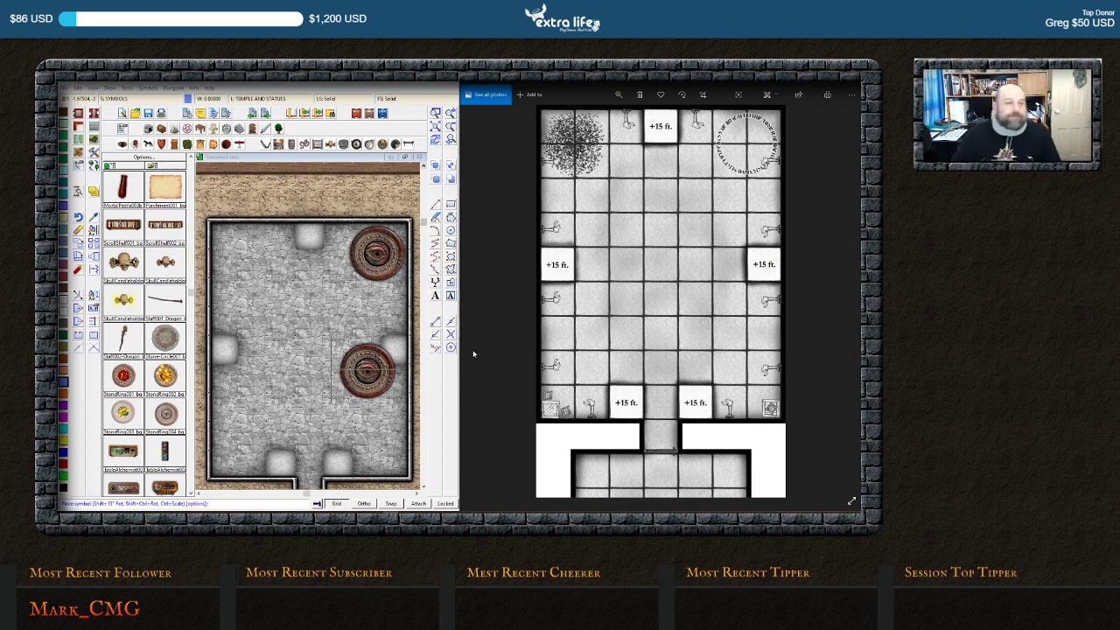
Open the symbol catalog that holds the stone benches, cave walls, cracks, trapdoors and treasure piles
scroll(131, 298, "down", 5)
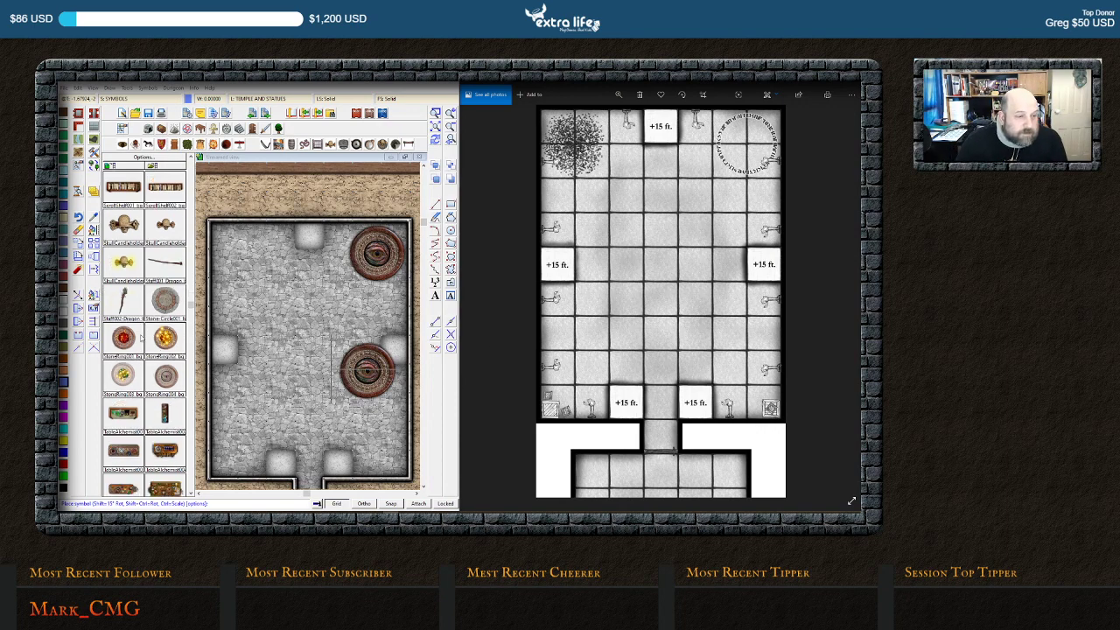
scroll(131, 299, "up", 4)
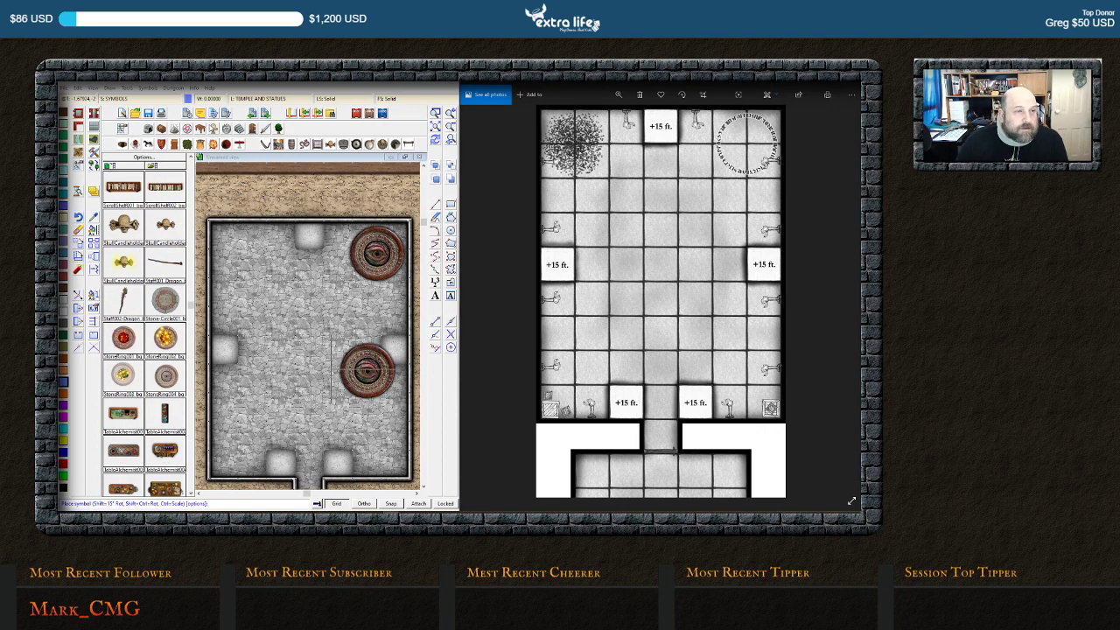
left_click(214, 145)
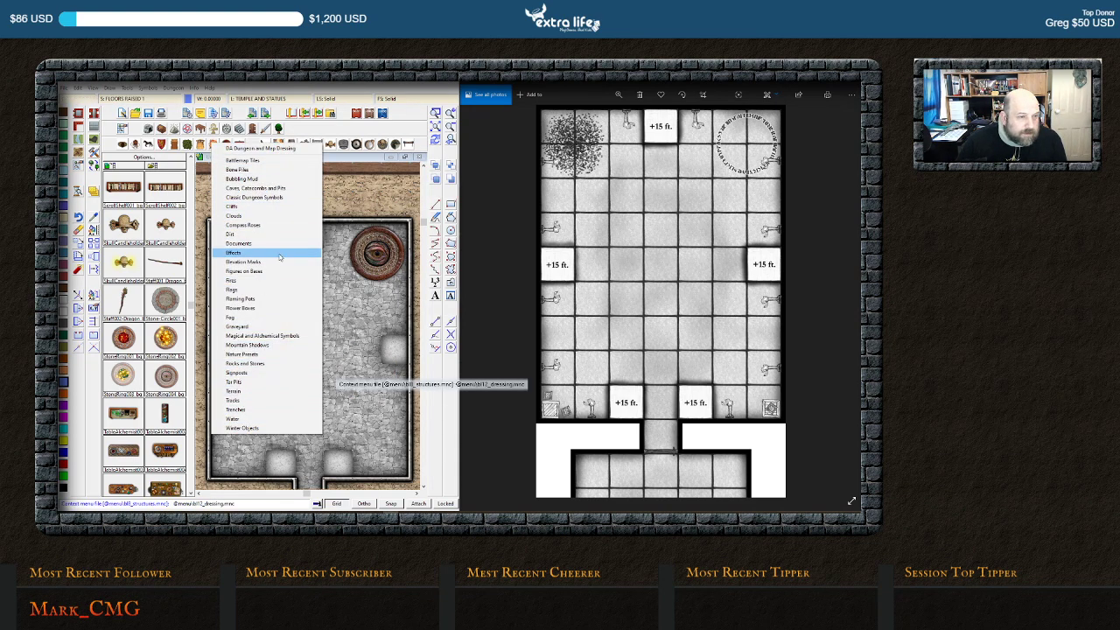
left_click(316, 142)
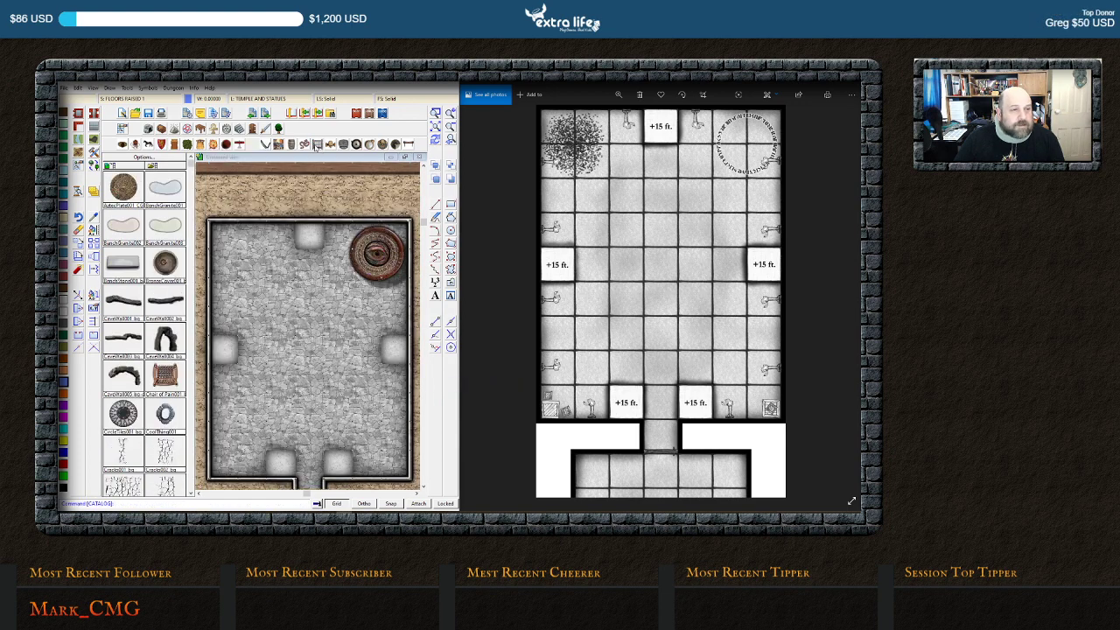
scroll(125, 342, "down", 2)
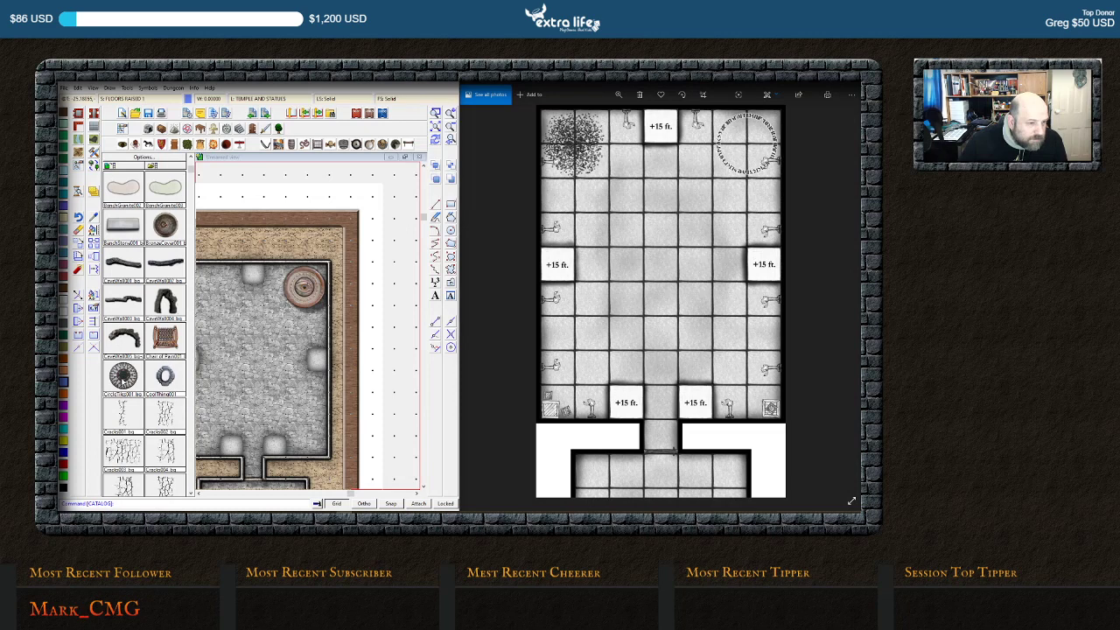
left_click(123, 377)
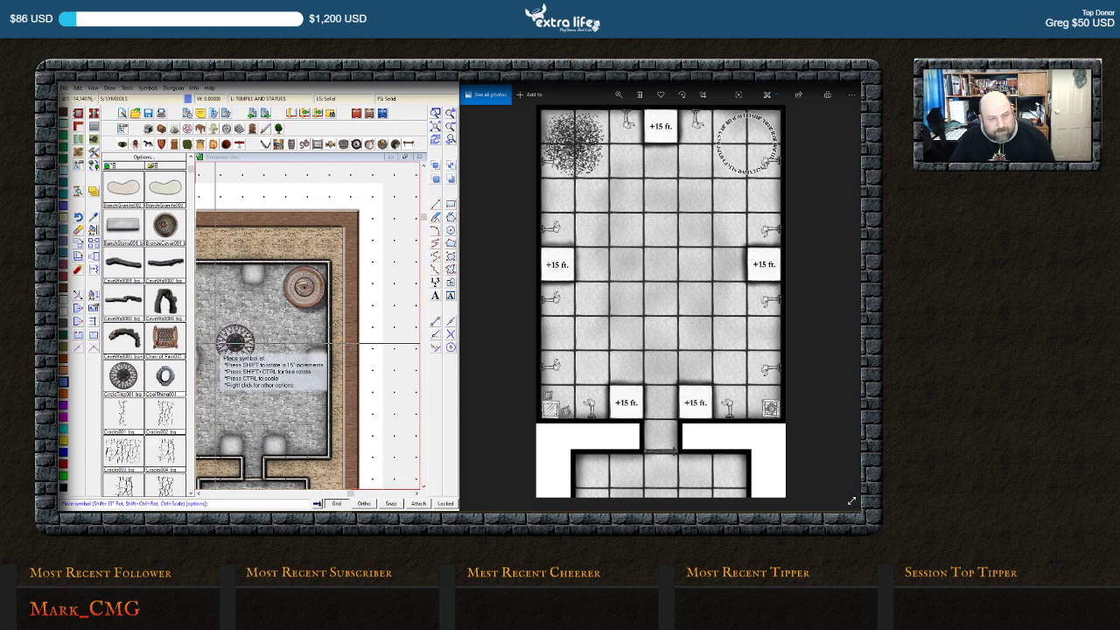
key("Escape")
Place the Treasures003 gold coin pile, enlarged and rotated upright, in the room's northwest corner
scroll(150, 369, "down", 2)
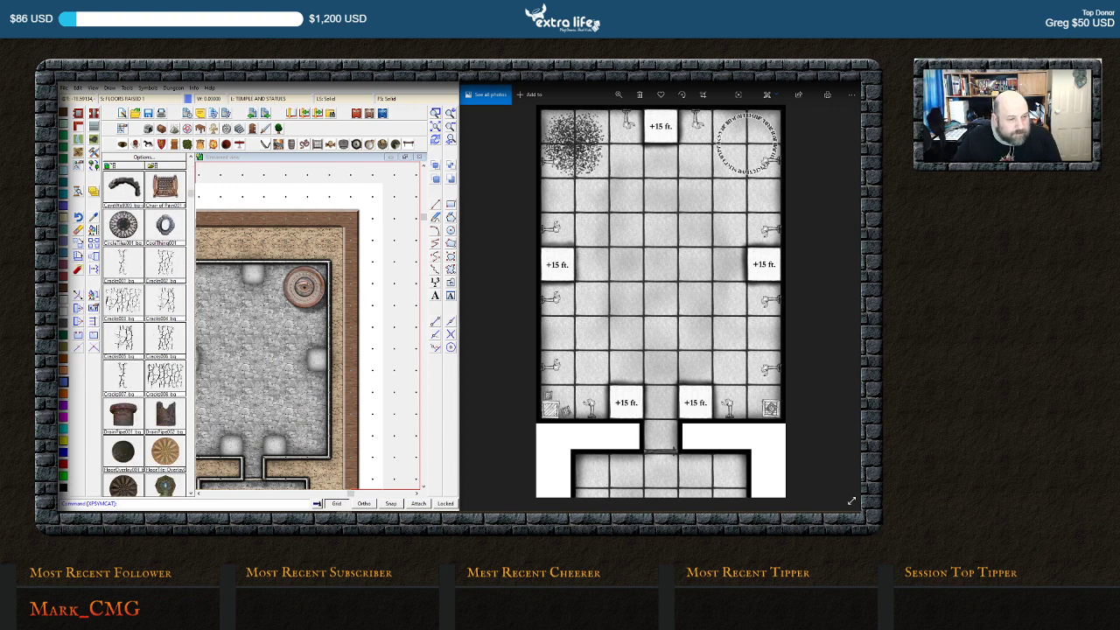
scroll(157, 357, "down", 2)
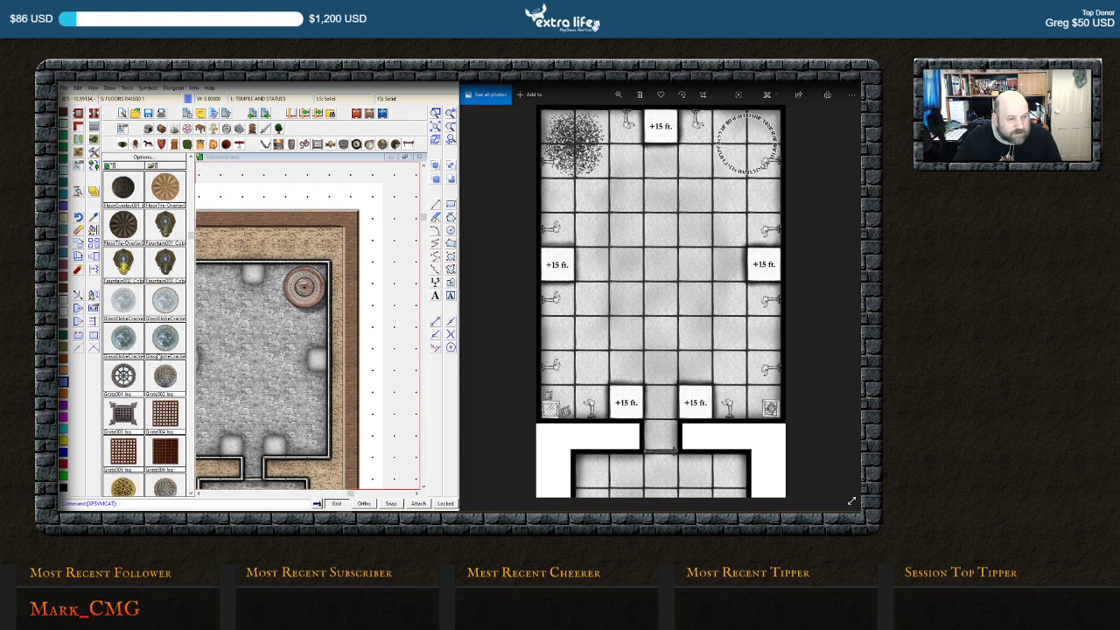
scroll(147, 388, "down", 5)
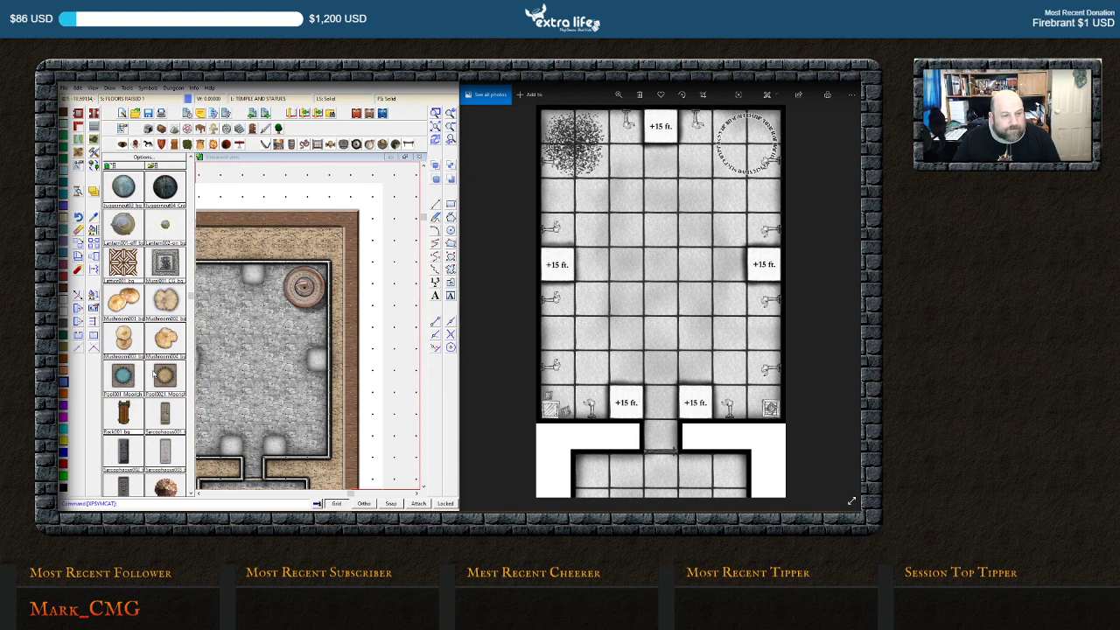
scroll(147, 389, "down", 5)
scroll(147, 382, "down", 8)
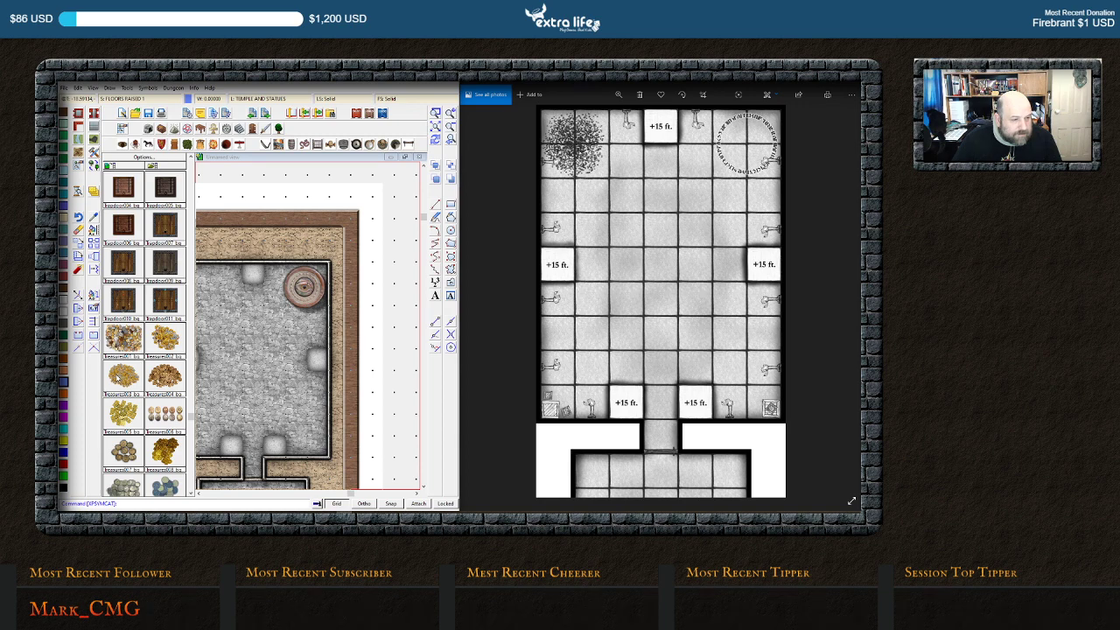
left_click(116, 374)
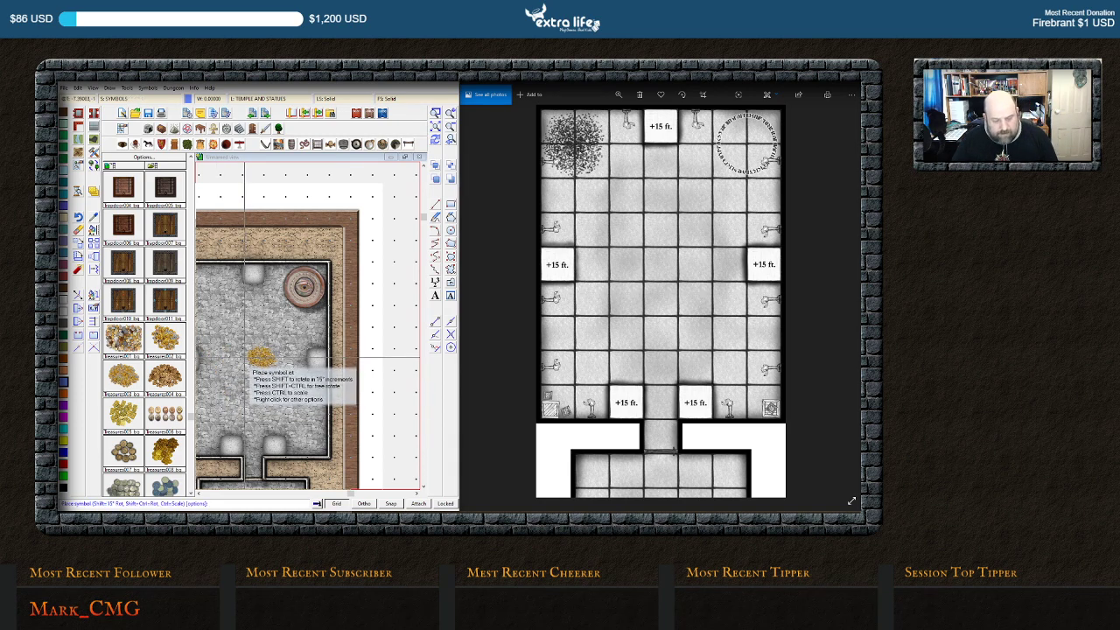
key("super")
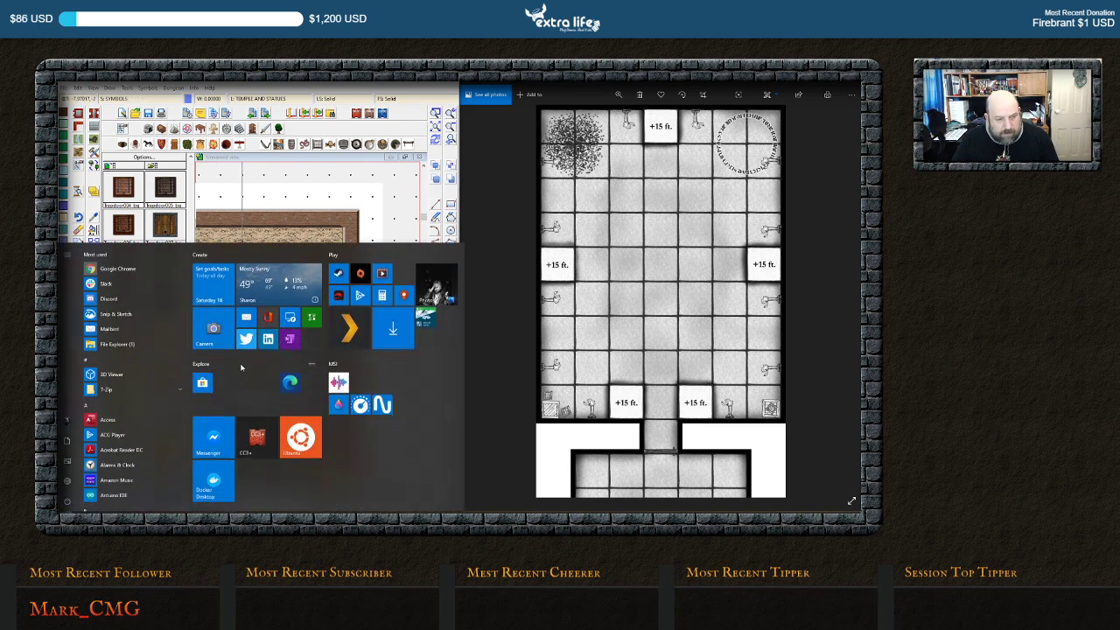
key("Escape")
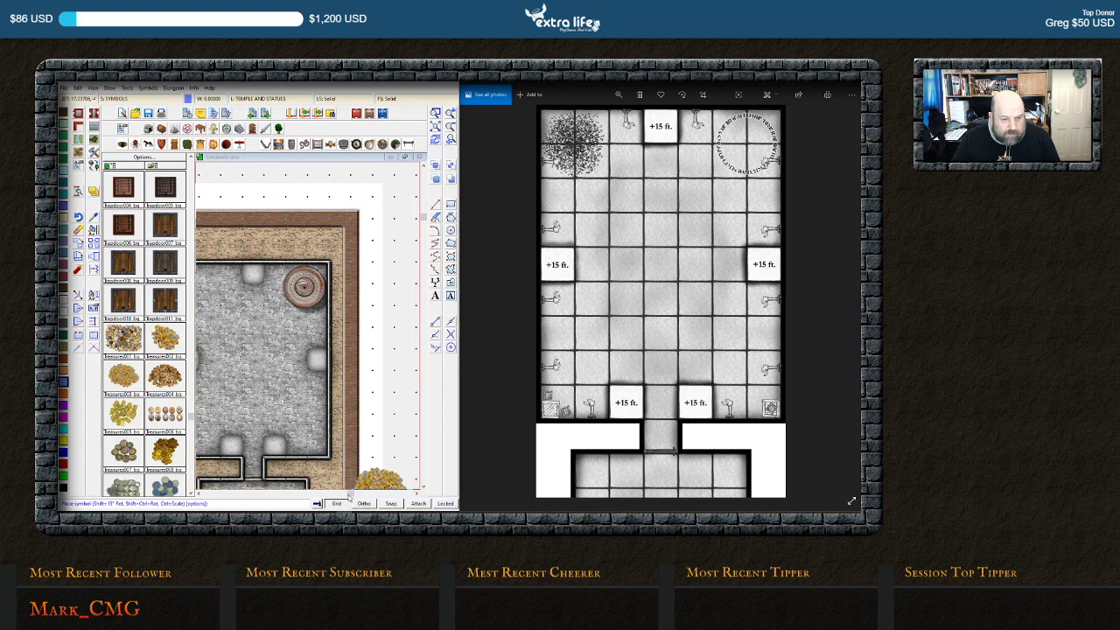
left_click_drag(350, 496, 300, 495)
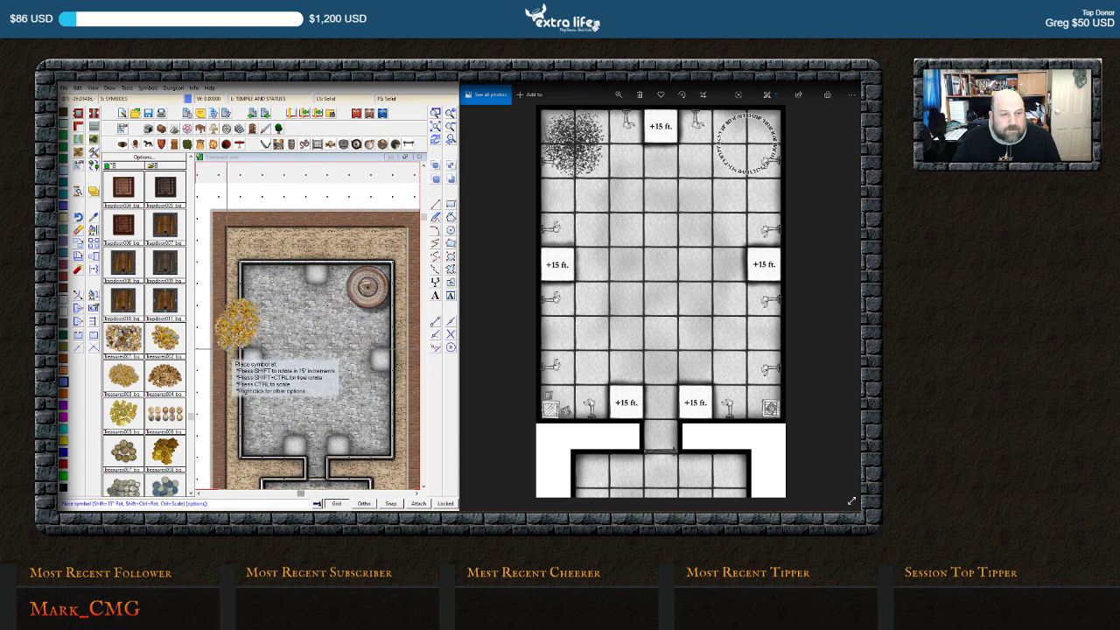
left_click(257, 263)
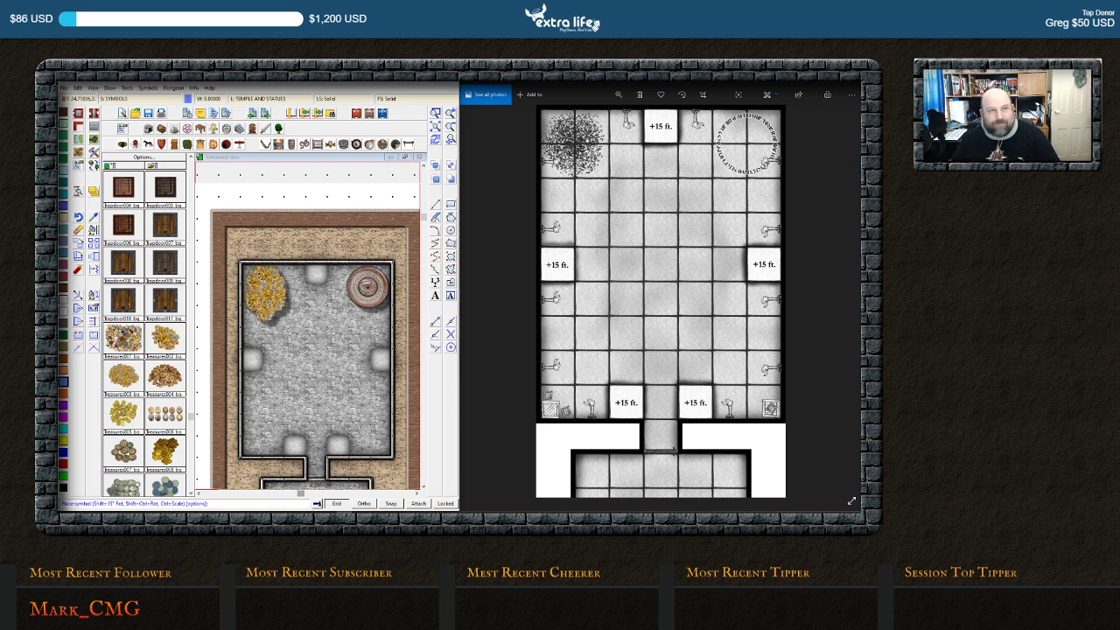
Check the Magical and Alchemical Symbols catalog and the bathtub, bed and bench furniture catalog for pieces matching the reference room
mouse_move(126, 512)
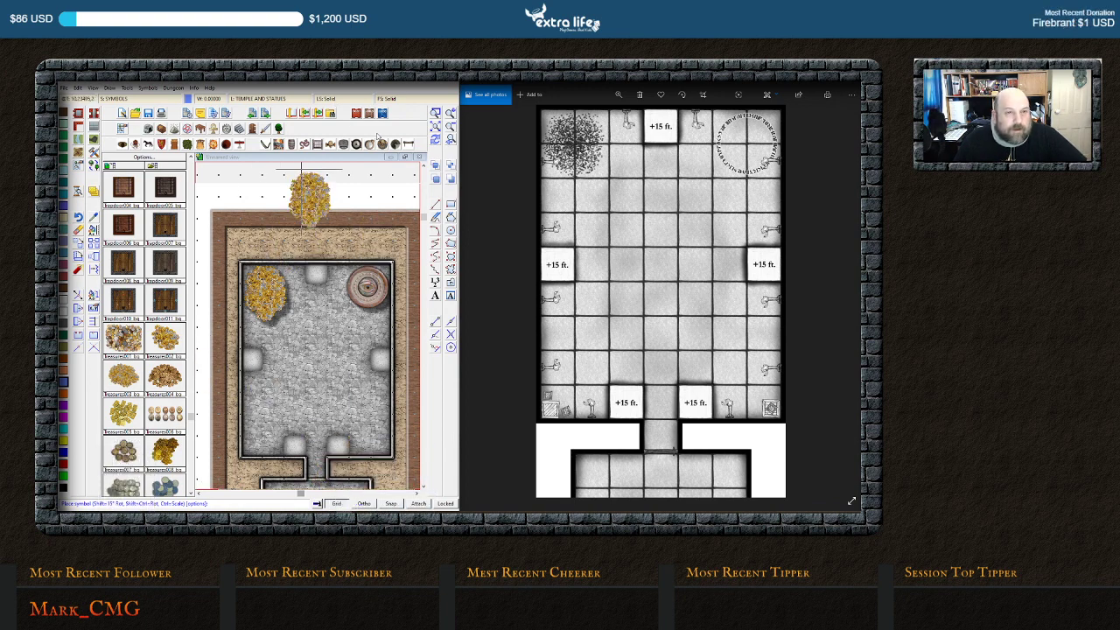
left_click(214, 145)
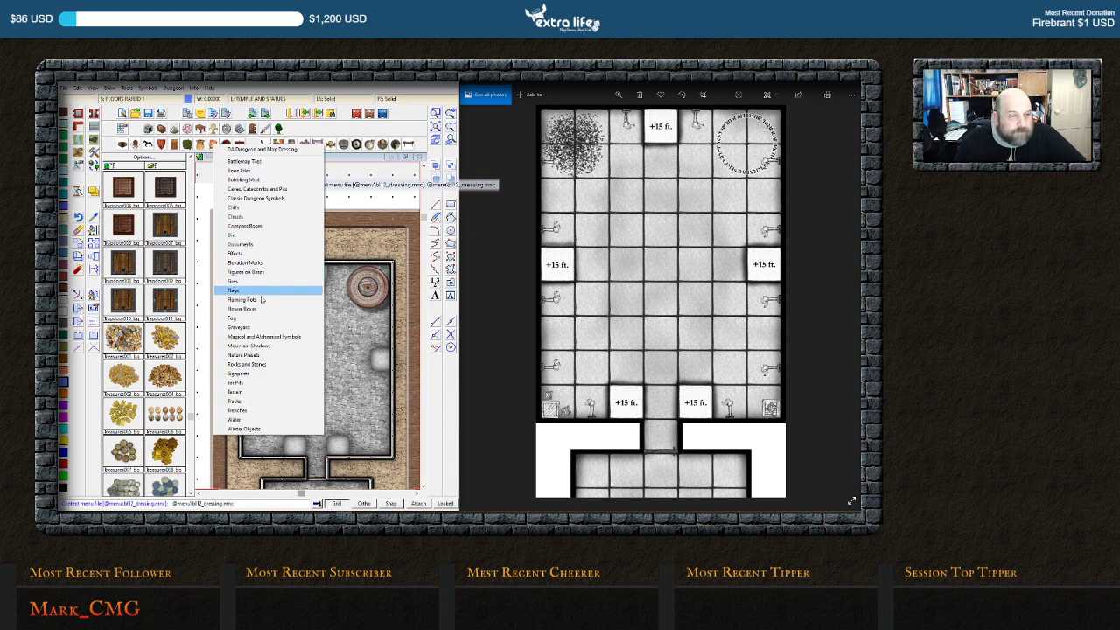
left_click(262, 337)
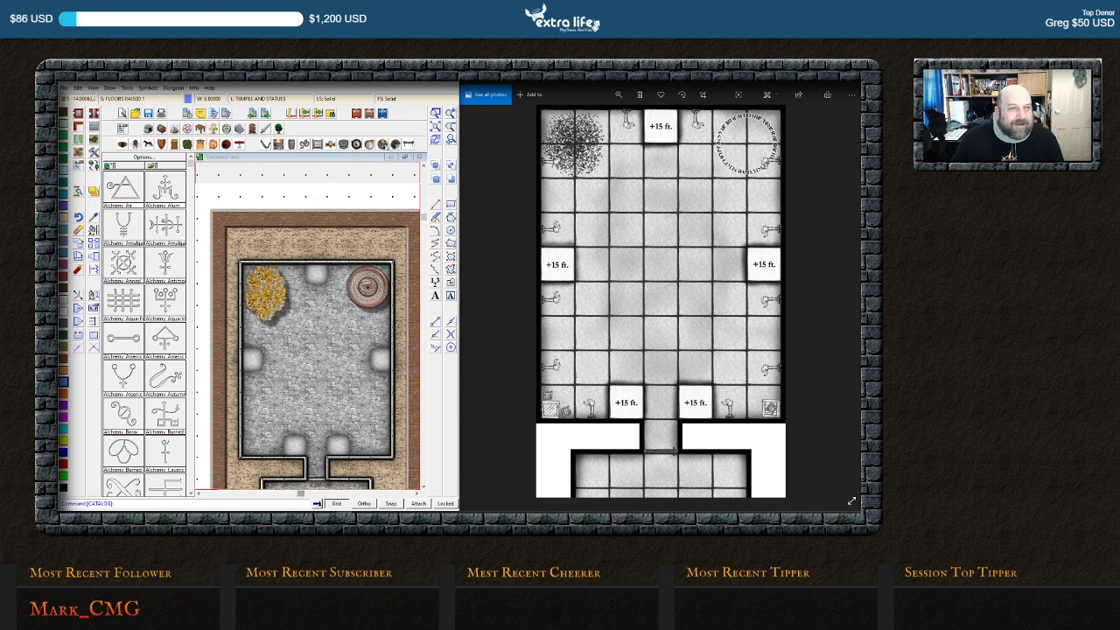
left_click(343, 144)
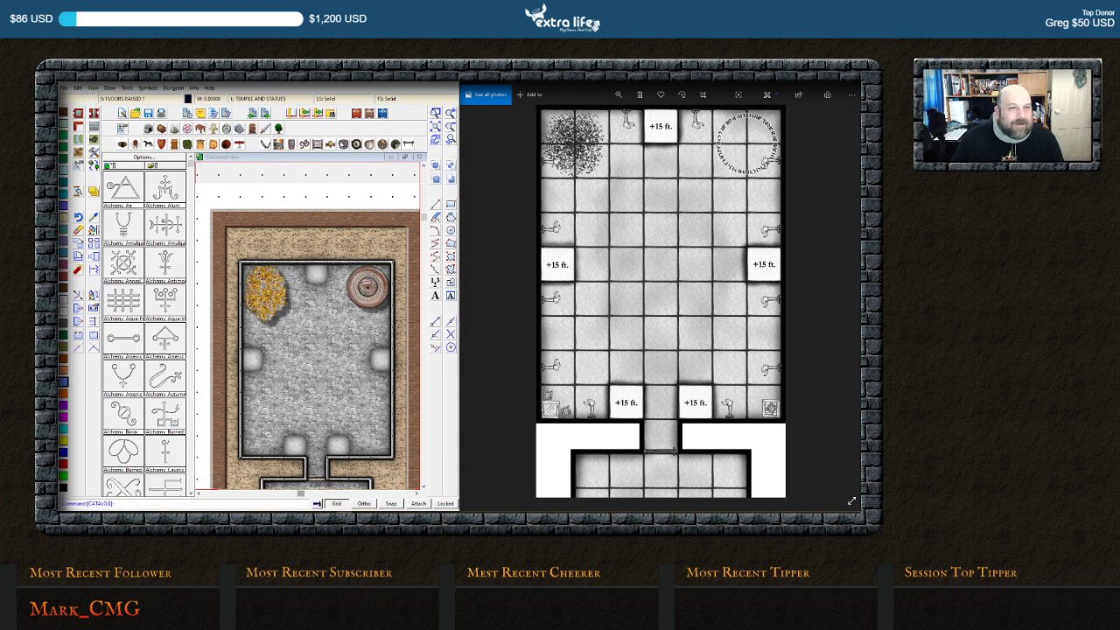
scroll(124, 373, "down", 4)
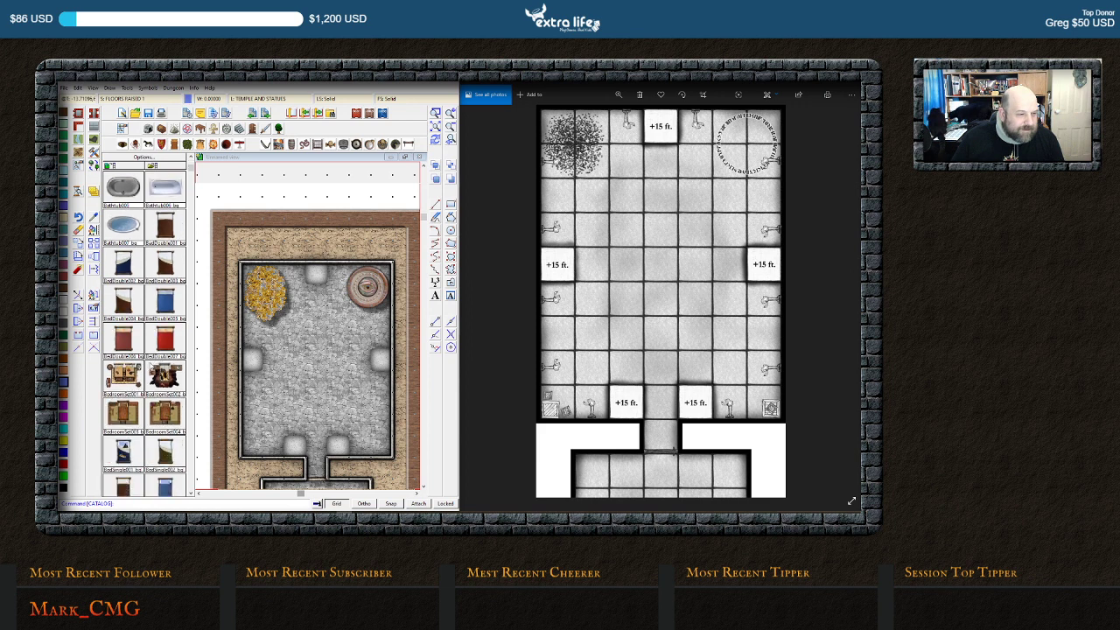
scroll(131, 350, "down", 3)
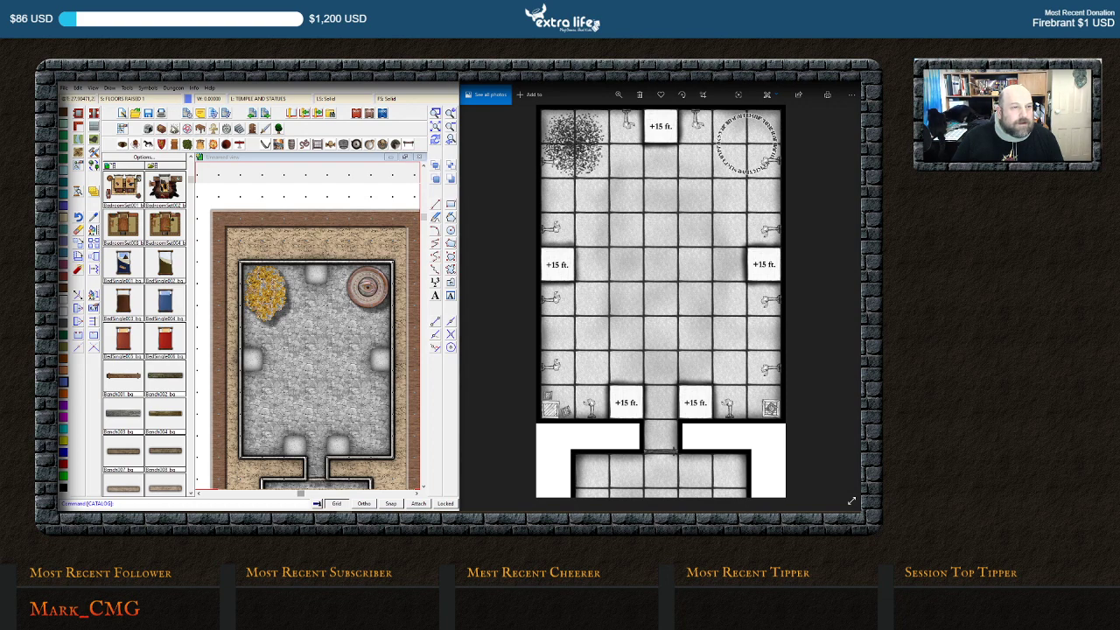
Look through the Containers and Treasure symbol catalog for pieces matching the objects along the reference room's walls
left_click(160, 129)
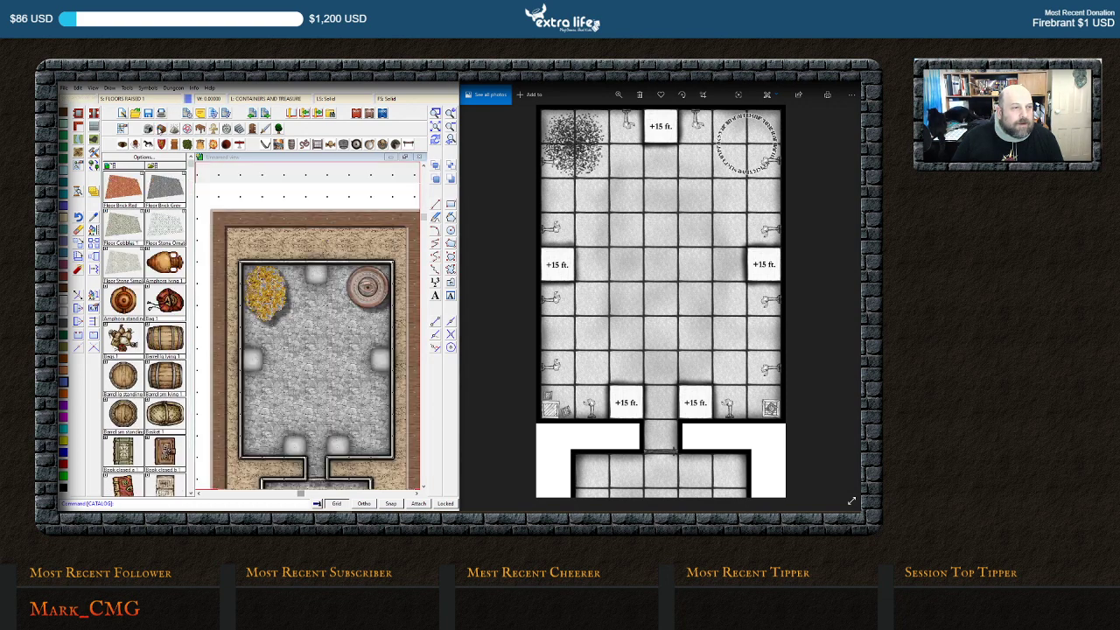
scroll(150, 237, "down", 2)
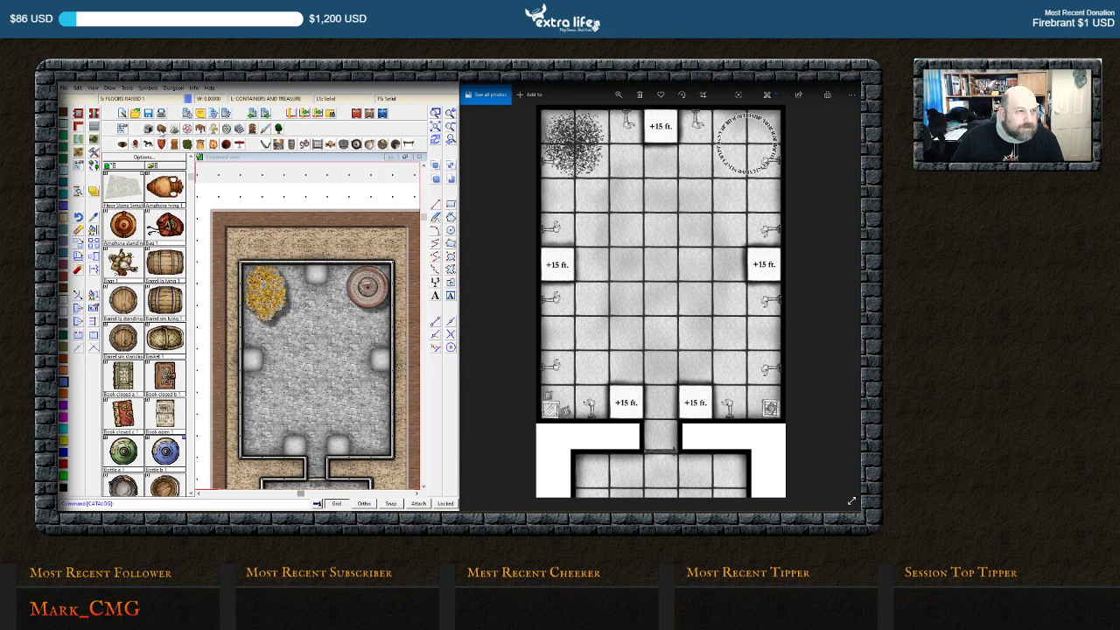
scroll(159, 289, "down", 6)
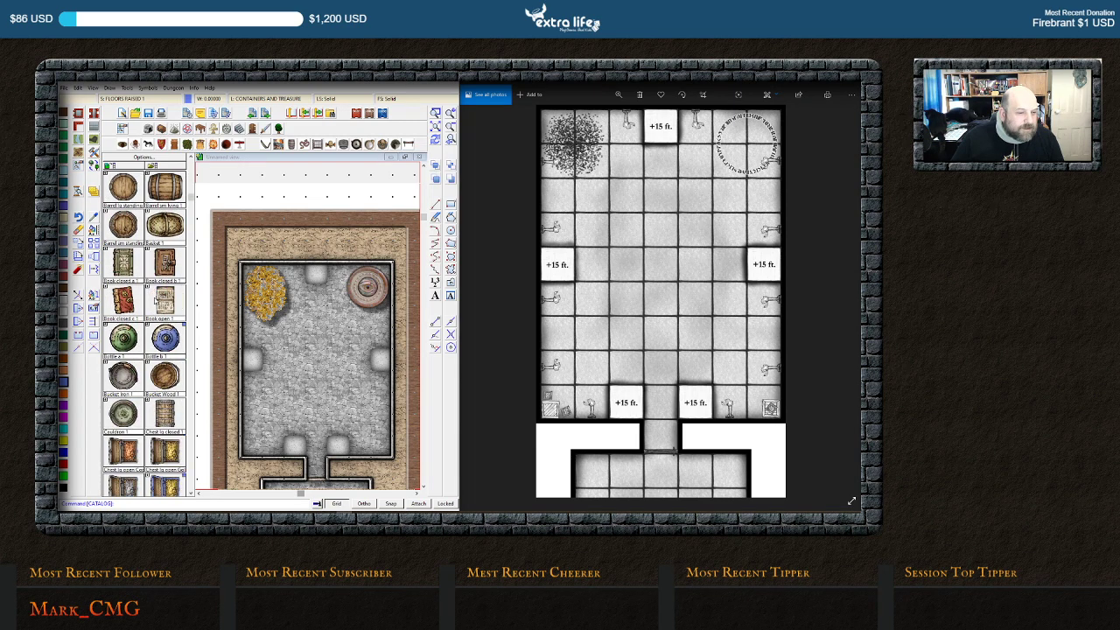
scroll(155, 277, "down", 7)
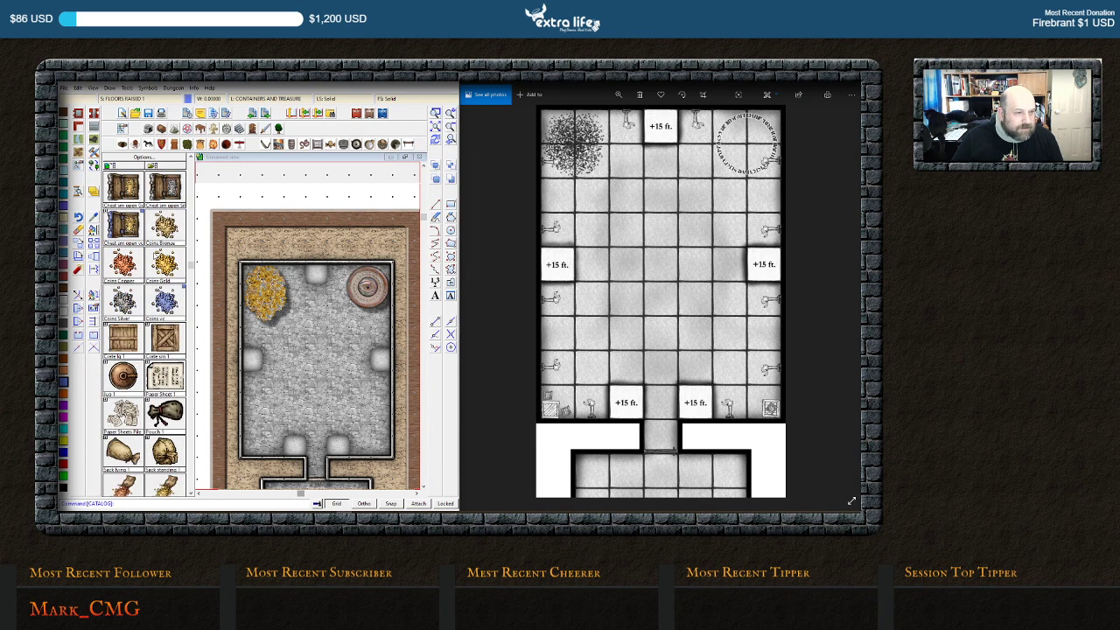
scroll(140, 322, "down", 8)
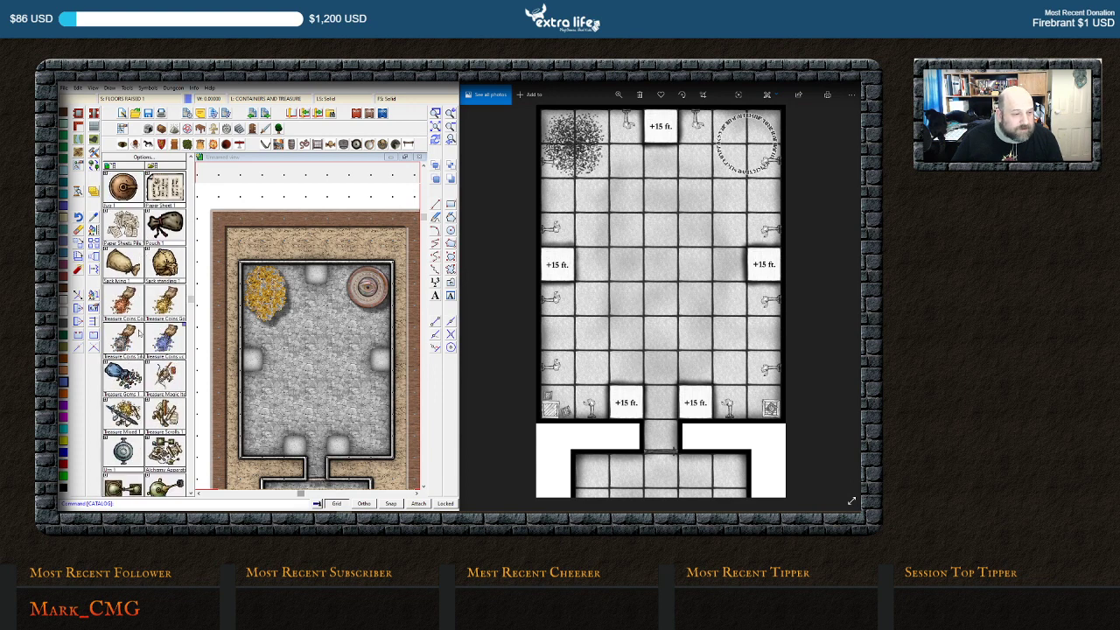
scroll(129, 287, "down", 6)
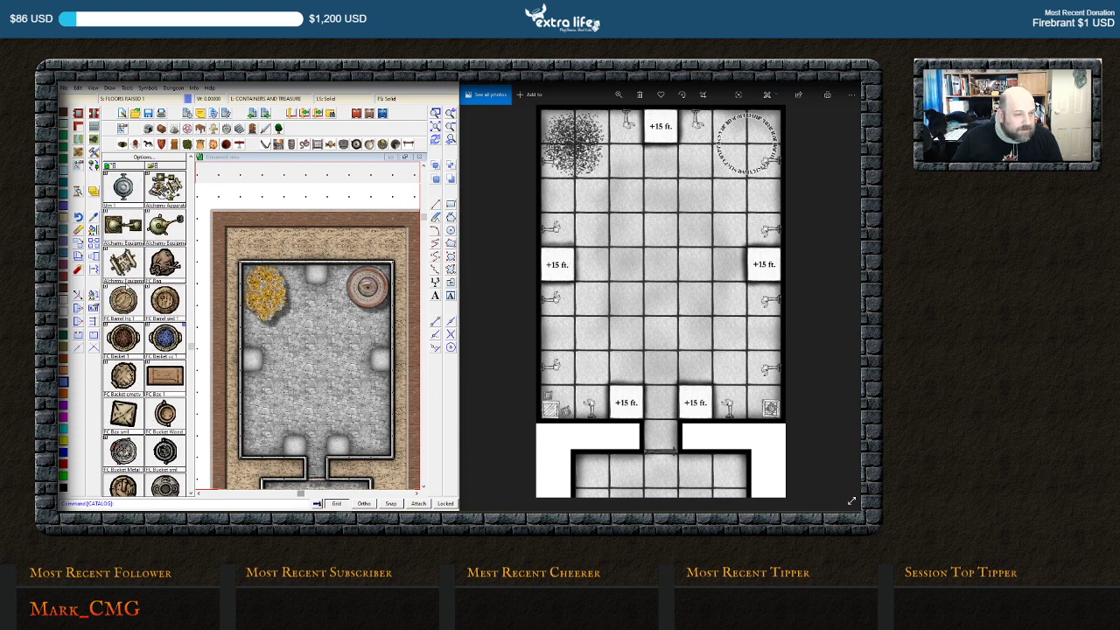
scroll(131, 285, "up", 4)
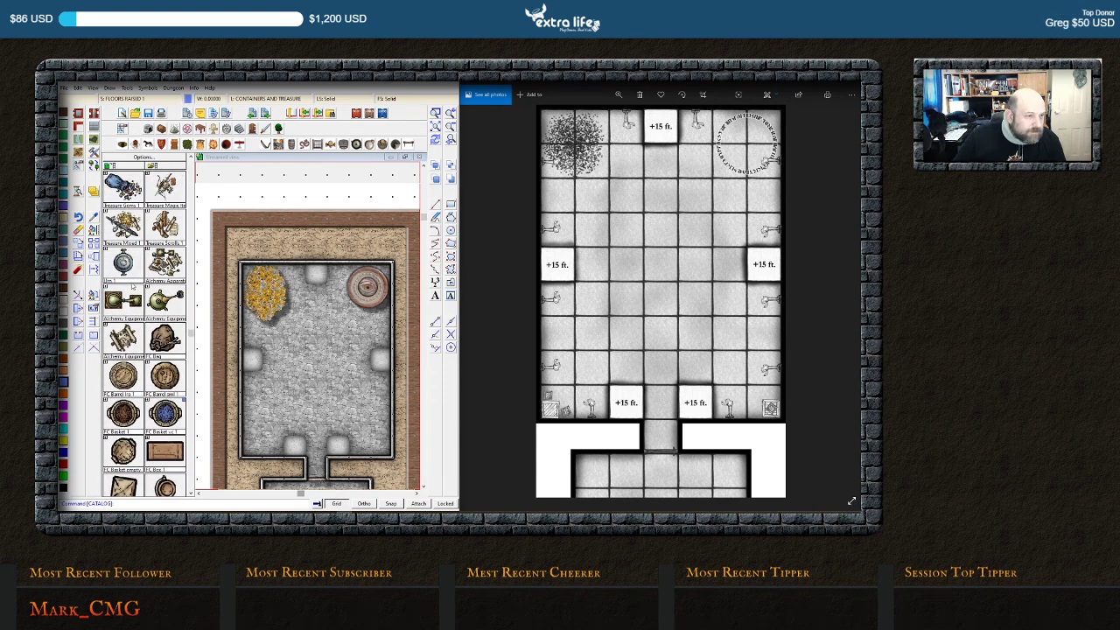
scroll(133, 285, "down", 6)
scroll(144, 297, "down", 6)
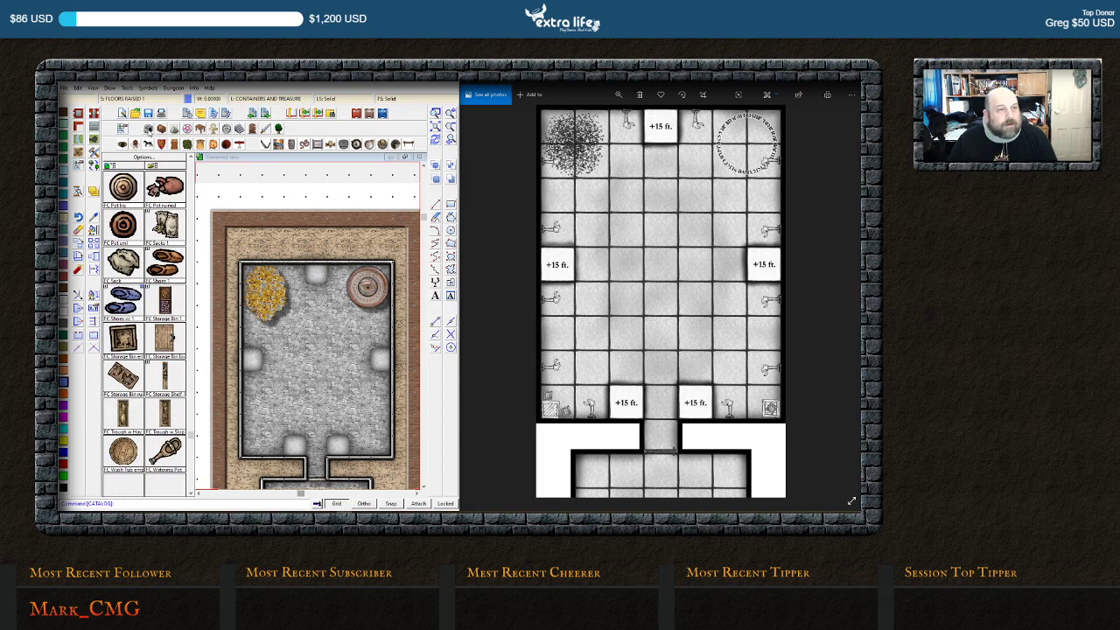
Check the caves catalog and the furniture catalog for symbols matching the small wall objects on the reference map
left_click(149, 129)
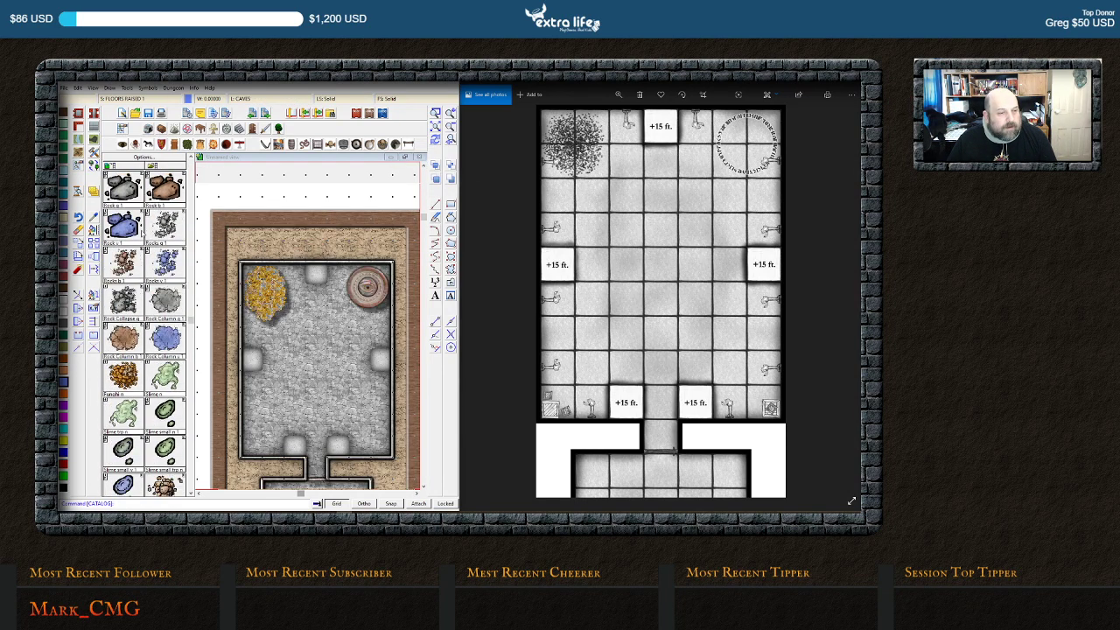
scroll(144, 231, "down", 4)
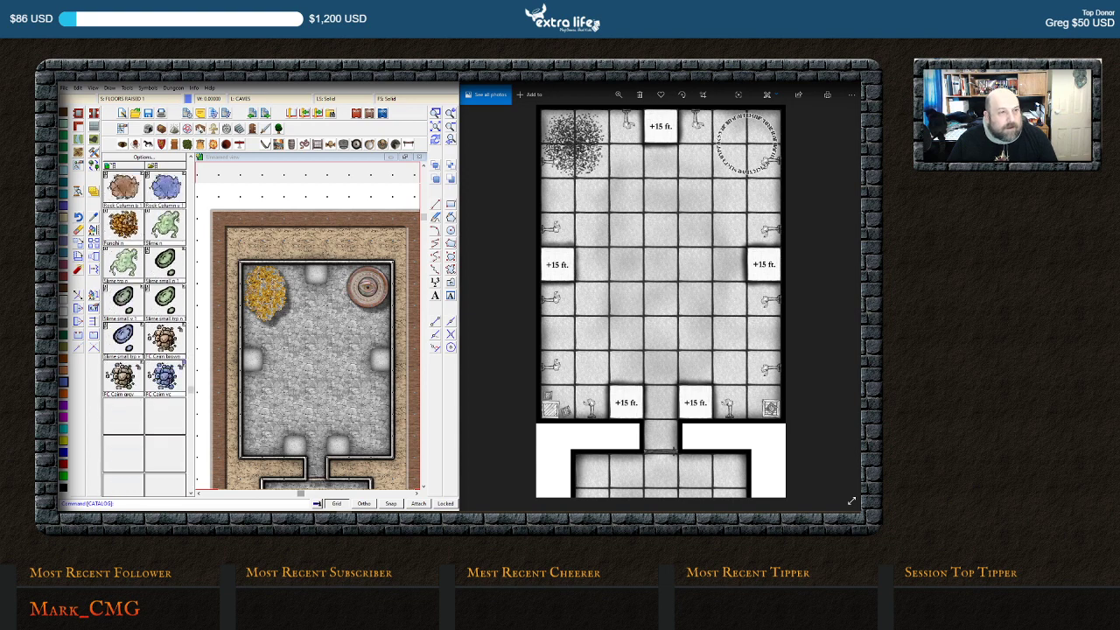
left_click(200, 128)
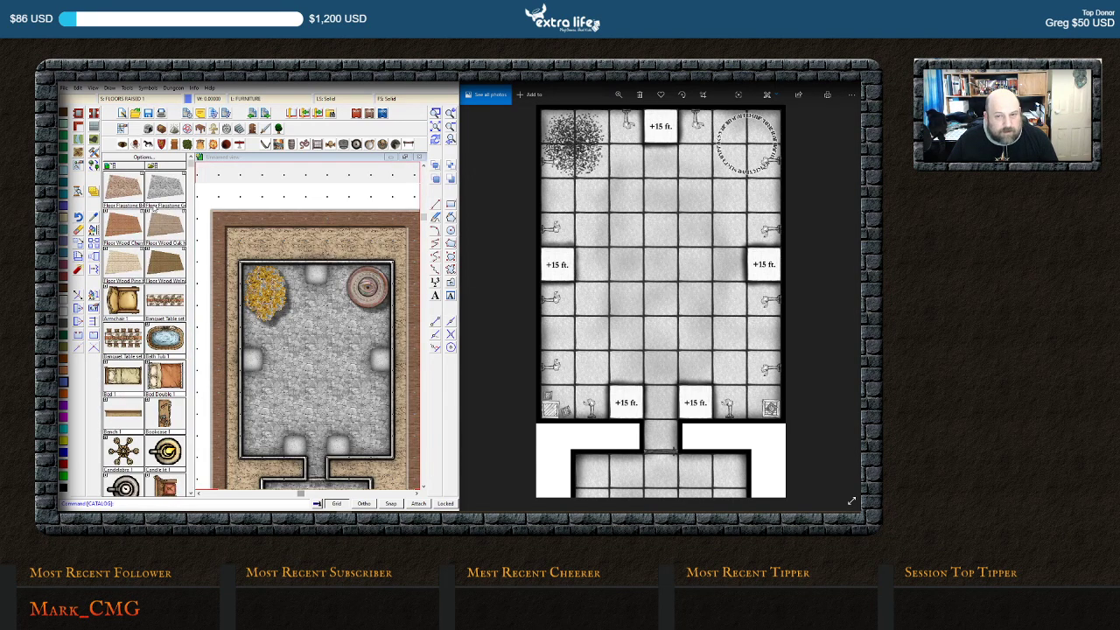
scroll(158, 232, "down", 3)
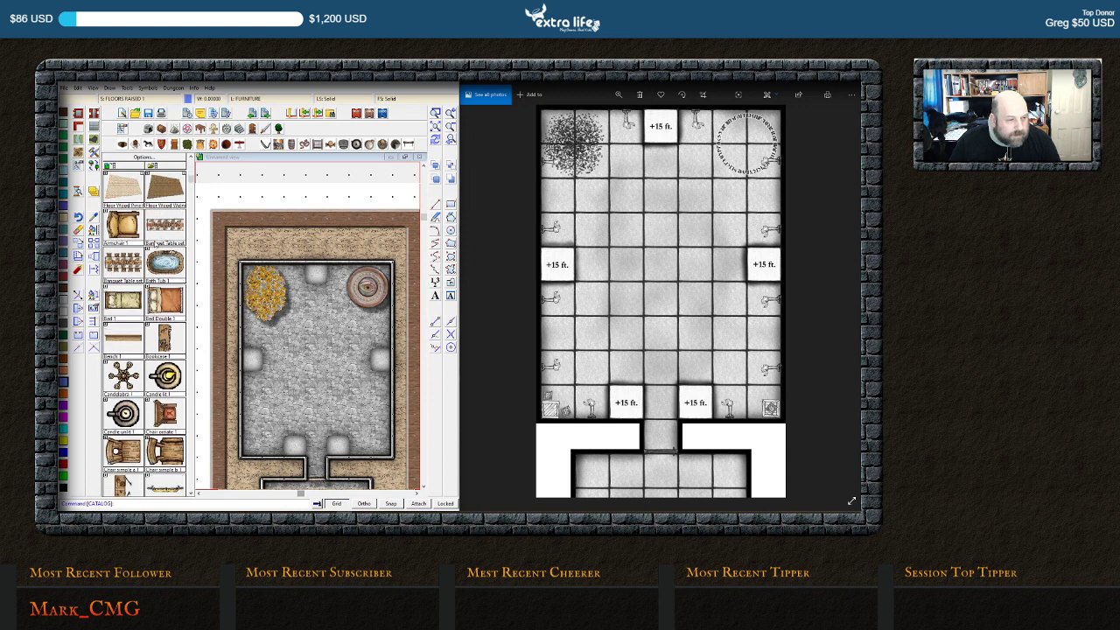
scroll(151, 249, "down", 10)
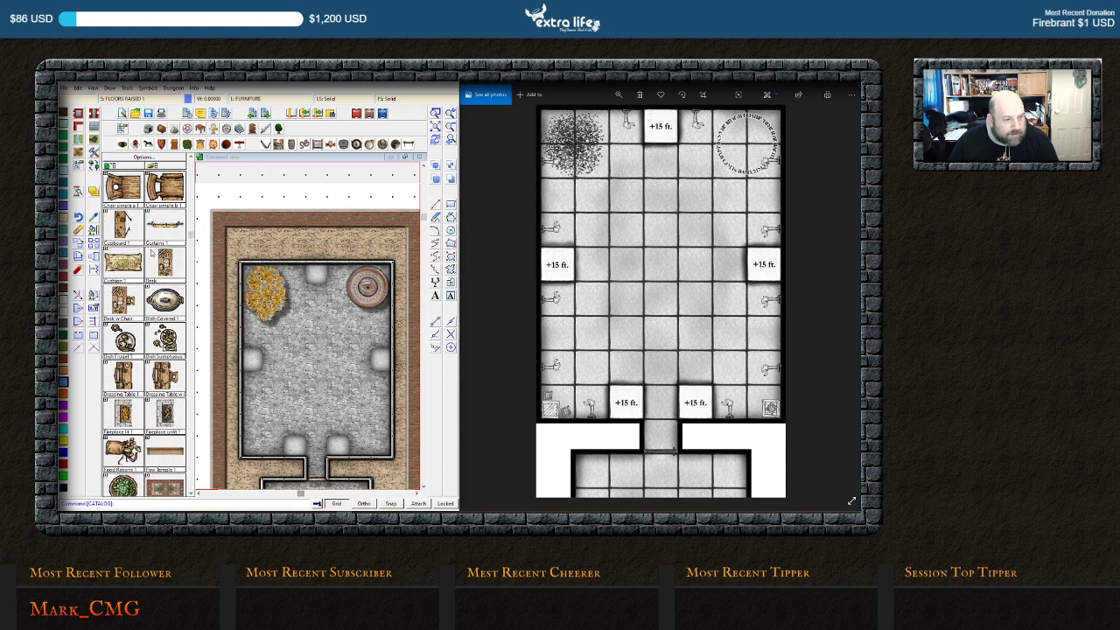
scroll(151, 252, "down", 10)
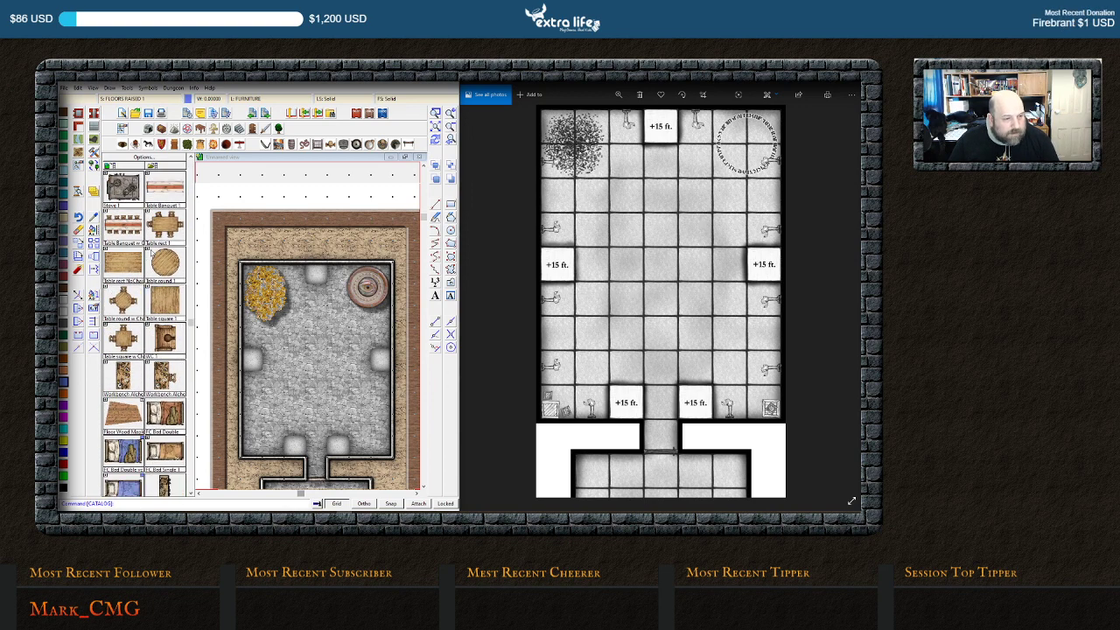
scroll(151, 253, "down", 6)
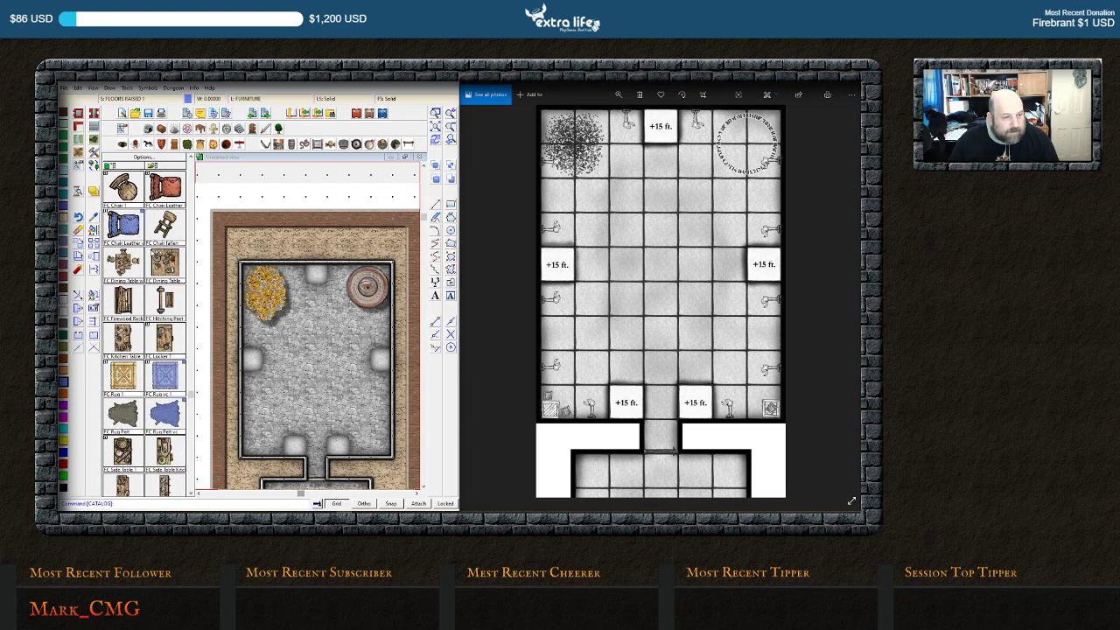
scroll(156, 206, "up", 2)
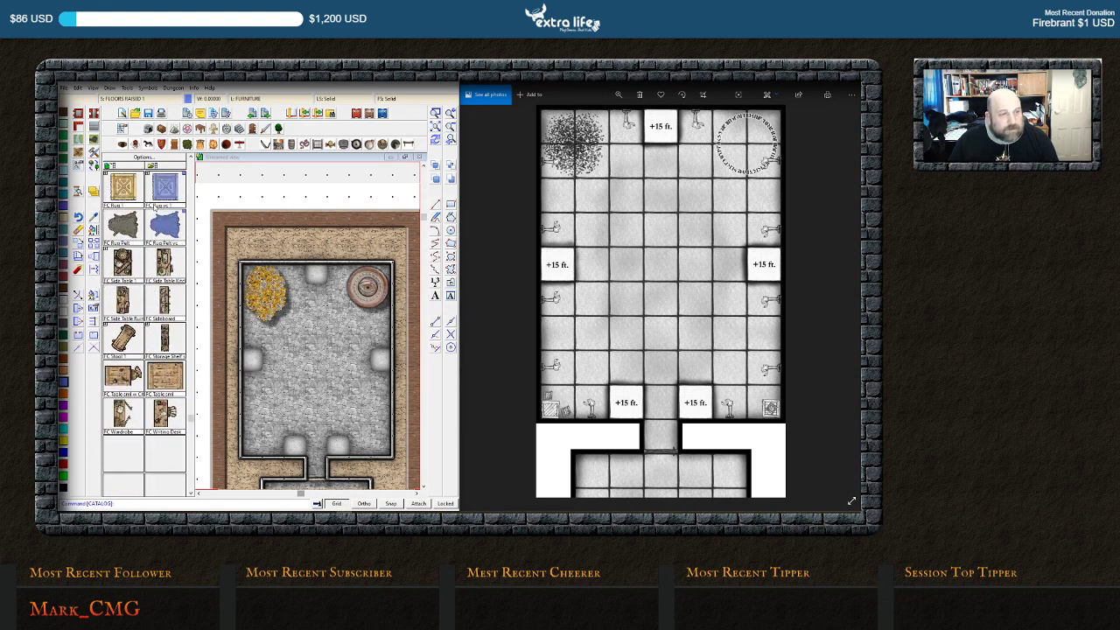
Open the Lamps and Torches furnishings catalog and find the torch symbols with a light glow
left_click(199, 156)
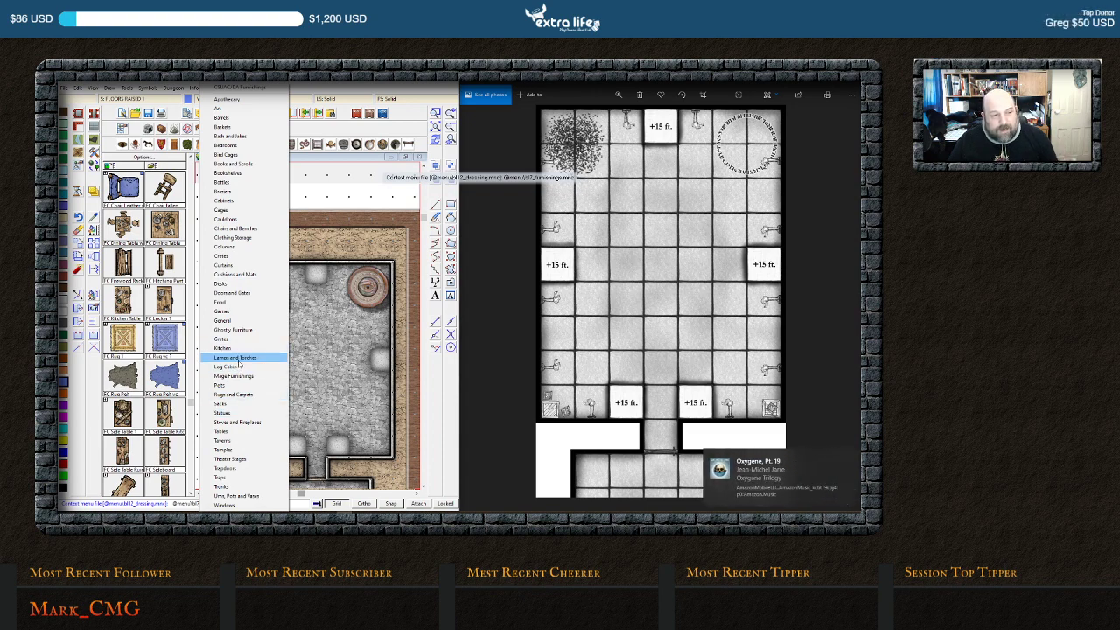
left_click(237, 358)
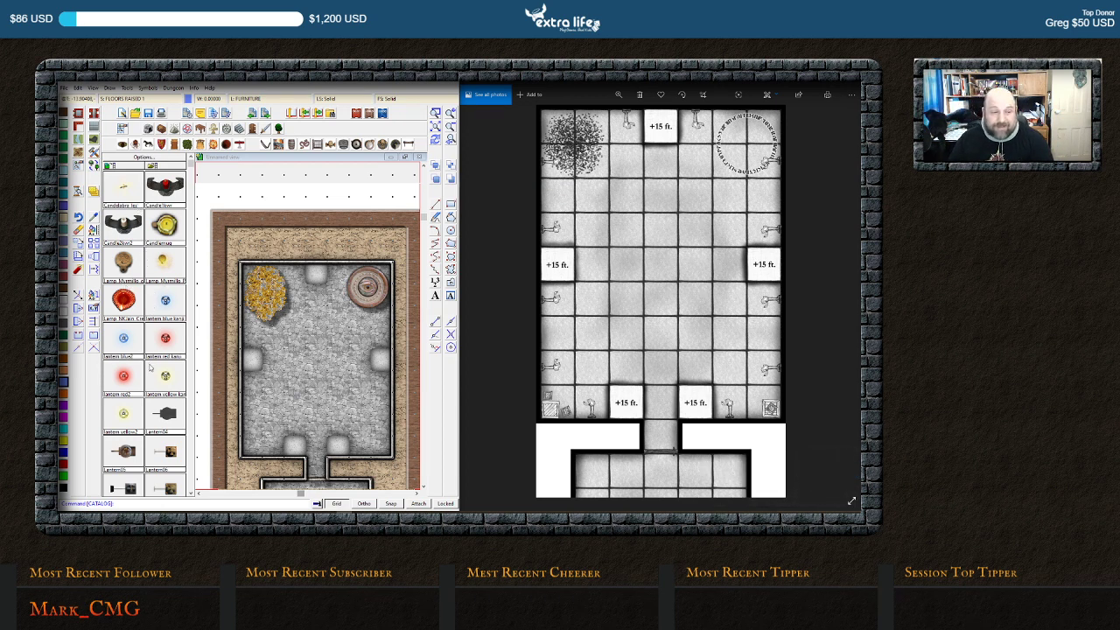
scroll(149, 371, "down", 3)
scroll(132, 361, "down", 3)
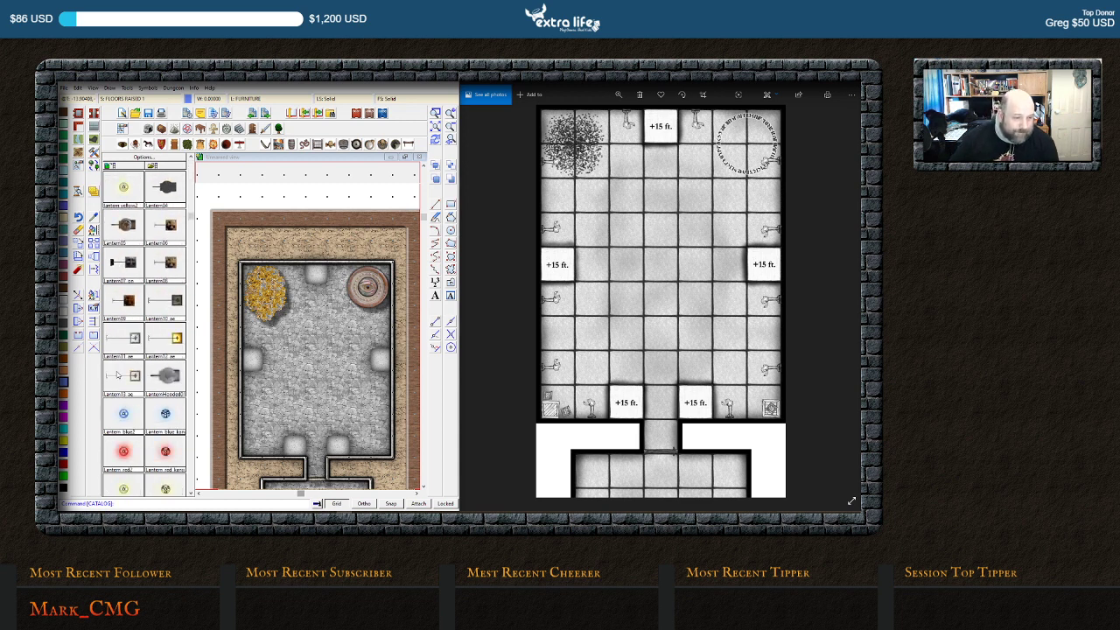
scroll(137, 305, "down", 3)
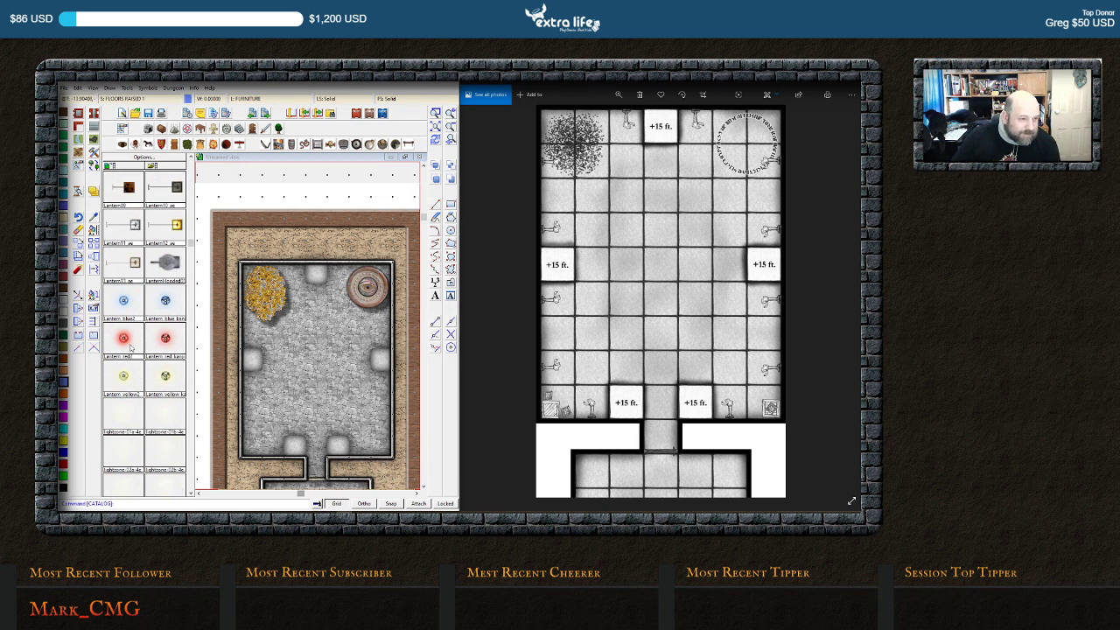
scroll(136, 350, "down", 1)
scroll(131, 360, "down", 9)
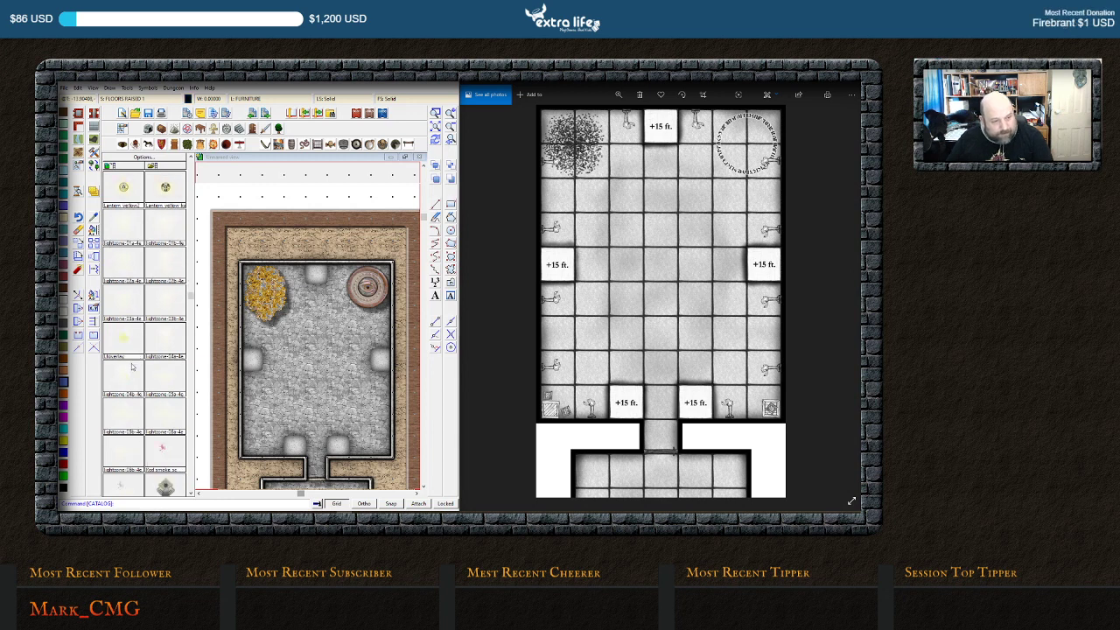
scroll(132, 366, "down", 3)
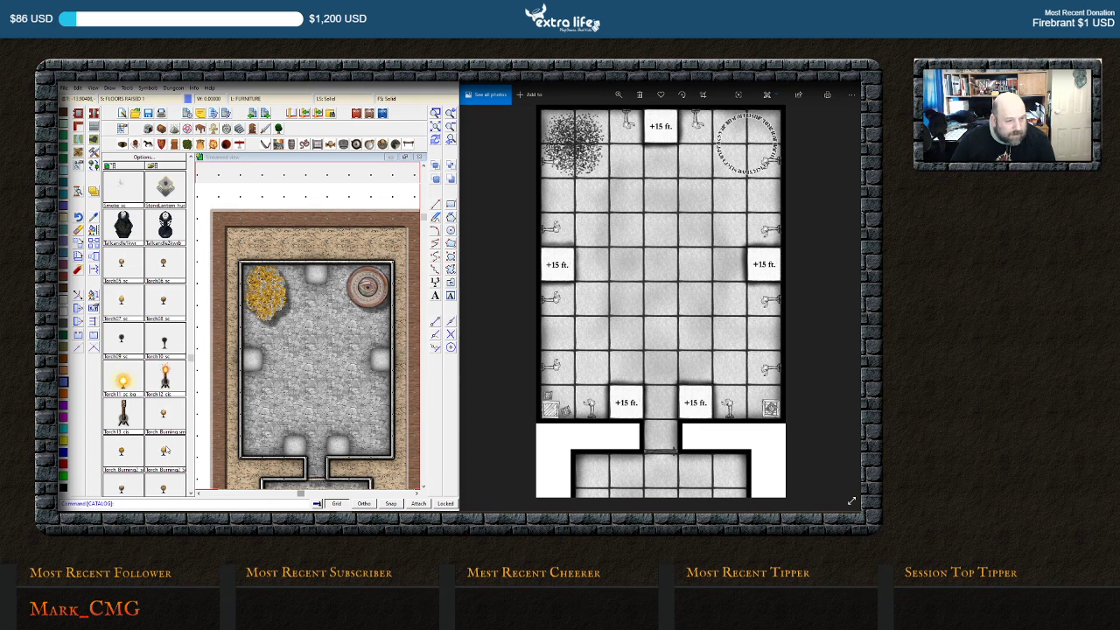
scroll(165, 449, "down", 3)
scroll(174, 446, "down", 2)
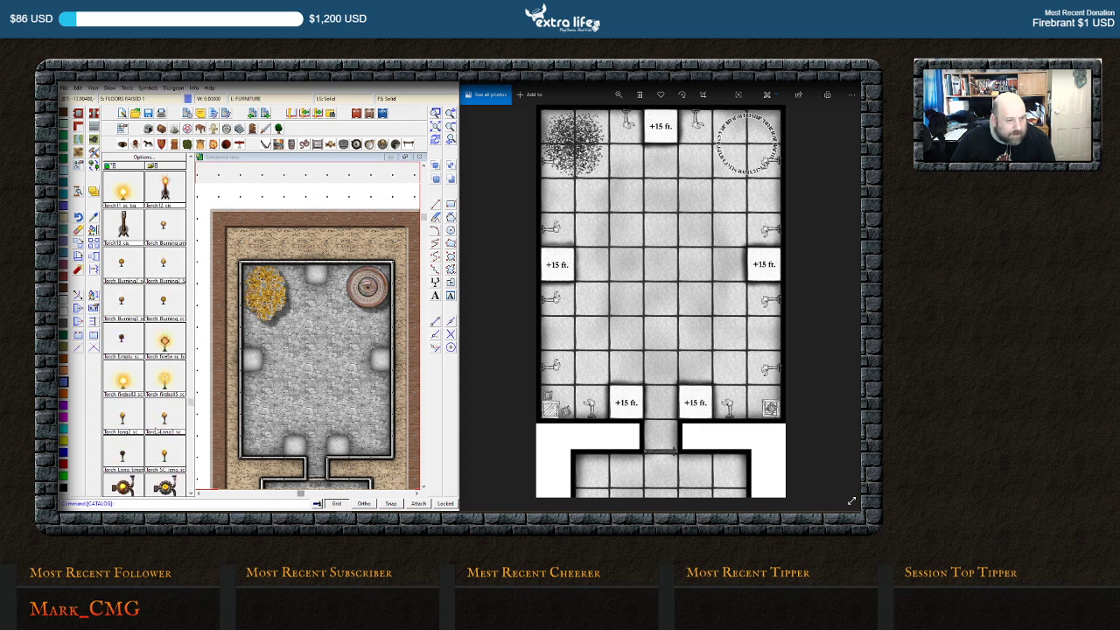
Place glowing torch symbols, snapped to the grid: three along the room's west wall and two flanking the north wall's raised block
left_click(164, 343)
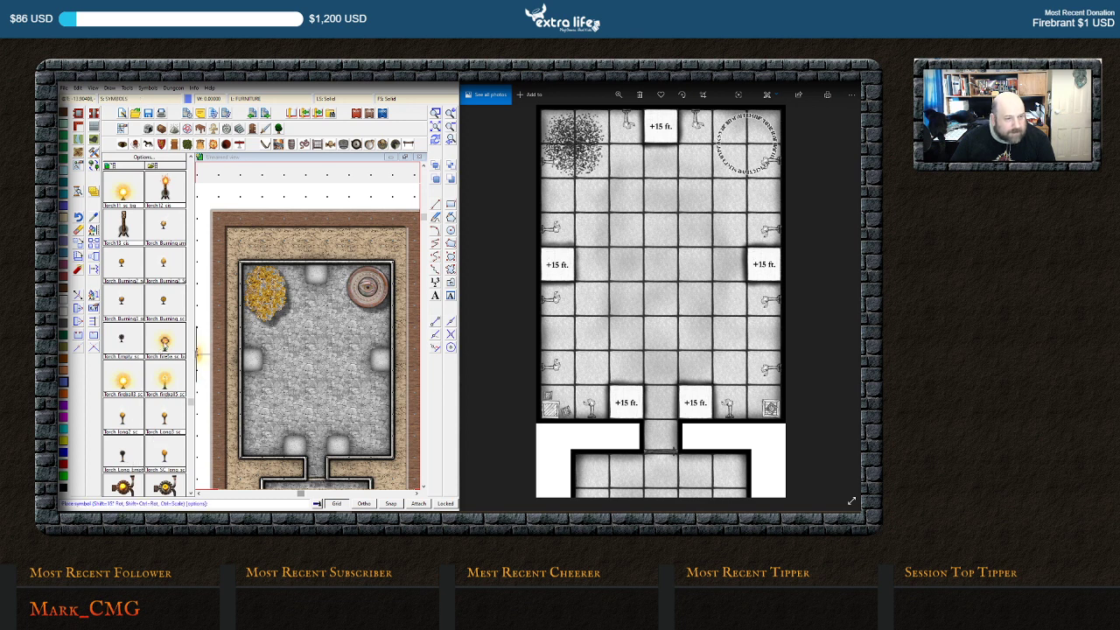
left_click(262, 333)
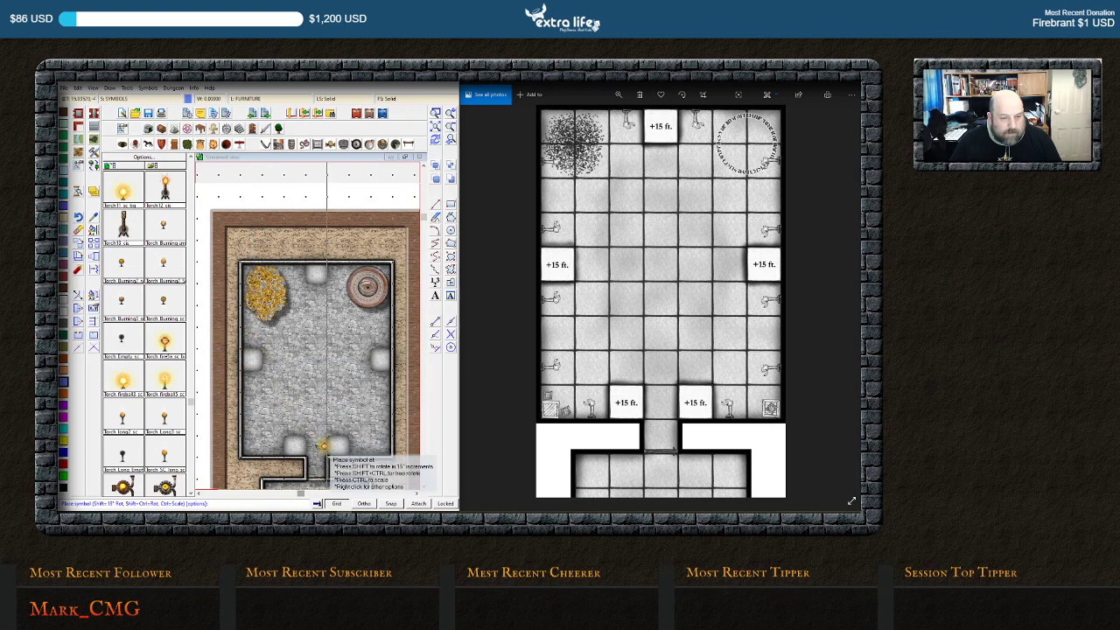
left_click(248, 336)
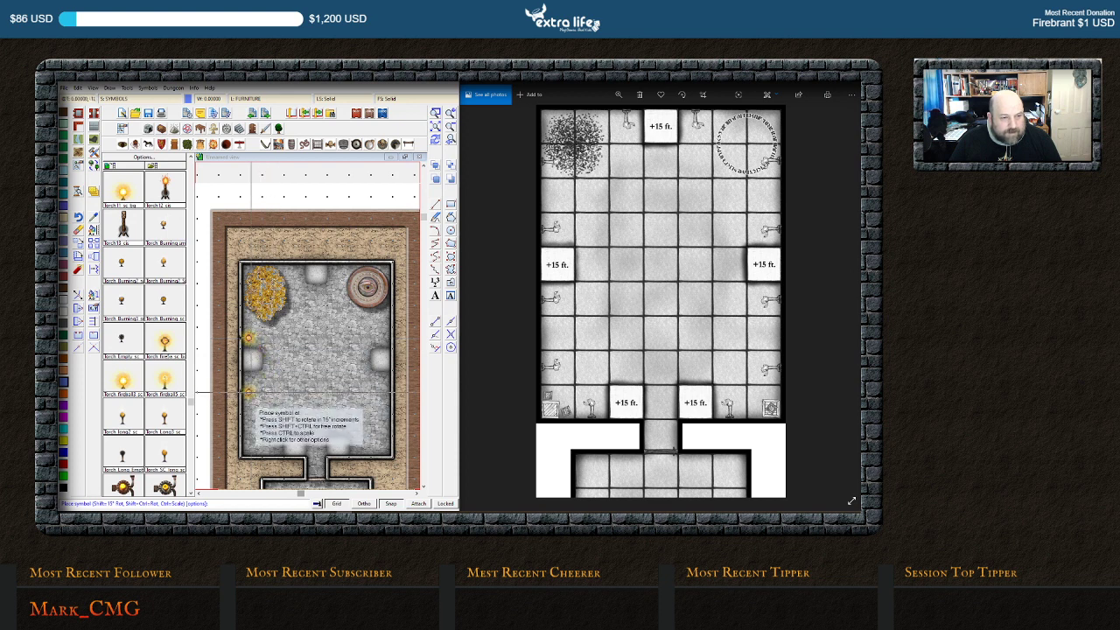
left_click(248, 381)
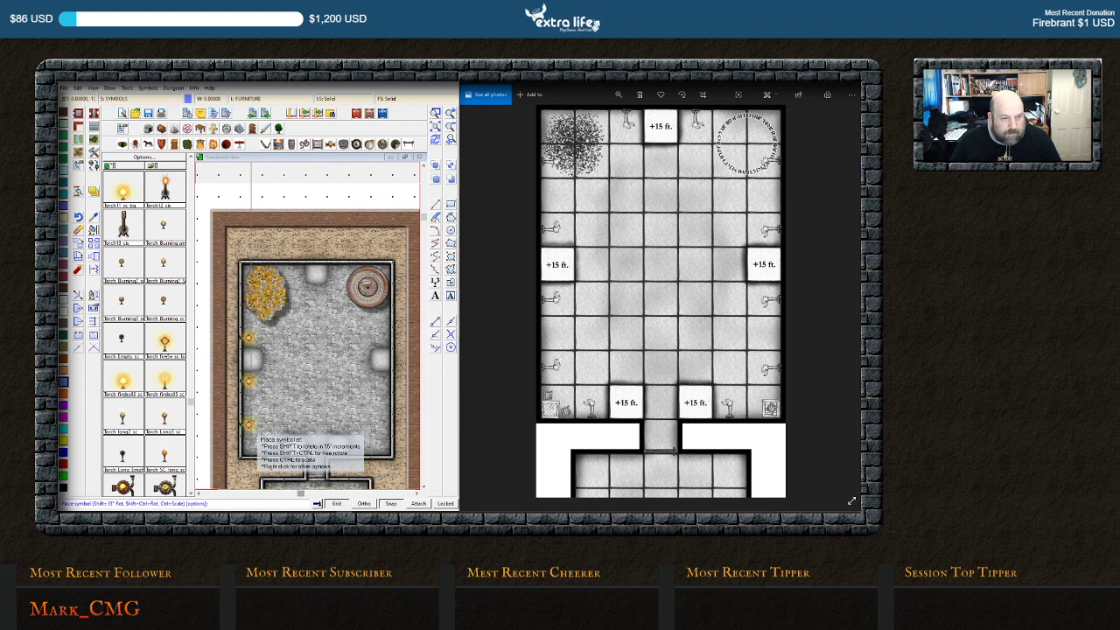
left_click(249, 425)
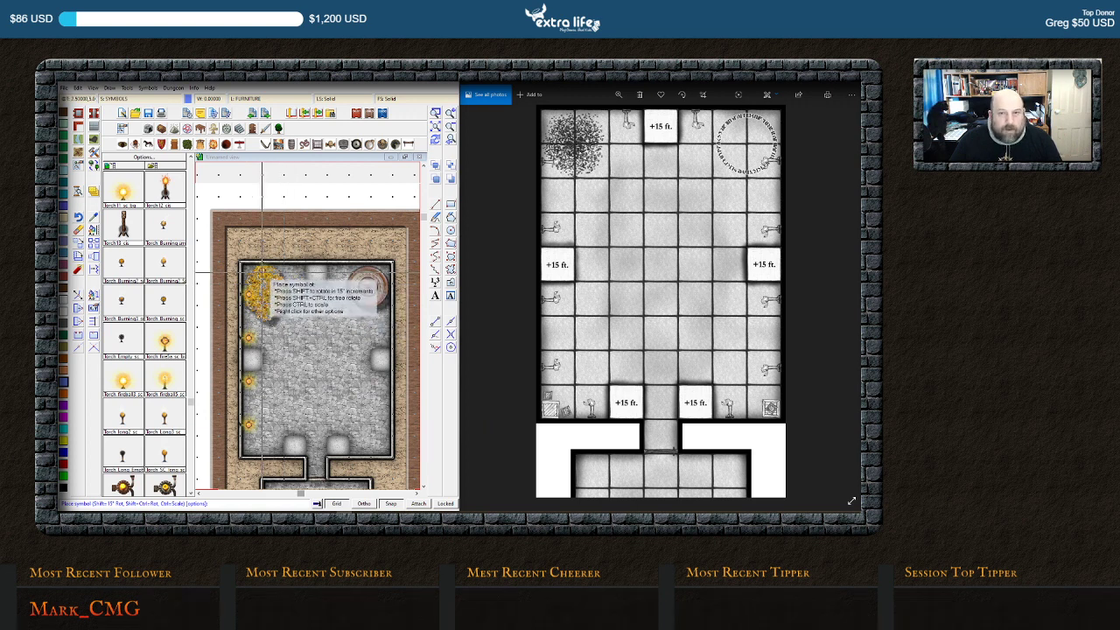
left_click(295, 272)
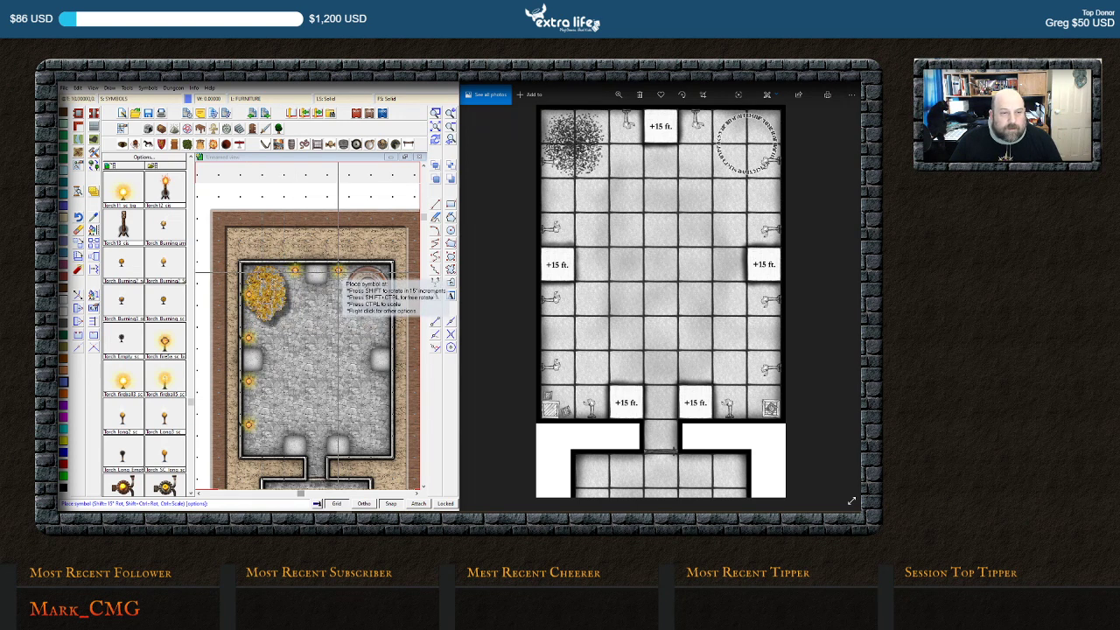
left_click(337, 272)
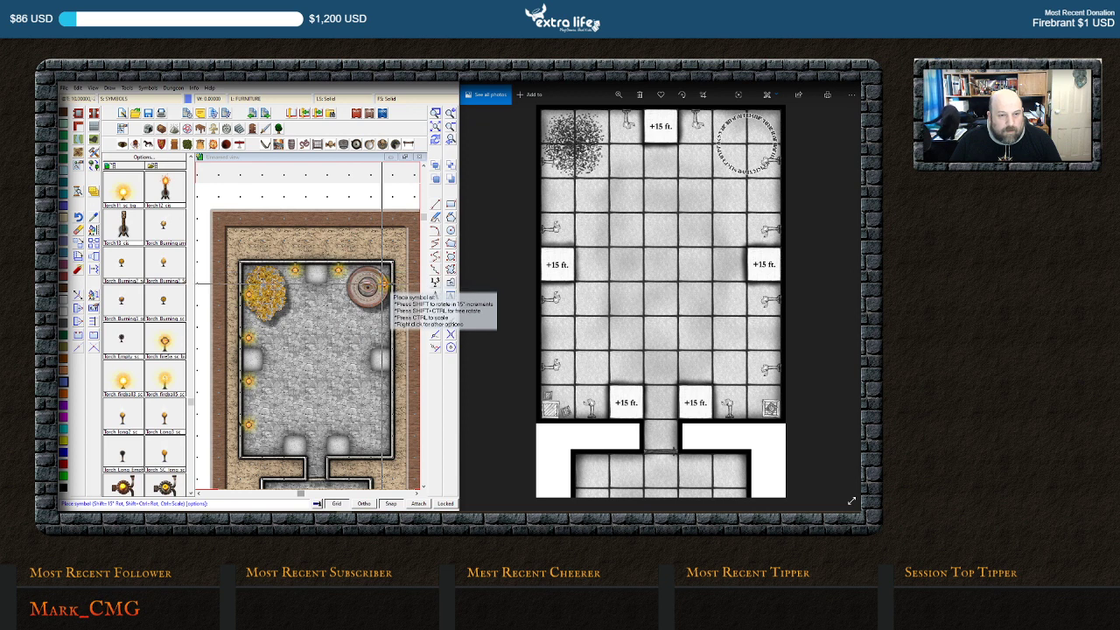
Place glowing torch symbols along the north room's other walls: four down the east wall and two on the south wall outside the raised blocks
left_click(385, 297)
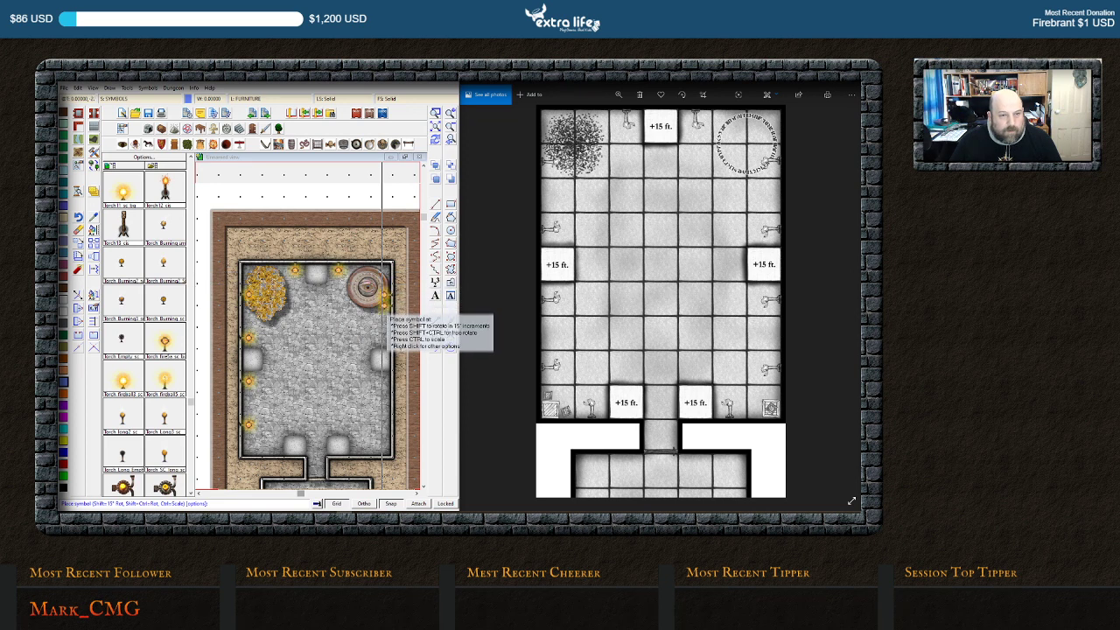
left_click(385, 338)
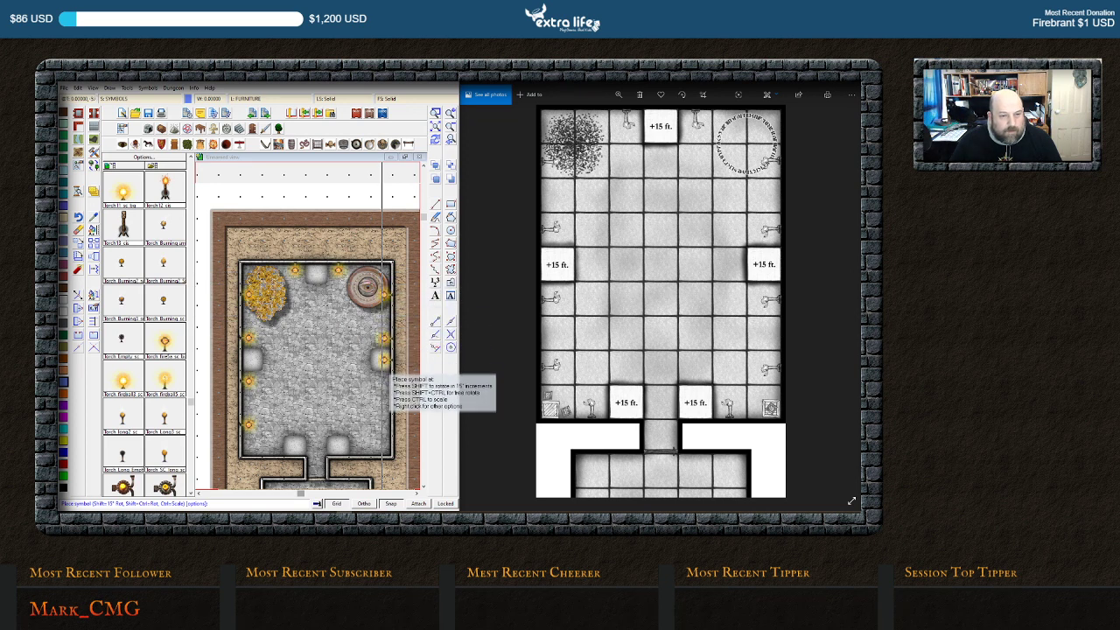
left_click(385, 381)
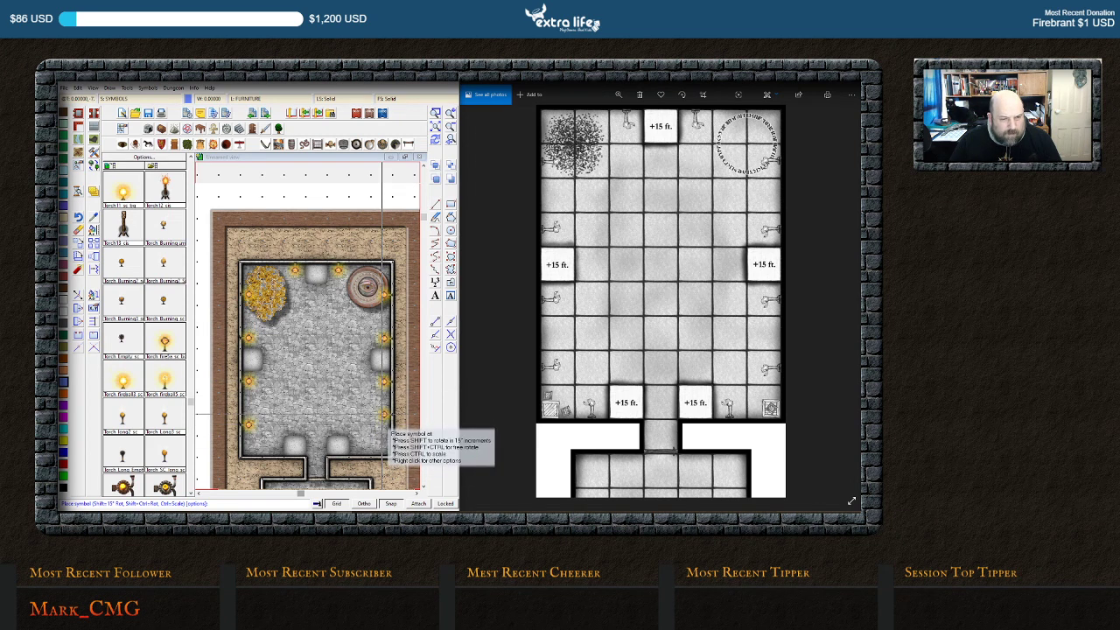
left_click(385, 426)
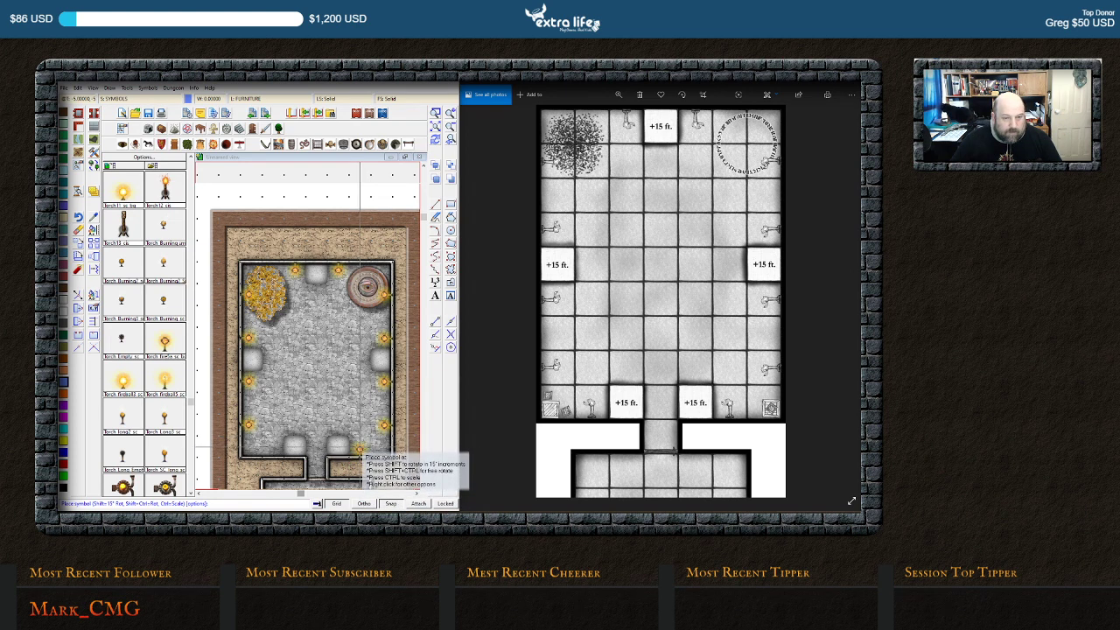
left_click(358, 449)
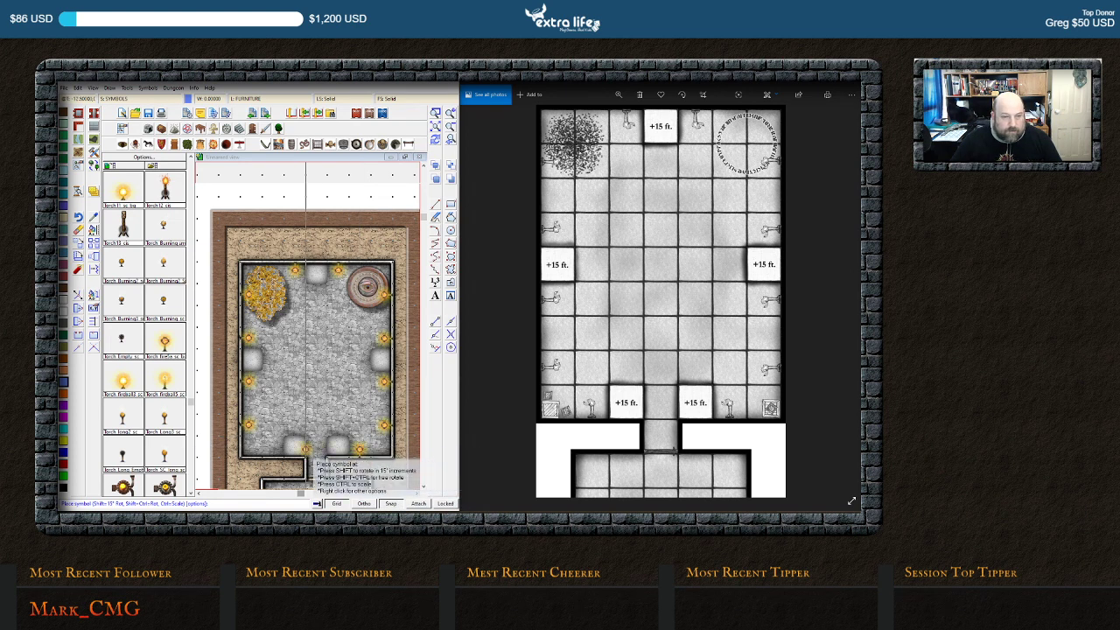
left_click(272, 449)
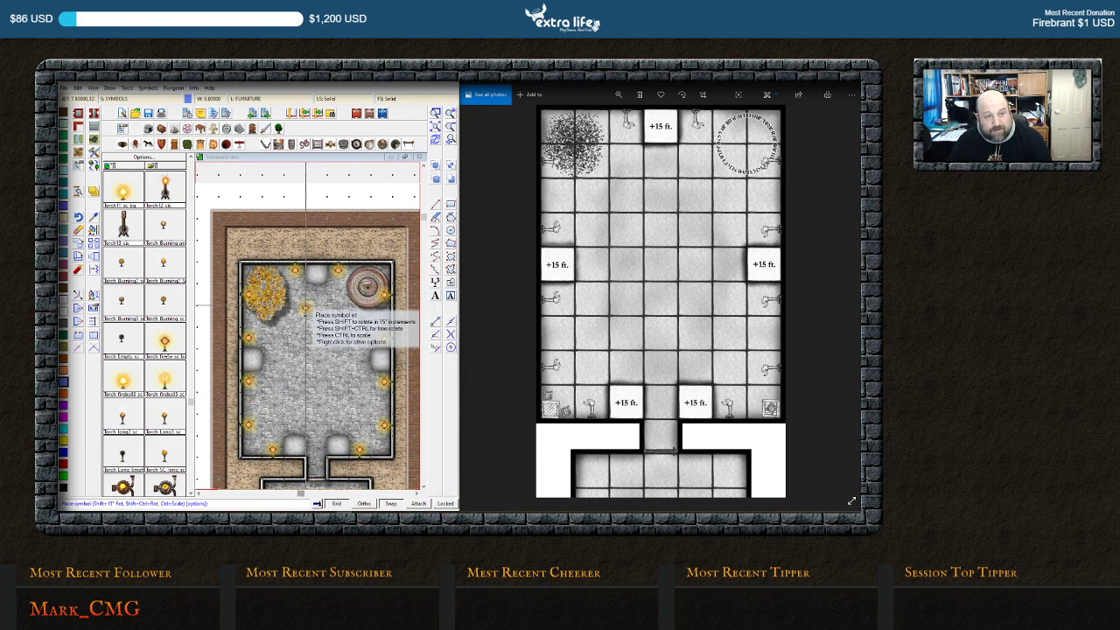
left_click(385, 425)
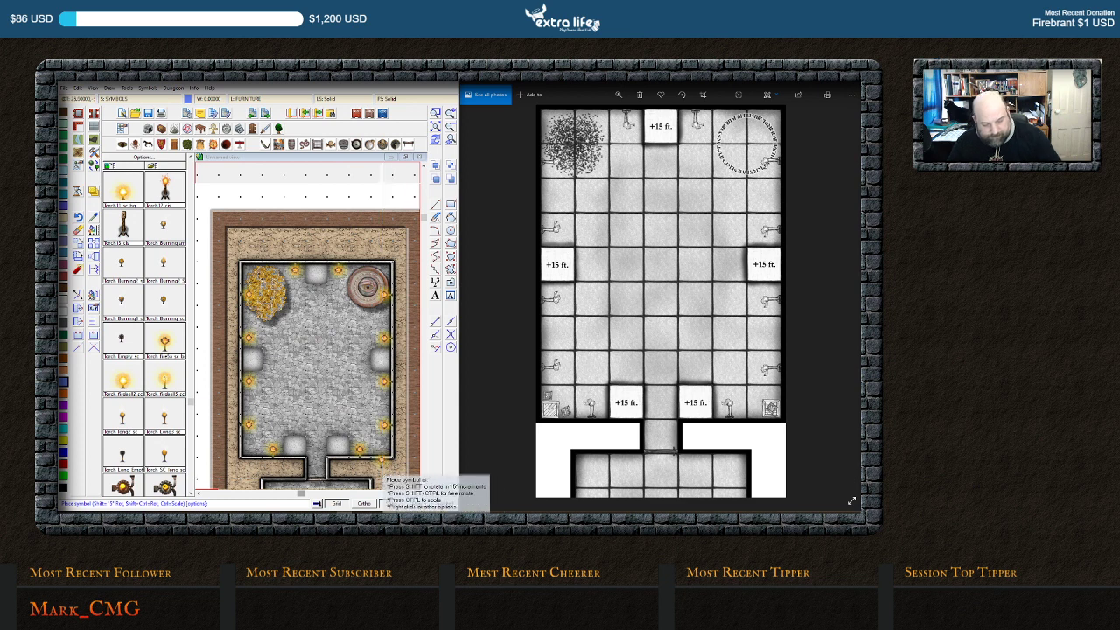
key("Escape")
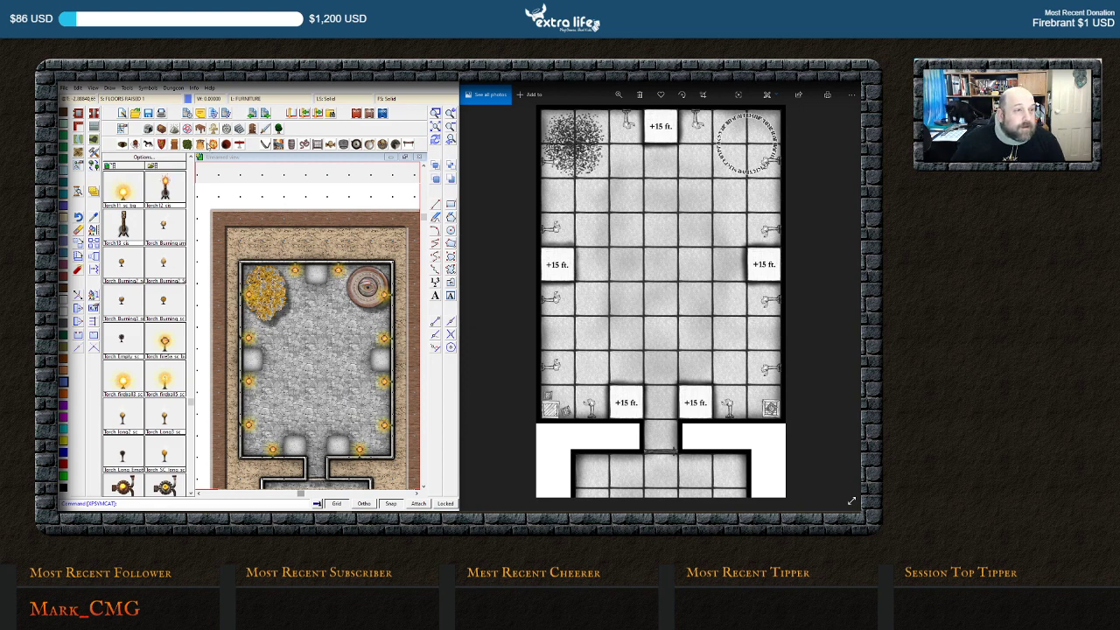
Open the Elevation Marks symbol catalog and check it for a label matching the reference map's +15 ft. blocks
left_click(212, 143)
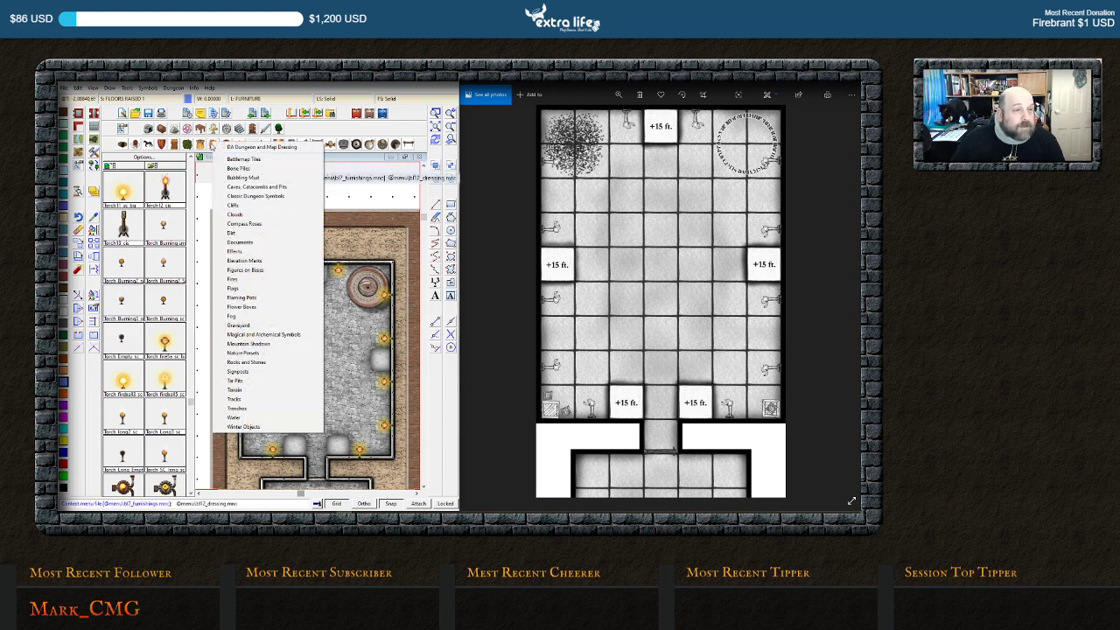
left_click(247, 262)
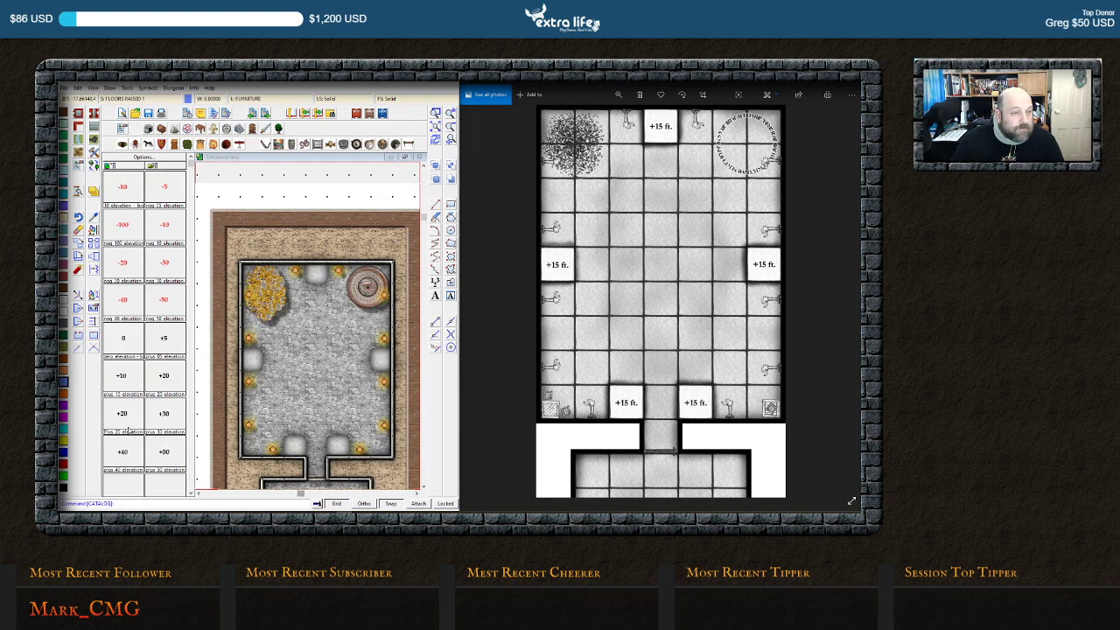
scroll(146, 373, "down", 1)
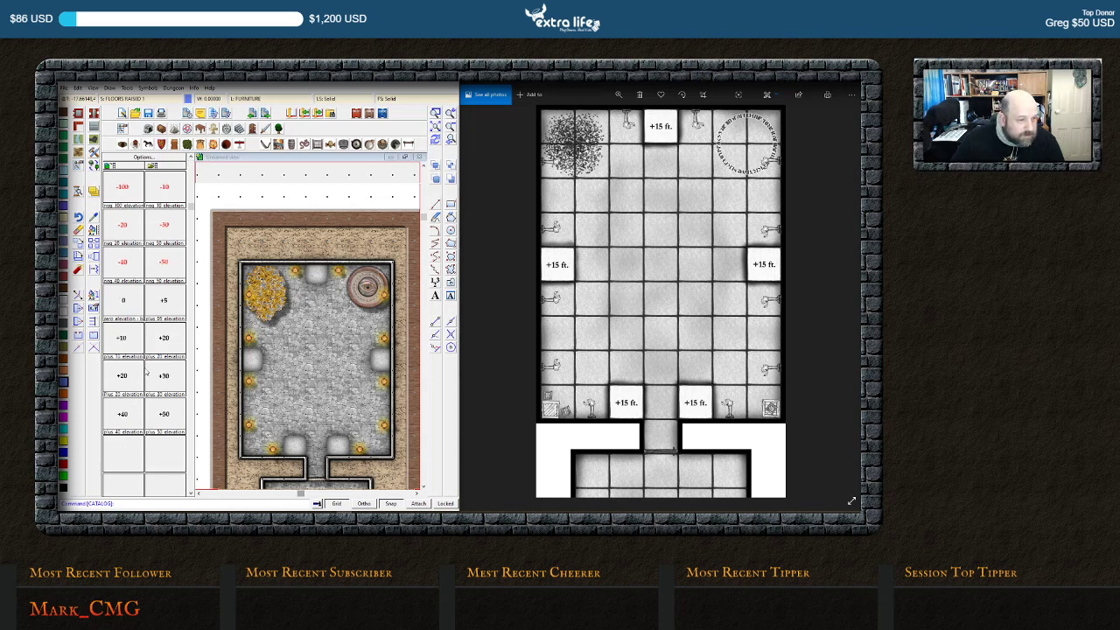
scroll(146, 373, "up", 1)
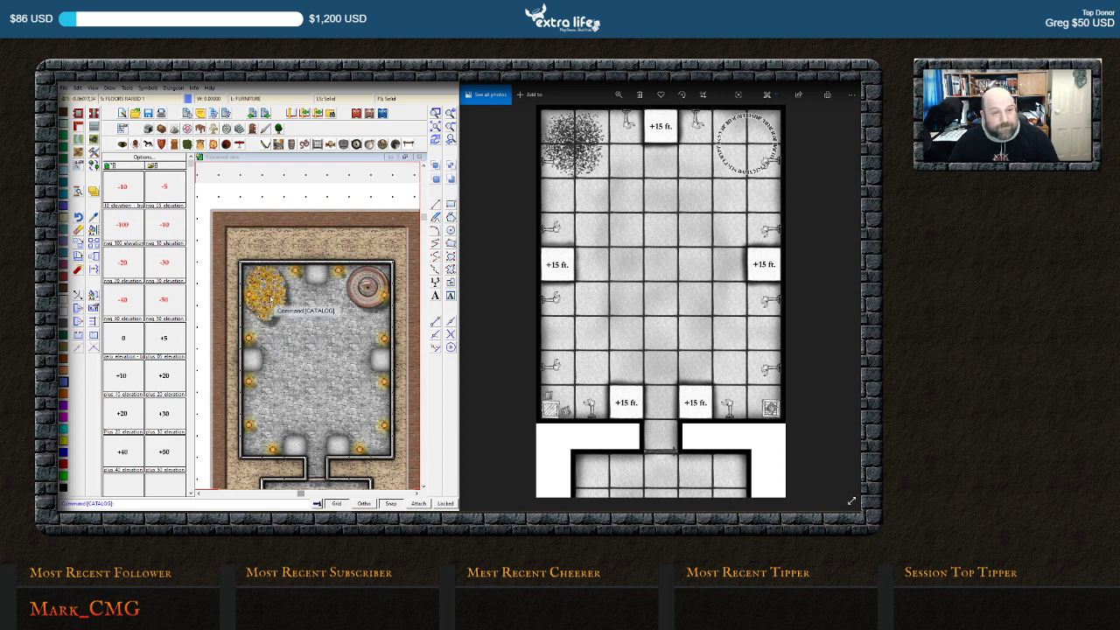
Redraw the map and change the northeast corner's round circle symbol to the BACKGROUND sheet
left_click(435, 139)
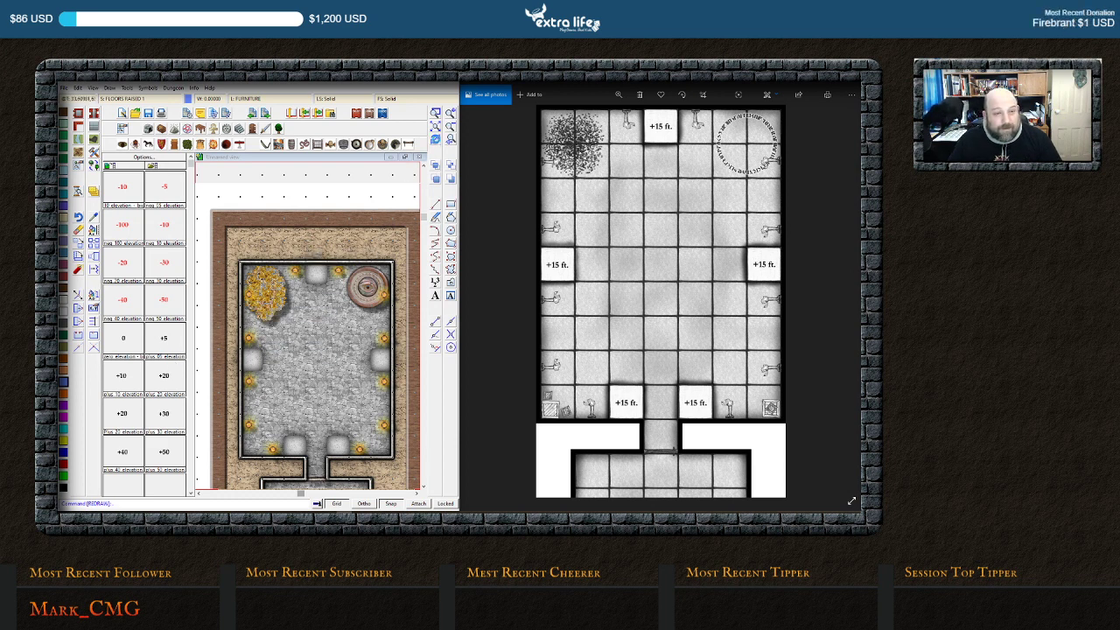
right_click(351, 287)
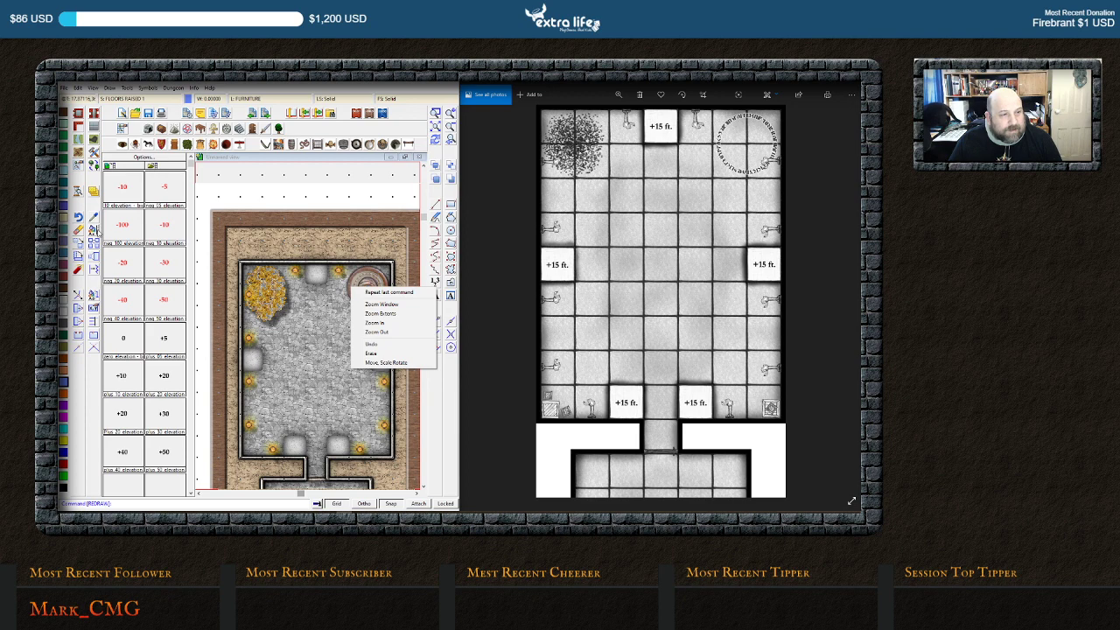
key("Escape")
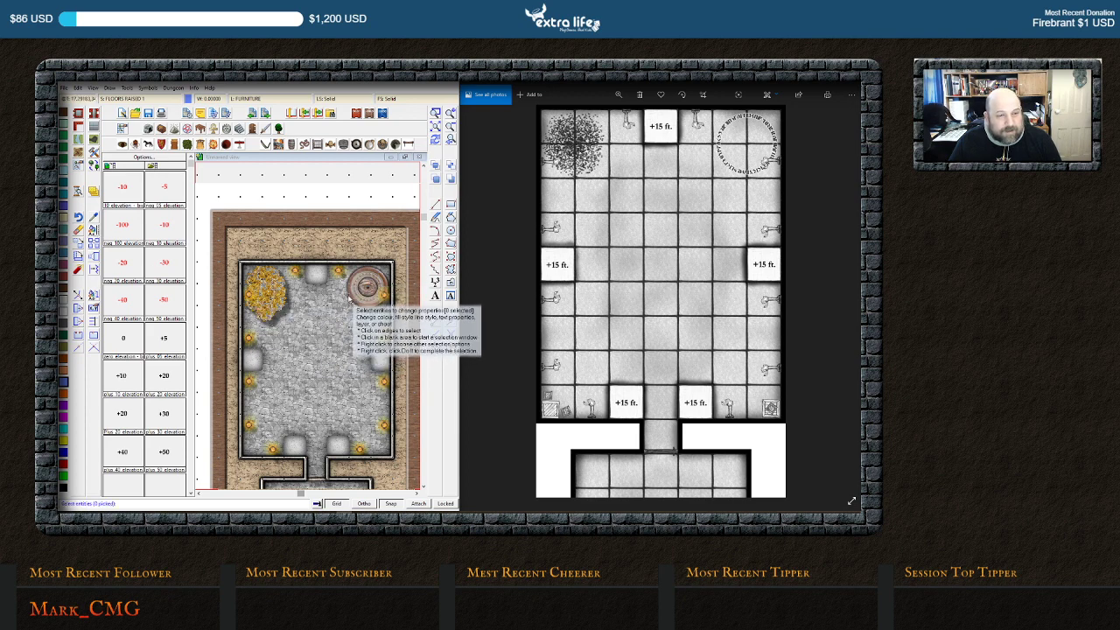
left_click(348, 300)
right_click(348, 299)
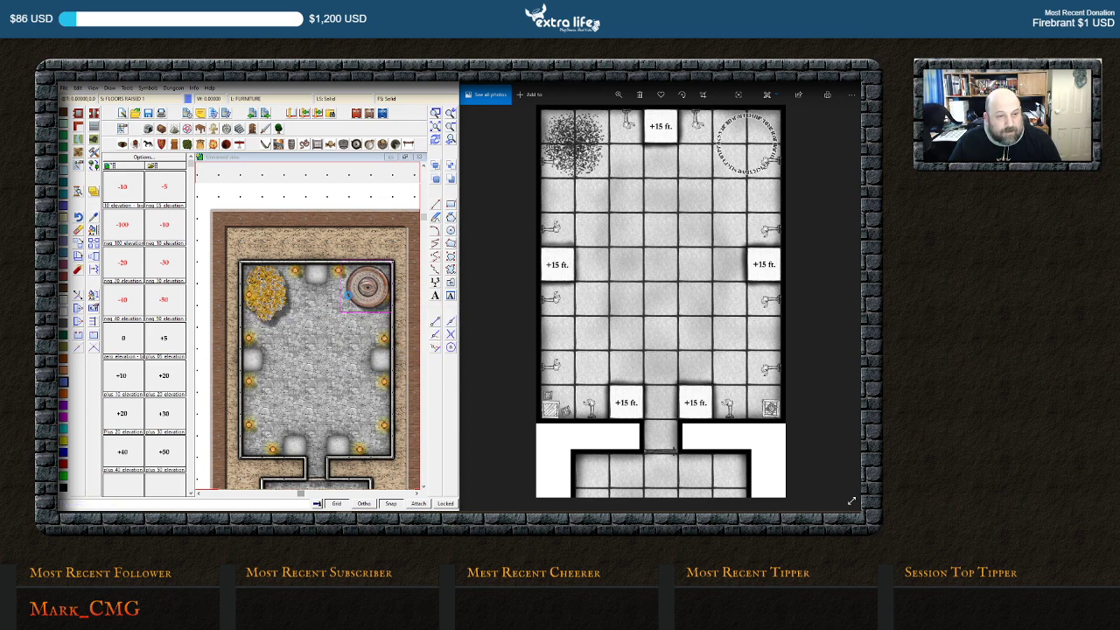
left_click(267, 314)
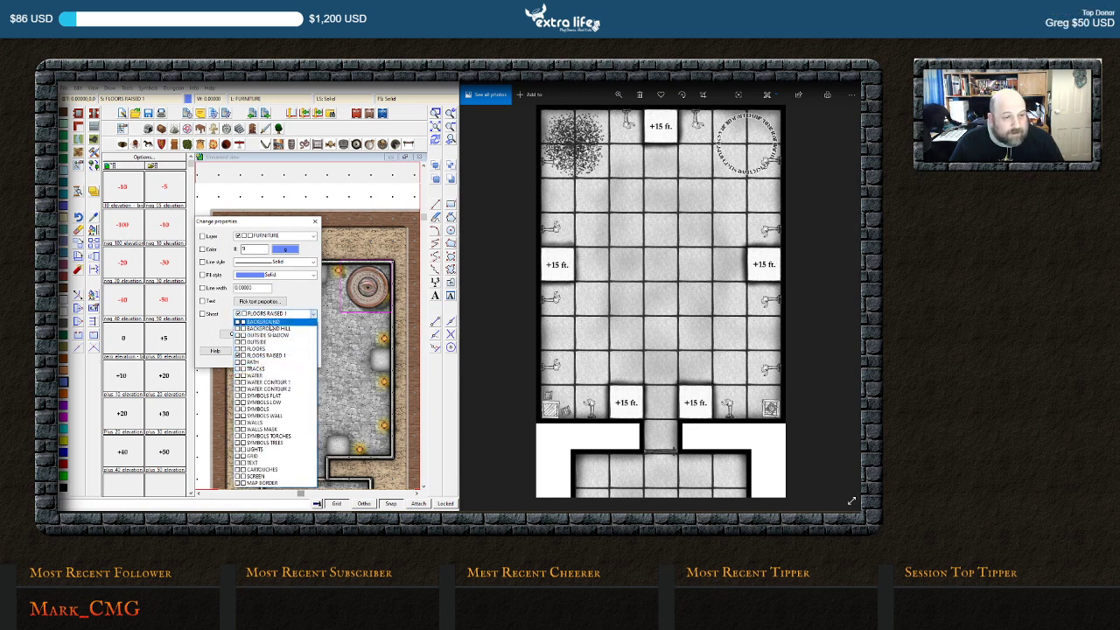
left_click(271, 323)
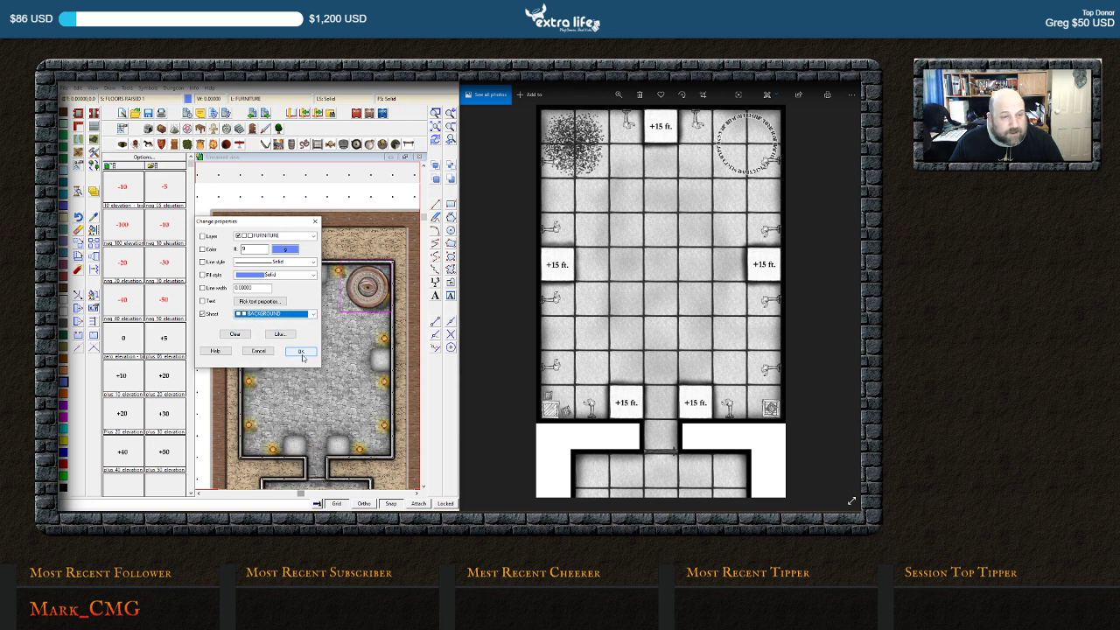
left_click(300, 351)
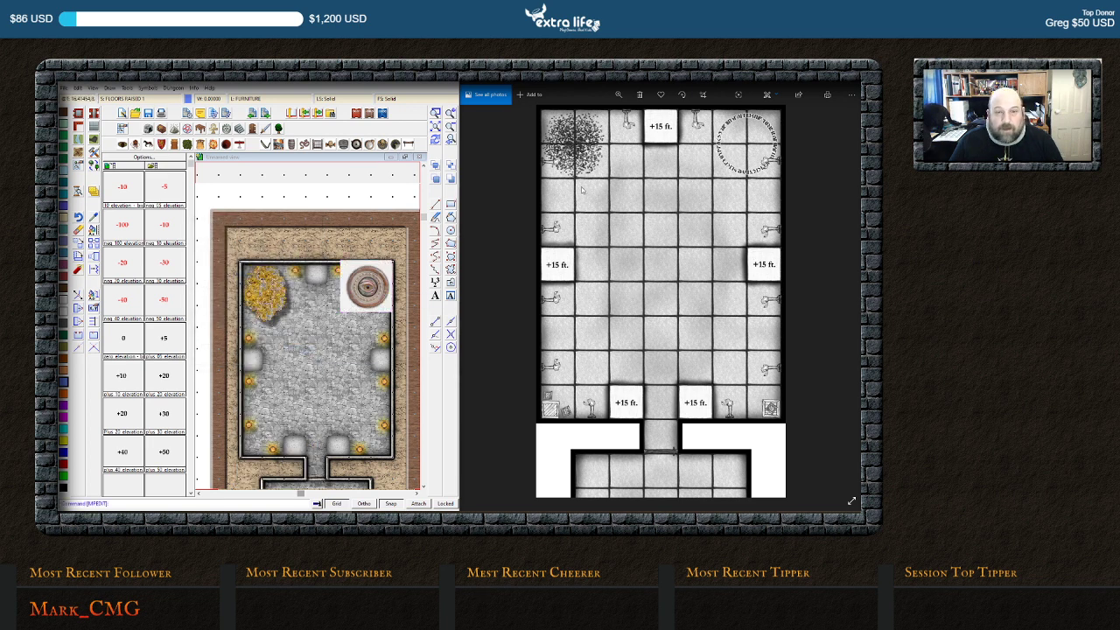
Redraw the map and try to bring the northeast corner's circle symbol to the front of its sheet
left_click(435, 140)
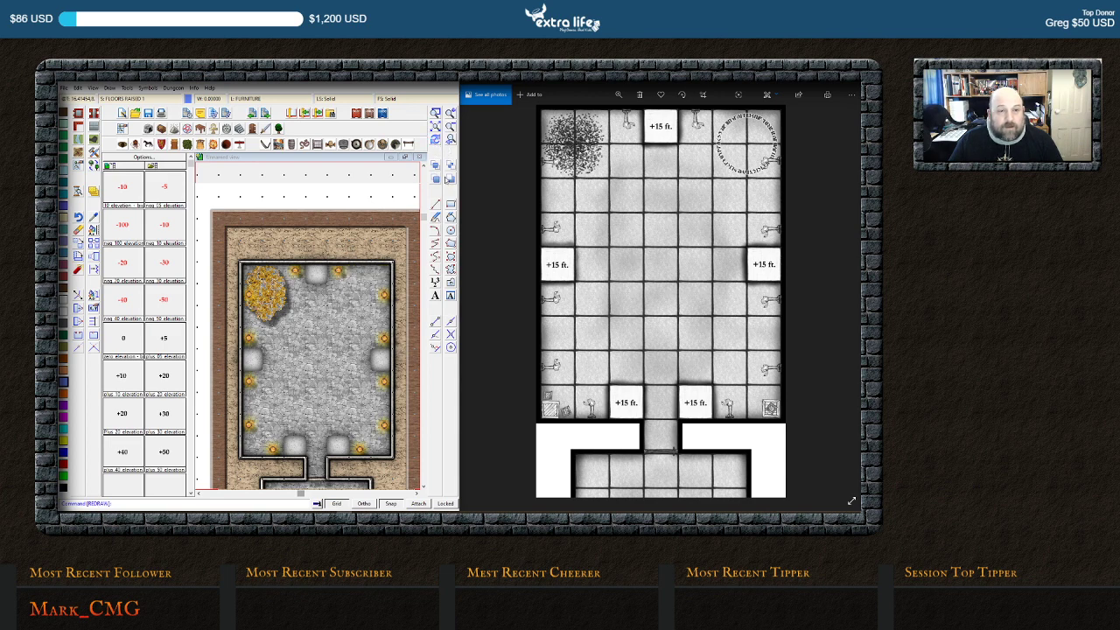
left_click(452, 166)
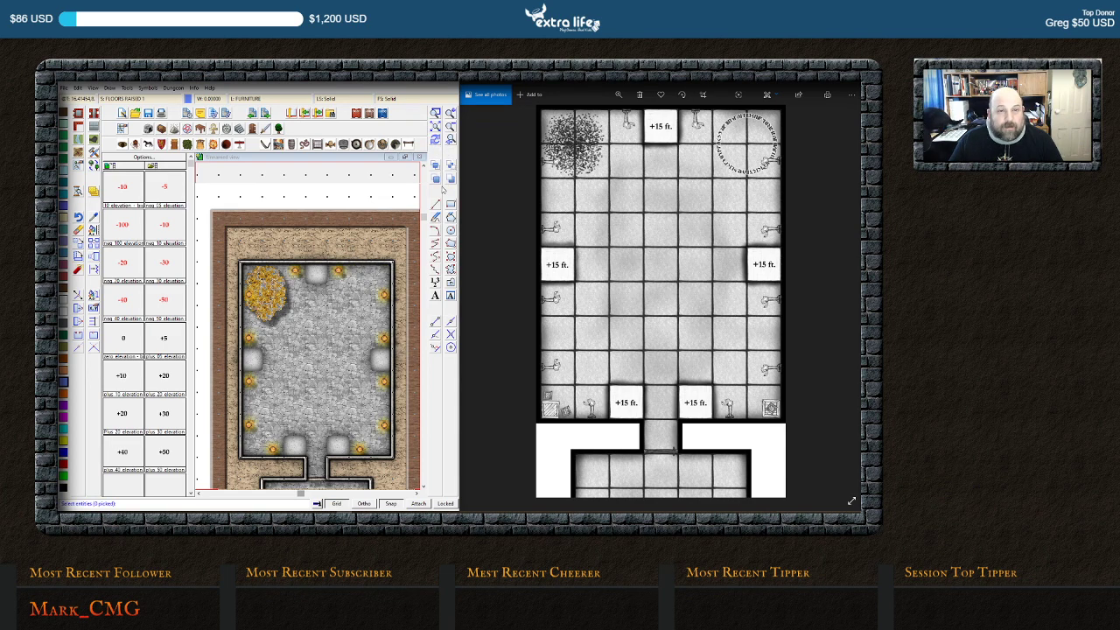
left_click(369, 262)
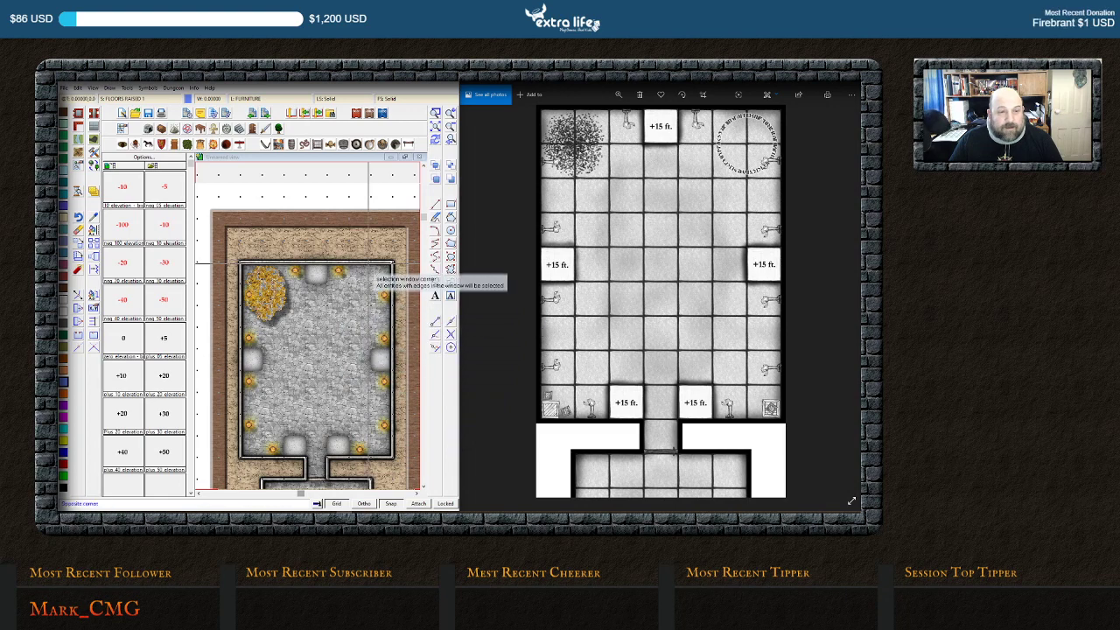
left_click(366, 284)
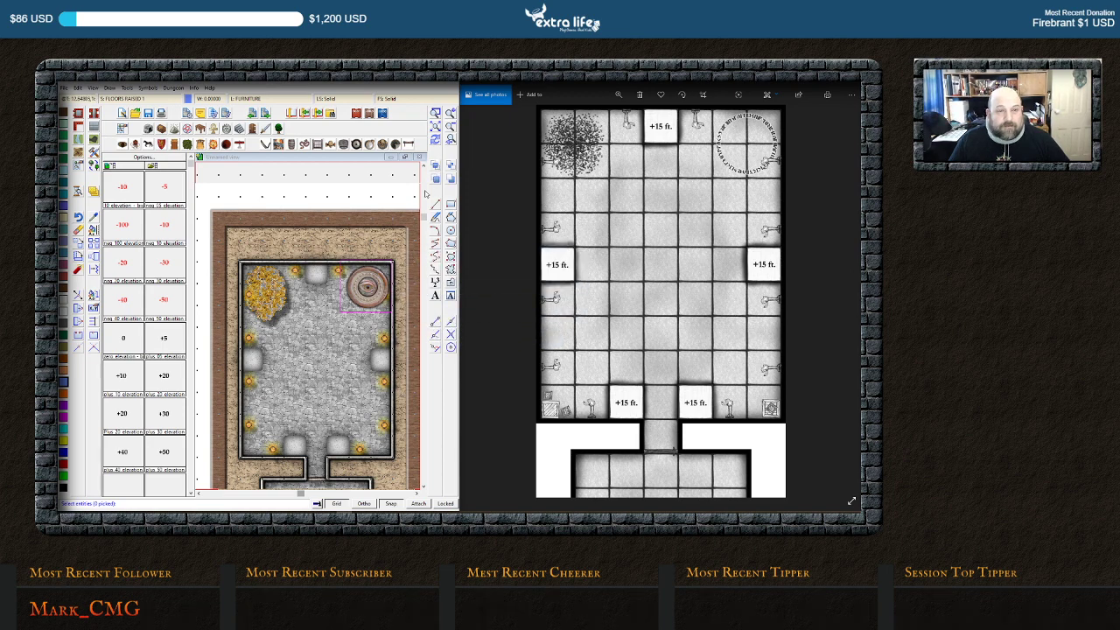
left_click(367, 301)
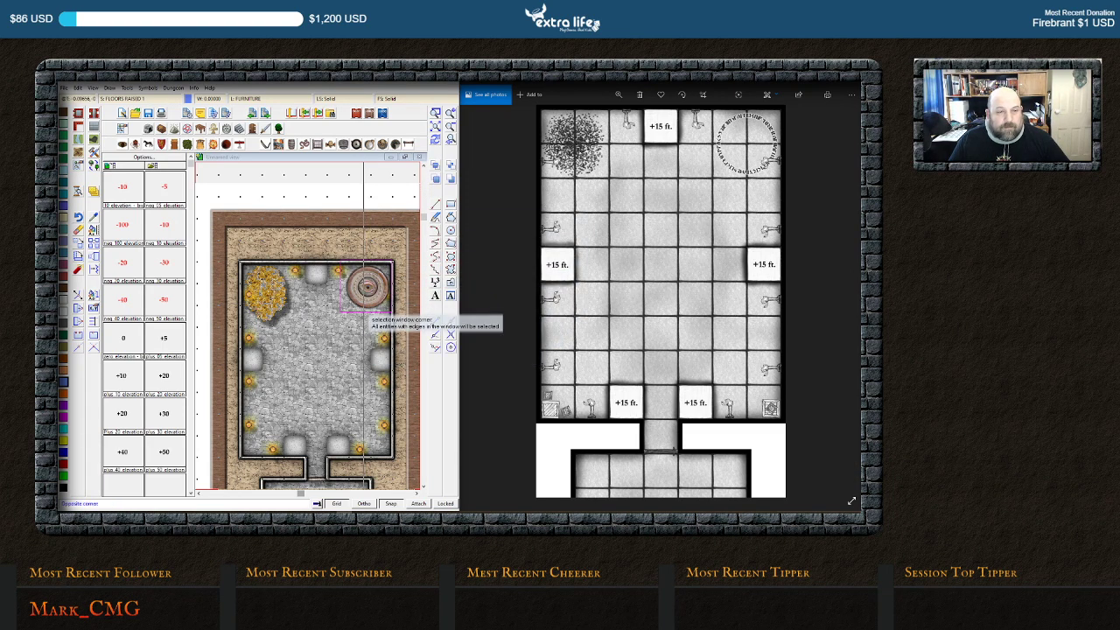
left_click(360, 313)
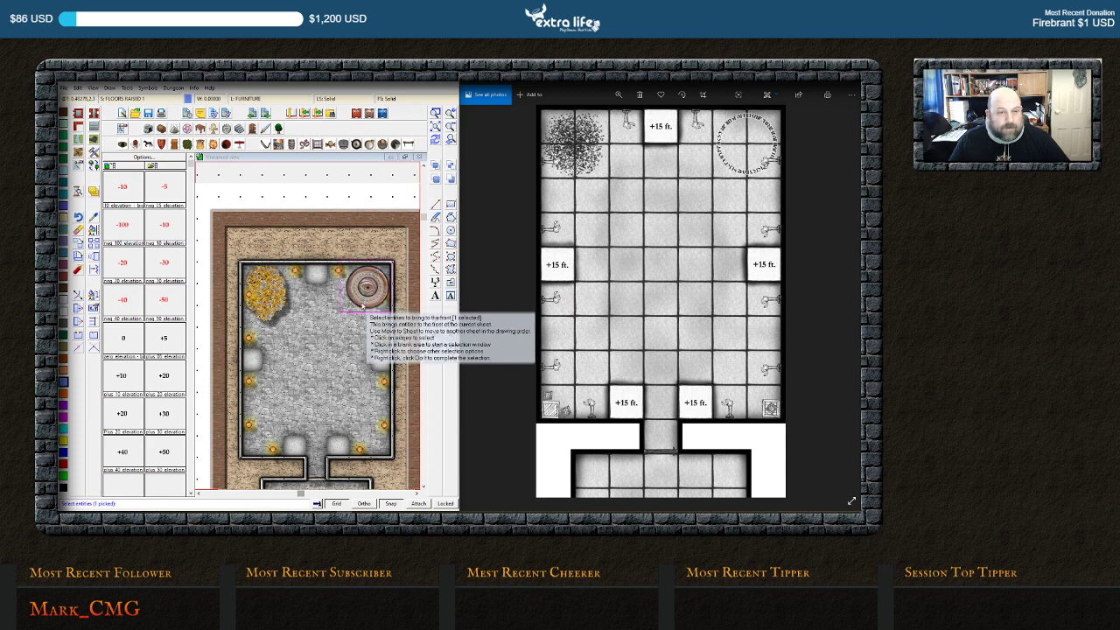
right_click(362, 303)
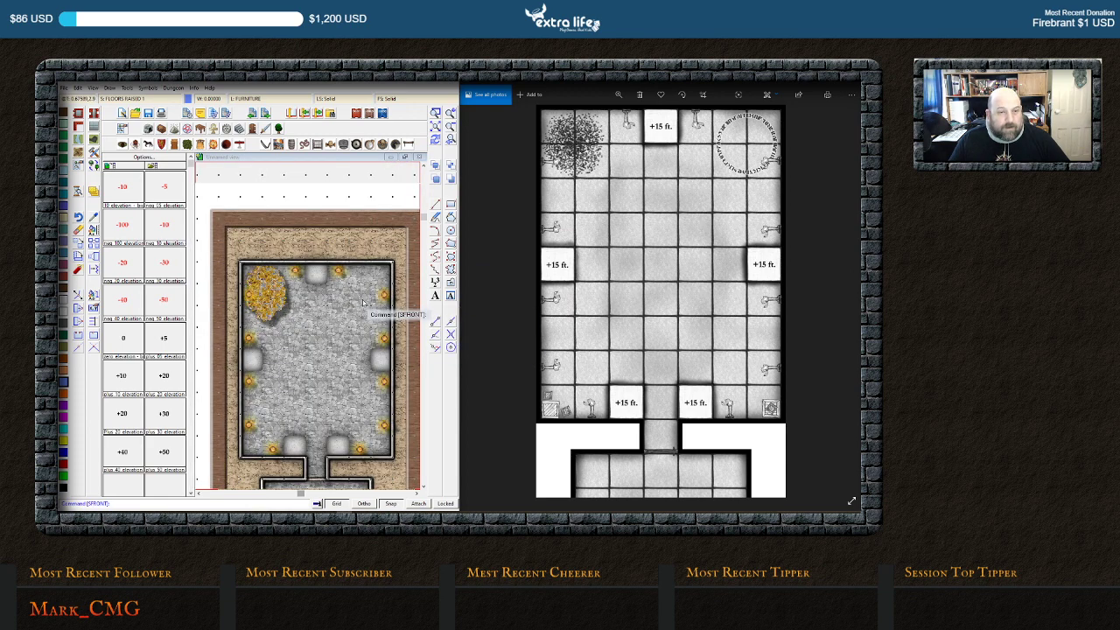
left_click(434, 142)
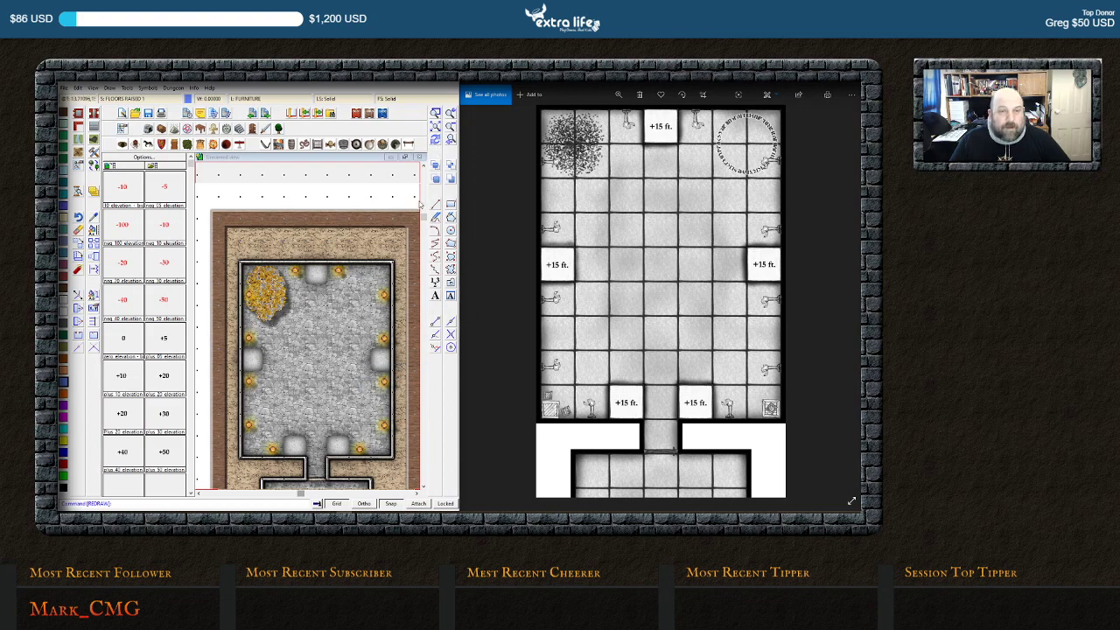
left_click(436, 165)
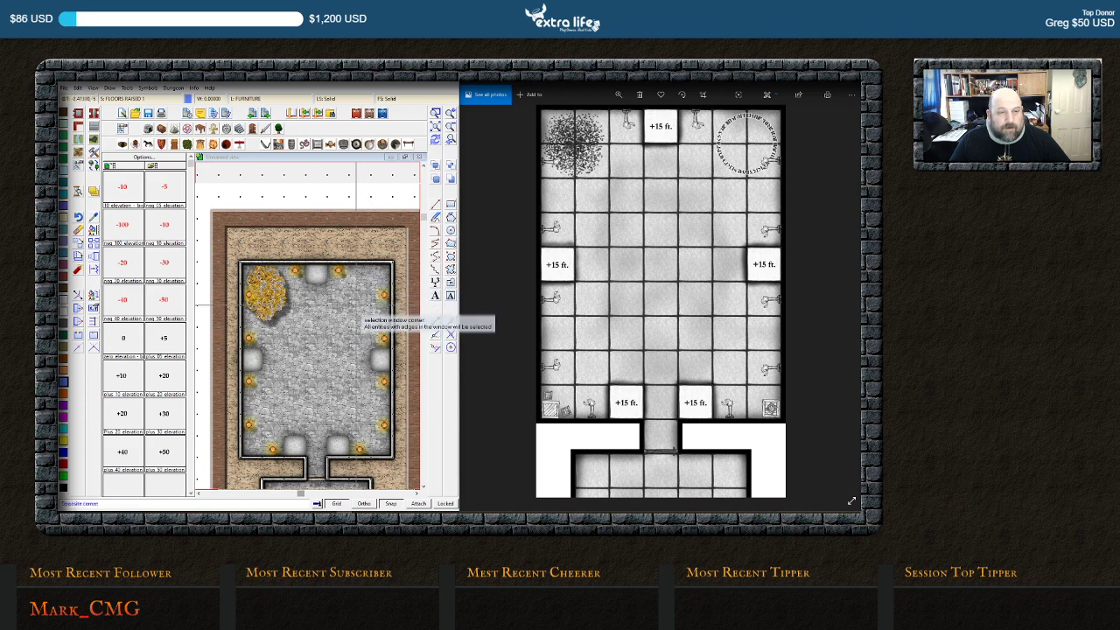
left_click(357, 310)
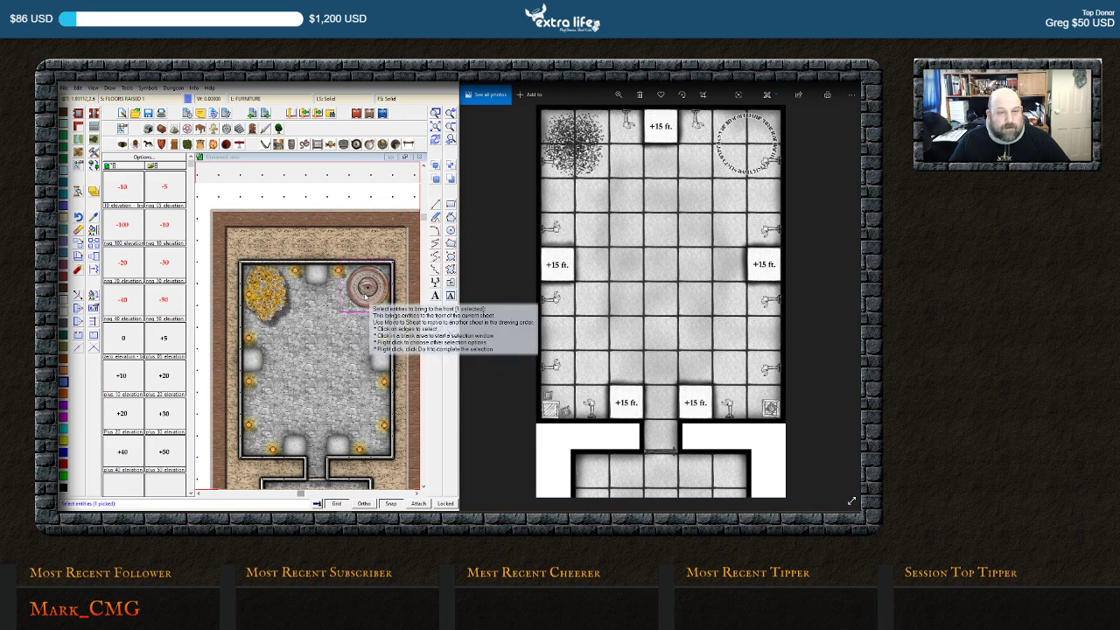
right_click(362, 297)
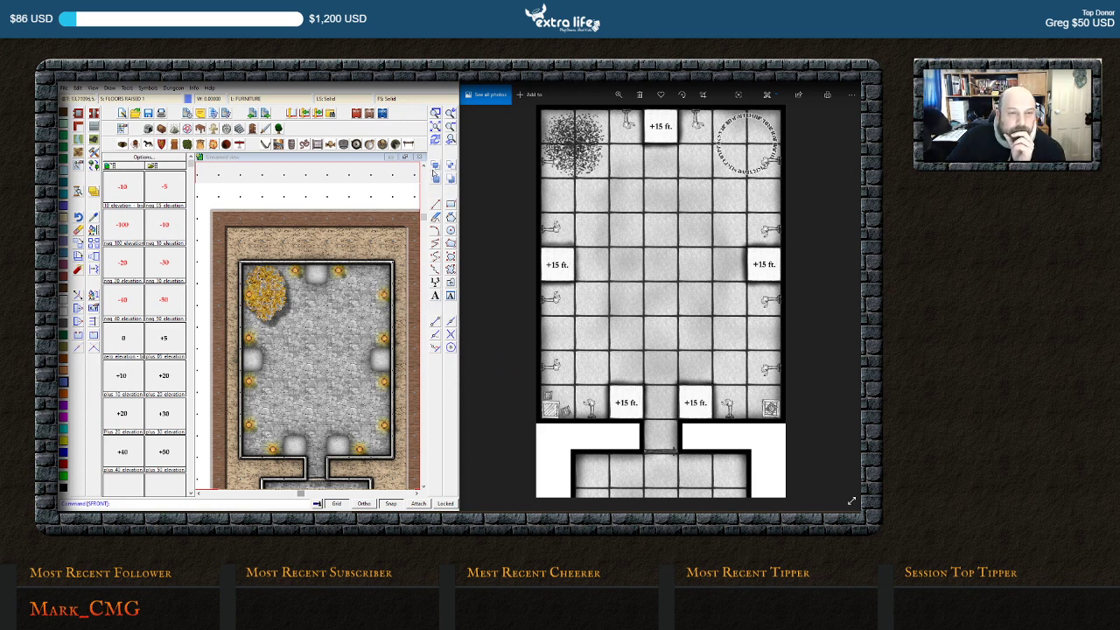
Try to use the Move Above command to reorder the entities at the northeast corner's circle symbol
left_click(436, 179)
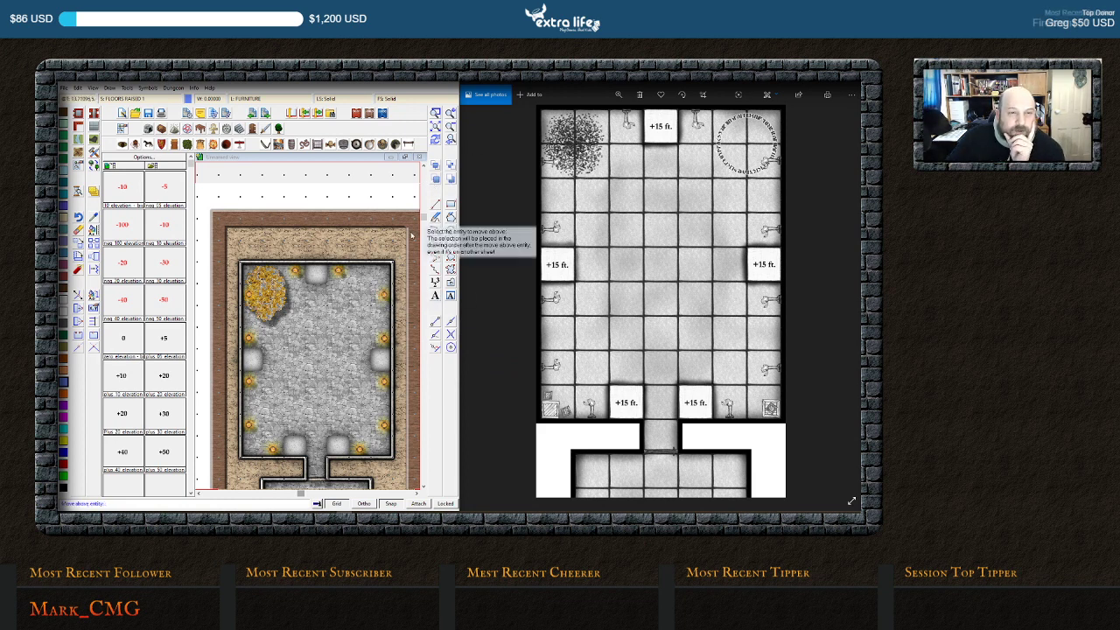
left_click(373, 281)
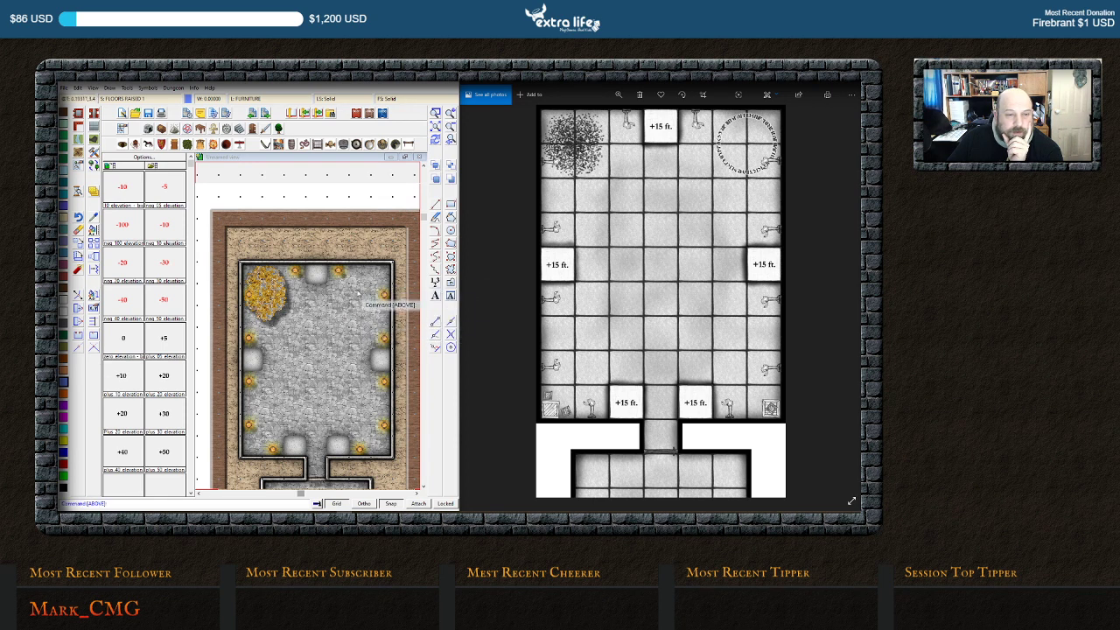
right_click(361, 293)
left_click(367, 288)
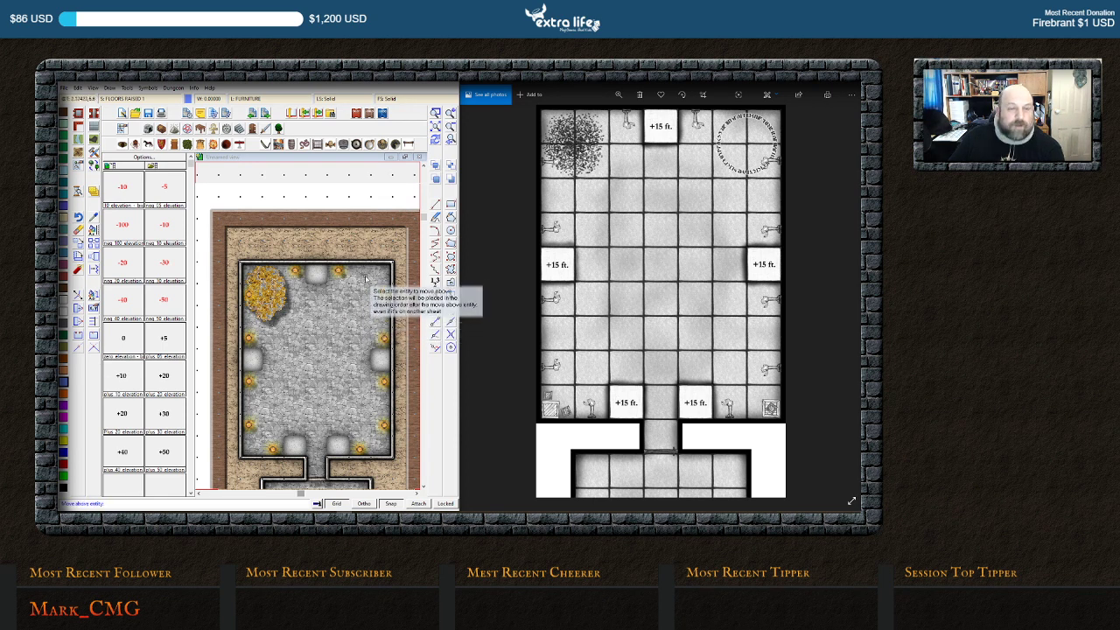
left_click(366, 280)
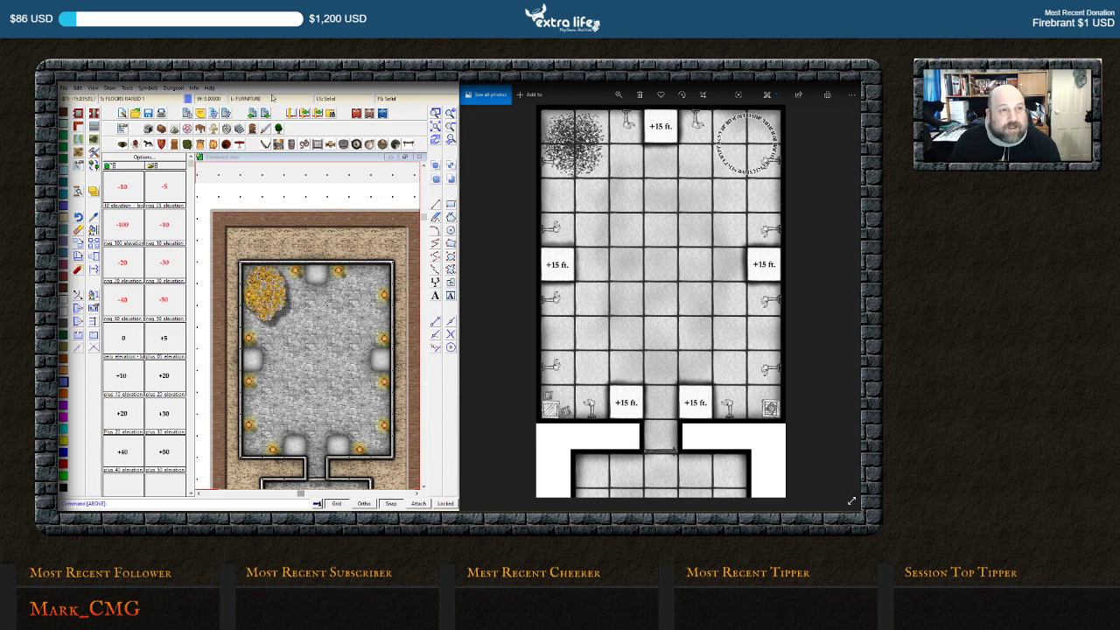
Make BACKGROUND the active layer and hide all the other layers so its contents show alone
left_click(268, 98)
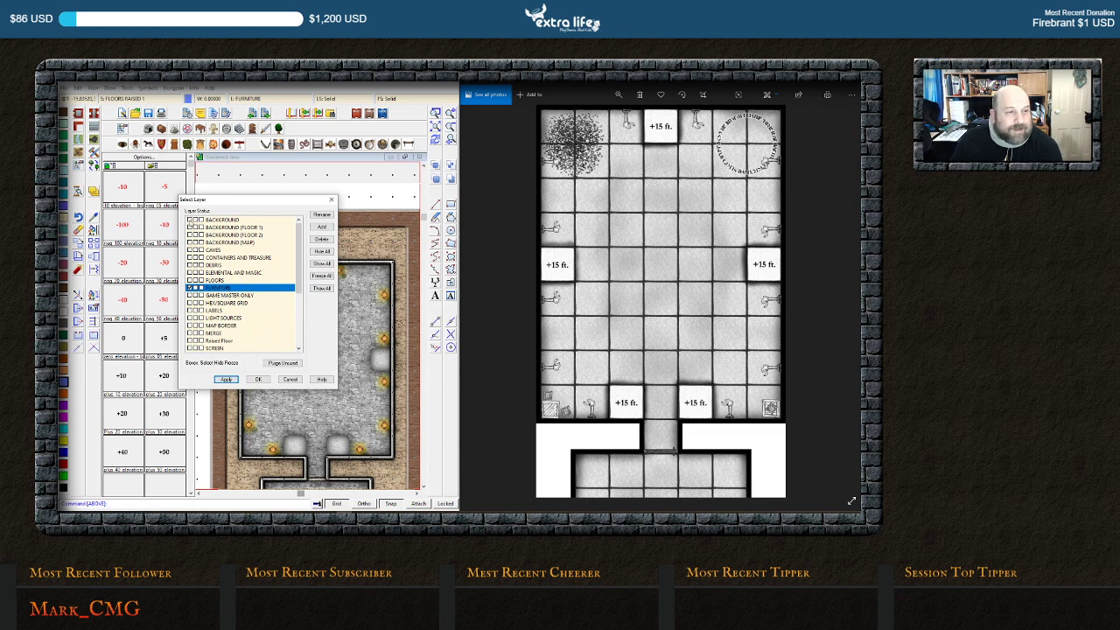
left_click(223, 219)
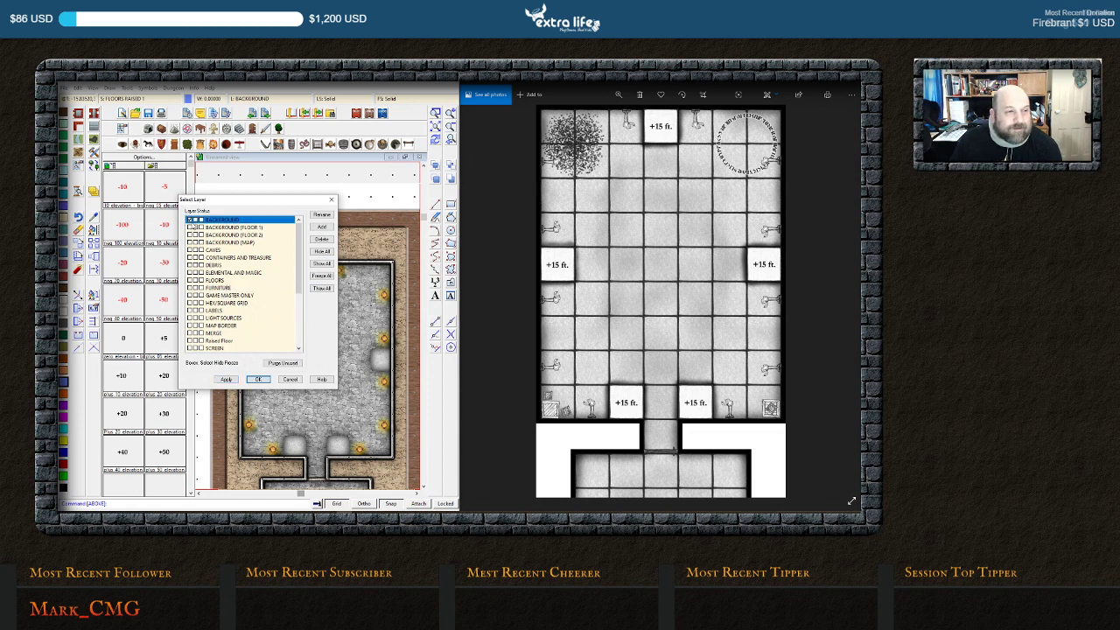
left_click(322, 252)
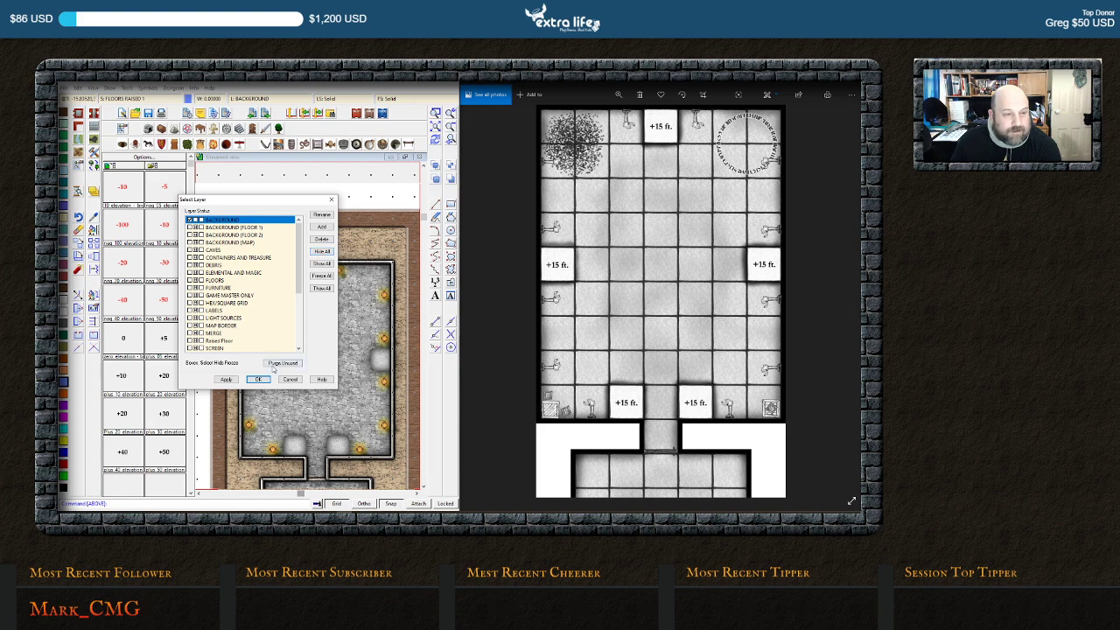
left_click(226, 379)
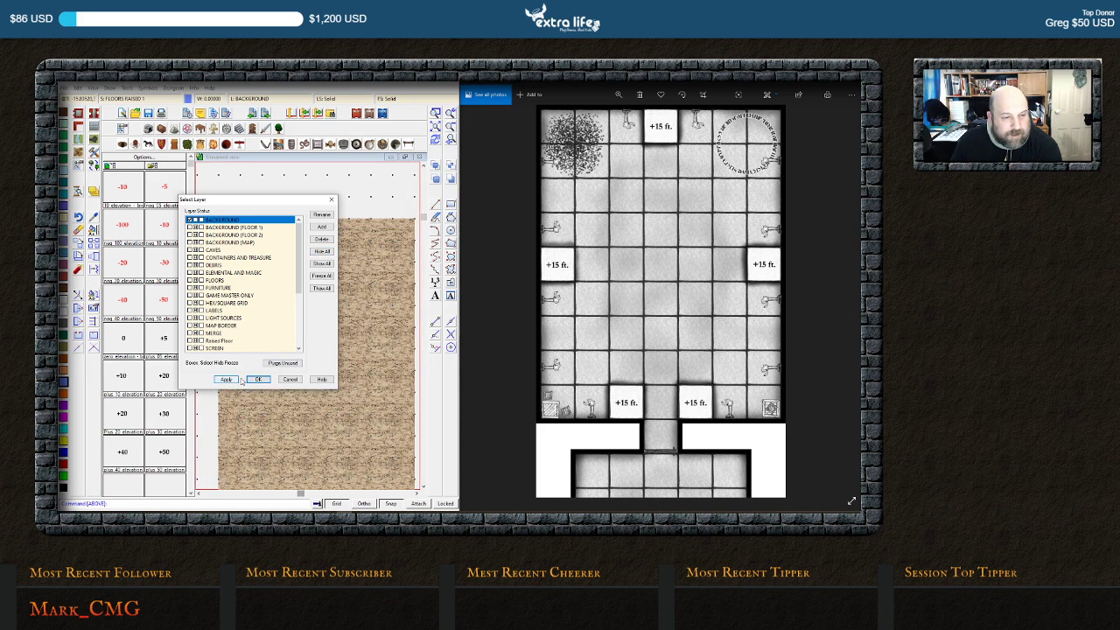
left_click_drag(265, 202, 158, 205)
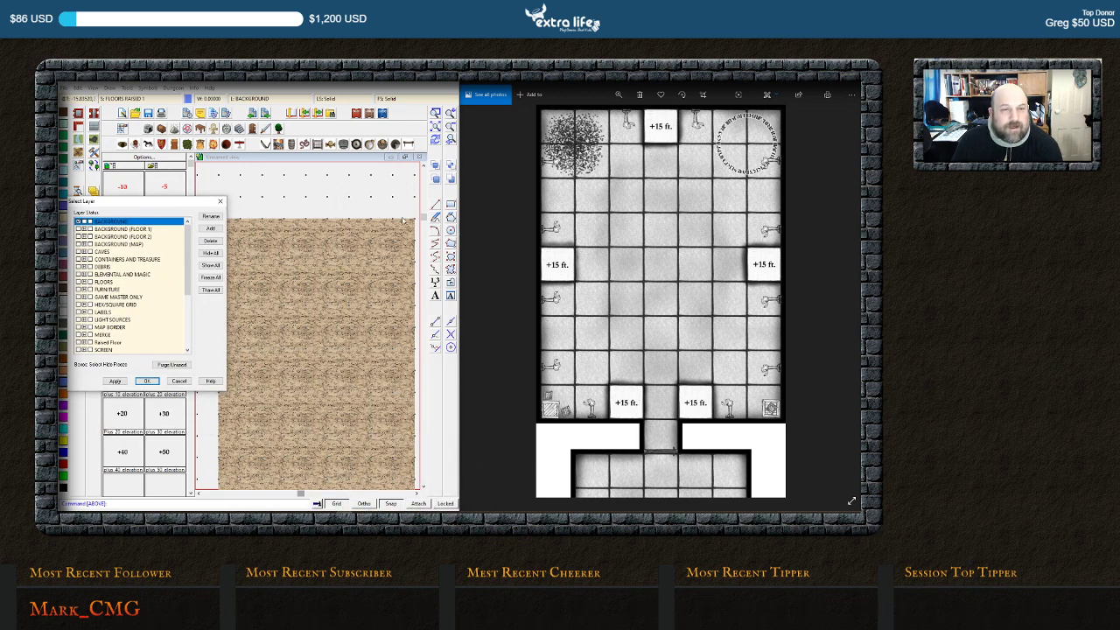
left_click(145, 381)
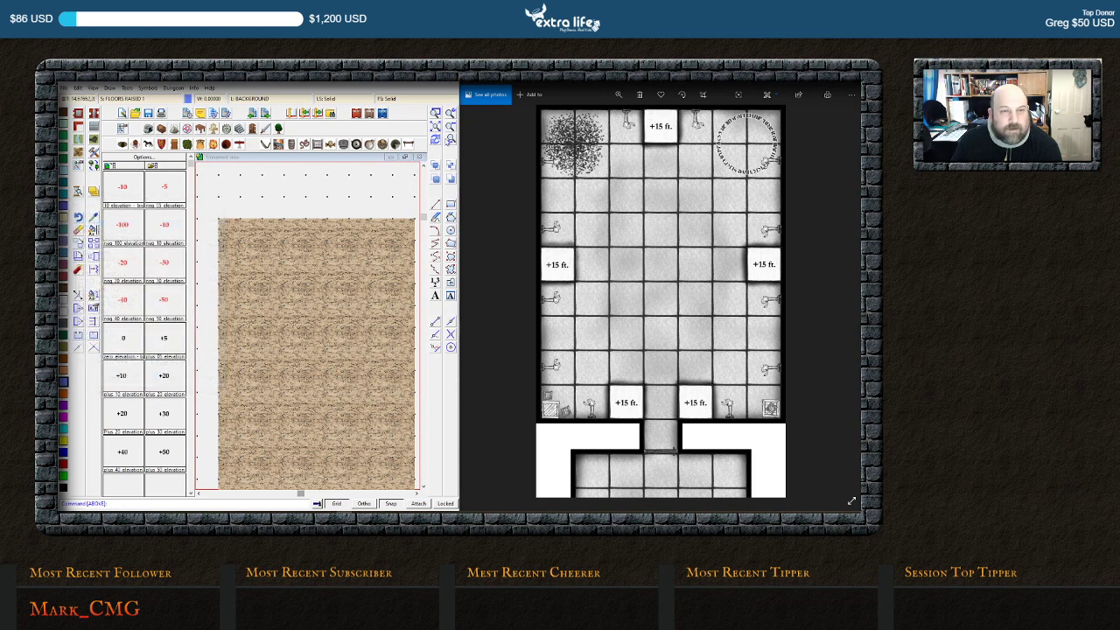
Send the entity at the north edge of the BACKGROUND layer's texture to the back of its sheet
left_click(451, 174)
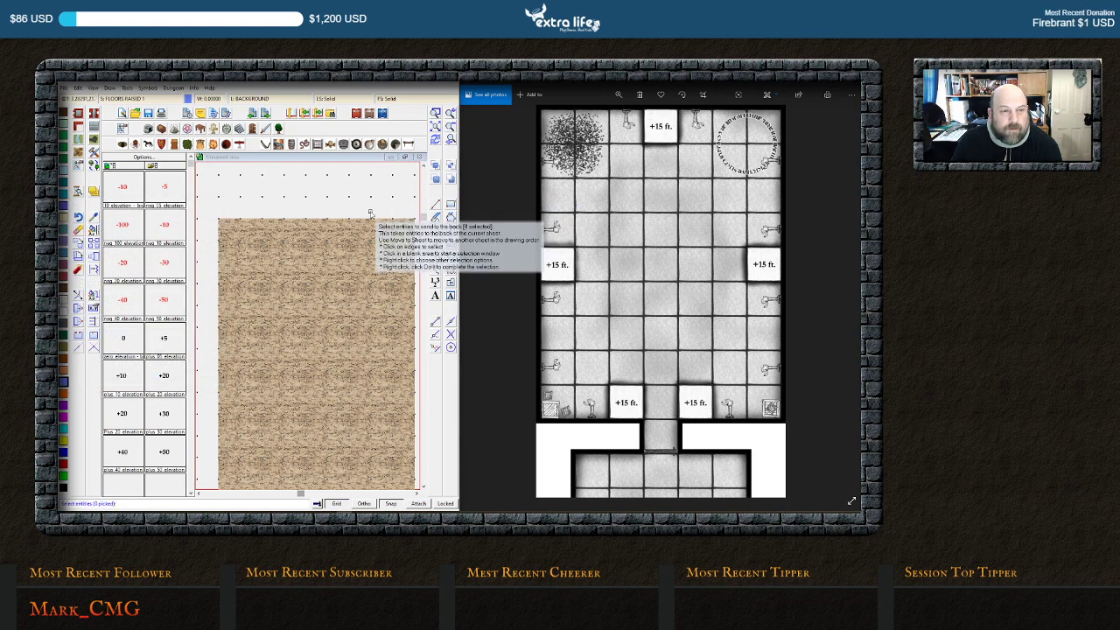
left_click(332, 235)
right_click(334, 237)
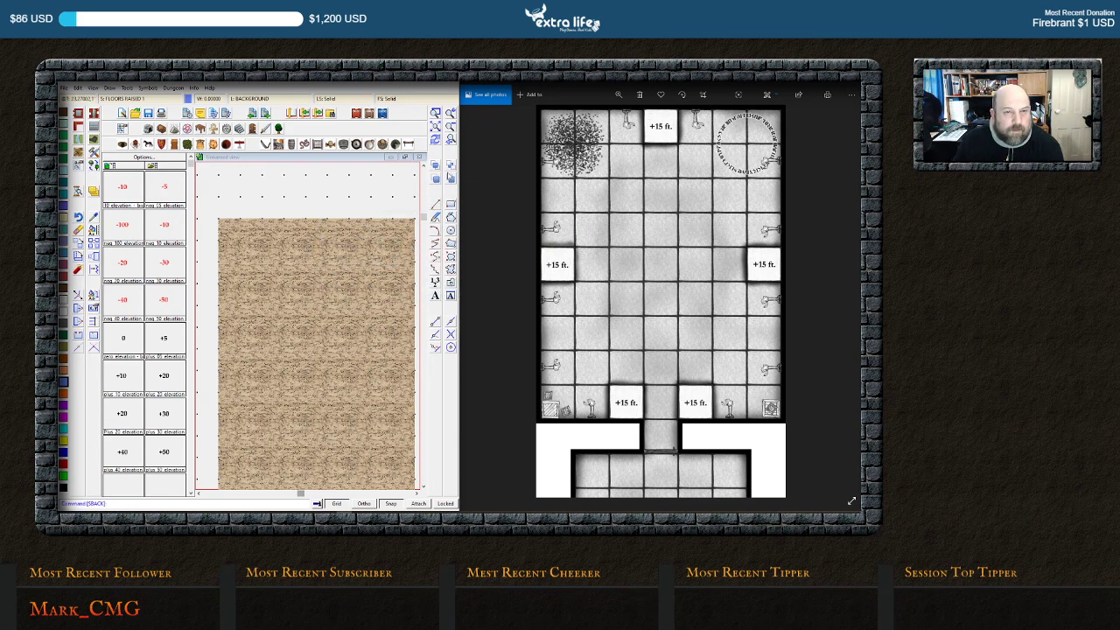
left_click(451, 174)
left_click(315, 209)
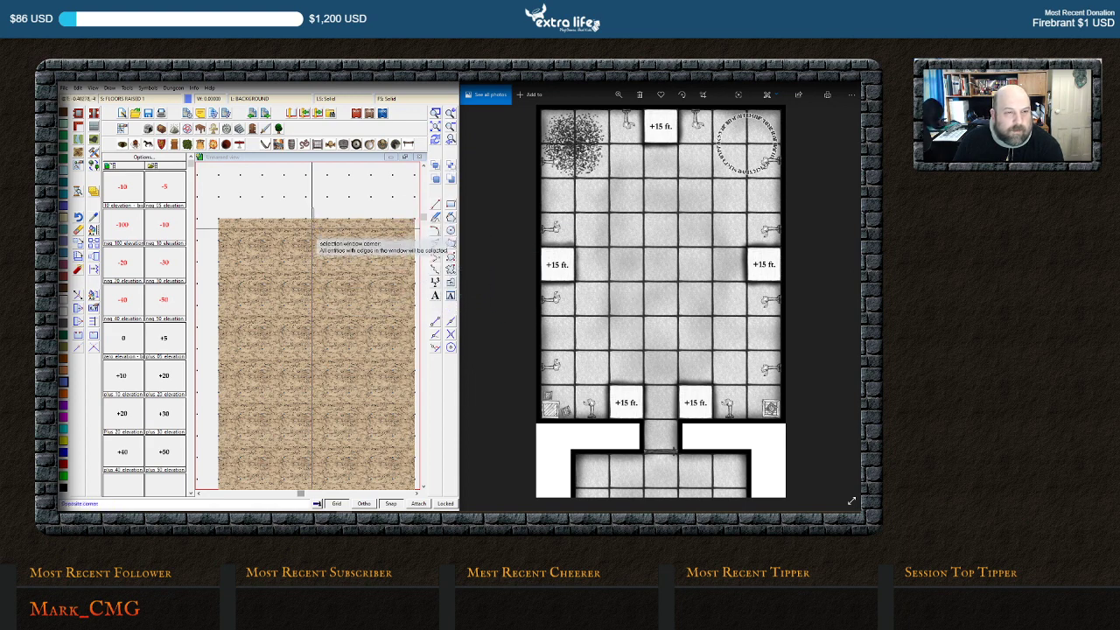
left_click(334, 234)
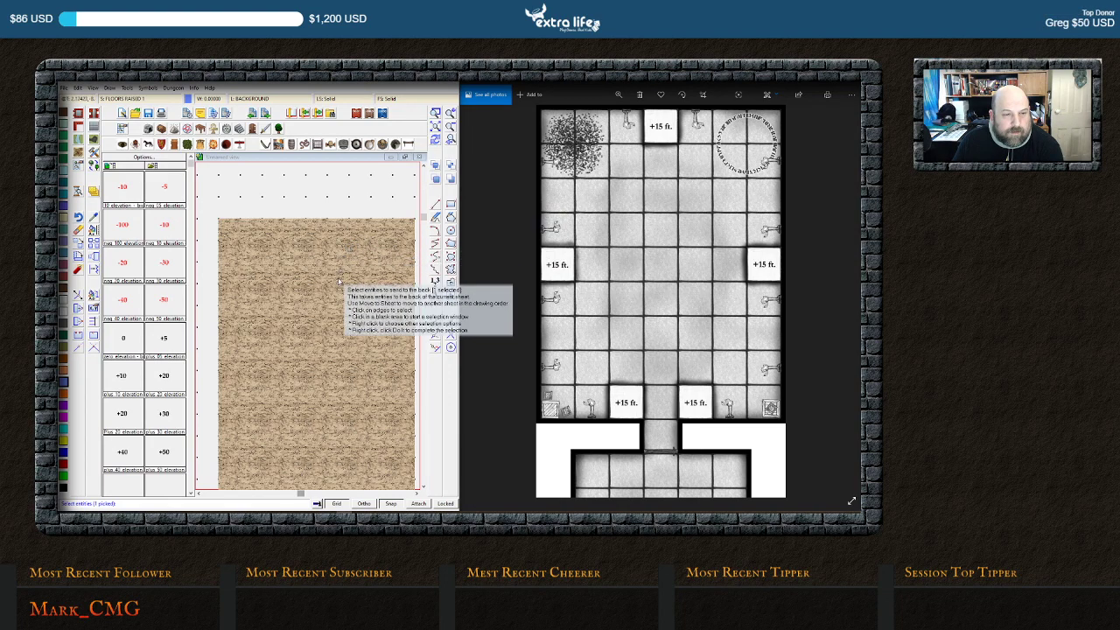
right_click(306, 316)
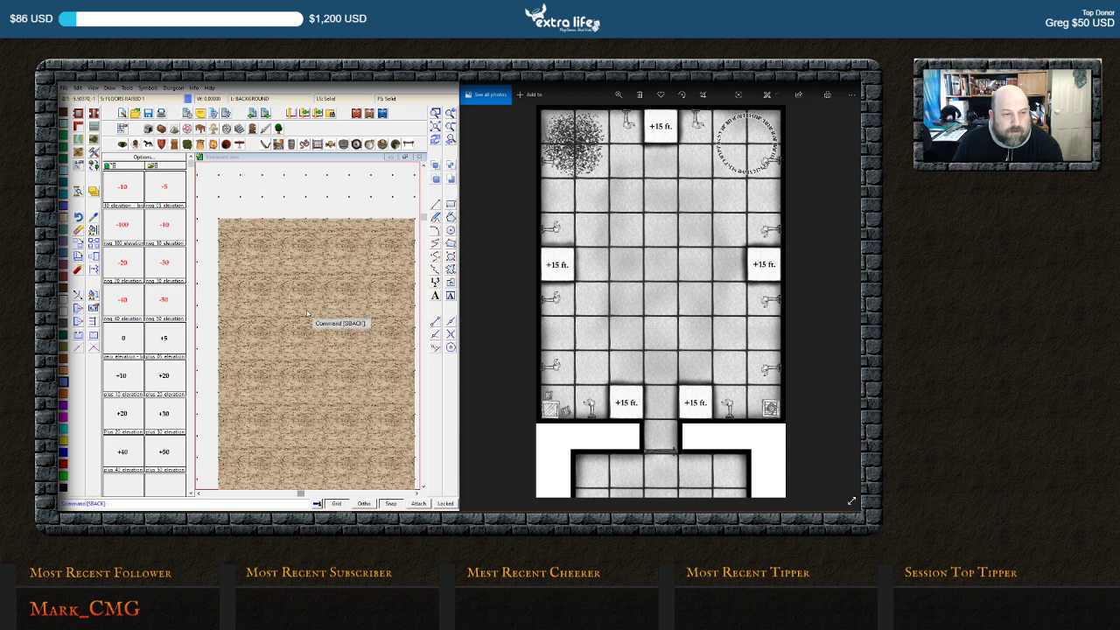
left_click(378, 252)
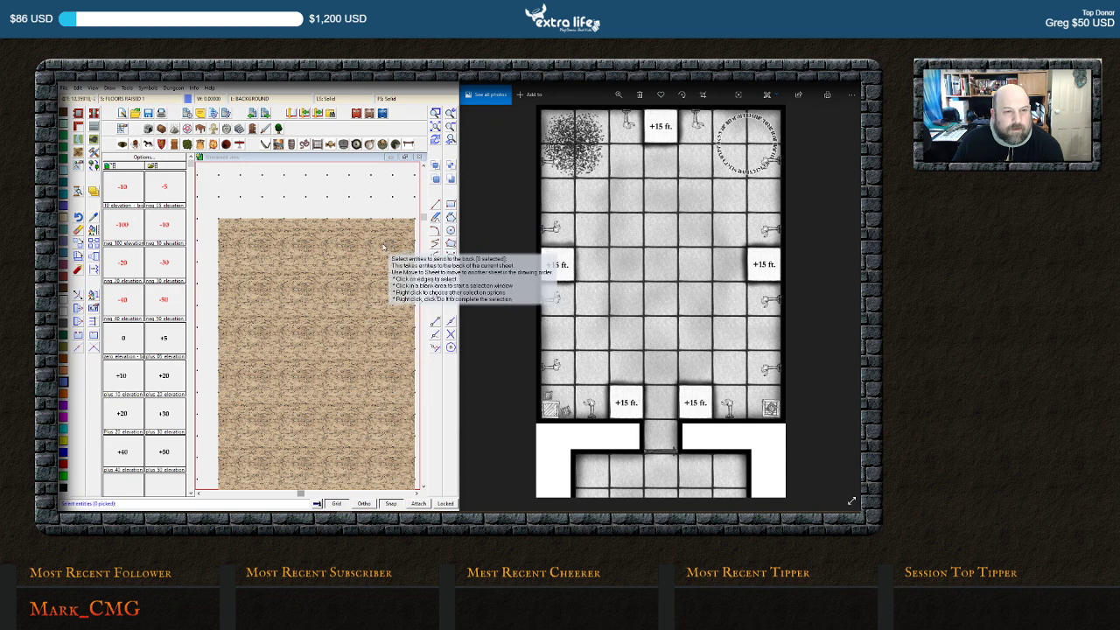
left_click(363, 278)
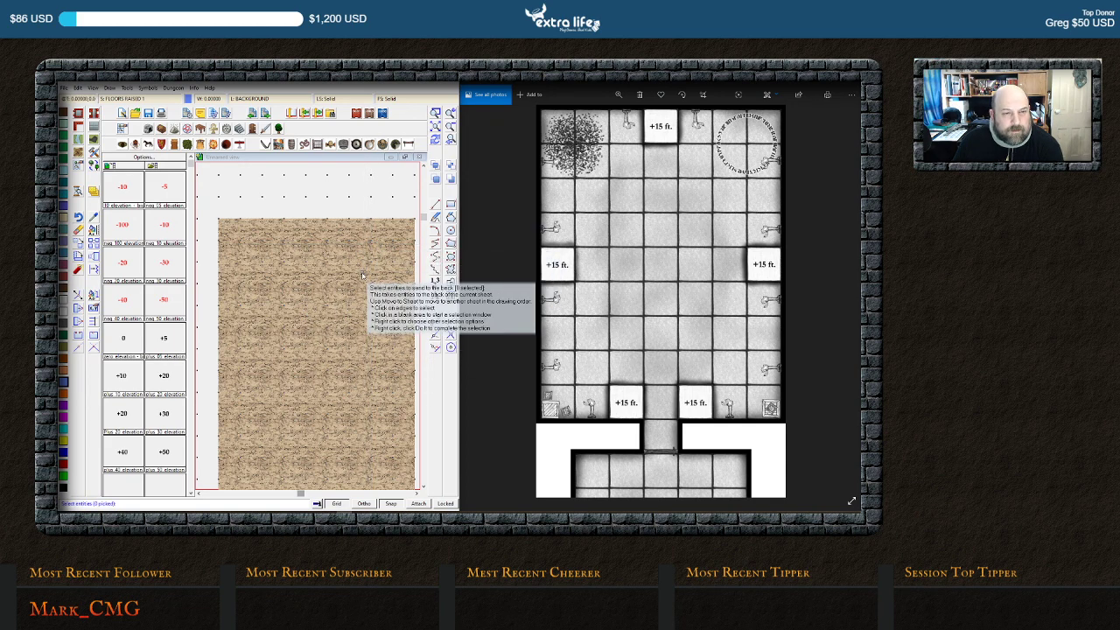
Preview the BACKGROUND (FLOOR 1), BACKGROUND (FLOOR 2) and BACKGROUND (MAP) layers alongside BACKGROUND and cancel the layer changes
left_click(258, 103)
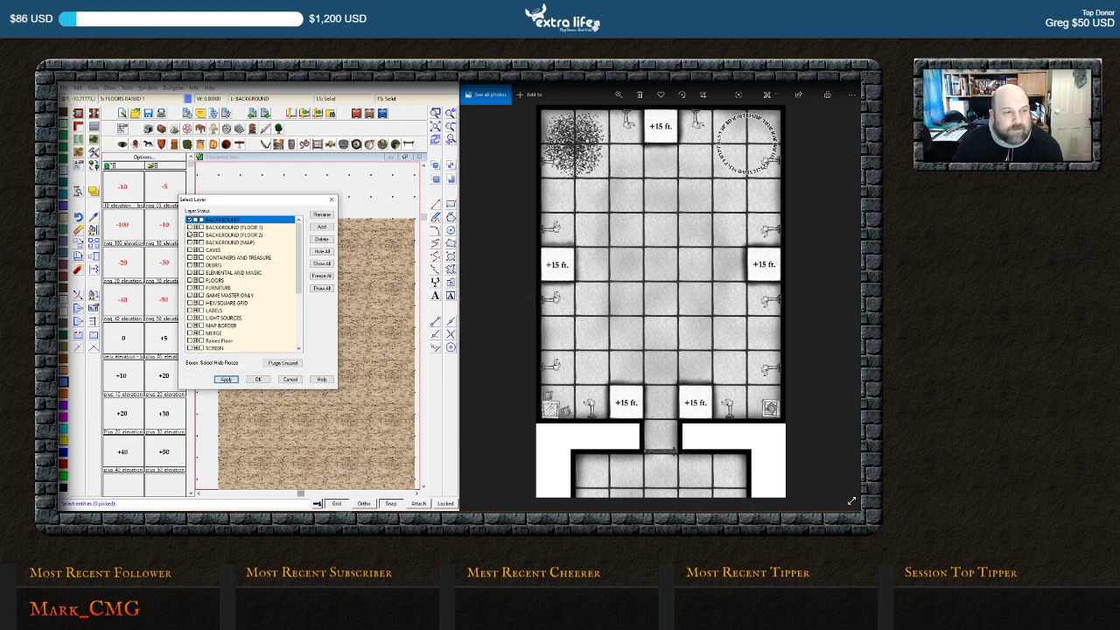
left_click(190, 228)
left_click(190, 243)
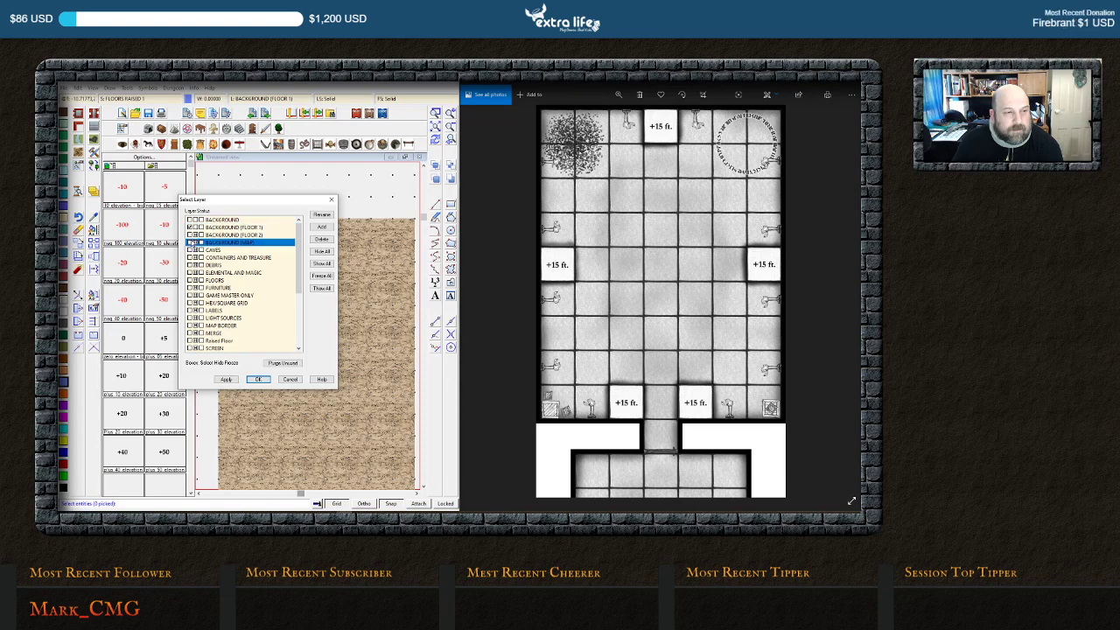
left_click(226, 380)
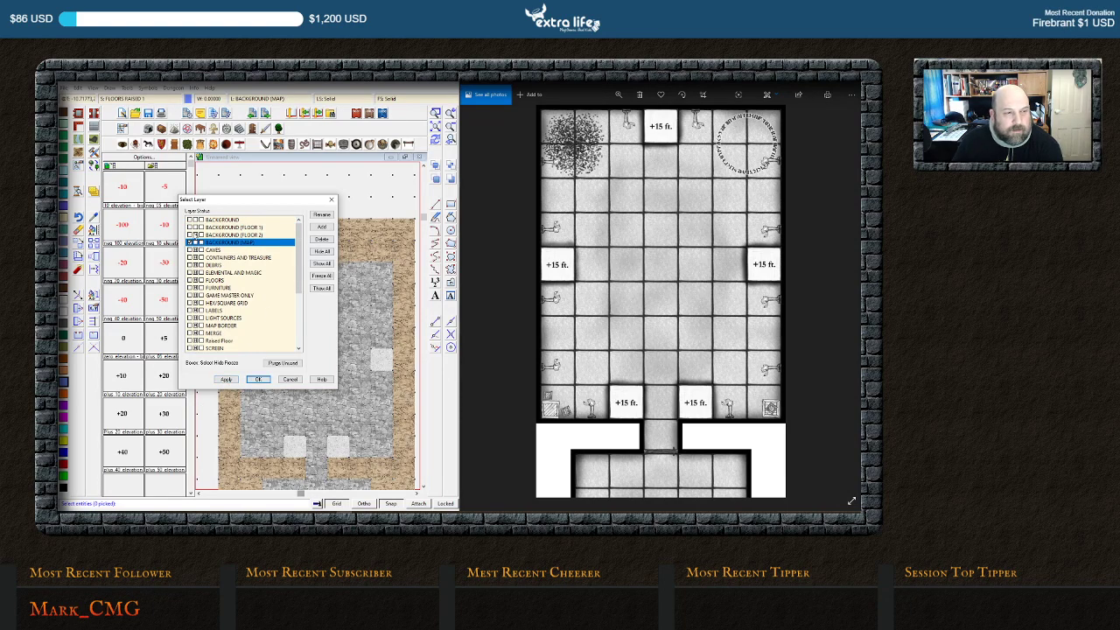
left_click(190, 235)
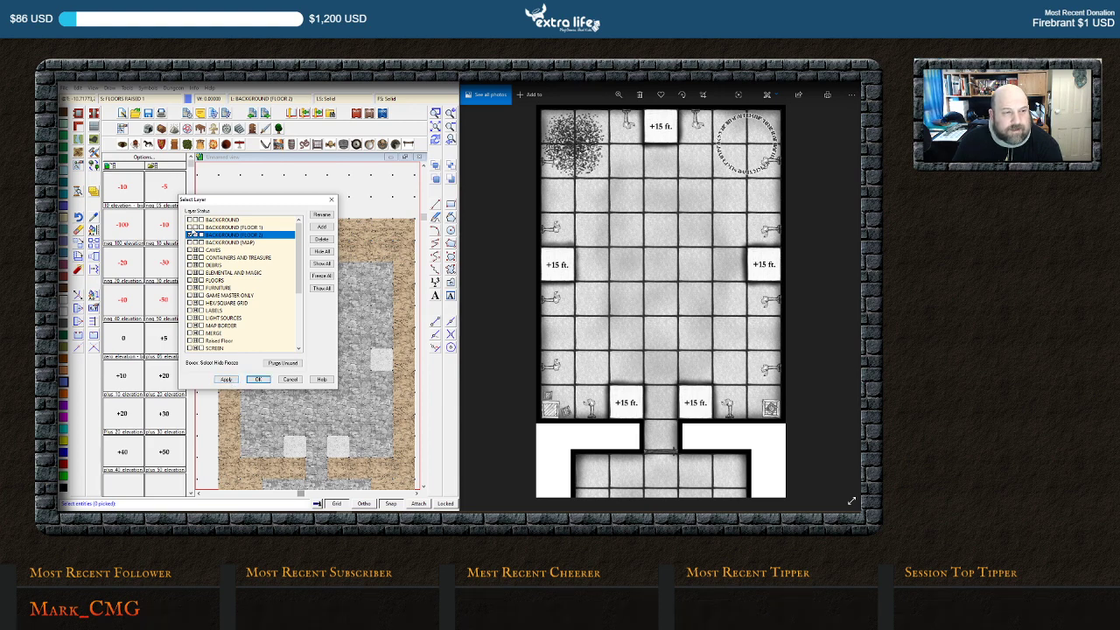
left_click(190, 228)
left_click(226, 379)
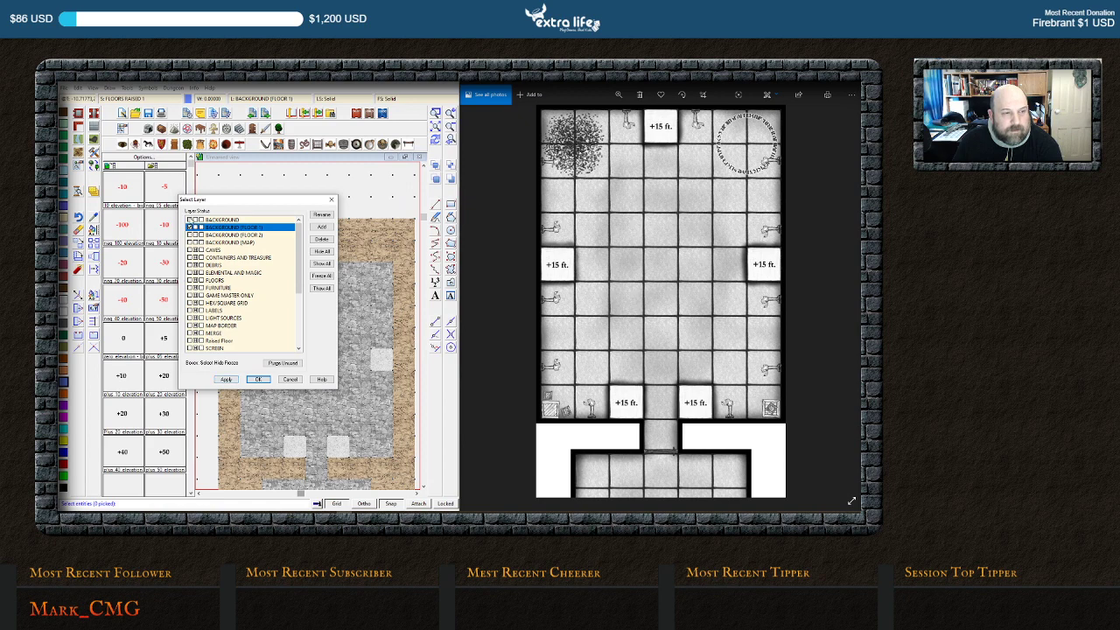
left_click(190, 220)
left_click(226, 379)
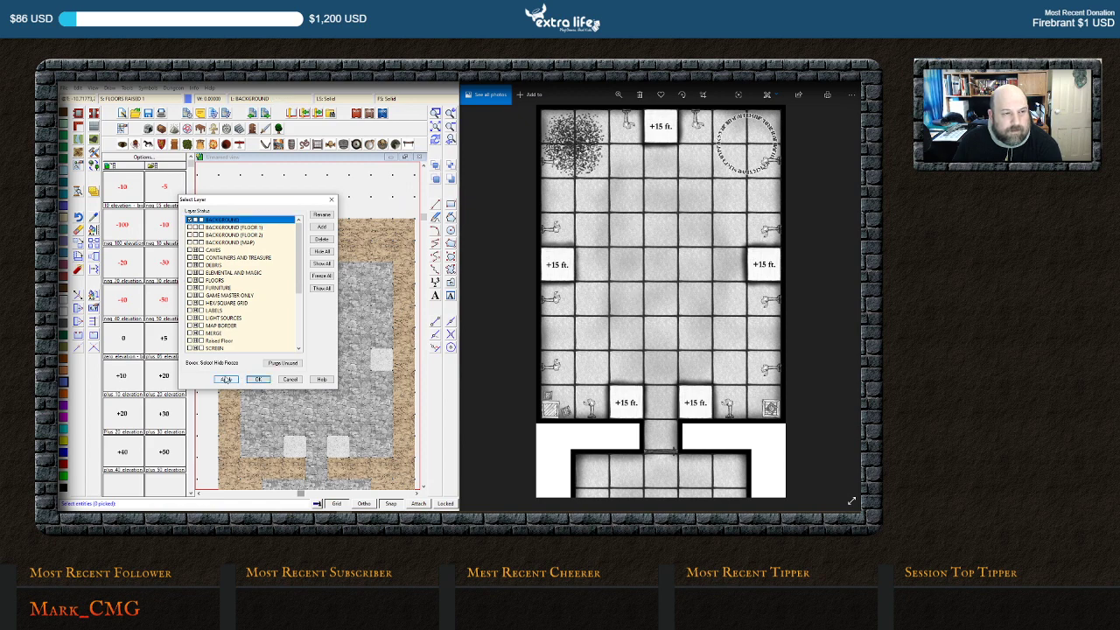
left_click(289, 379)
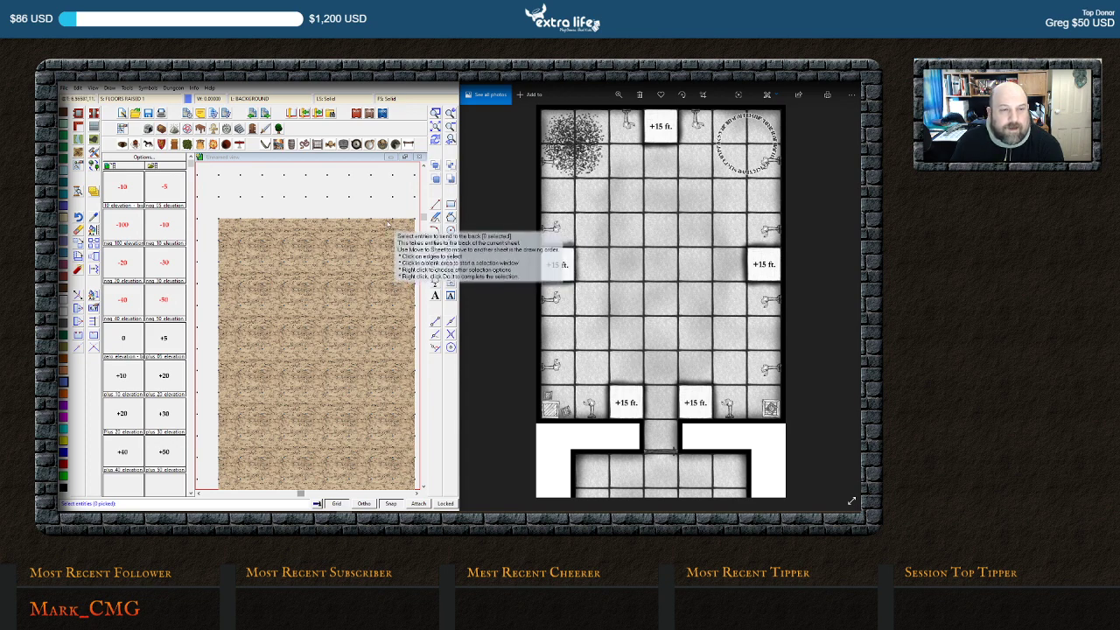
Send the entity caught by a selection window across the background texture's northeast edges to the back of its sheet
left_click(355, 210)
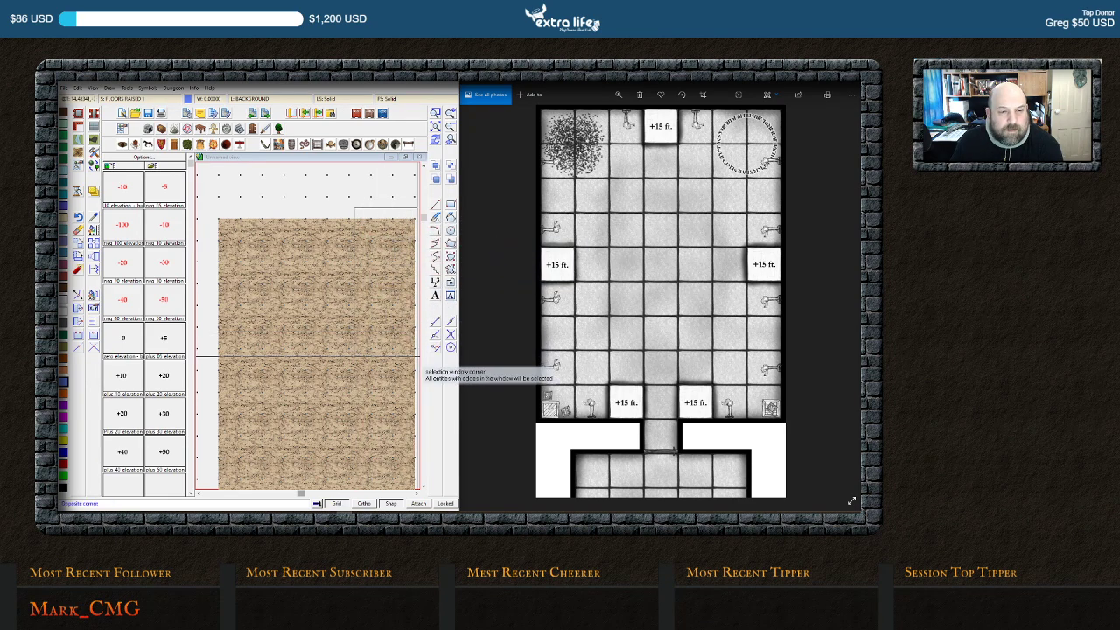
left_click(420, 362)
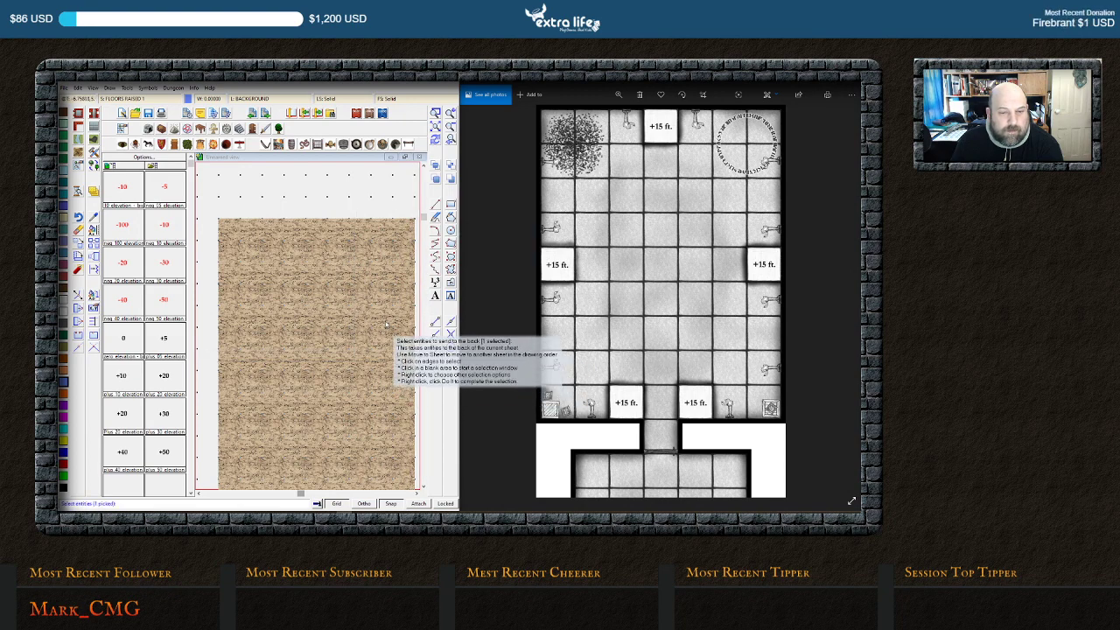
right_click(366, 278)
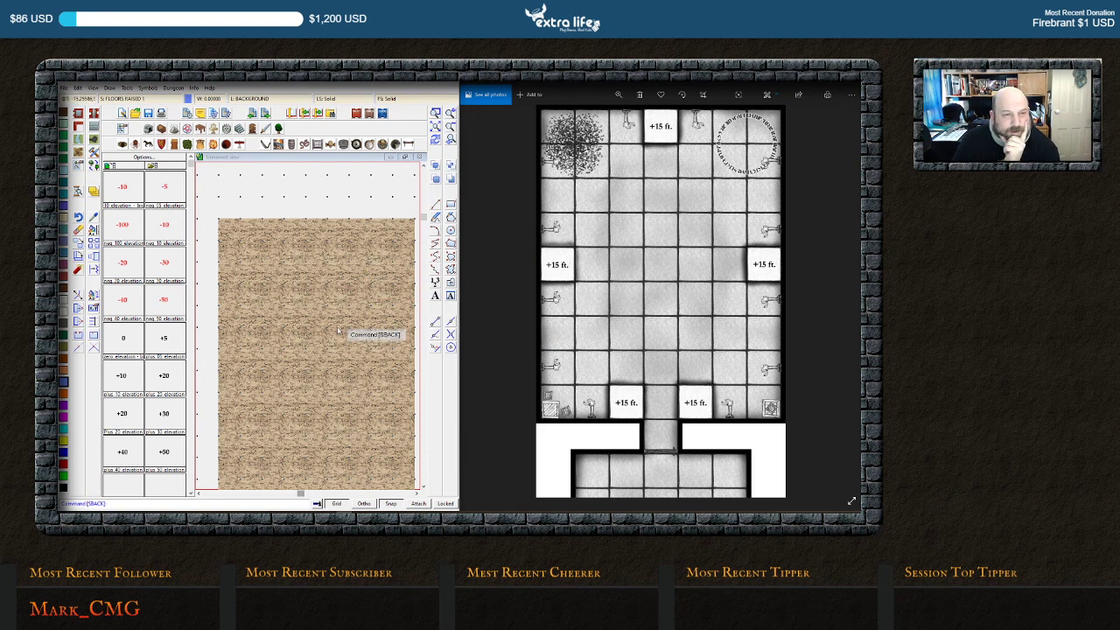
right_click(364, 256)
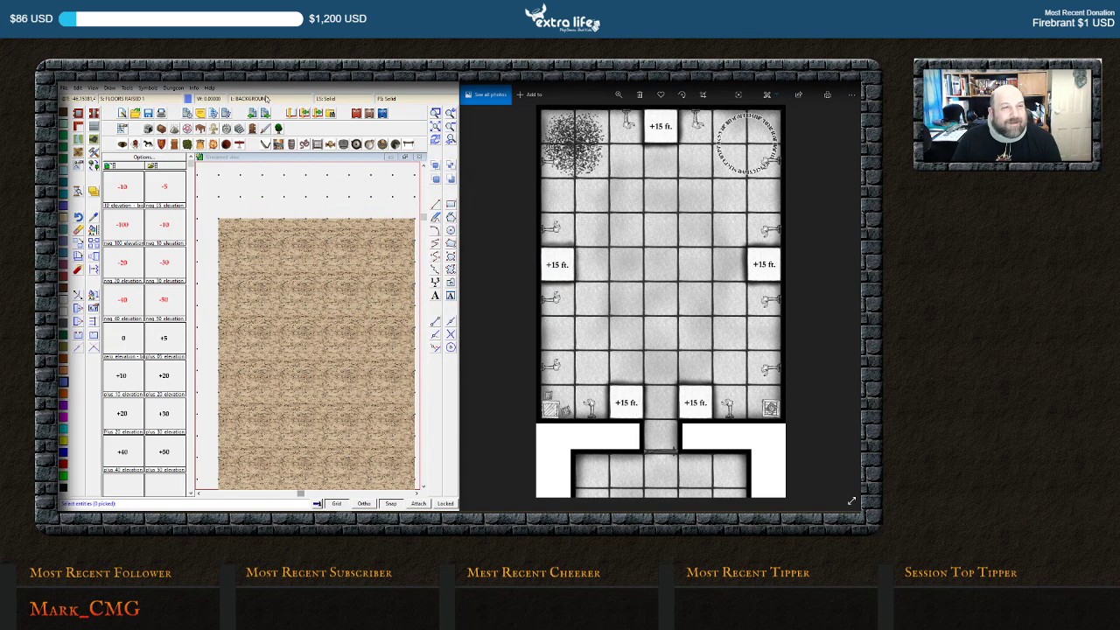
Make FURNITURE the active layer and hide every other layer to check its contents
left_click(263, 98)
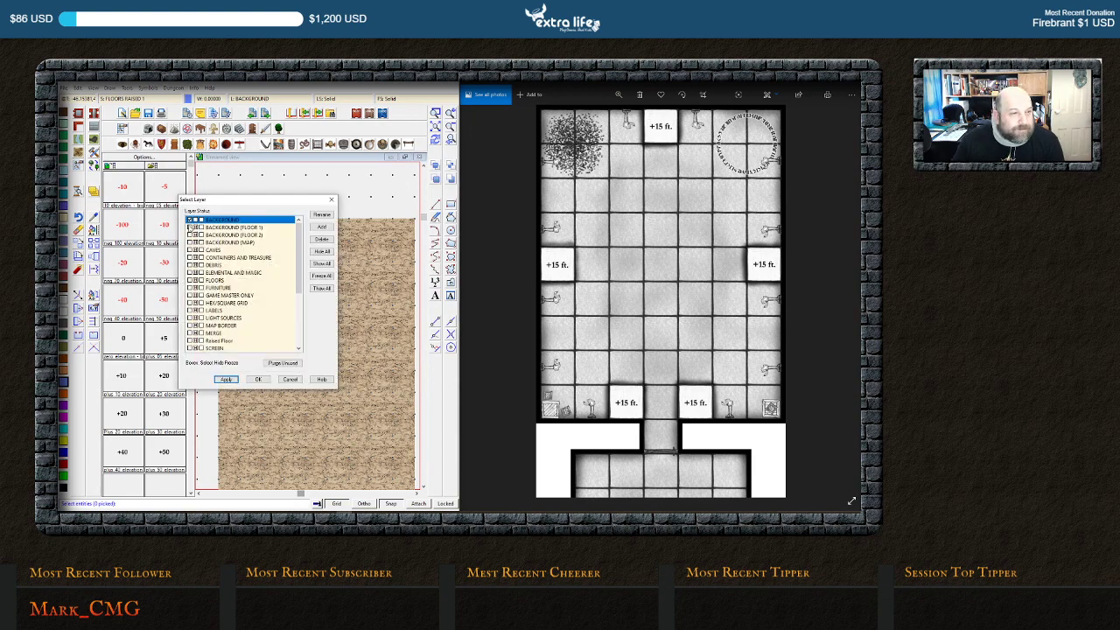
left_click(321, 263)
left_click(226, 288)
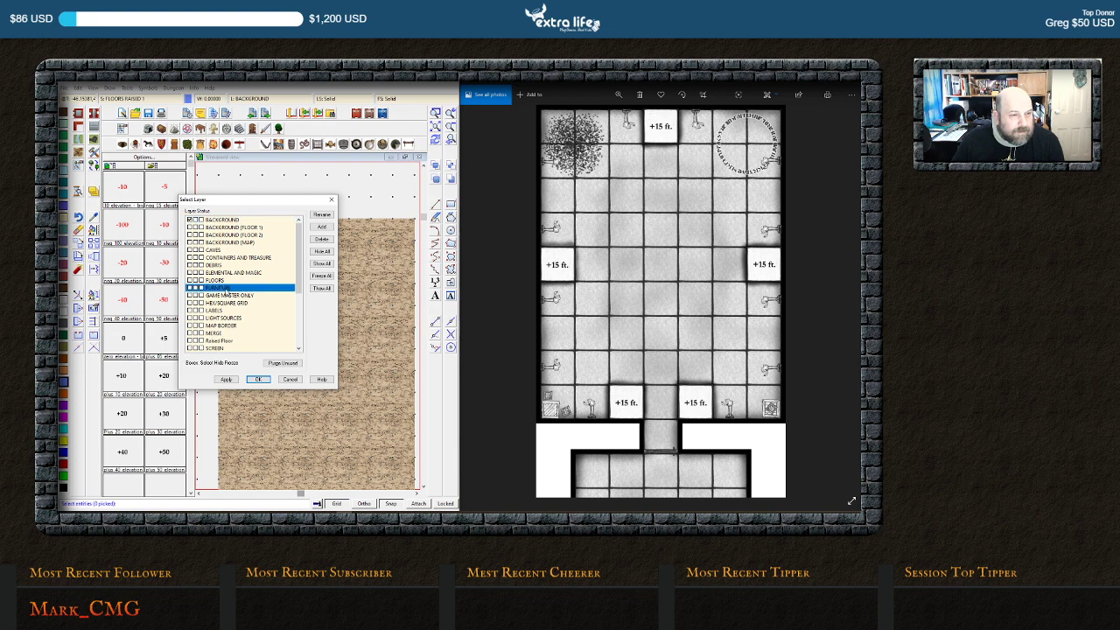
left_click(190, 288)
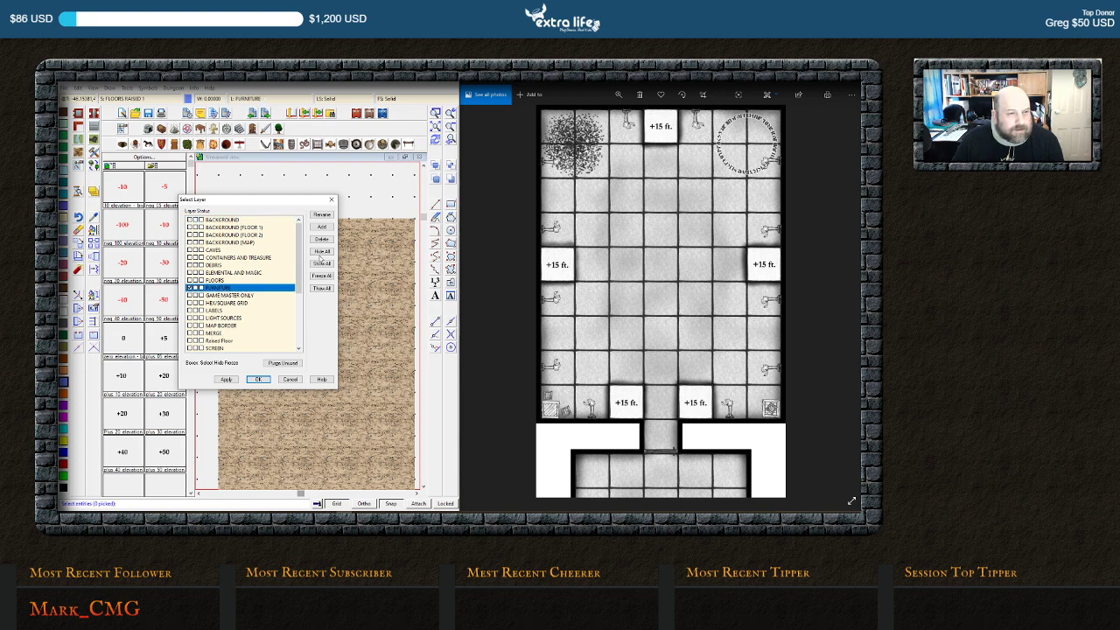
left_click(226, 379)
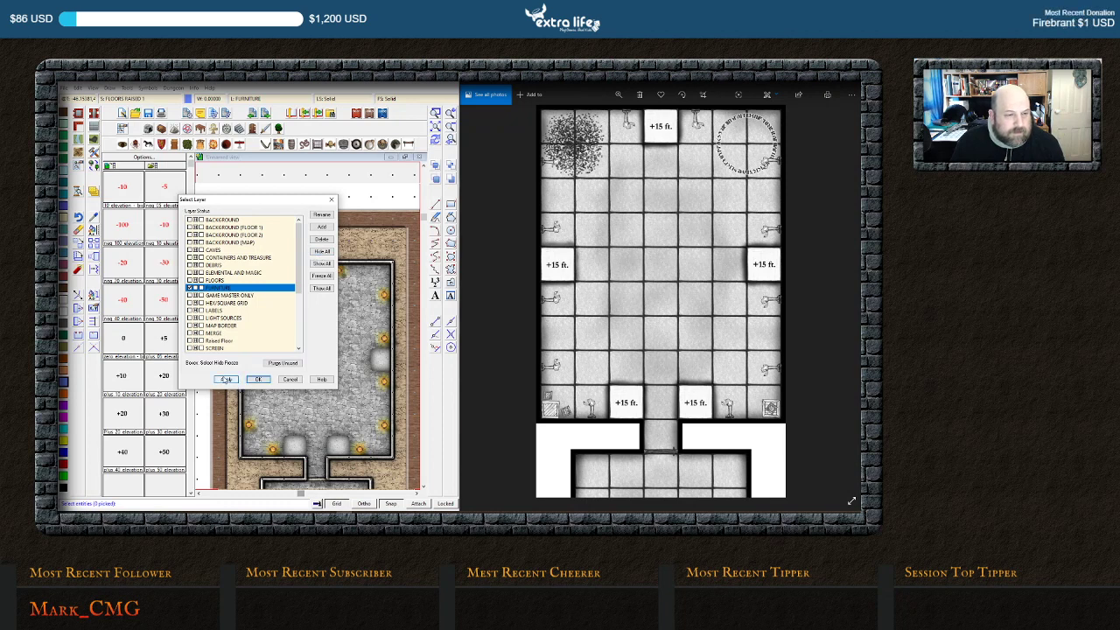
left_click(225, 380)
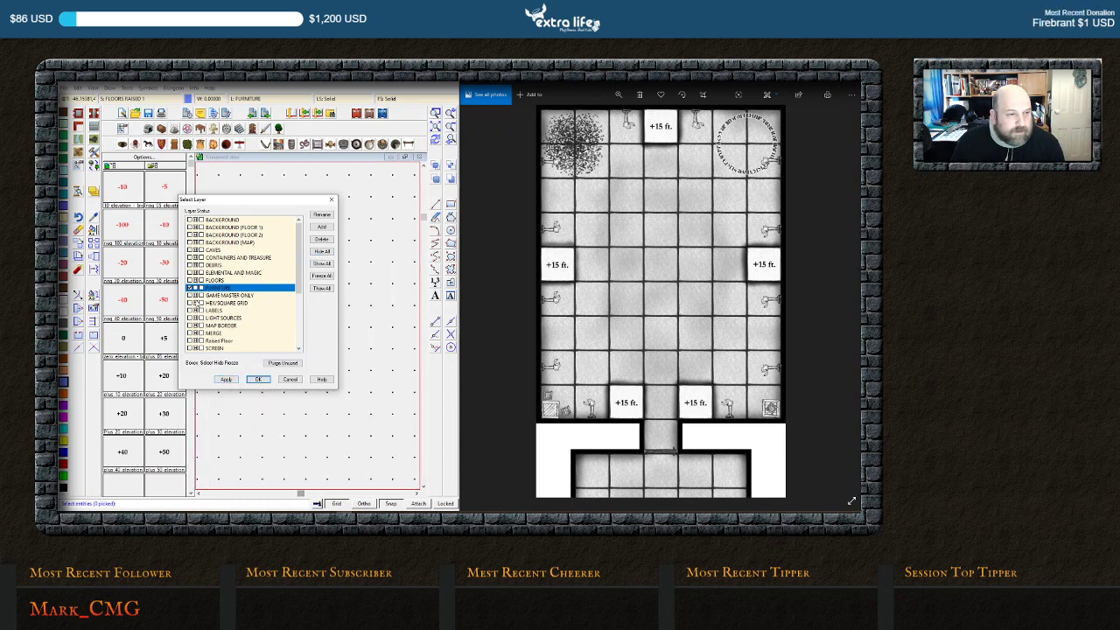
Make FLOORS the active layer and show all the hidden layers again
left_click(210, 280)
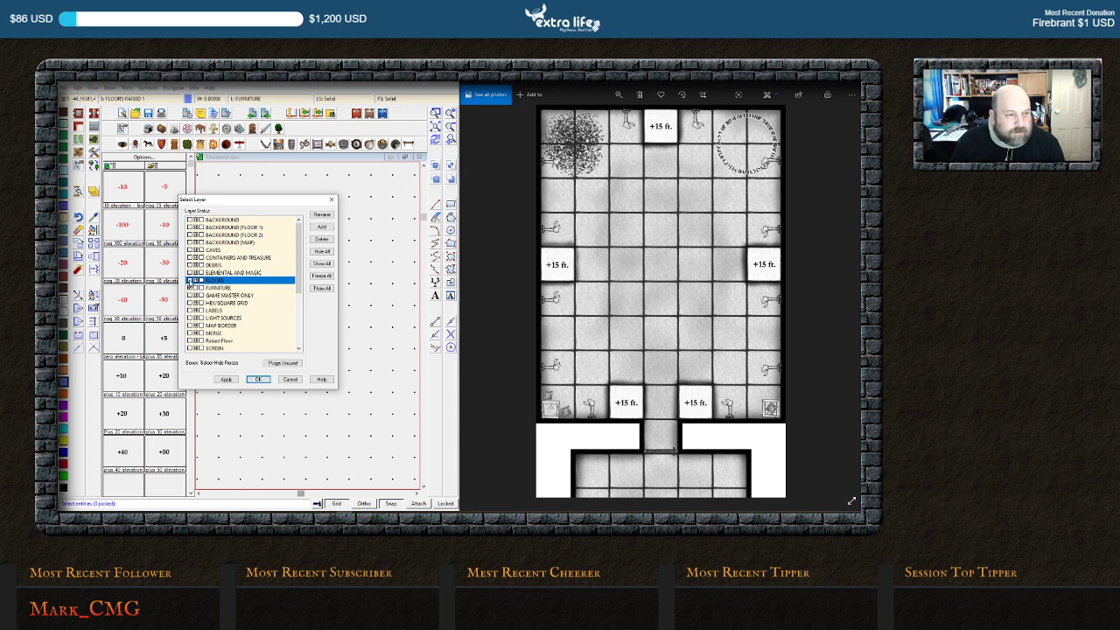
left_click(226, 380)
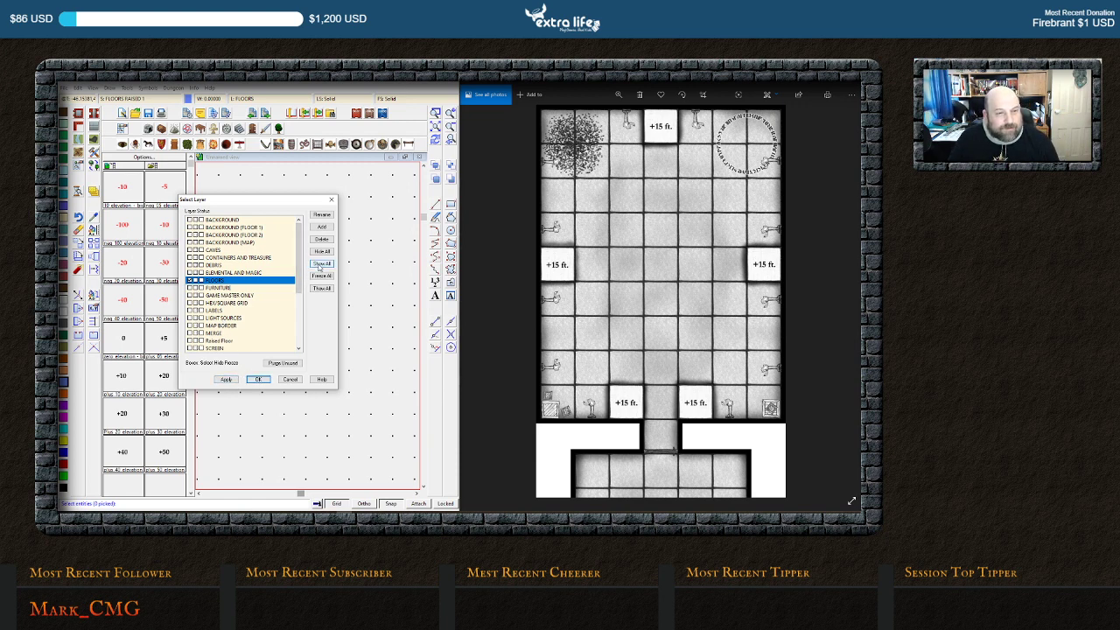
left_click(226, 381)
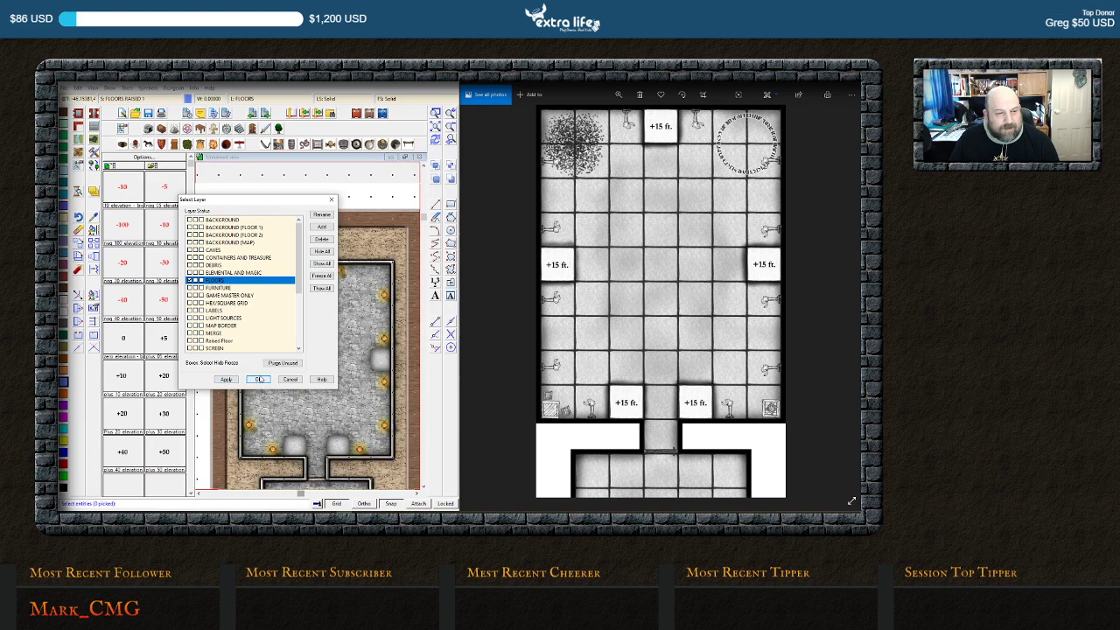
left_click(257, 379)
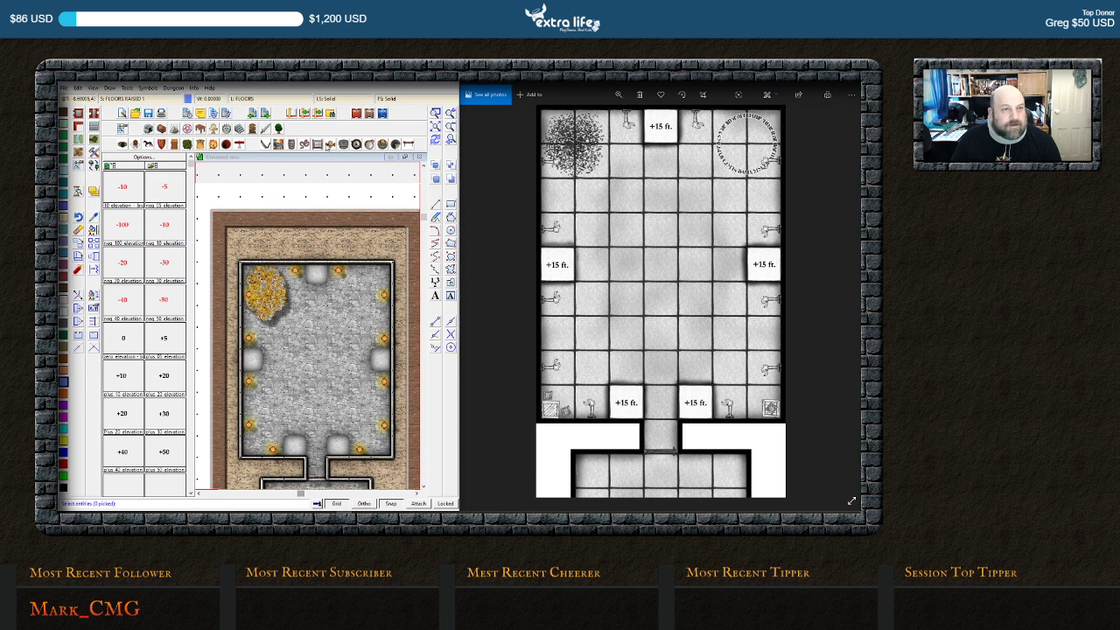
Place a round carved stone ring symbol from the ceremonial symbol catalog in the large room's northeast corner
left_click(331, 146)
left_click(234, 306)
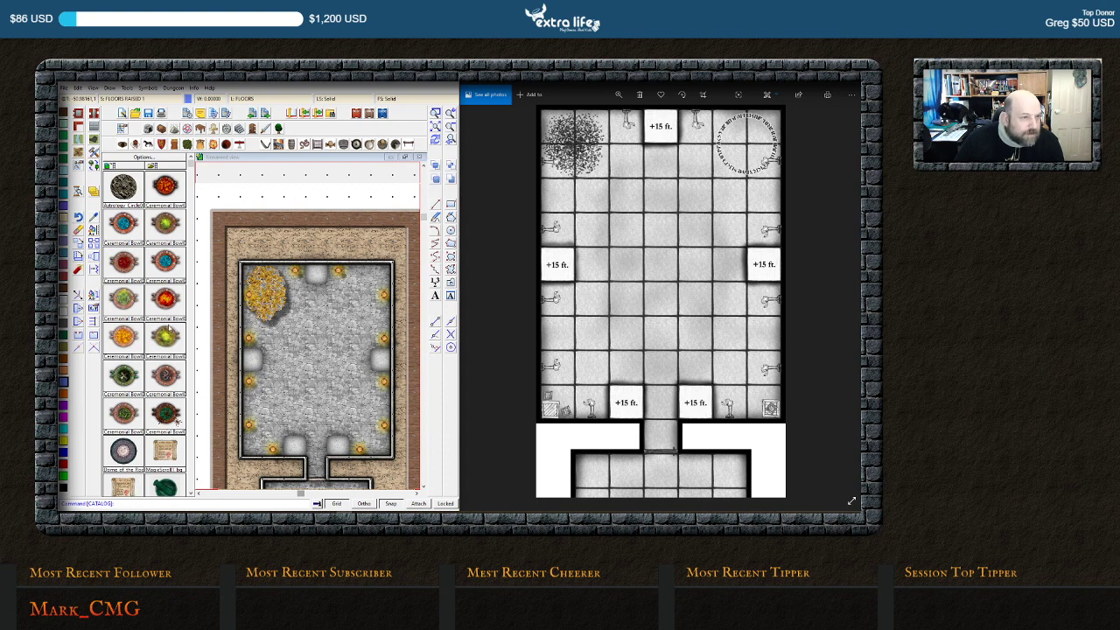
scroll(166, 420, "down", 8)
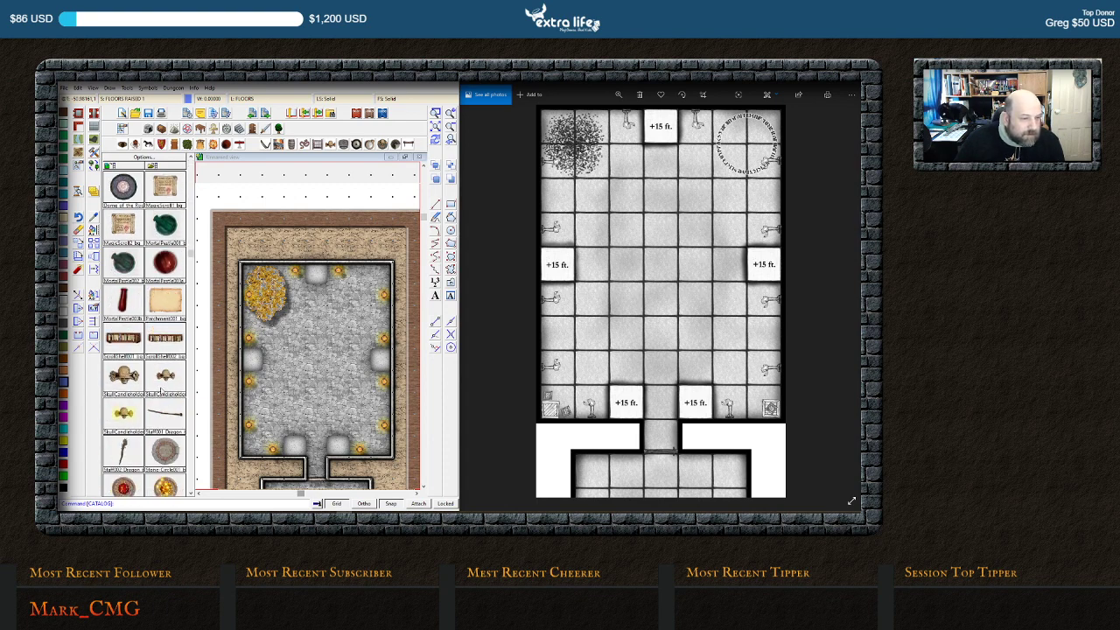
scroll(157, 429, "down", 2)
left_click(166, 417)
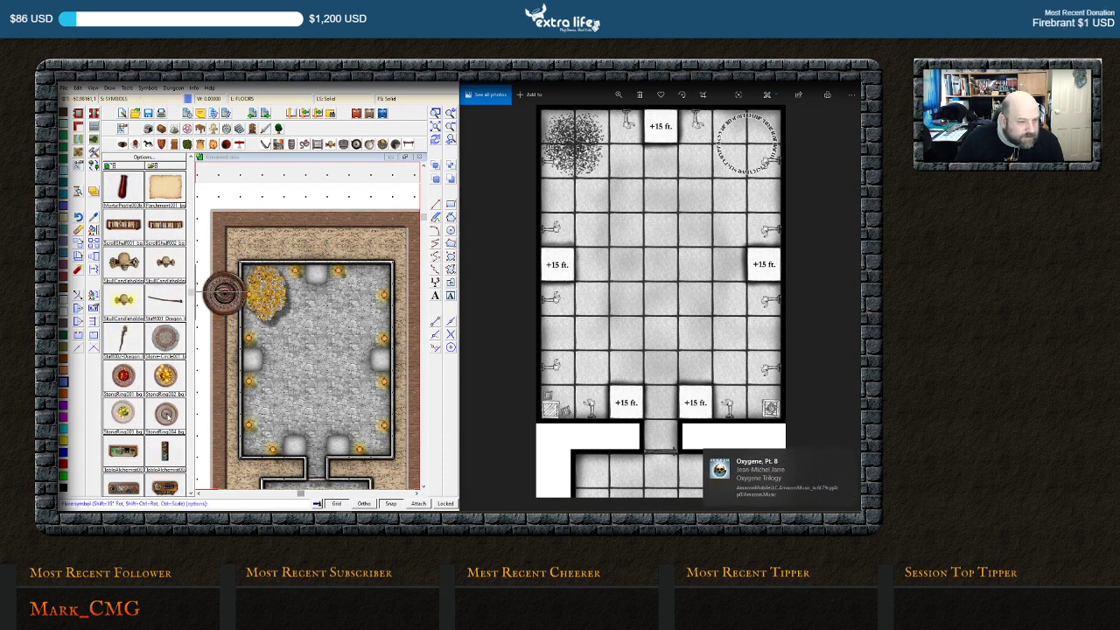
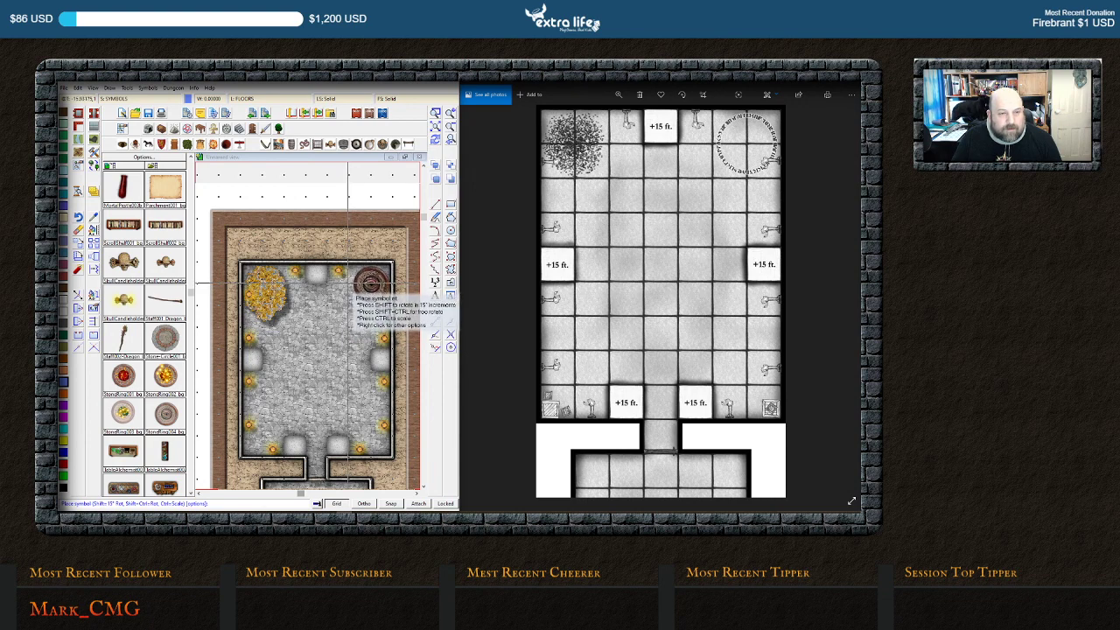
left_click(370, 282)
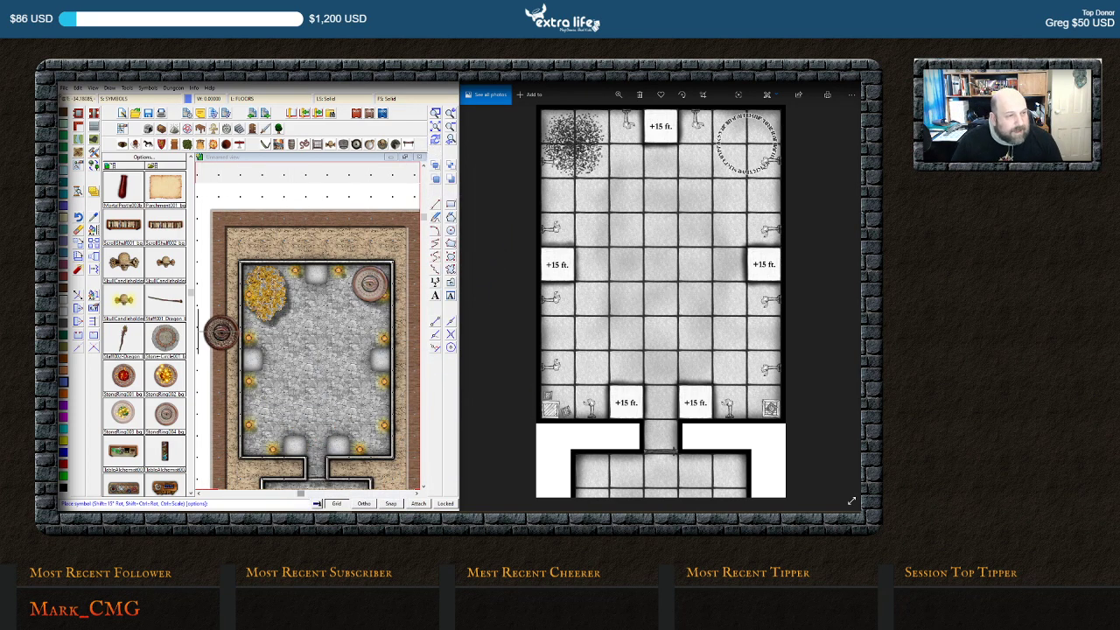
key("Escape")
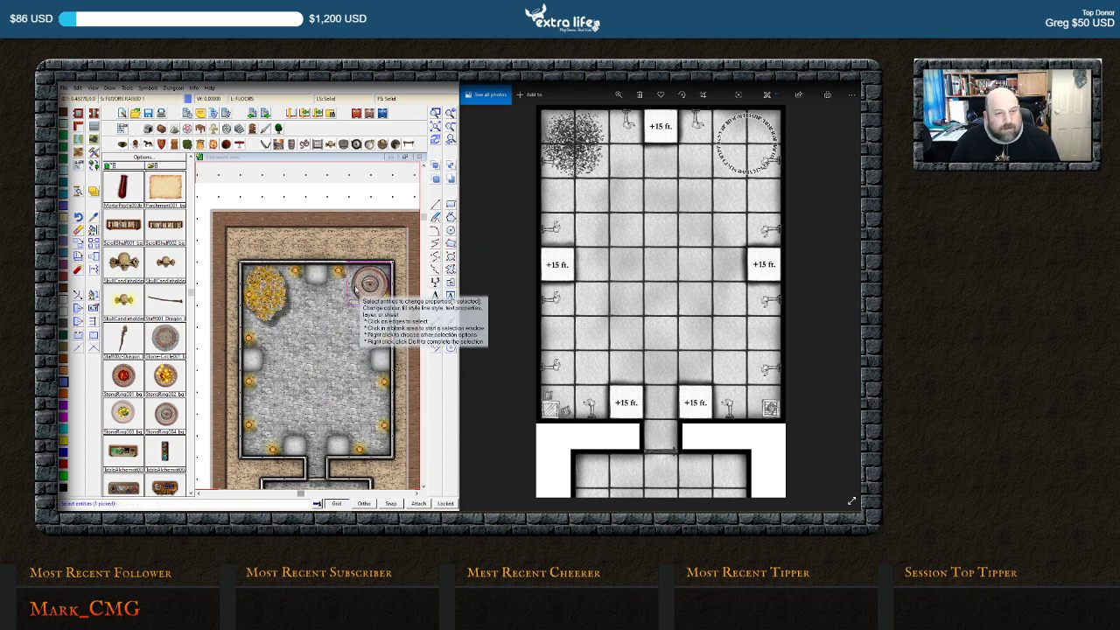
Move the stone ring symbol in the large room's northeast corner to the FLOORS sheet
left_click(355, 293)
right_click(357, 292)
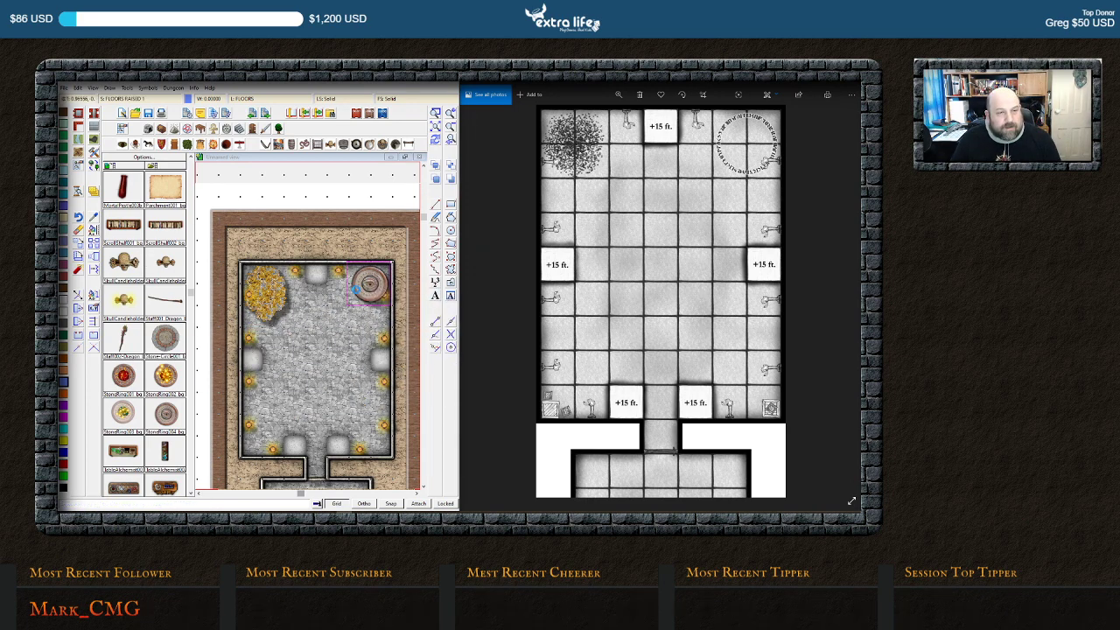
left_click(282, 313)
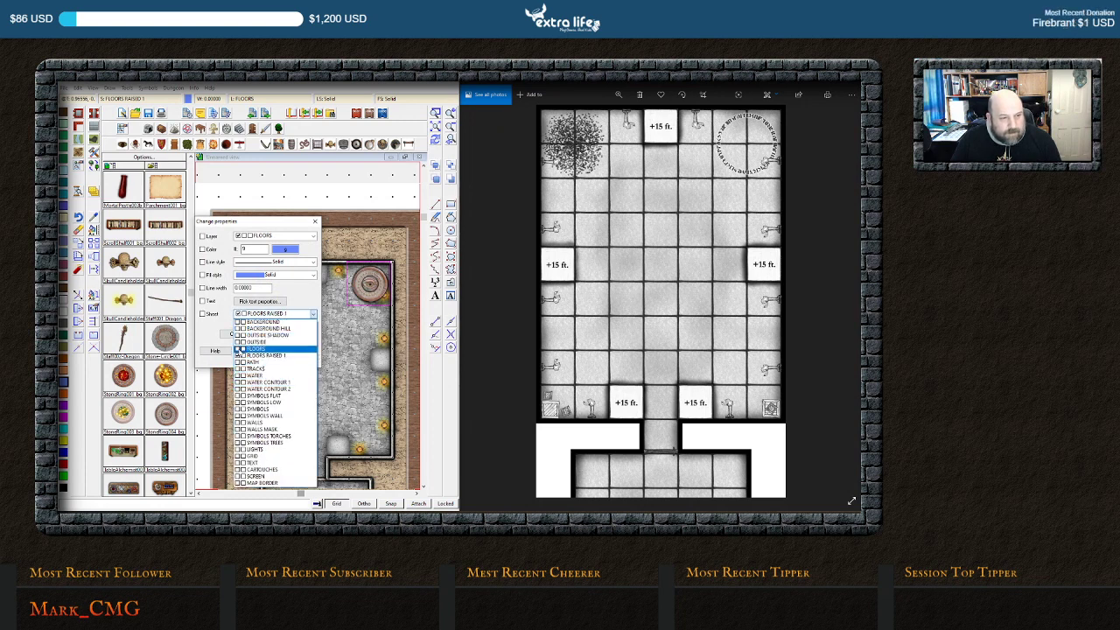
left_click(251, 349)
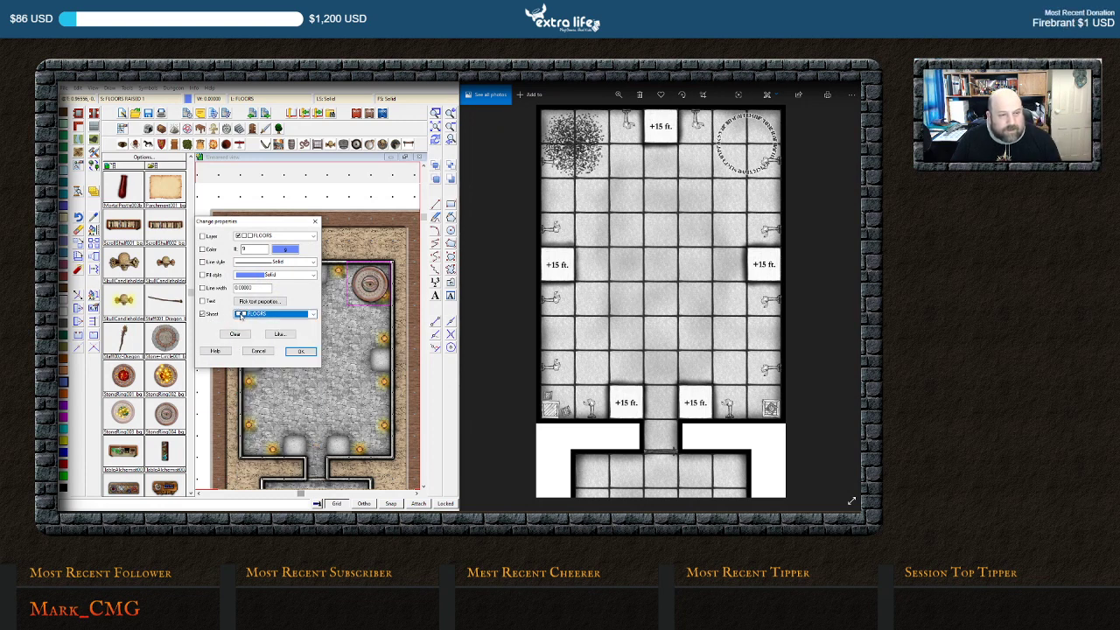
left_click(300, 351)
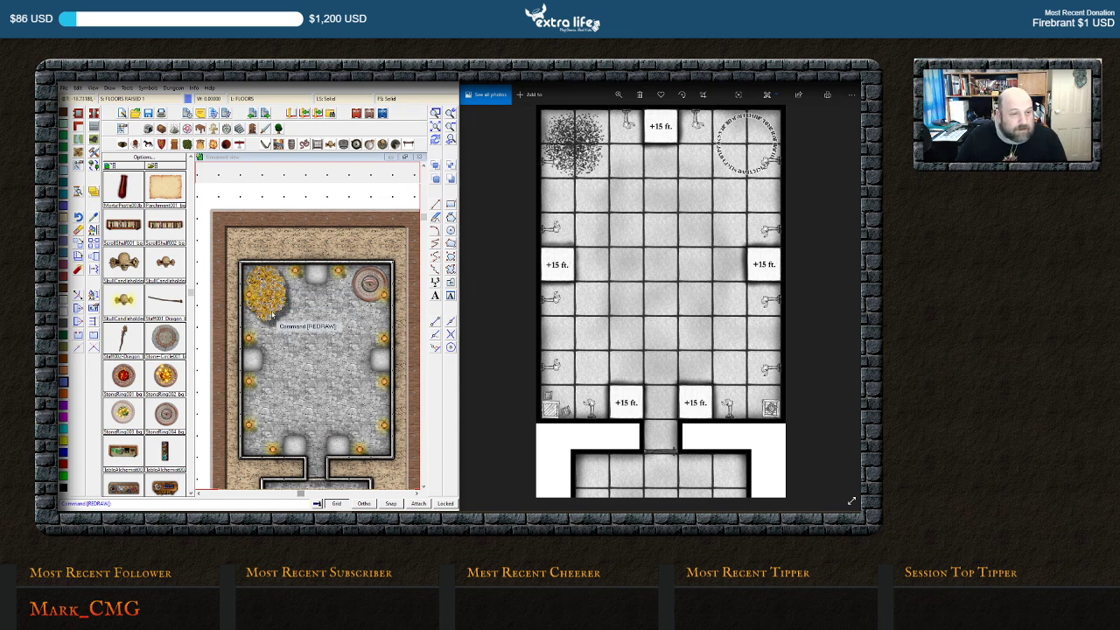
Move the gold pile in the large room's northwest corner to the FLOORS sheet and redraw the map
left_click(249, 278)
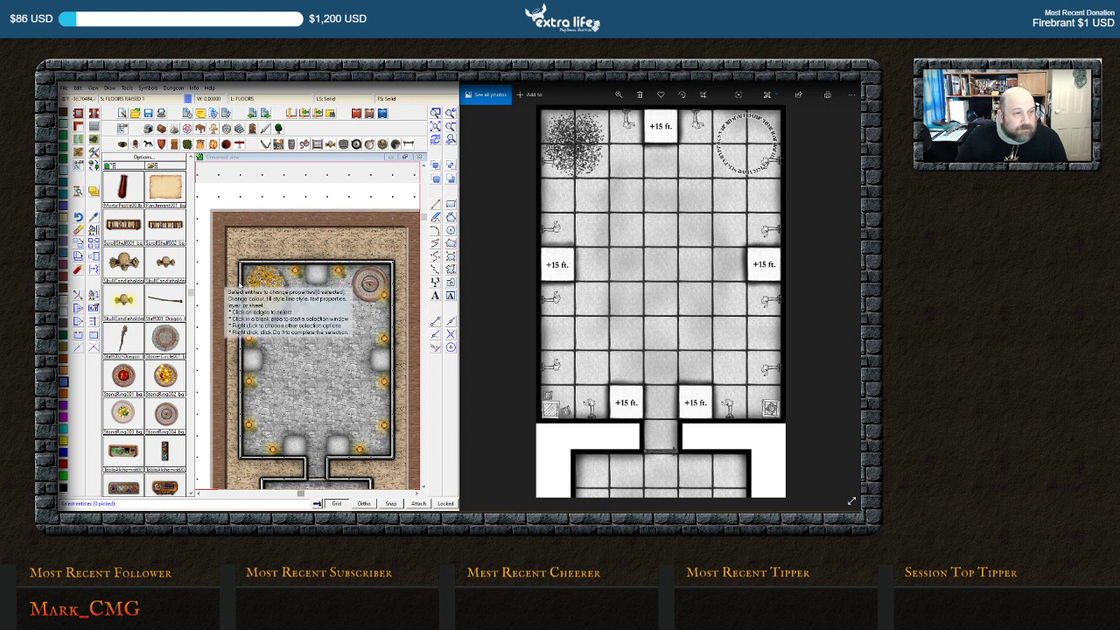
right_click(280, 307)
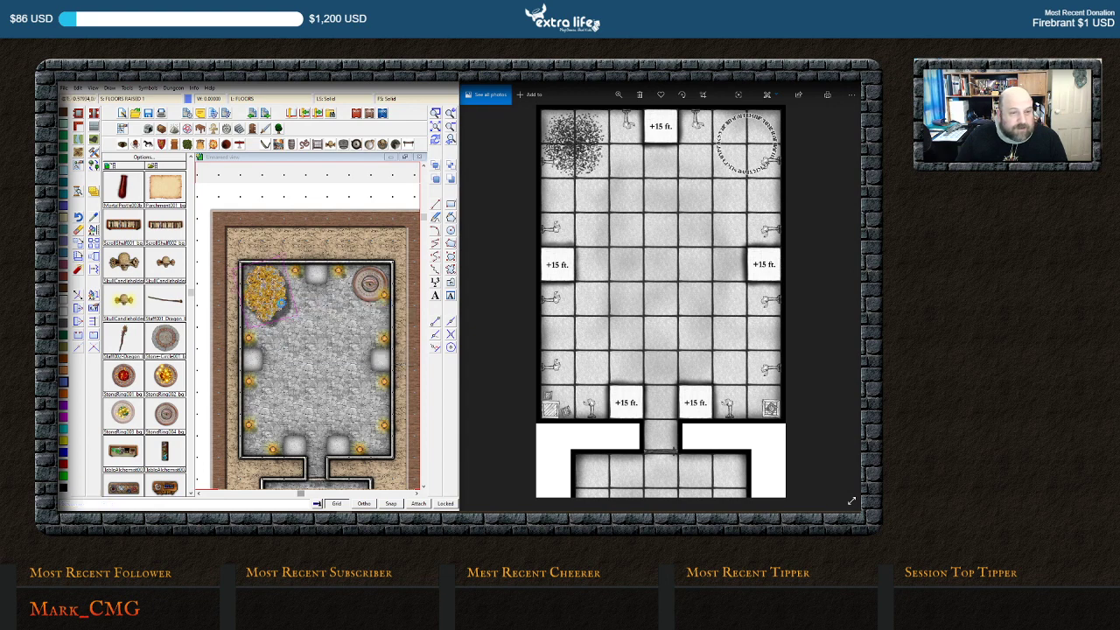
left_click(289, 314)
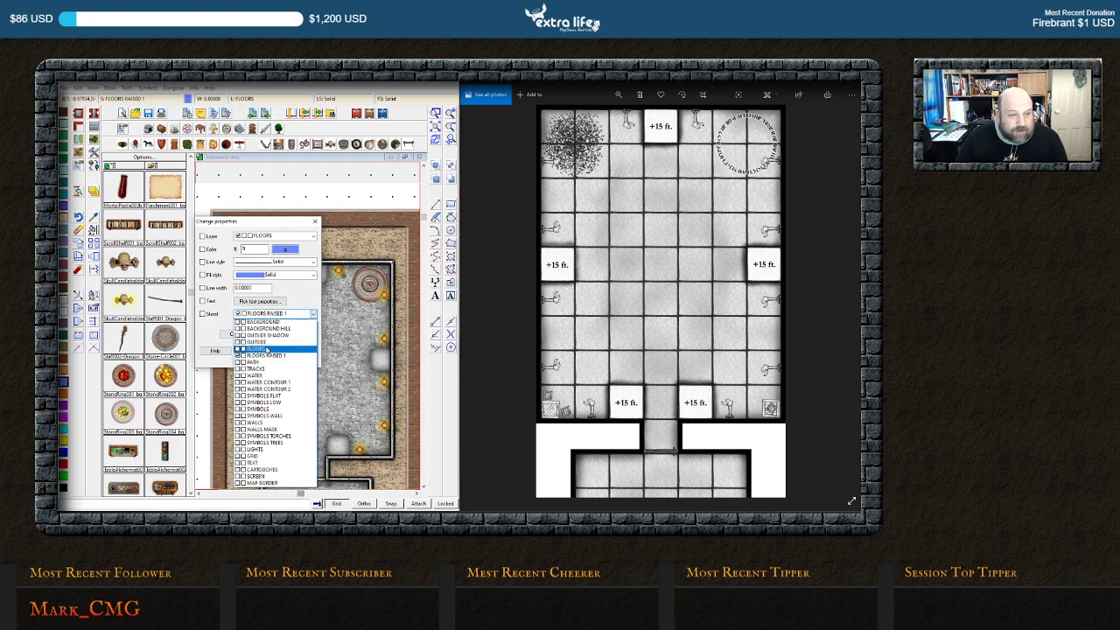
left_click(258, 348)
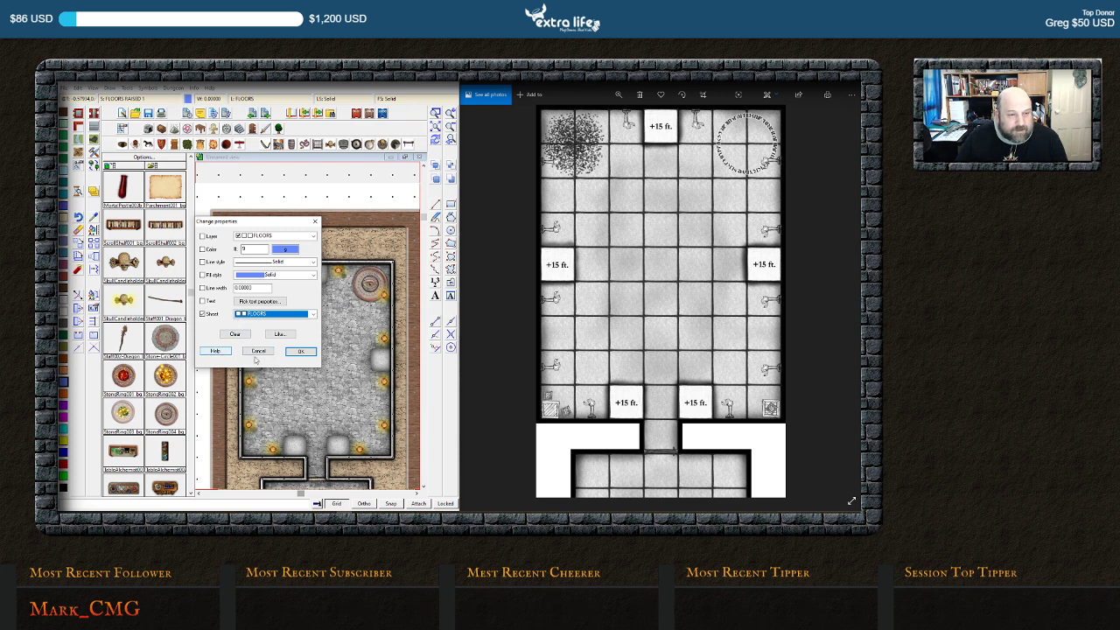
left_click(300, 351)
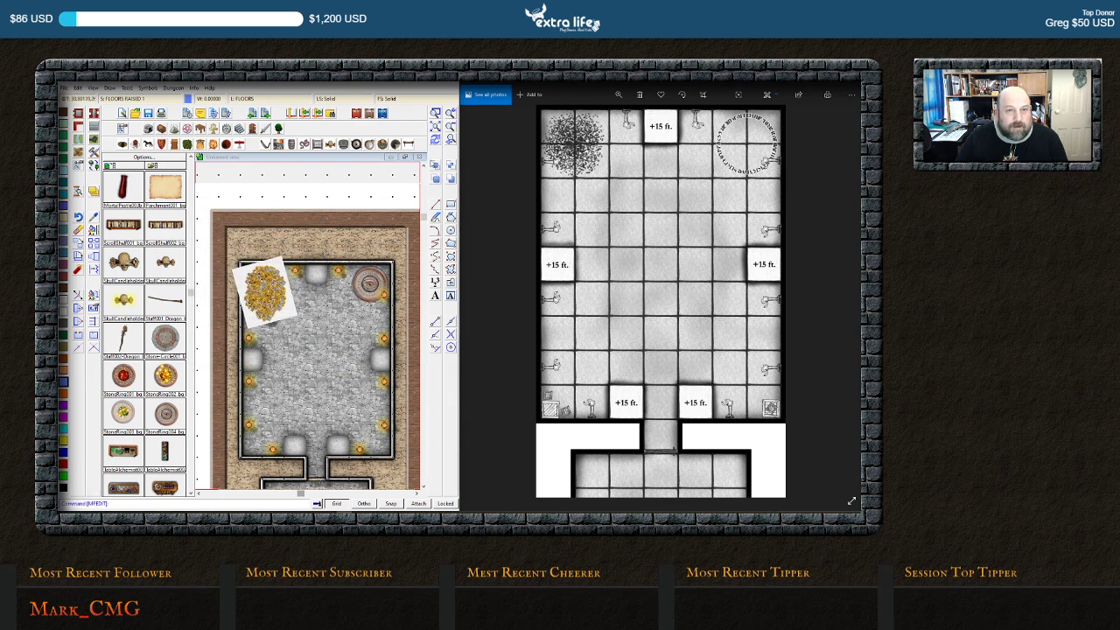
left_click(436, 141)
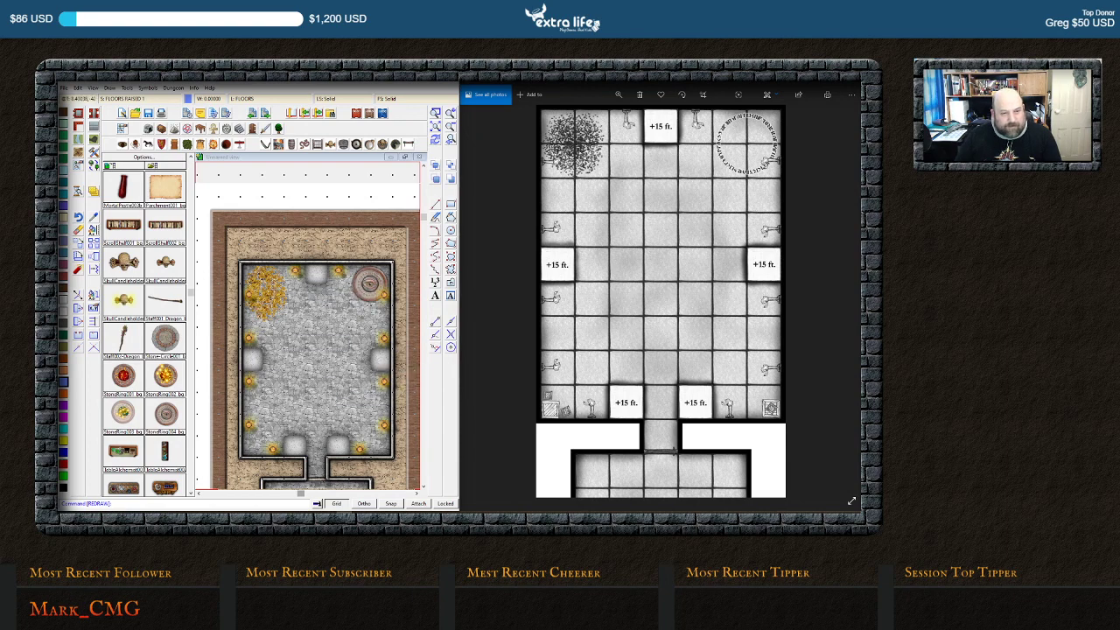
Check the lower rooms of the map and begin saving a copy with JPEG Bitmap file as its format
scroll(348, 371, "down", 1)
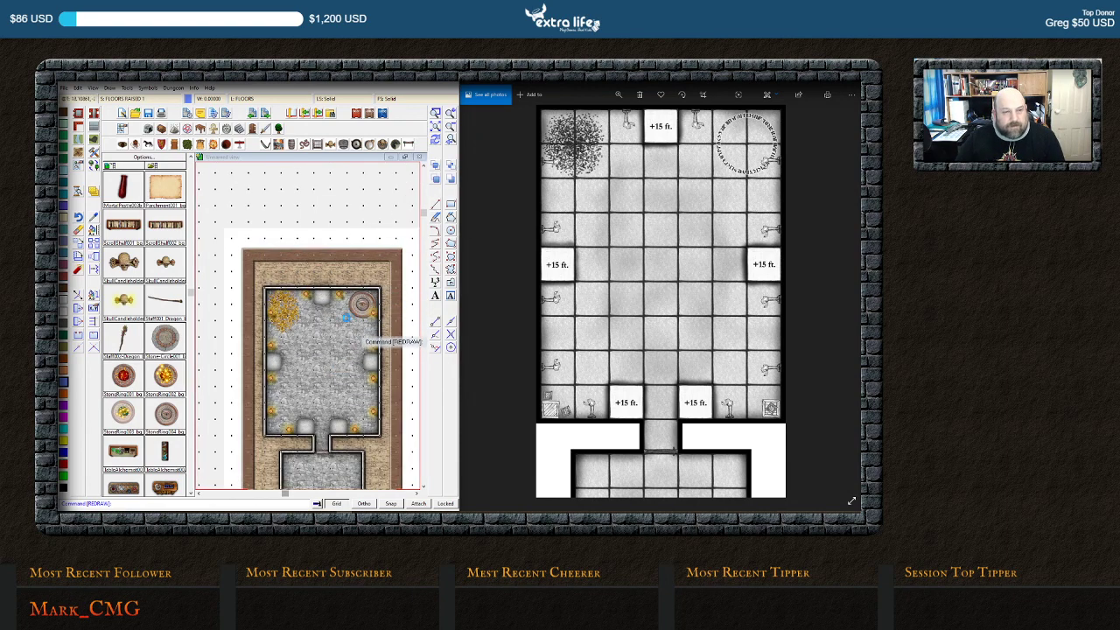
scroll(359, 262, "down", 1)
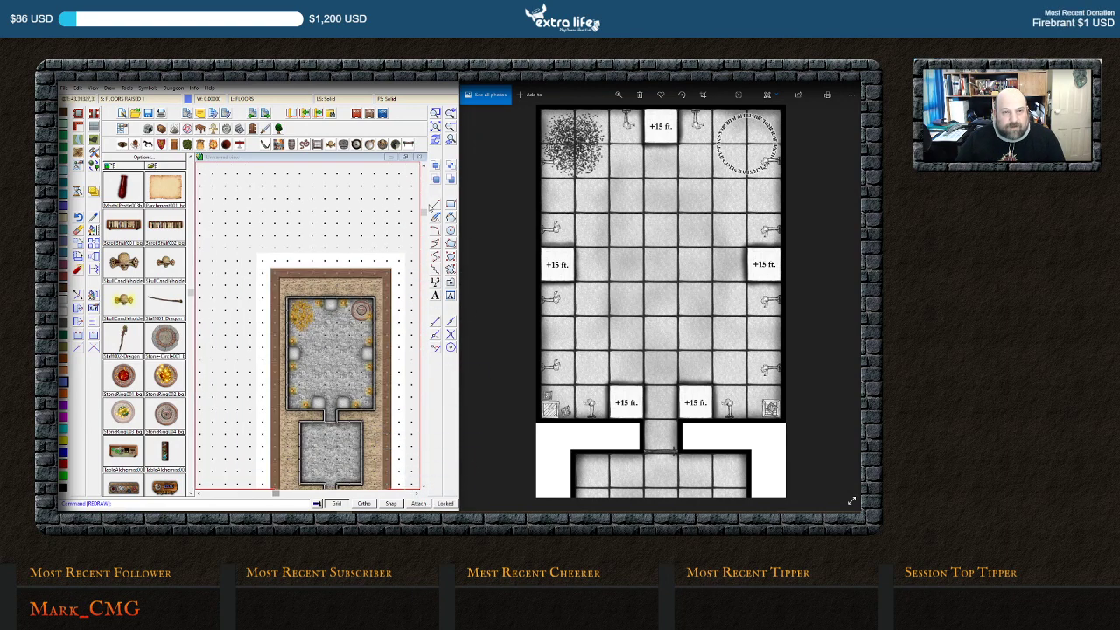
mouse_move(420, 213)
left_mouse_down()
mouse_move(415, 416)
mouse_move(421, 346)
left_mouse_up()
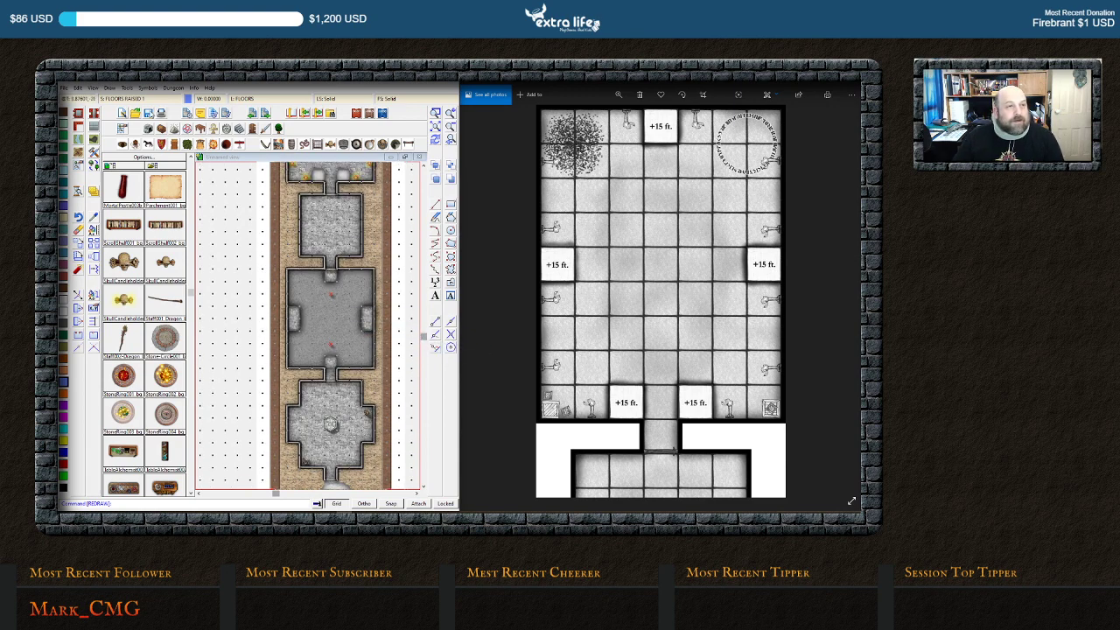
left_click(63, 89)
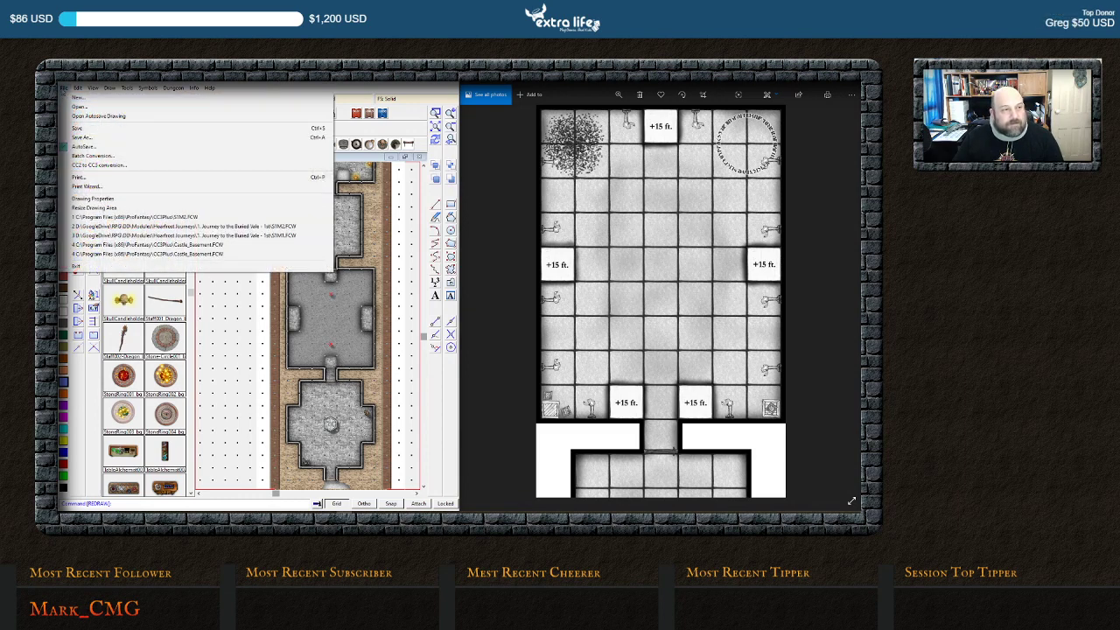
left_click(81, 137)
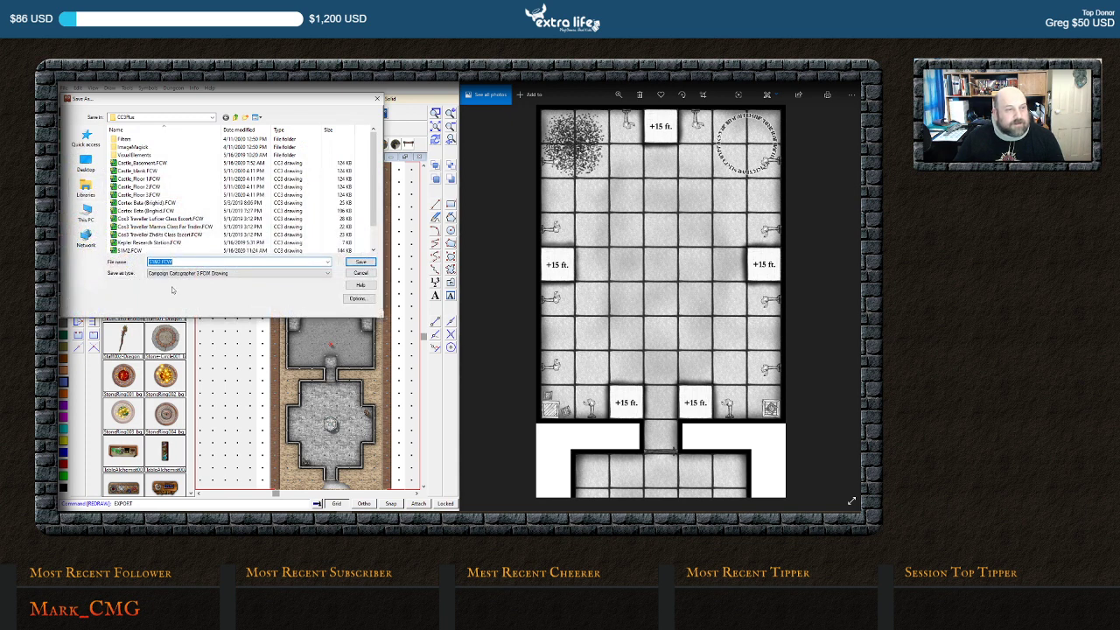
left_click(210, 274)
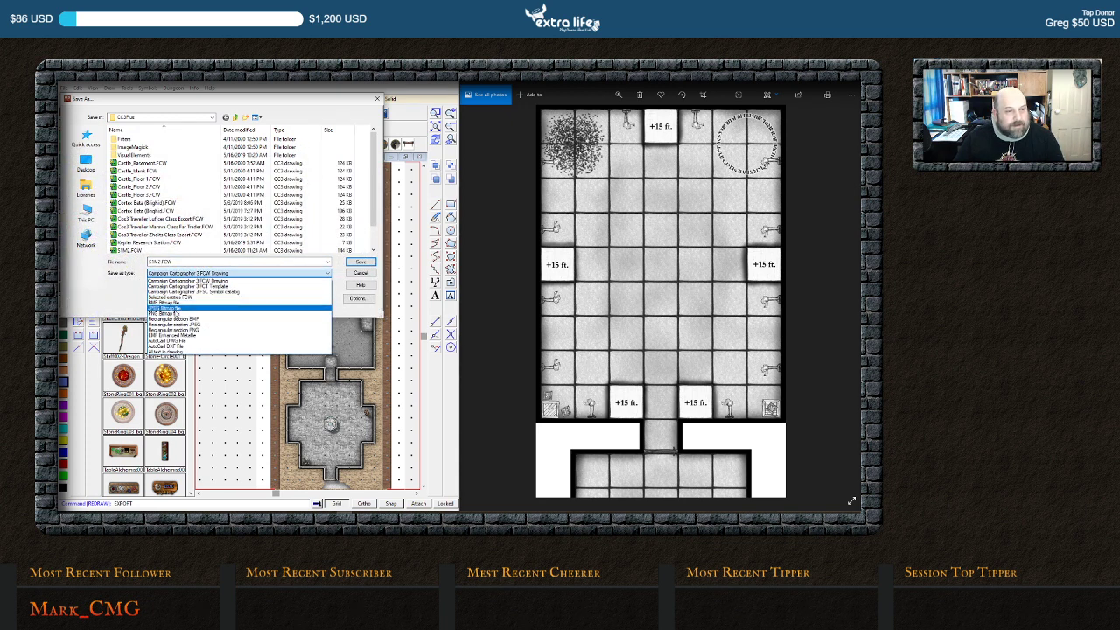
left_click(175, 313)
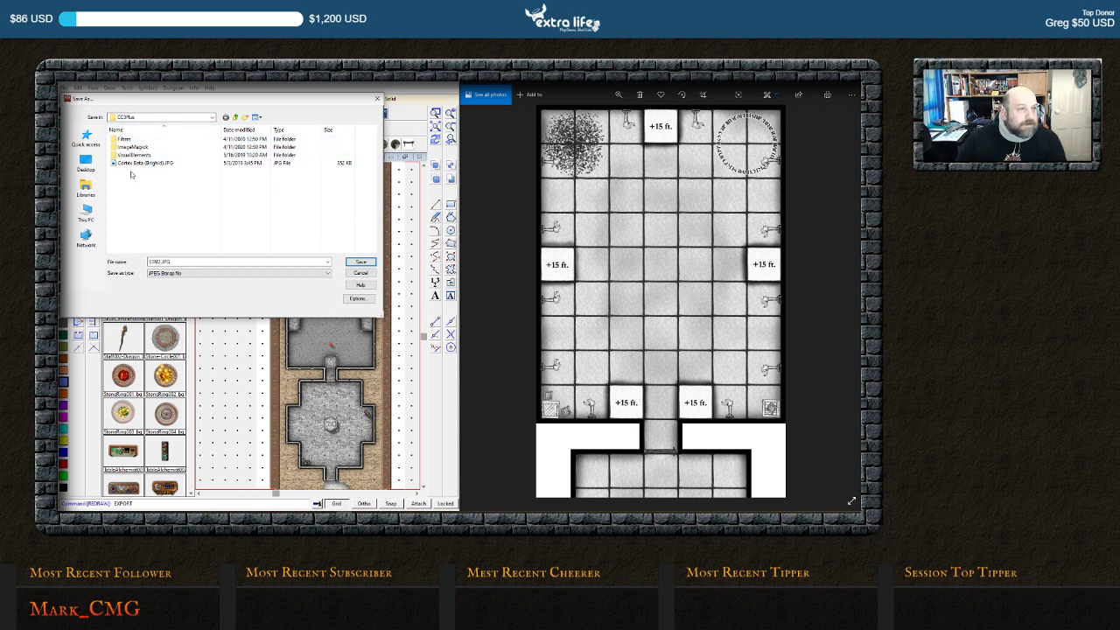
left_click(86, 162)
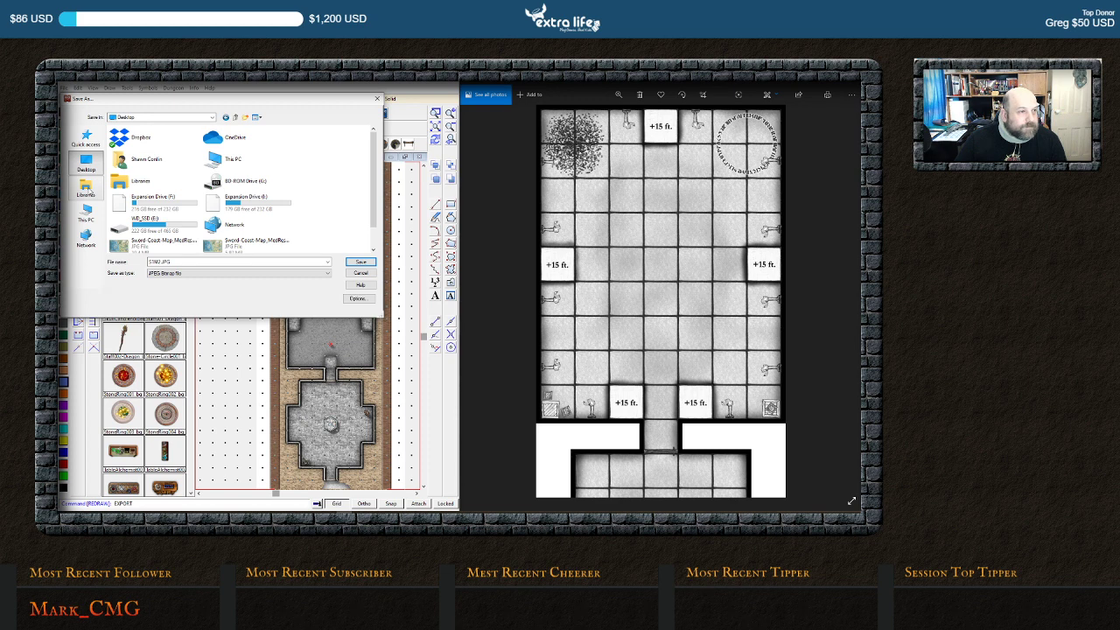
left_click(85, 188)
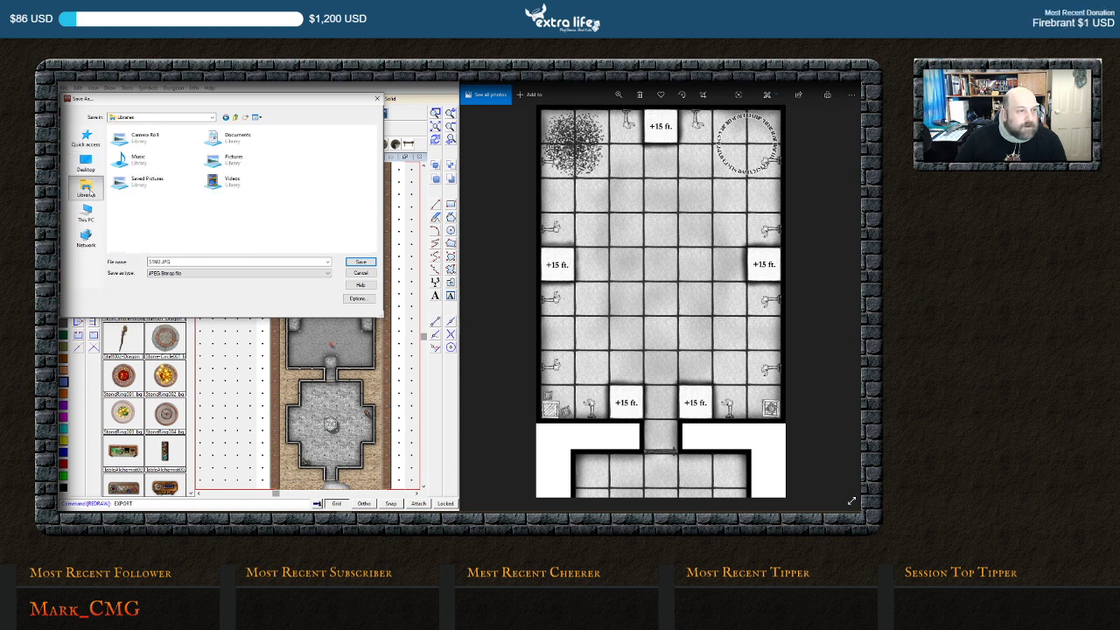
left_click(85, 166)
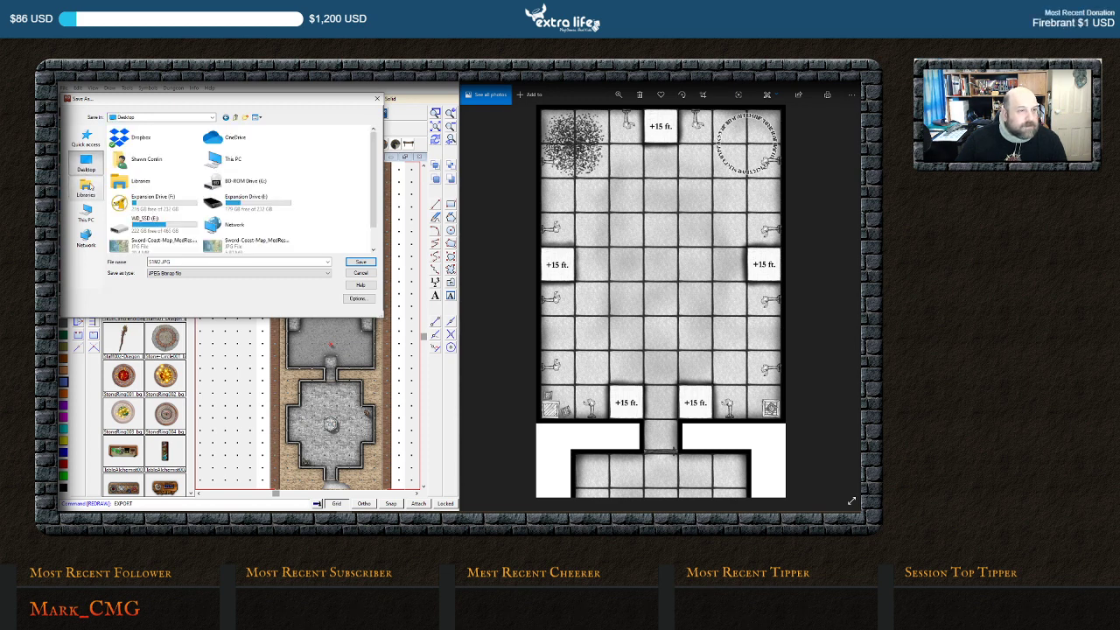
scroll(191, 210, "down", 1)
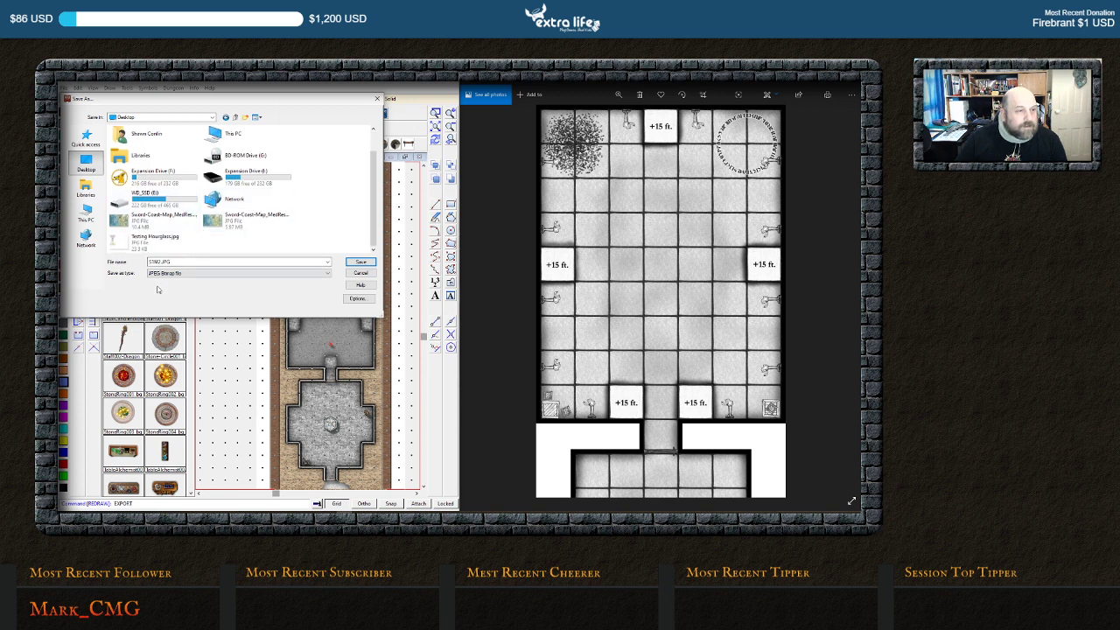
Save S1M2.JPG on the Data (D:) drive in GoogleDrive\RPG\D&D\Modules\Hoarfrost Journeys\1. Journey to the Buried Vale - 1st
left_click(85, 213)
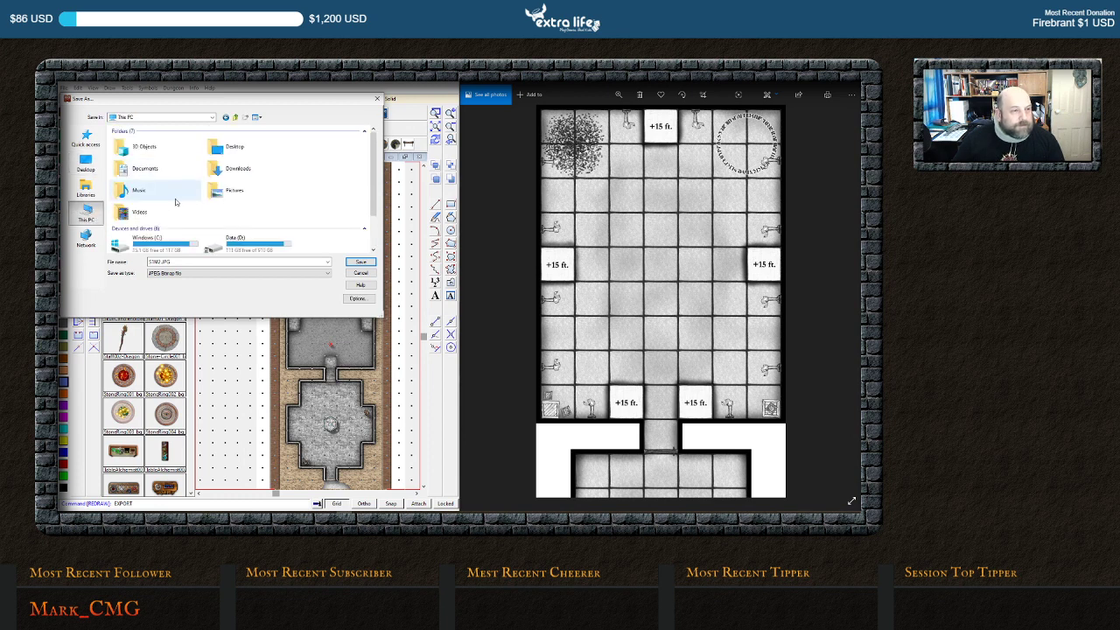
scroll(170, 226, "down", 2)
double_click(231, 197)
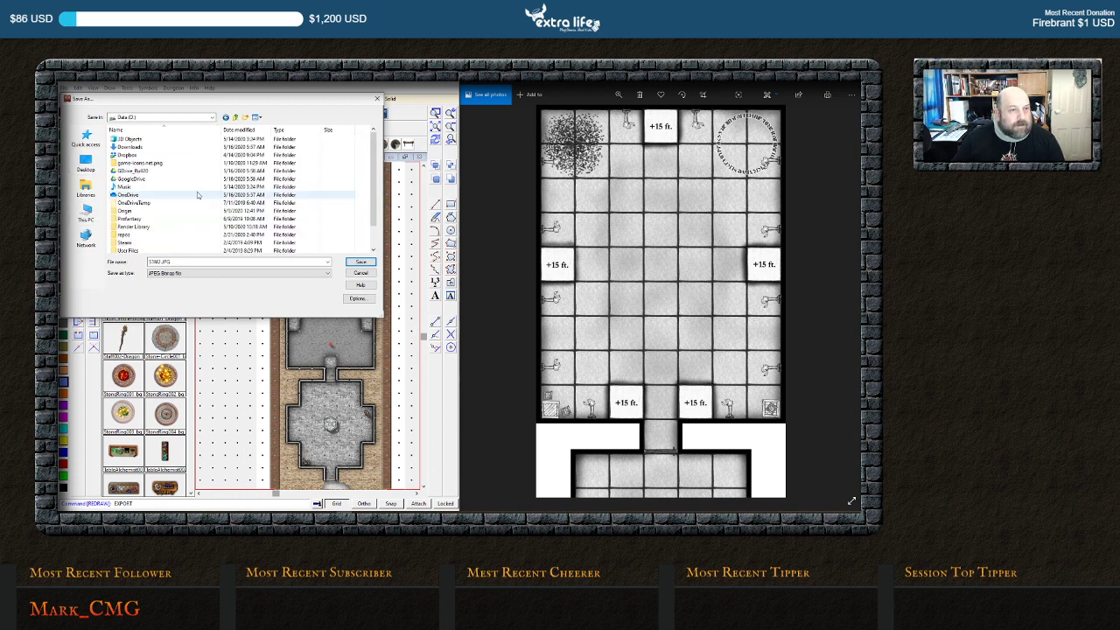
double_click(127, 178)
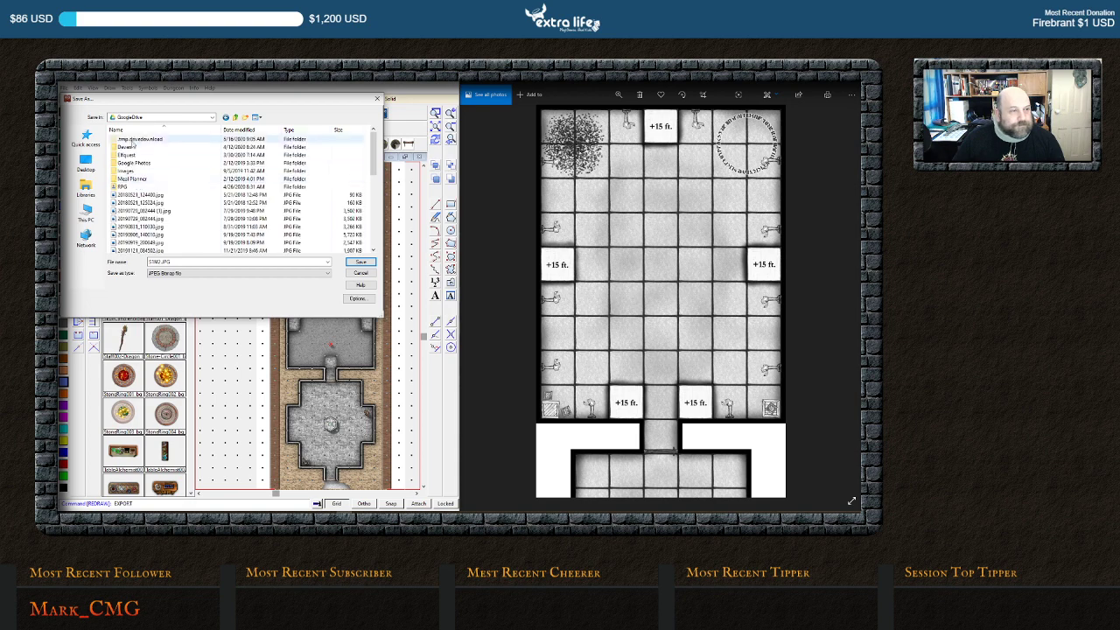
double_click(124, 187)
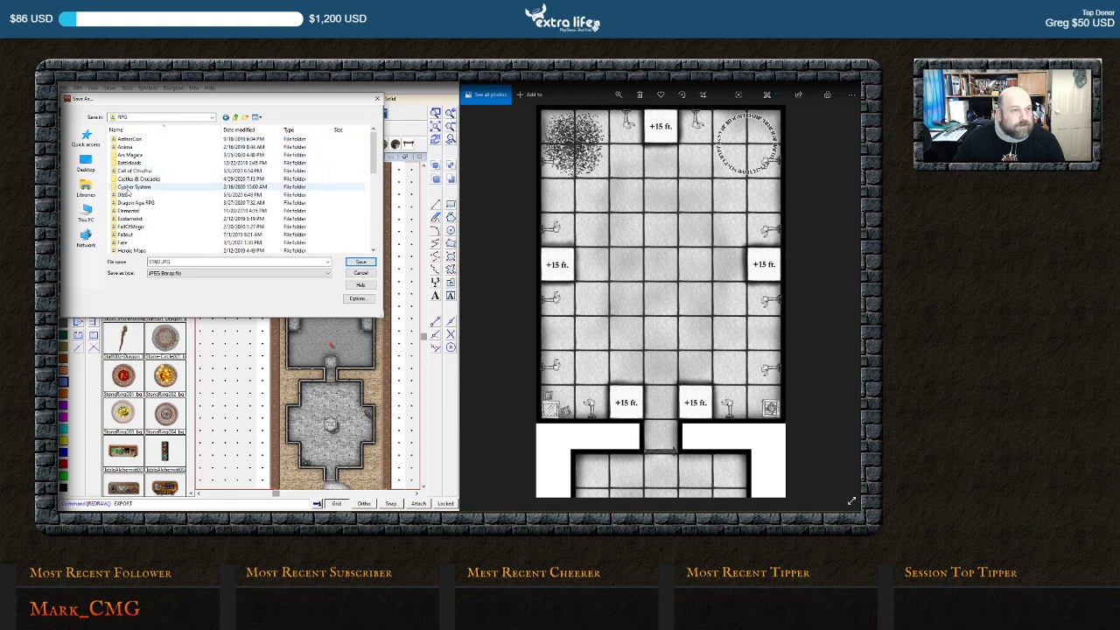
double_click(128, 194)
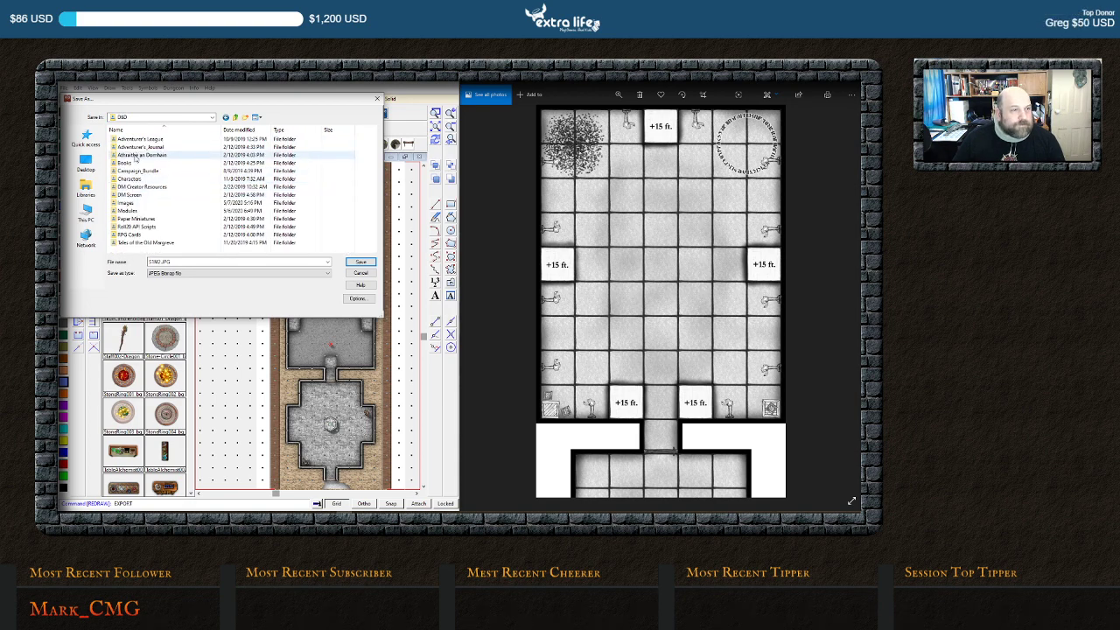
double_click(130, 212)
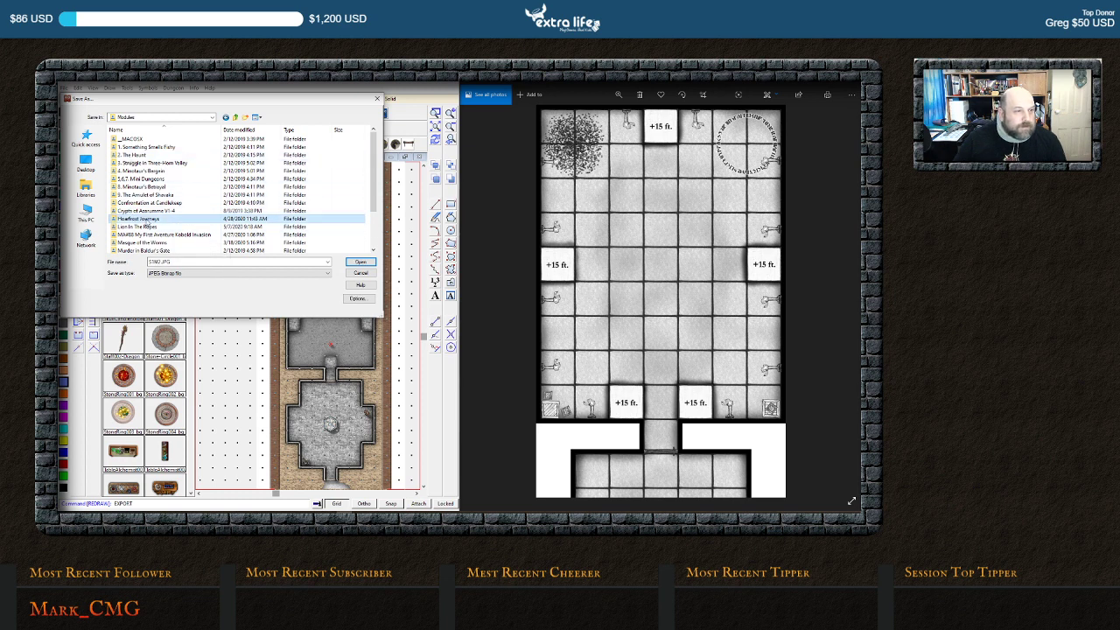
double_click(147, 219)
double_click(133, 138)
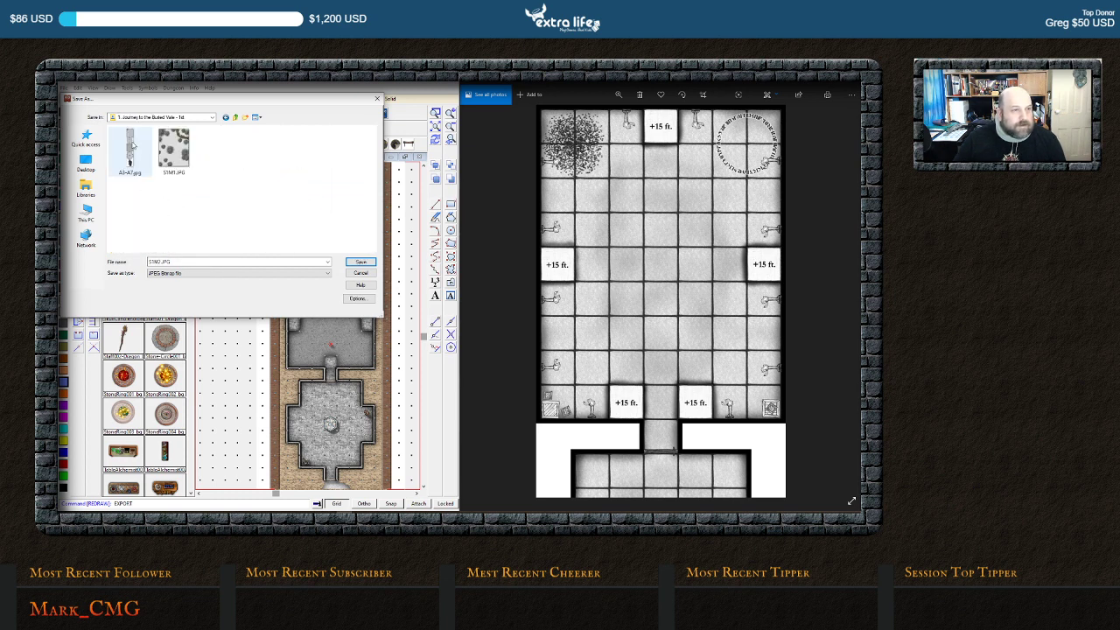
left_click(359, 261)
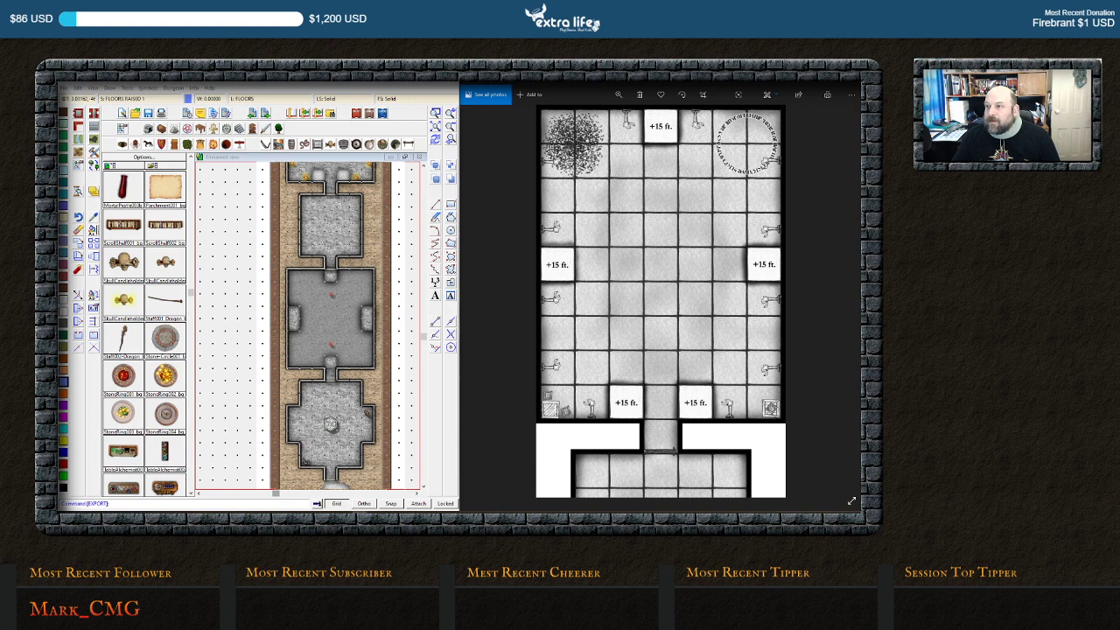
Show the whole reference map and view the exported S1M2.JPG side by side with it in Photos
left_click_drag(962, 144, 368, 123)
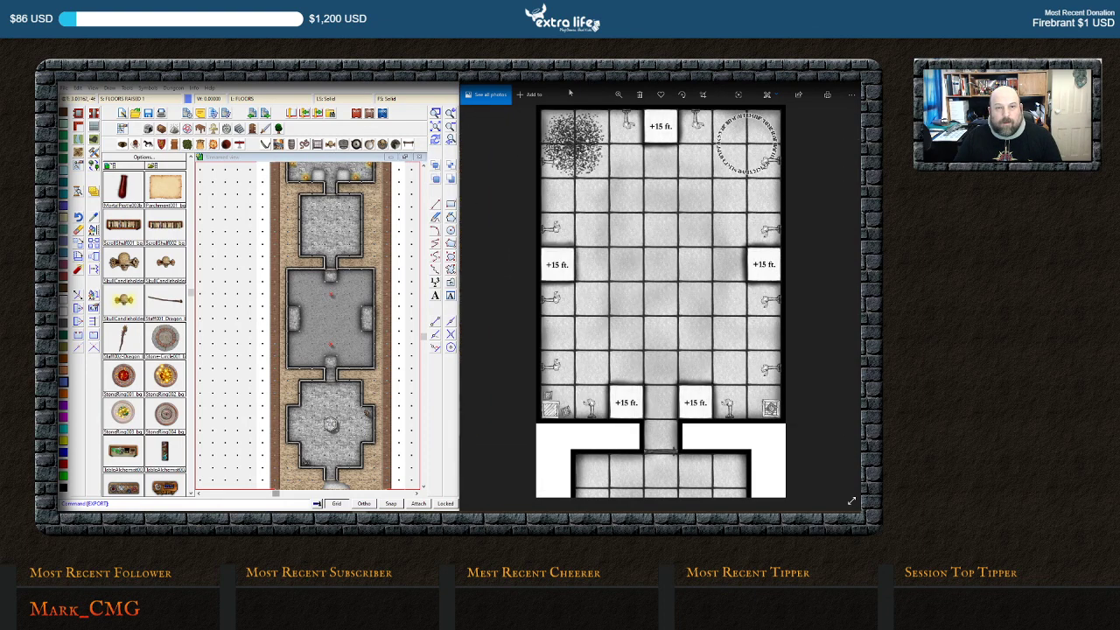
left_click(618, 94)
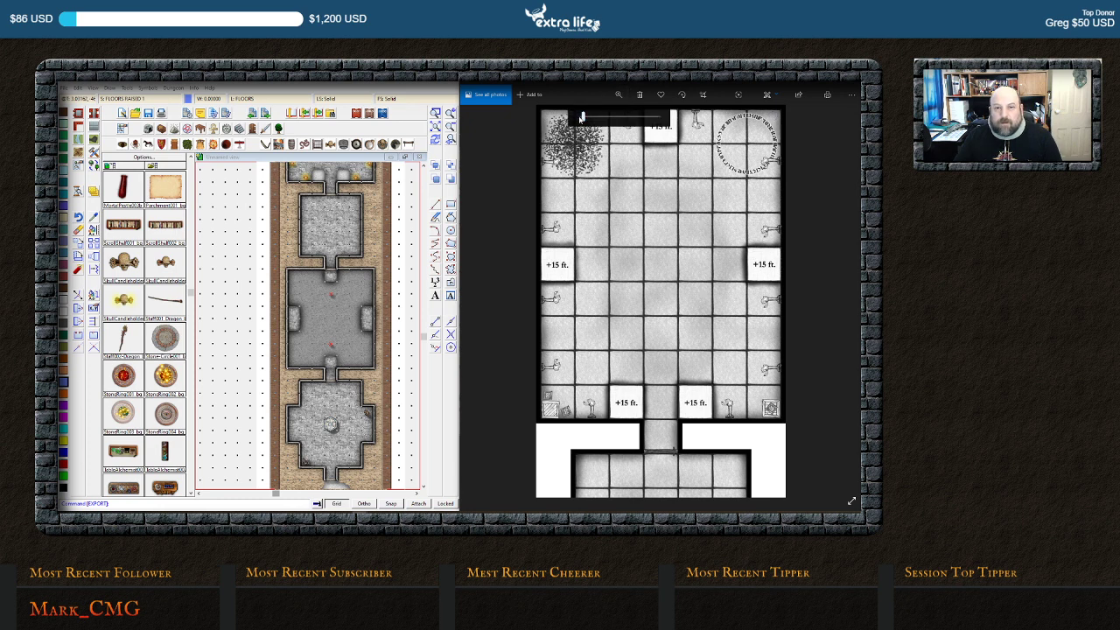
left_click_drag(580, 117, 578, 115)
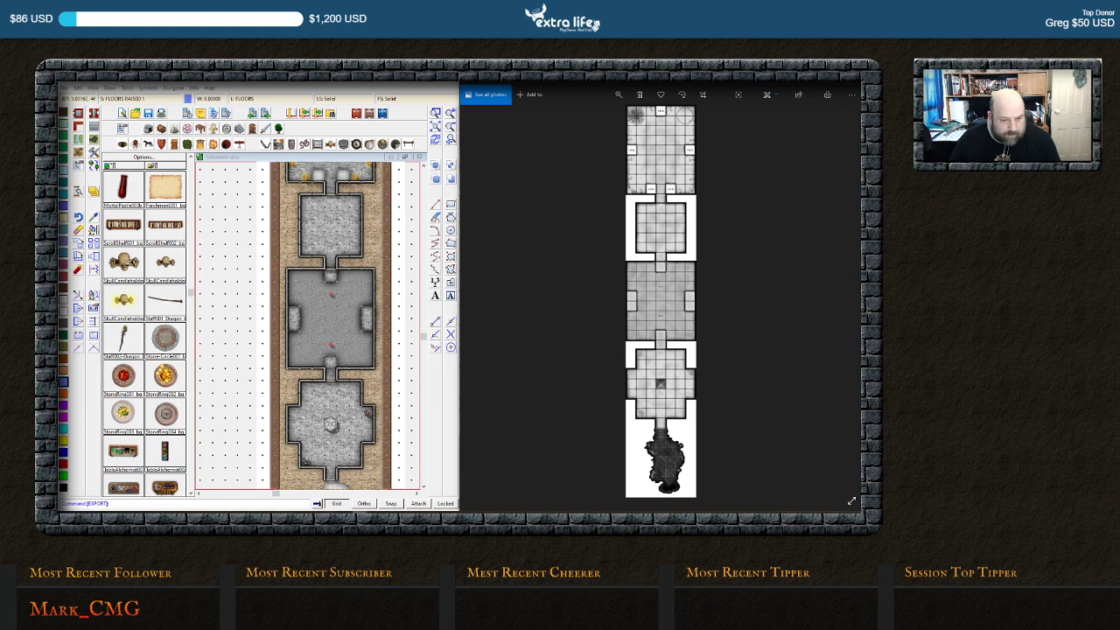
left_click(376, 483)
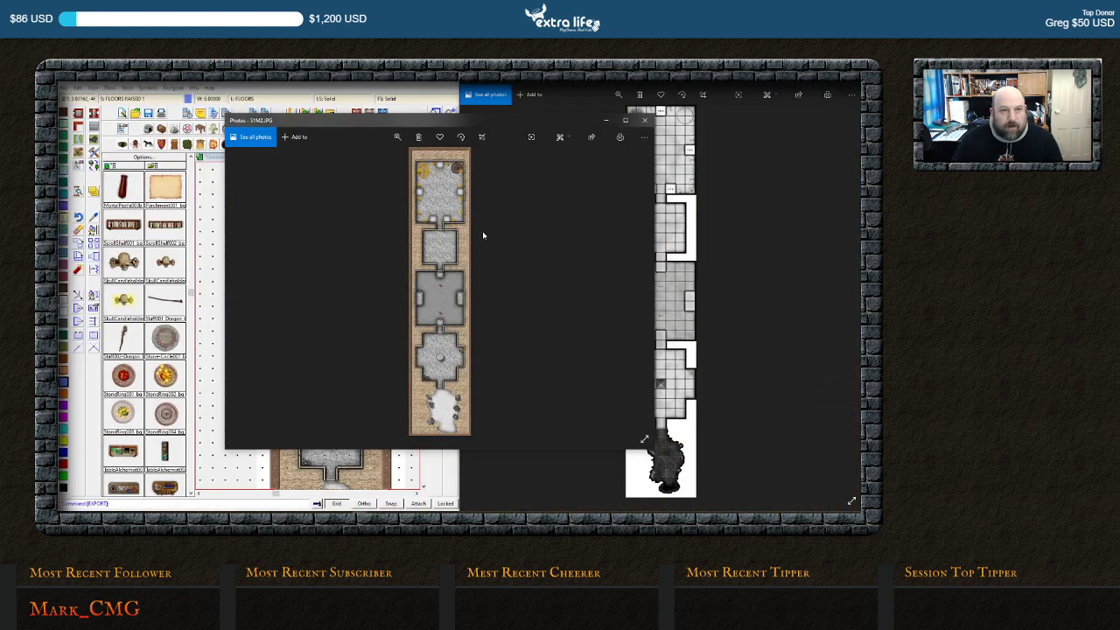
left_click_drag(447, 117, 61, 96)
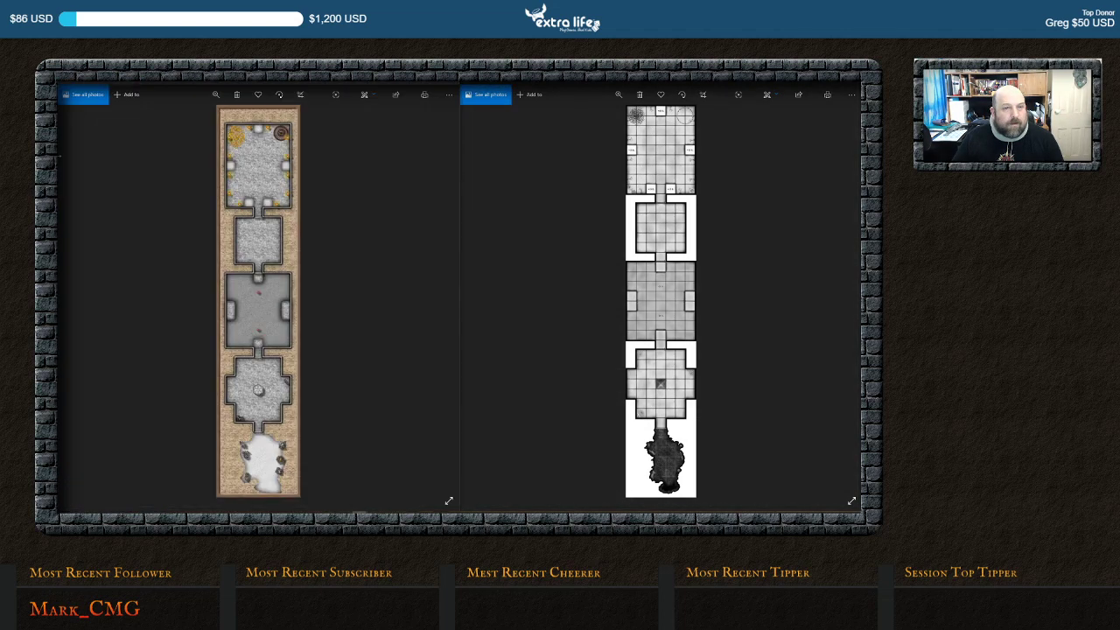